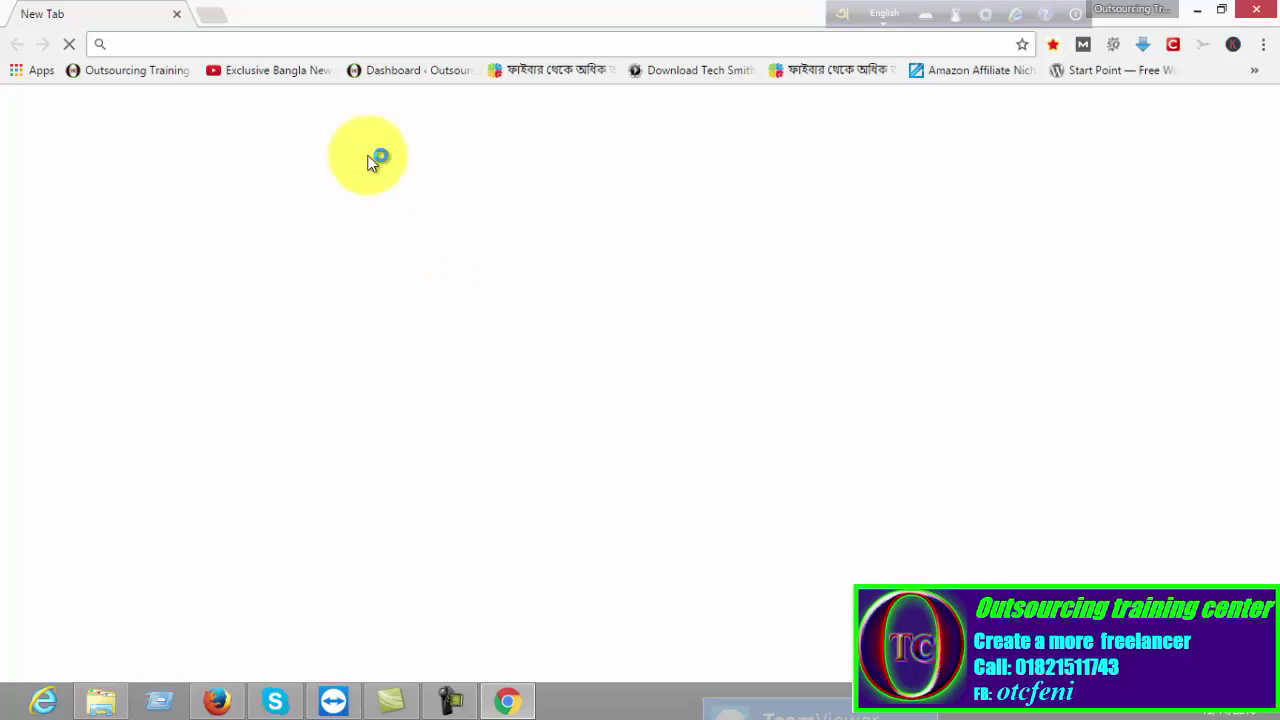
Start loading otcfeni.webutu.com from the Outsourcing Training bookmark and open a blank second tab
{"action": "left_click", "coordinate": [129, 70]}
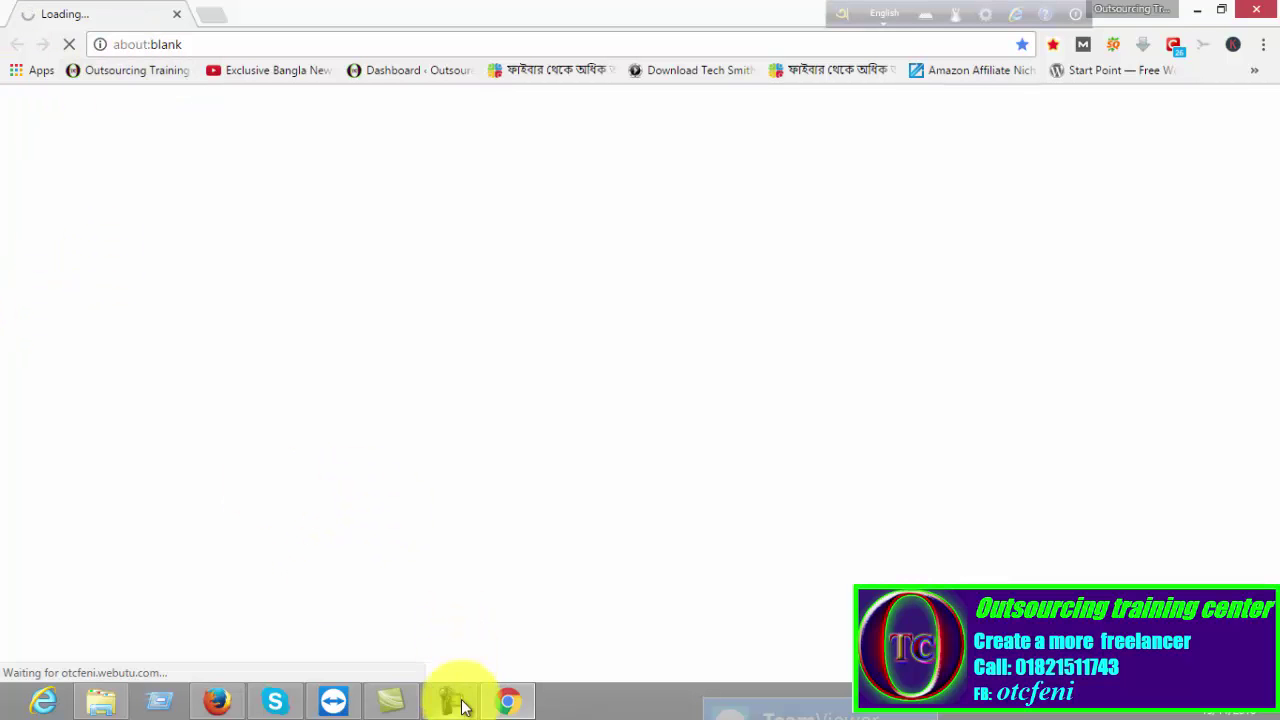
{"action": "left_click", "coordinate": [391, 703]}
{"action": "left_click", "coordinate": [391, 703]}
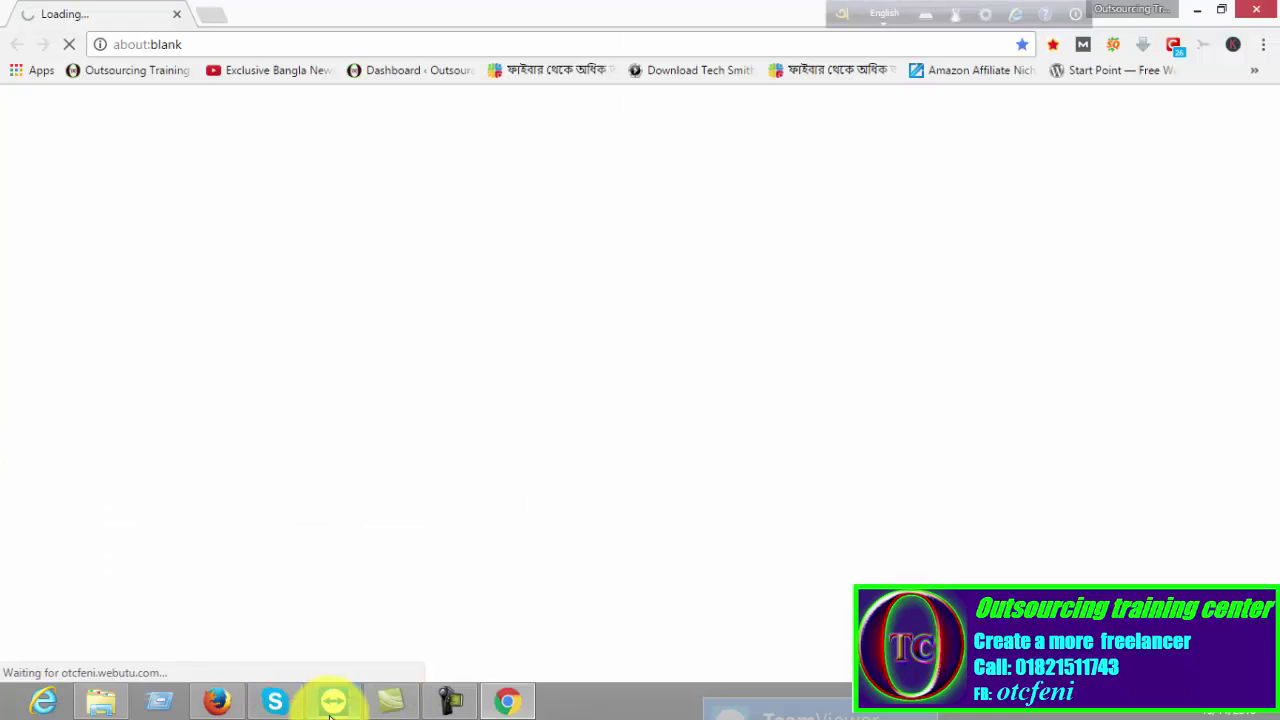
{"action": "left_click", "coordinate": [507, 701]}
{"action": "left_click", "coordinate": [509, 699]}
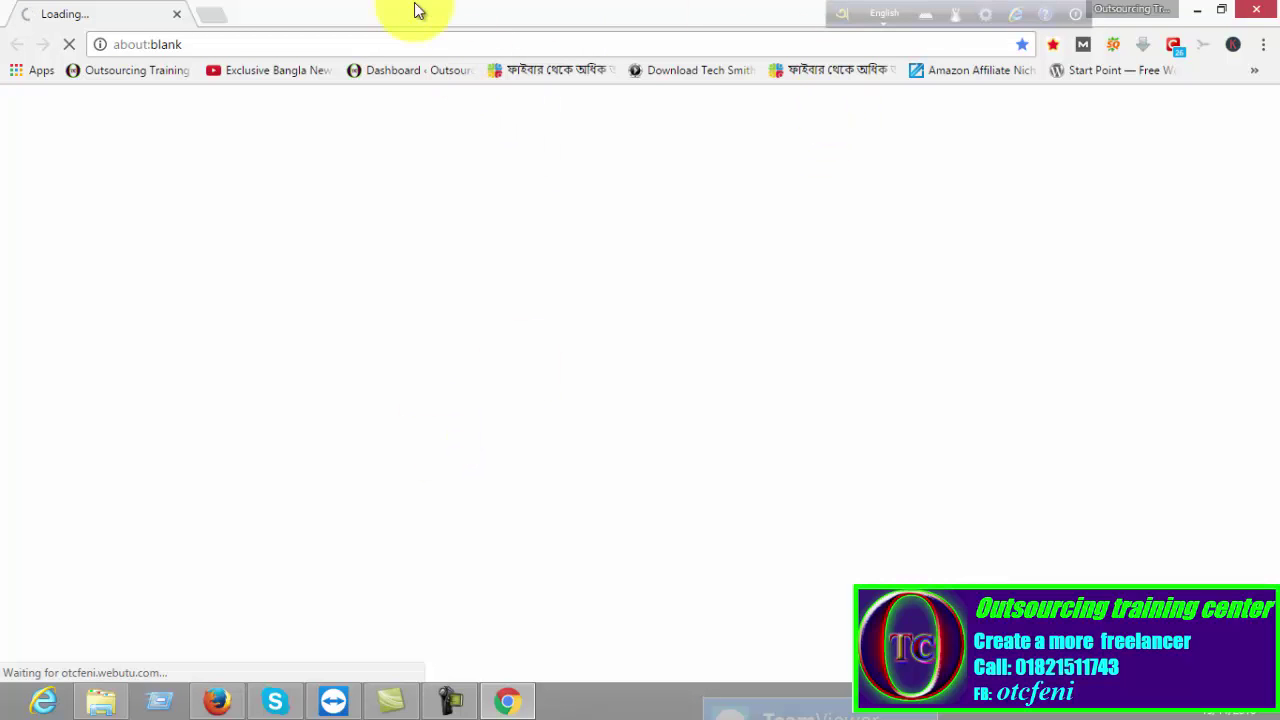
{"action": "left_click", "coordinate": [218, 14]}
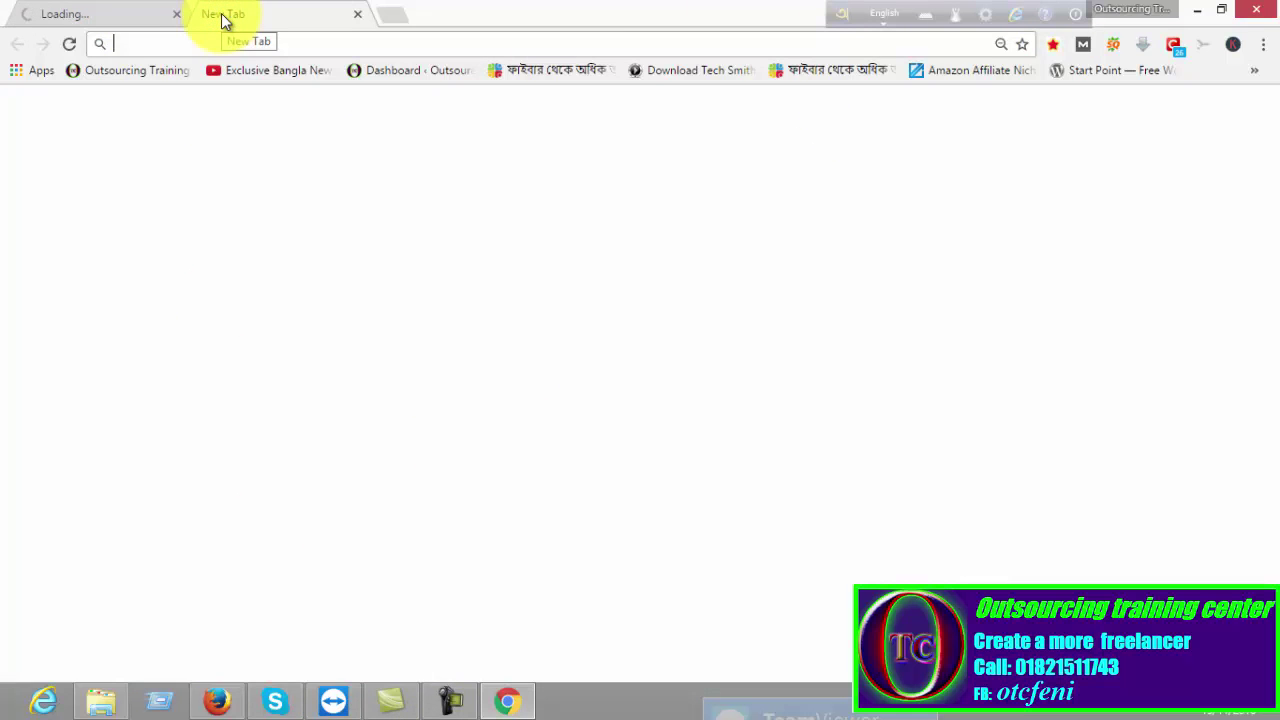
Search Google for 'fiverr' and open the Fiverr marketplace site
{"action": "type", "text": "five"}
{"action": "key", "text": "Return"}
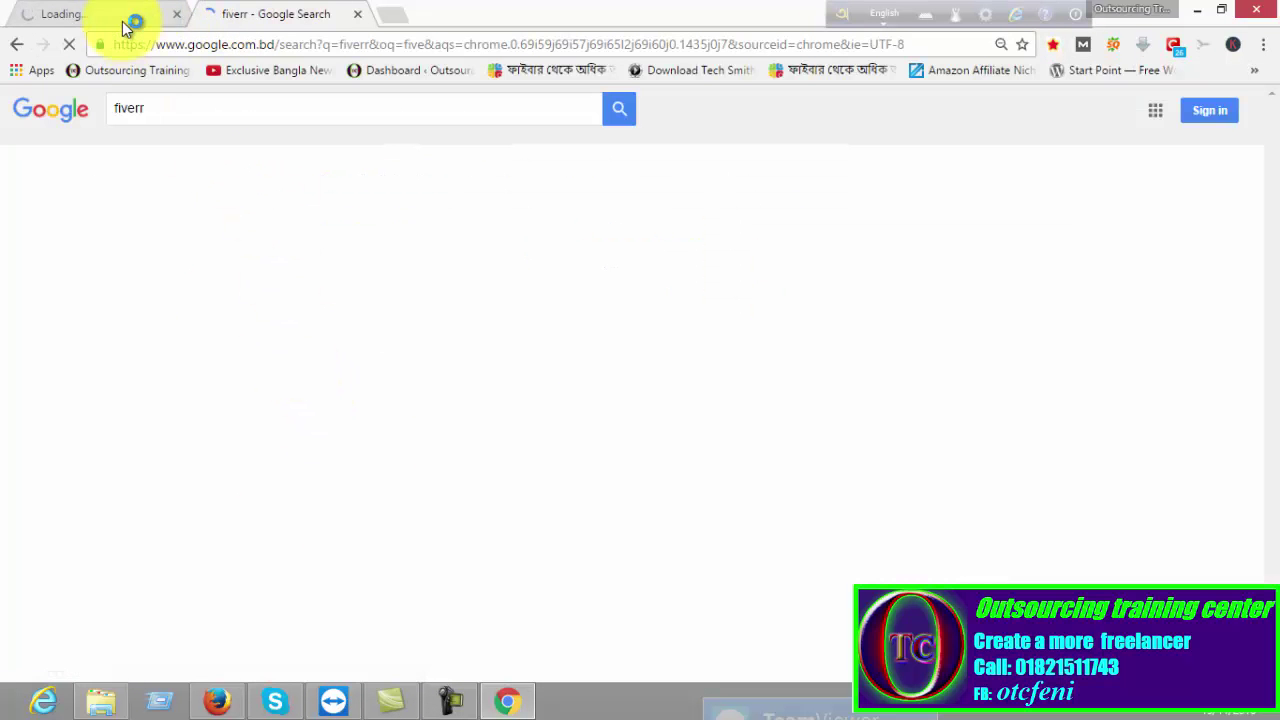
{"action": "left_click", "coordinate": [200, 378]}
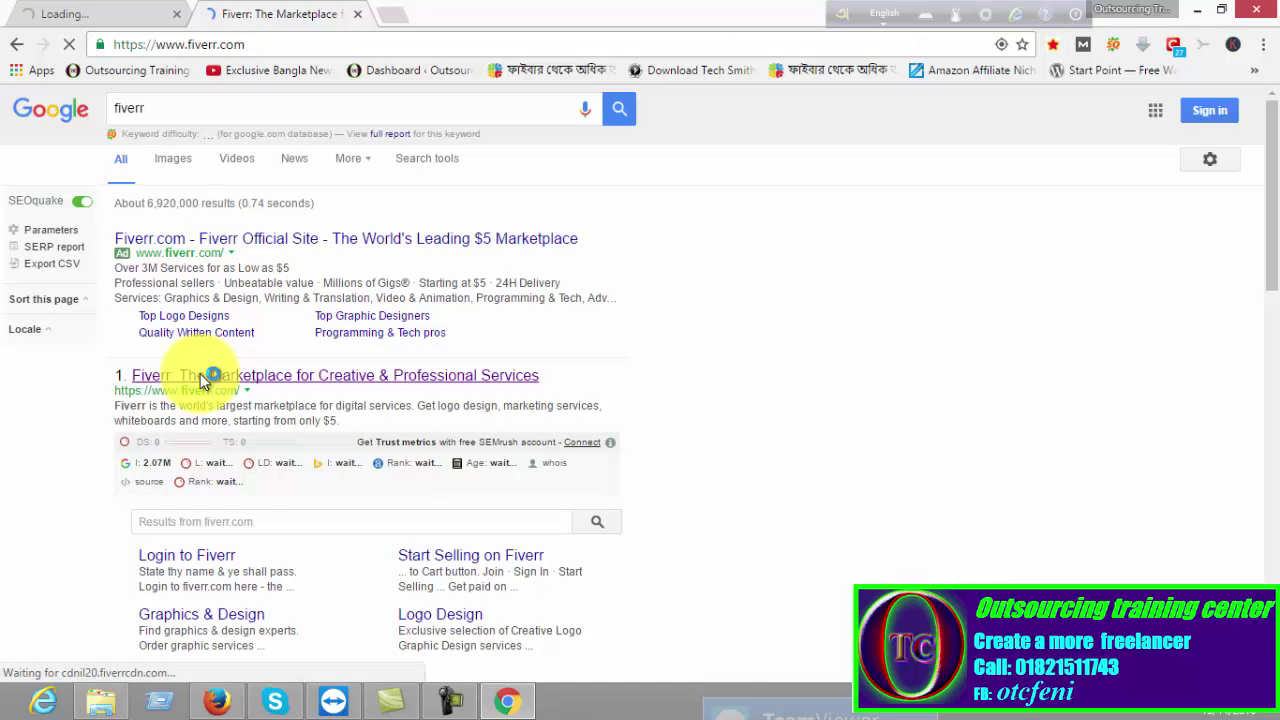
{"action": "left_click", "coordinate": [110, 10]}
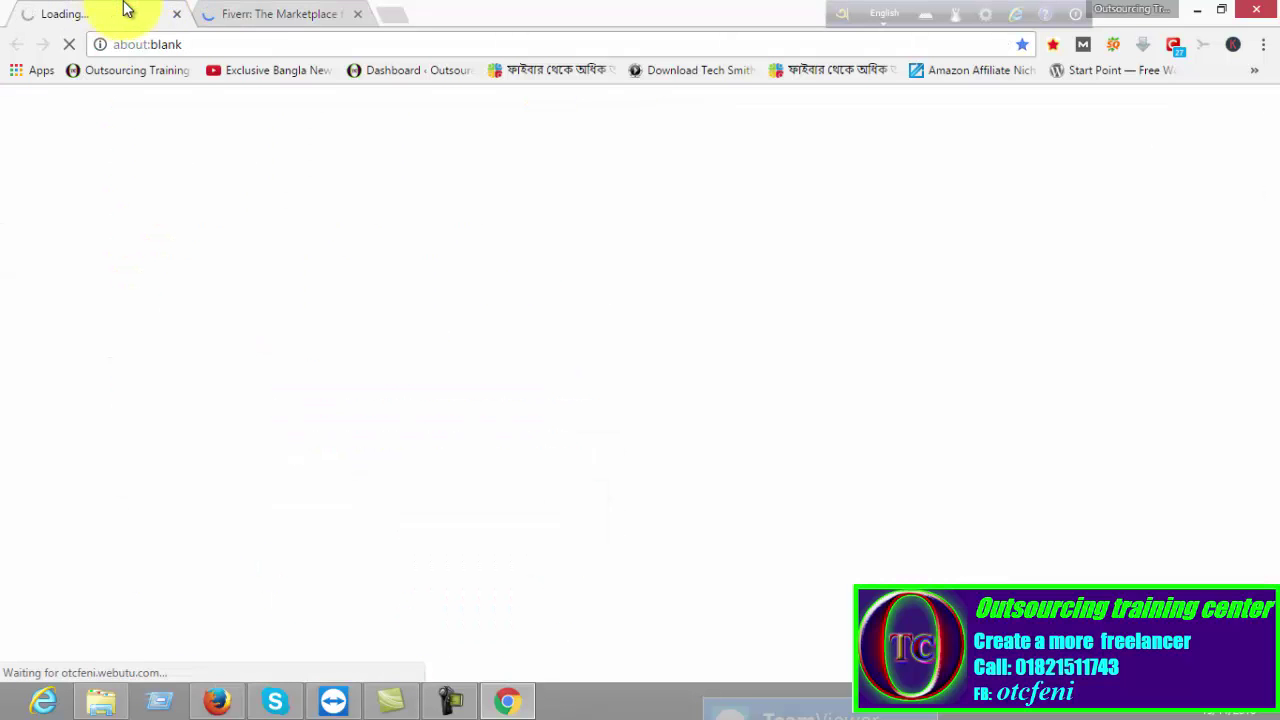
{"action": "left_click", "coordinate": [263, 12]}
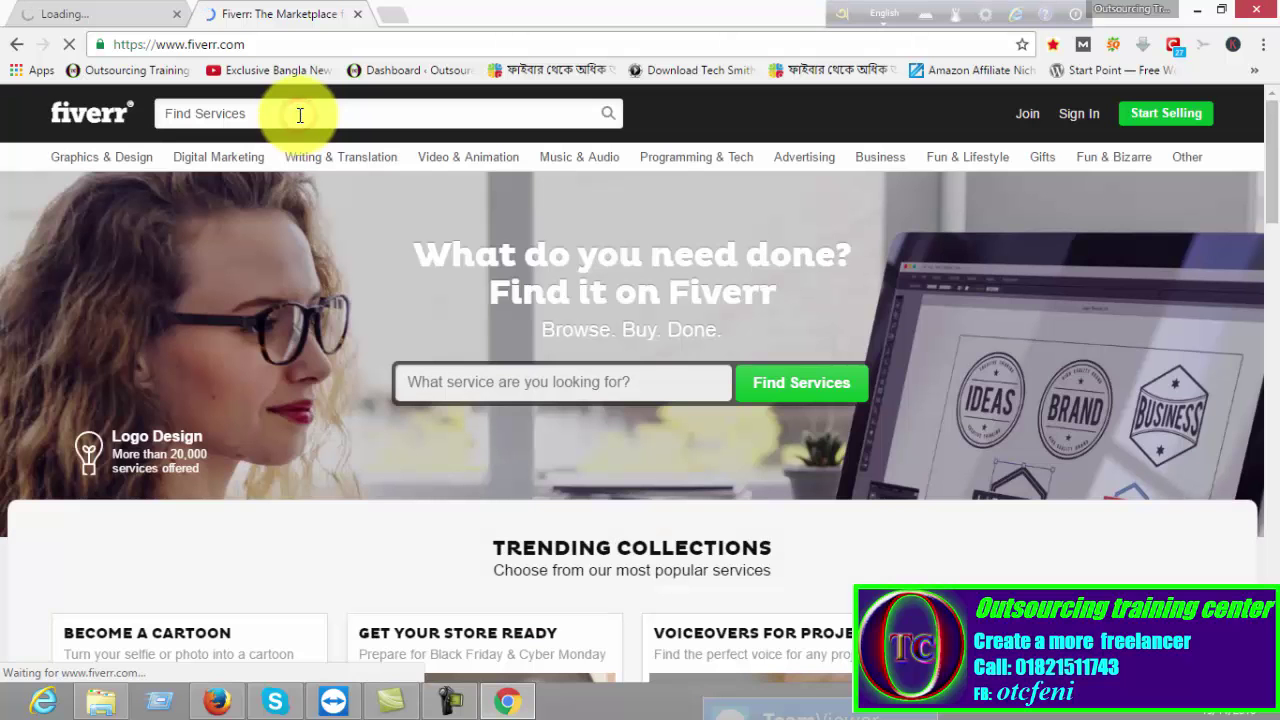
Search Fiverr services for 'wordpress' from the suggestions
{"action": "left_click", "coordinate": [300, 114]}
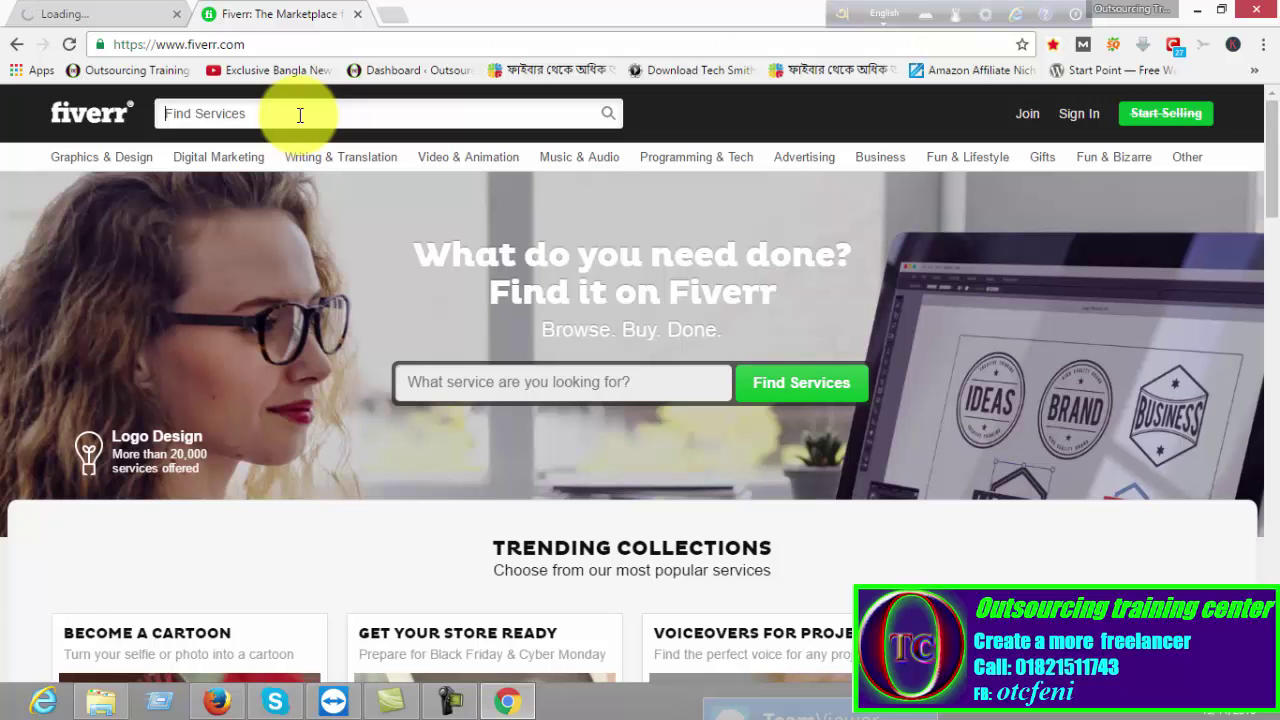
{"action": "type", "text": "wo"}
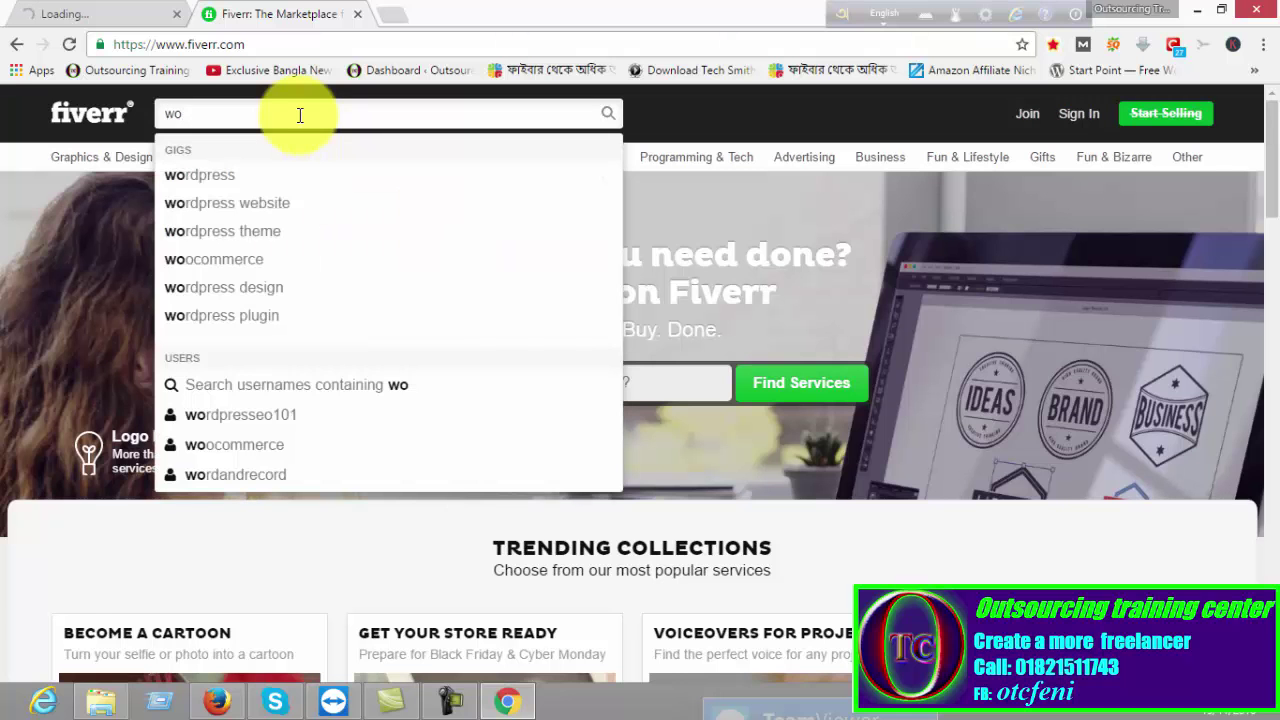
{"action": "left_click", "coordinate": [240, 175]}
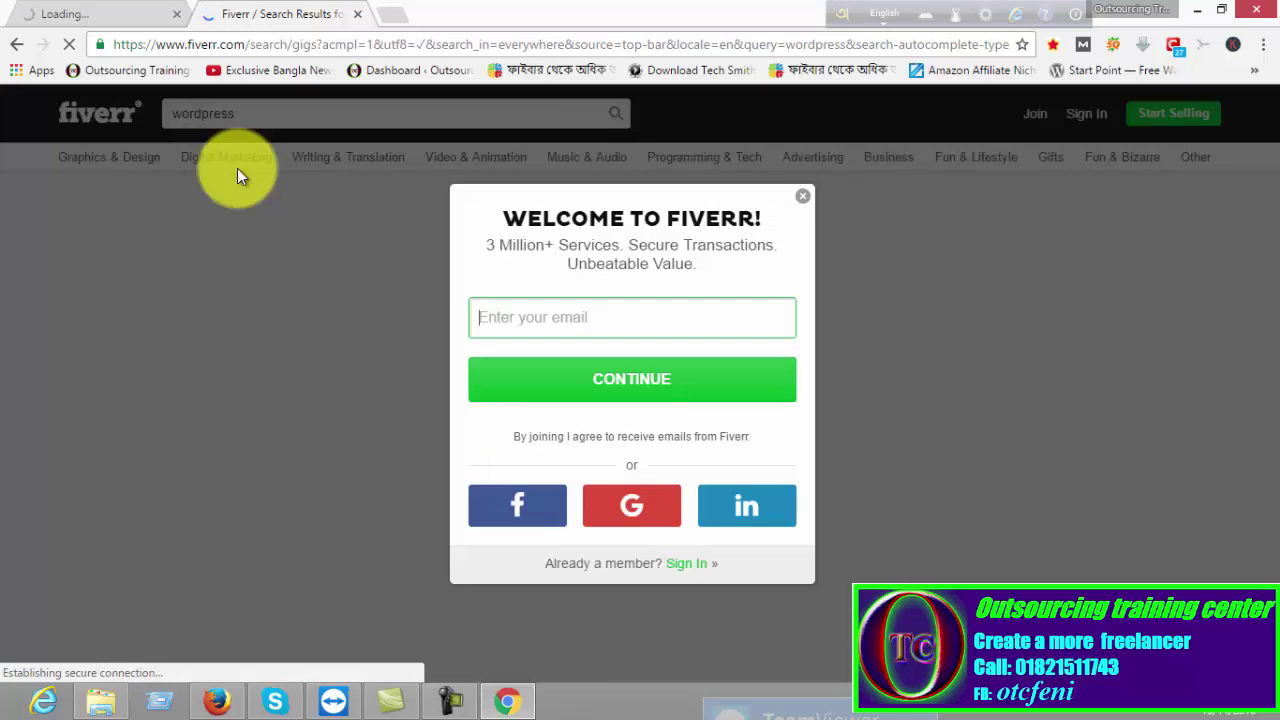
Dismiss the Welcome to Fiverr prompt and open the malware-removal gig
{"action": "left_click", "coordinate": [802, 197]}
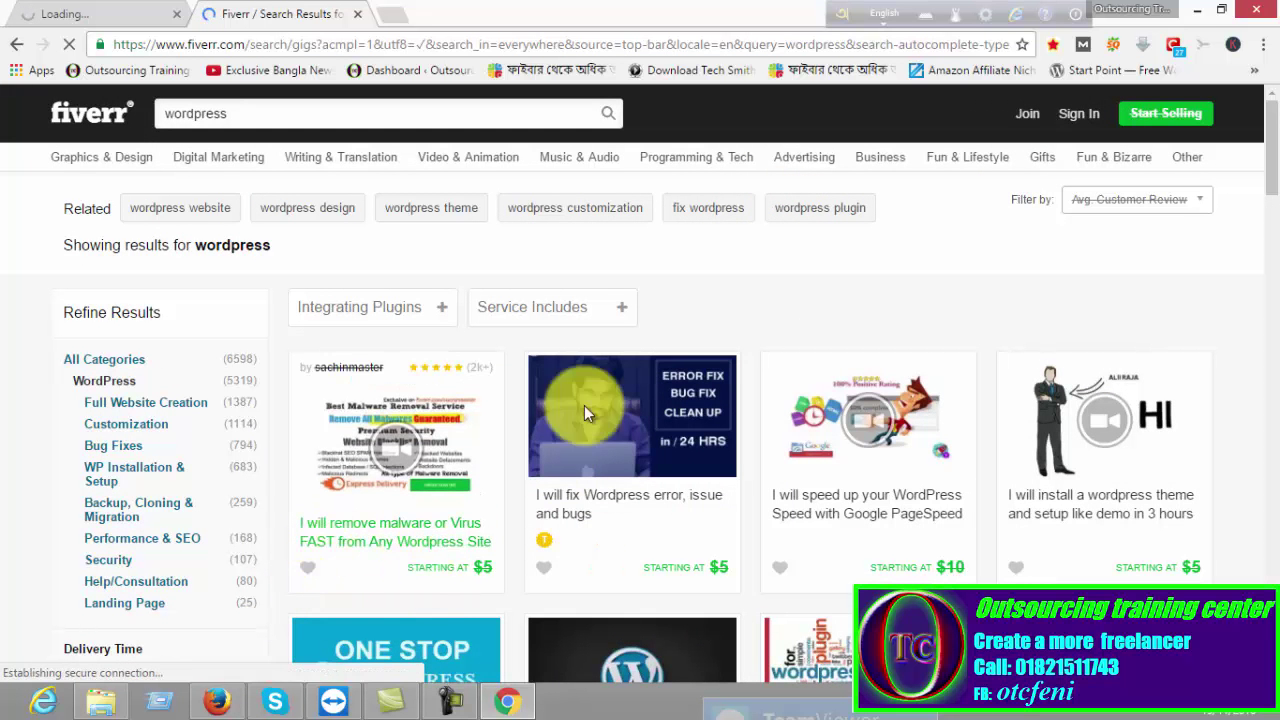
{"action": "scroll", "coordinate": [550, 530], "scroll_direction": "down", "scroll_amount": 4}
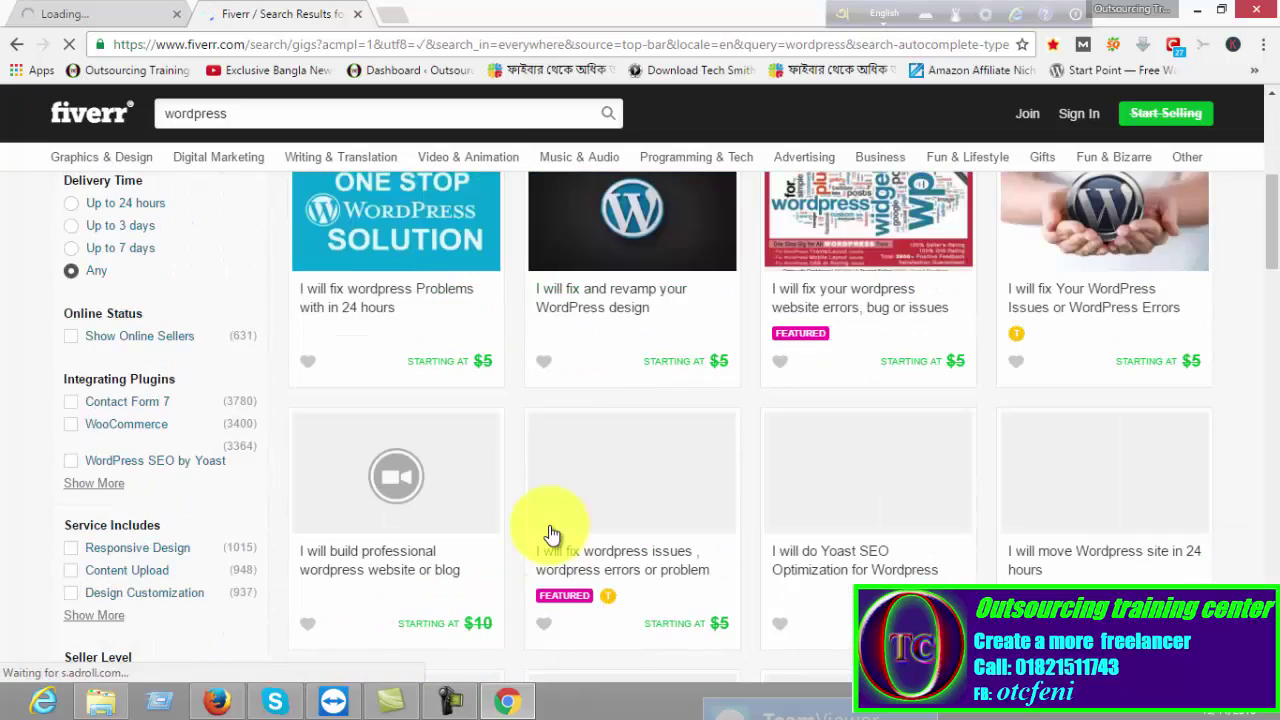
{"action": "scroll", "coordinate": [549, 531], "scroll_direction": "down", "scroll_amount": 2}
{"action": "scroll", "coordinate": [545, 530], "scroll_direction": "up", "scroll_amount": 6}
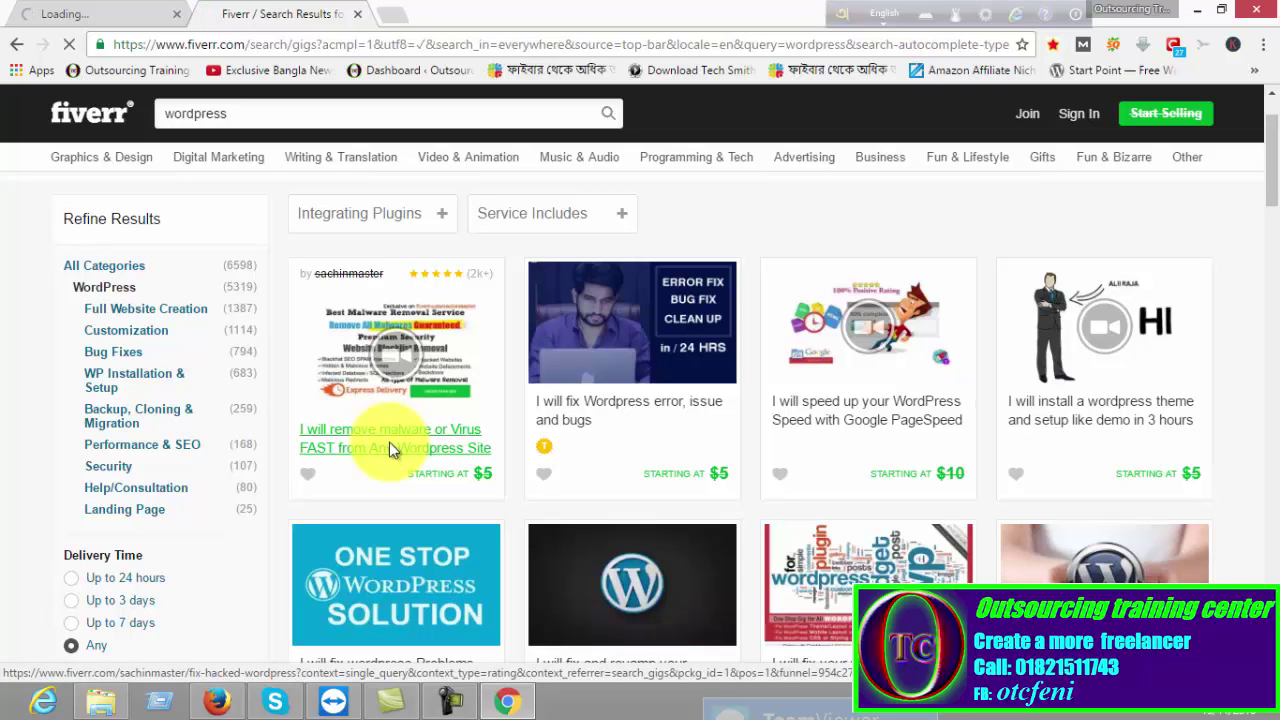
{"action": "left_click", "coordinate": [389, 442]}
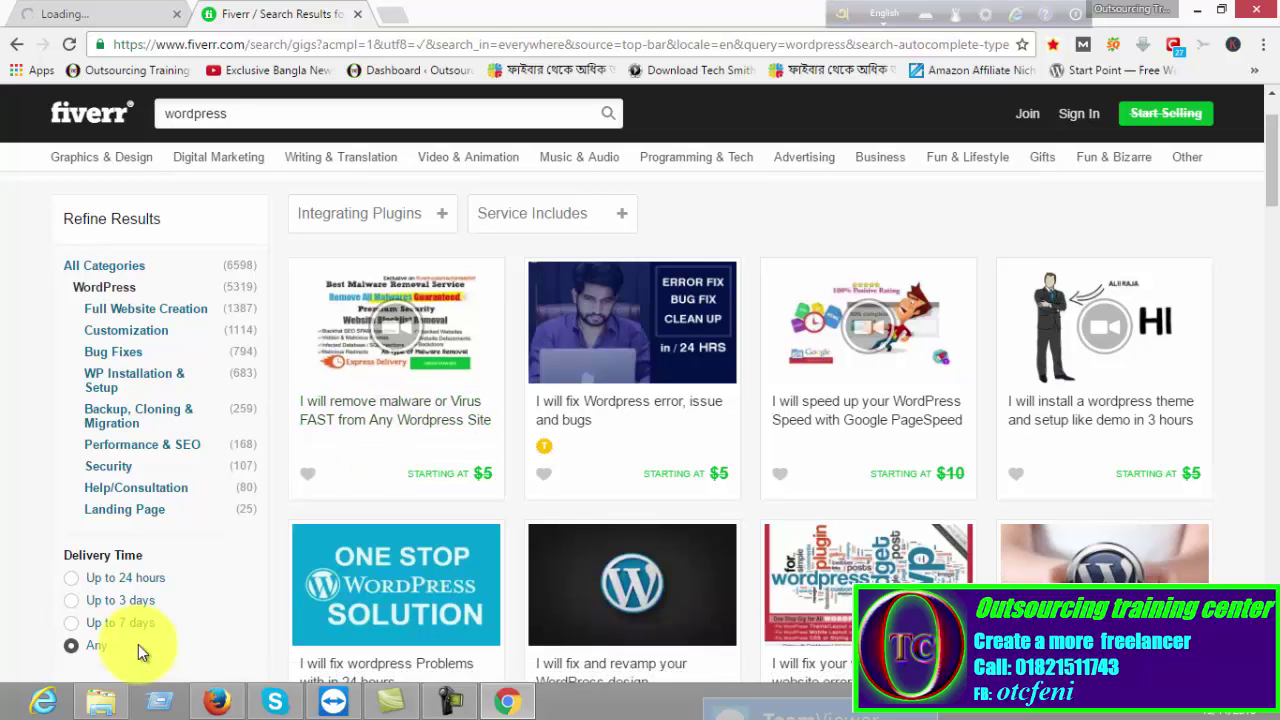
Scroll through the wordpress gig listings, then close the Fiverr tab
{"action": "scroll", "coordinate": [138, 644], "scroll_direction": "up", "scroll_amount": 1}
{"action": "scroll", "coordinate": [140, 652], "scroll_direction": "down", "scroll_amount": 1}
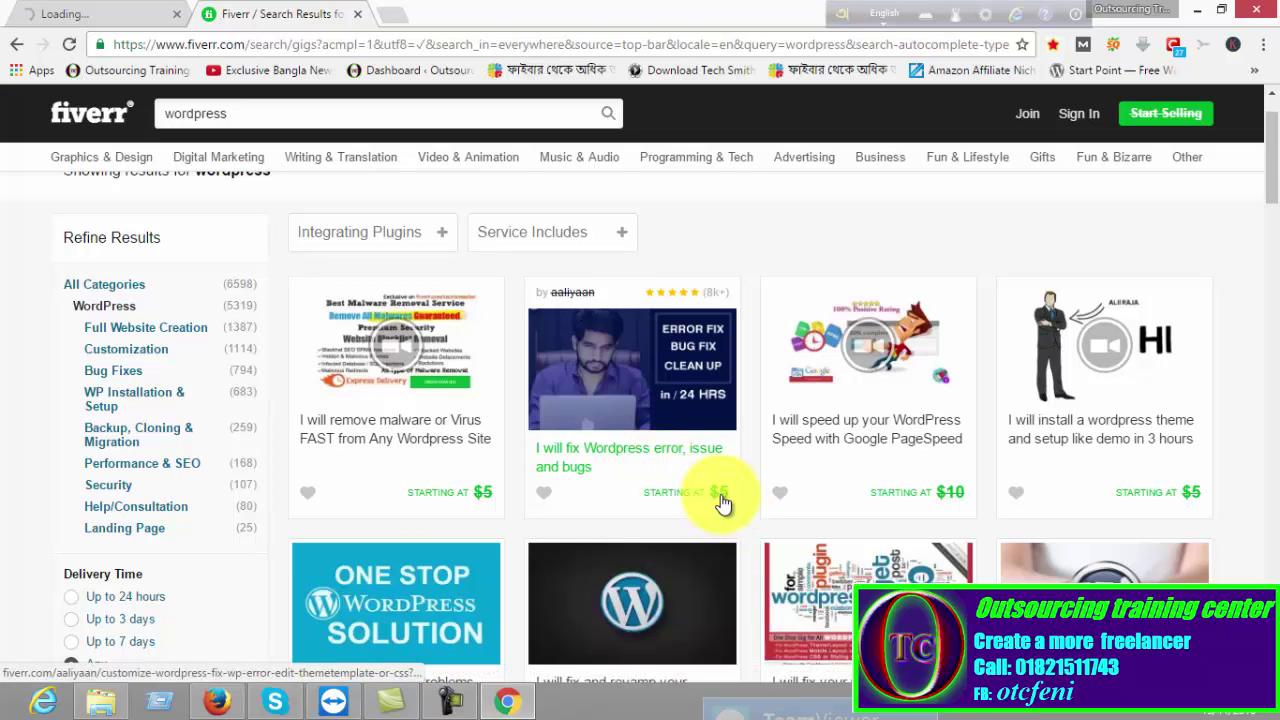
{"action": "scroll", "coordinate": [890, 455], "scroll_direction": "down", "scroll_amount": 8}
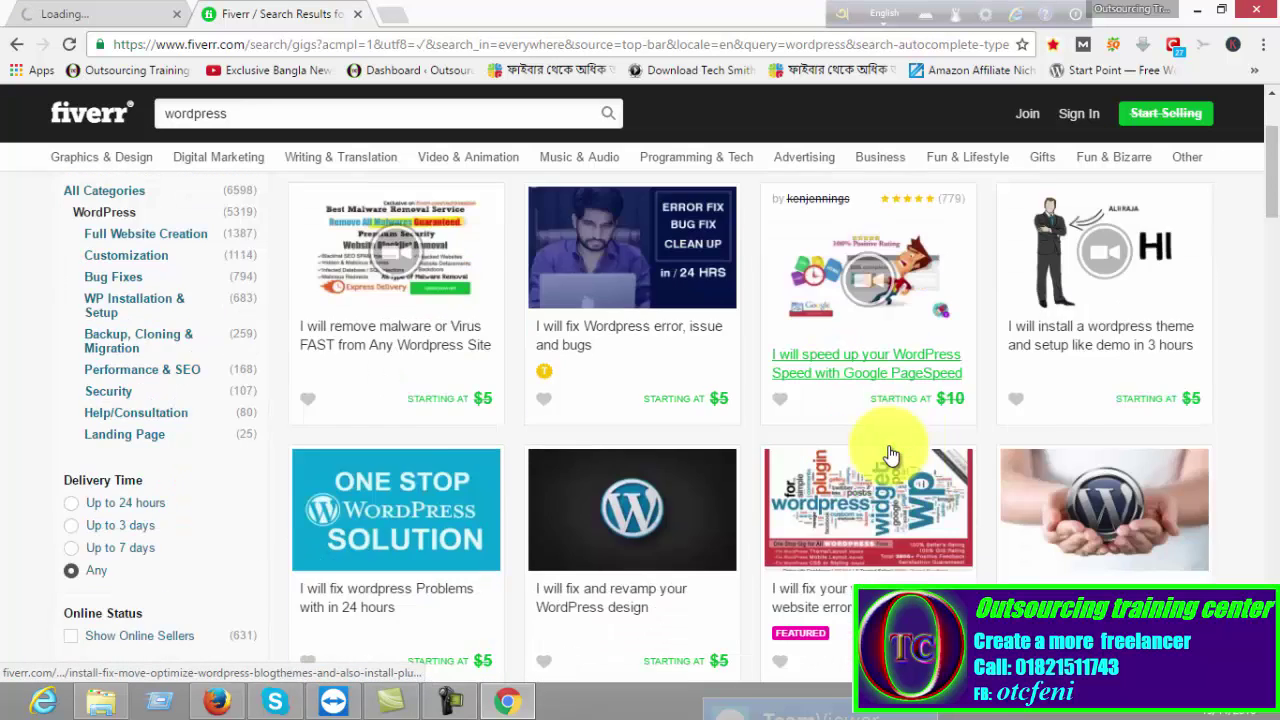
{"action": "scroll", "coordinate": [887, 465], "scroll_direction": "down", "scroll_amount": 4}
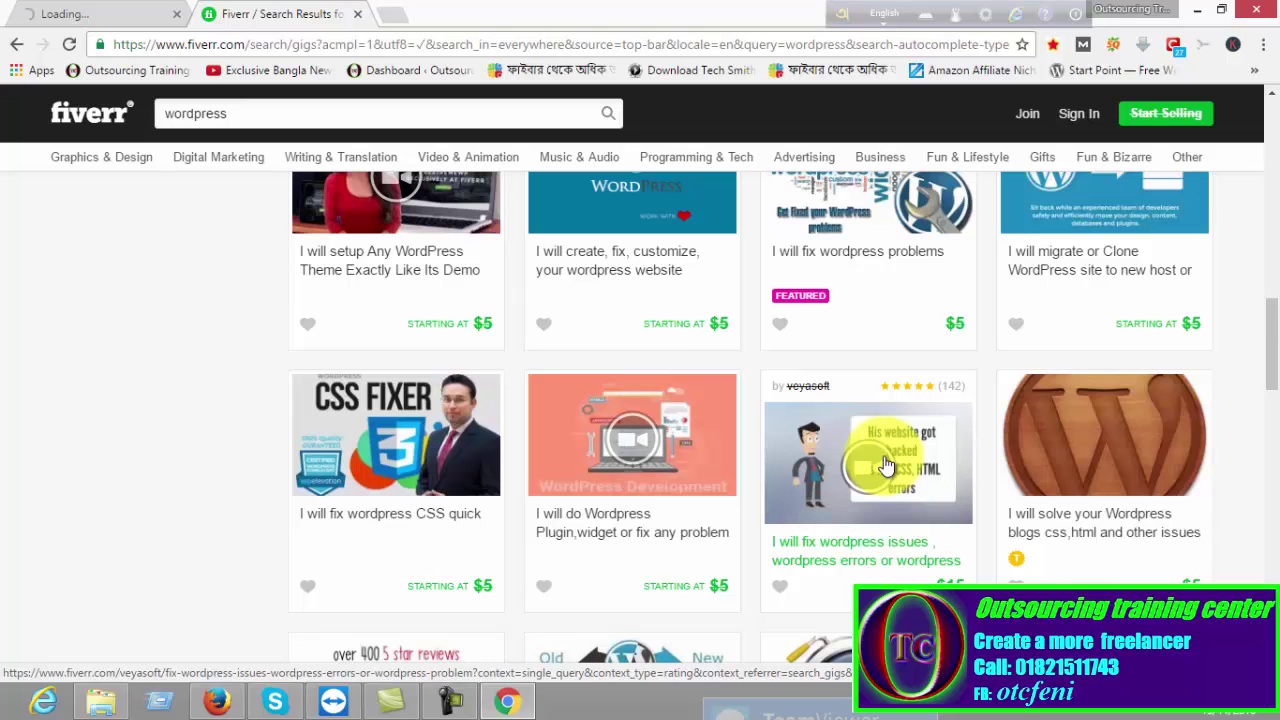
{"action": "scroll", "coordinate": [887, 465], "scroll_direction": "down", "scroll_amount": 1}
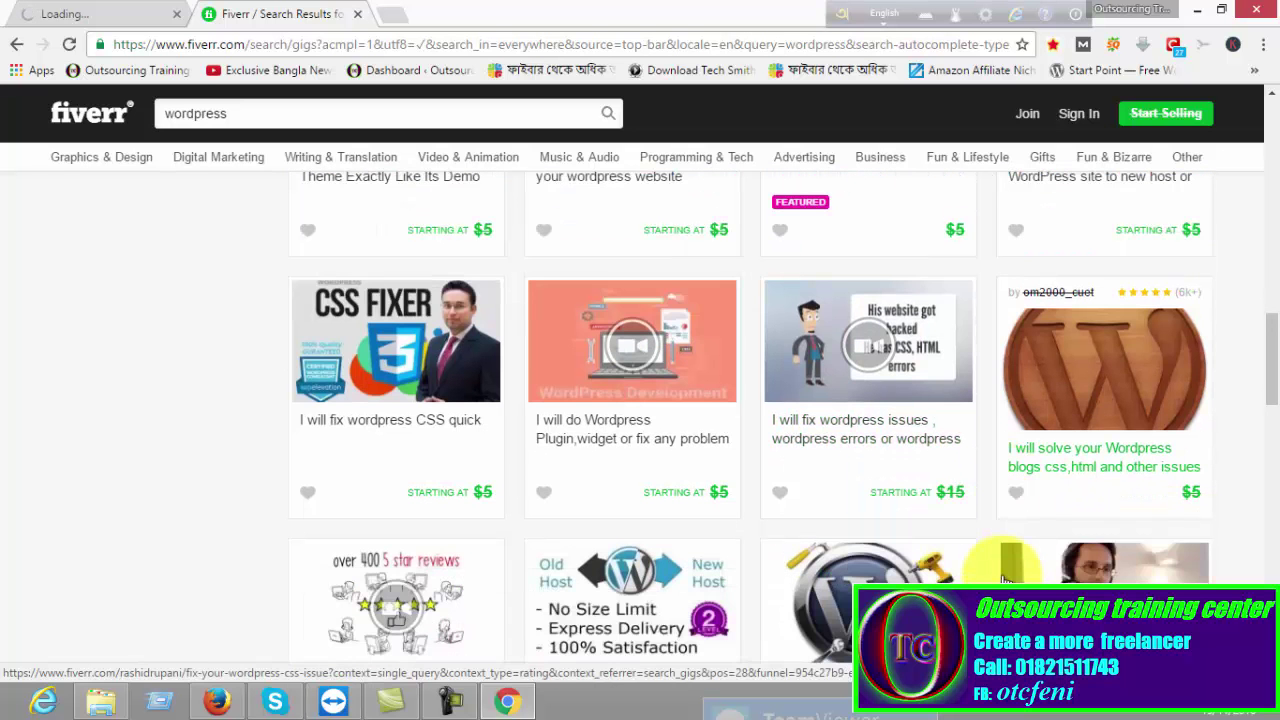
{"action": "scroll", "coordinate": [1040, 508], "scroll_direction": "down", "scroll_amount": 9}
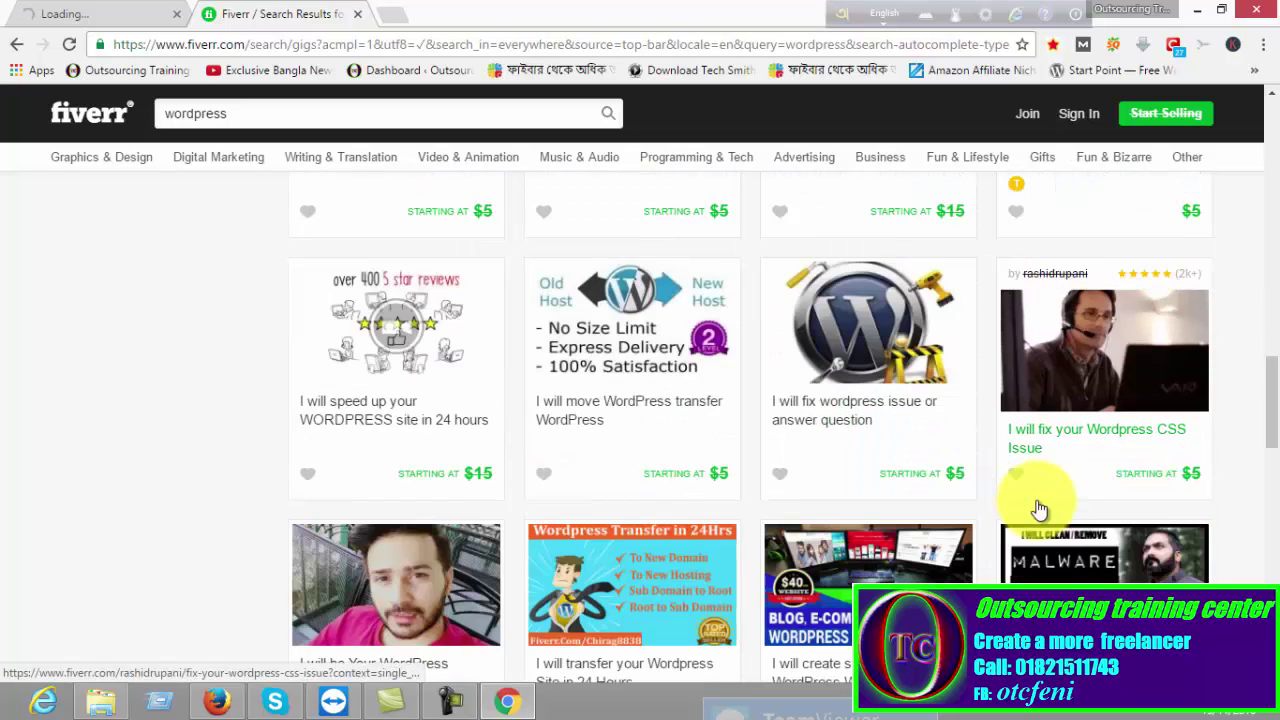
{"action": "scroll", "coordinate": [1040, 508], "scroll_direction": "down", "scroll_amount": 5}
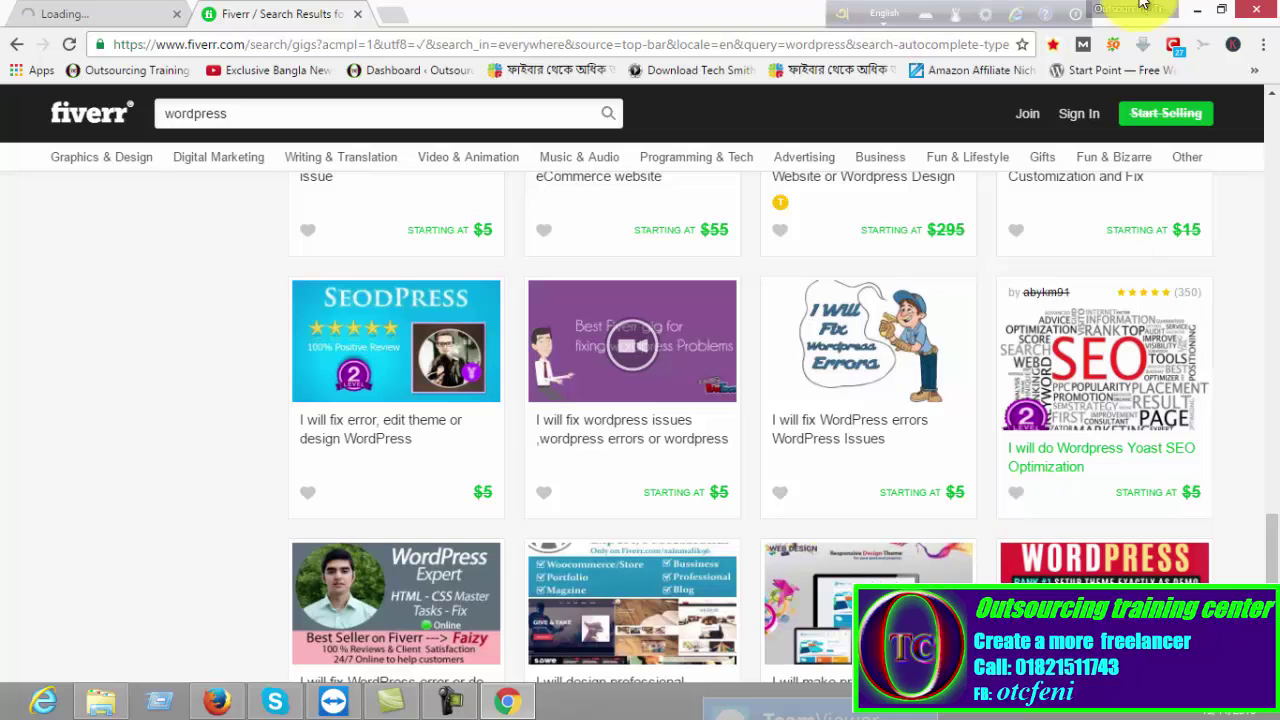
{"action": "left_click", "coordinate": [361, 17]}
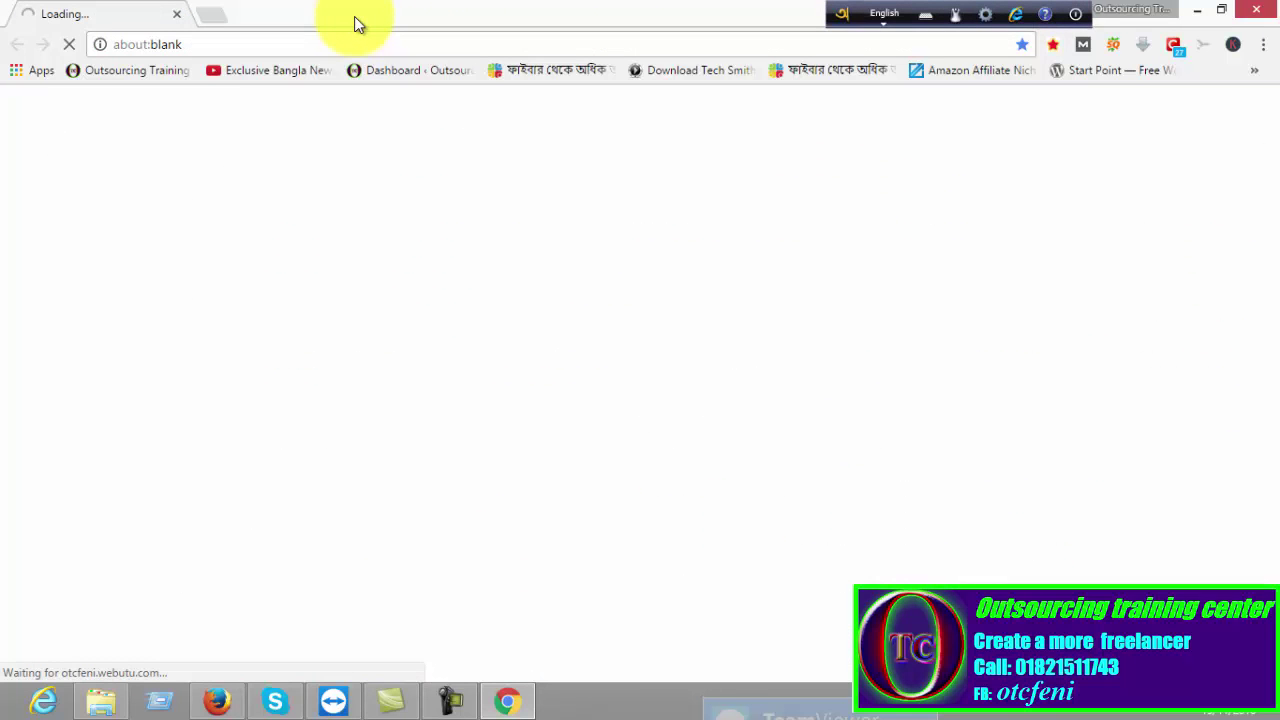
Reload the Outsourcing Training site in Chrome and switch over to Firefox
{"action": "left_click", "coordinate": [167, 72]}
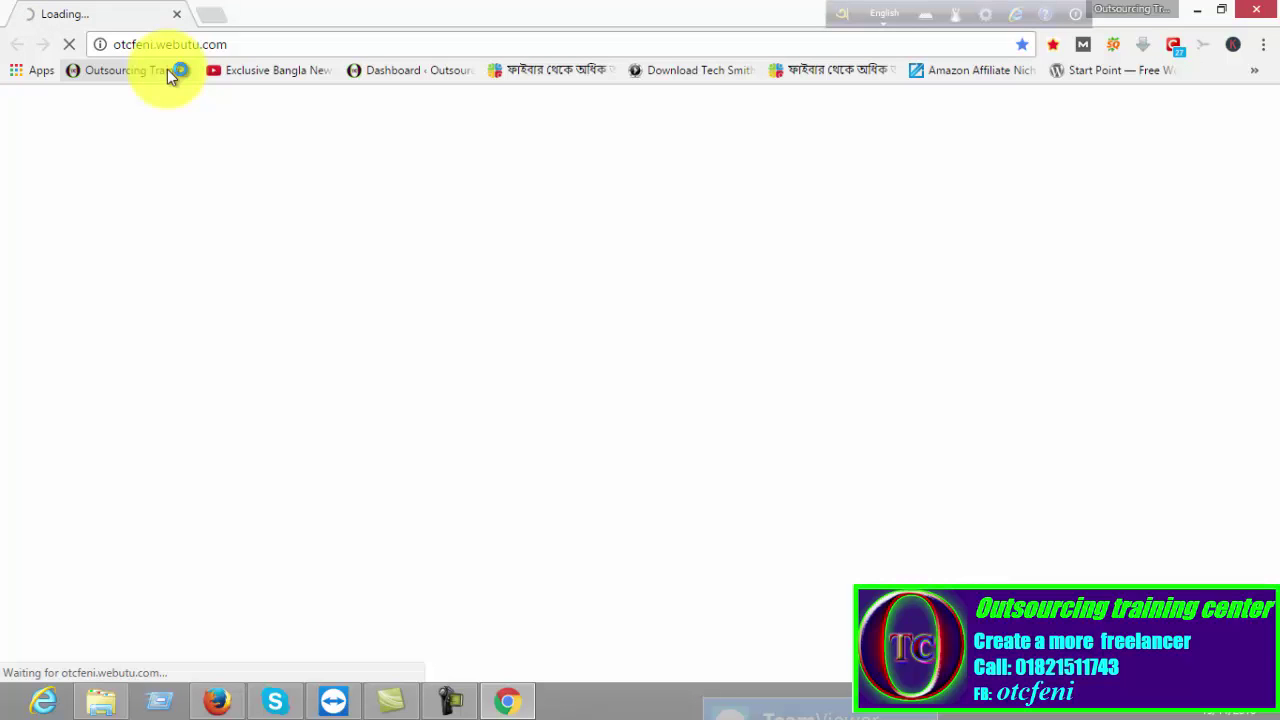
{"action": "left_click", "coordinate": [217, 700]}
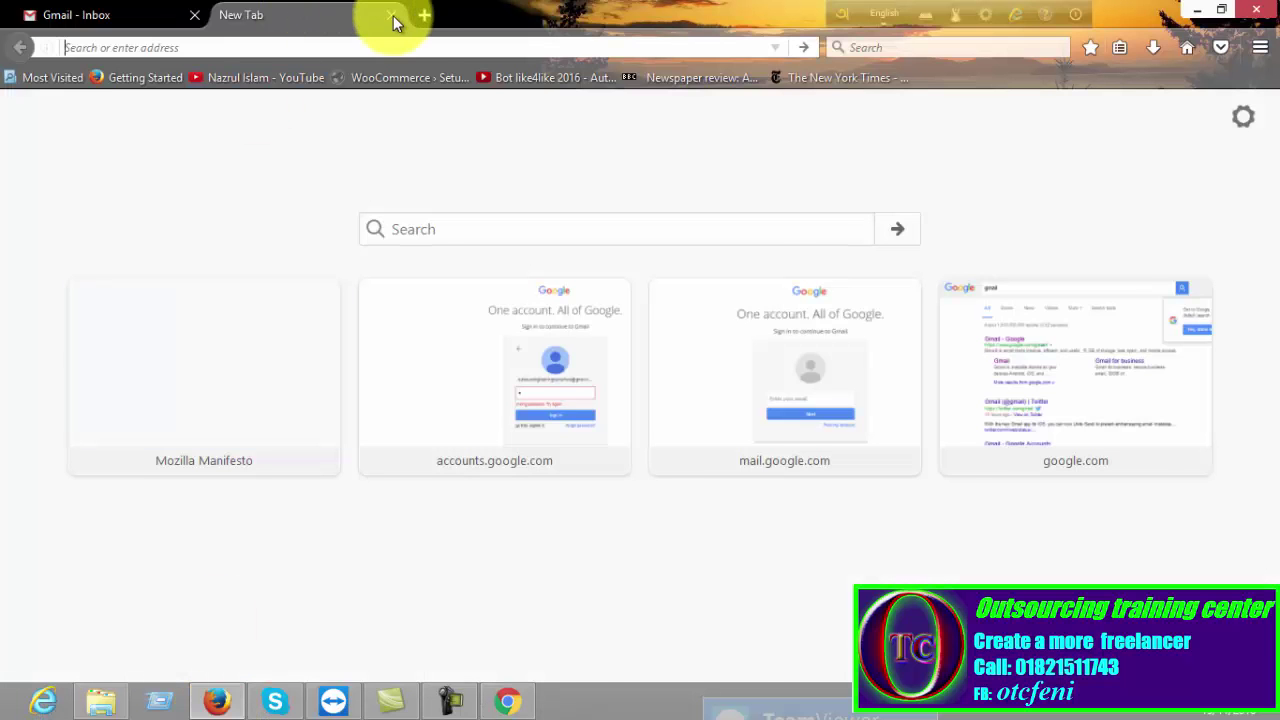
Replace the empty tab with a Google search for 'domain'
{"action": "left_click", "coordinate": [393, 16]}
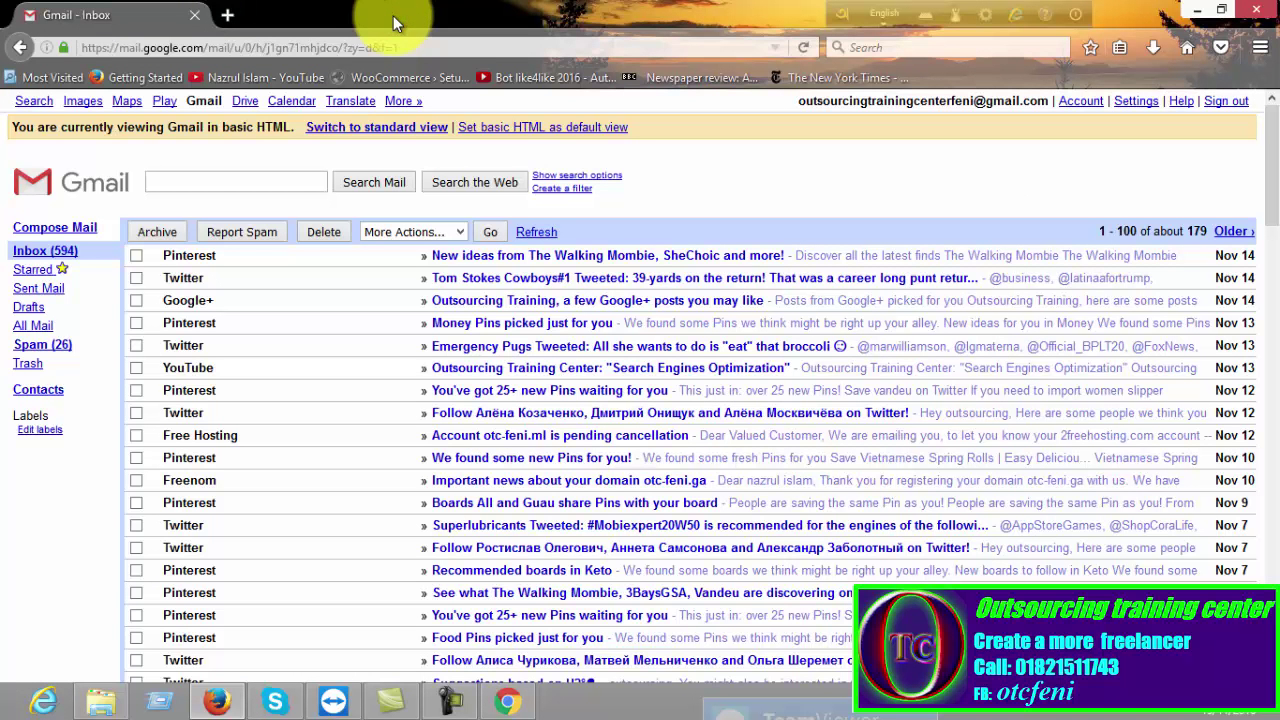
{"action": "left_click", "coordinate": [228, 17]}
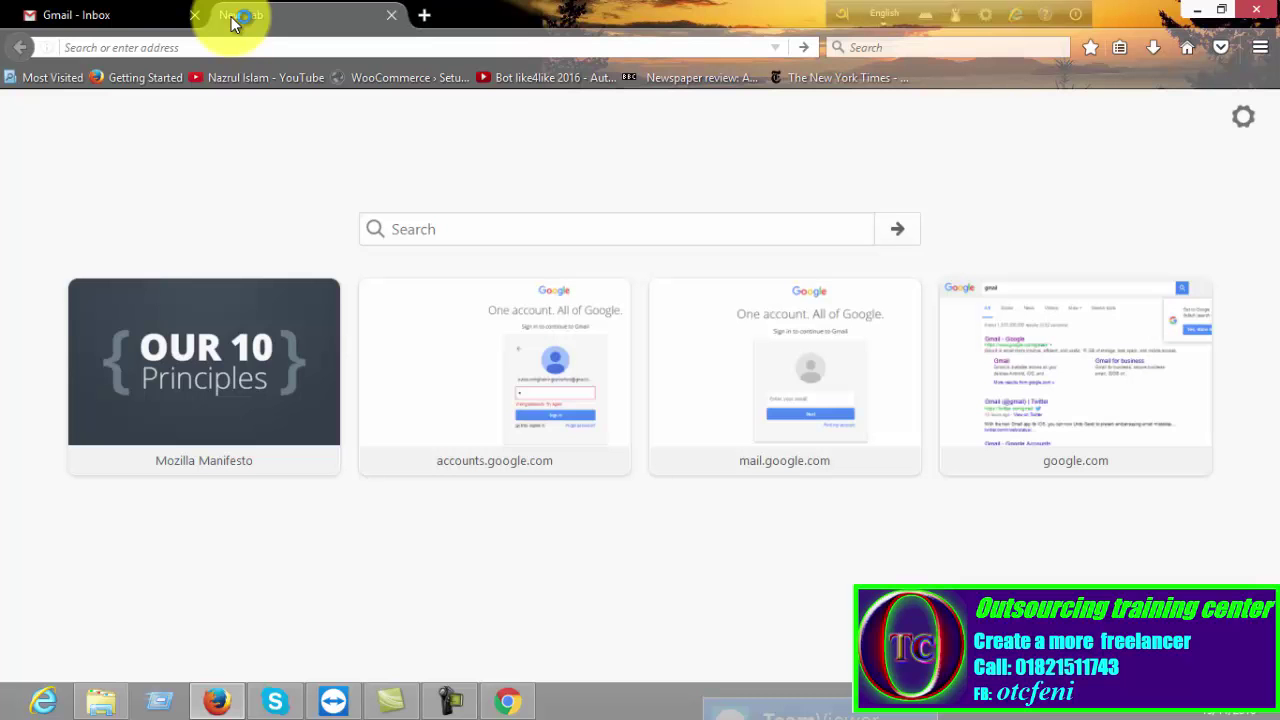
{"action": "type", "text": "doma"}
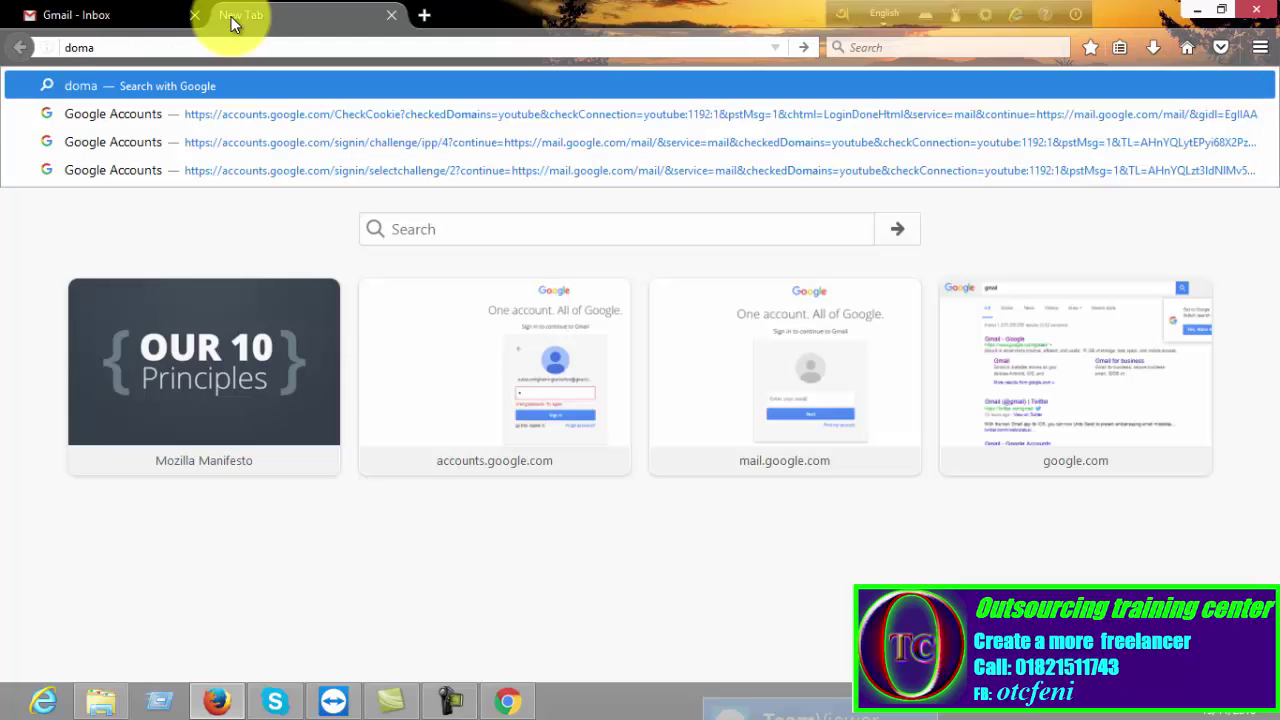
{"action": "type", "text": "in"}
{"action": "key", "text": "Return"}
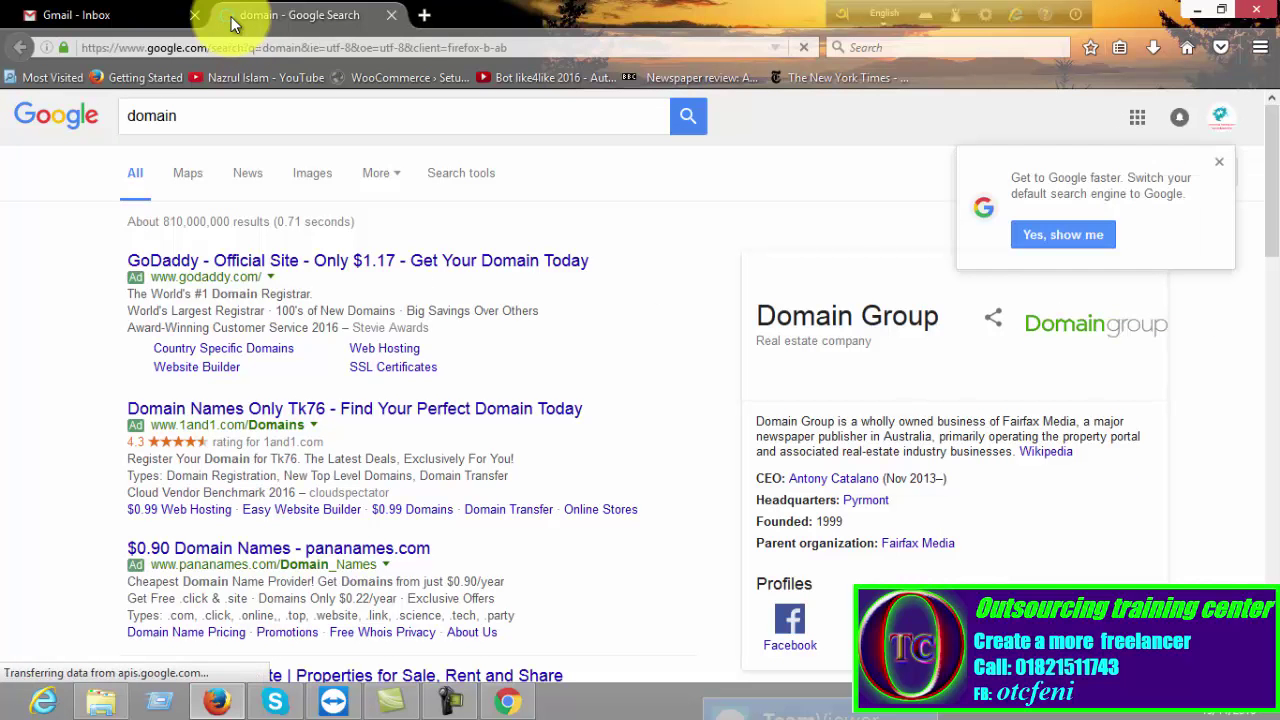
Open the $0.90 Domain Names offer and scroll through the registrar results
{"action": "left_click", "coordinate": [150, 553]}
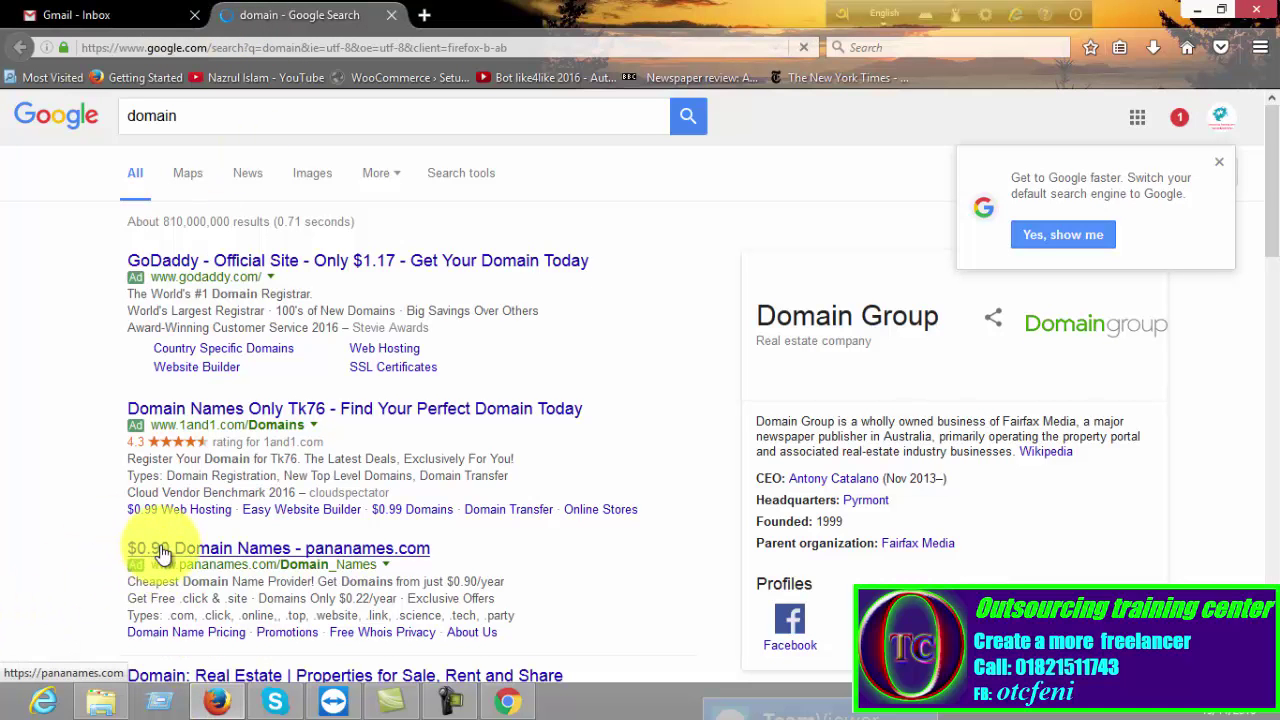
{"action": "scroll", "coordinate": [155, 546], "scroll_direction": "down", "scroll_amount": 3}
{"action": "scroll", "coordinate": [155, 539], "scroll_direction": "down", "scroll_amount": 4}
{"action": "scroll", "coordinate": [157, 540], "scroll_direction": "up", "scroll_amount": 3}
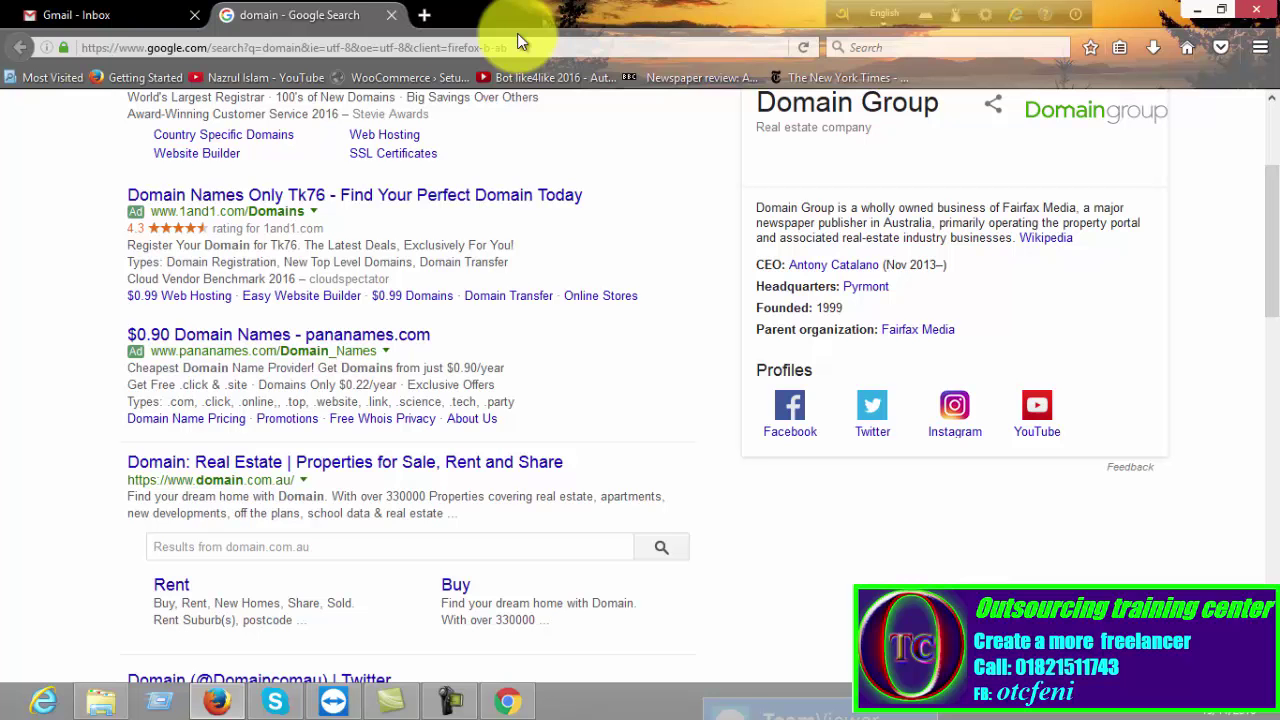
{"action": "left_click", "coordinate": [390, 700]}
{"action": "left_click", "coordinate": [390, 700]}
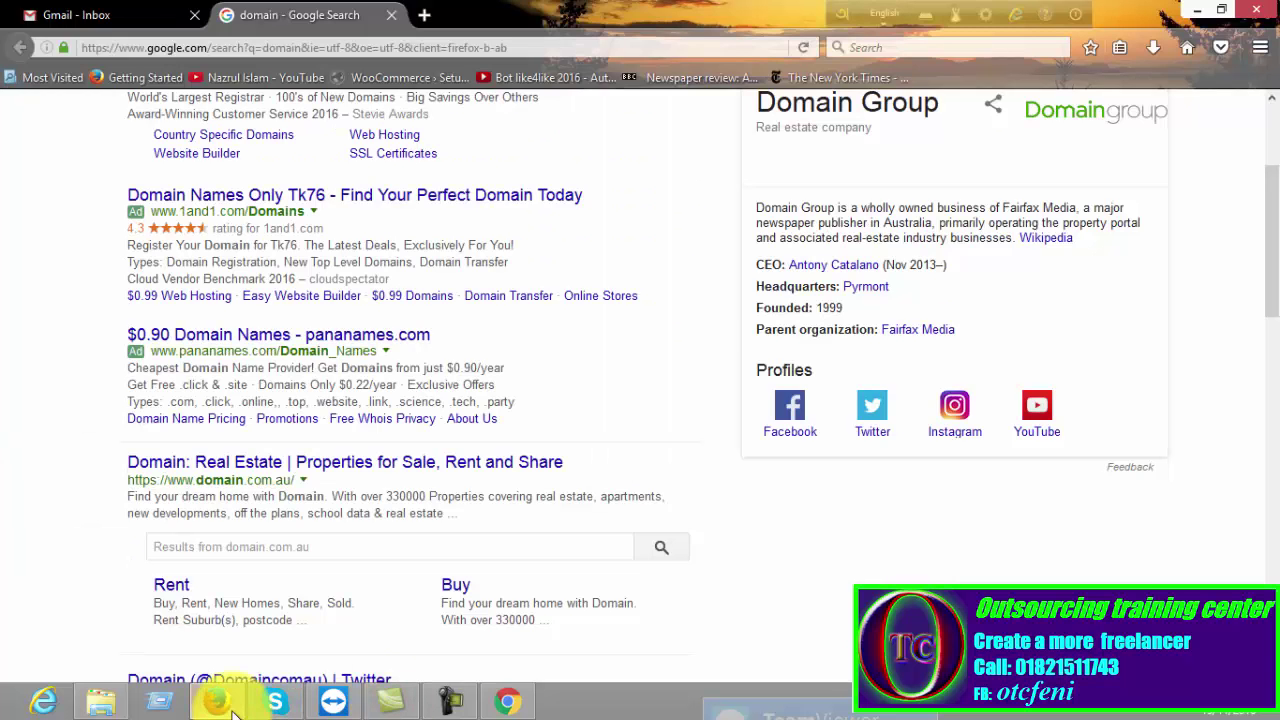
Check the training site's address in Chrome, then return to Firefox's 'domain' results
{"action": "left_click", "coordinate": [213, 704]}
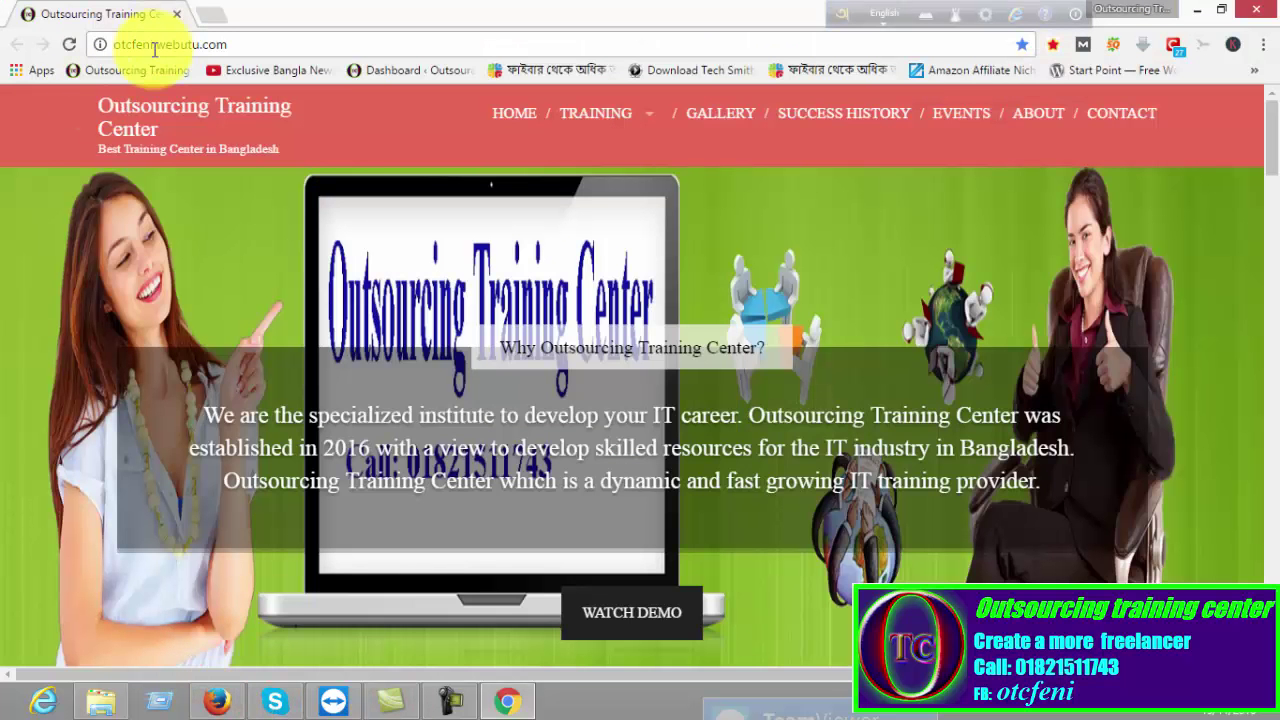
{"action": "left_click", "coordinate": [170, 45]}
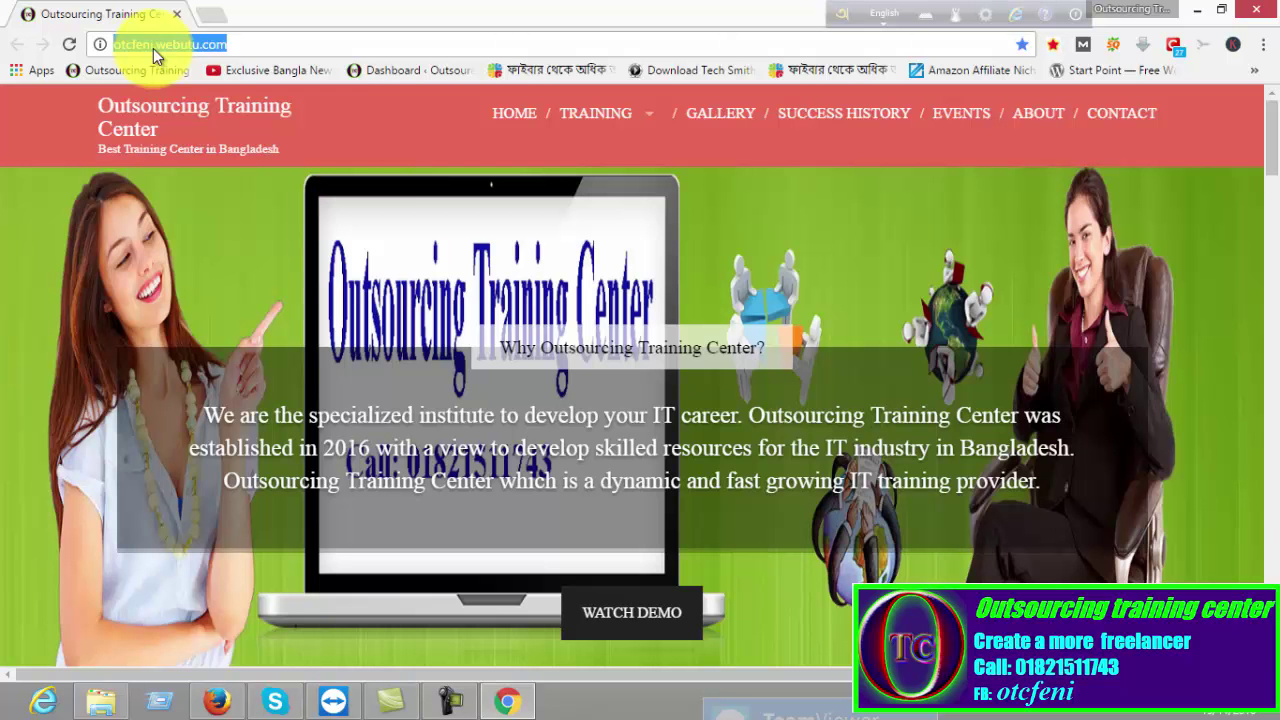
{"action": "left_click", "coordinate": [220, 701]}
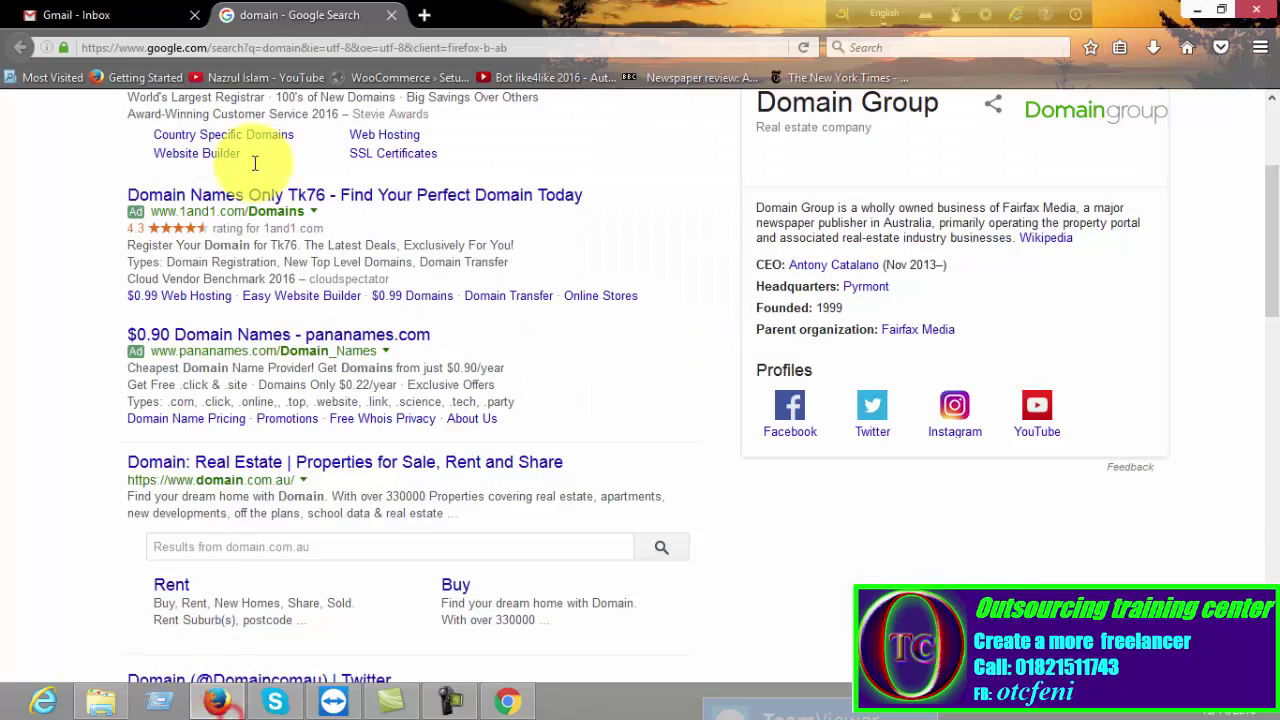
Search Google for 'hosting' in a new Firefox tab, then minimize Firefox
{"action": "left_click", "coordinate": [423, 14]}
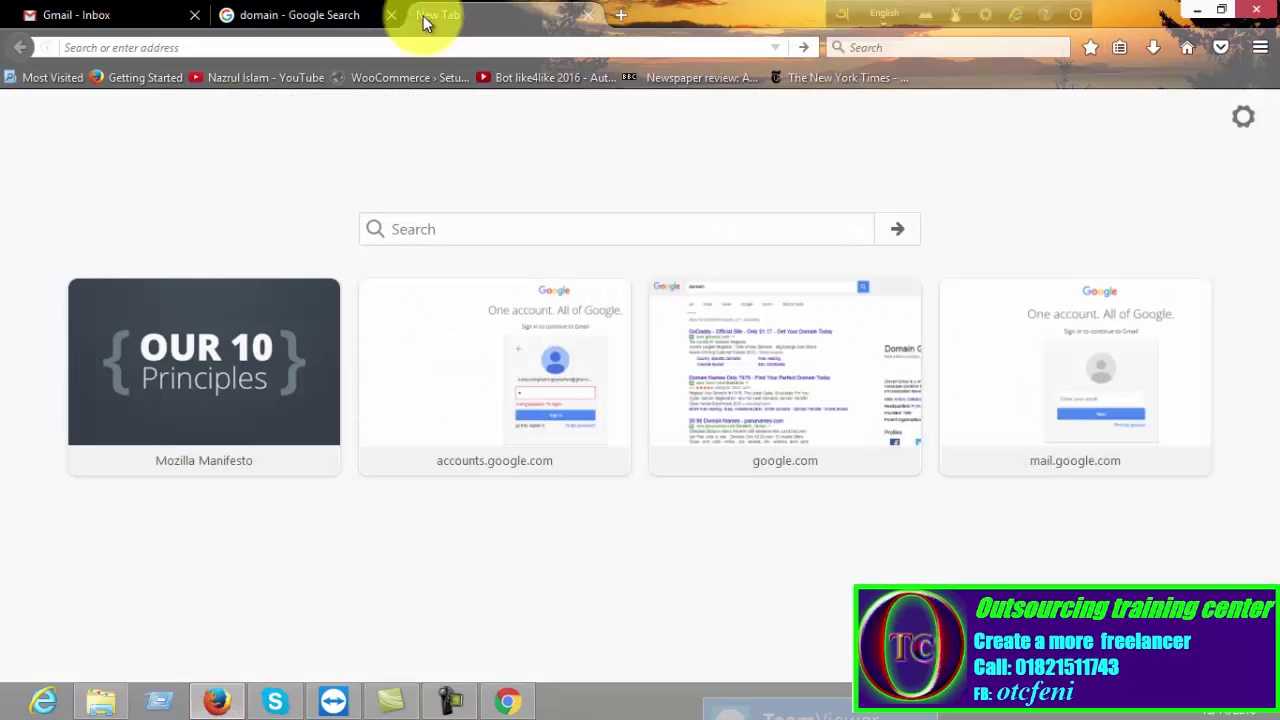
{"action": "type", "text": "ho"}
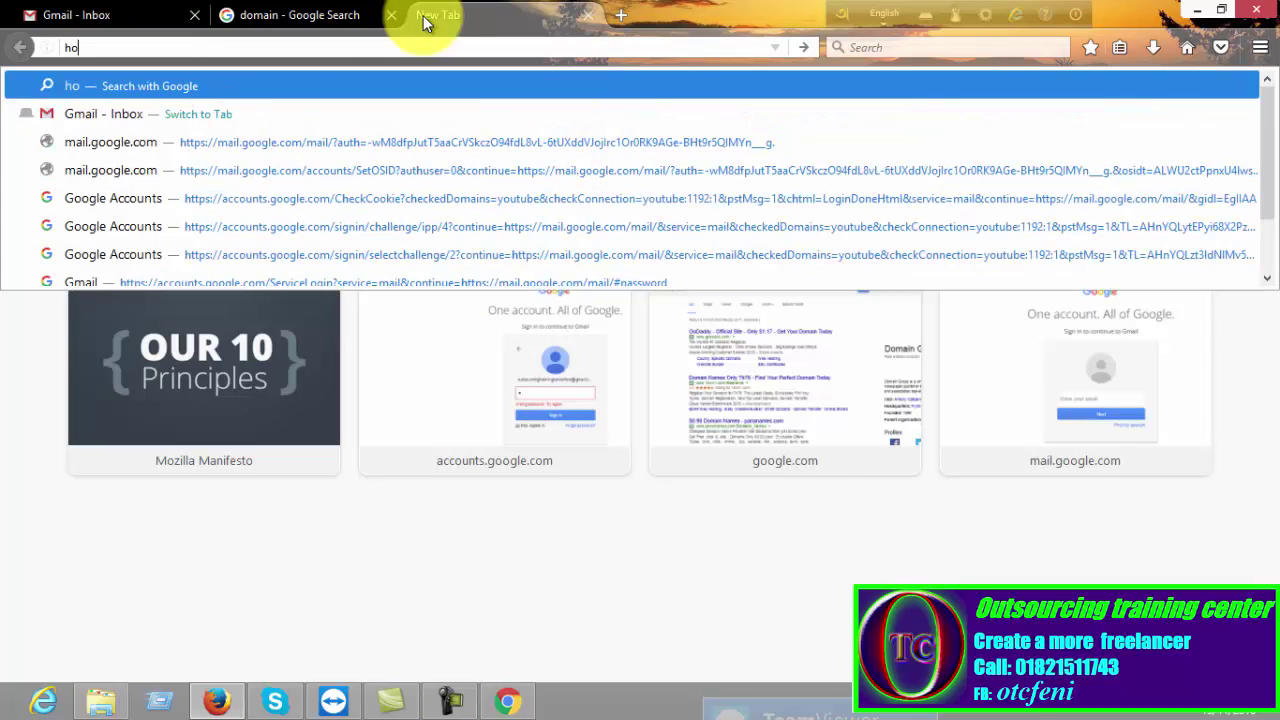
{"action": "type", "text": "sting"}
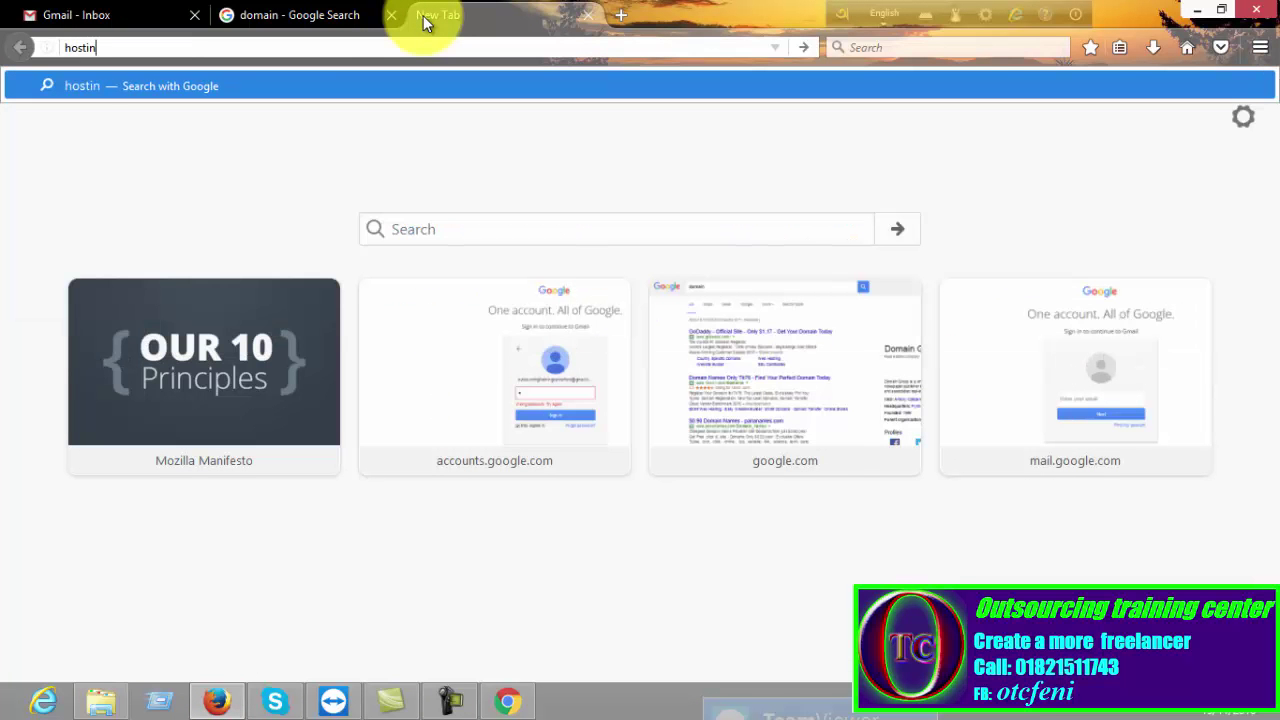
{"action": "key", "text": "Return"}
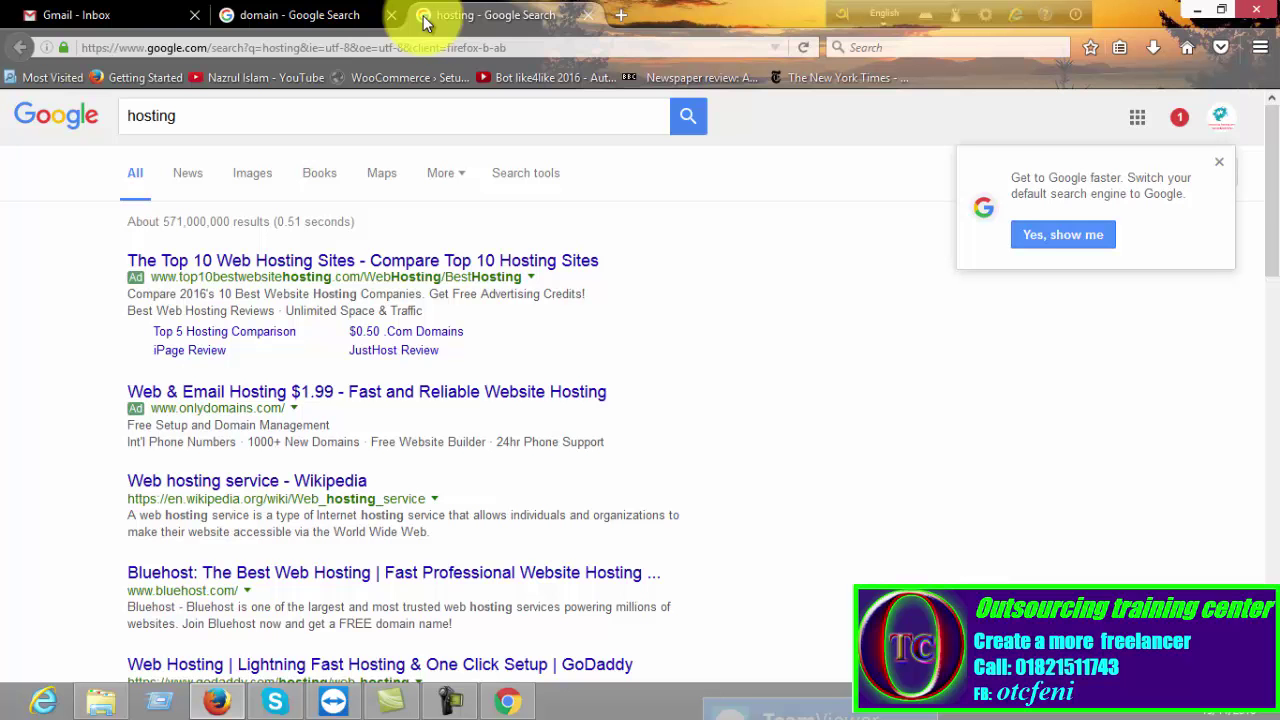
{"action": "left_click", "coordinate": [1197, 9]}
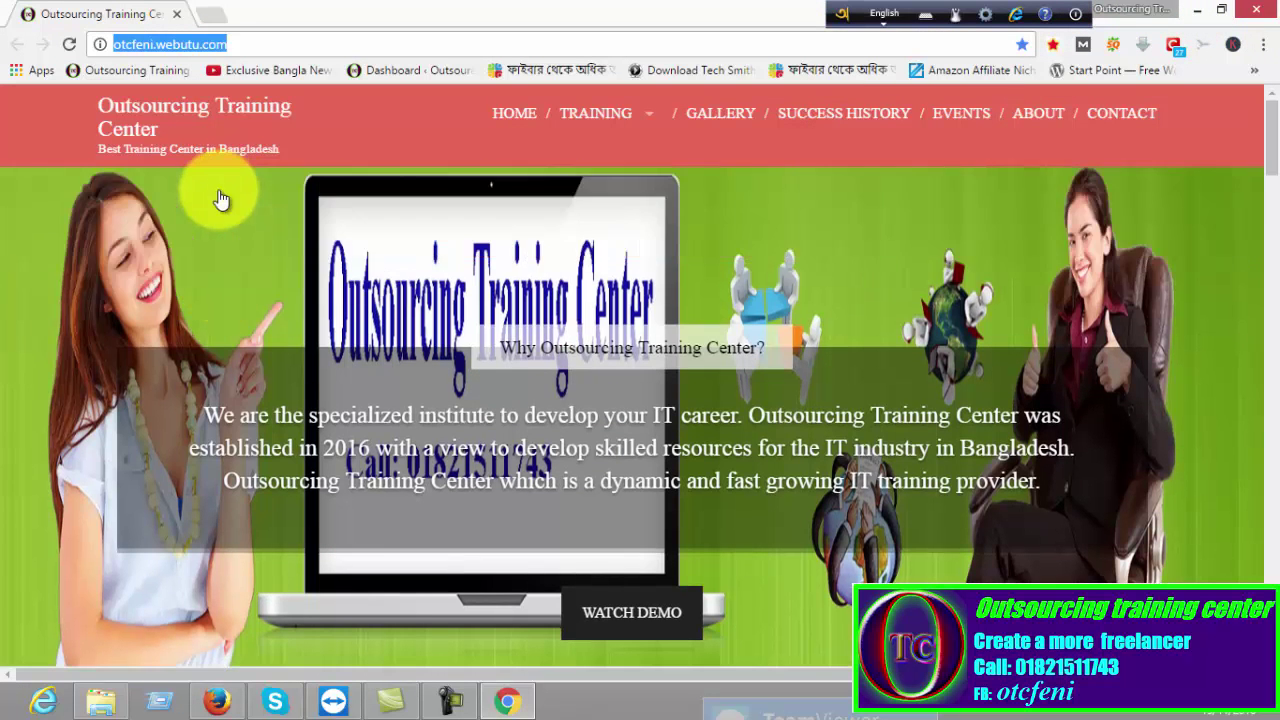
Browse the TRAINING course list and scroll the Outsourcing Training Center page, then minimize Chrome
{"action": "left_click", "coordinate": [596, 113]}
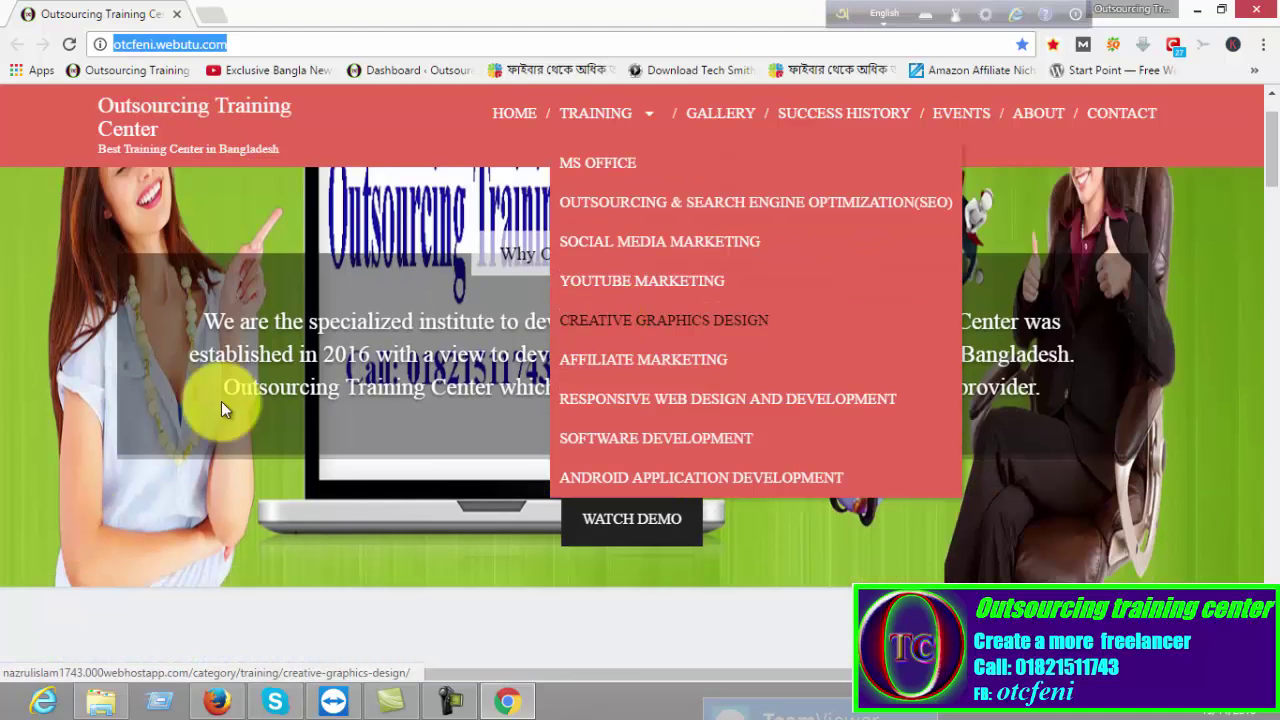
{"action": "scroll", "coordinate": [150, 410], "scroll_direction": "down", "scroll_amount": 3}
{"action": "scroll", "coordinate": [155, 425], "scroll_direction": "down", "scroll_amount": 1}
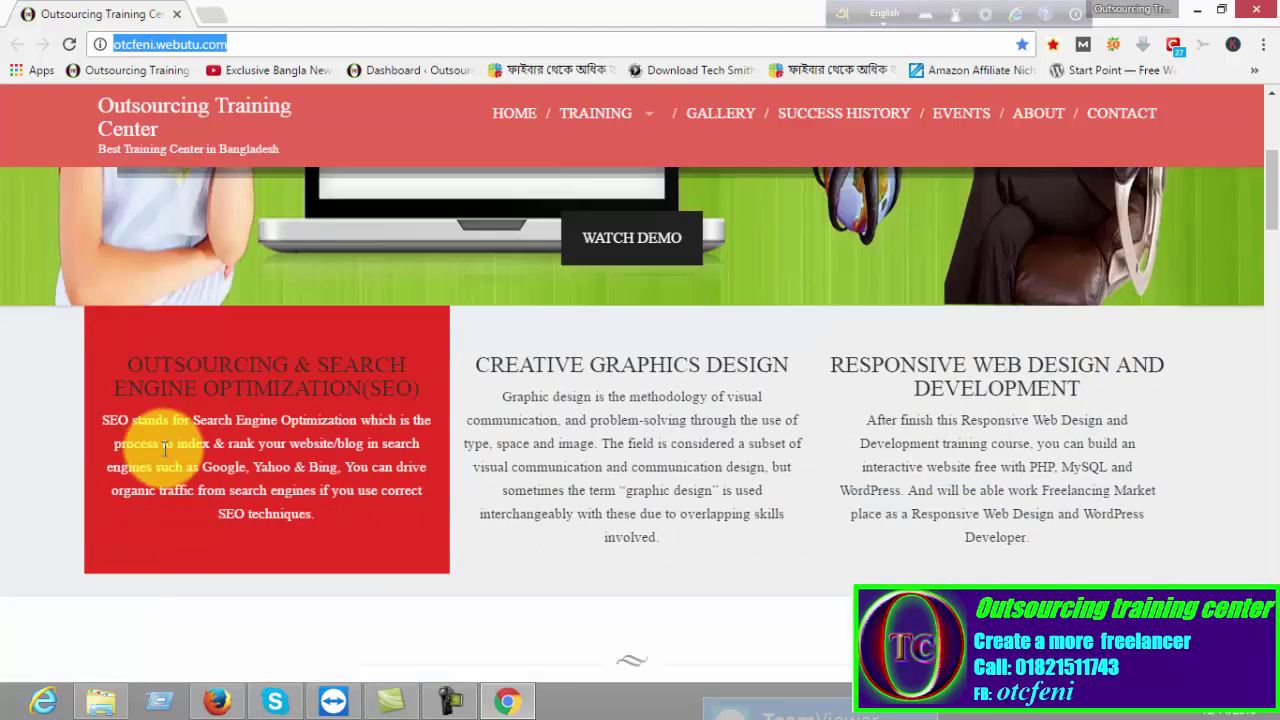
{"action": "scroll", "coordinate": [163, 450], "scroll_direction": "down", "scroll_amount": 4}
{"action": "scroll", "coordinate": [167, 452], "scroll_direction": "down", "scroll_amount": 7}
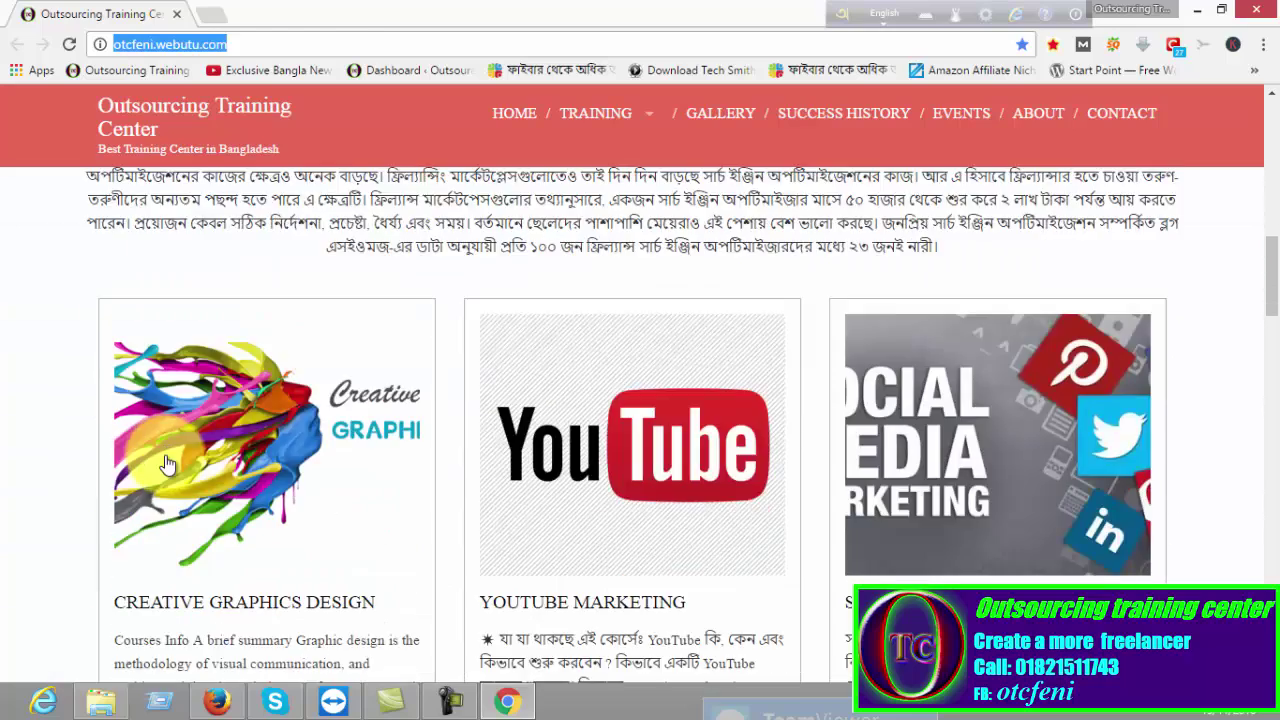
{"action": "scroll", "coordinate": [167, 463], "scroll_direction": "down", "scroll_amount": 9}
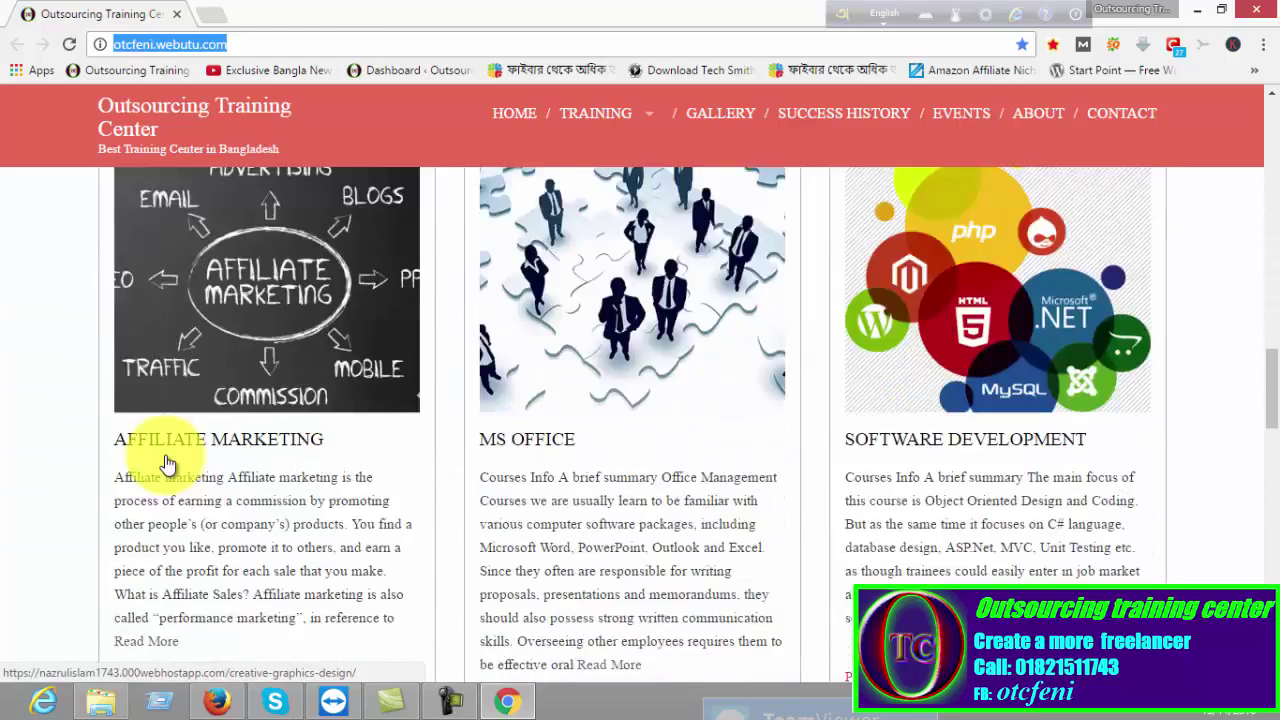
{"action": "scroll", "coordinate": [167, 463], "scroll_direction": "down", "scroll_amount": 10}
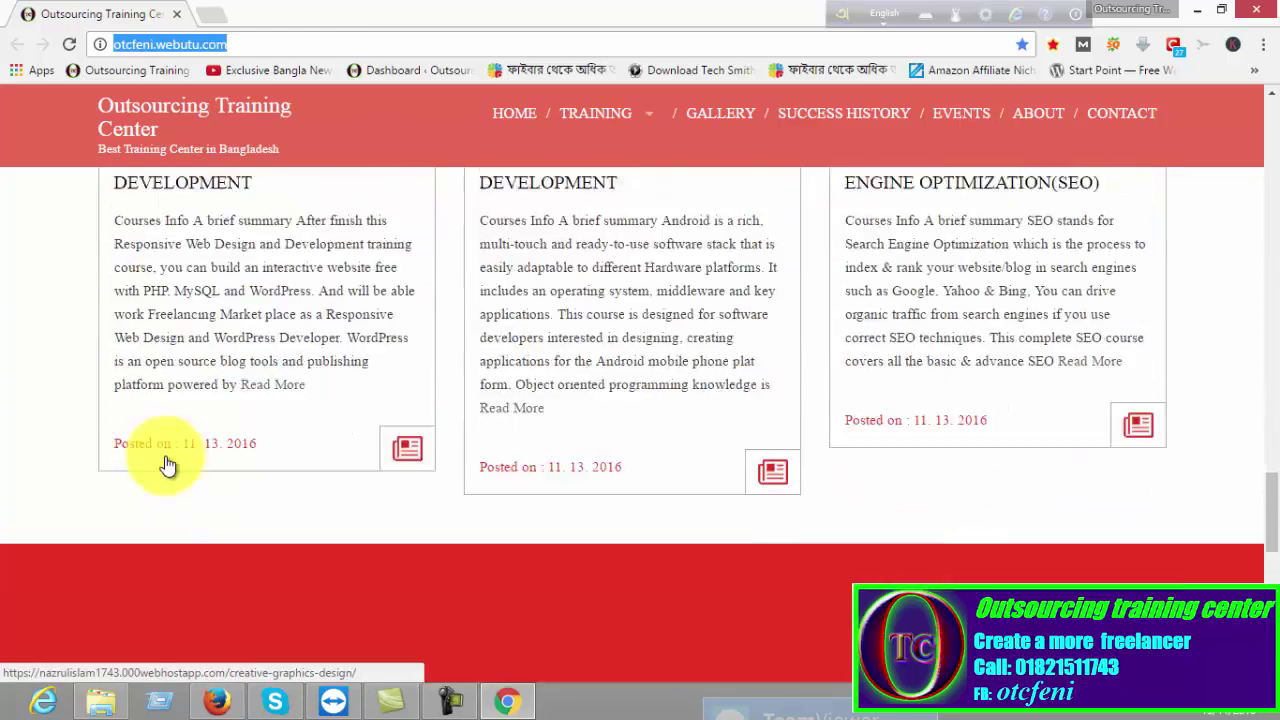
{"action": "scroll", "coordinate": [167, 463], "scroll_direction": "down", "scroll_amount": 3}
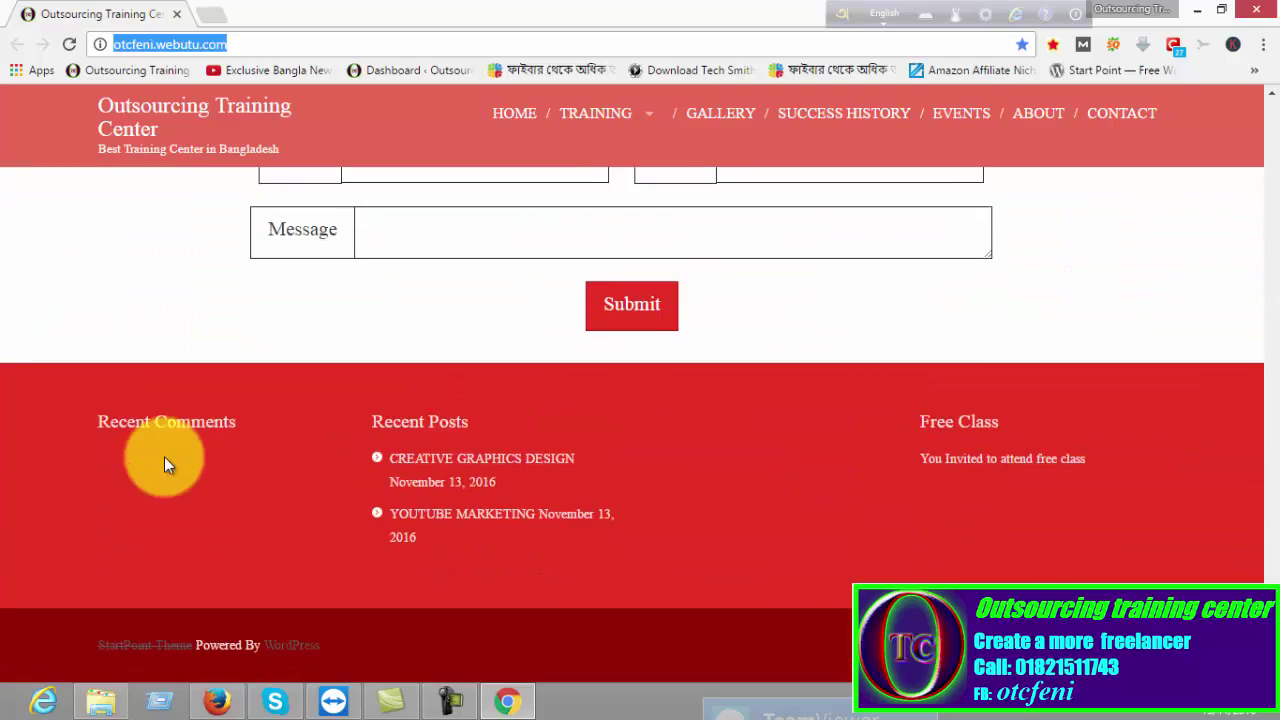
{"action": "scroll", "coordinate": [167, 463], "scroll_direction": "up", "scroll_amount": 12}
{"action": "scroll", "coordinate": [166, 452], "scroll_direction": "up", "scroll_amount": 15}
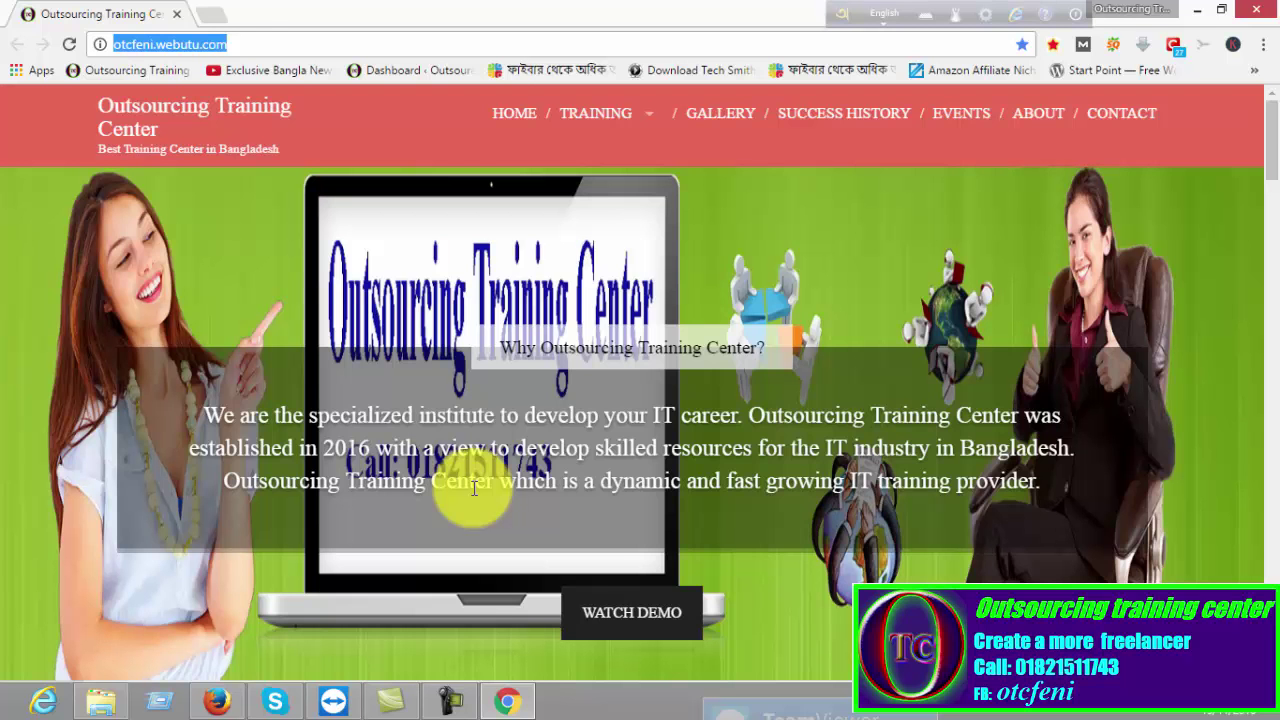
{"action": "left_click", "coordinate": [1197, 12]}
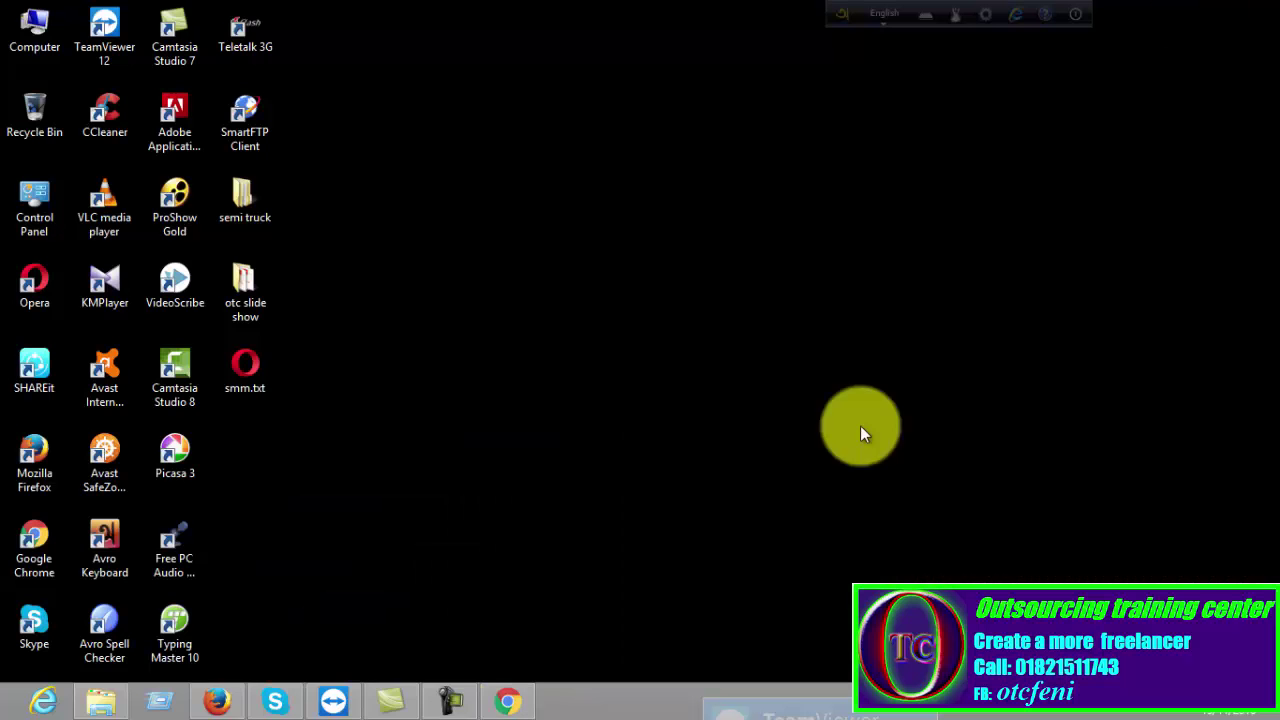
Restore Firefox, close the 'domain' results tab, and select the address on the hosting results
{"action": "left_click", "coordinate": [205, 708]}
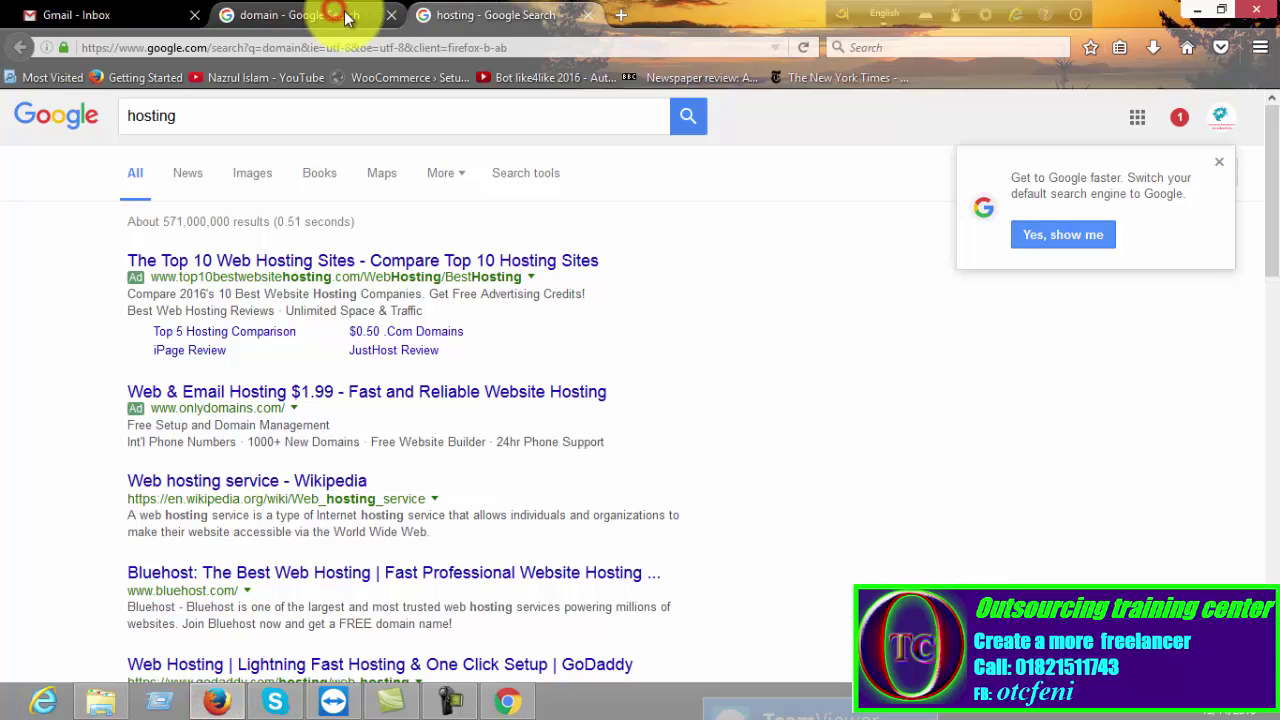
{"action": "left_click", "coordinate": [365, 18]}
{"action": "left_click", "coordinate": [391, 15]}
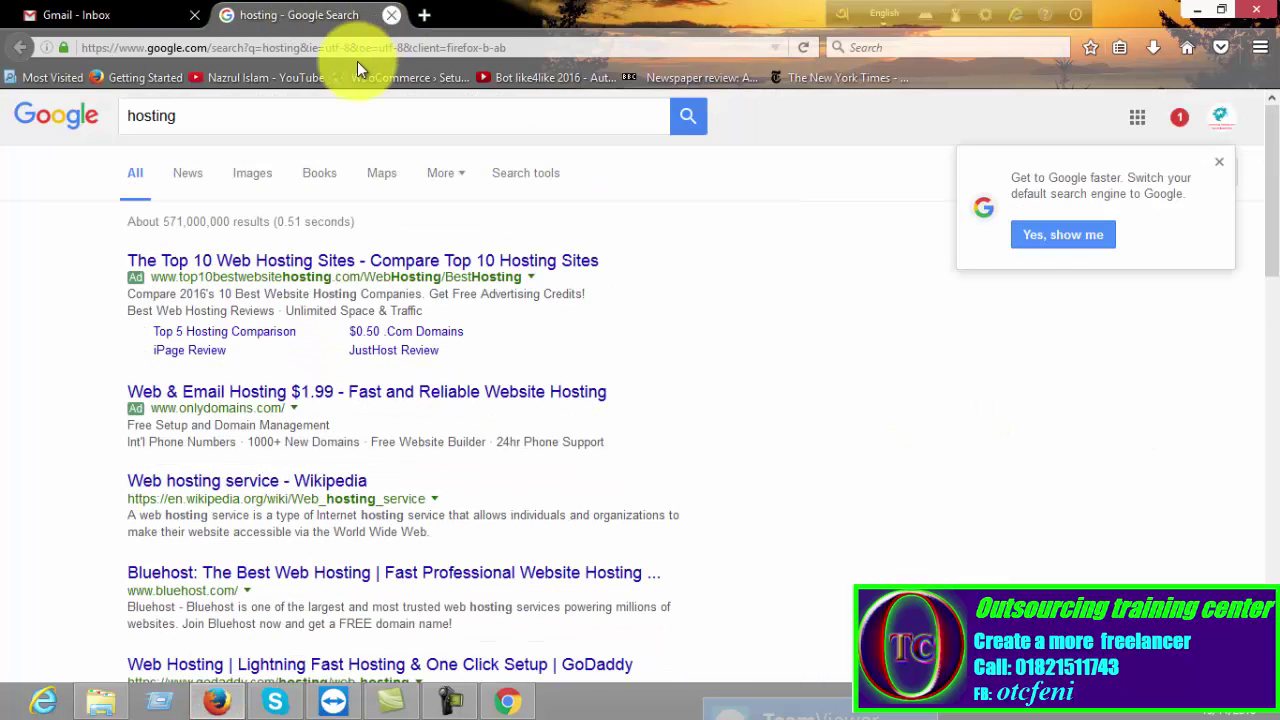
{"action": "left_click", "coordinate": [352, 50]}
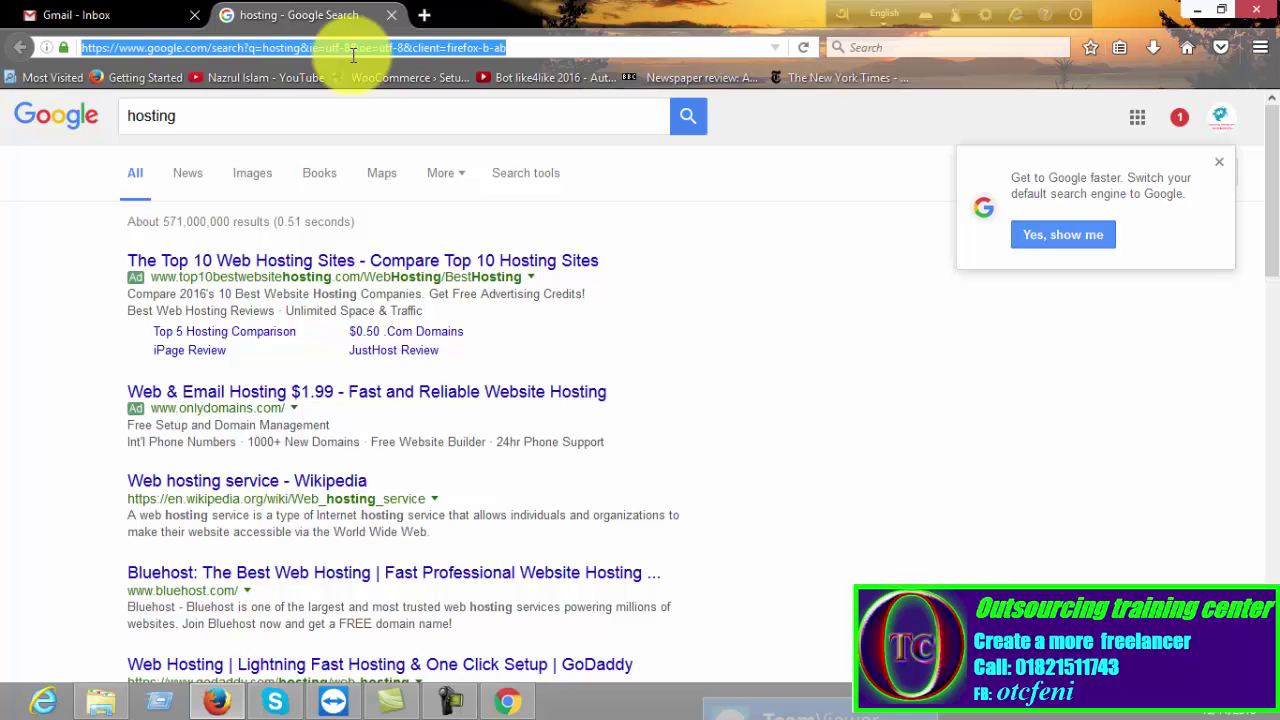
Search Google for '000webhosting' and open the 000WebHost.com Free Web Hosting homepage
{"action": "type", "text": "bbb"}
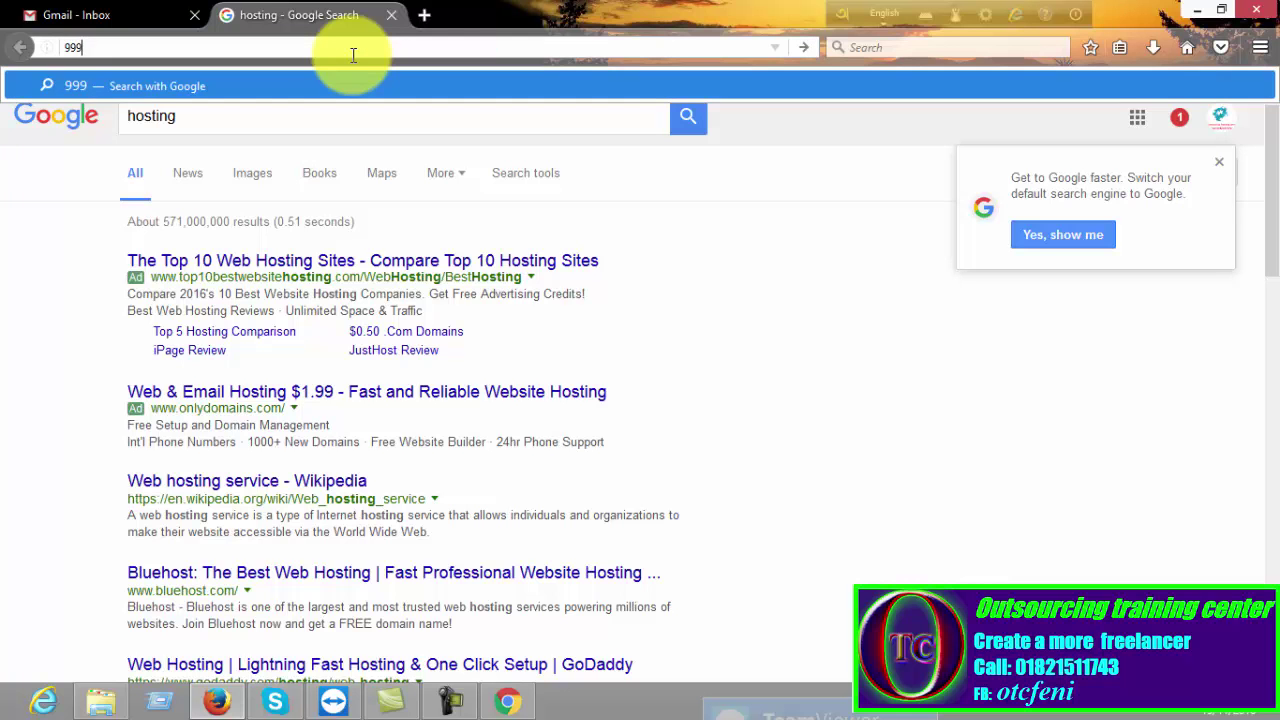
{"action": "key", "text": "BackSpace"}
{"action": "key", "text": "BackSpace"}
{"action": "key", "text": "BackSpace"}
{"action": "type", "text": "000web"}
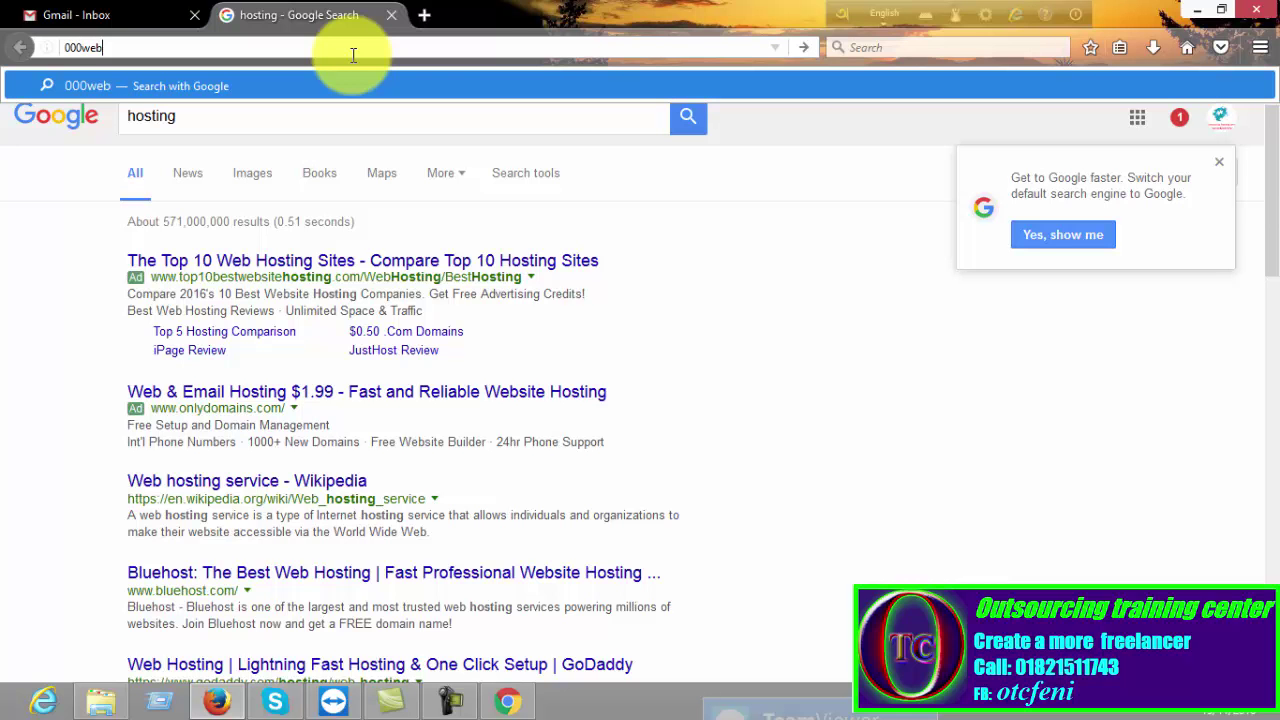
{"action": "type", "text": "hosting"}
{"action": "key", "text": "Return"}
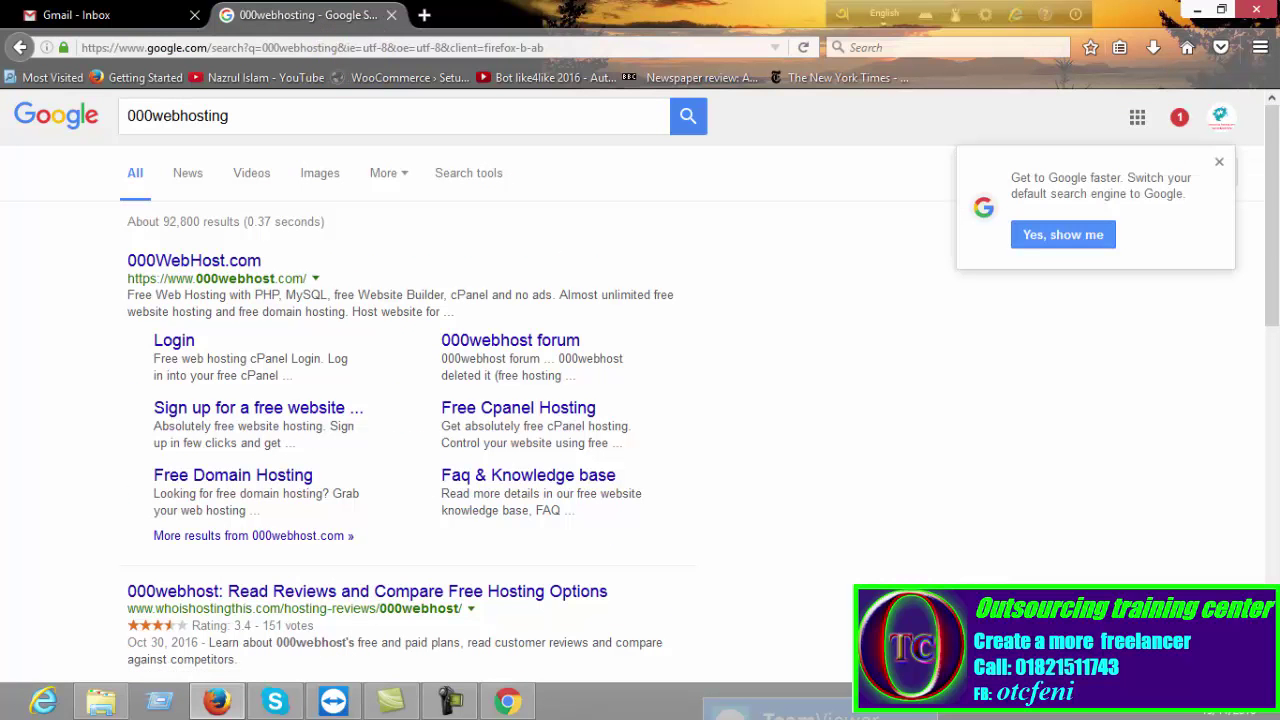
{"action": "left_click", "coordinate": [185, 268]}
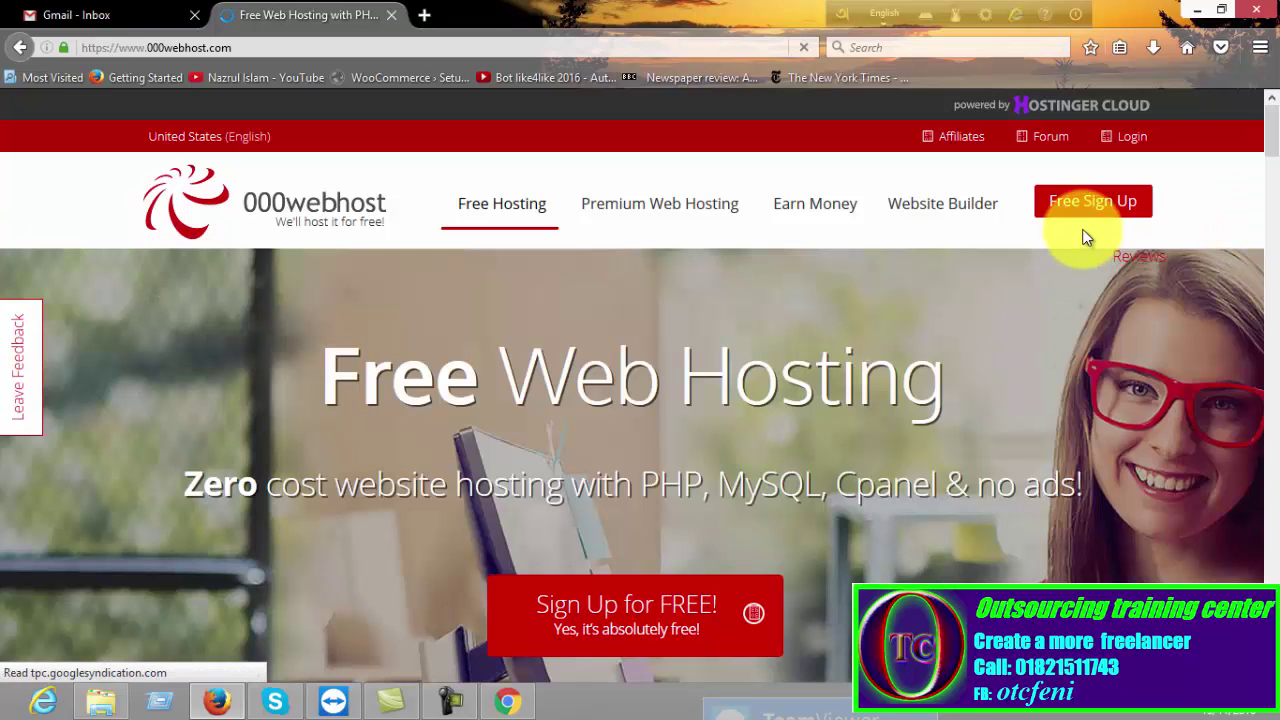
Start the free 000webhost sign-up and copy the Gmail account's address from the inbox
{"action": "left_click", "coordinate": [1079, 212]}
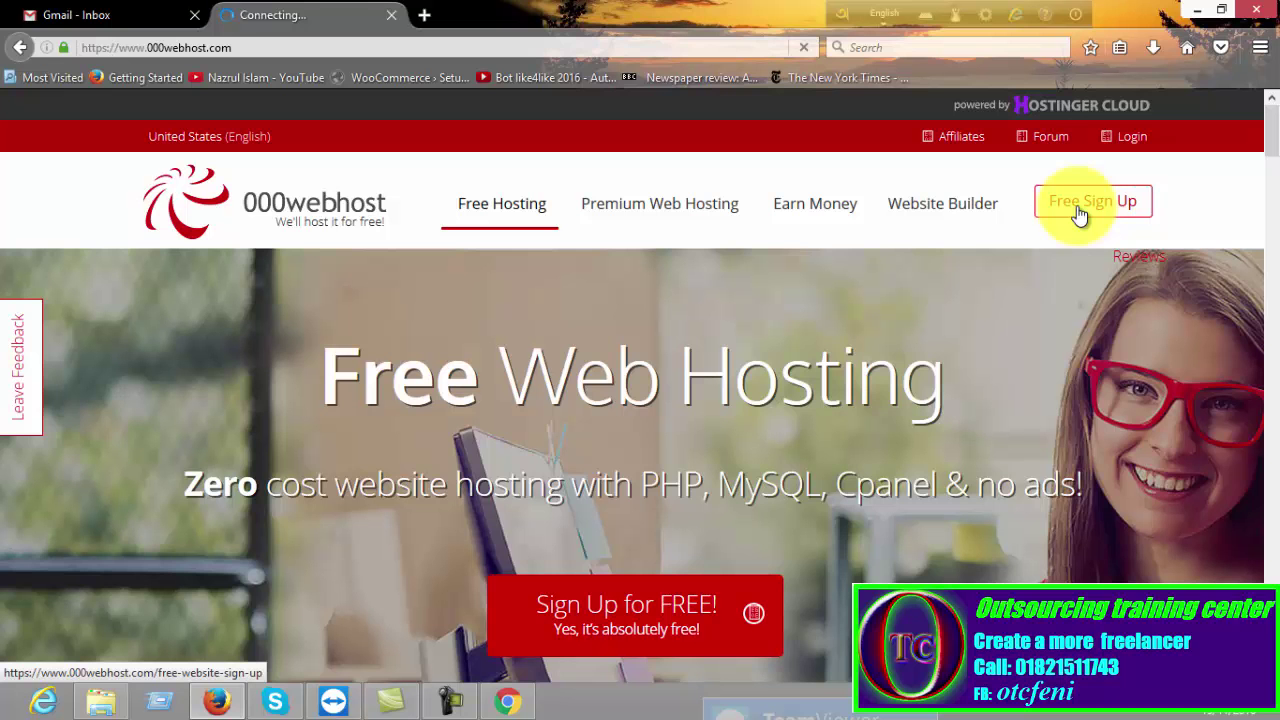
{"action": "left_click", "coordinate": [112, 18]}
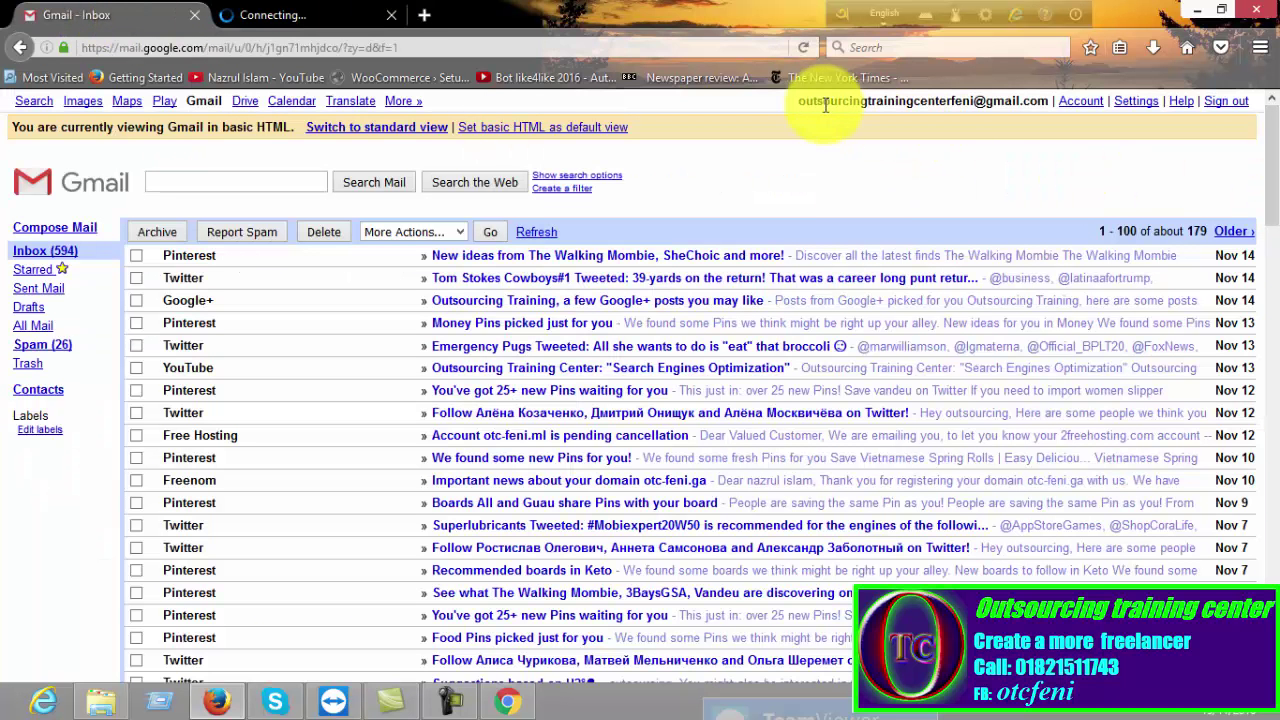
{"action": "left_click_drag", "start_coordinate": [794, 102], "coordinate": [1057, 104]}
{"action": "key", "text": "ctrl+c"}
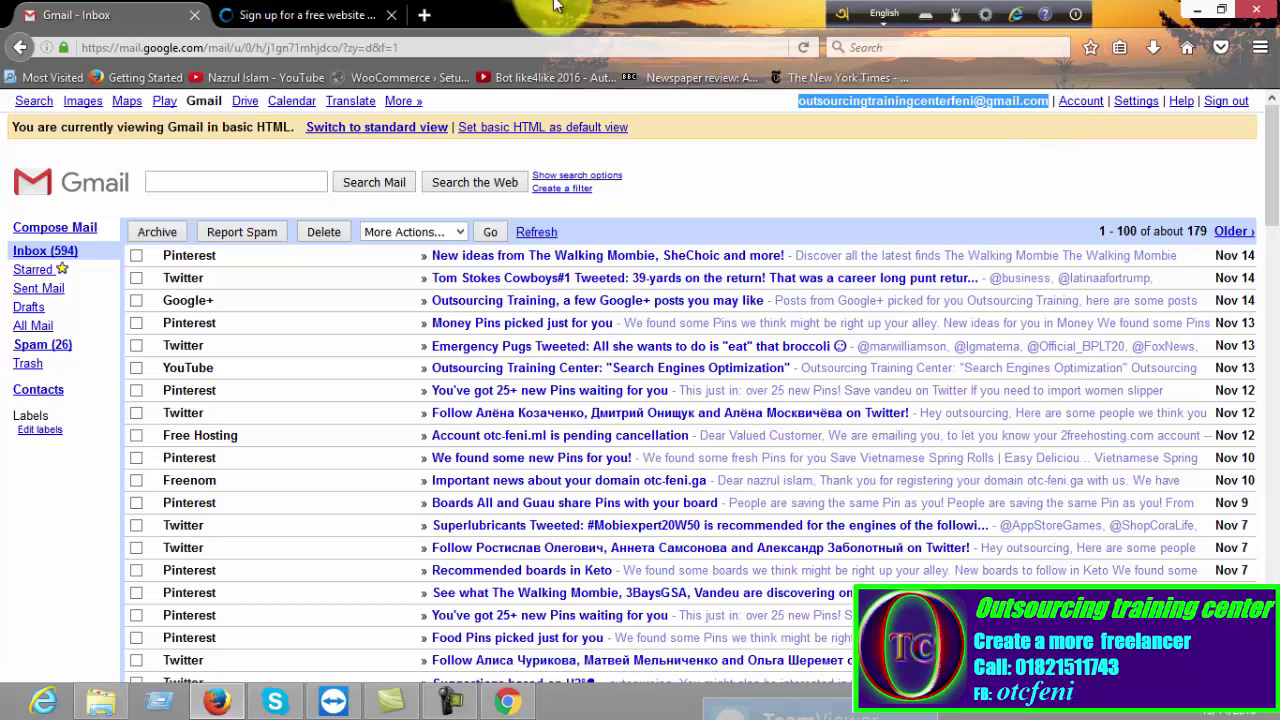
{"action": "left_click", "coordinate": [316, 10]}
Replace the sign-up email with the pasted Gmail address, set a new password, and submit
{"action": "left_click", "coordinate": [910, 443]}
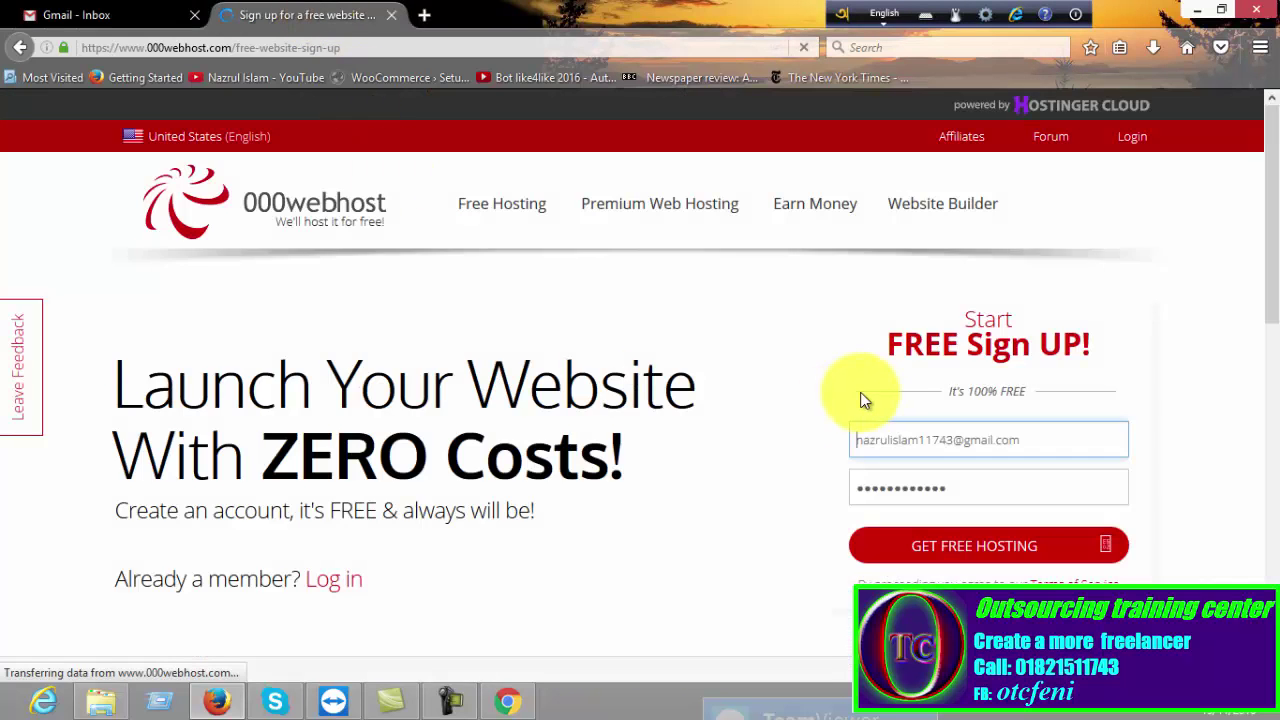
{"action": "left_click", "coordinate": [1017, 436]}
{"action": "left_click", "coordinate": [1010, 468]}
{"action": "scroll", "coordinate": [1062, 578], "scroll_direction": "down", "scroll_amount": 2}
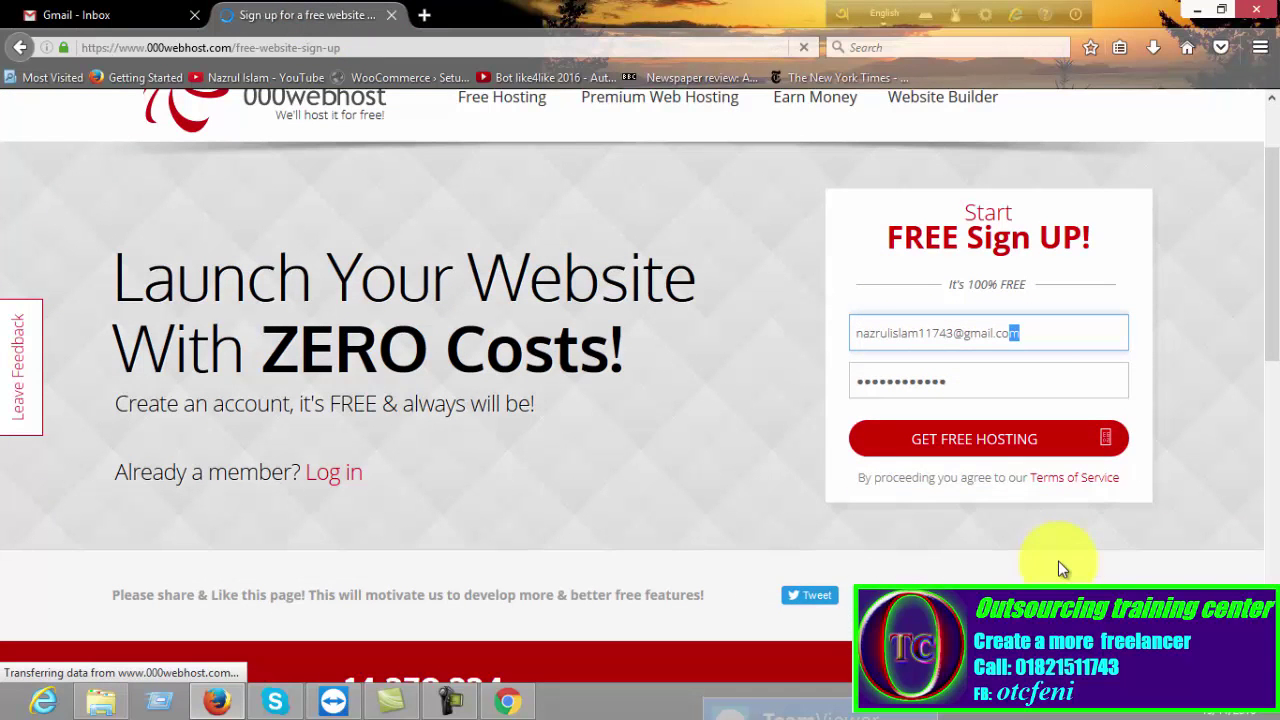
{"action": "left_click", "coordinate": [1066, 332]}
{"action": "left_click_drag", "start_coordinate": [1066, 332], "coordinate": [757, 323]}
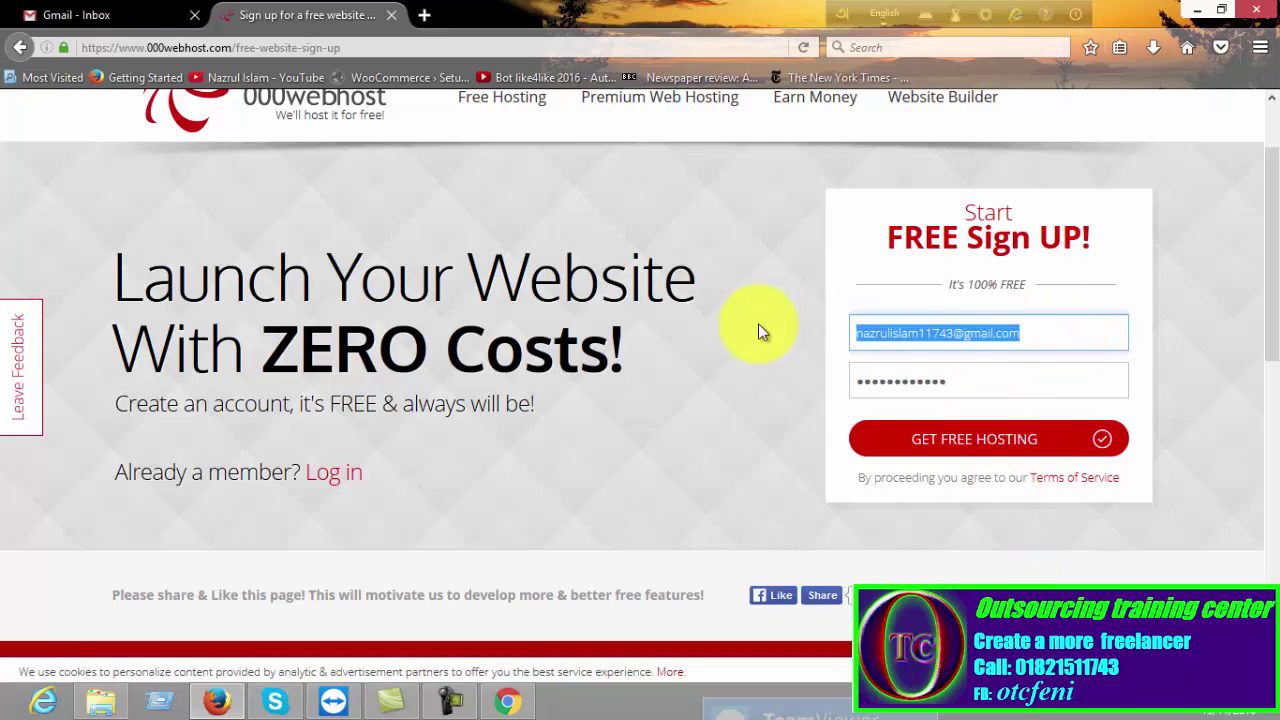
{"action": "key", "text": "ctrl+v"}
{"action": "left_click_drag", "start_coordinate": [969, 378], "coordinate": [811, 380]}
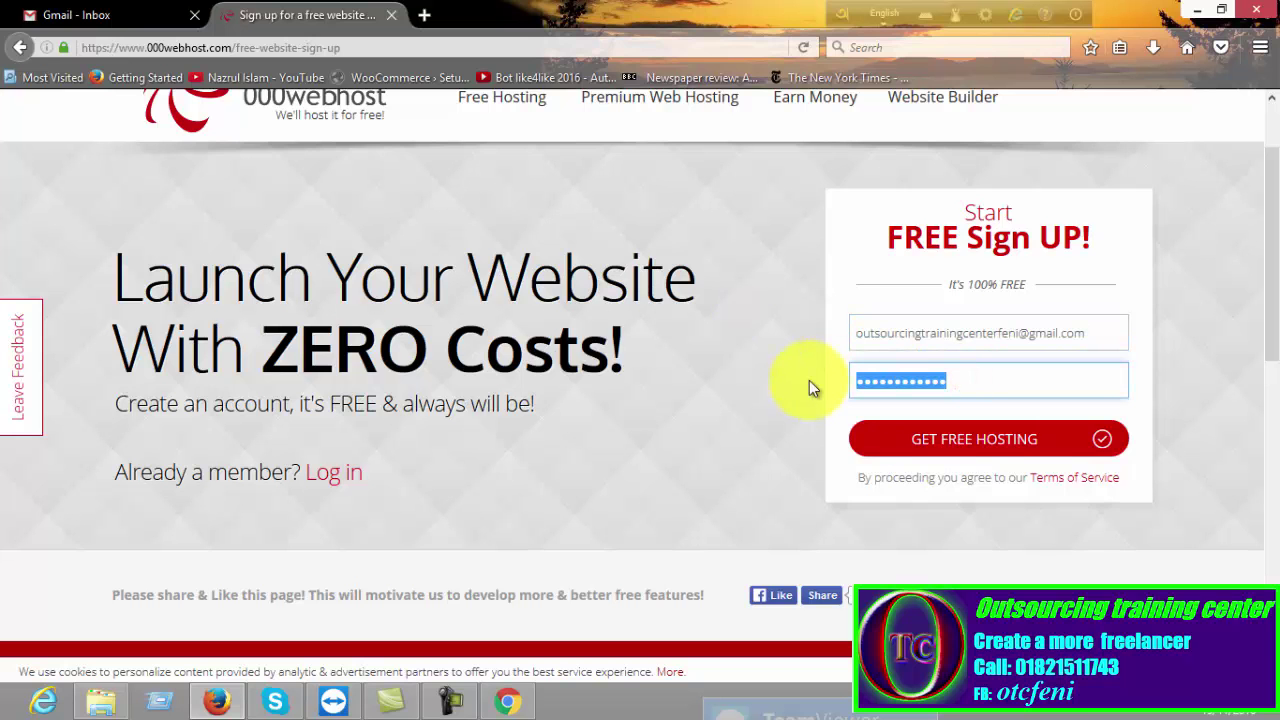
{"action": "type", "text": "••••••••"}
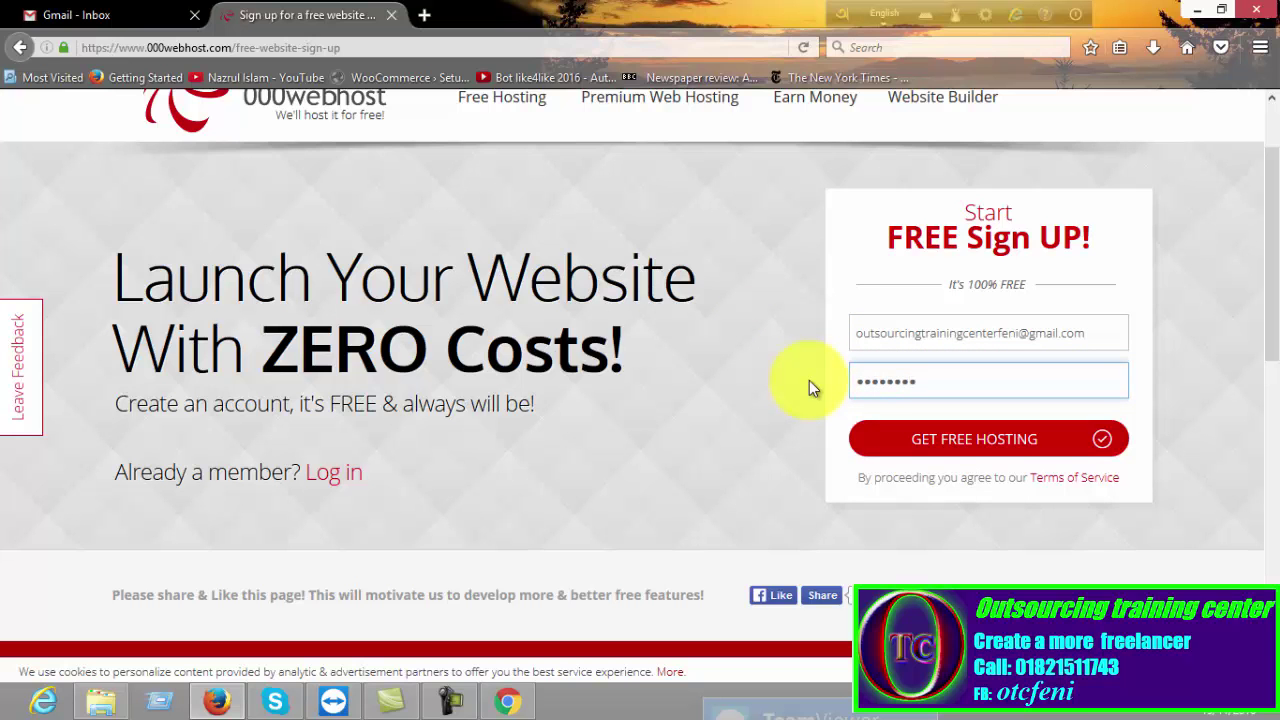
{"action": "type", "text": "••••"}
{"action": "key", "text": "Return"}
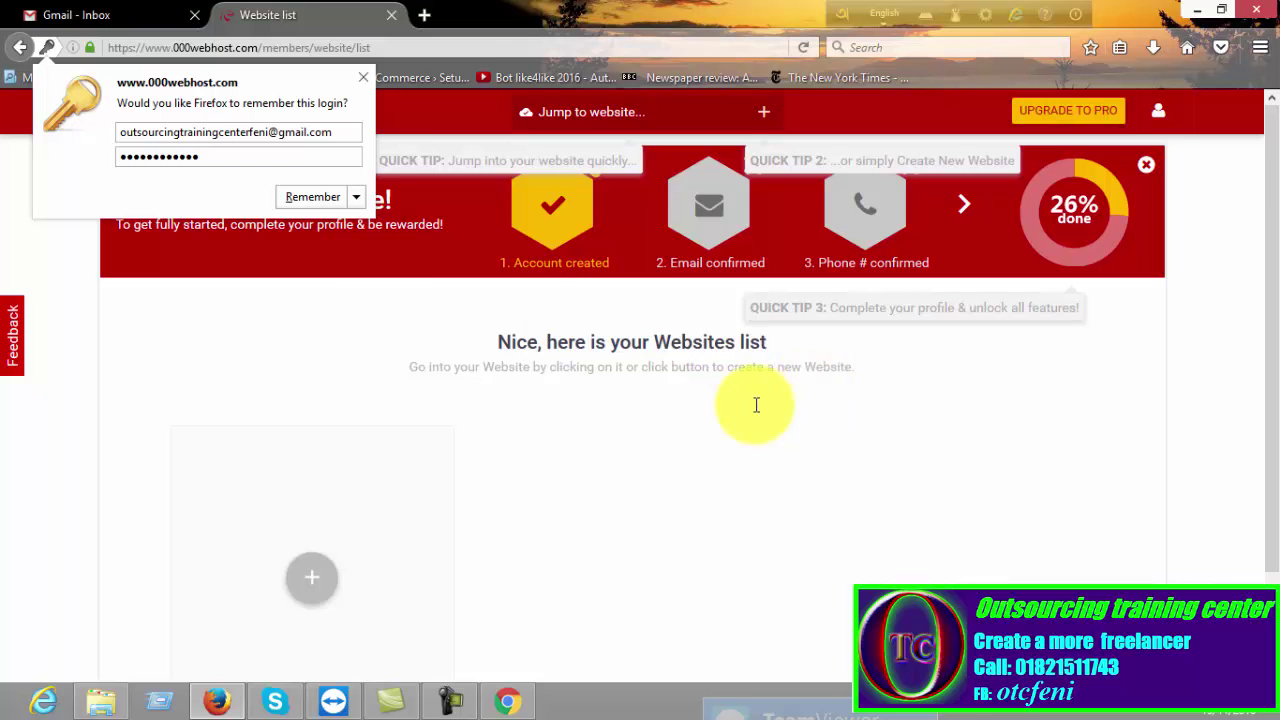
Let Firefox remember the login, then refresh the Gmail inbox for the confirmation email
{"action": "left_click", "coordinate": [318, 200]}
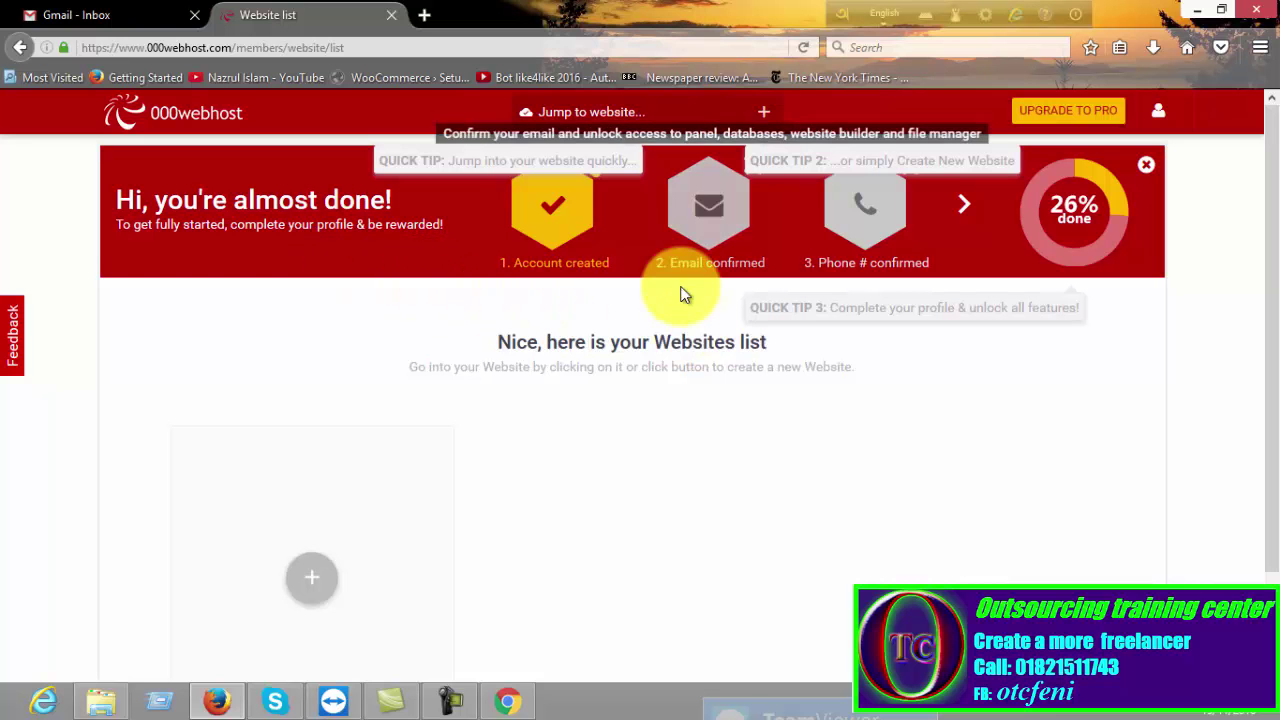
{"action": "scroll", "coordinate": [570, 370], "scroll_direction": "down", "scroll_amount": 2}
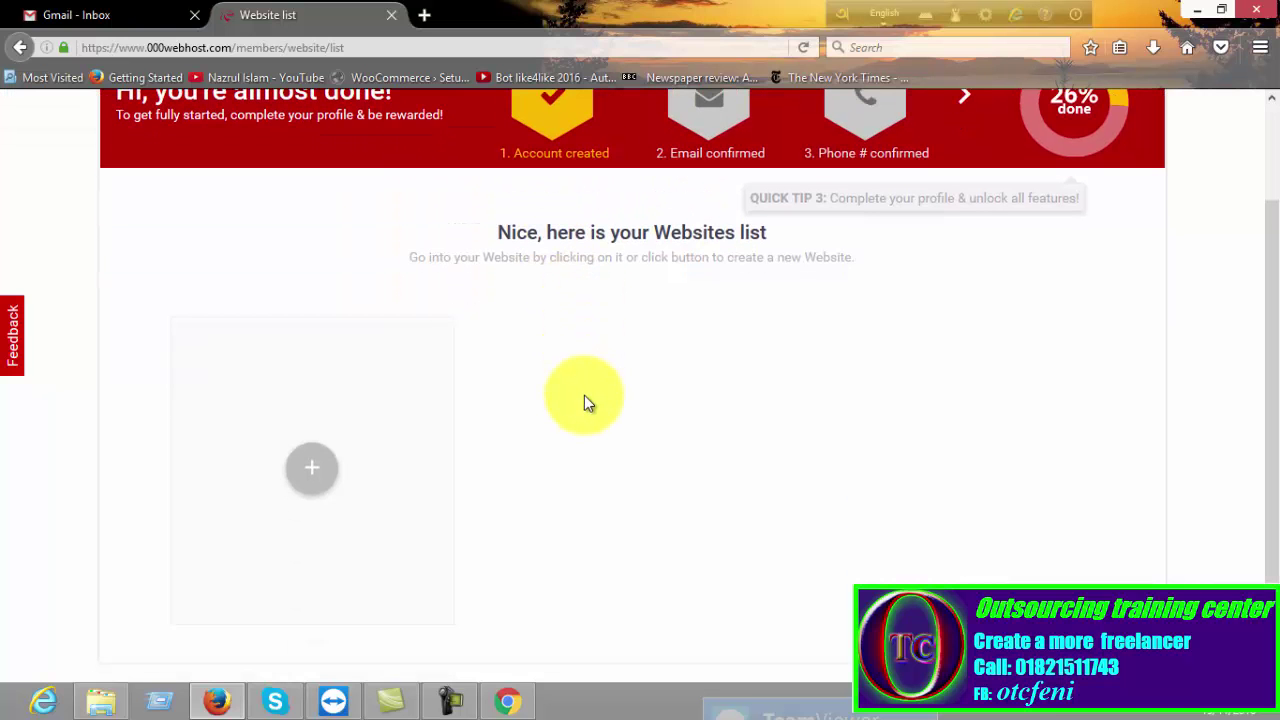
{"action": "scroll", "coordinate": [584, 395], "scroll_direction": "up", "scroll_amount": 2}
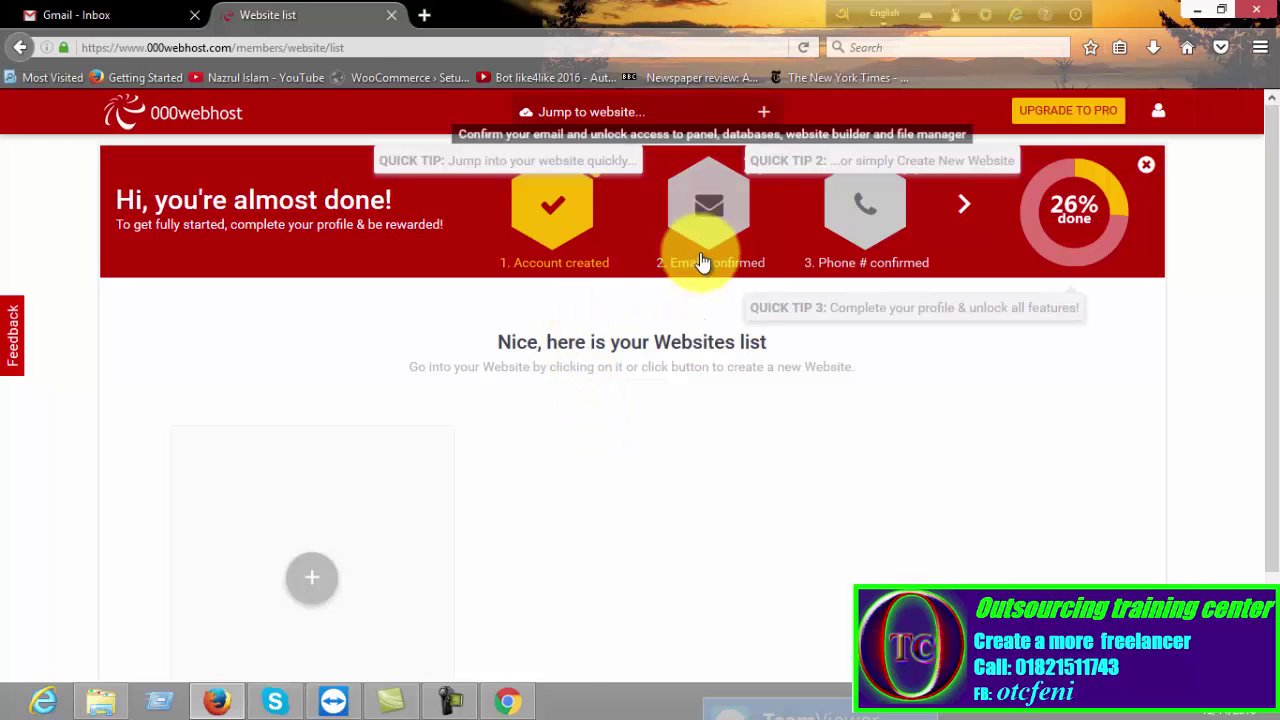
{"action": "scroll", "coordinate": [670, 280], "scroll_direction": "down", "scroll_amount": 2}
{"action": "left_click", "coordinate": [70, 14]}
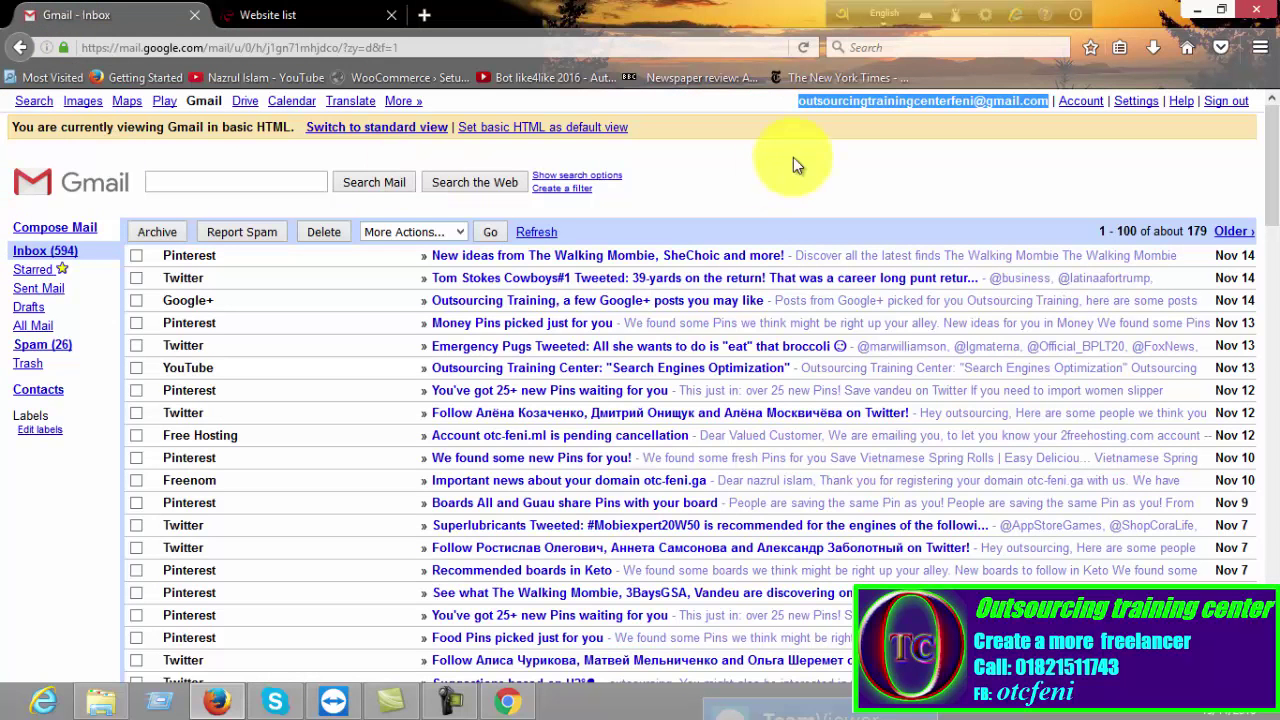
{"action": "left_click", "coordinate": [803, 47]}
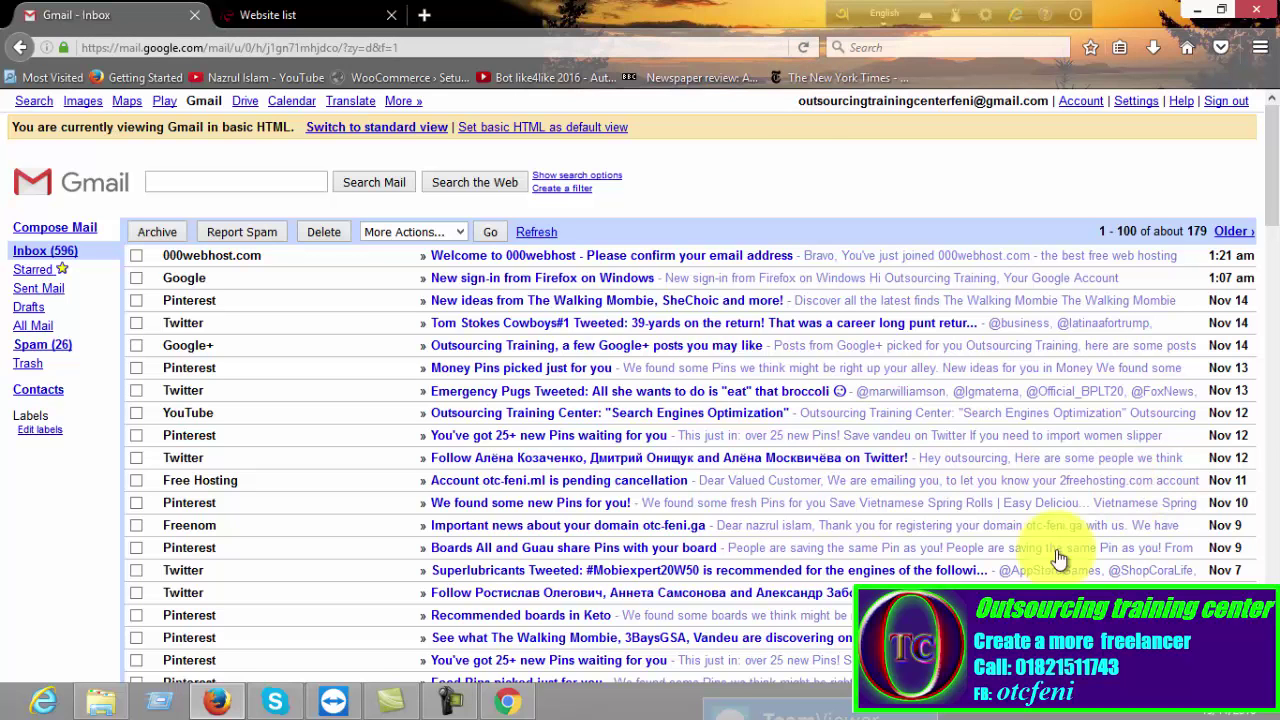
Open the 'Welcome to 000webhost' email and follow its 'Click here to verify your email' link
{"action": "left_click", "coordinate": [470, 256]}
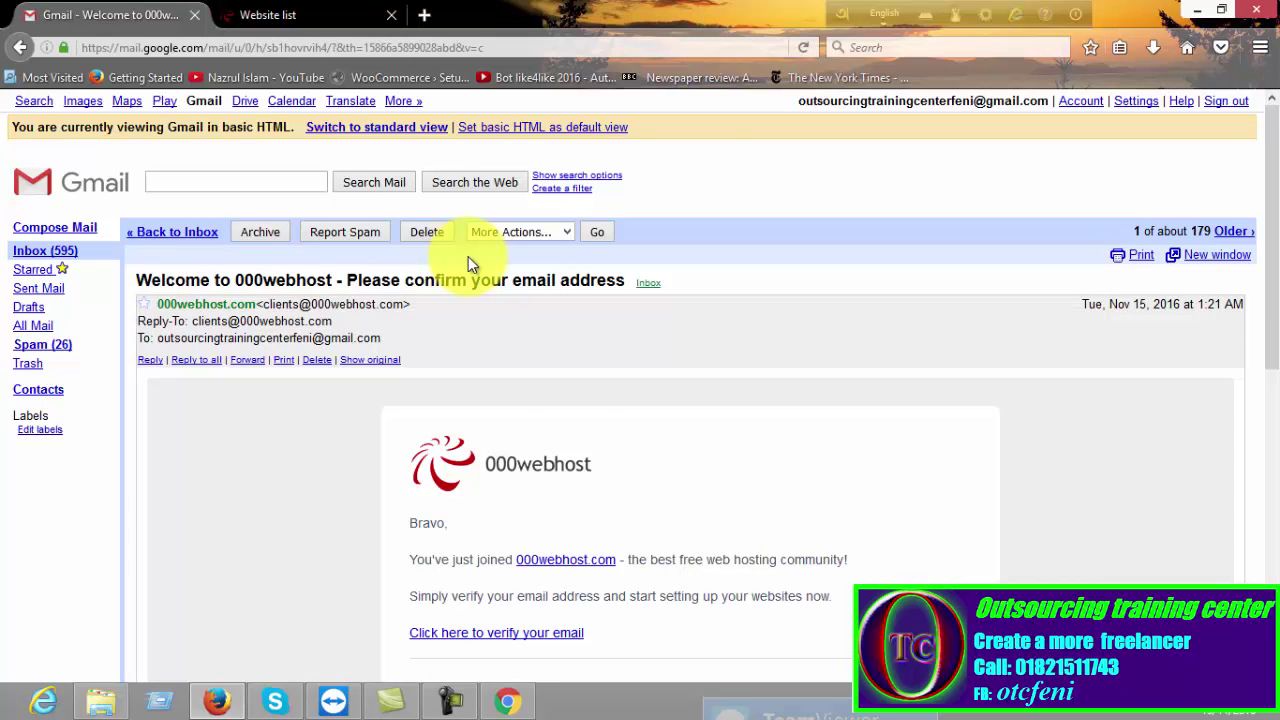
{"action": "scroll", "coordinate": [700, 672], "scroll_direction": "down", "scroll_amount": 4}
{"action": "left_click", "coordinate": [484, 421]}
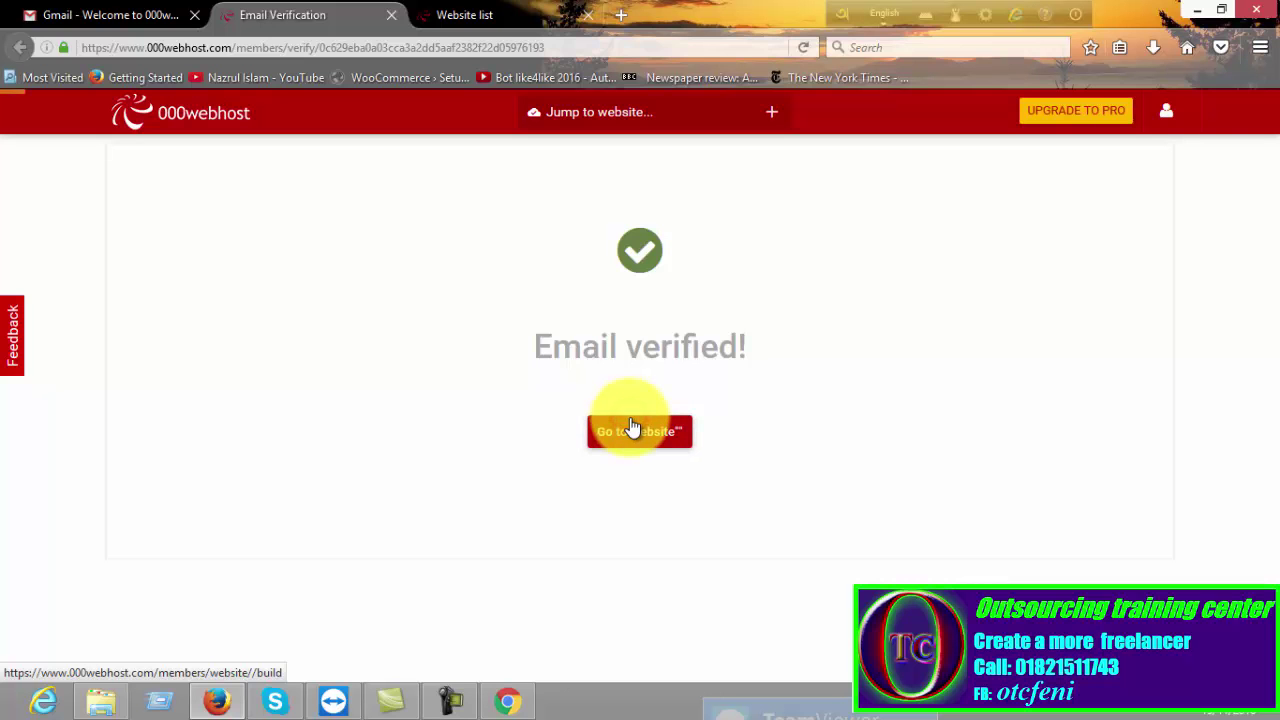
Continue from the Email verified page to the empty Websites list at 43% profile completion
{"action": "left_click", "coordinate": [631, 436]}
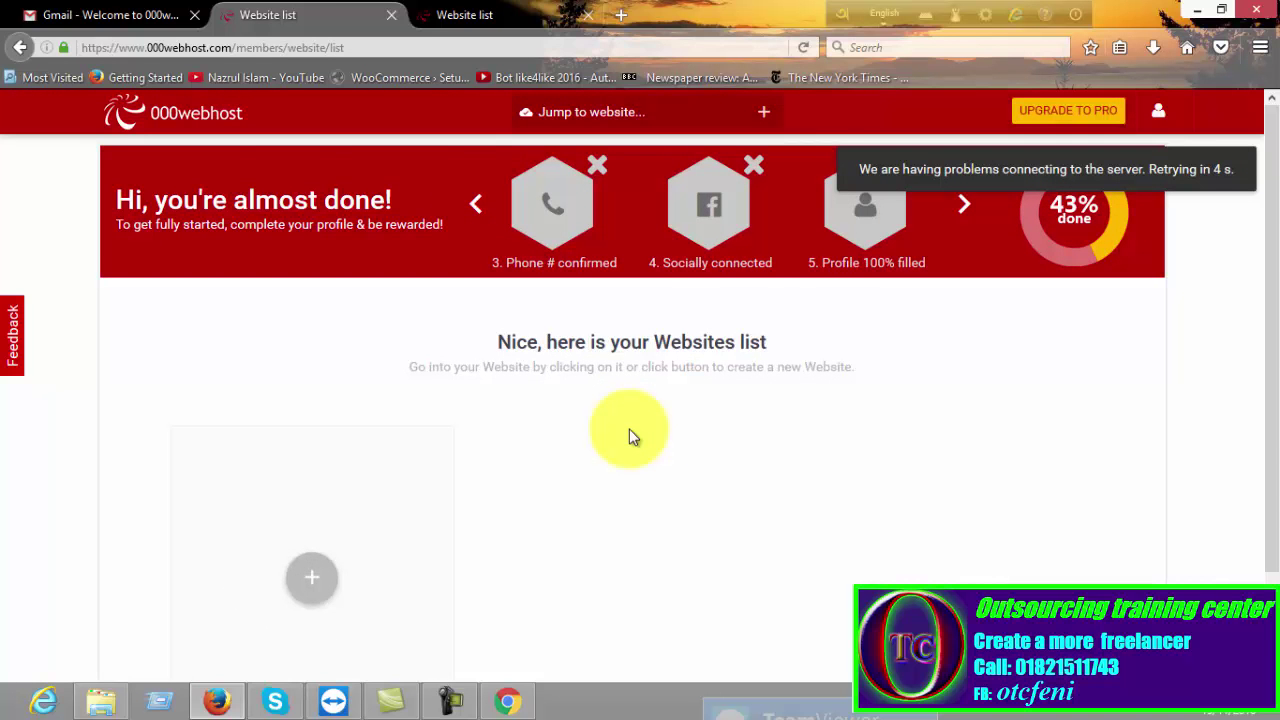
{"action": "scroll", "coordinate": [386, 563], "scroll_direction": "down", "scroll_amount": 2}
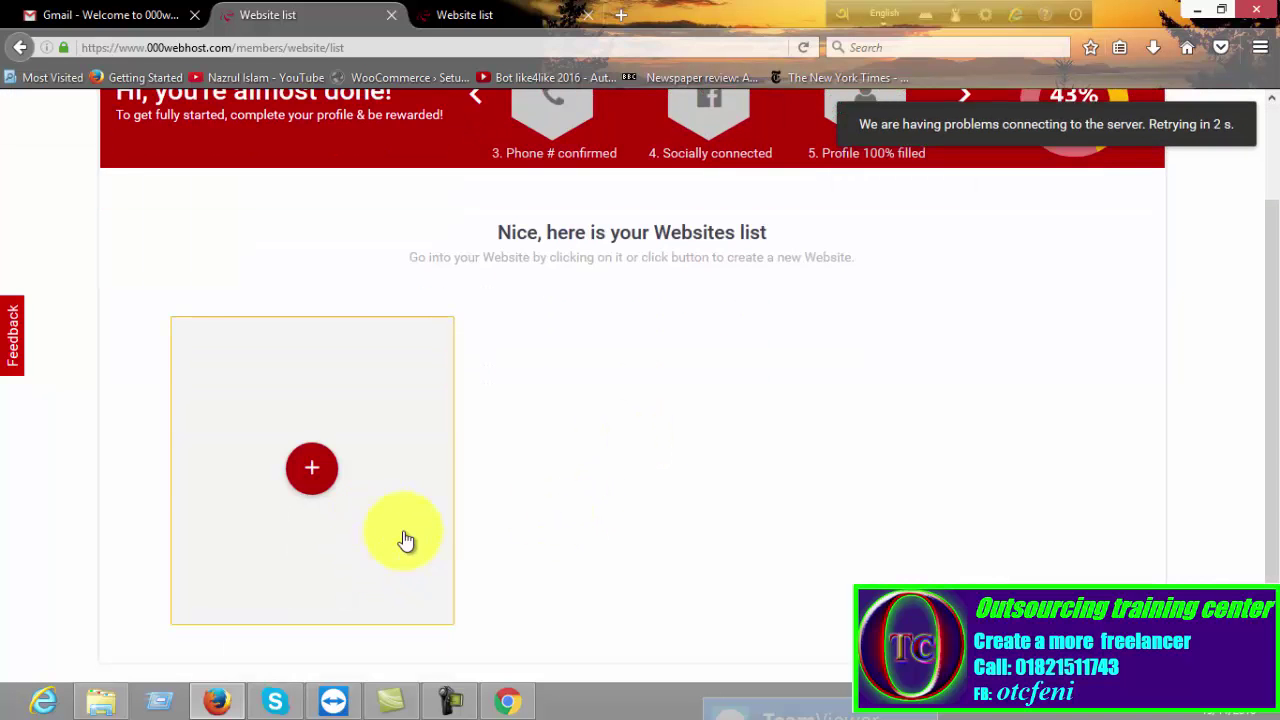
{"action": "scroll", "coordinate": [386, 534], "scroll_direction": "up", "scroll_amount": 2}
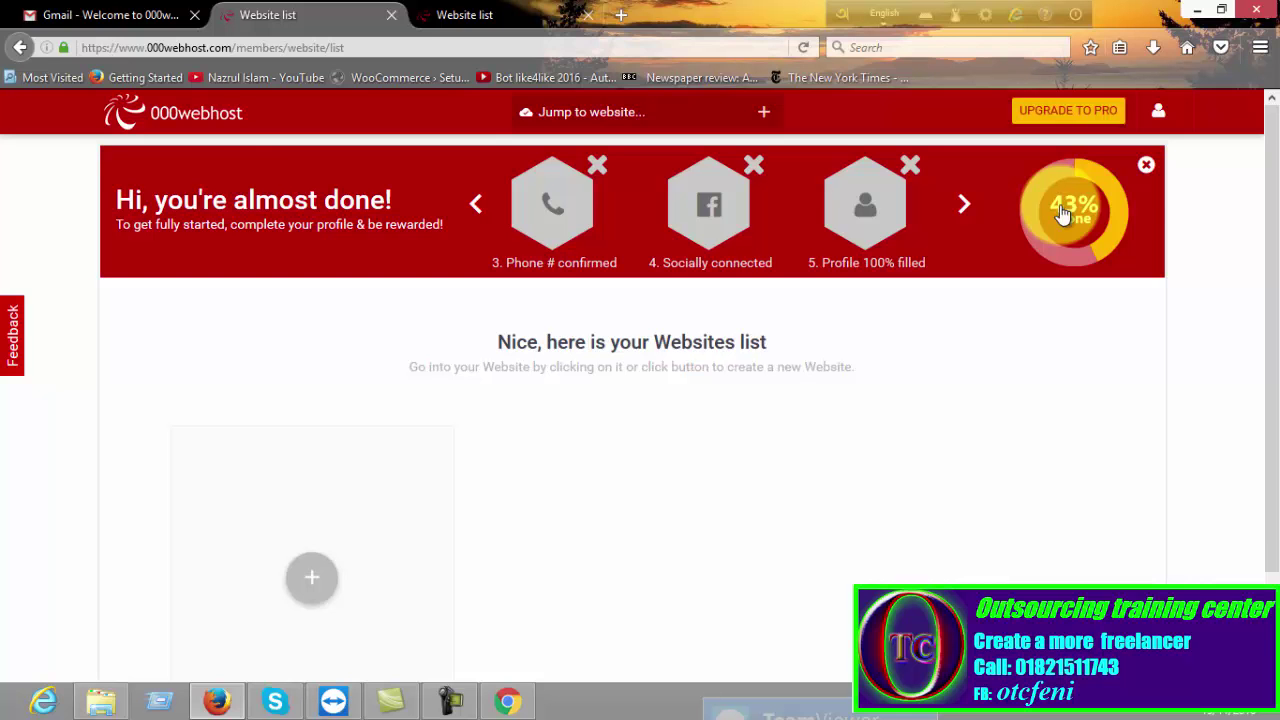
Start connecting the account to Facebook and log in with the pasted Gmail address and password
{"action": "left_click", "coordinate": [711, 250]}
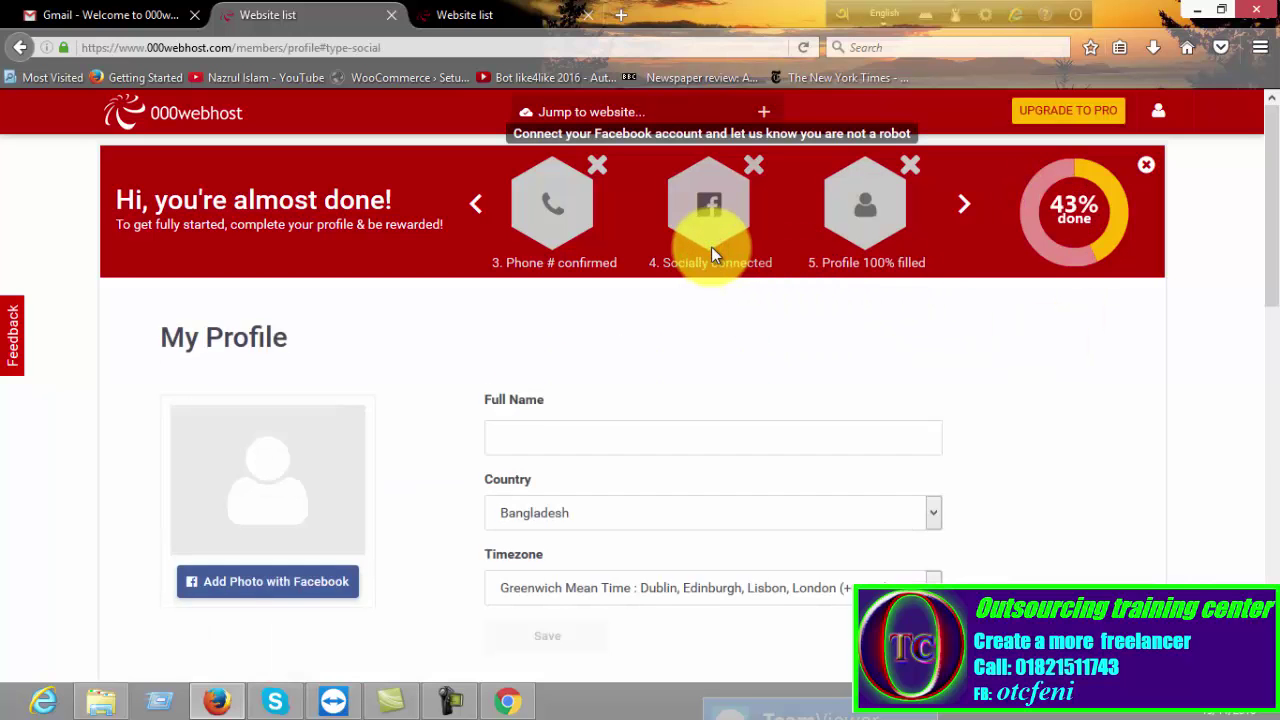
{"action": "scroll", "coordinate": [550, 232], "scroll_direction": "up", "scroll_amount": 3}
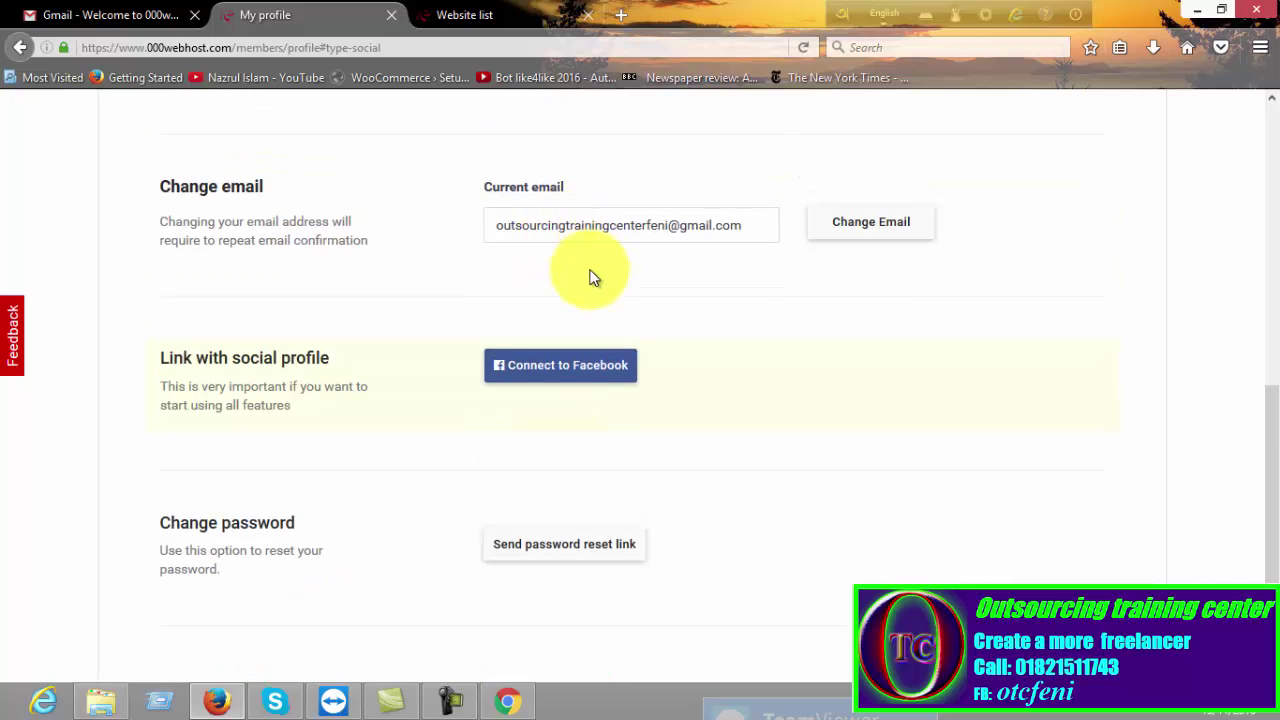
{"action": "left_click", "coordinate": [571, 366]}
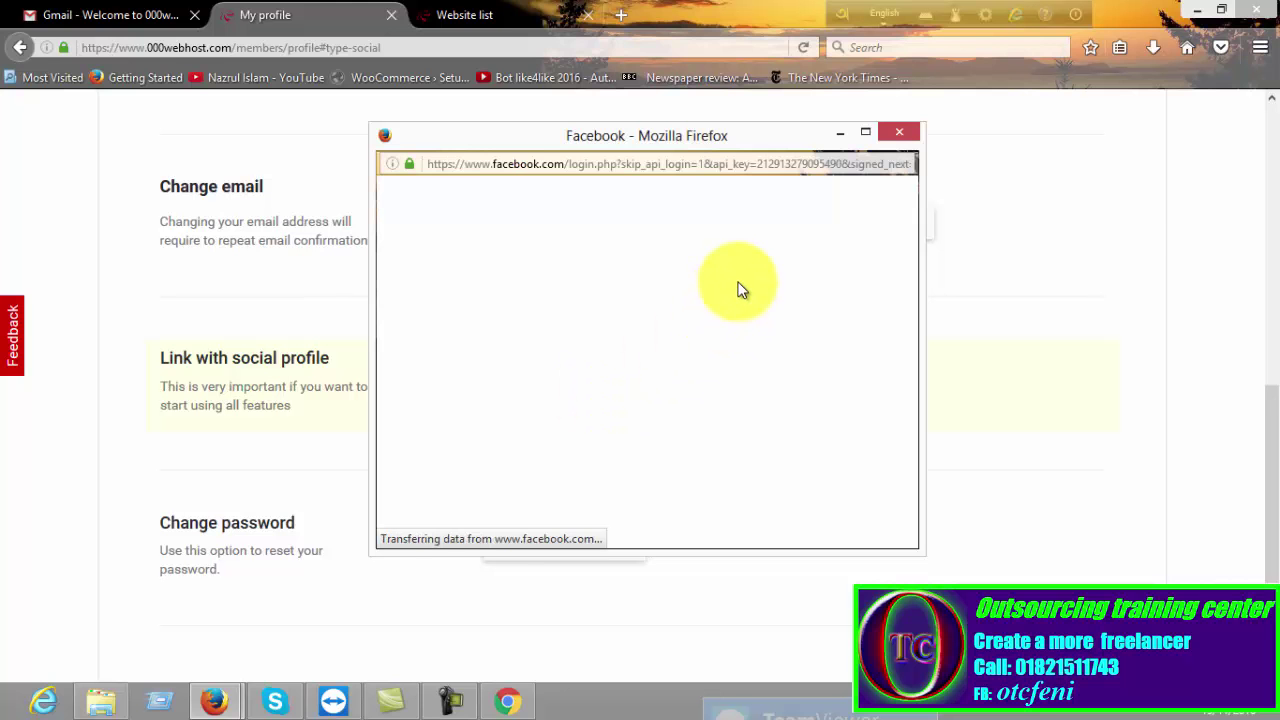
{"action": "left_click", "coordinate": [684, 266]}
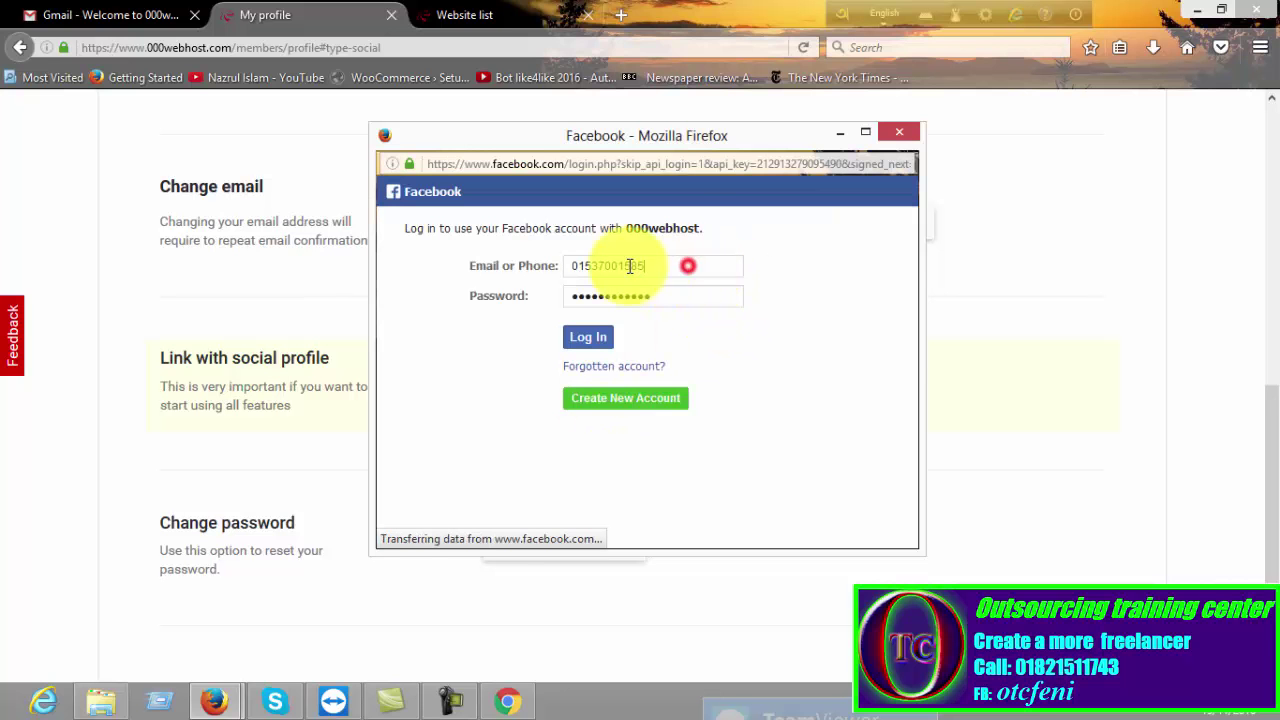
{"action": "double_click", "coordinate": [684, 266]}
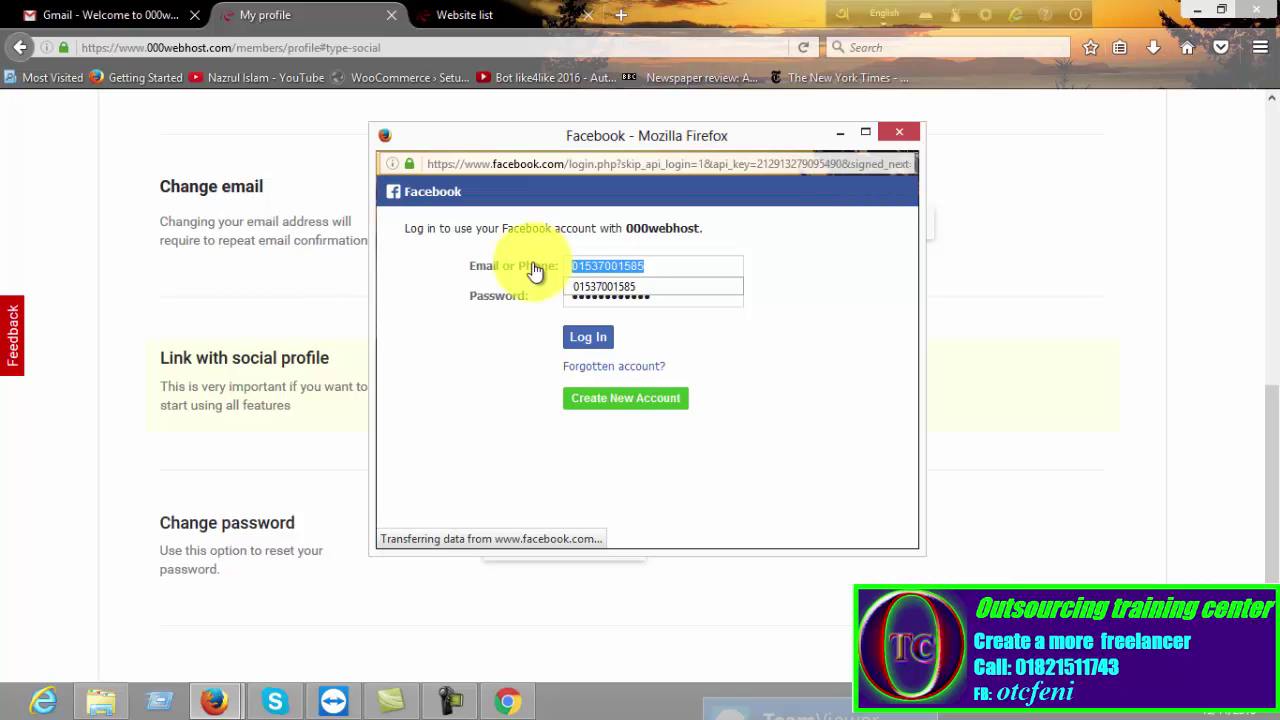
{"action": "key", "text": "ctrl+v"}
{"action": "left_click", "coordinate": [668, 288]}
{"action": "left_click_drag", "start_coordinate": [663, 294], "coordinate": [530, 298]}
{"action": "type", "text": "a"}
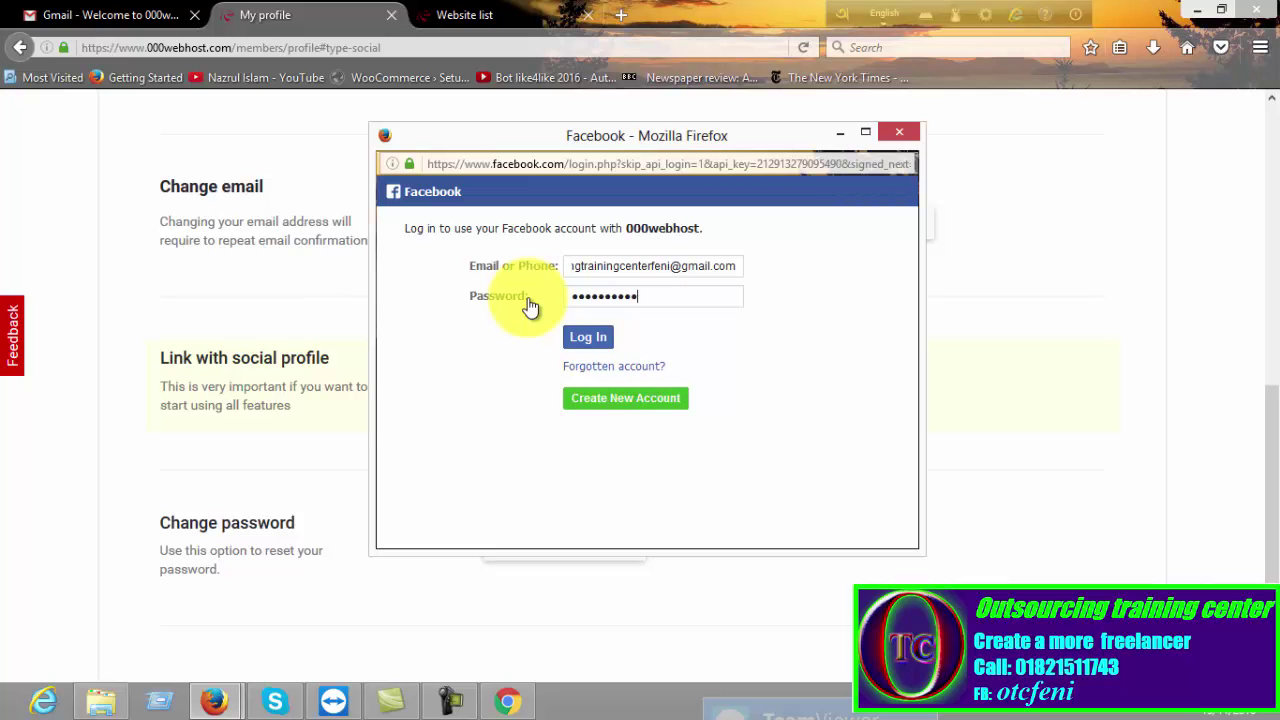
{"action": "left_click", "coordinate": [606, 339]}
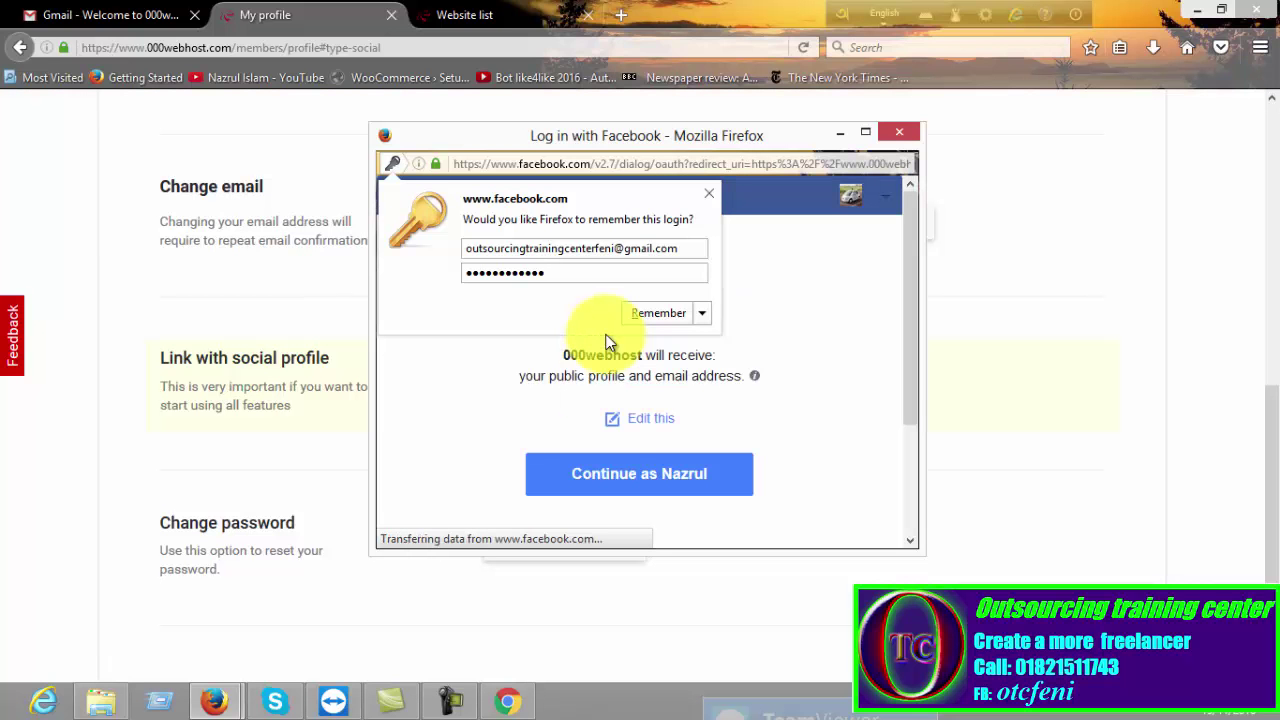
Approve sharing the Facebook profile with 000webhost and move to the phone verification step
{"action": "left_click", "coordinate": [620, 474]}
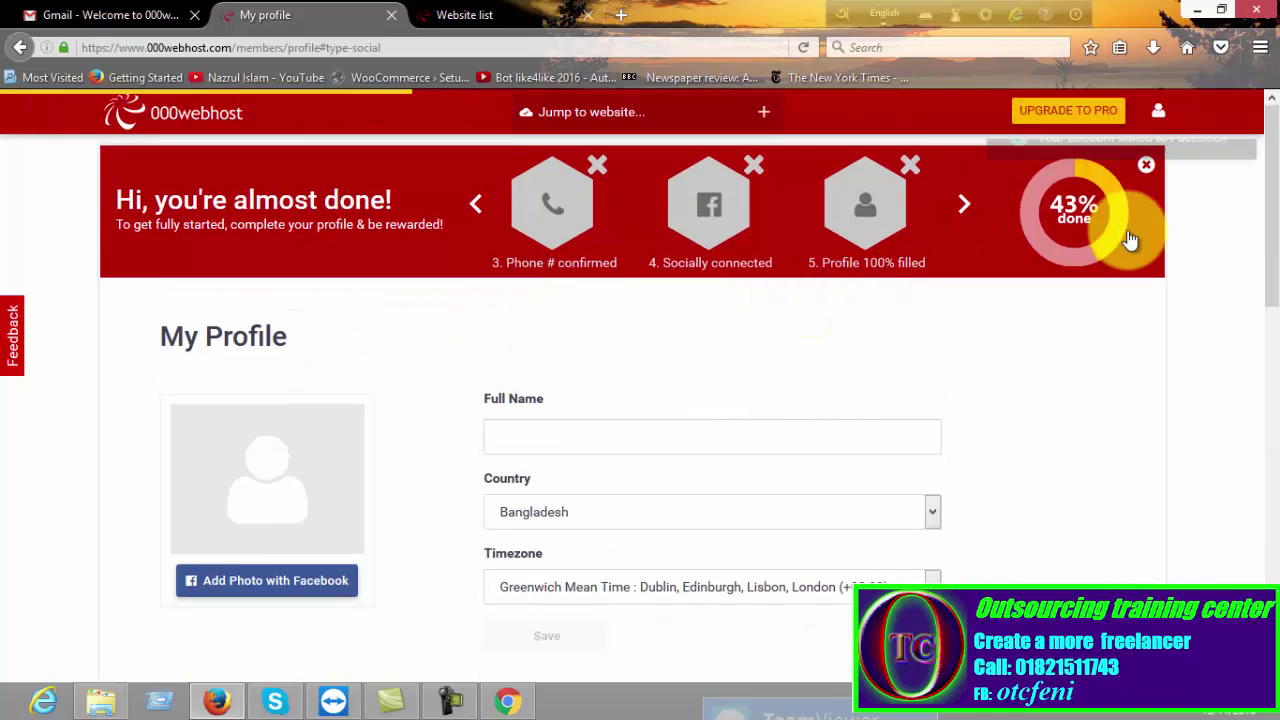
{"action": "scroll", "coordinate": [1100, 245], "scroll_direction": "down", "scroll_amount": 2}
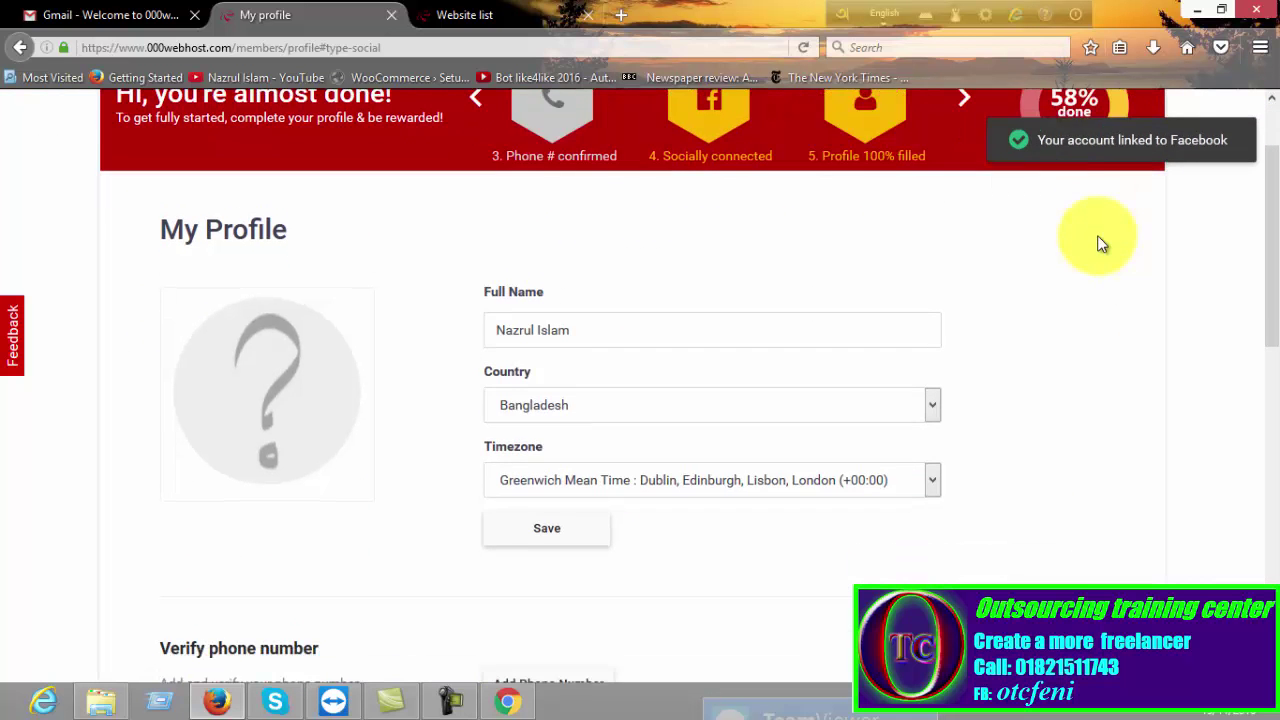
{"action": "scroll", "coordinate": [607, 430], "scroll_direction": "down", "scroll_amount": 2}
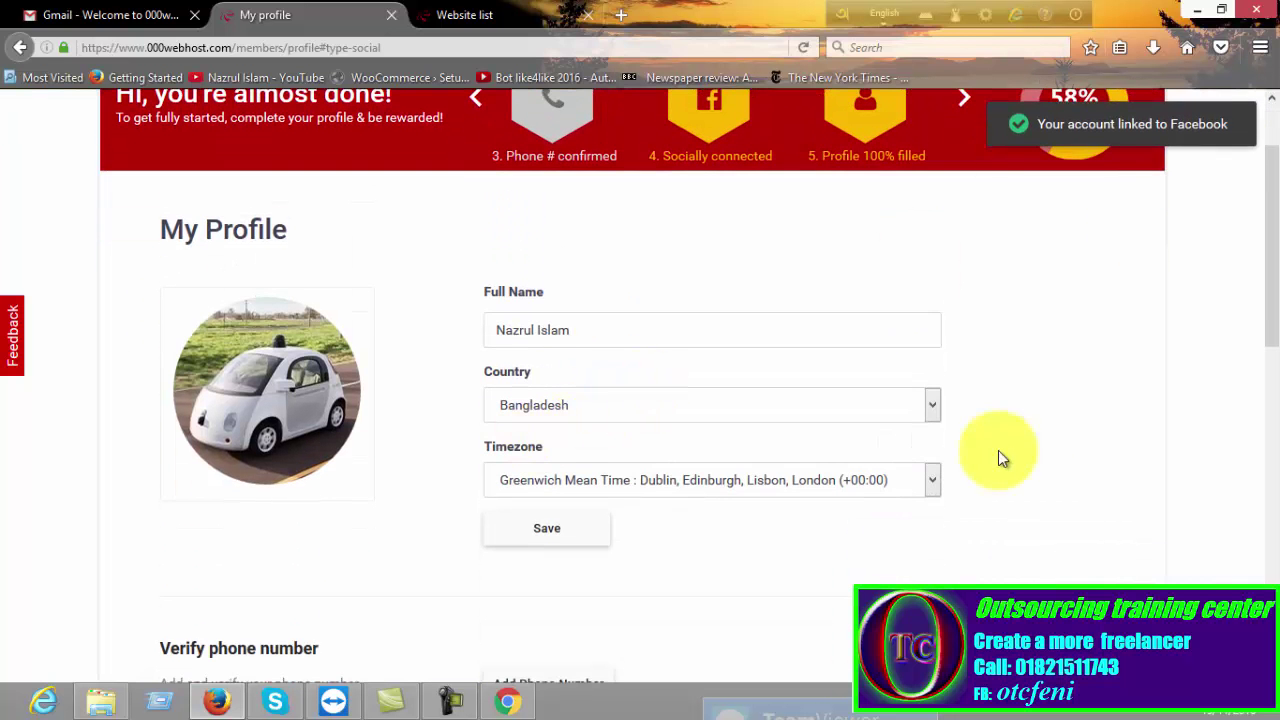
{"action": "scroll", "coordinate": [660, 463], "scroll_direction": "down", "scroll_amount": 2}
{"action": "scroll", "coordinate": [659, 466], "scroll_direction": "down", "scroll_amount": 1}
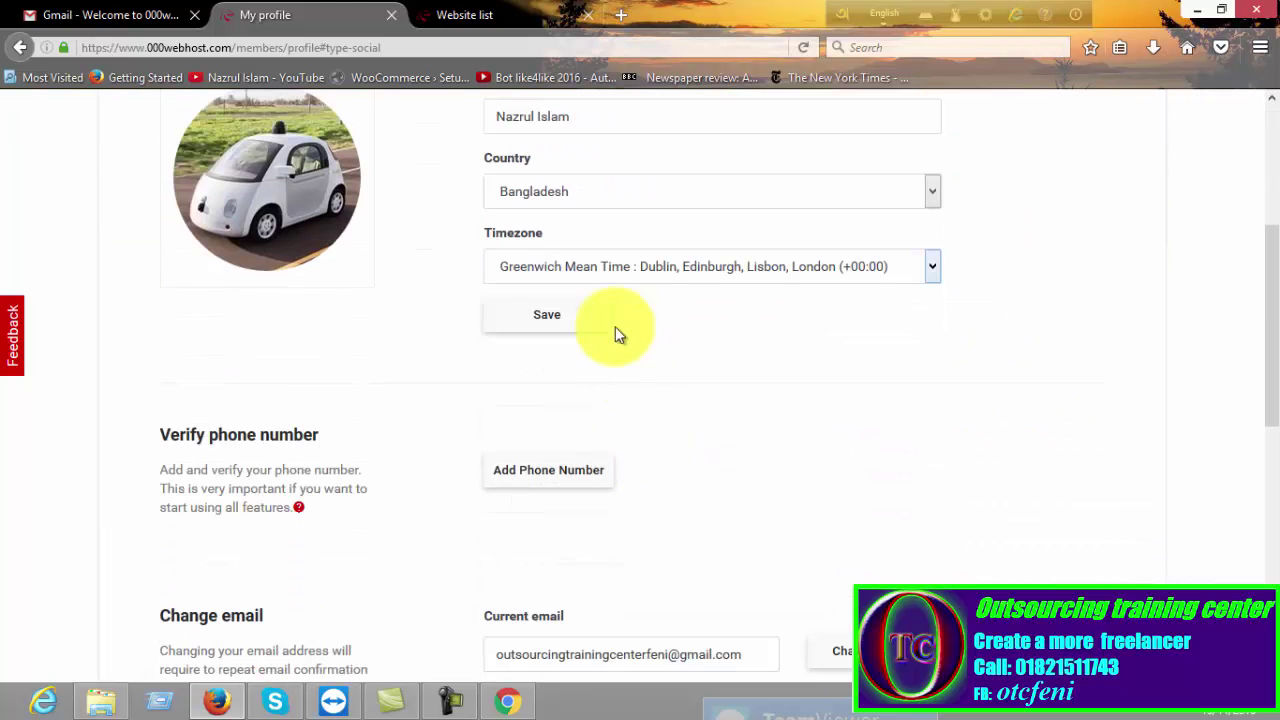
{"action": "scroll", "coordinate": [528, 510], "scroll_direction": "down", "scroll_amount": 2}
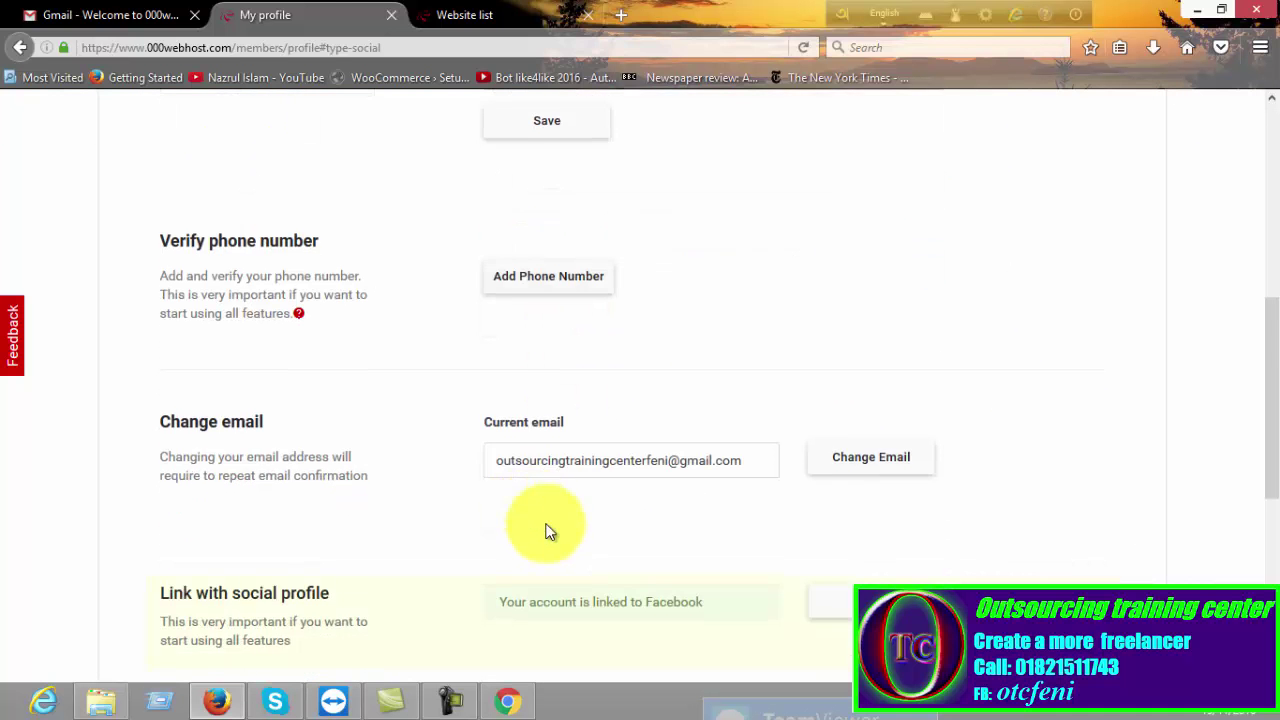
{"action": "scroll", "coordinate": [575, 553], "scroll_direction": "down", "scroll_amount": 4}
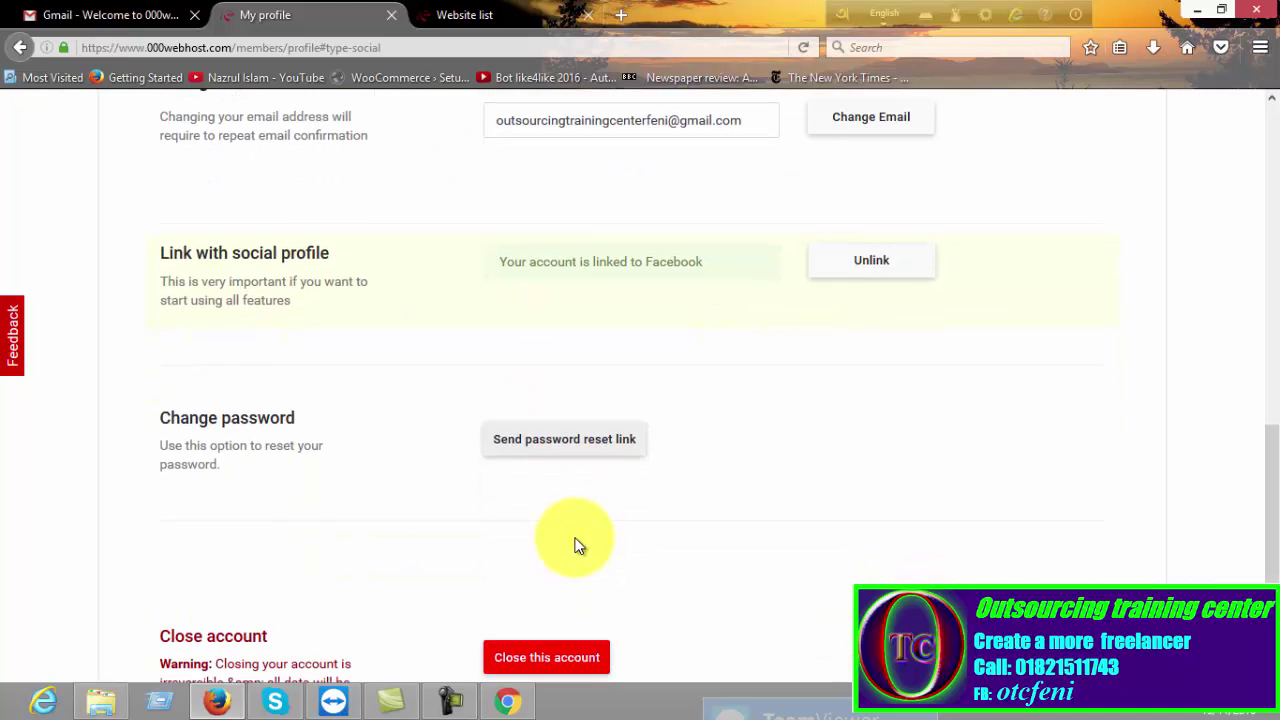
{"action": "scroll", "coordinate": [576, 545], "scroll_direction": "down", "scroll_amount": 1}
{"action": "scroll", "coordinate": [578, 545], "scroll_direction": "up", "scroll_amount": 10}
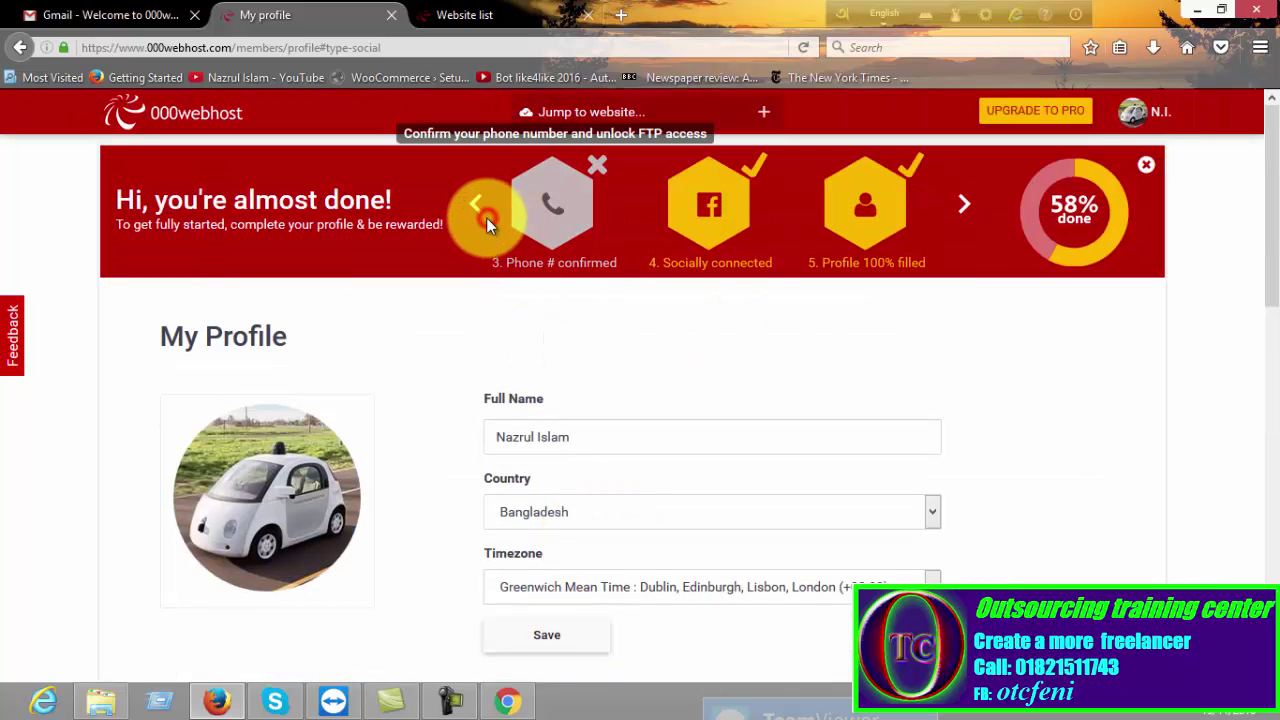
{"action": "left_click", "coordinate": [487, 220]}
{"action": "scroll", "coordinate": [520, 220], "scroll_direction": "up", "scroll_amount": 3}
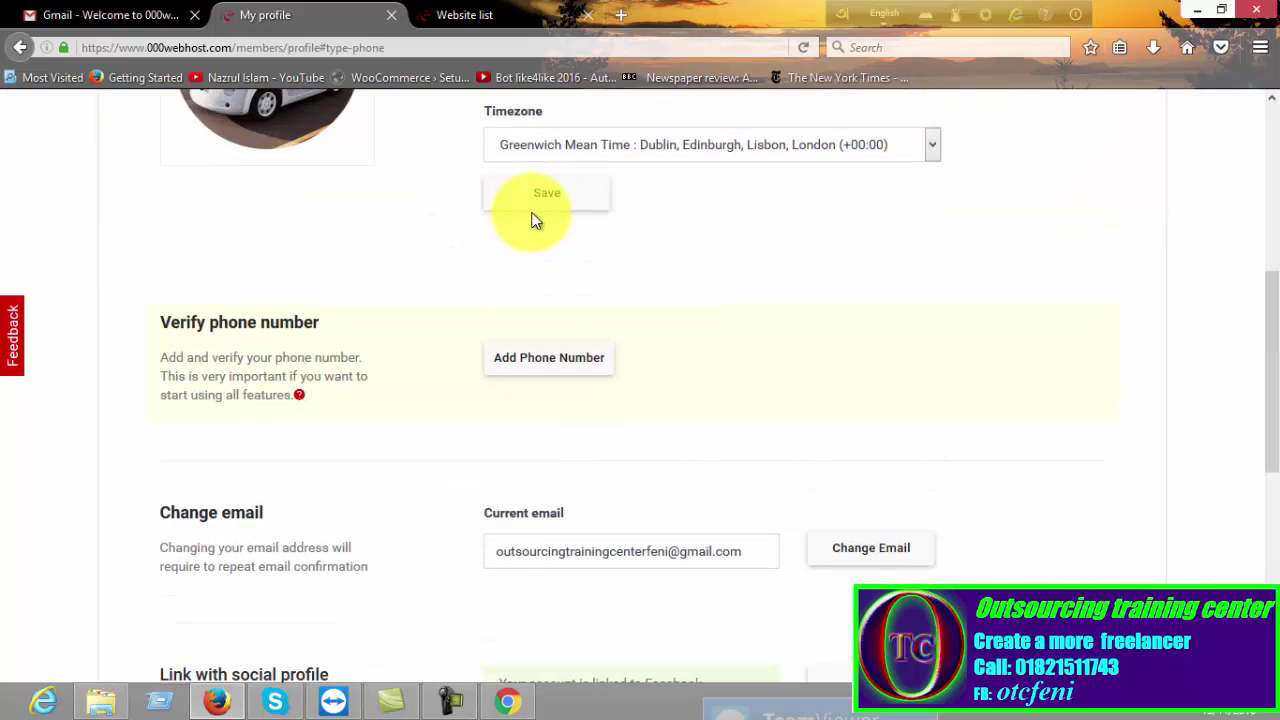
{"action": "left_click", "coordinate": [548, 362]}
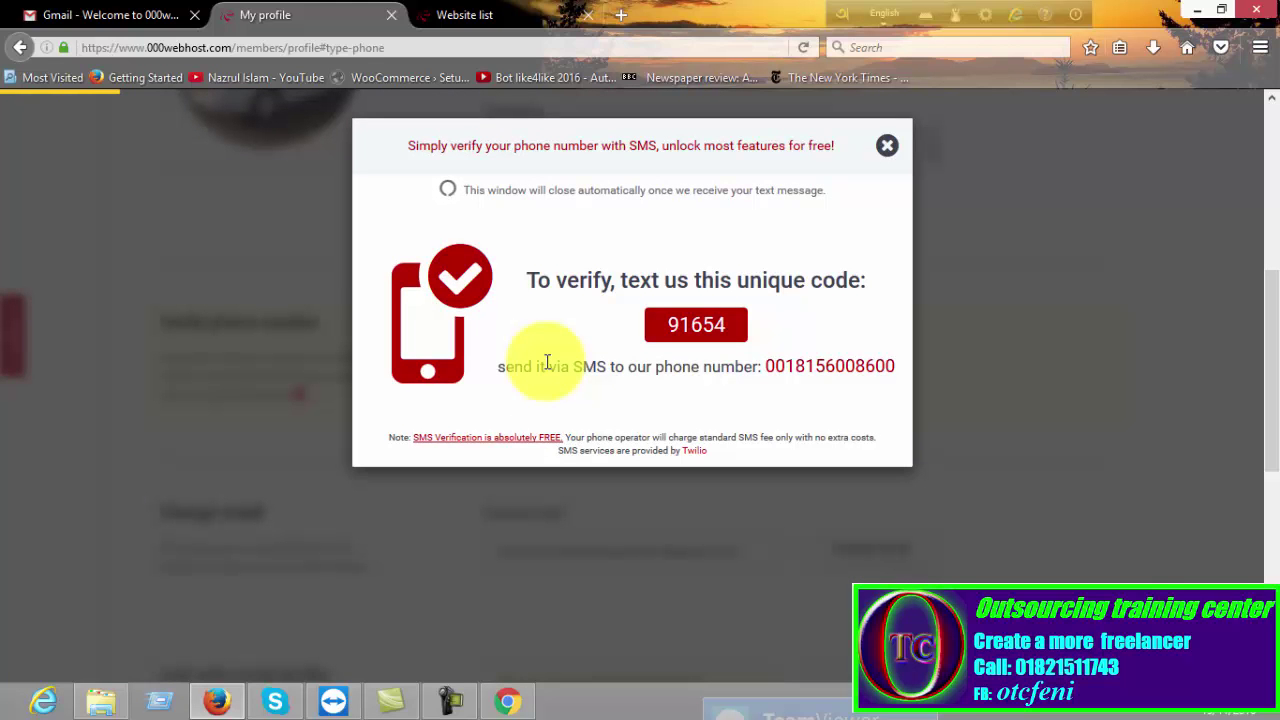
{"action": "left_click", "coordinate": [857, 365]}
{"action": "left_click_drag", "start_coordinate": [876, 365], "coordinate": [900, 364]}
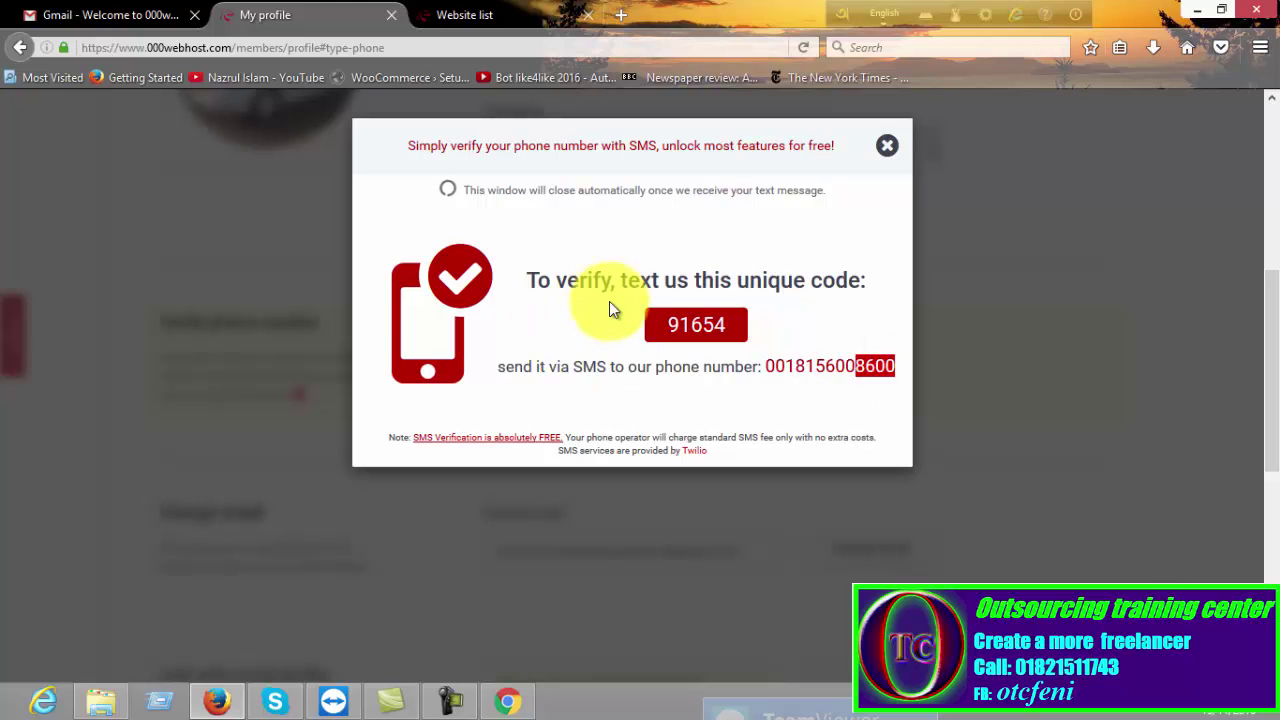
{"action": "left_click_drag", "start_coordinate": [652, 321], "coordinate": [727, 323]}
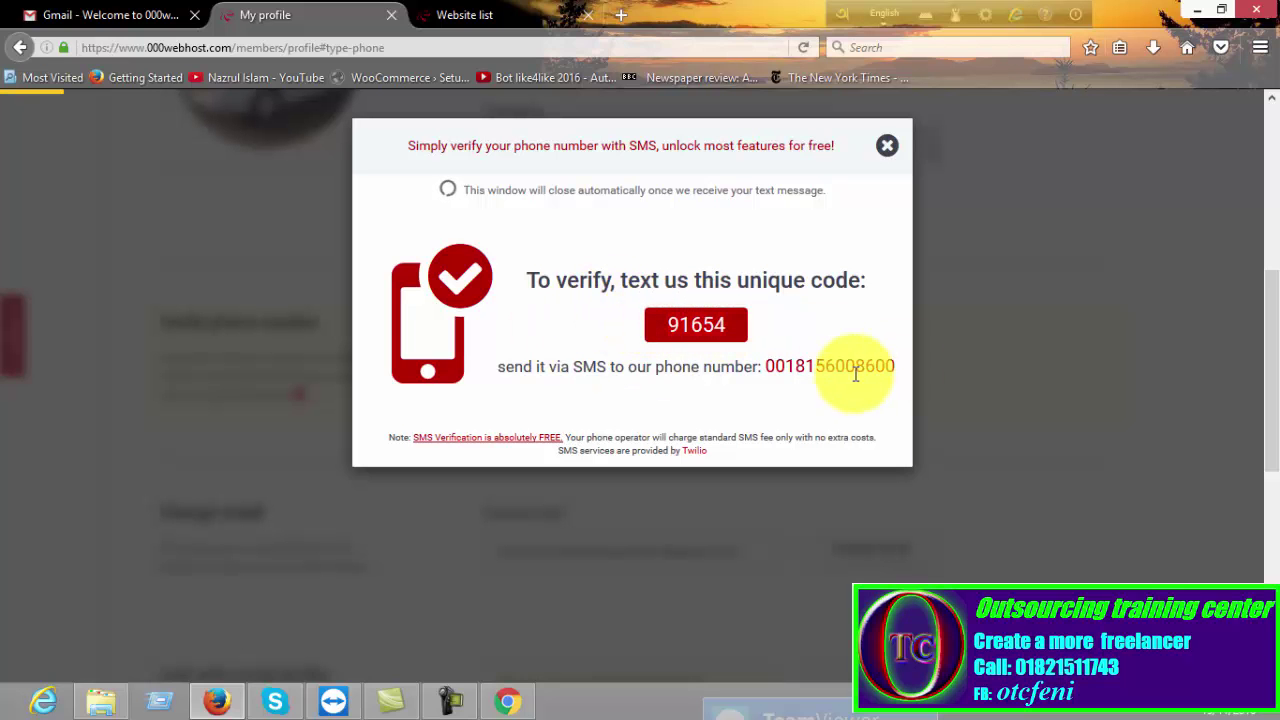
{"action": "left_click_drag", "start_coordinate": [772, 369], "coordinate": [825, 368]}
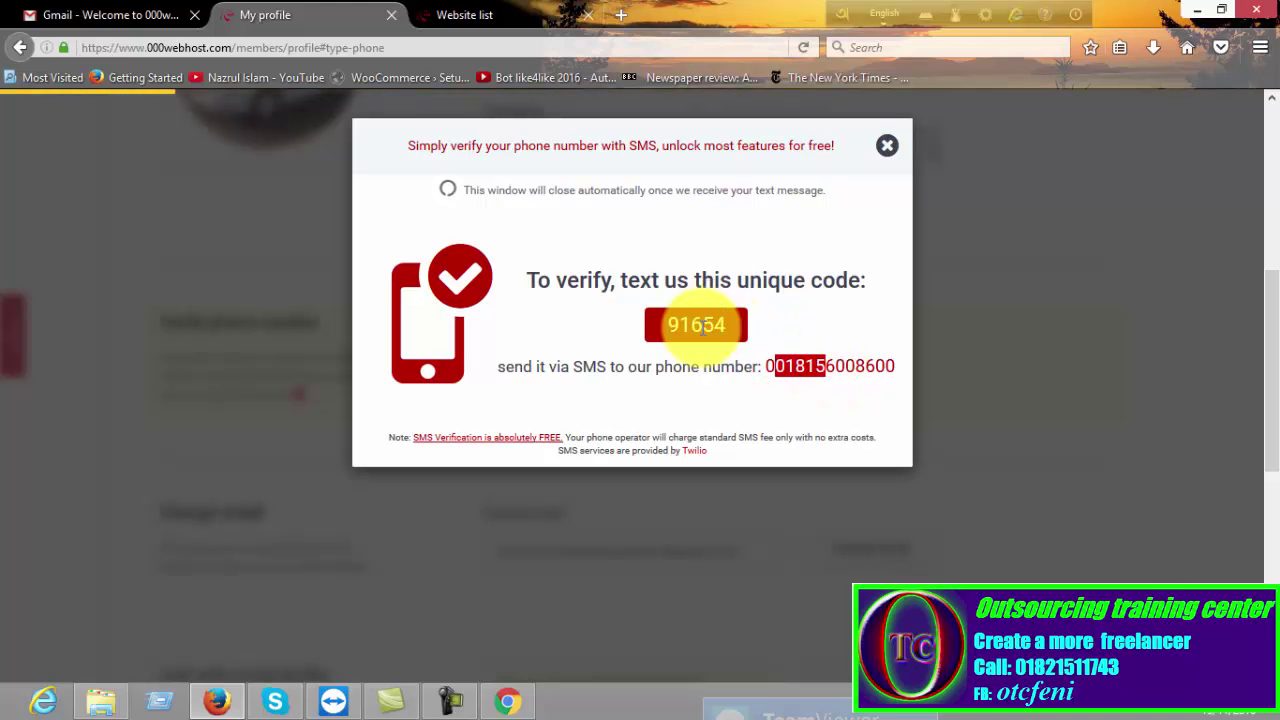
{"action": "left_click", "coordinate": [823, 370]}
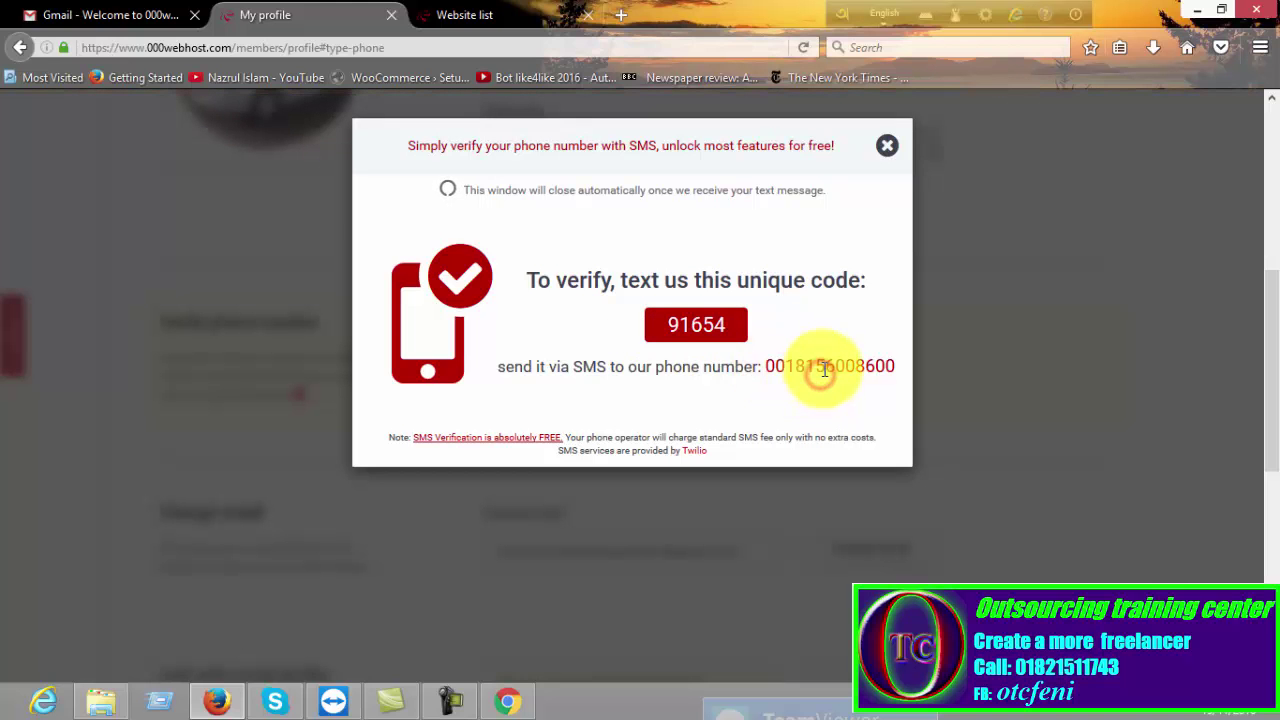
{"action": "left_click_drag", "start_coordinate": [862, 364], "coordinate": [806, 366]}
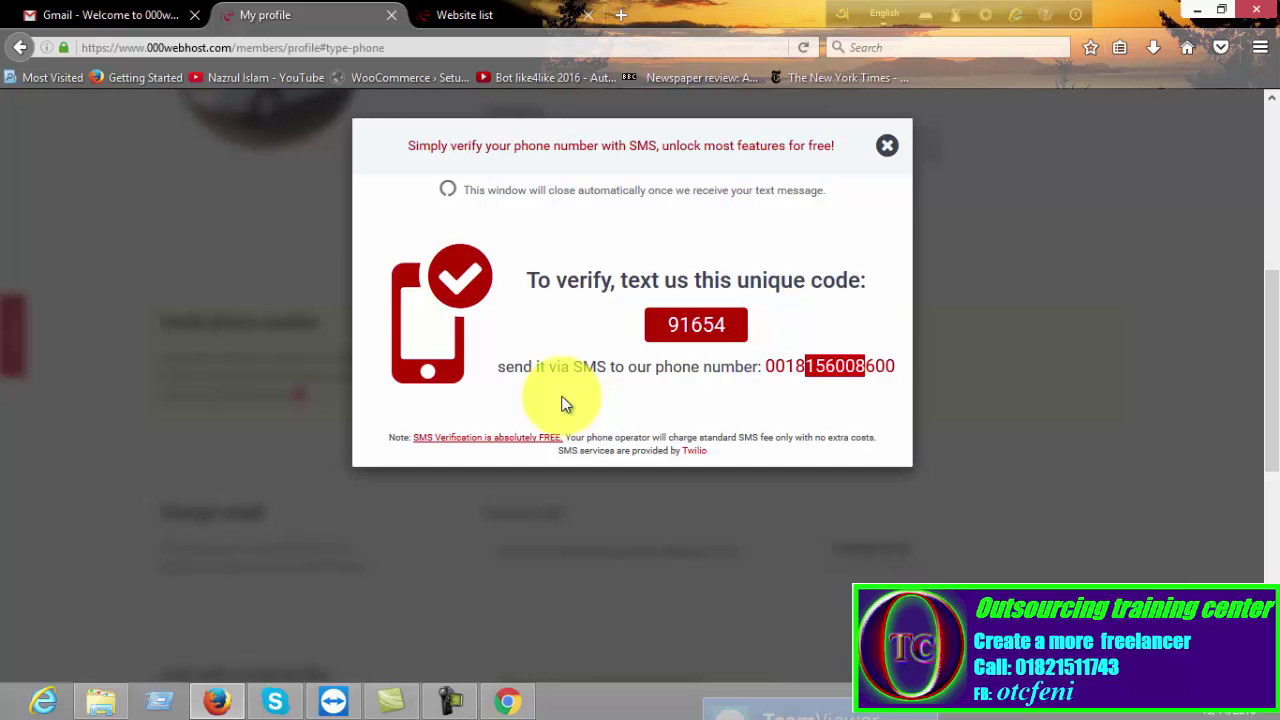
{"action": "left_click", "coordinate": [888, 147]}
Page through the profile-completion carousel, then return to the empty Websites list via the logo
{"action": "scroll", "coordinate": [806, 415], "scroll_direction": "up", "scroll_amount": 3}
{"action": "scroll", "coordinate": [804, 418], "scroll_direction": "up", "scroll_amount": 5}
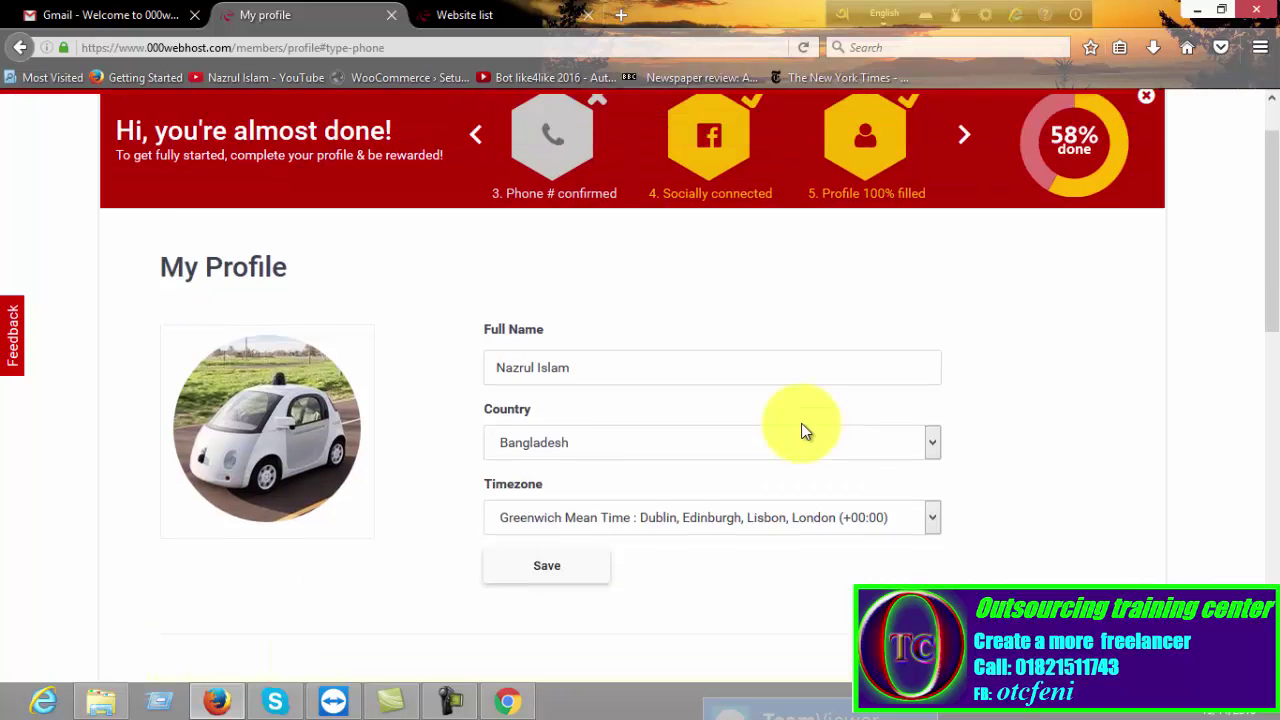
{"action": "left_click", "coordinate": [476, 205]}
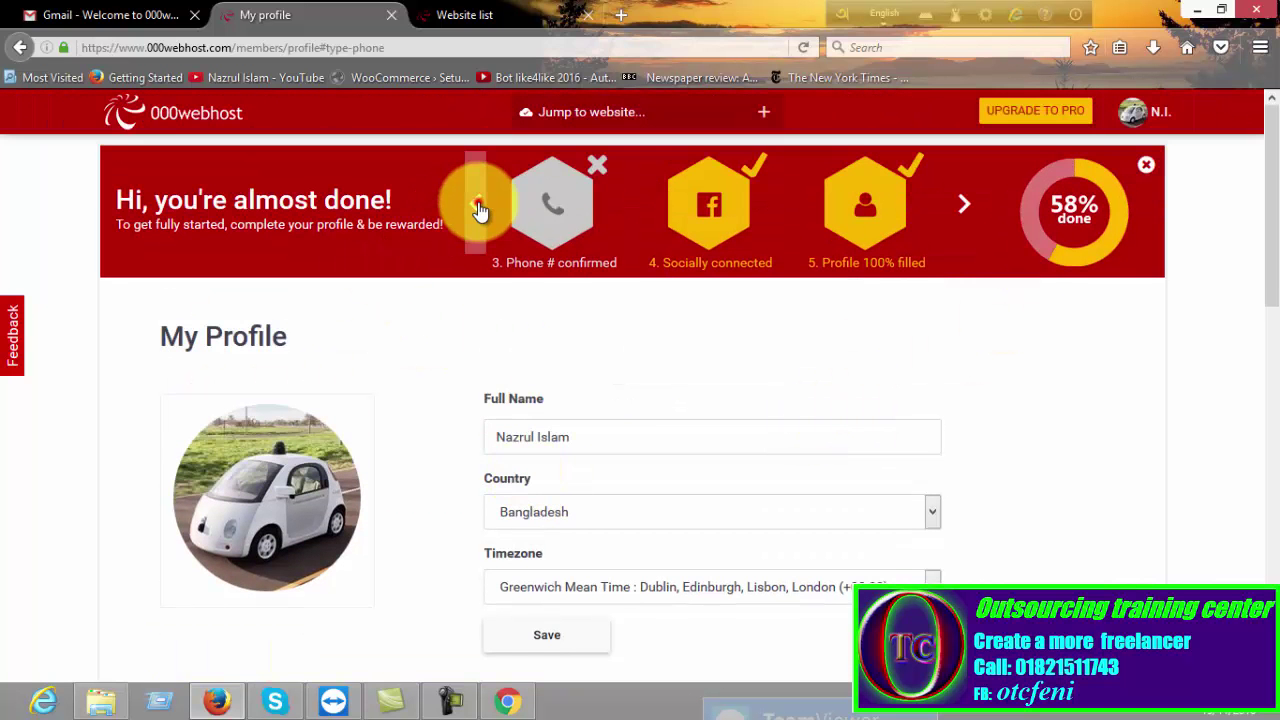
{"action": "left_click", "coordinate": [476, 205]}
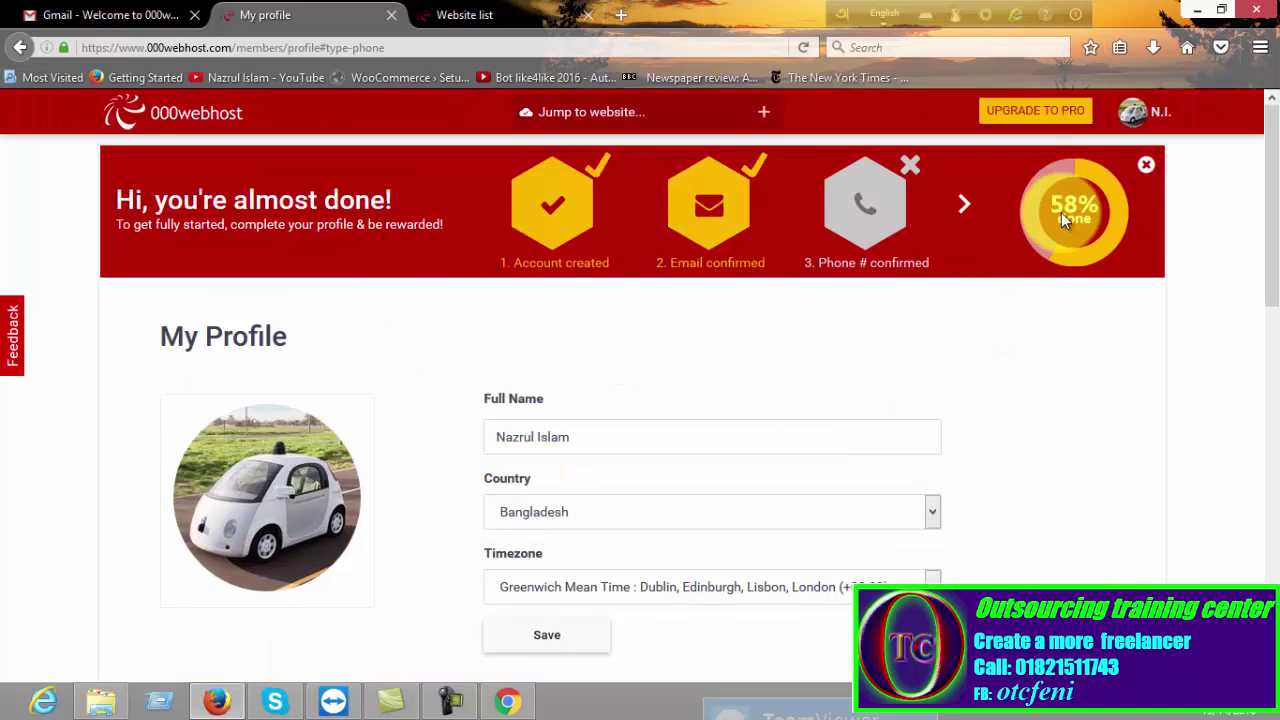
{"action": "left_click", "coordinate": [966, 224]}
{"action": "left_click", "coordinate": [966, 224]}
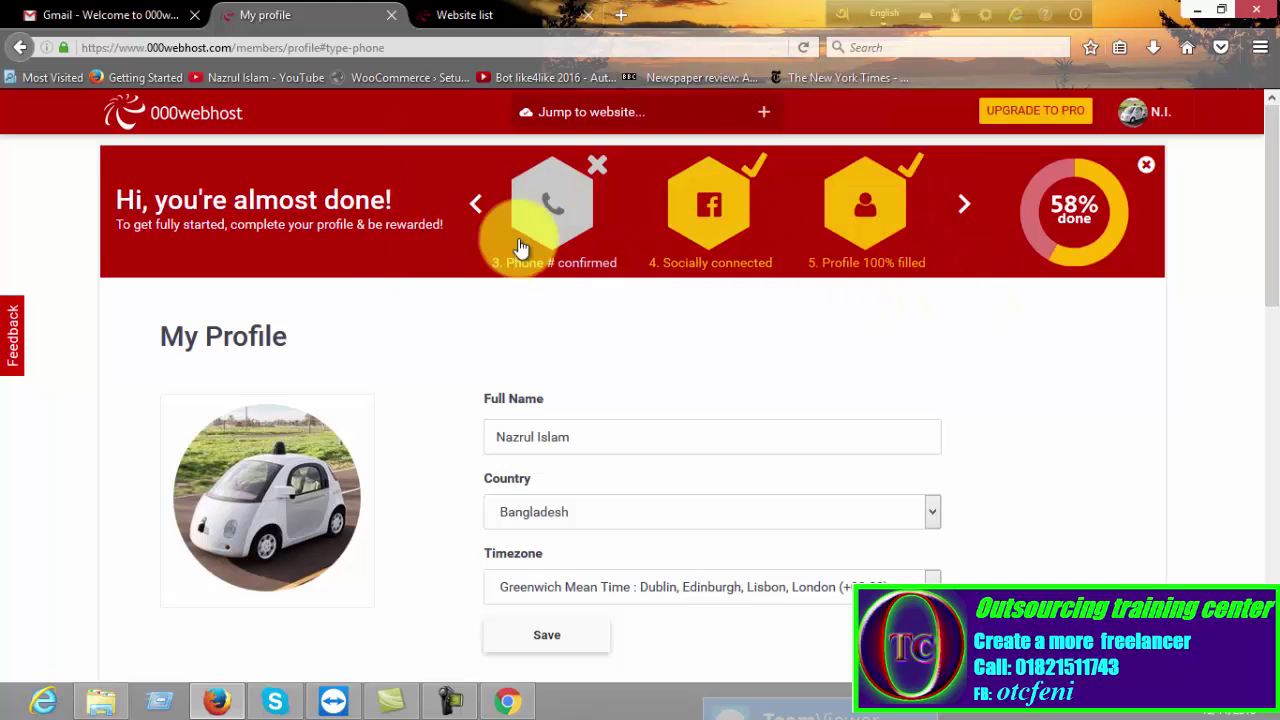
{"action": "left_click", "coordinate": [549, 235]}
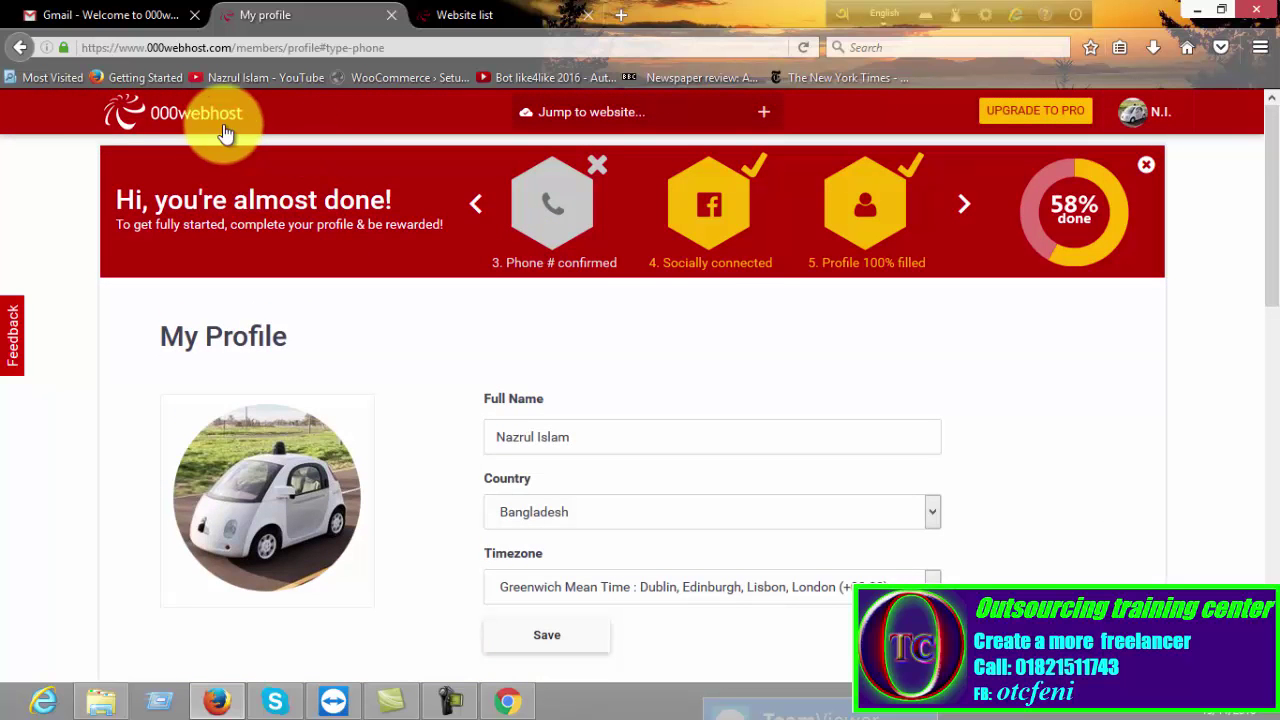
{"action": "left_click", "coordinate": [173, 121]}
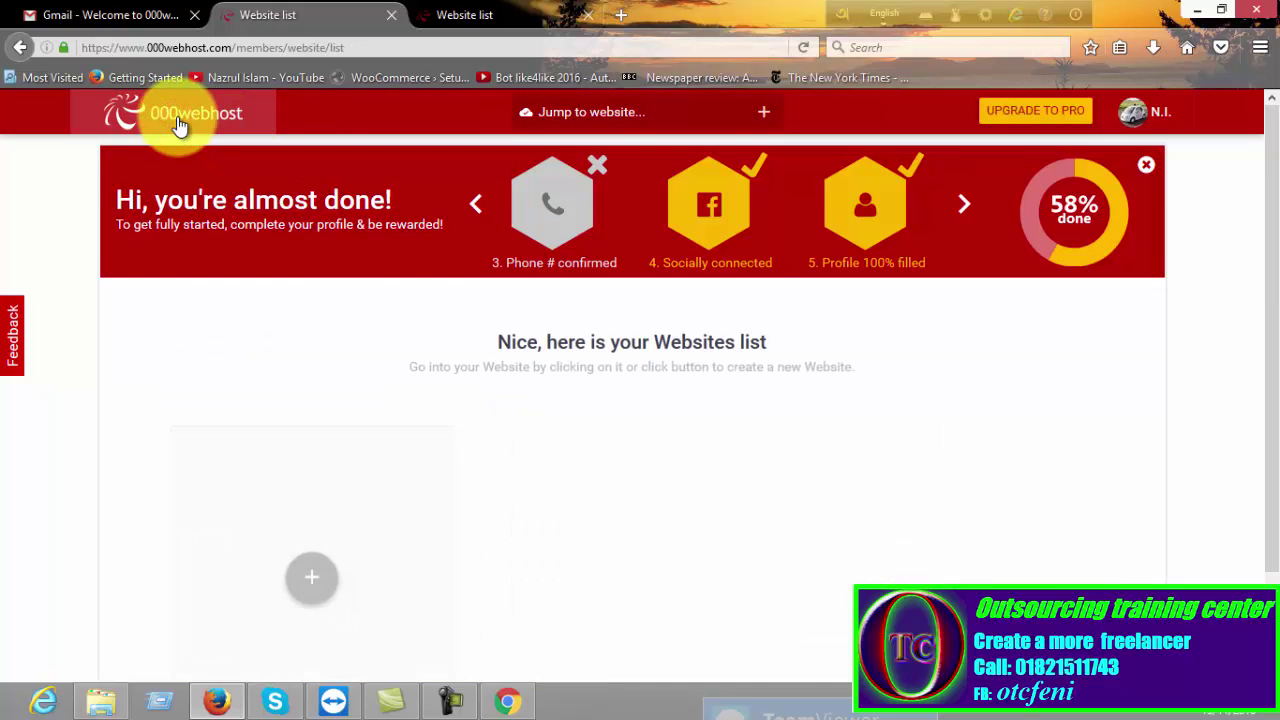
{"action": "scroll", "coordinate": [345, 585], "scroll_direction": "down", "scroll_amount": 2}
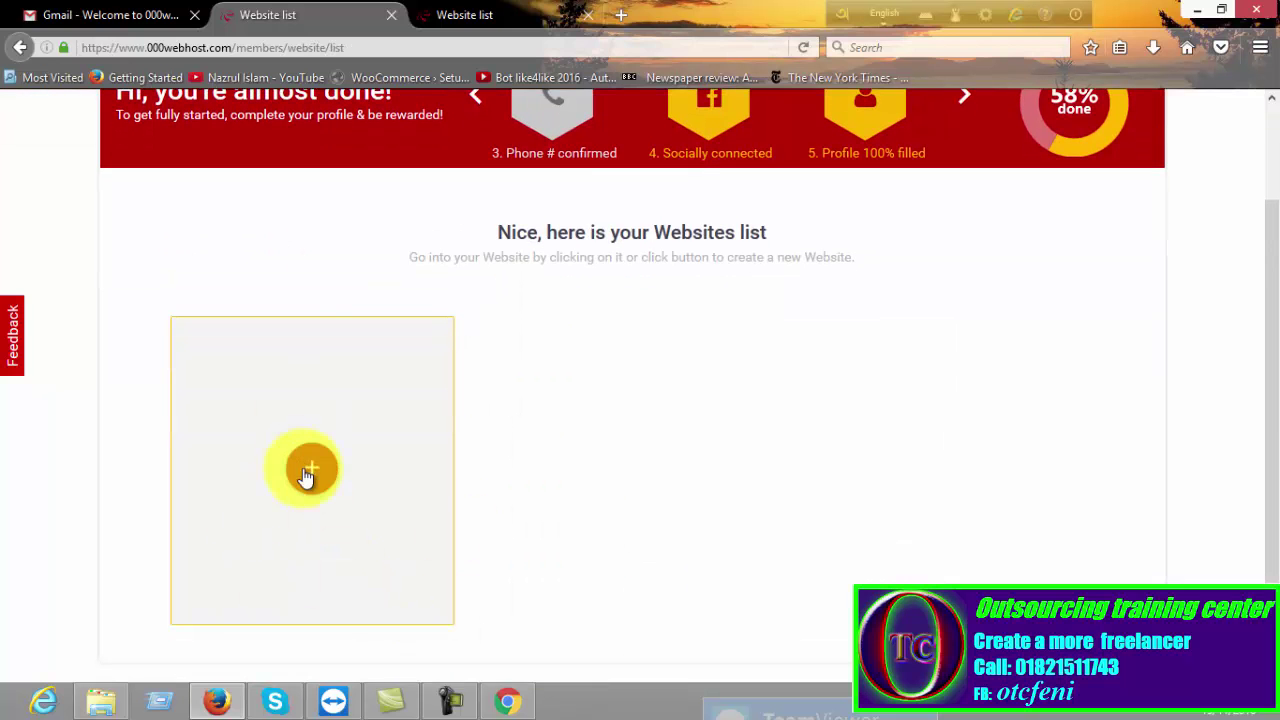
Open the New Website dialog and clear its generated password, leaving name and password empty
{"action": "left_click", "coordinate": [313, 470]}
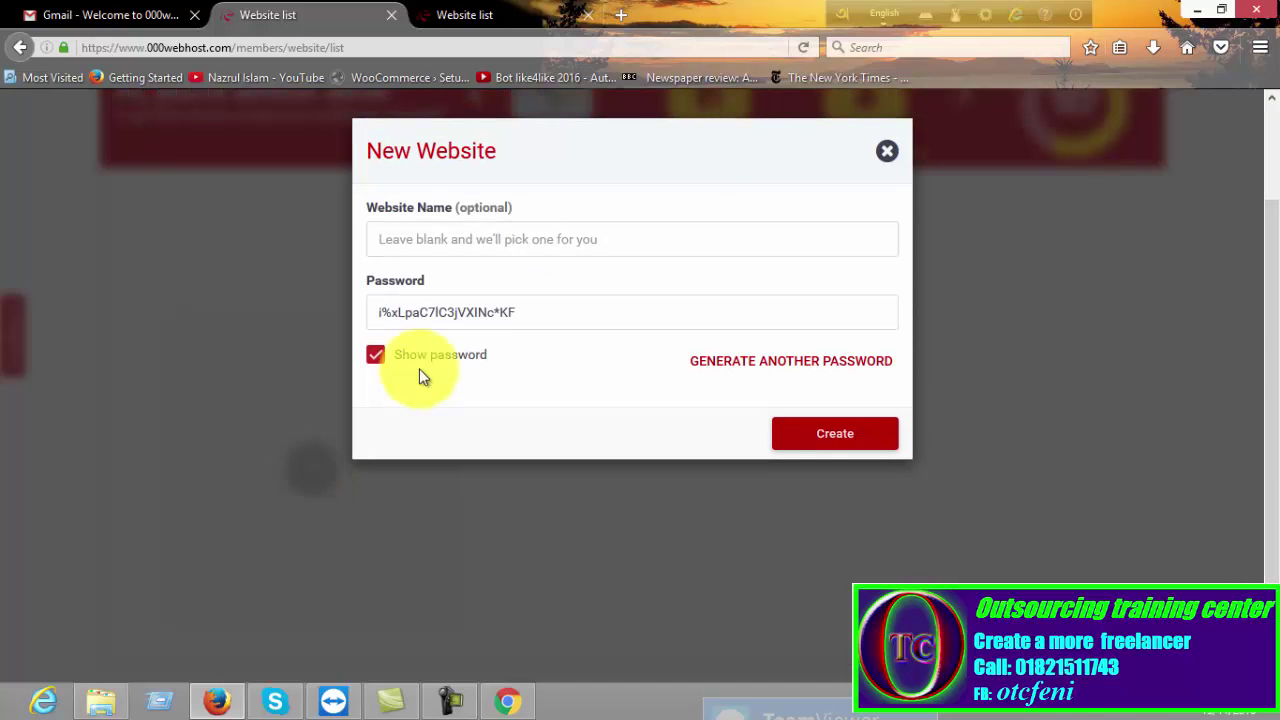
{"action": "left_click", "coordinate": [443, 240]}
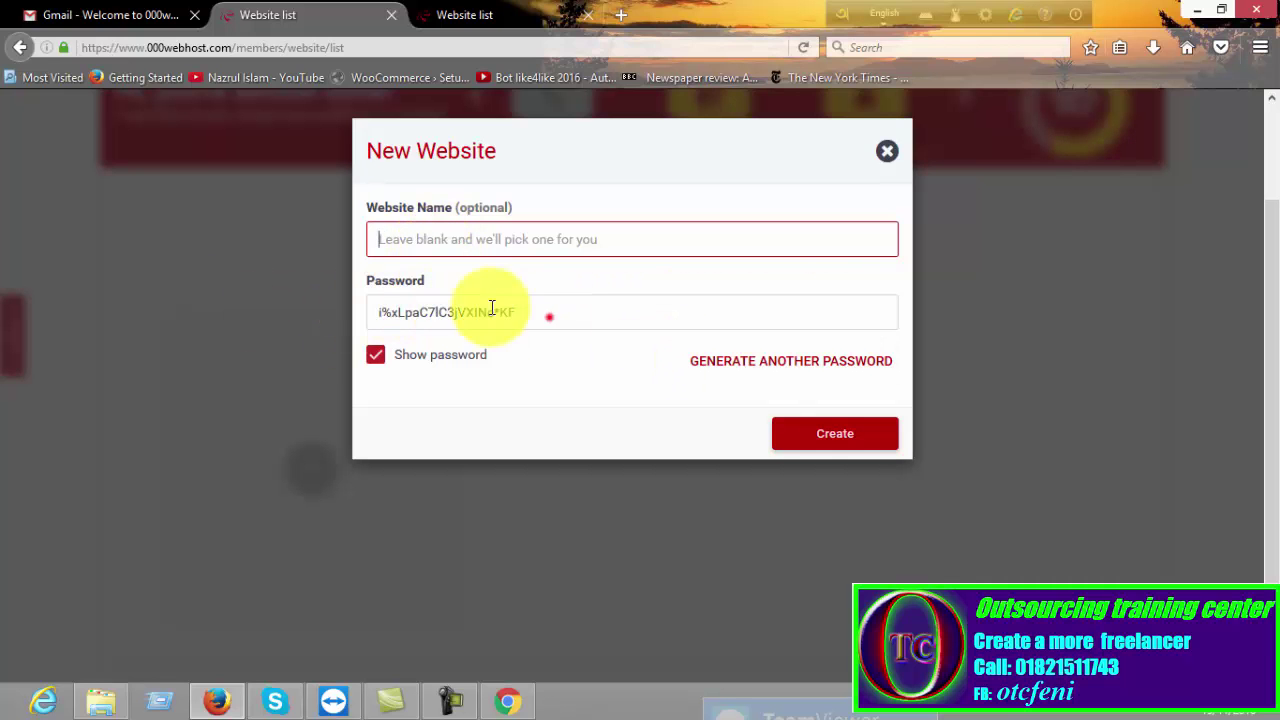
{"action": "left_click_drag", "start_coordinate": [550, 317], "coordinate": [57, 286]}
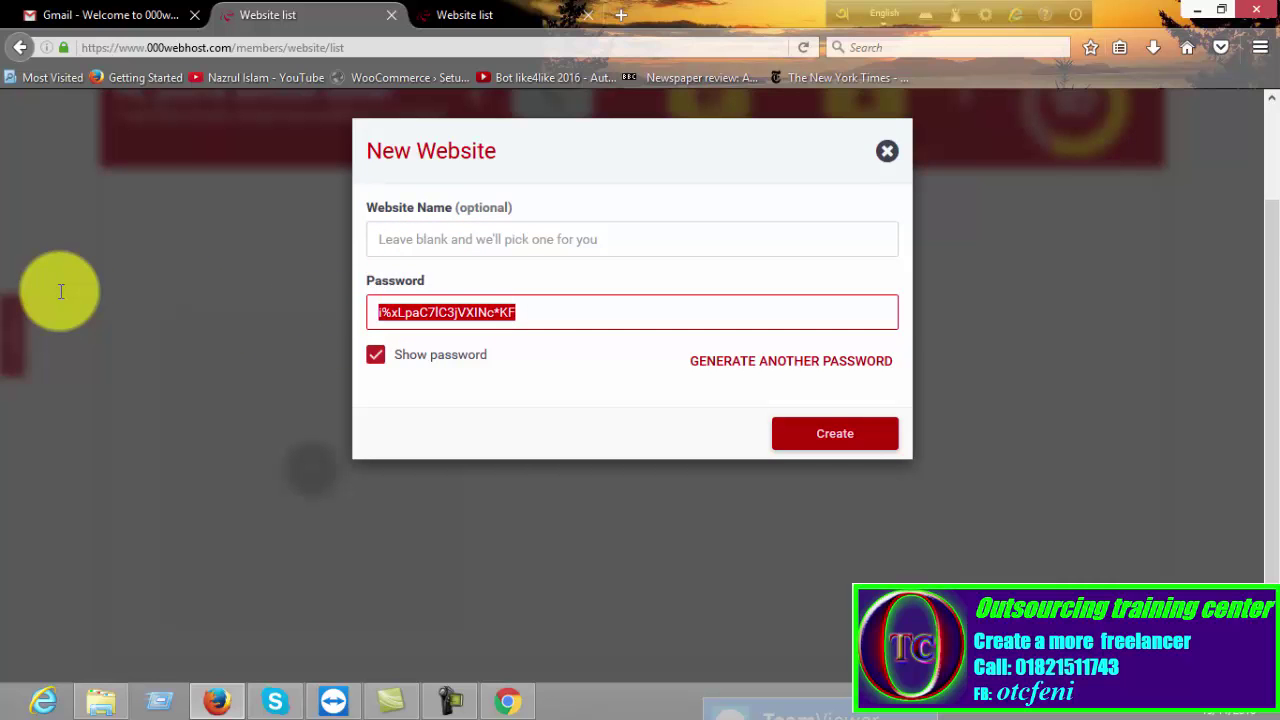
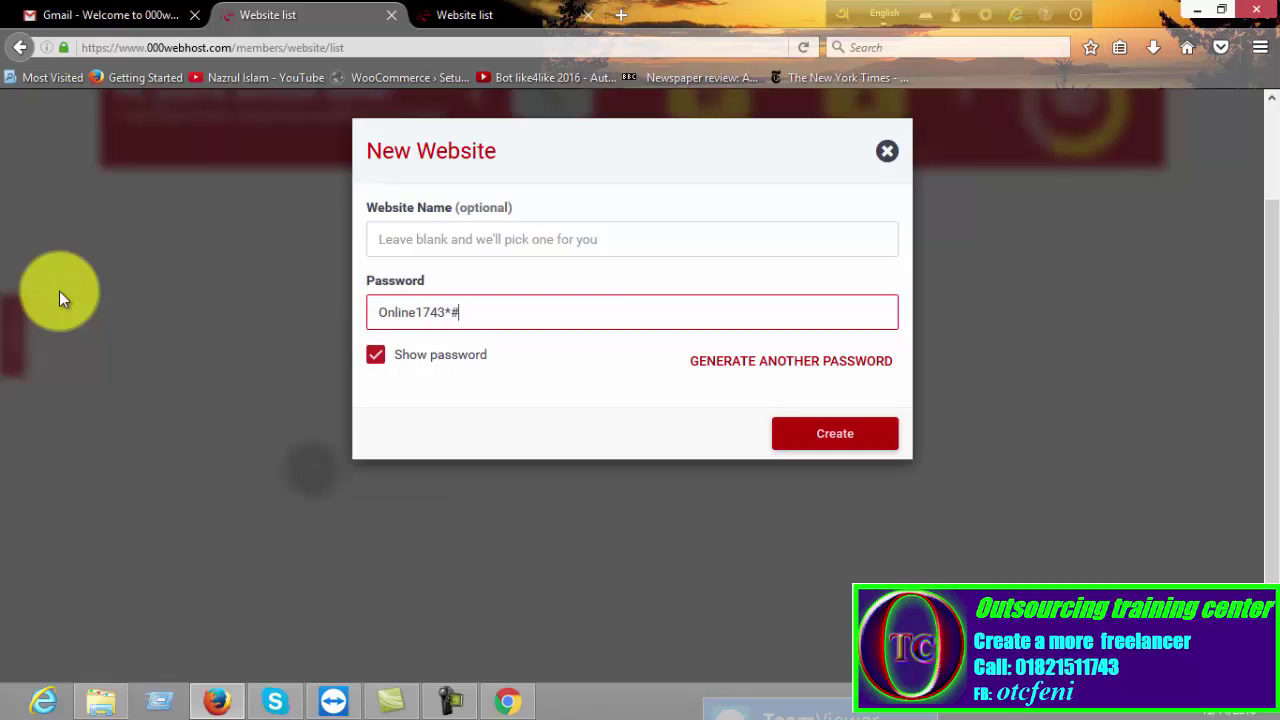
{"action": "left_click_drag", "start_coordinate": [497, 310], "coordinate": [291, 320]}
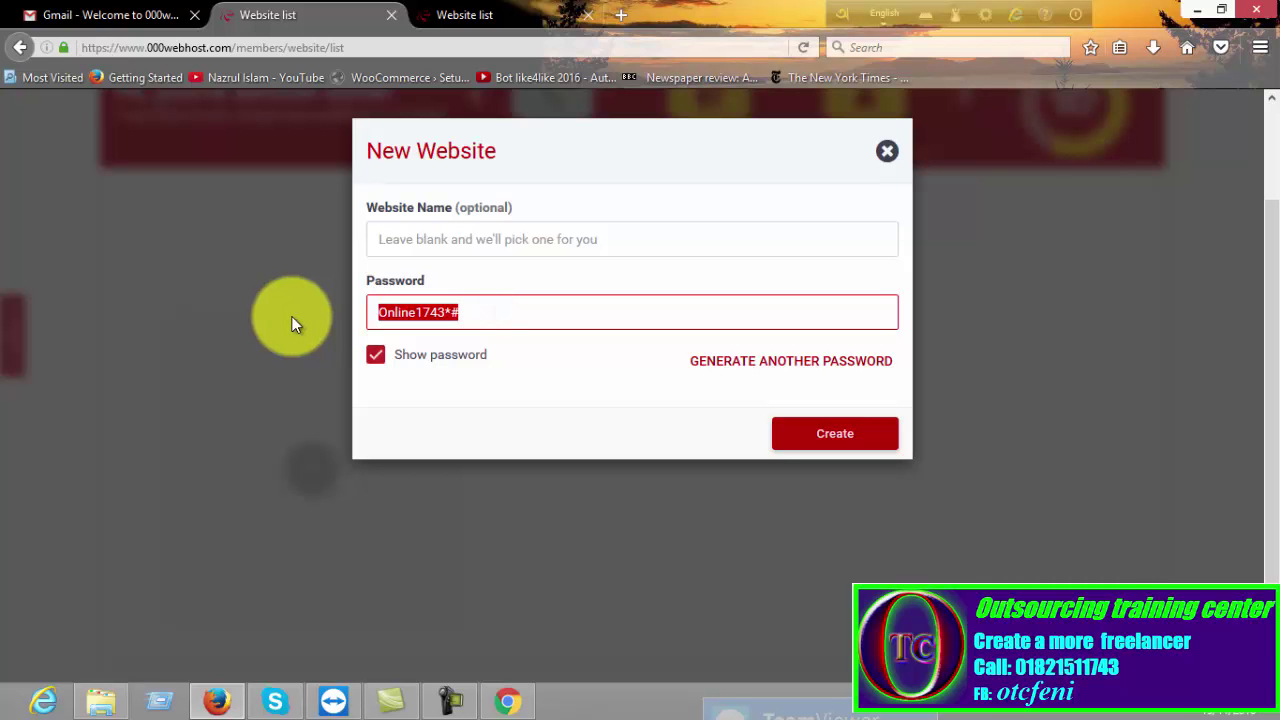
{"action": "key", "text": "BackSpace"}
{"action": "left_click", "coordinate": [485, 237]}
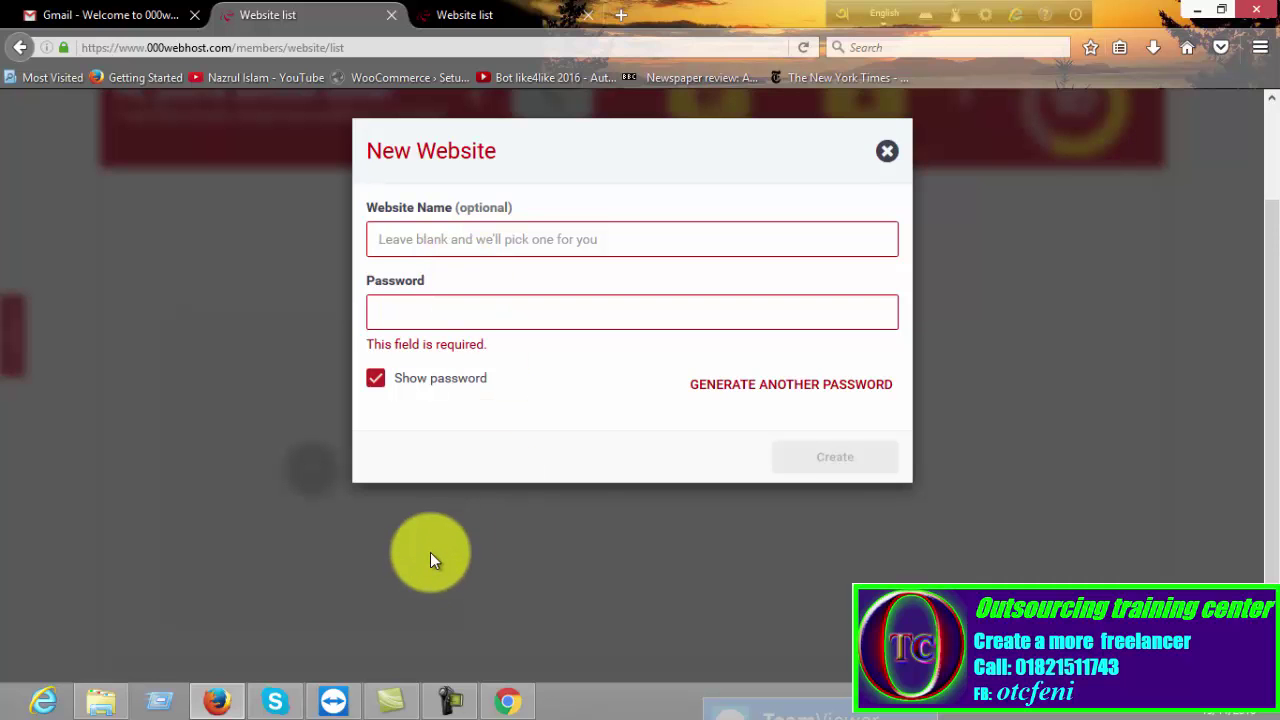
Enter a chosen password and the site name OnlineEarningBD, removing the spaces from 'Online Earning BD'
{"action": "type", "text": "On"}
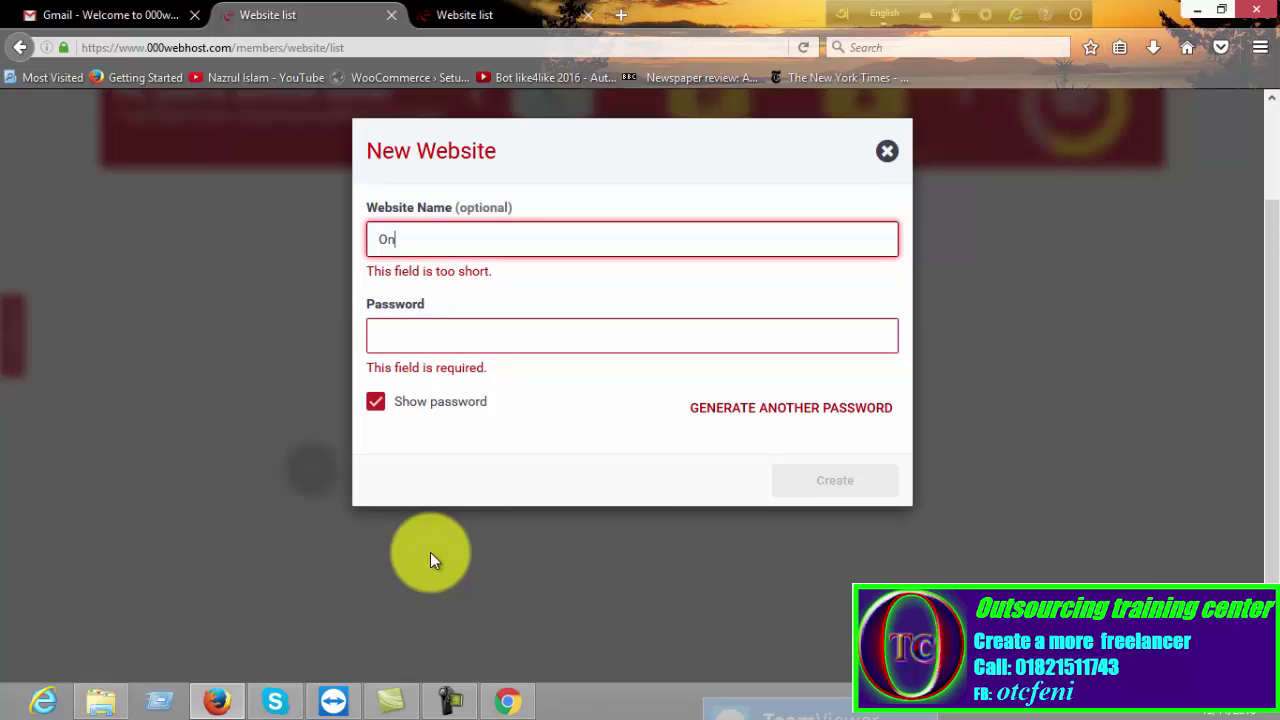
{"action": "type", "text": "line"}
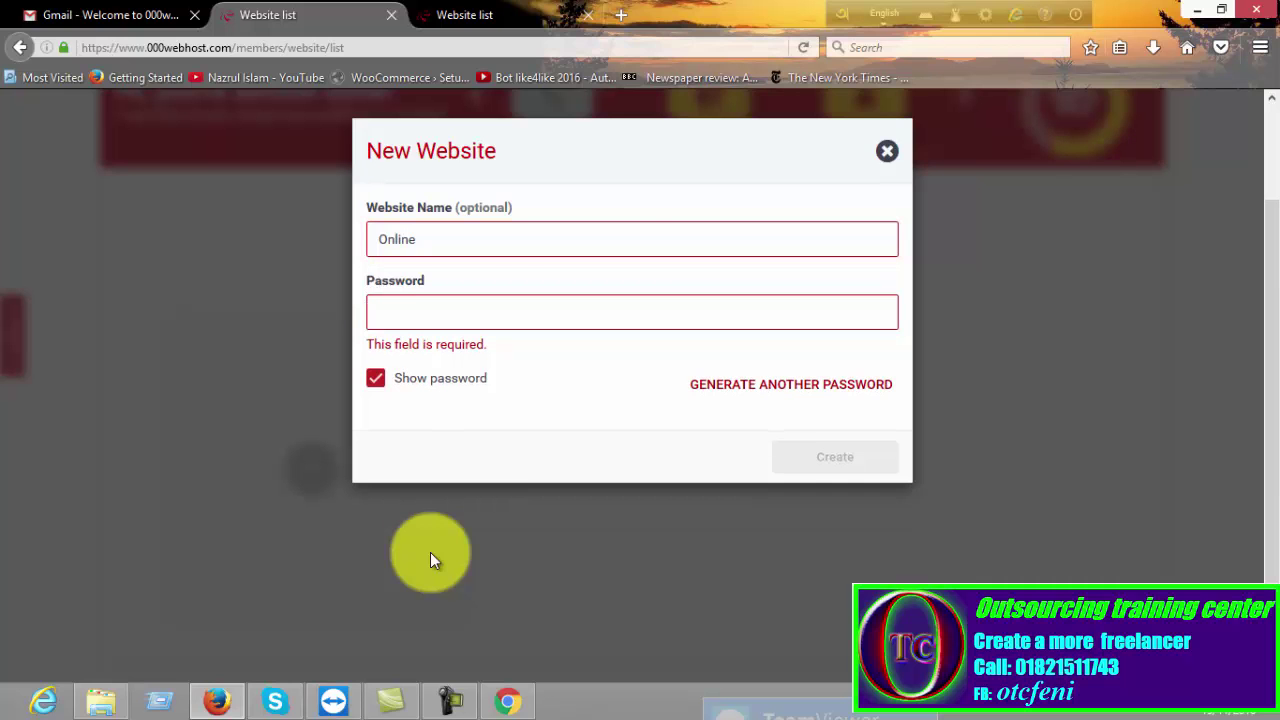
{"action": "type", "text": " Ea"}
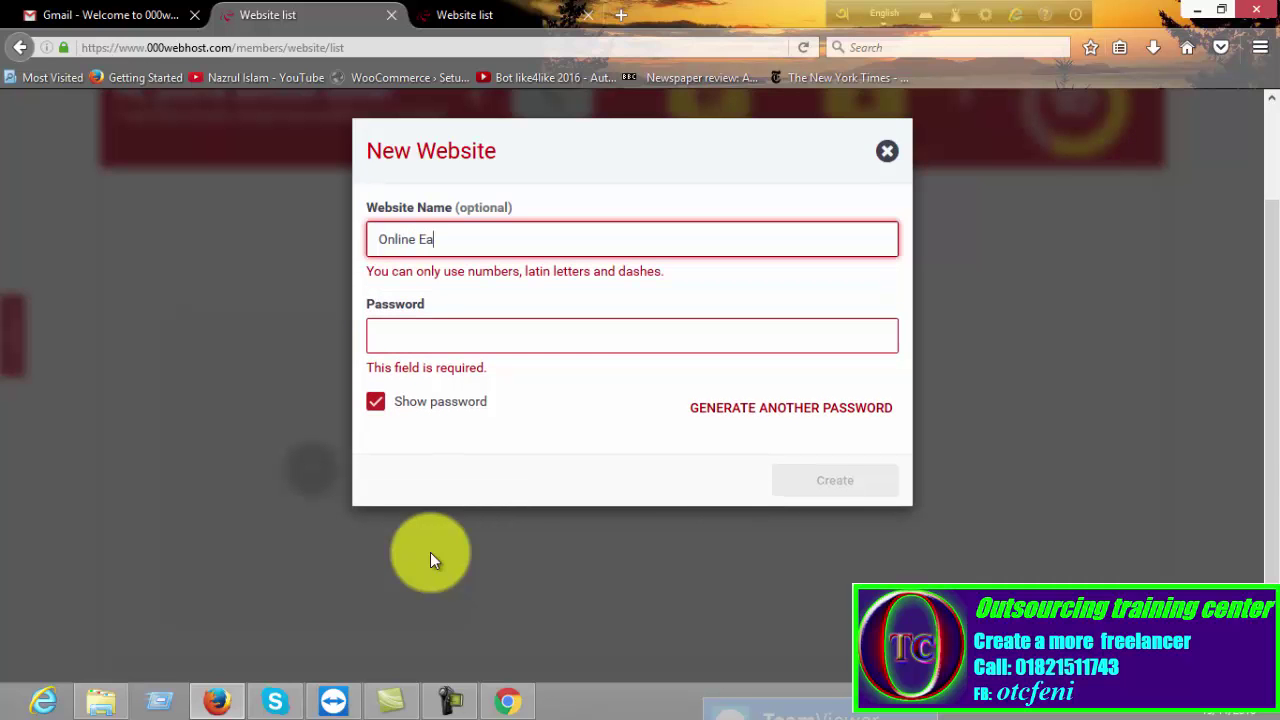
{"action": "type", "text": "rning BD"}
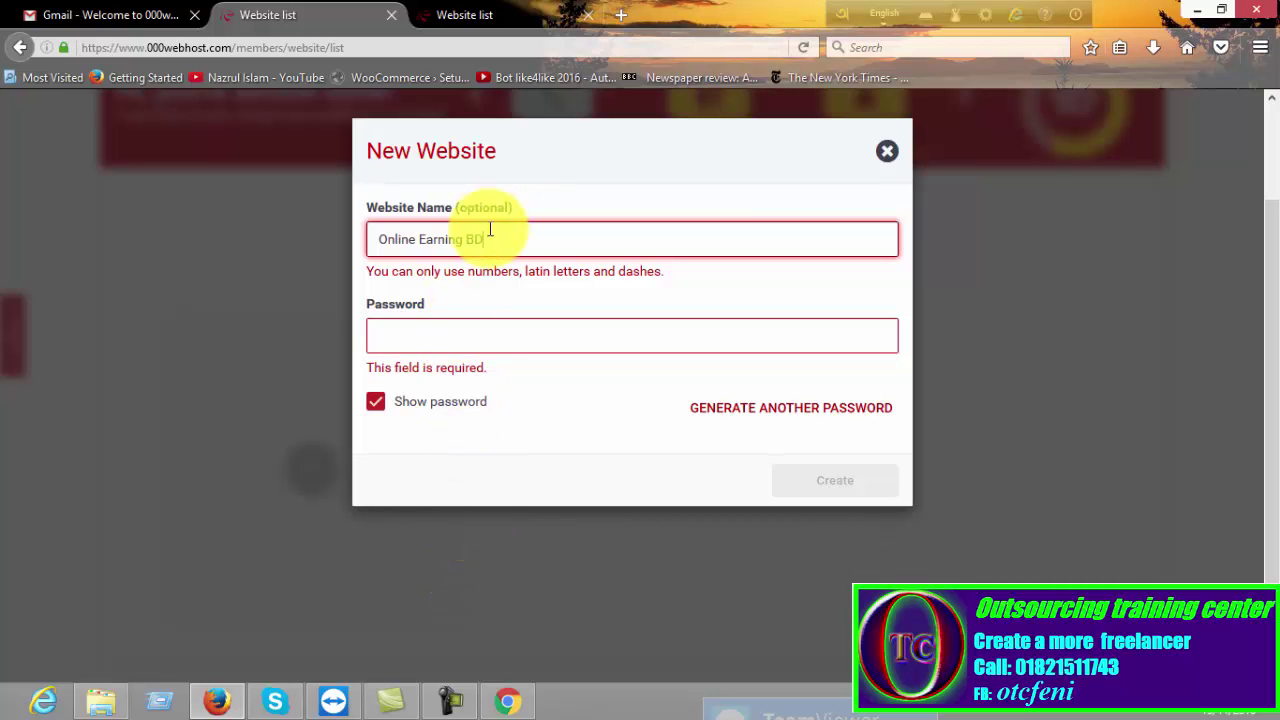
{"action": "left_click", "coordinate": [463, 336]}
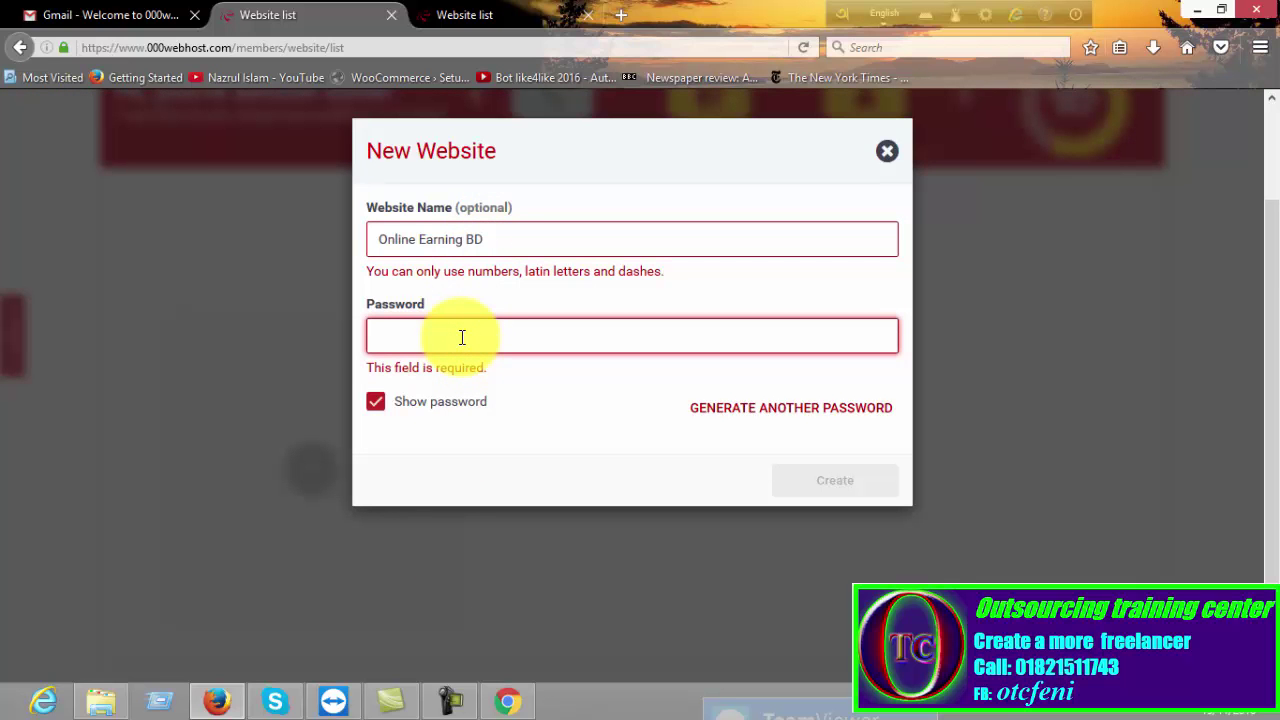
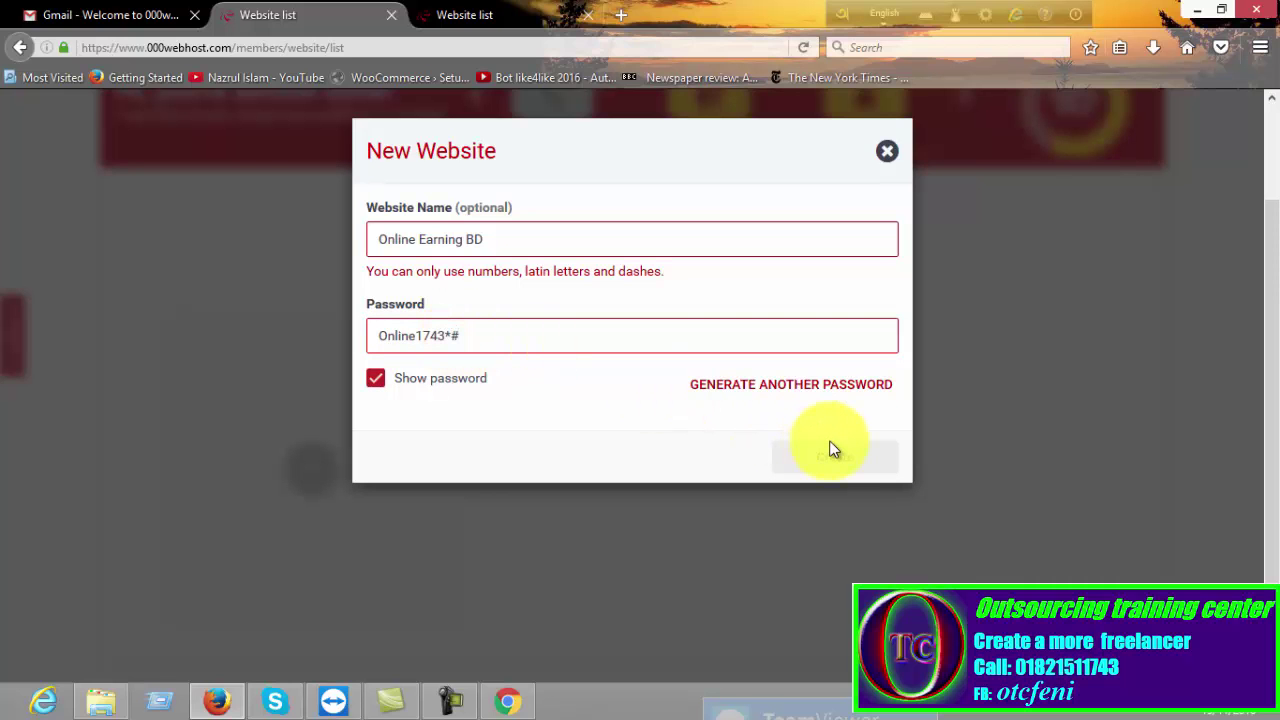
{"action": "left_click", "coordinate": [603, 441]}
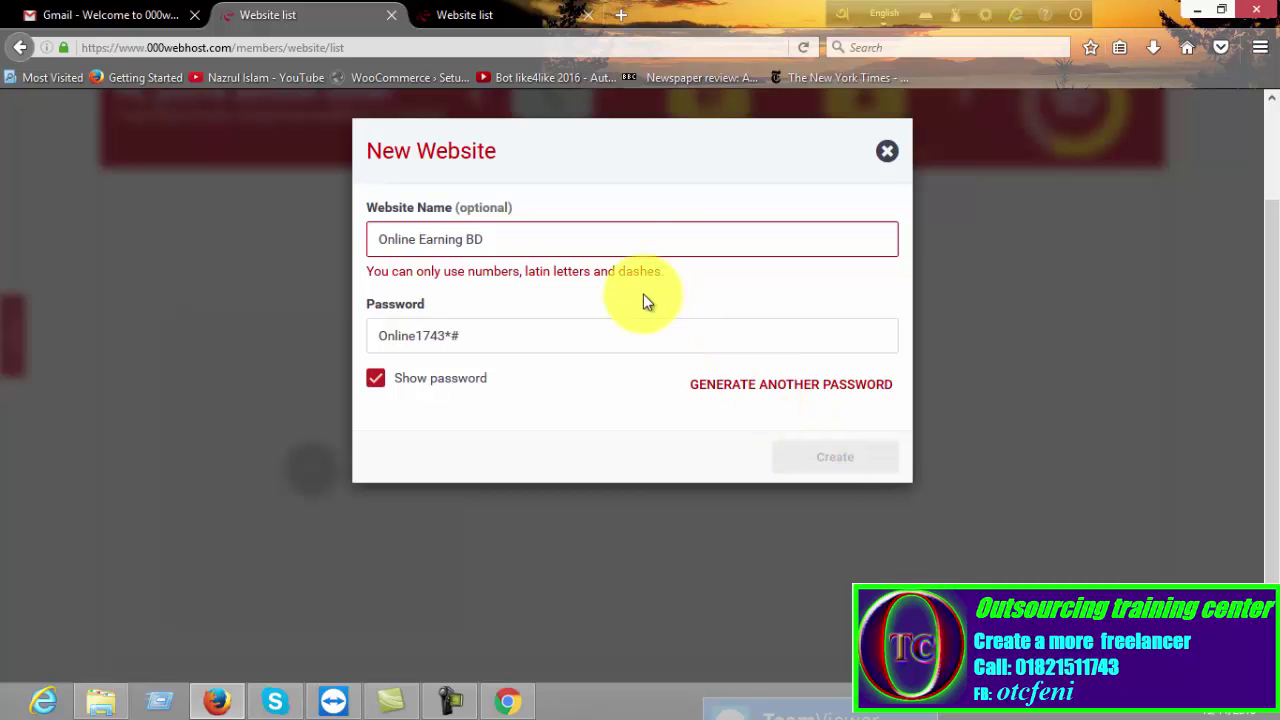
{"action": "left_click", "coordinate": [466, 239]}
{"action": "key", "text": "BackSpace"}
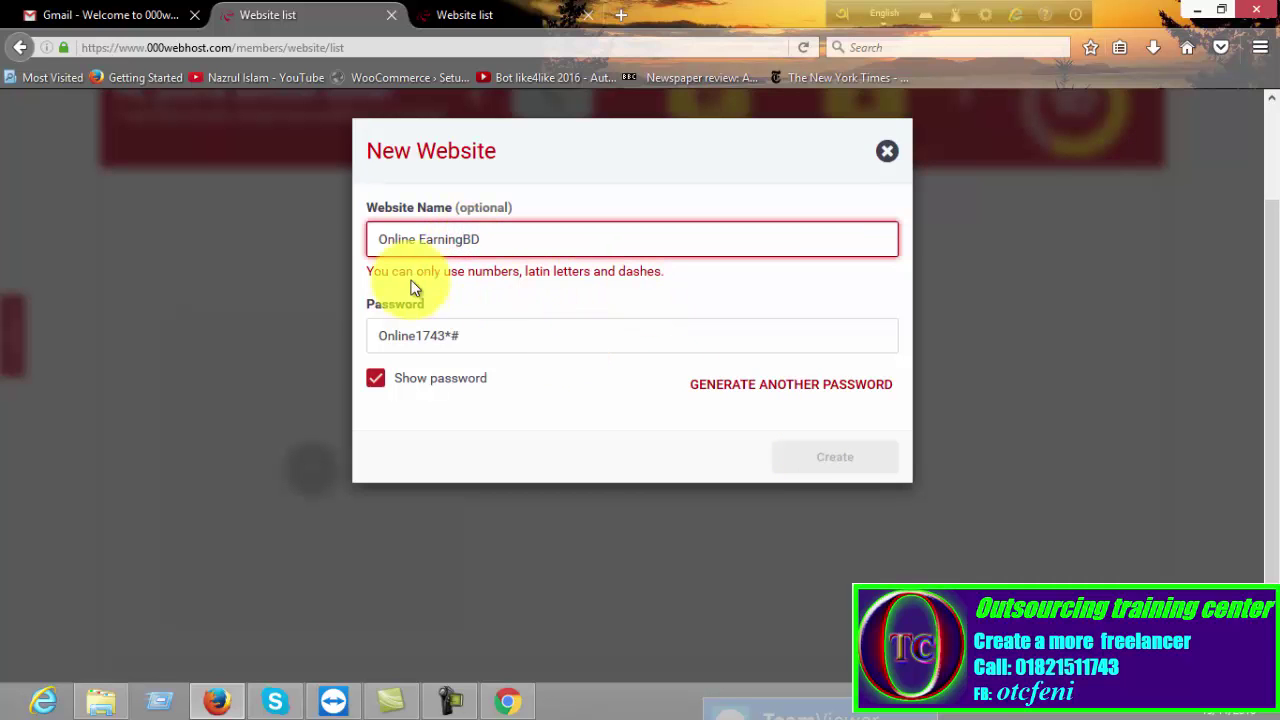
{"action": "left_click", "coordinate": [419, 239]}
{"action": "key", "text": "BackSpace"}
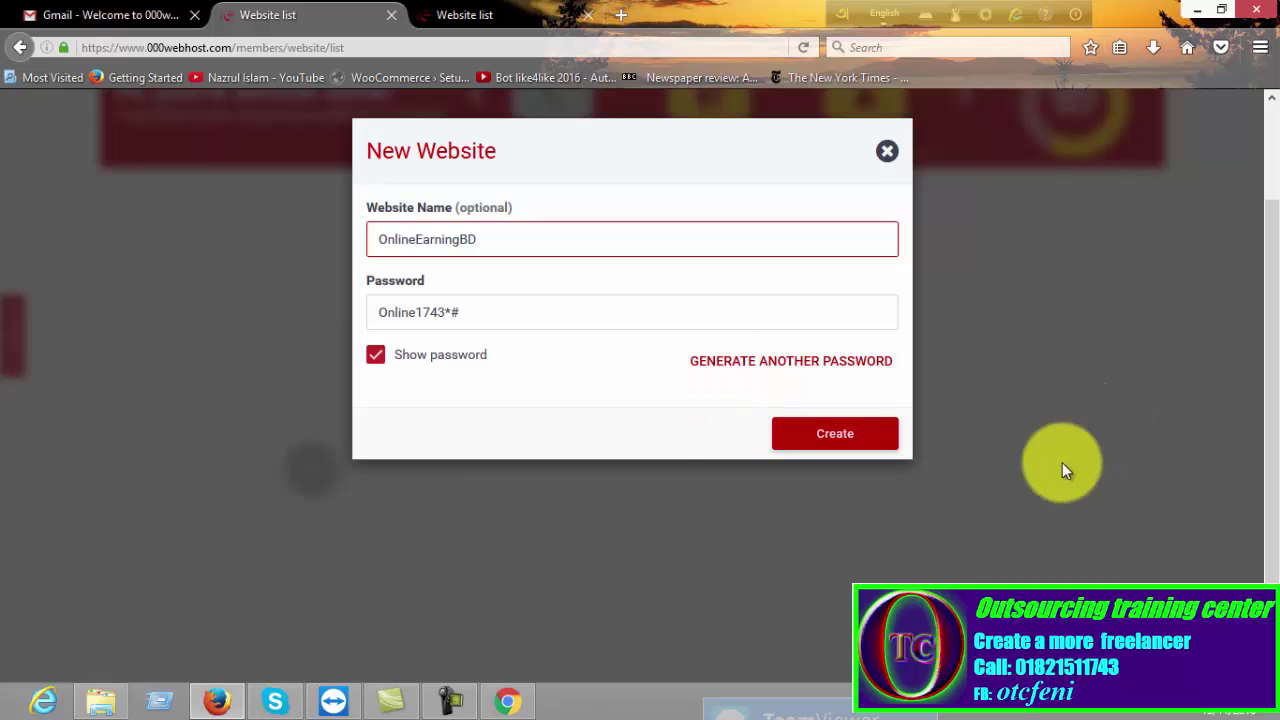
Create the onlineearningbd website and check it is listed as running
{"action": "left_click", "coordinate": [400, 243]}
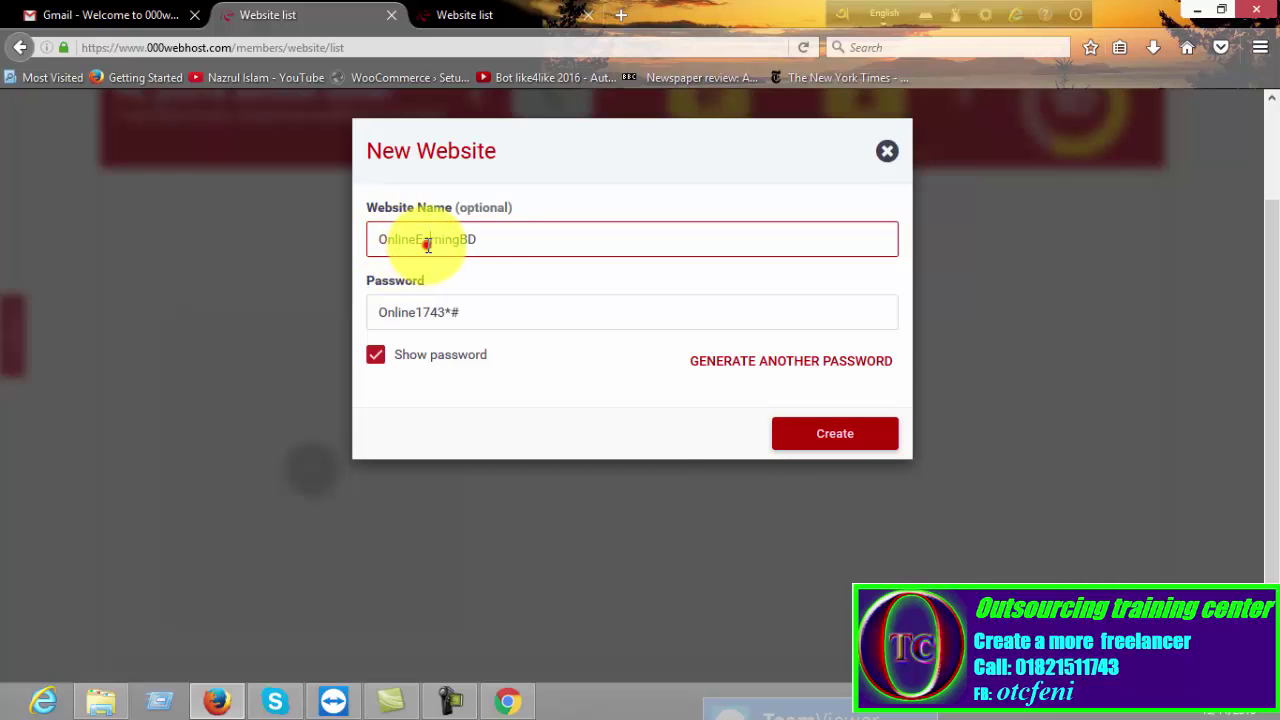
{"action": "left_click", "coordinate": [427, 240]}
{"action": "left_click", "coordinate": [813, 436]}
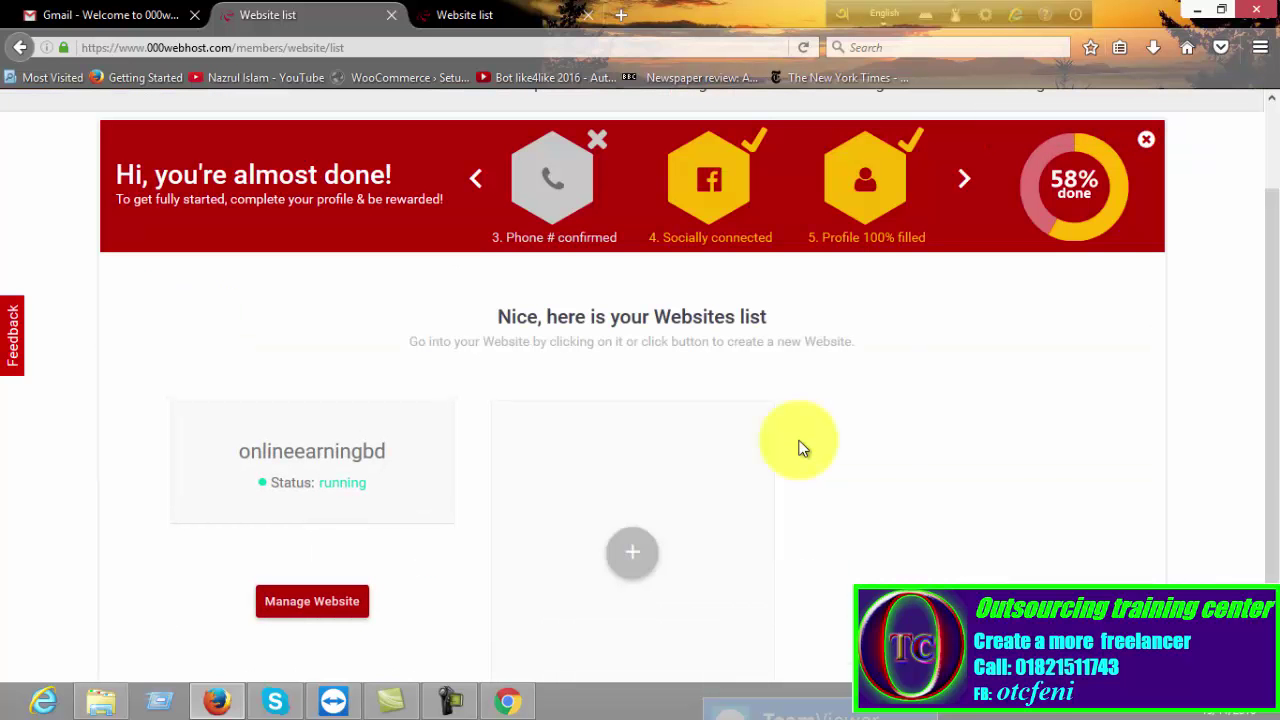
{"action": "scroll", "coordinate": [557, 595], "scroll_direction": "down", "scroll_amount": 2}
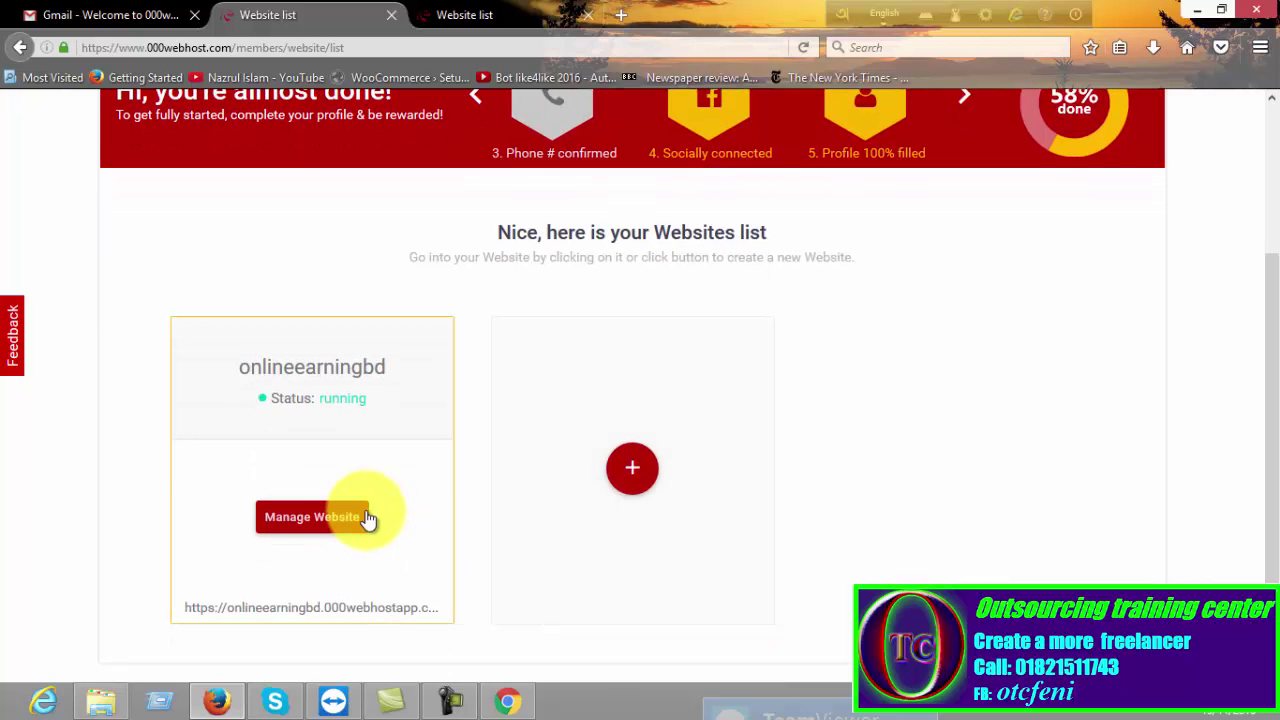
Open management of the onlineearningbd website and move the TeamViewer panel out of the way
{"action": "left_click", "coordinate": [313, 520]}
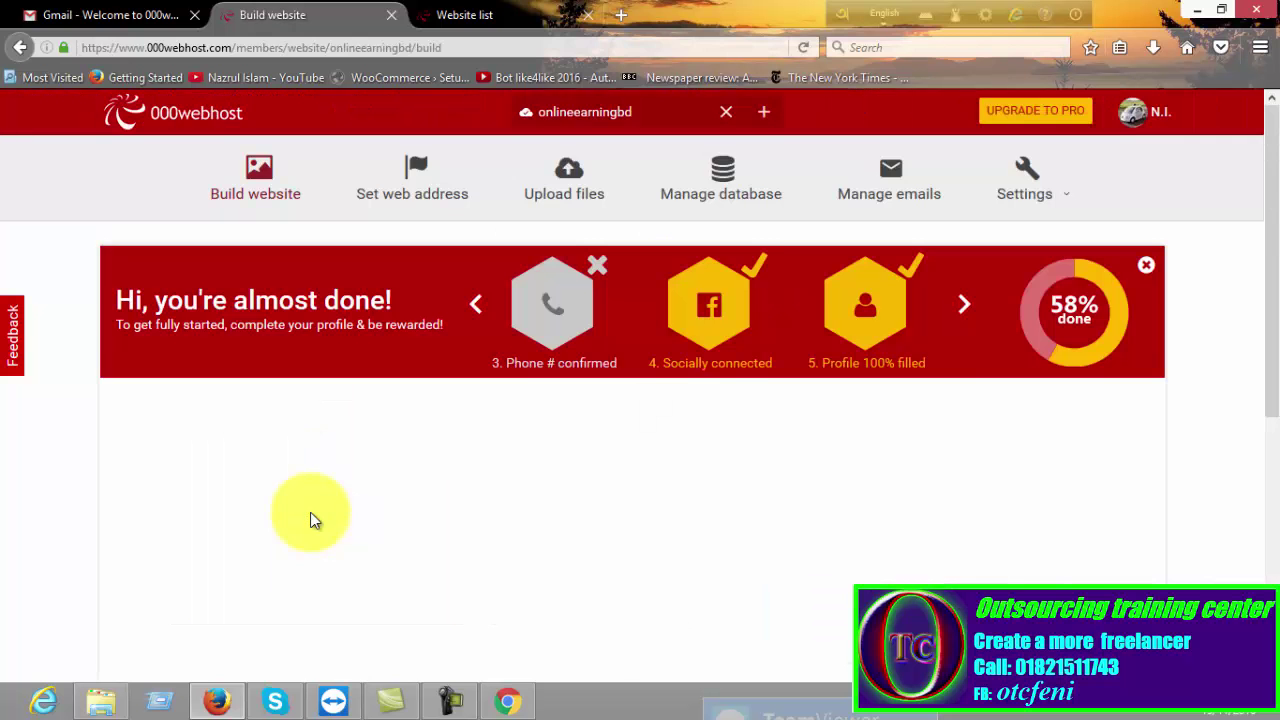
{"action": "scroll", "coordinate": [551, 529], "scroll_direction": "down", "scroll_amount": 3}
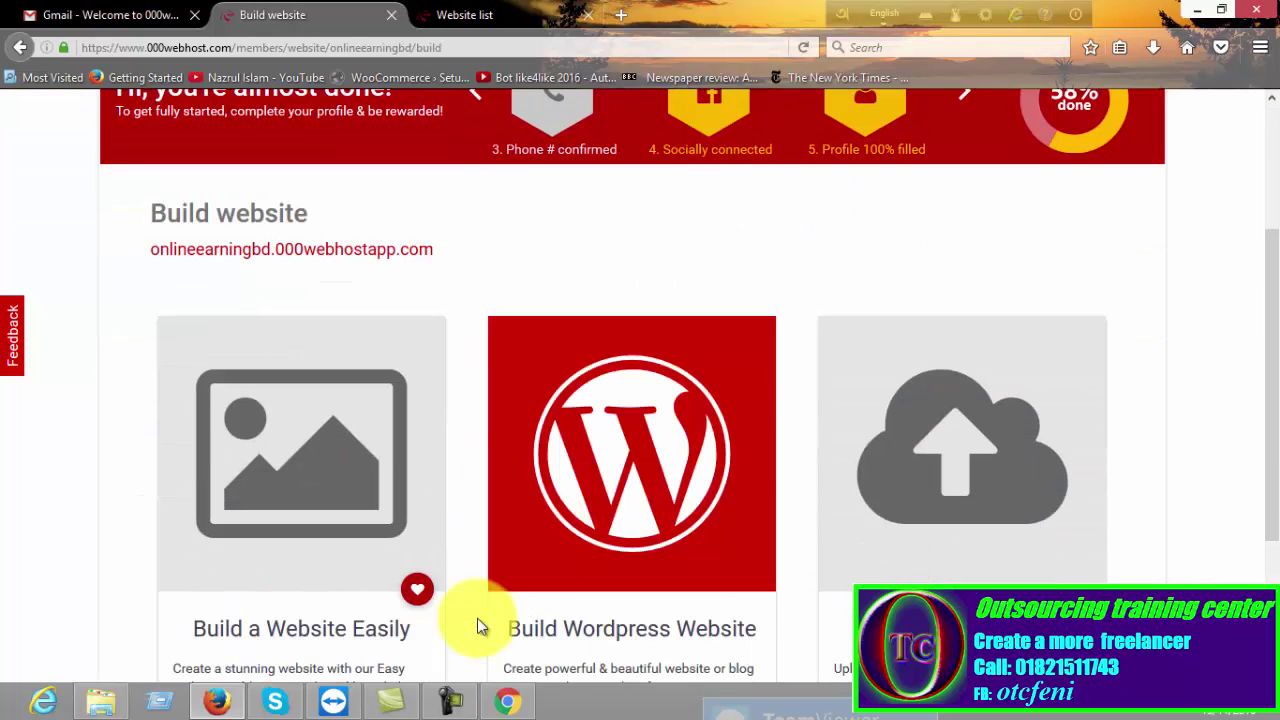
{"action": "left_click", "coordinate": [450, 705]}
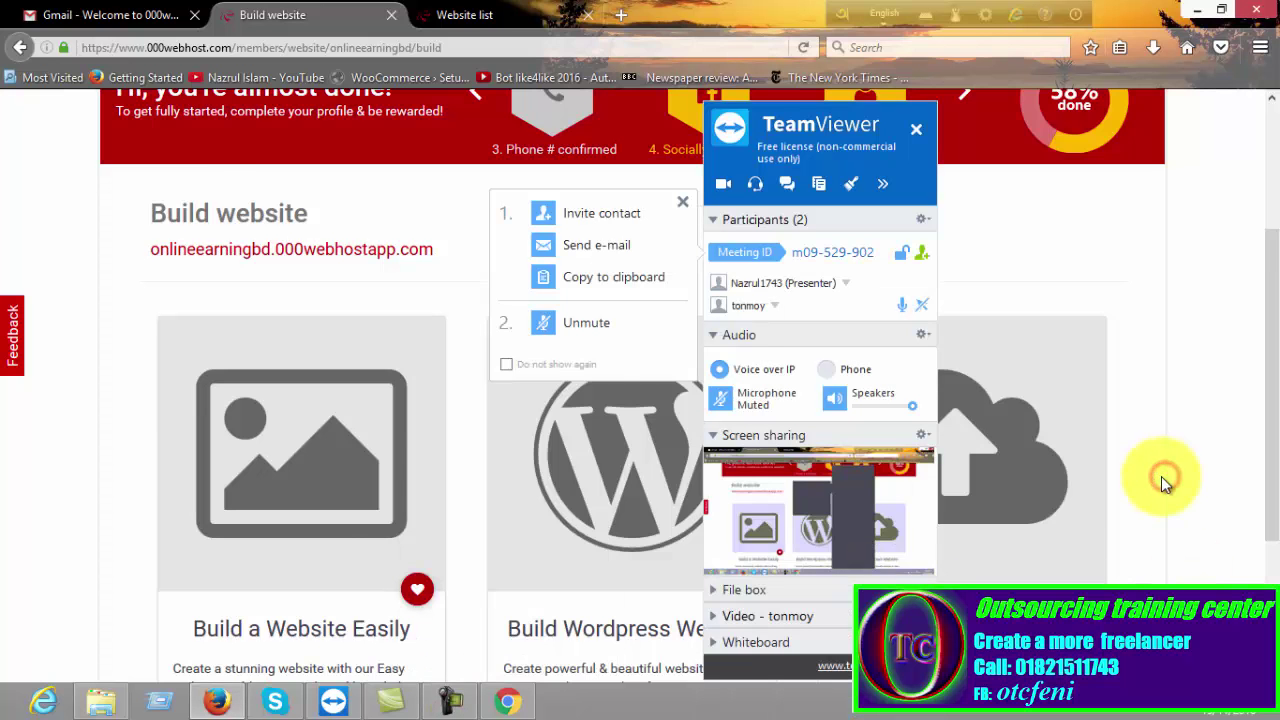
{"action": "scroll", "coordinate": [1160, 480], "scroll_direction": "down", "scroll_amount": 3}
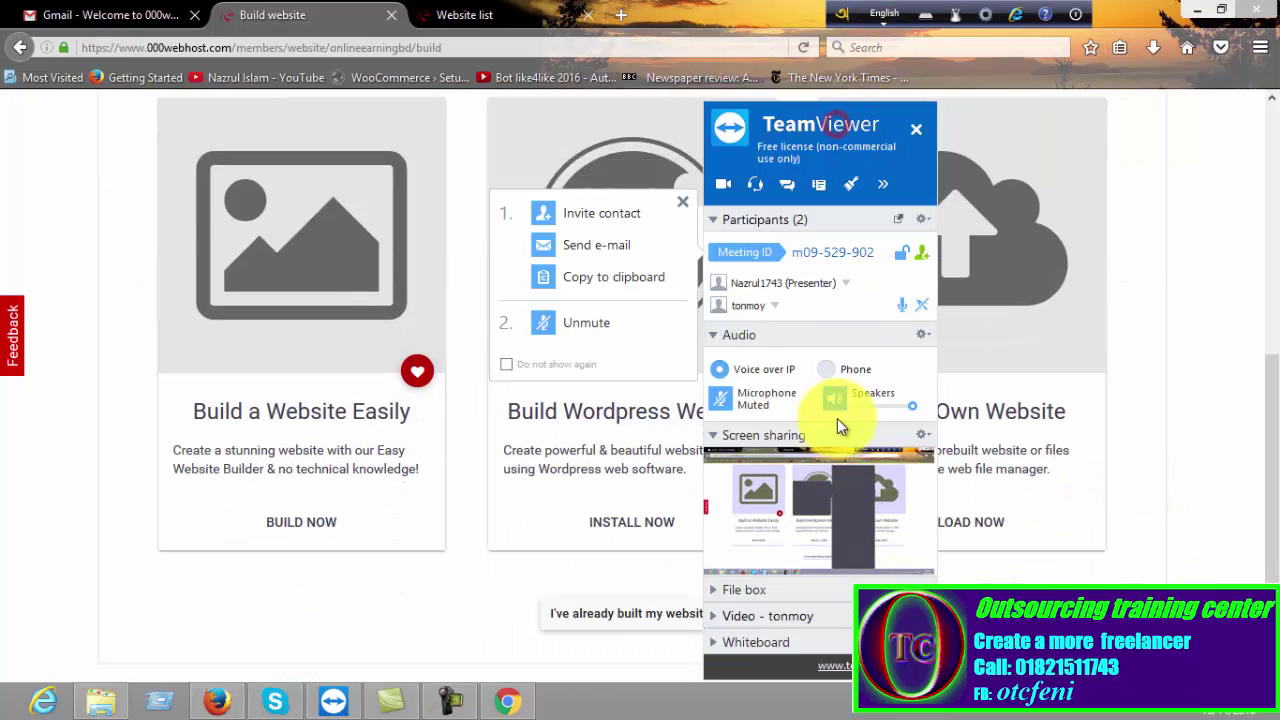
{"action": "left_click_drag", "start_coordinate": [793, 131], "coordinate": [812, 664]}
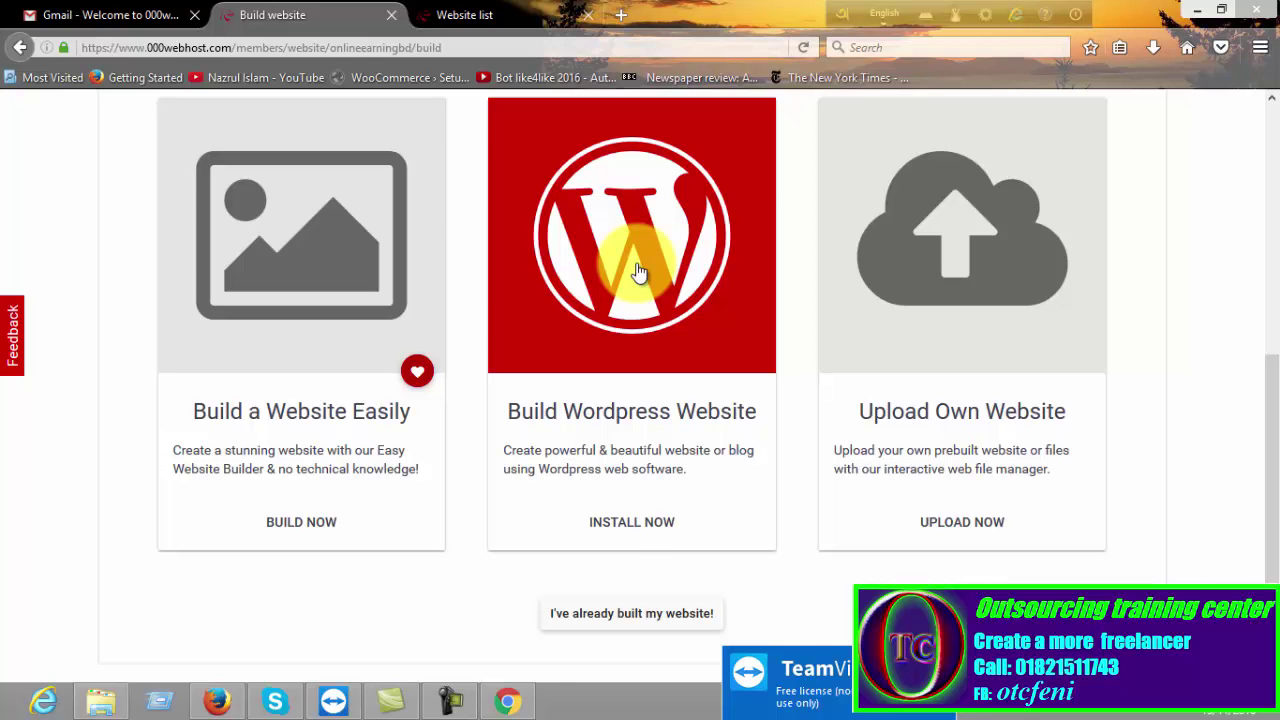
Choose WordPress and confirm installing it over the existing files
{"action": "left_click", "coordinate": [603, 518]}
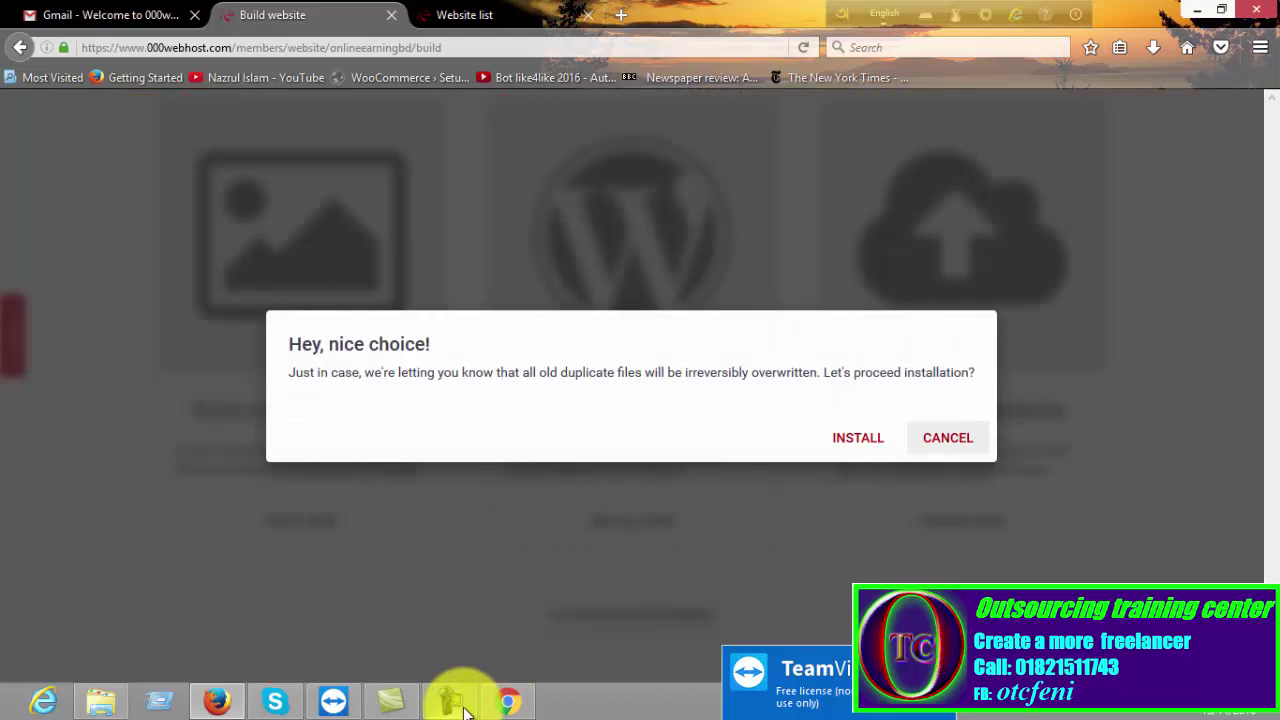
{"action": "mouse_move", "coordinate": [448, 708]}
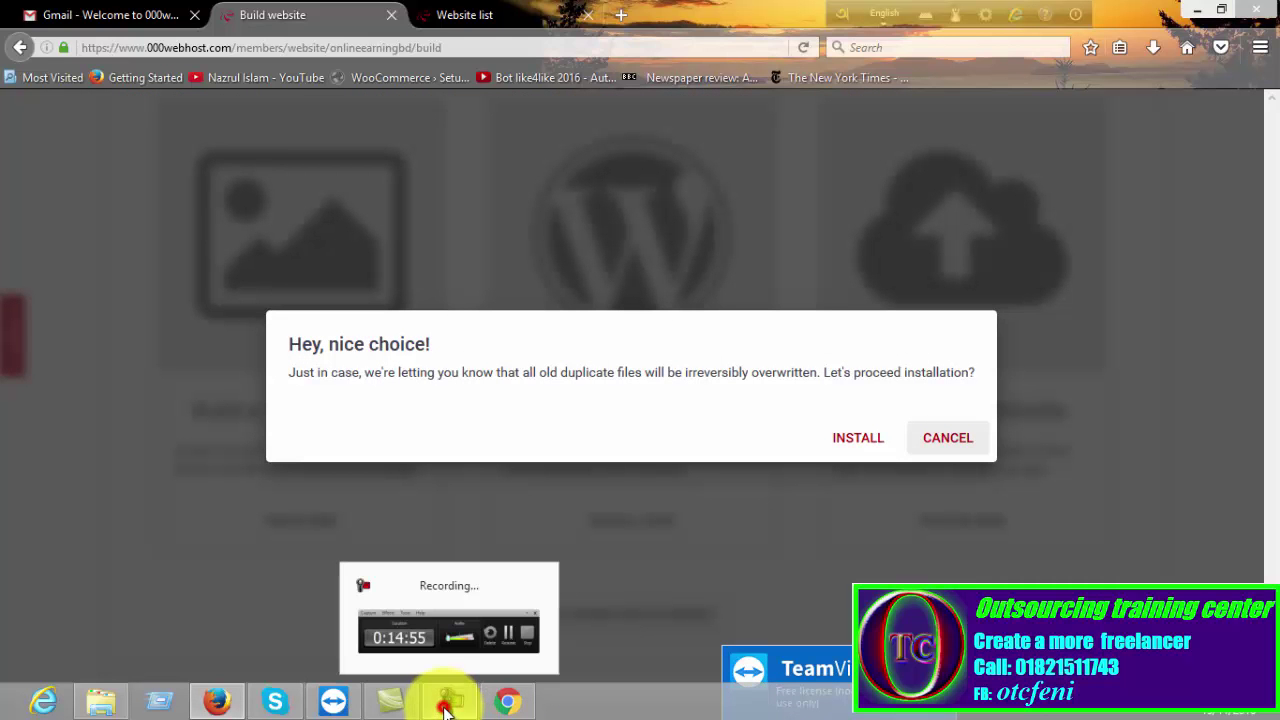
{"action": "left_click", "coordinate": [448, 708]}
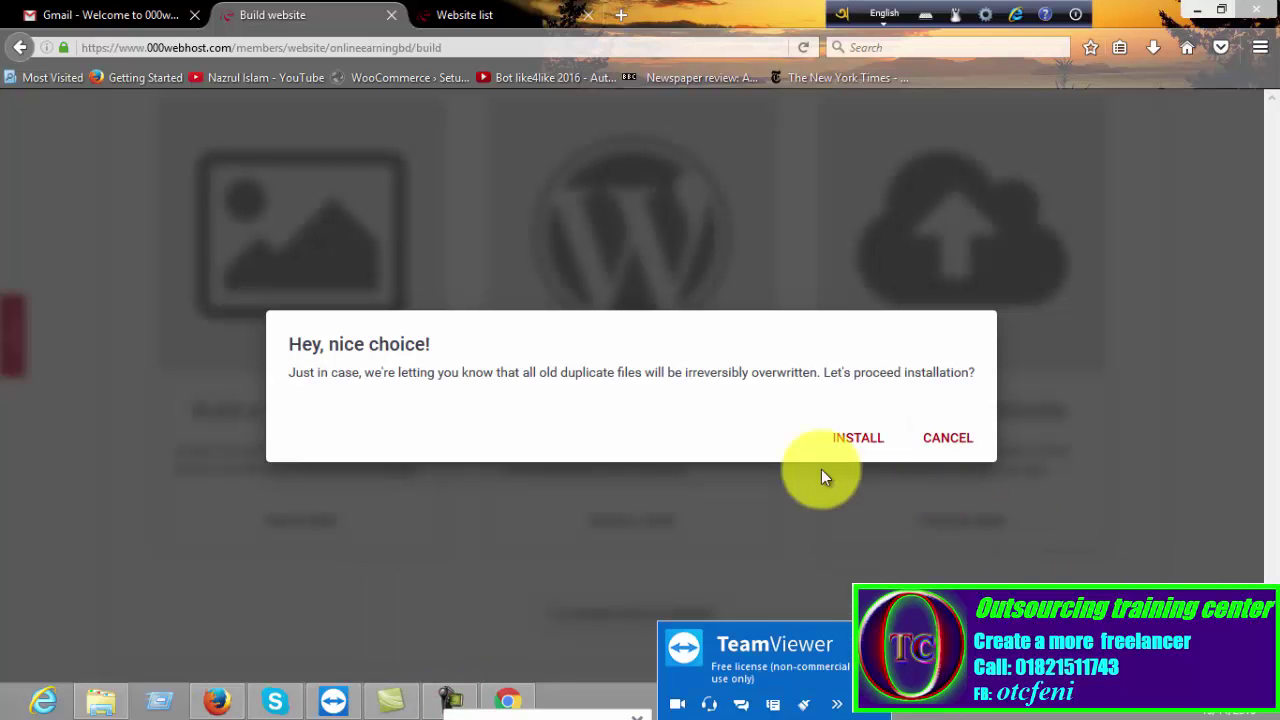
{"action": "left_click", "coordinate": [845, 440]}
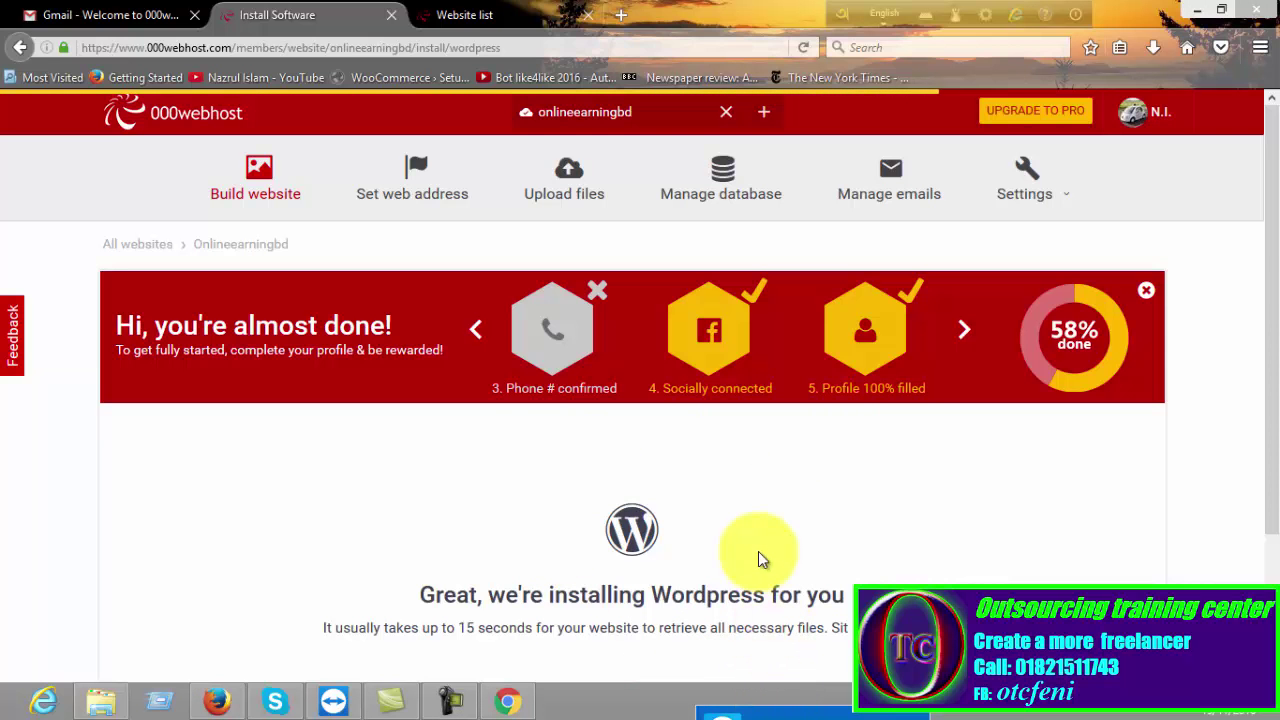
Once 000webhost says the site is ready, go to its WordPress configuration page
{"action": "left_click_drag", "start_coordinate": [1272, 258], "coordinate": [1275, 428]}
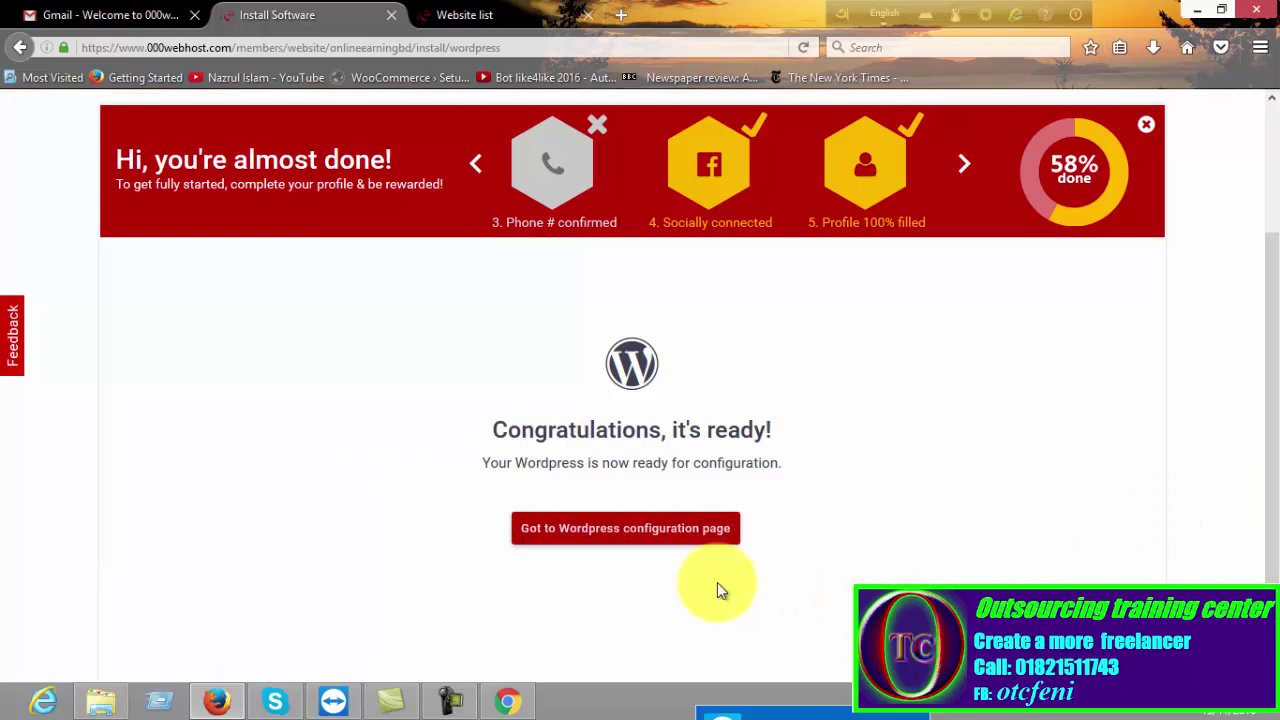
{"action": "scroll", "coordinate": [625, 543], "scroll_direction": "down", "scroll_amount": 1}
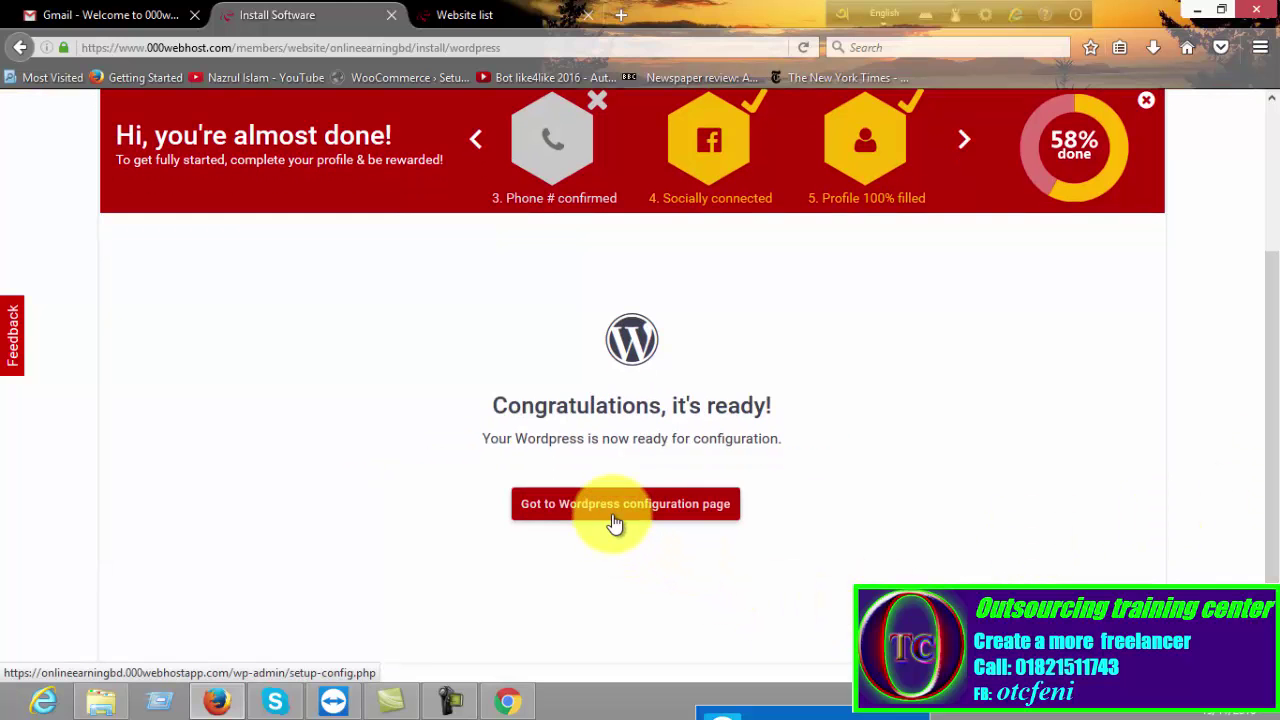
{"action": "left_click", "coordinate": [612, 515]}
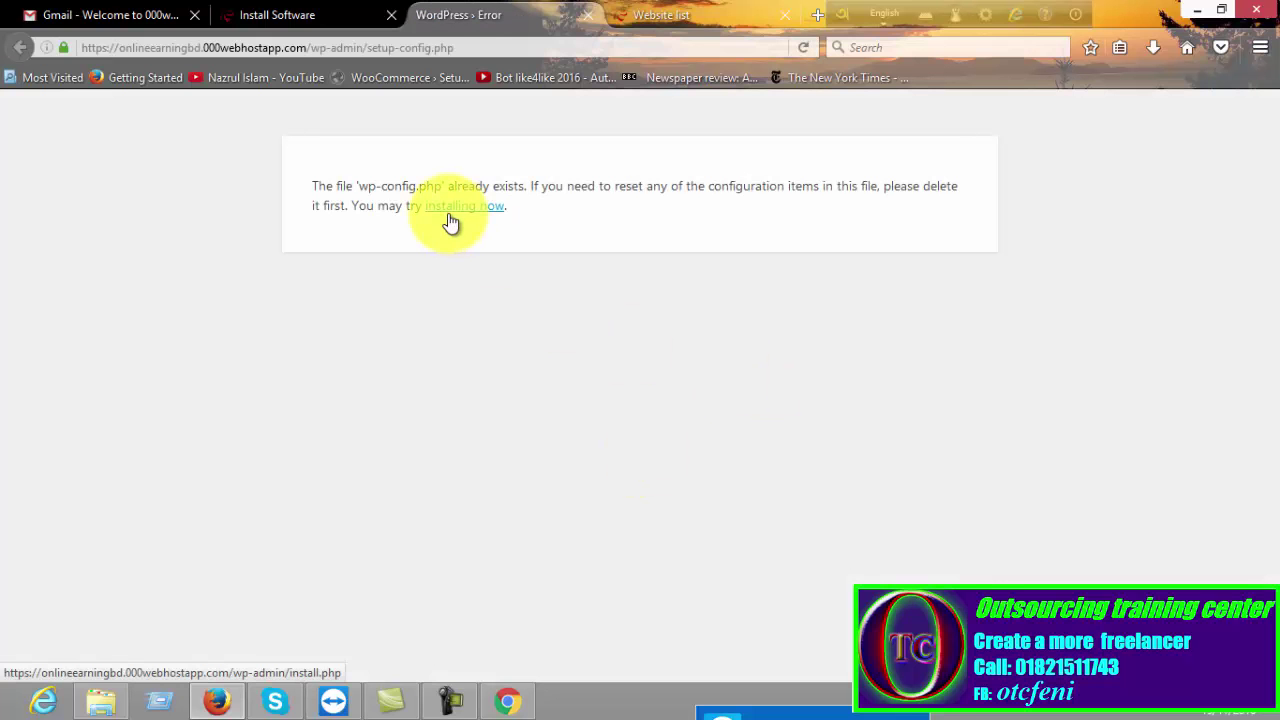
Start the WordPress installation and continue with English (United States) as the language
{"action": "left_click", "coordinate": [445, 215]}
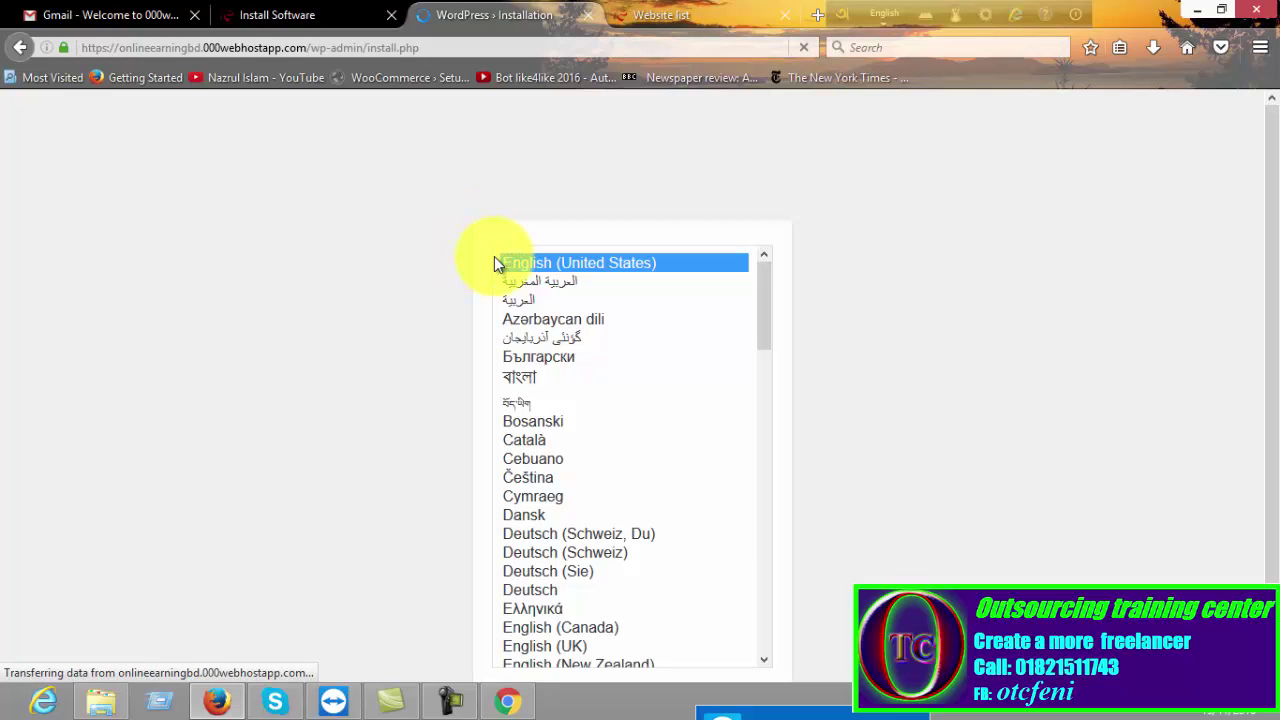
{"action": "scroll", "coordinate": [574, 428], "scroll_direction": "down", "scroll_amount": 4}
{"action": "scroll", "coordinate": [829, 346], "scroll_direction": "down", "scroll_amount": 1}
{"action": "scroll", "coordinate": [829, 348], "scroll_direction": "up", "scroll_amount": 1}
{"action": "scroll", "coordinate": [829, 346], "scroll_direction": "down", "scroll_amount": 2}
{"action": "left_click", "coordinate": [727, 617]}
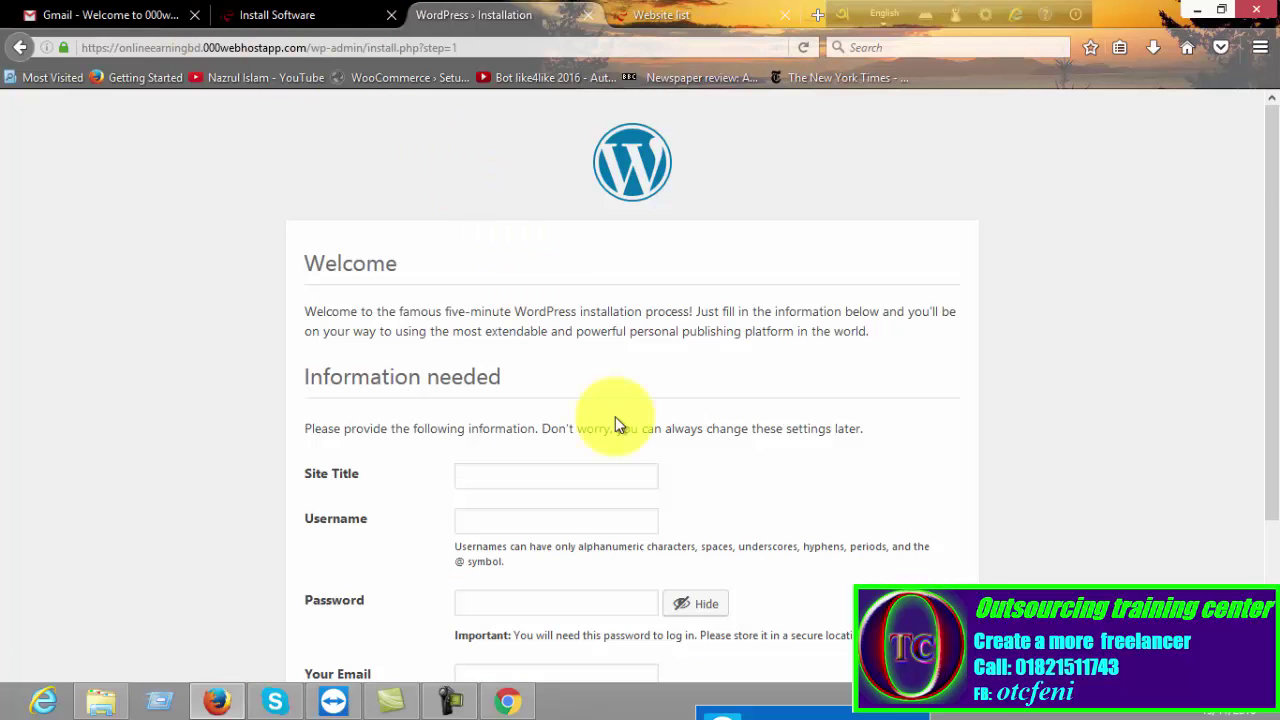
Enter 'Online Earning BD' as the site title and fill in an admin username
{"action": "type", "text": "Onl"}
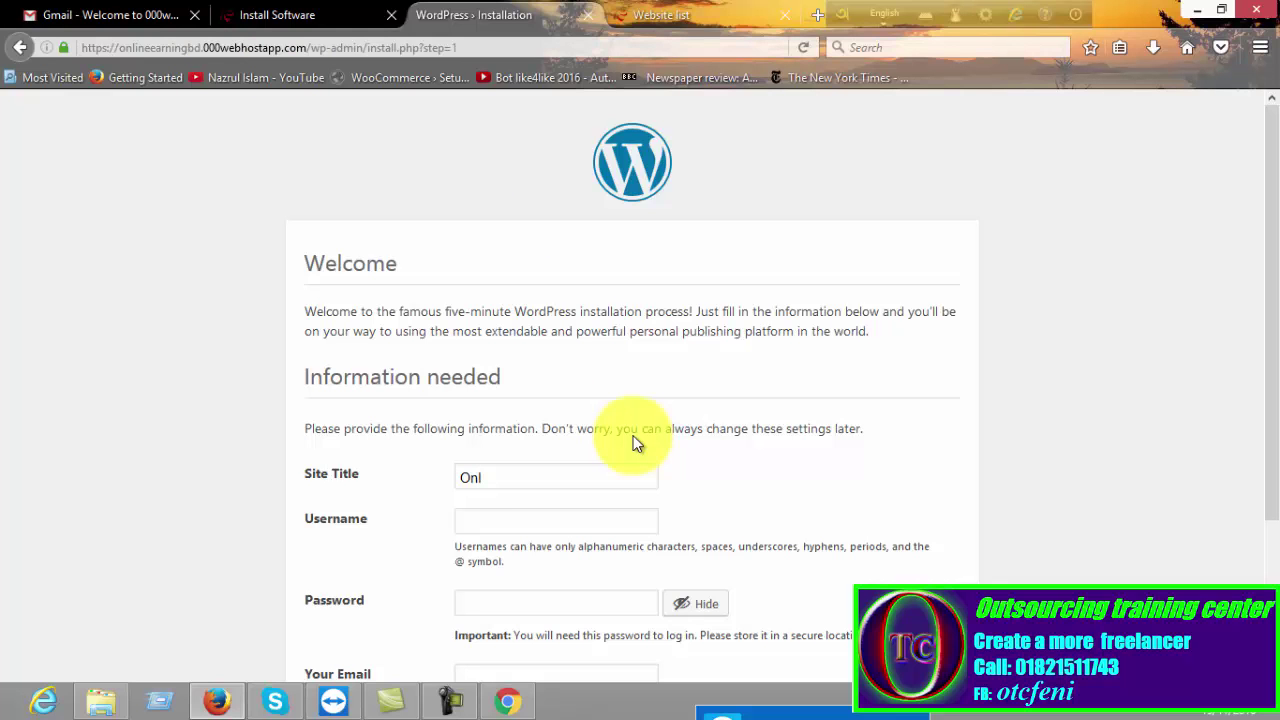
{"action": "type", "text": "ine Earning BD"}
{"action": "left_click", "coordinate": [501, 510]}
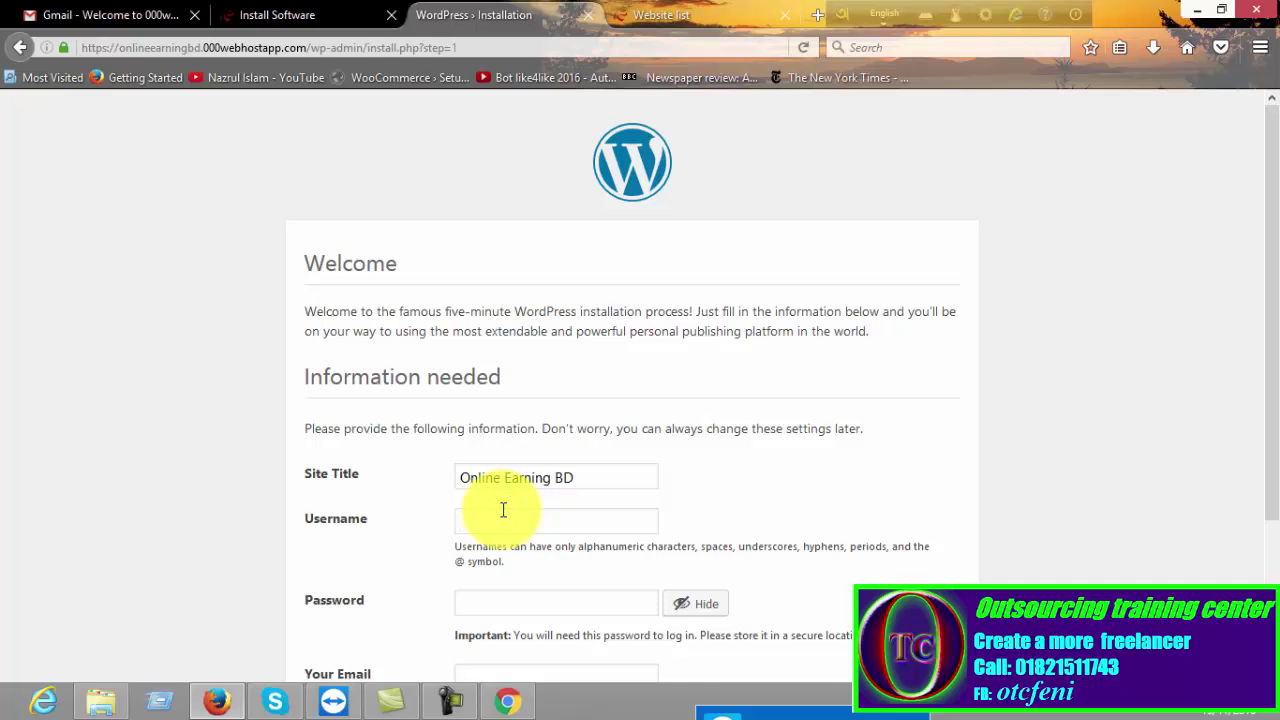
{"action": "left_click", "coordinate": [503, 513]}
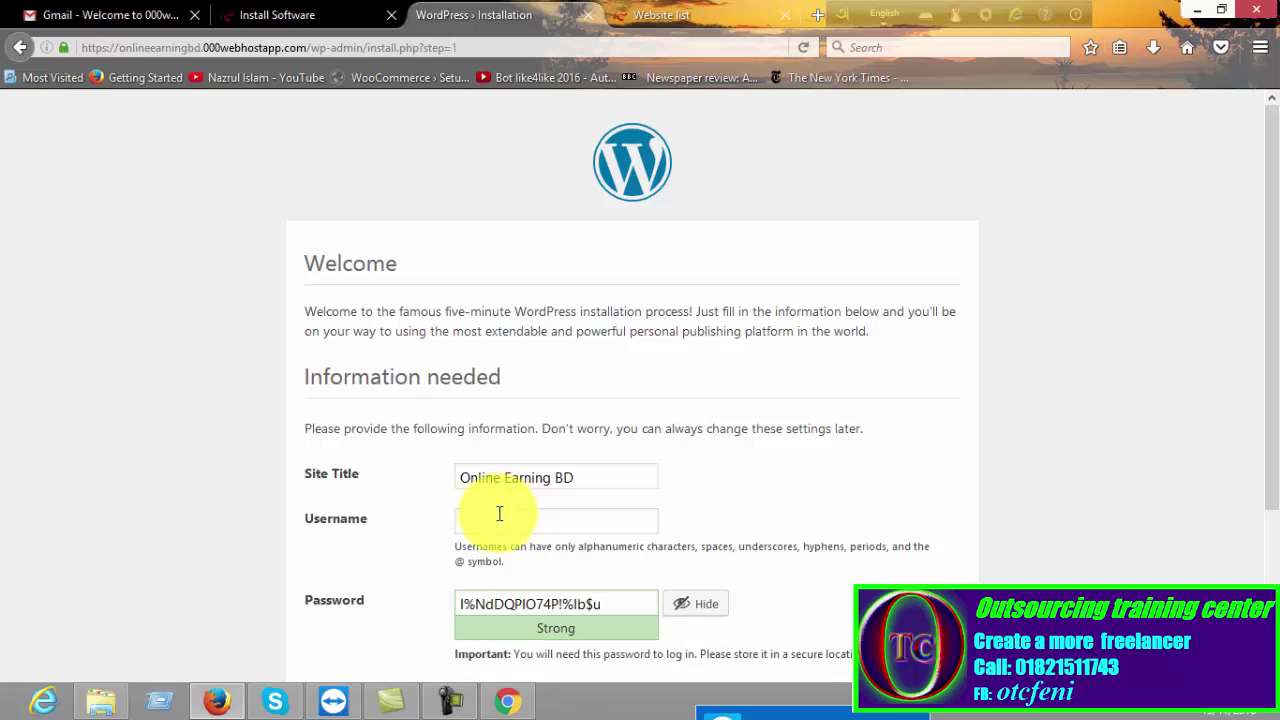
{"action": "type", "text": "otc1743"}
Replace the generated password with your own custom password
{"action": "left_click", "coordinate": [625, 604]}
{"action": "left_click_drag", "start_coordinate": [625, 604], "coordinate": [452, 609]}
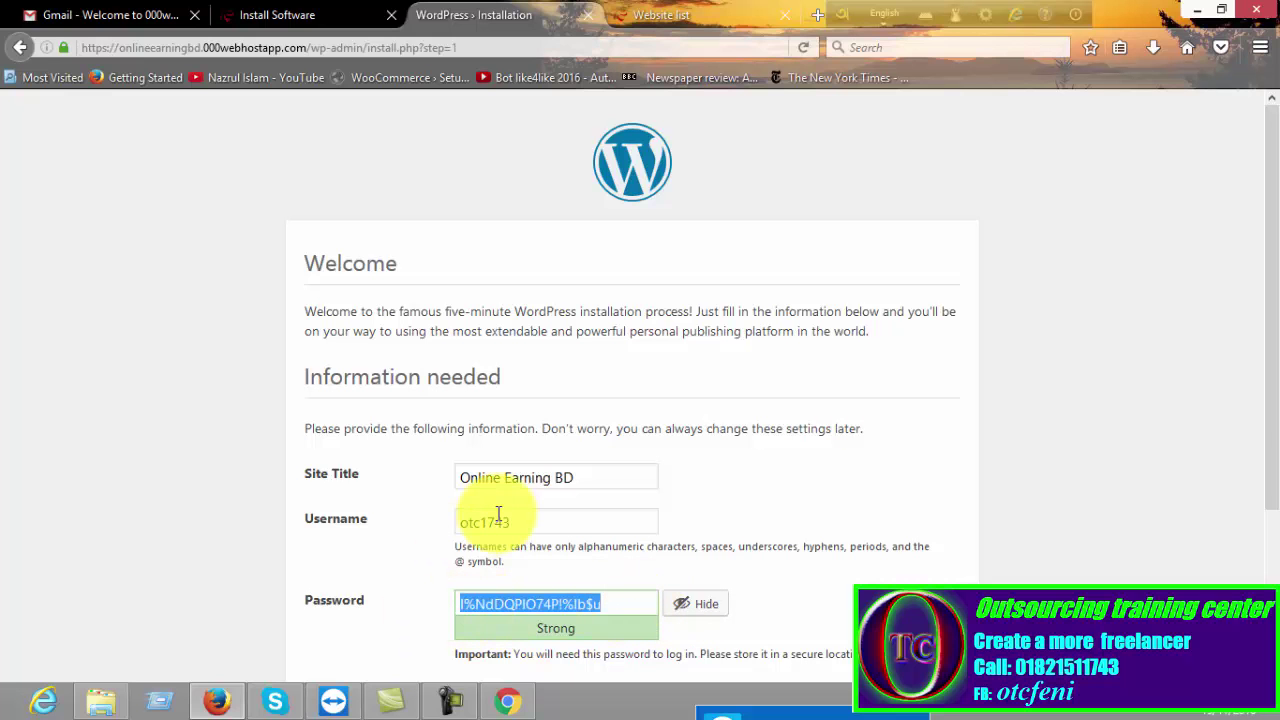
{"action": "left_click", "coordinate": [687, 602]}
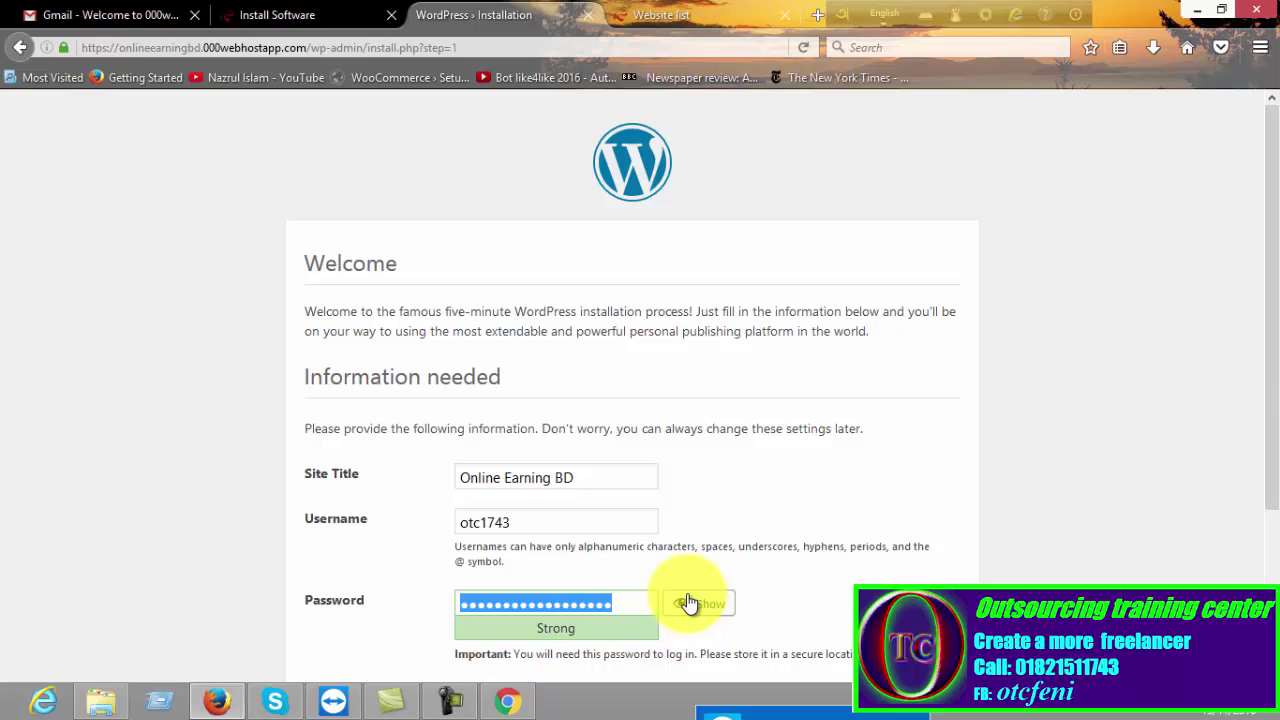
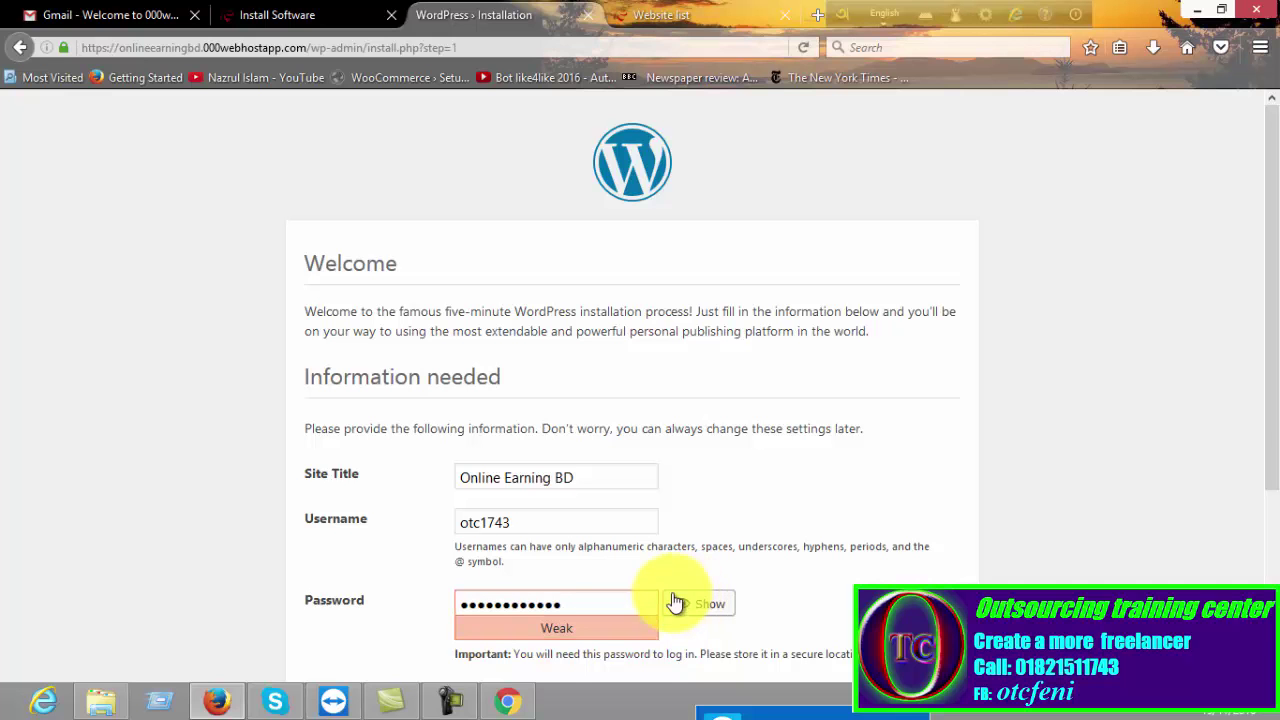
{"action": "scroll", "coordinate": [572, 540], "scroll_direction": "down", "scroll_amount": 2}
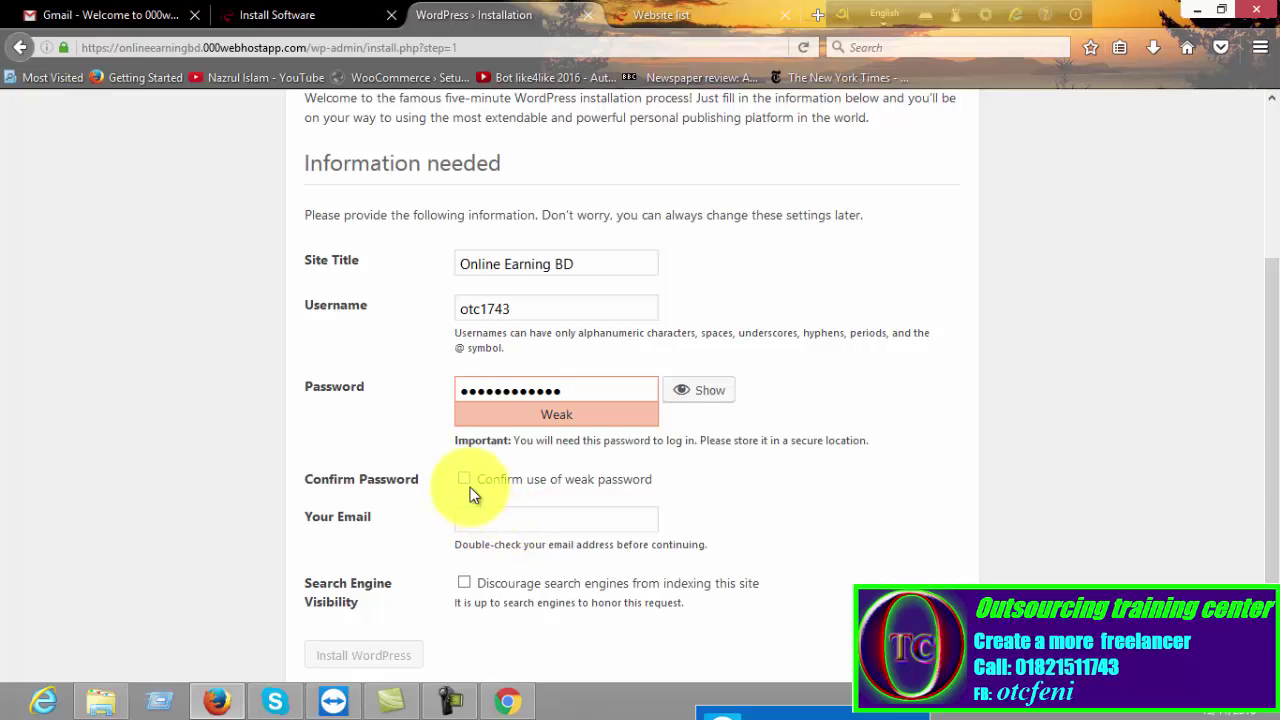
{"action": "left_click", "coordinate": [470, 517]}
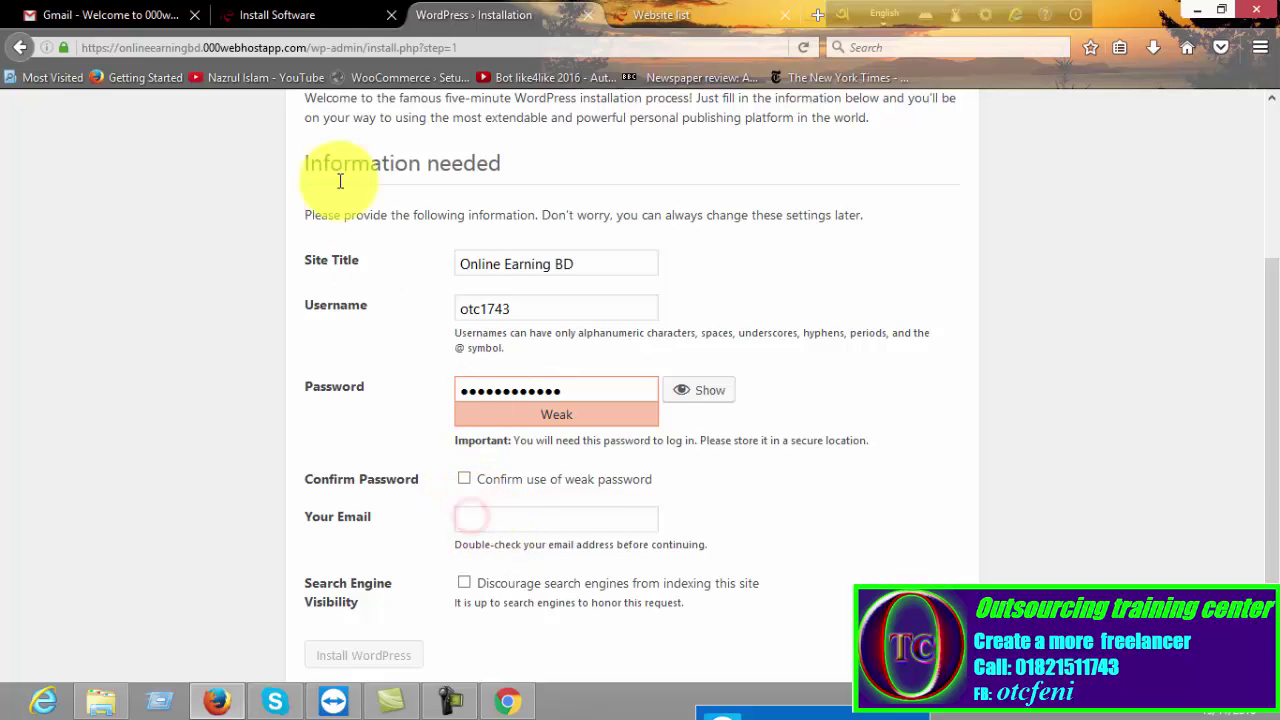
Copy the account e-mail address from the 000webhost verification email in Gmail, then return to the installer
{"action": "left_click", "coordinate": [115, 14]}
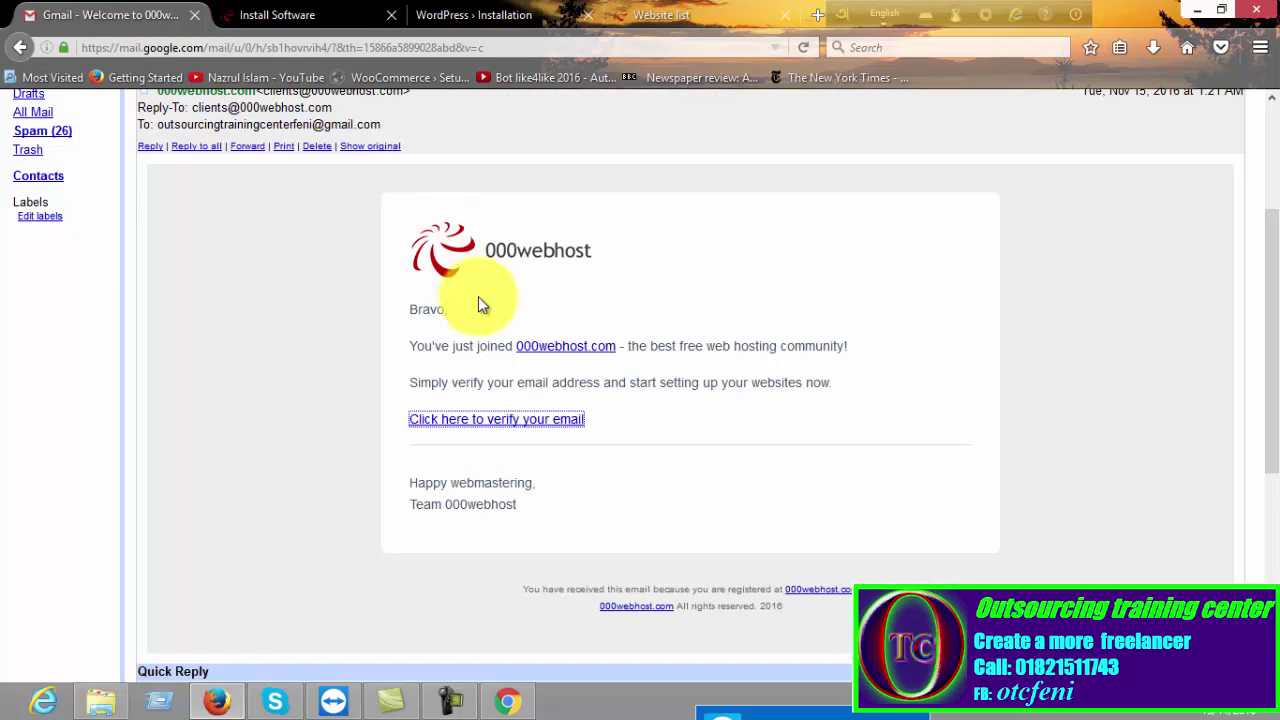
{"action": "scroll", "coordinate": [767, 140], "scroll_direction": "up", "scroll_amount": 3}
{"action": "left_click_drag", "start_coordinate": [795, 104], "coordinate": [1050, 103]}
{"action": "key", "text": "ctrl+c"}
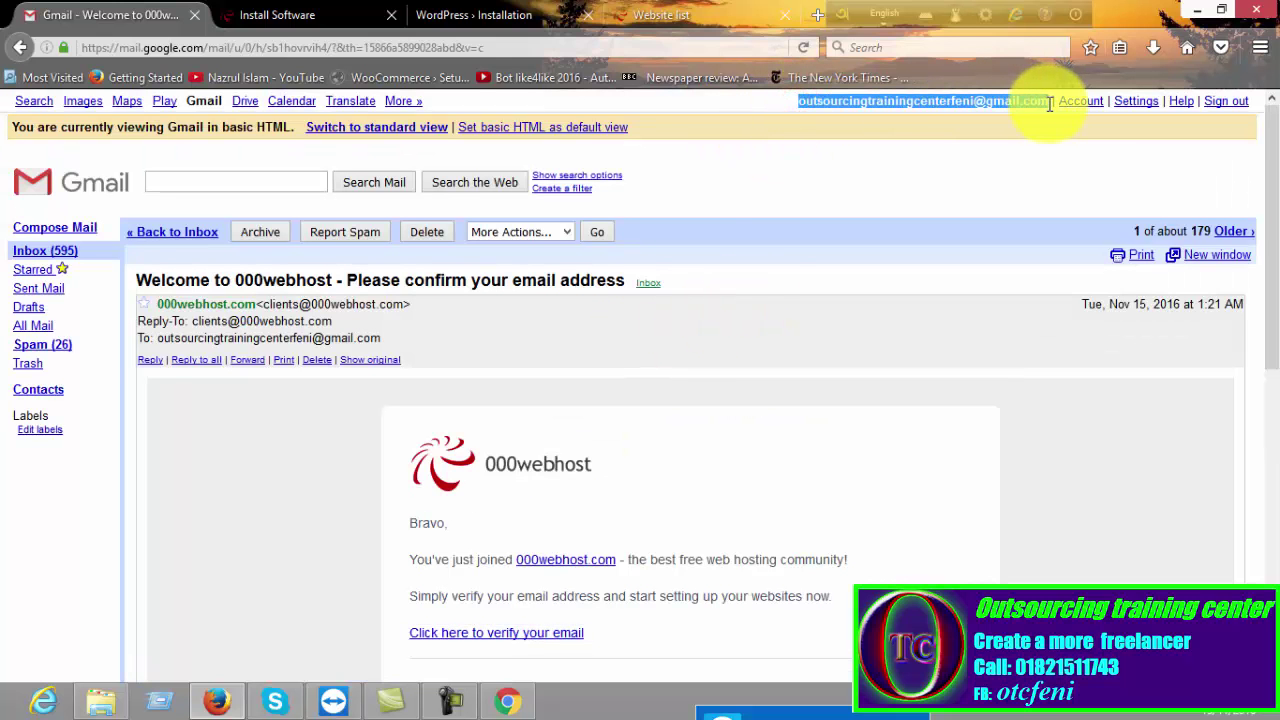
{"action": "left_click", "coordinate": [335, 15]}
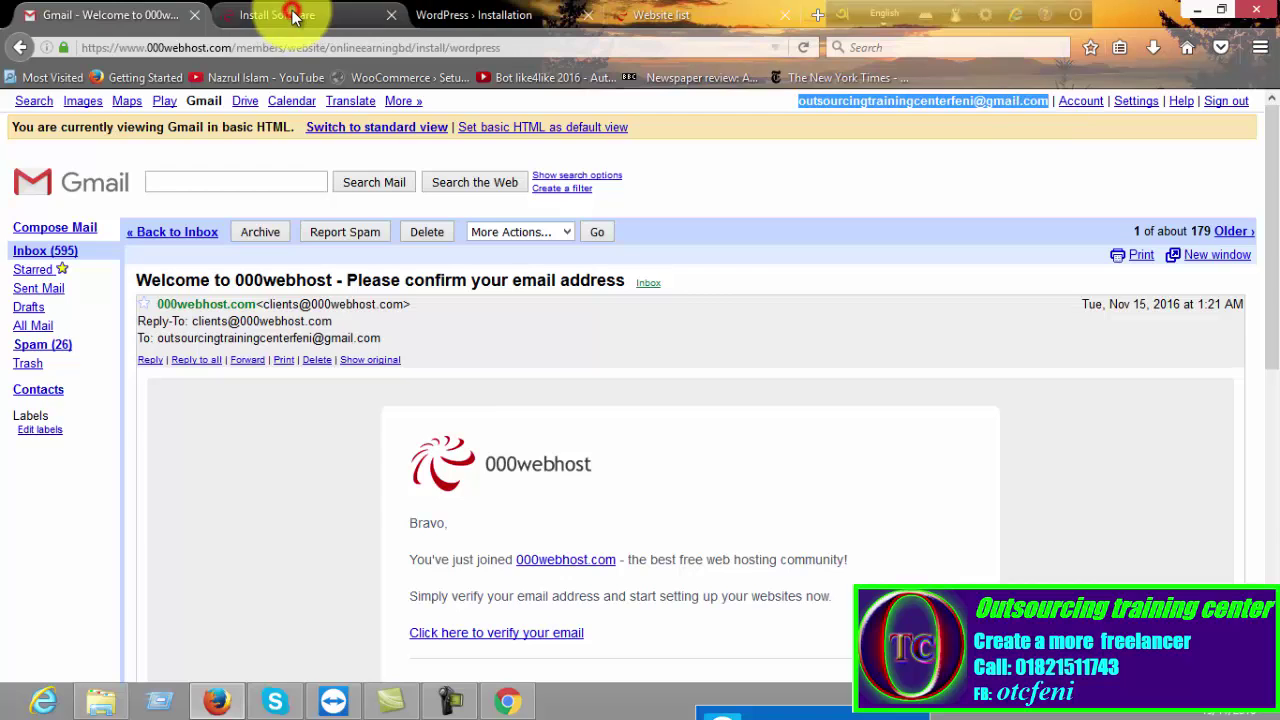
{"action": "left_click", "coordinate": [453, 15]}
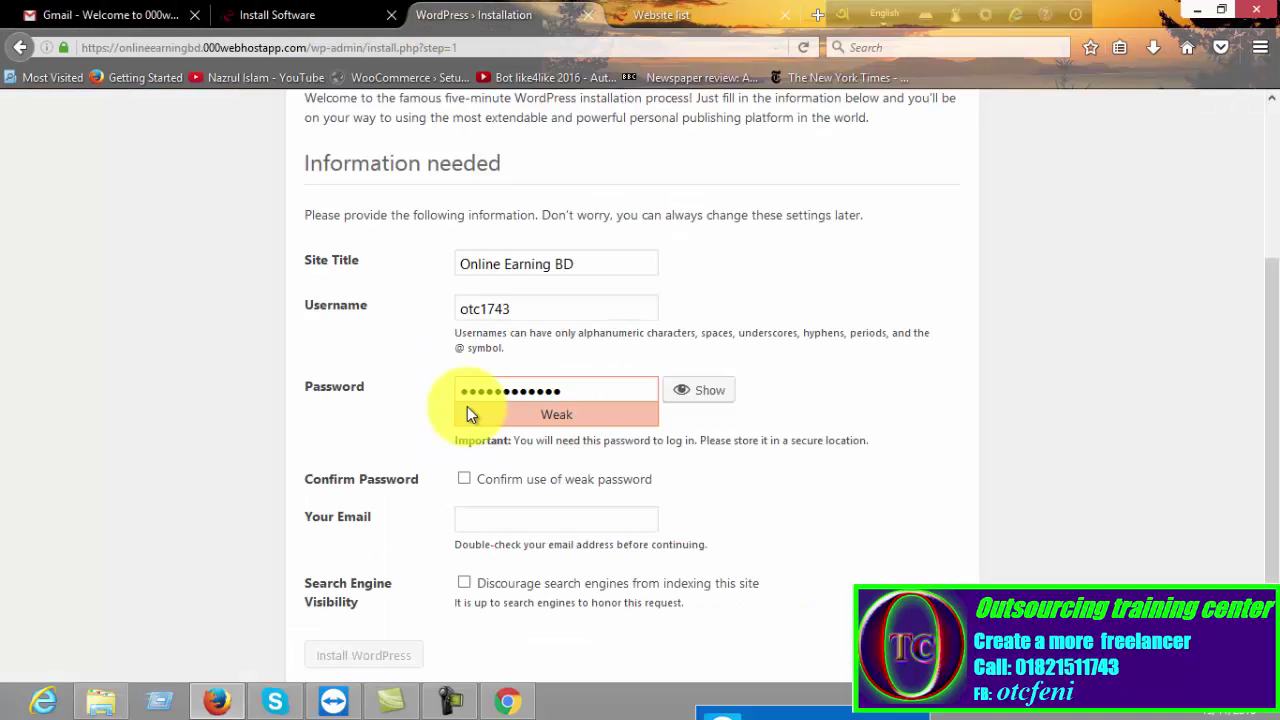
Paste the account e-mail, tick 'Discourage search engines from indexing this site' and confirm the weak password
{"action": "left_click", "coordinate": [575, 521]}
{"action": "key", "text": "ctrl+v"}
{"action": "scroll", "coordinate": [567, 537], "scroll_direction": "down", "scroll_amount": 1}
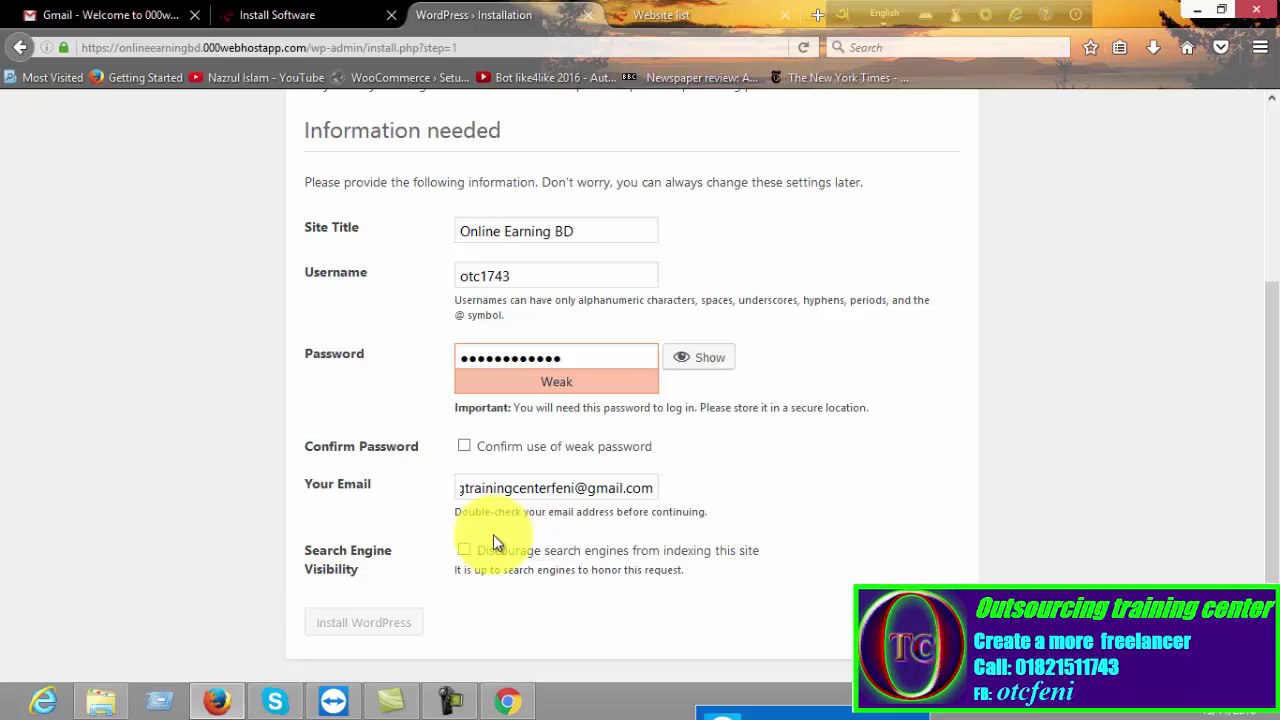
{"action": "left_click", "coordinate": [464, 551]}
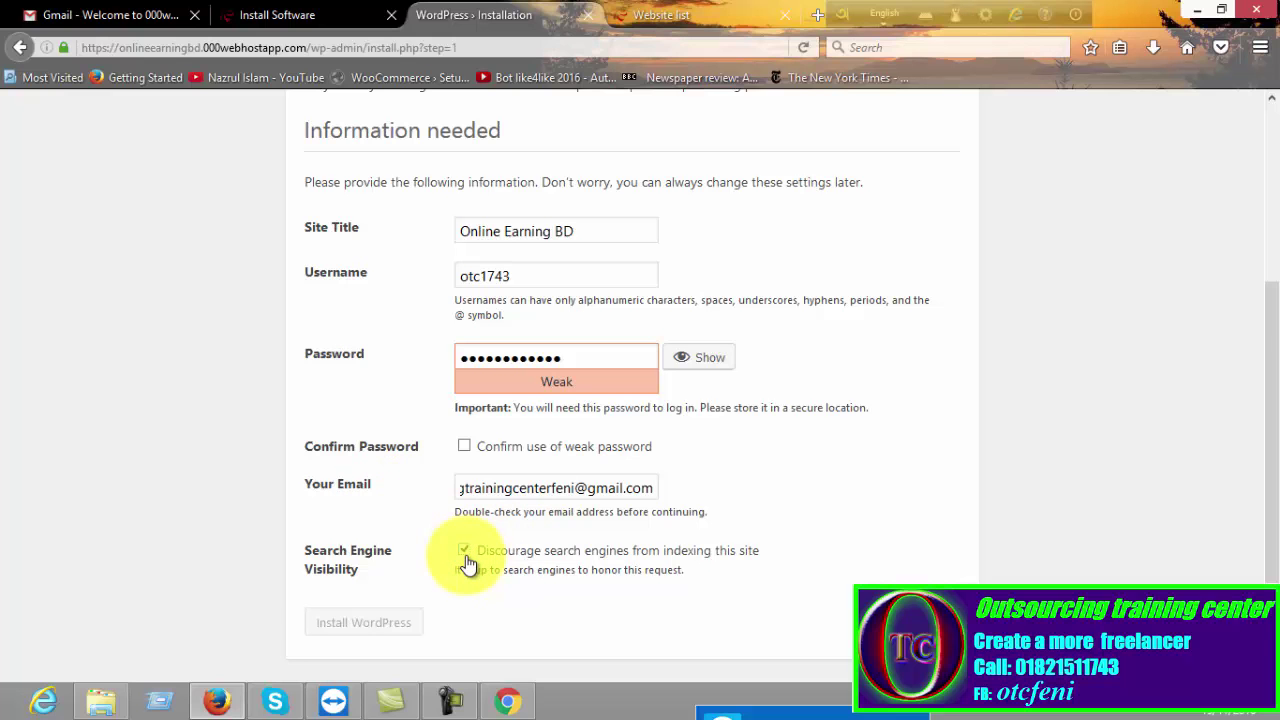
{"action": "left_click", "coordinate": [463, 446]}
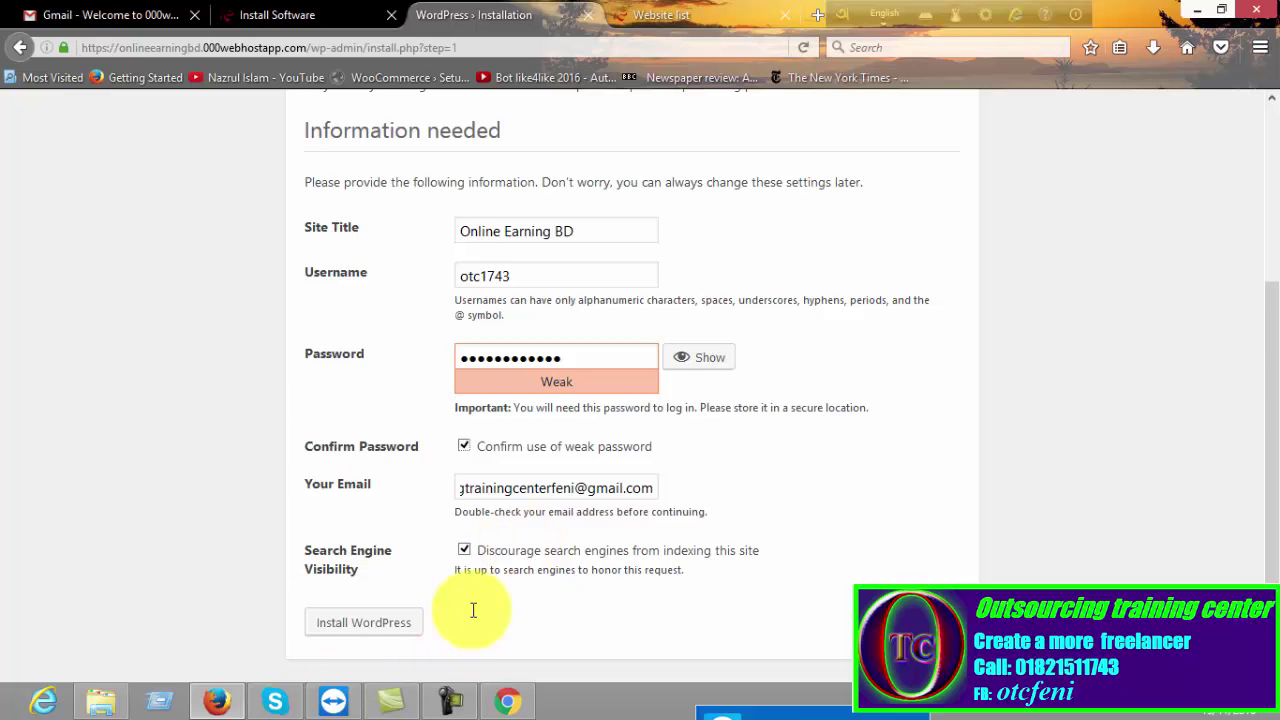
Install WordPress, let Firefox remember the new login, and open the site's login page
{"action": "left_click", "coordinate": [385, 626]}
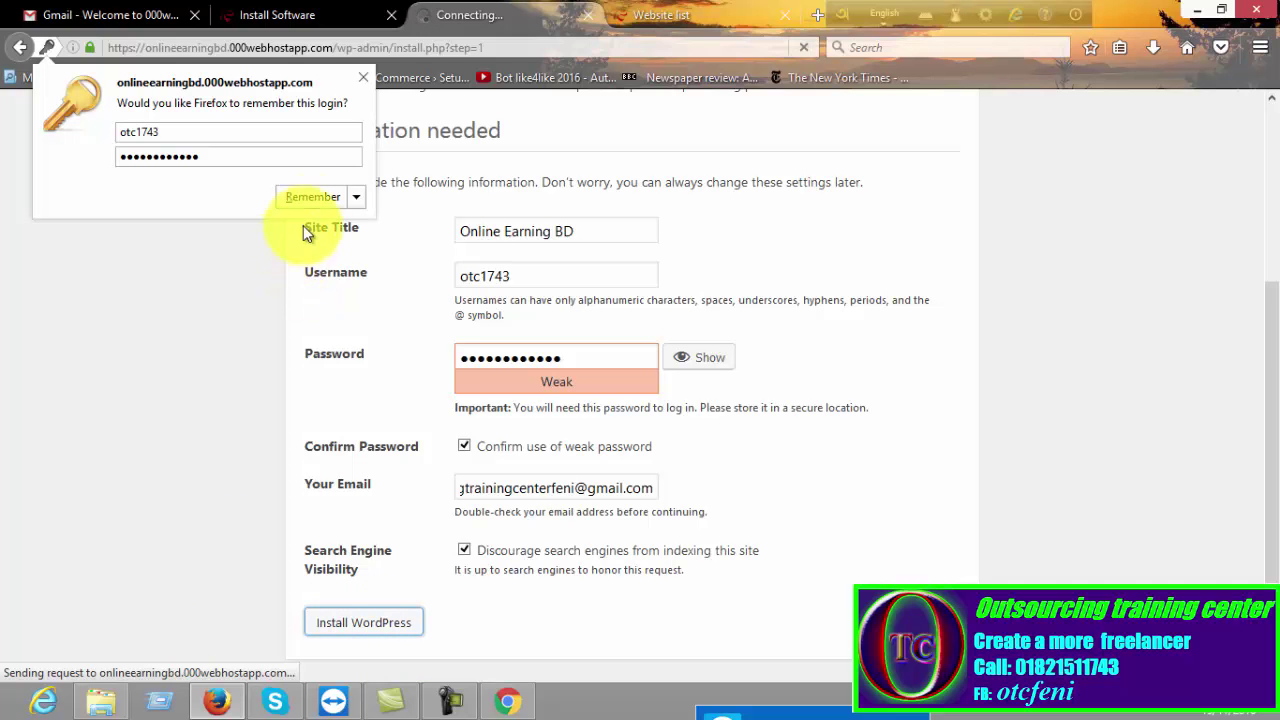
{"action": "left_click", "coordinate": [310, 197]}
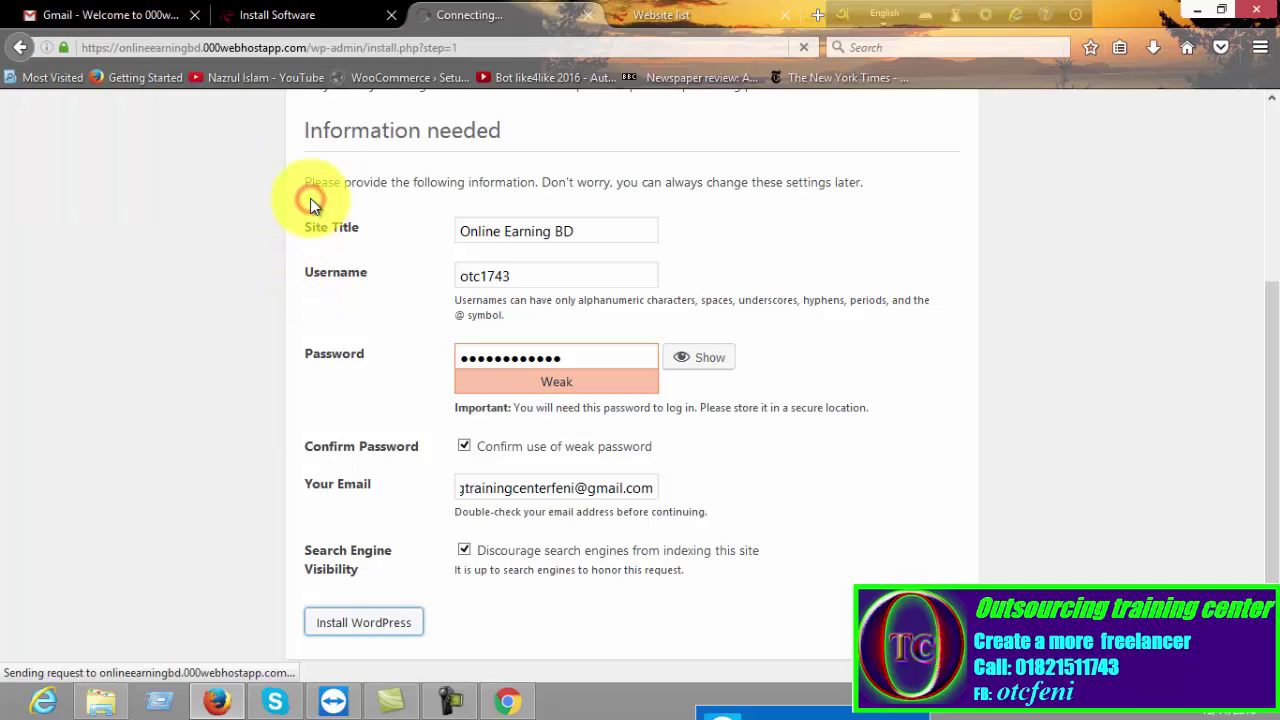
{"action": "scroll", "coordinate": [590, 458], "scroll_direction": "up", "scroll_amount": 5}
{"action": "scroll", "coordinate": [590, 458], "scroll_direction": "down", "scroll_amount": 5}
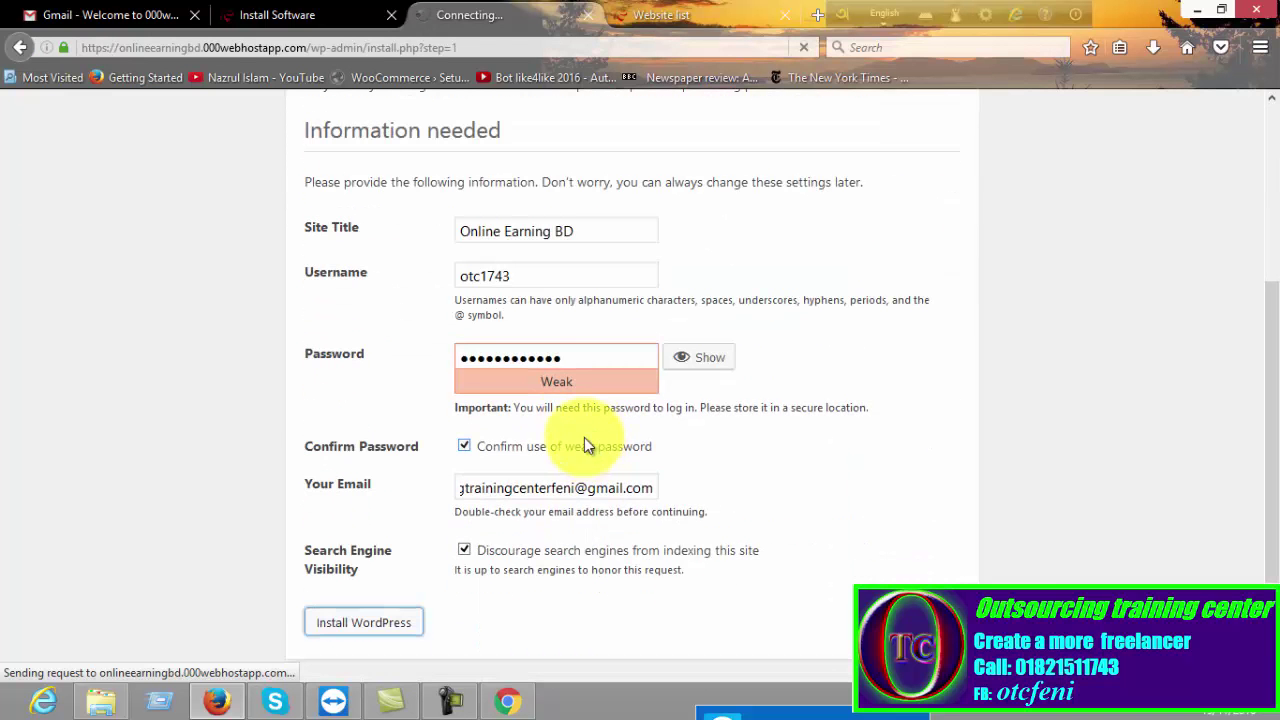
{"action": "left_click", "coordinate": [449, 700]}
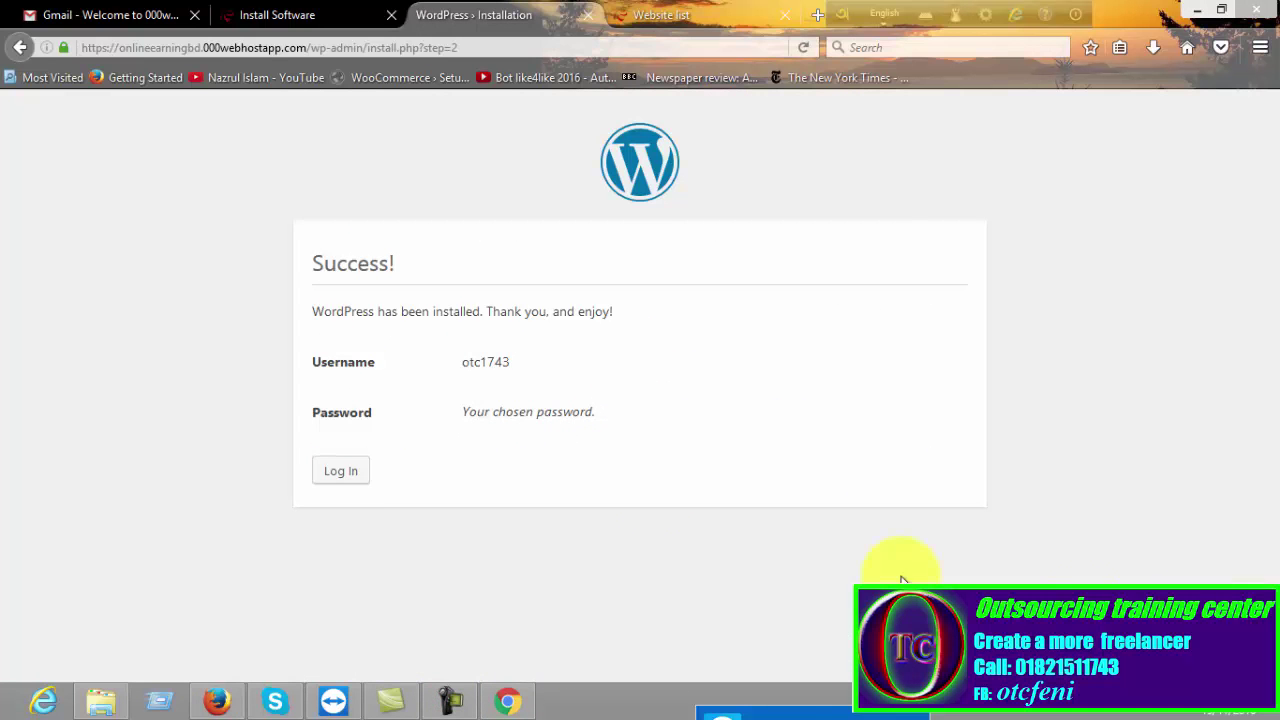
{"action": "left_click", "coordinate": [342, 472]}
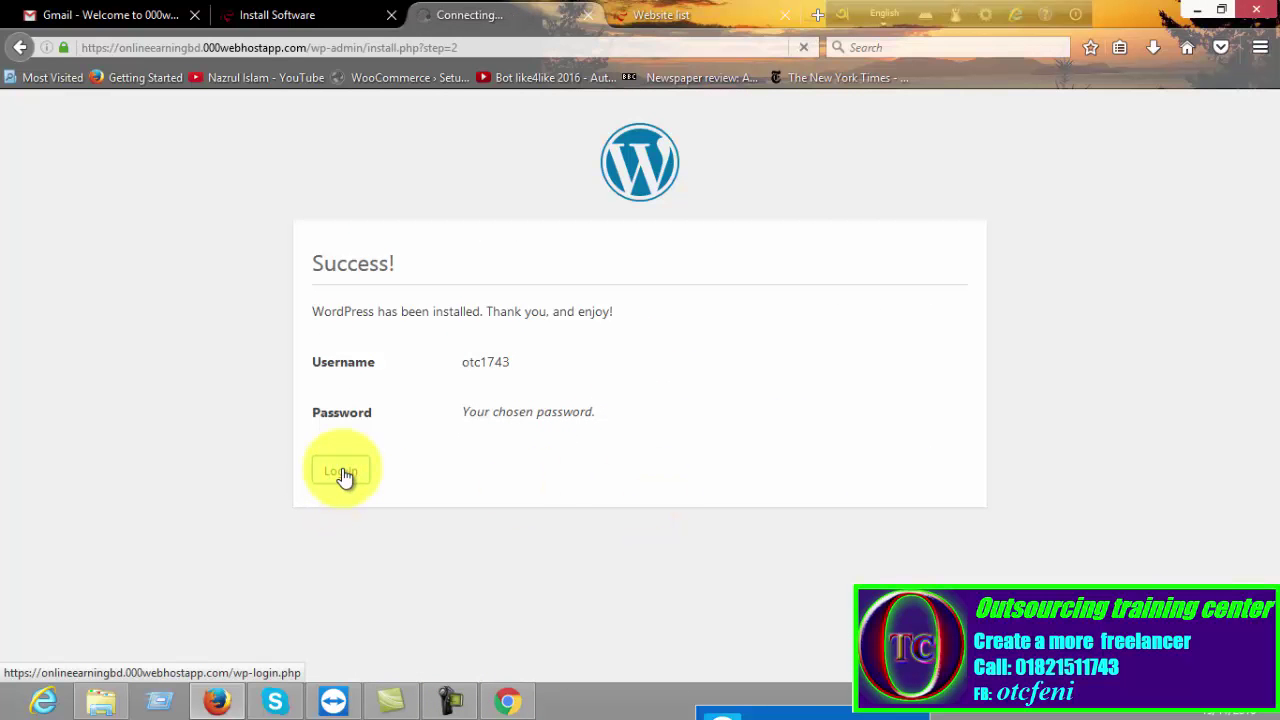
{"action": "left_click", "coordinate": [344, 473]}
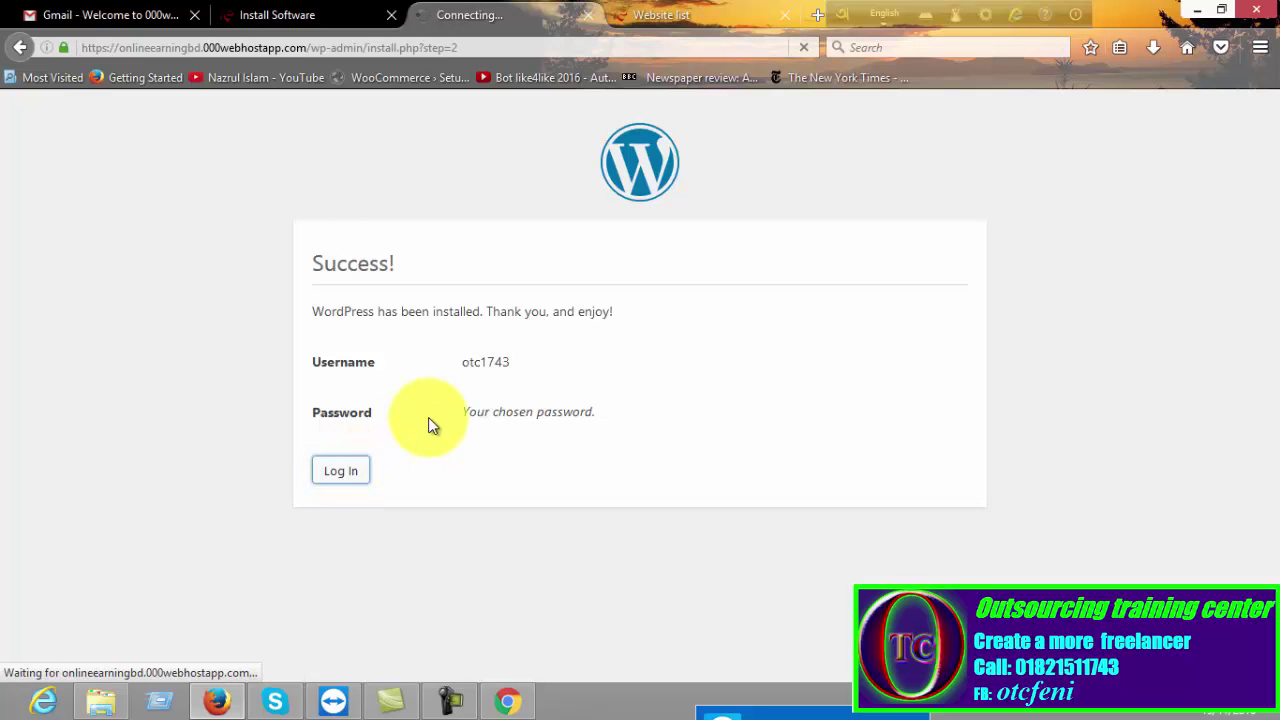
Minimize the Chrome window to get back to the WordPress Success page and retry Log In
{"action": "left_click", "coordinate": [506, 700]}
{"action": "scroll", "coordinate": [534, 423], "scroll_direction": "down", "scroll_amount": 10}
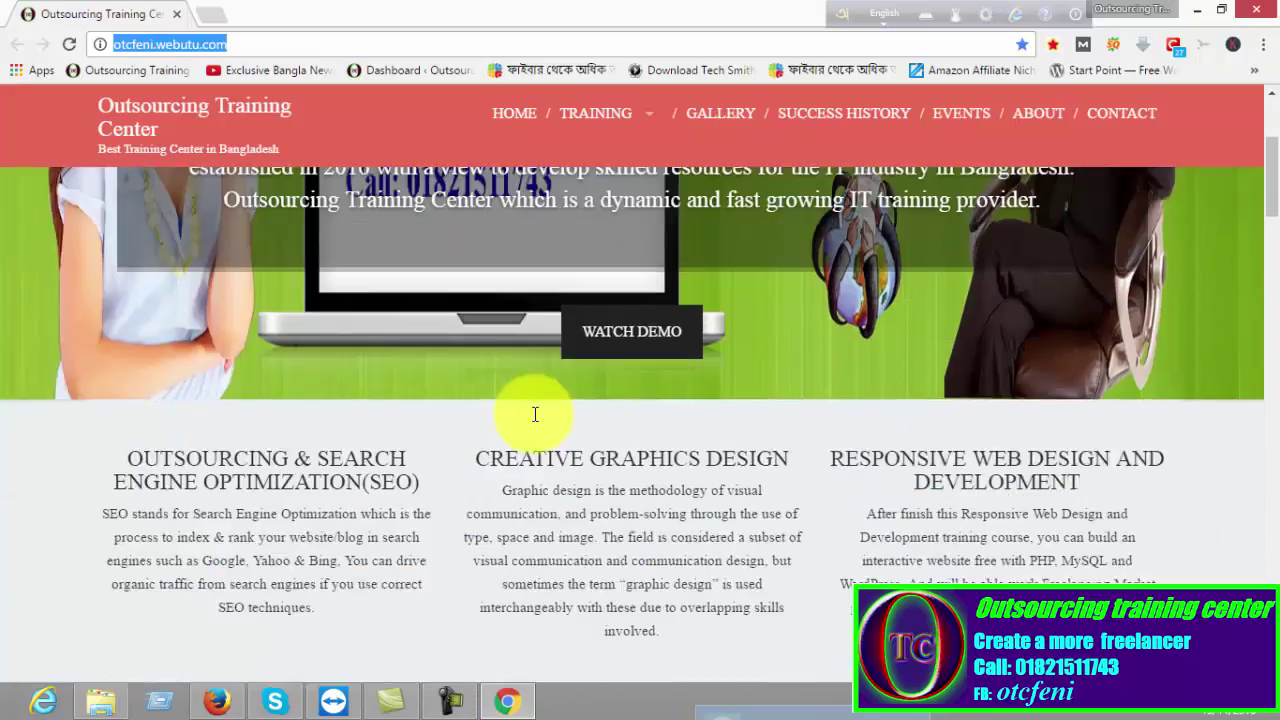
{"action": "scroll", "coordinate": [534, 425], "scroll_direction": "down", "scroll_amount": 7}
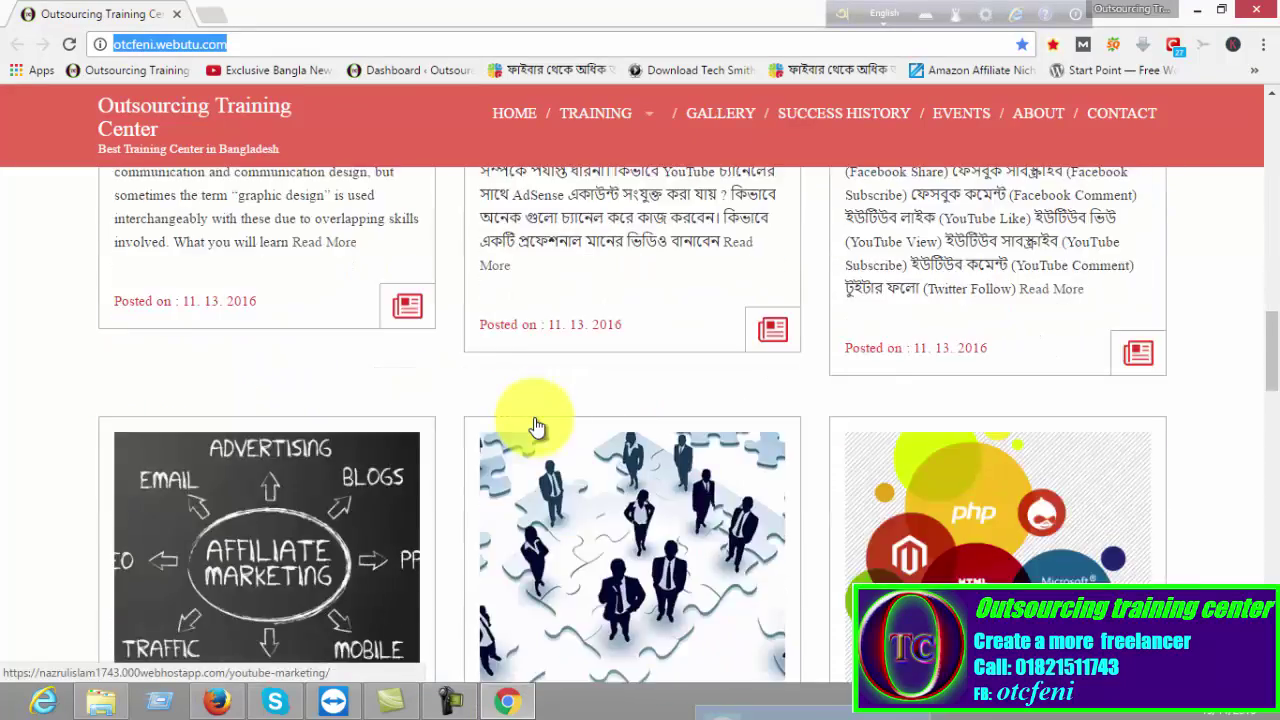
{"action": "scroll", "coordinate": [534, 425], "scroll_direction": "up", "scroll_amount": 6}
{"action": "scroll", "coordinate": [534, 425], "scroll_direction": "up", "scroll_amount": 7}
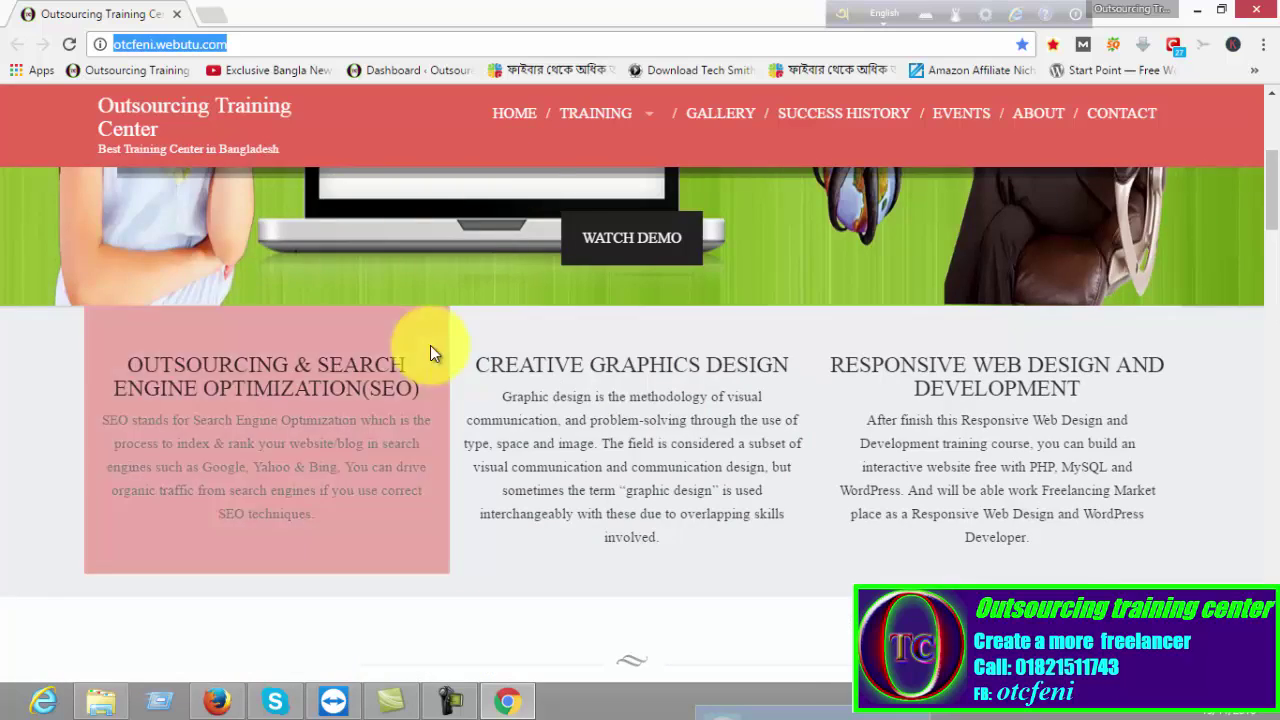
{"action": "scroll", "coordinate": [430, 345], "scroll_direction": "down", "scroll_amount": 10}
{"action": "scroll", "coordinate": [450, 375], "scroll_direction": "down", "scroll_amount": 10}
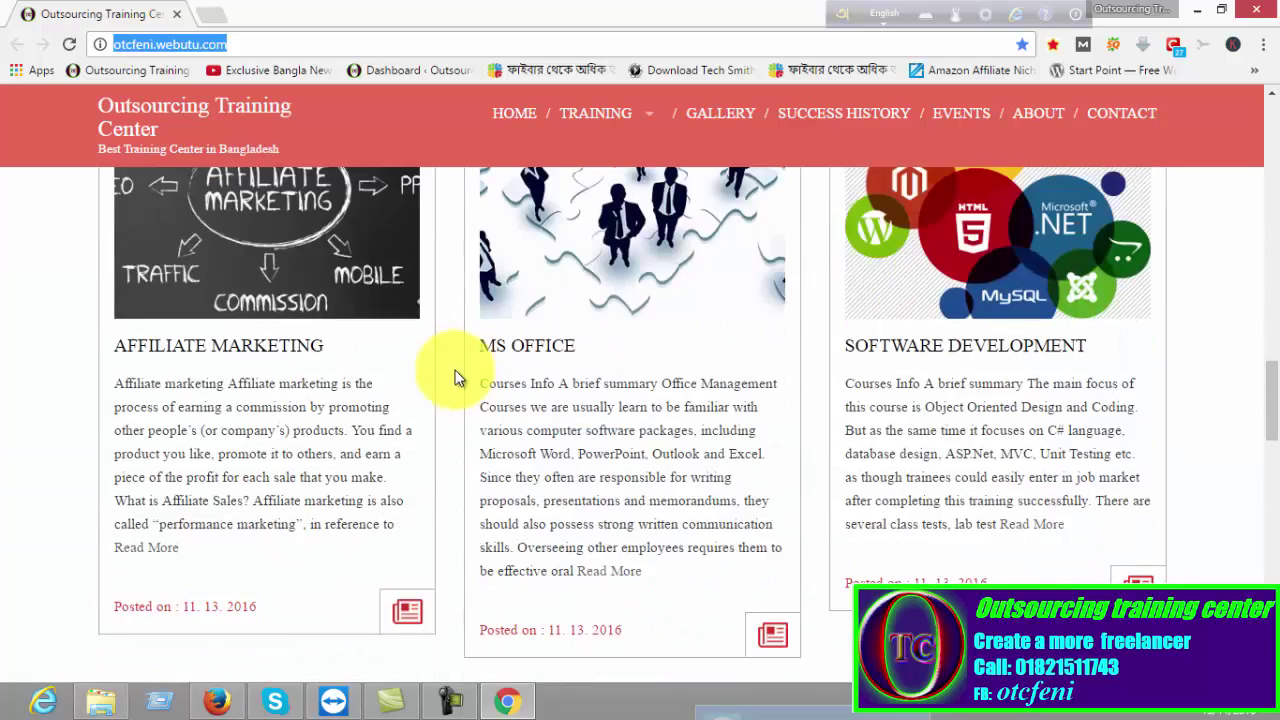
{"action": "left_click", "coordinate": [1199, 9]}
{"action": "left_click", "coordinate": [352, 473]}
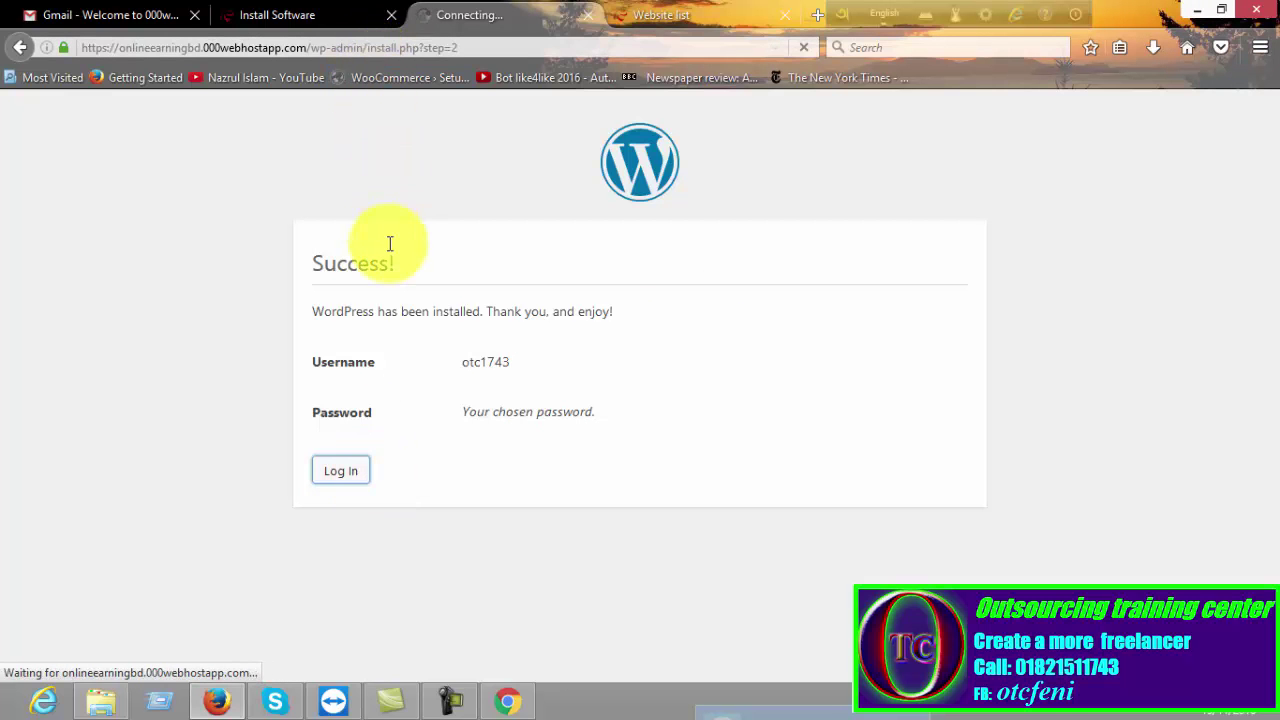
Log in with the admin username and password to reach the Online Earning BD Dashboard
{"action": "mouse_move", "coordinate": [443, 698]}
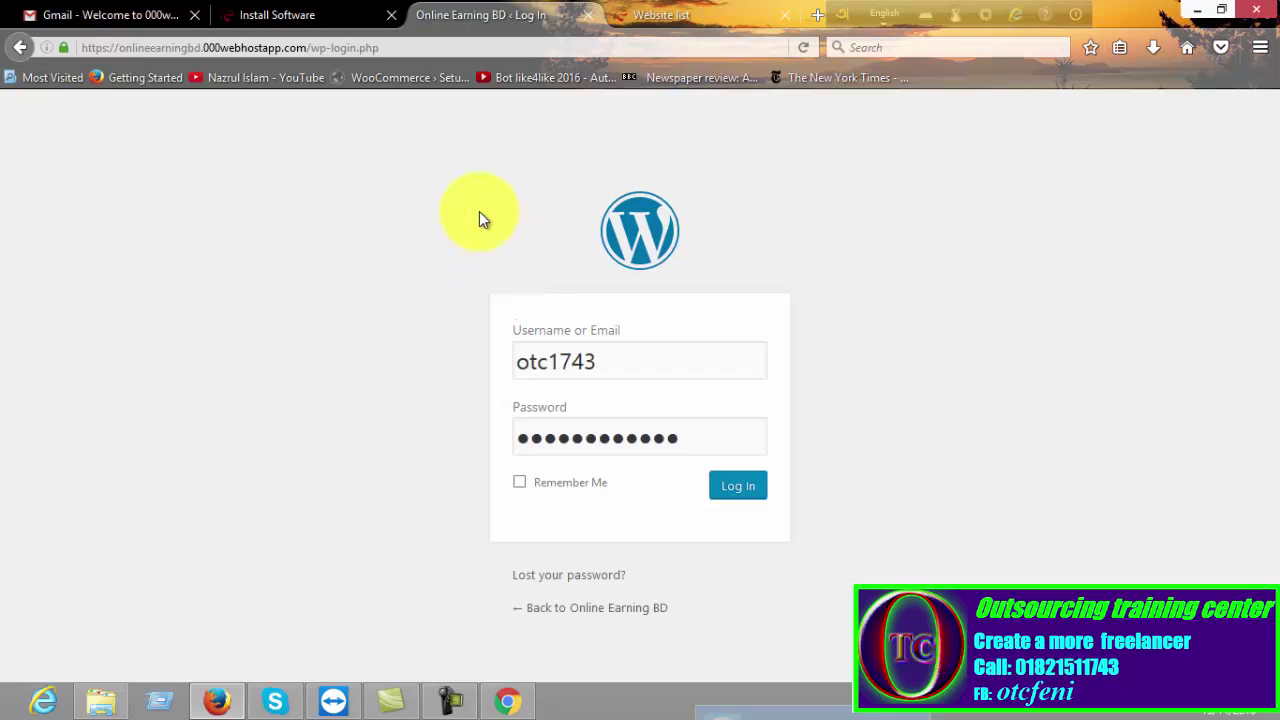
{"action": "left_click", "coordinate": [741, 485]}
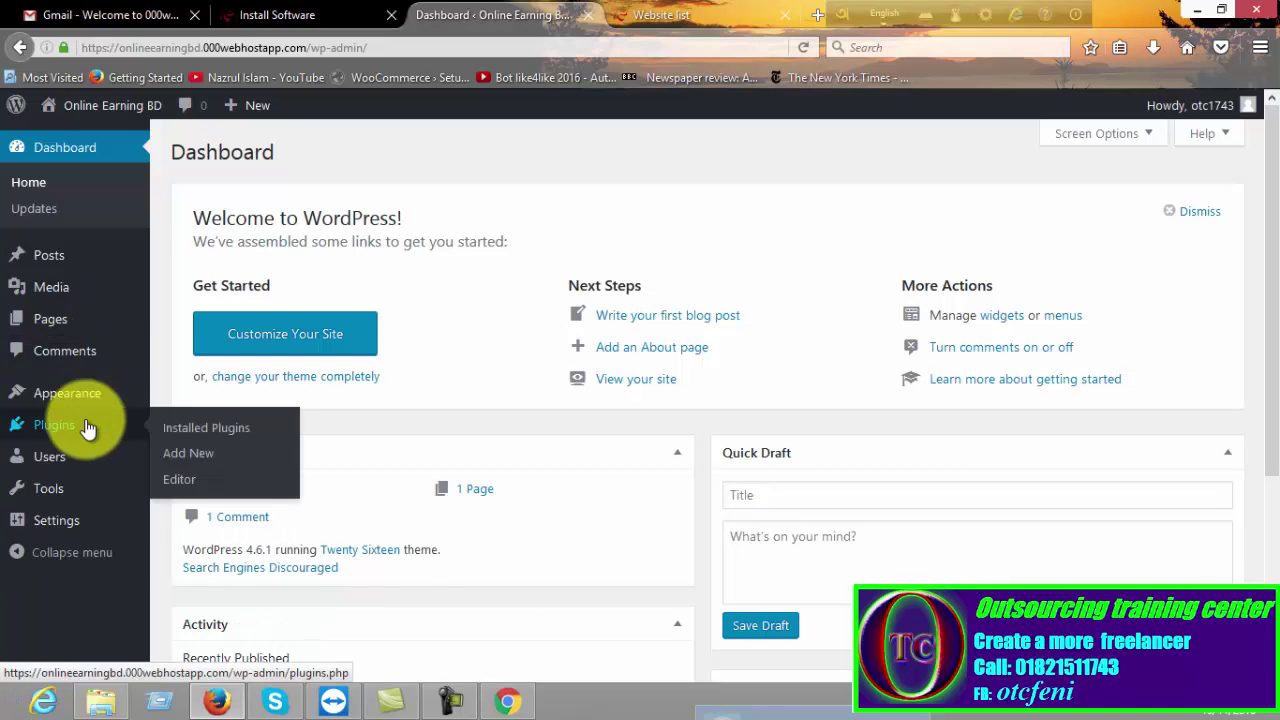
Go to Appearance › Themes to view the three installed themes
{"action": "mouse_move", "coordinate": [80, 409]}
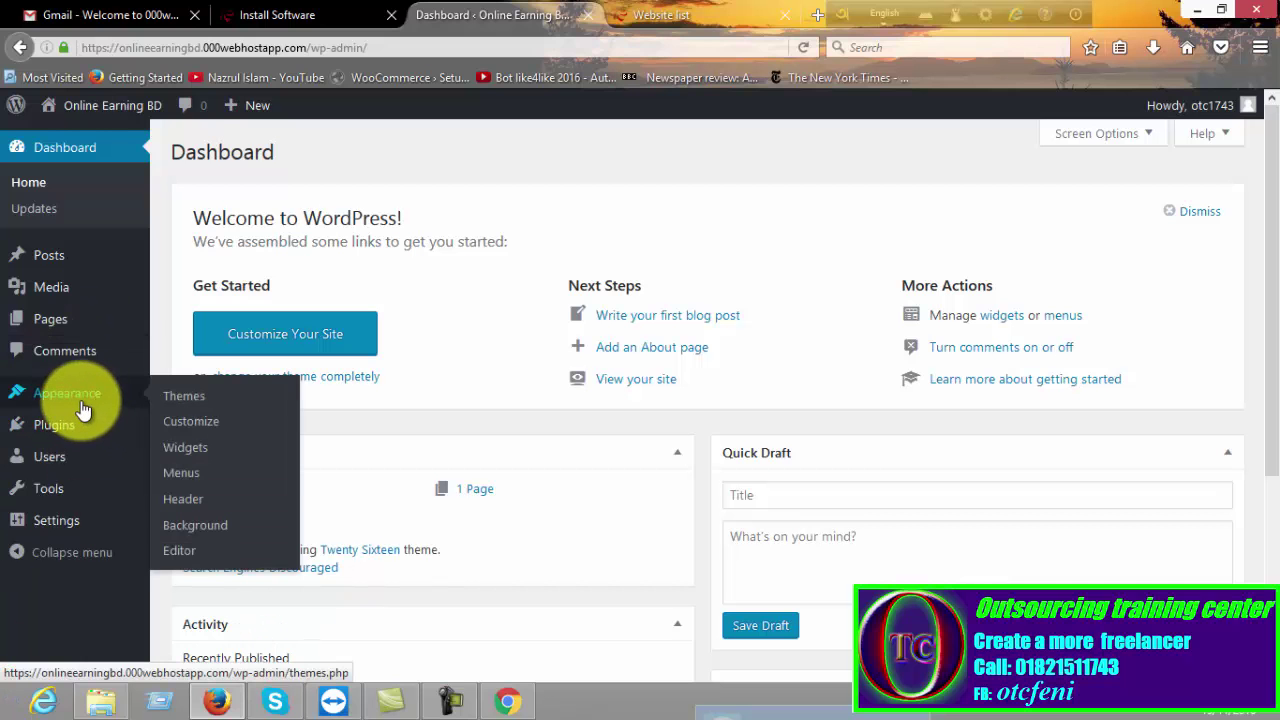
{"action": "left_click", "coordinate": [191, 402]}
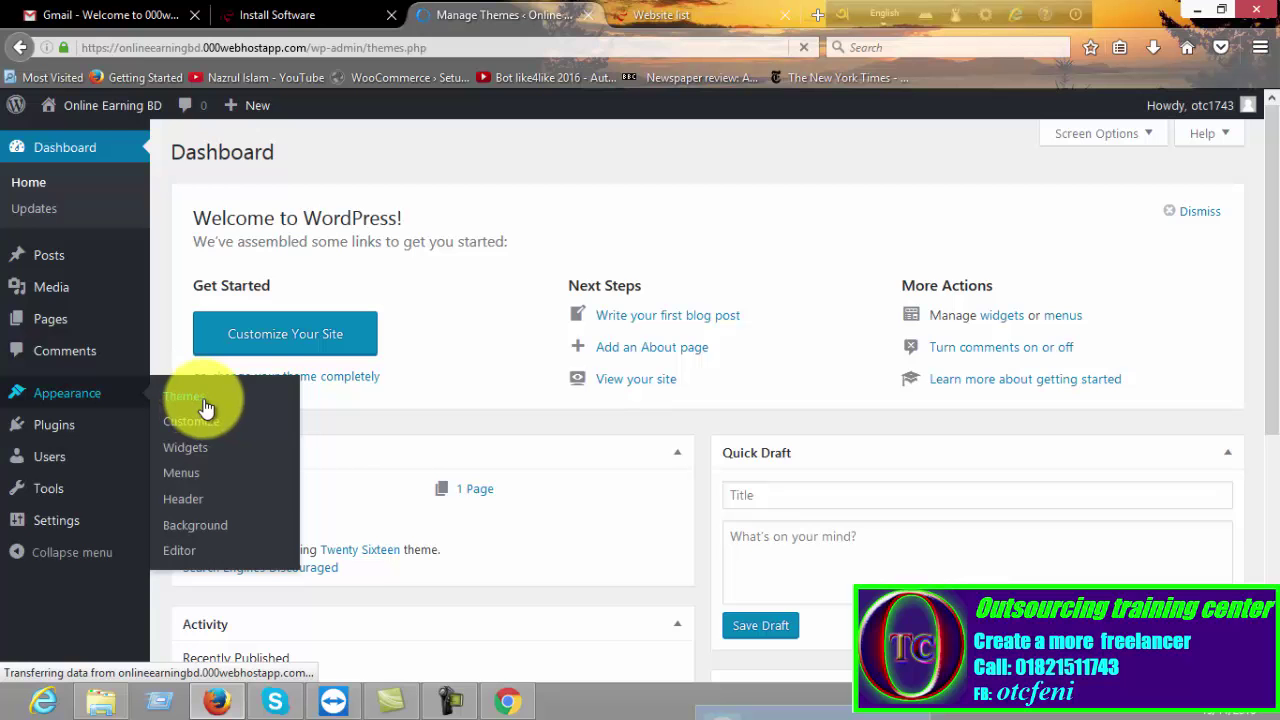
{"action": "scroll", "coordinate": [356, 557], "scroll_direction": "down", "scroll_amount": 2}
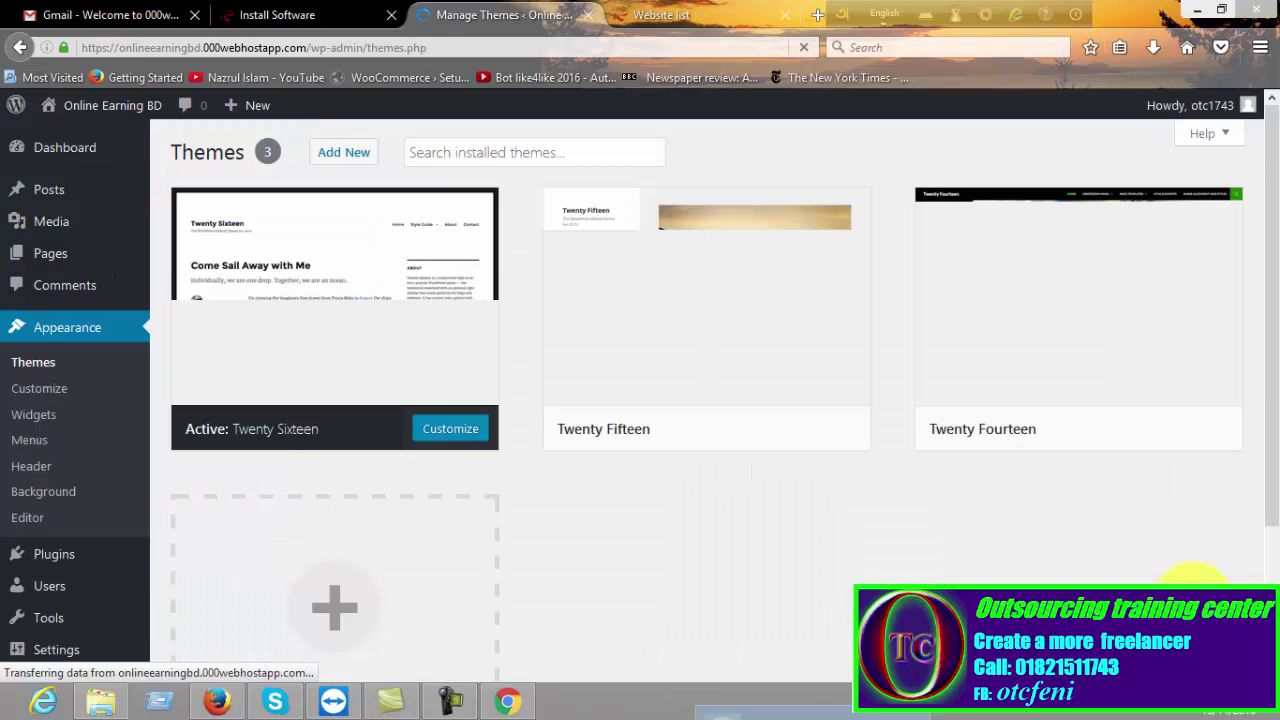
{"action": "left_click", "coordinate": [400, 700]}
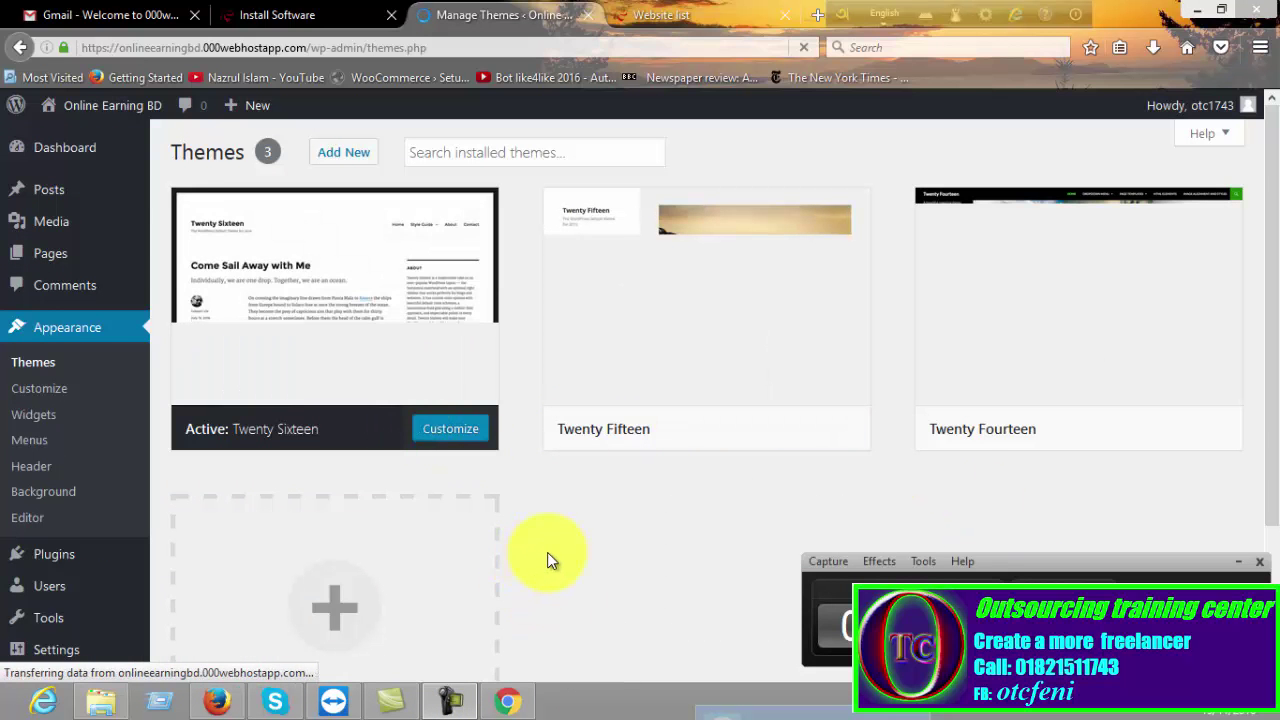
{"action": "left_click", "coordinate": [1236, 563]}
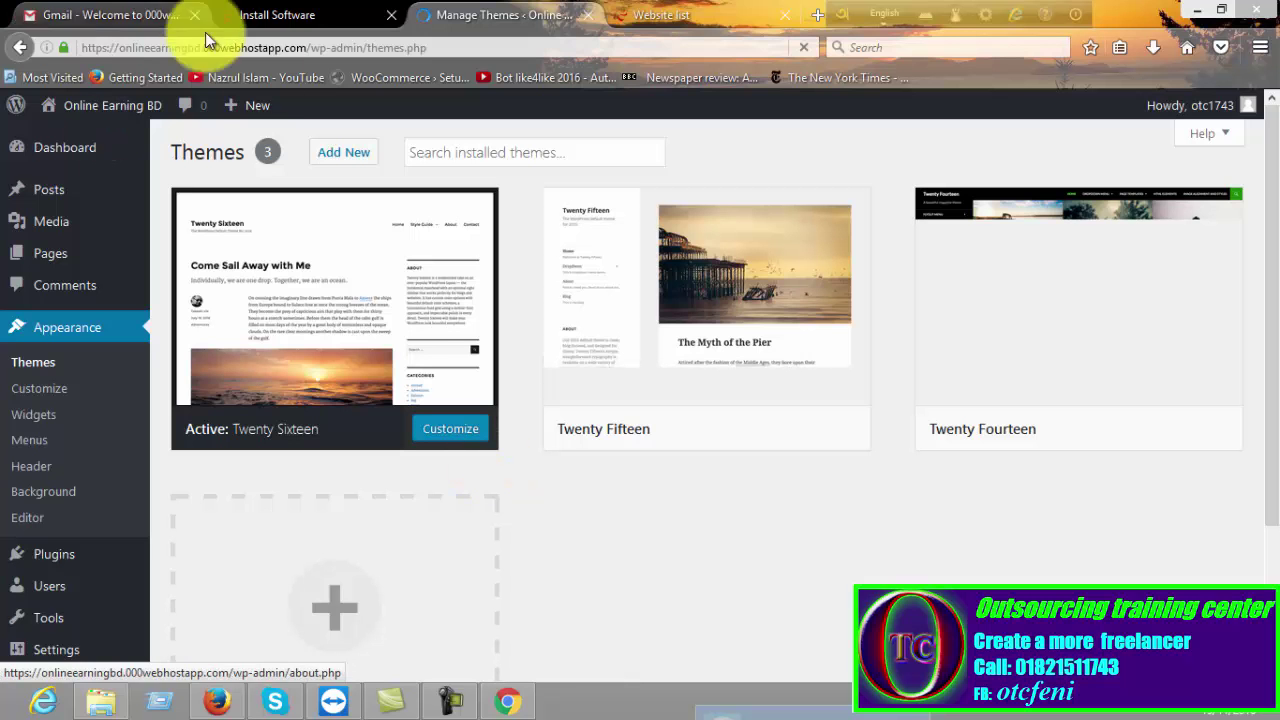
Open Add New themes and browse the Featured list to locate the Ultra theme
{"action": "left_click", "coordinate": [348, 165]}
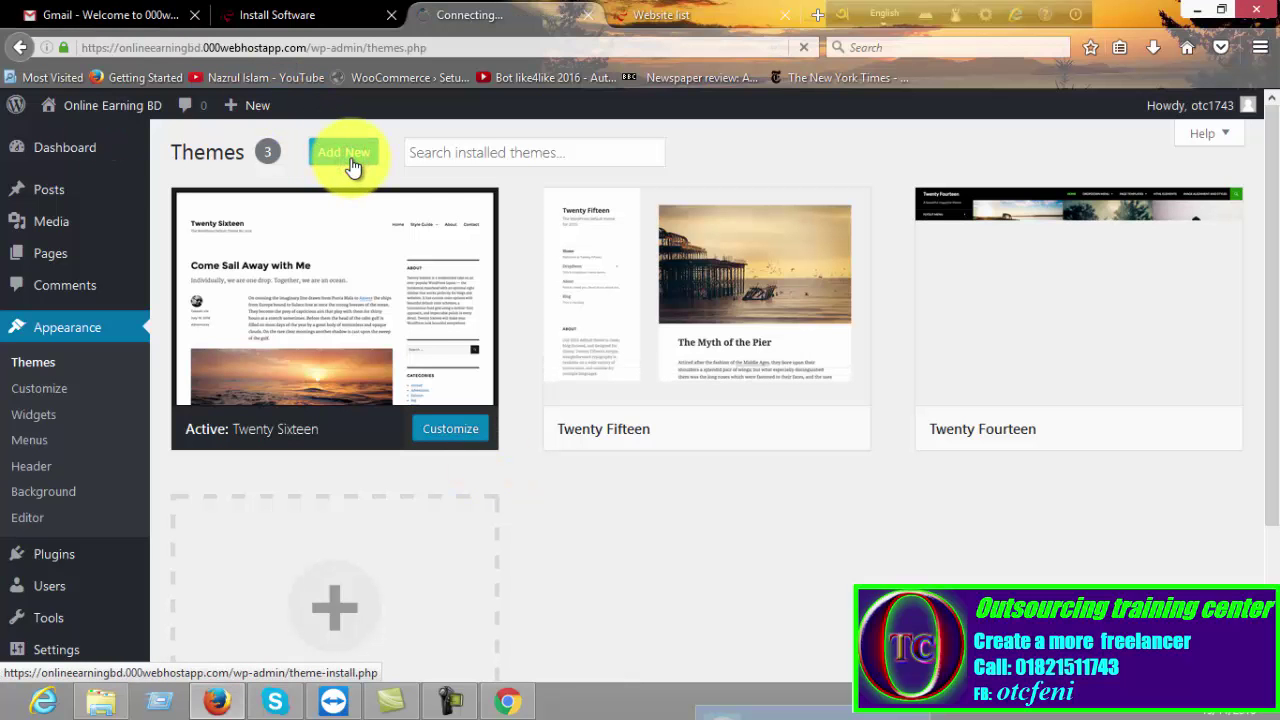
{"action": "scroll", "coordinate": [608, 586], "scroll_direction": "down", "scroll_amount": 1}
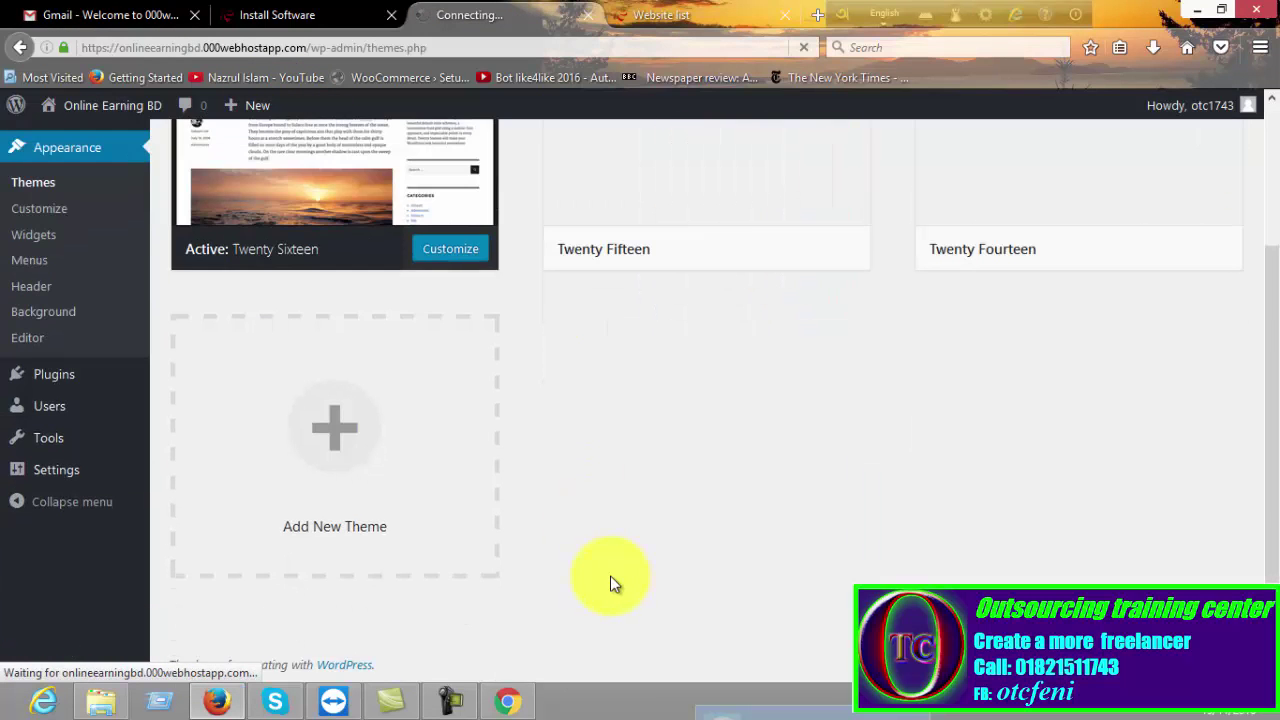
{"action": "scroll", "coordinate": [606, 578], "scroll_direction": "up", "scroll_amount": 1}
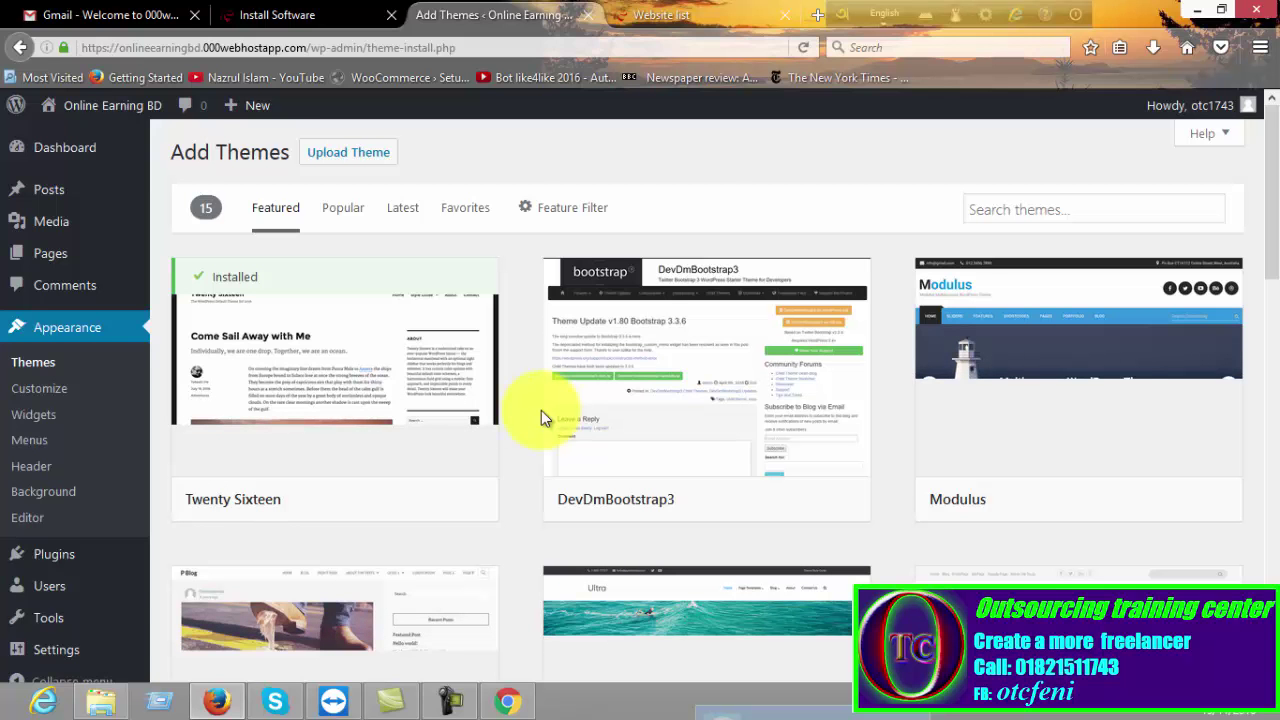
{"action": "scroll", "coordinate": [910, 303], "scroll_direction": "down", "scroll_amount": 4}
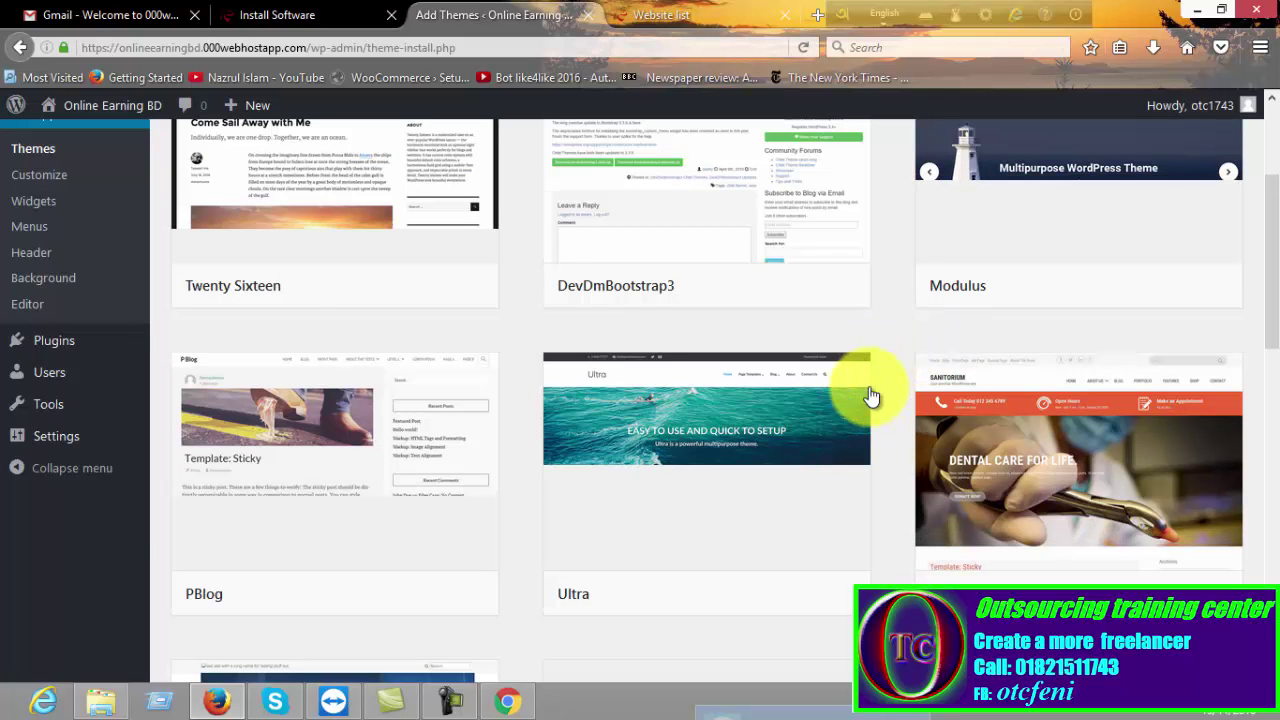
{"action": "scroll", "coordinate": [526, 554], "scroll_direction": "up", "scroll_amount": 4}
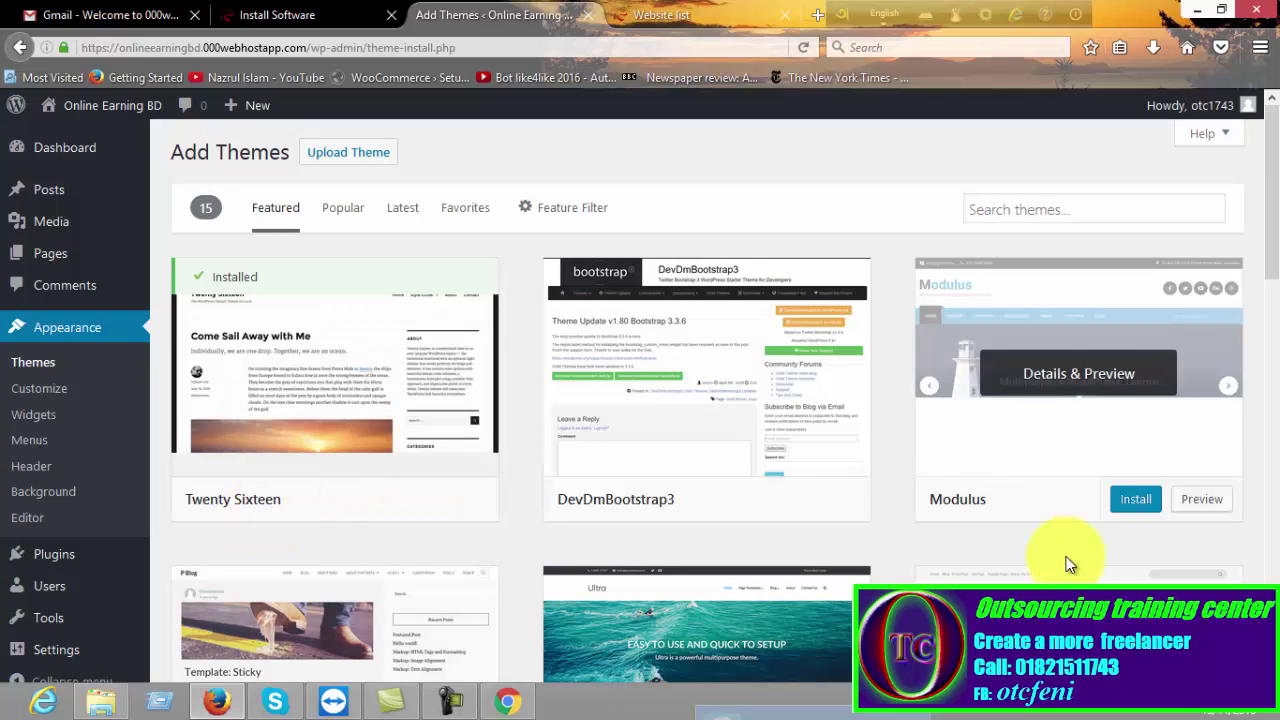
{"action": "mouse_move", "coordinate": [986, 404]}
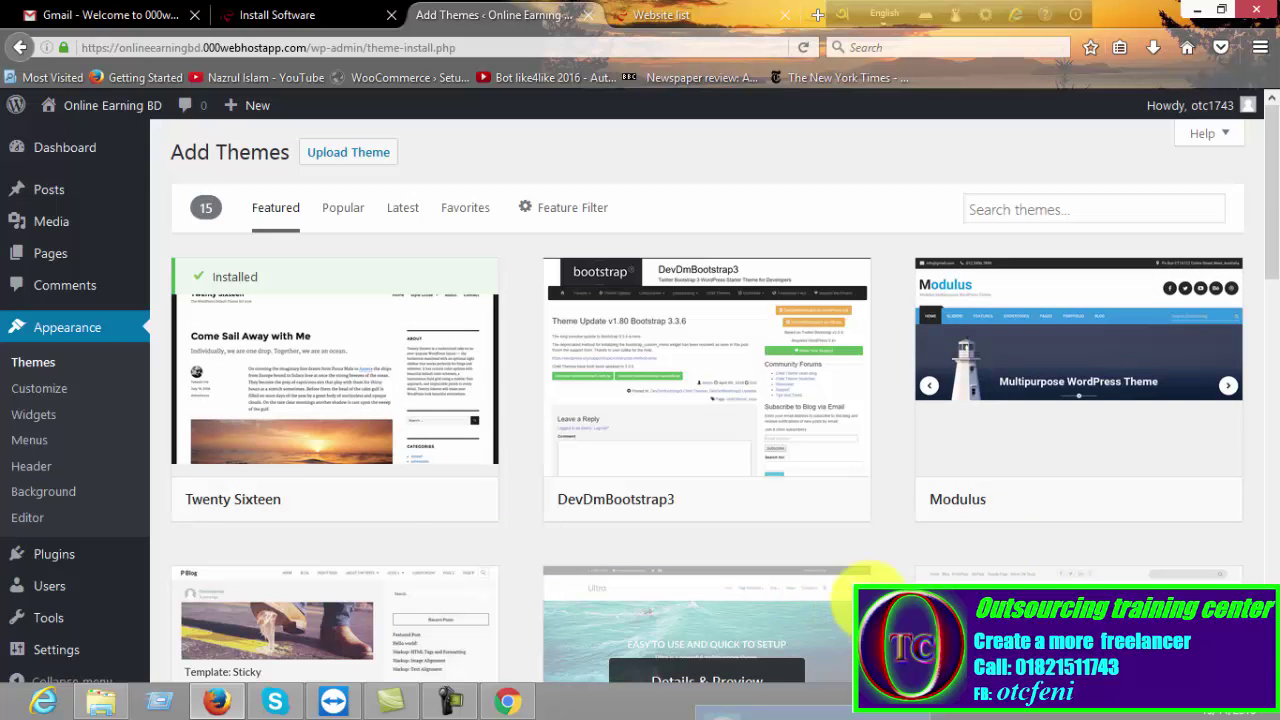
{"action": "scroll", "coordinate": [828, 616], "scroll_direction": "down", "scroll_amount": 5}
{"action": "mouse_move", "coordinate": [690, 368]}
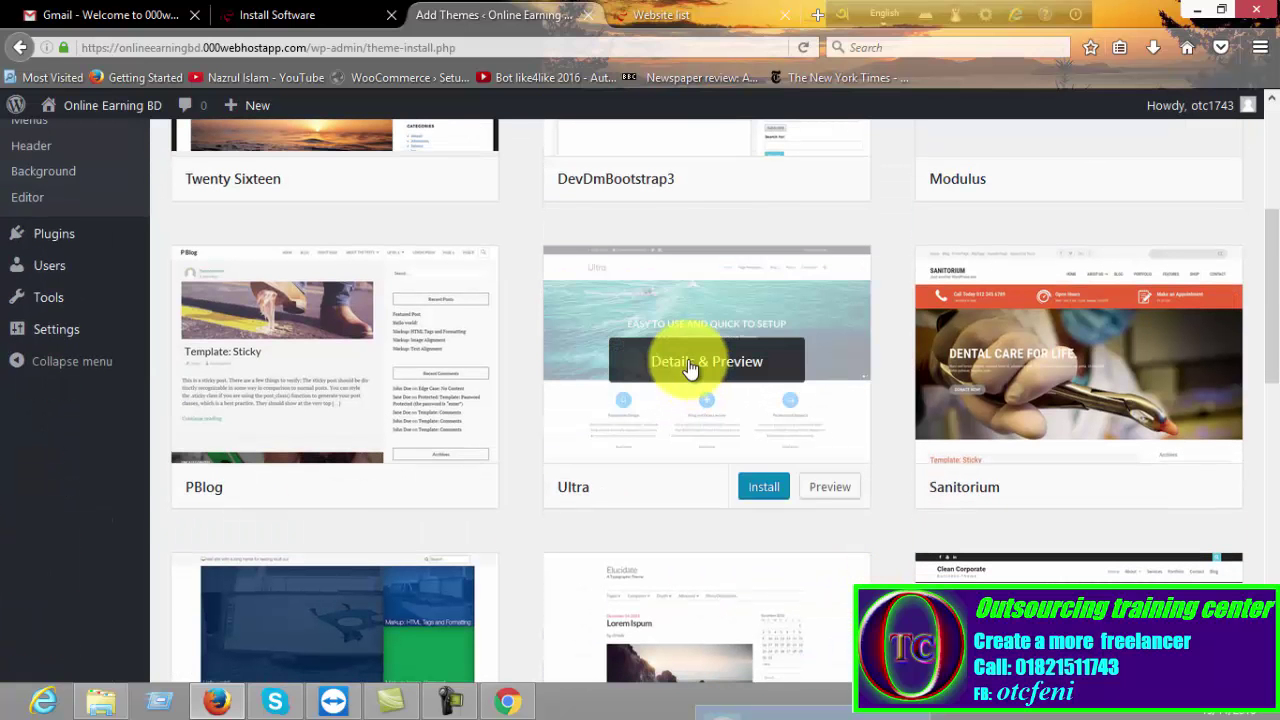
Preview the Ultra theme demo, advance its slider, and install Ultra
{"action": "left_click", "coordinate": [834, 488]}
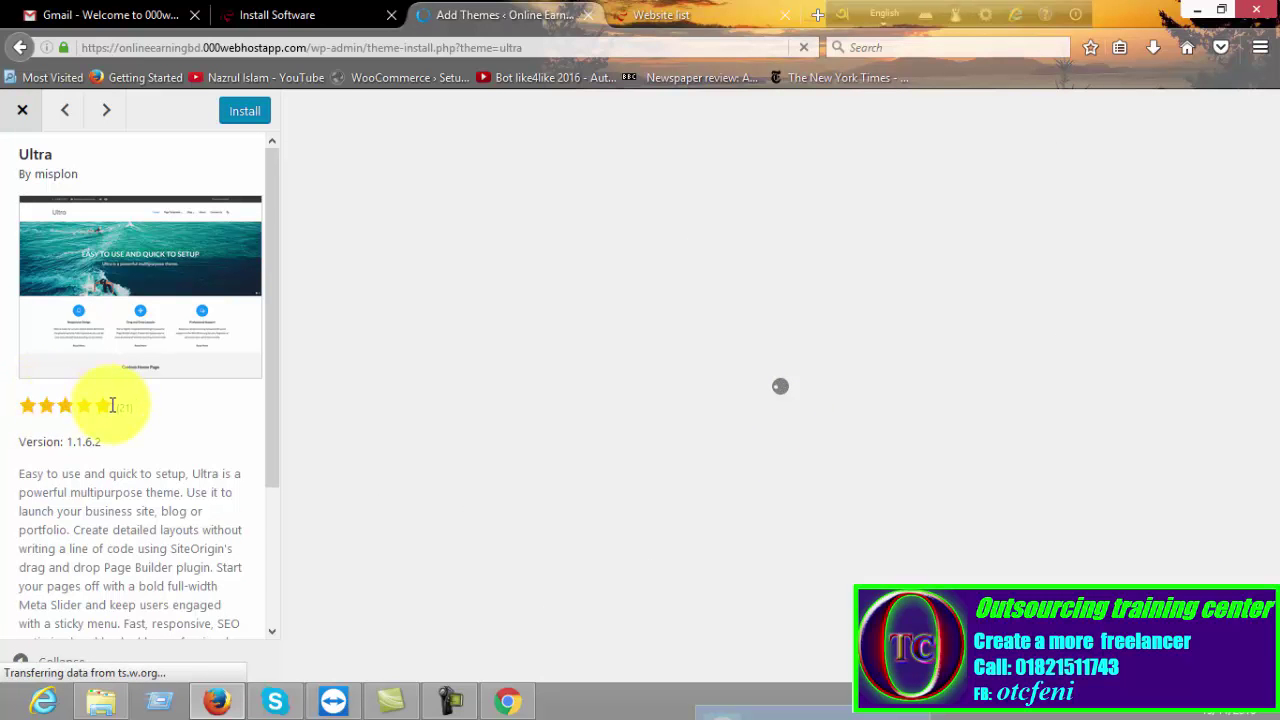
{"action": "scroll", "coordinate": [111, 406], "scroll_direction": "down", "scroll_amount": 3}
{"action": "scroll", "coordinate": [115, 414], "scroll_direction": "up", "scroll_amount": 2}
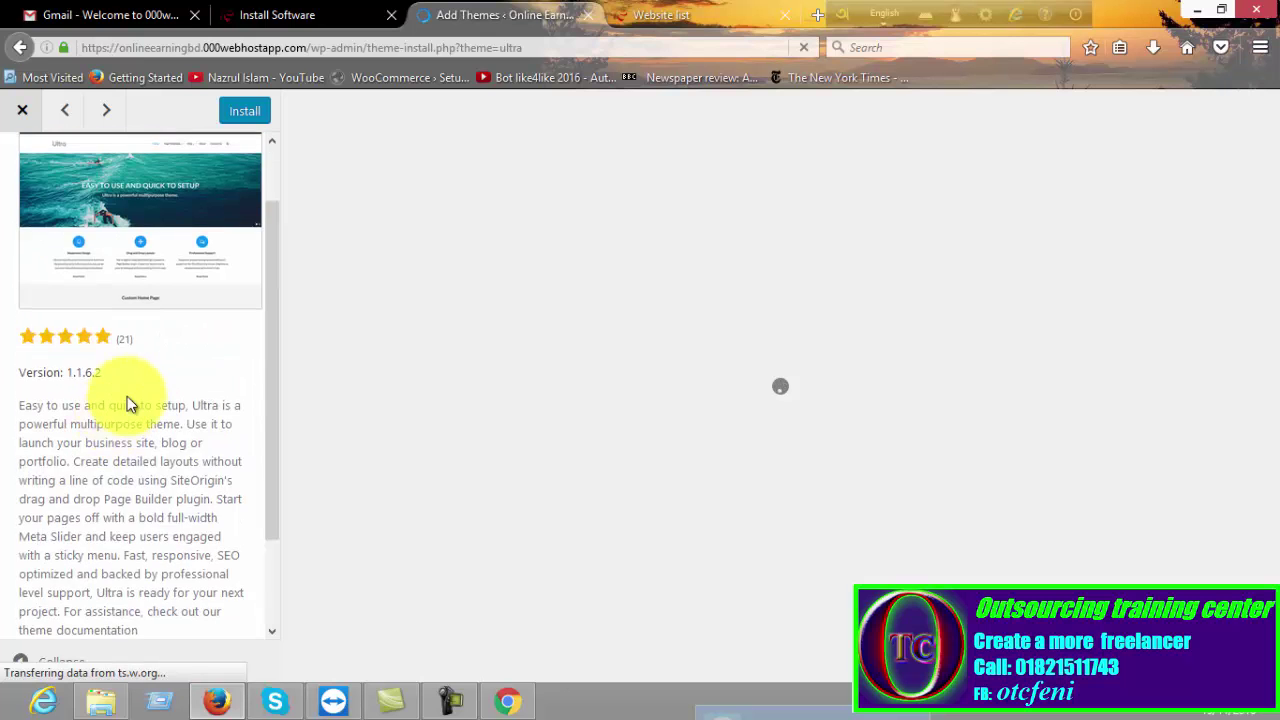
{"action": "scroll", "coordinate": [115, 414], "scroll_direction": "up", "scroll_amount": 1}
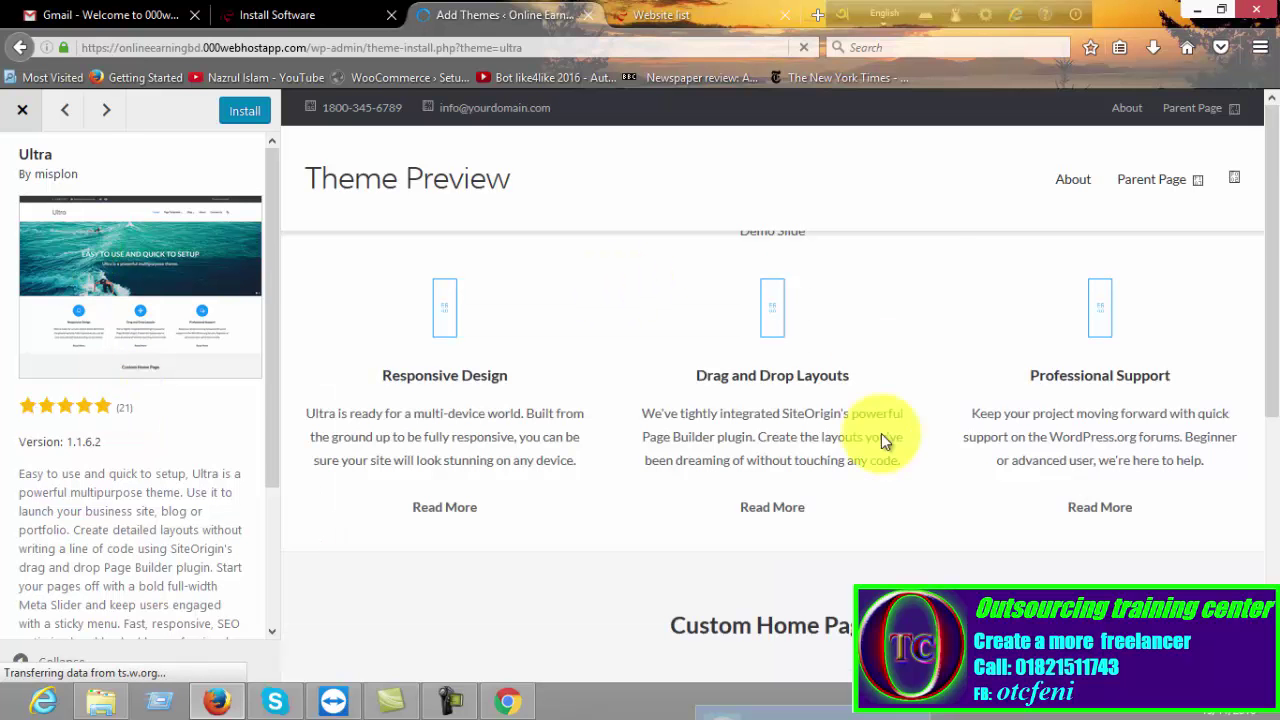
{"action": "scroll", "coordinate": [776, 540], "scroll_direction": "down", "scroll_amount": 3}
{"action": "scroll", "coordinate": [773, 539], "scroll_direction": "down", "scroll_amount": 1}
{"action": "scroll", "coordinate": [768, 531], "scroll_direction": "up", "scroll_amount": 6}
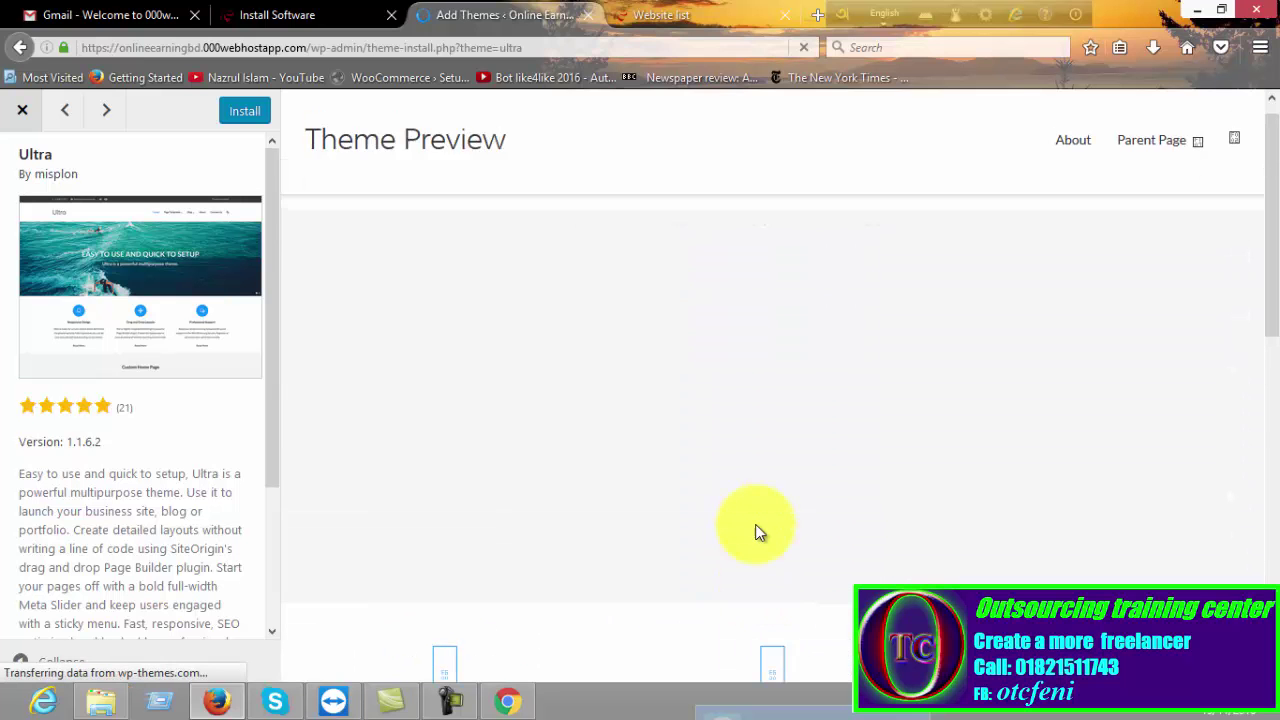
{"action": "scroll", "coordinate": [753, 526], "scroll_direction": "up", "scroll_amount": 2}
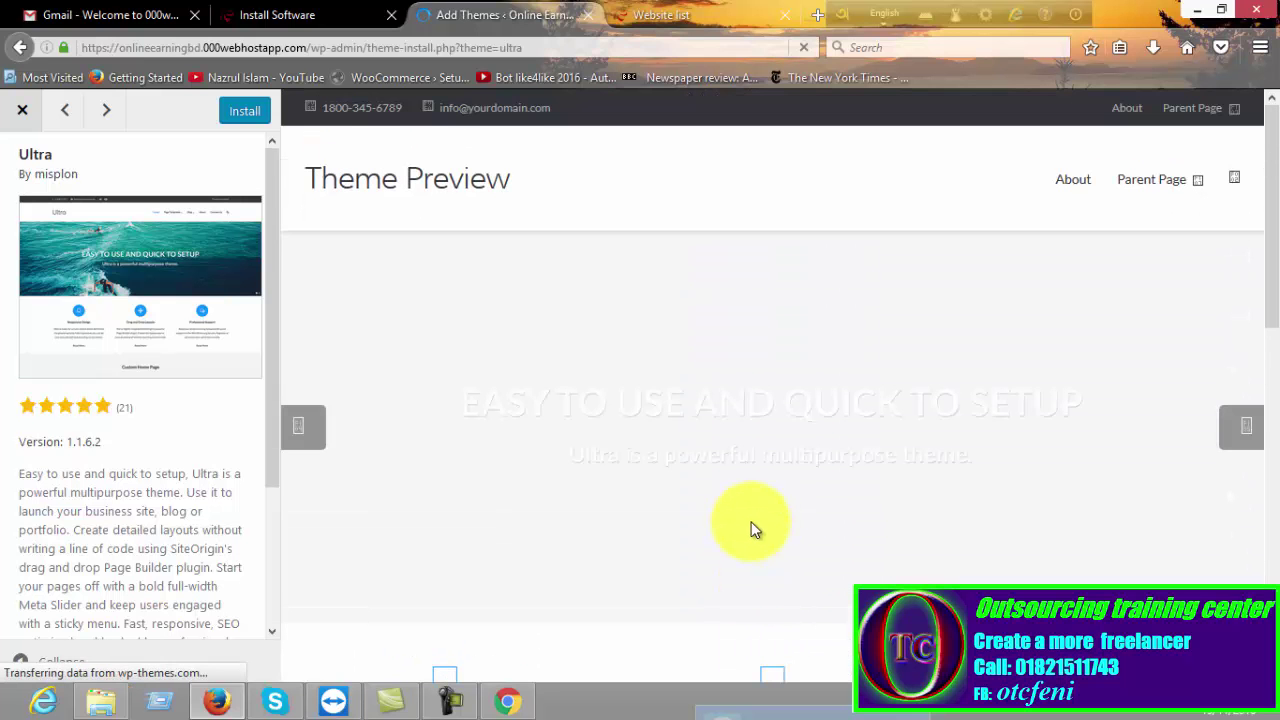
{"action": "left_click", "coordinate": [1247, 432]}
{"action": "scroll", "coordinate": [1248, 434], "scroll_direction": "down", "scroll_amount": 4}
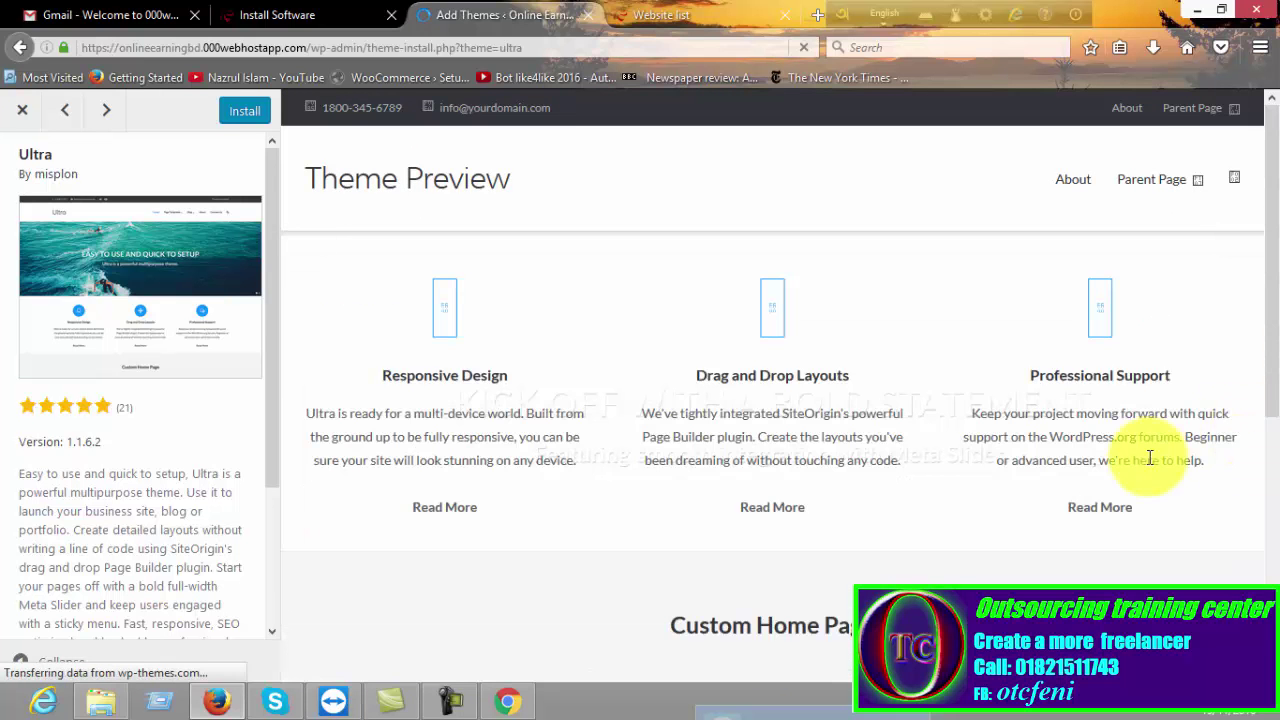
{"action": "scroll", "coordinate": [1165, 452], "scroll_direction": "down", "scroll_amount": 3}
{"action": "scroll", "coordinate": [1163, 454], "scroll_direction": "up", "scroll_amount": 7}
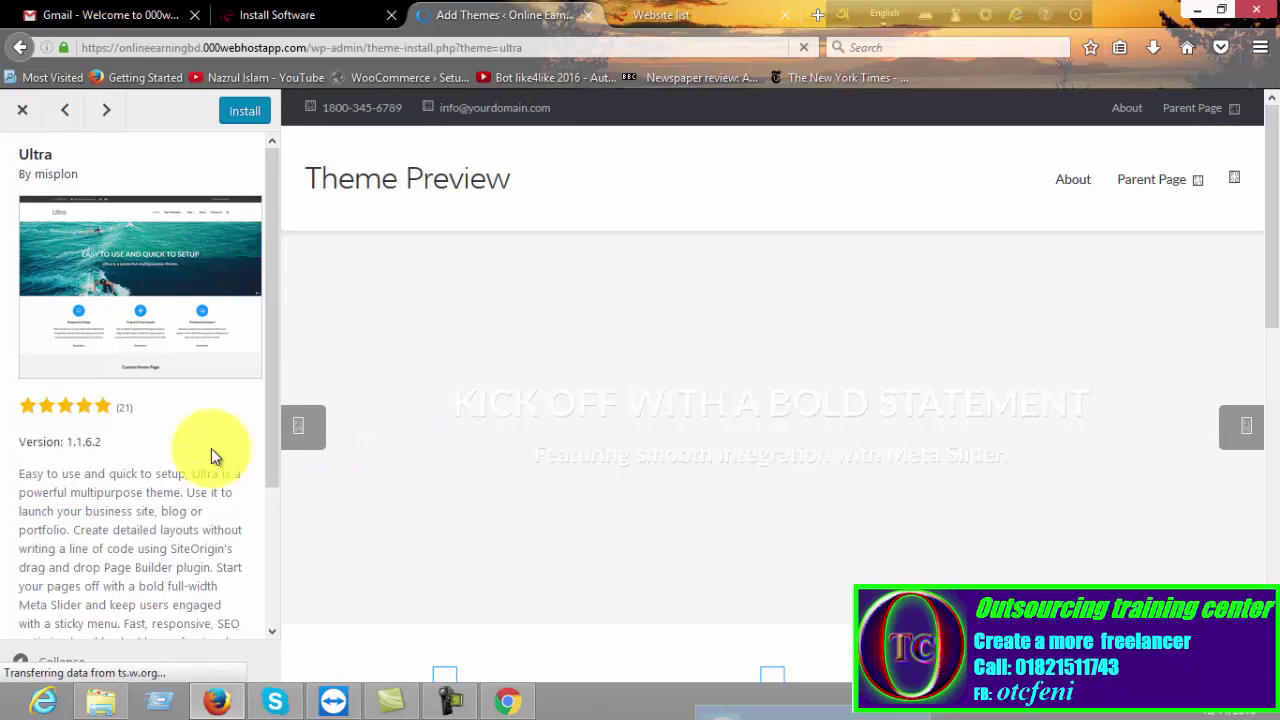
{"action": "left_click", "coordinate": [245, 111]}
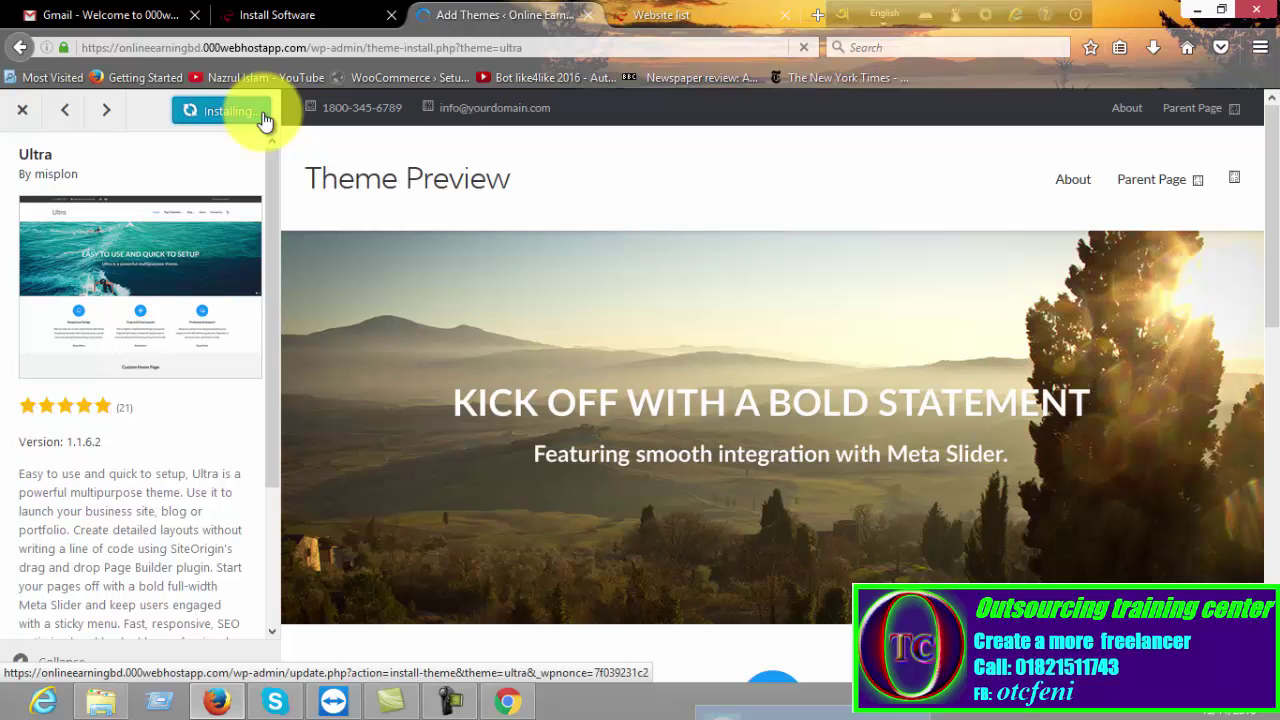
Once installation finishes, activate the Ultra theme
{"action": "scroll", "coordinate": [665, 610], "scroll_direction": "down", "scroll_amount": 2}
{"action": "scroll", "coordinate": [708, 552], "scroll_direction": "down", "scroll_amount": 5}
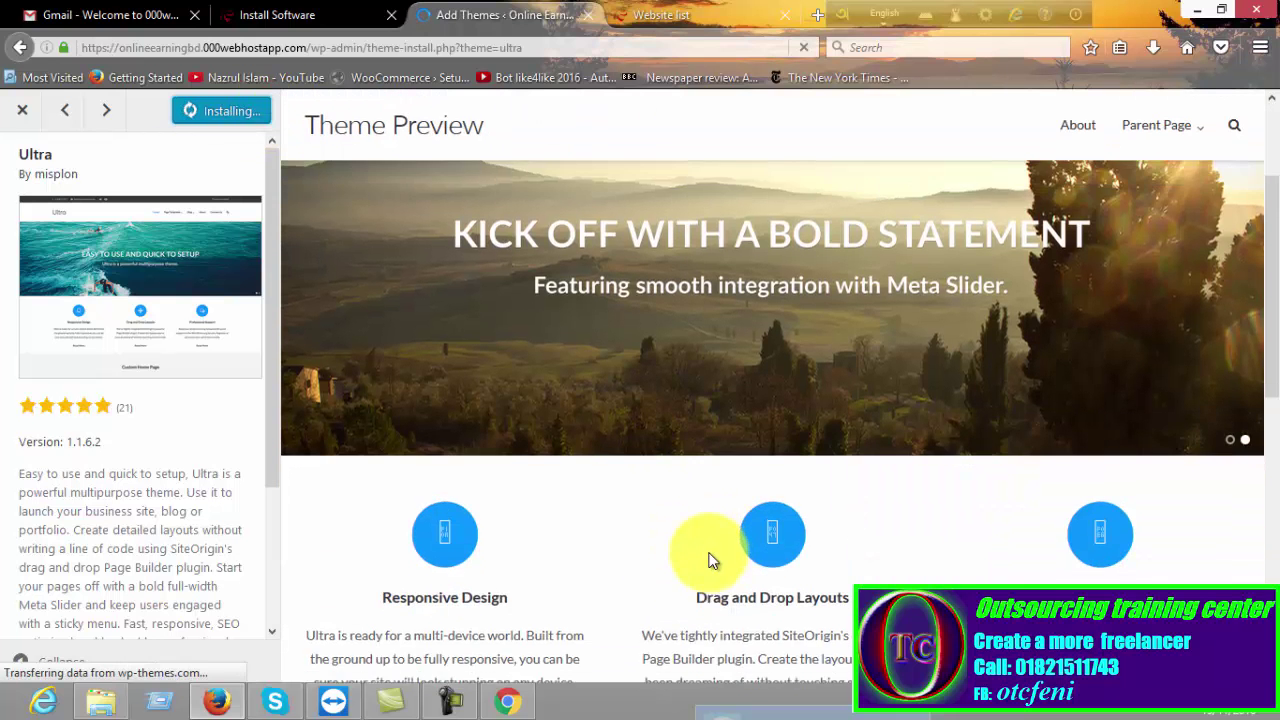
{"action": "scroll", "coordinate": [707, 552], "scroll_direction": "up", "scroll_amount": 1}
{"action": "scroll", "coordinate": [707, 558], "scroll_direction": "down", "scroll_amount": 6}
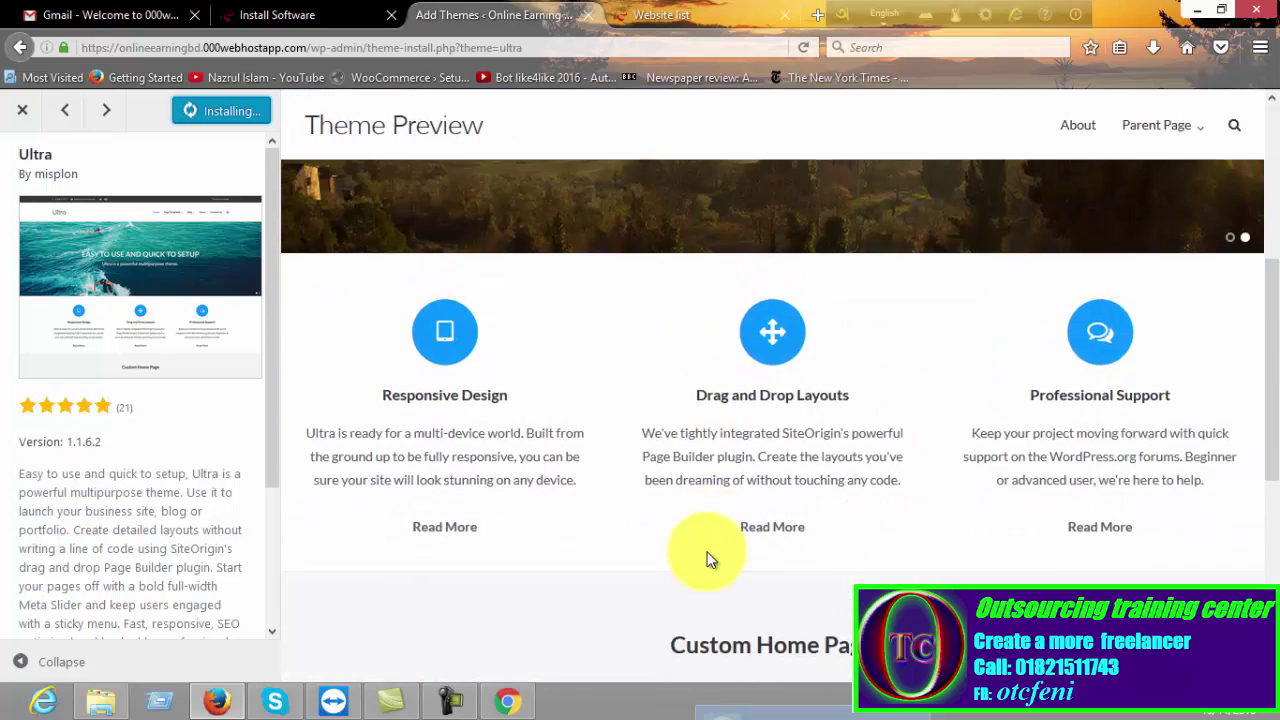
{"action": "scroll", "coordinate": [707, 558], "scroll_direction": "up", "scroll_amount": 7}
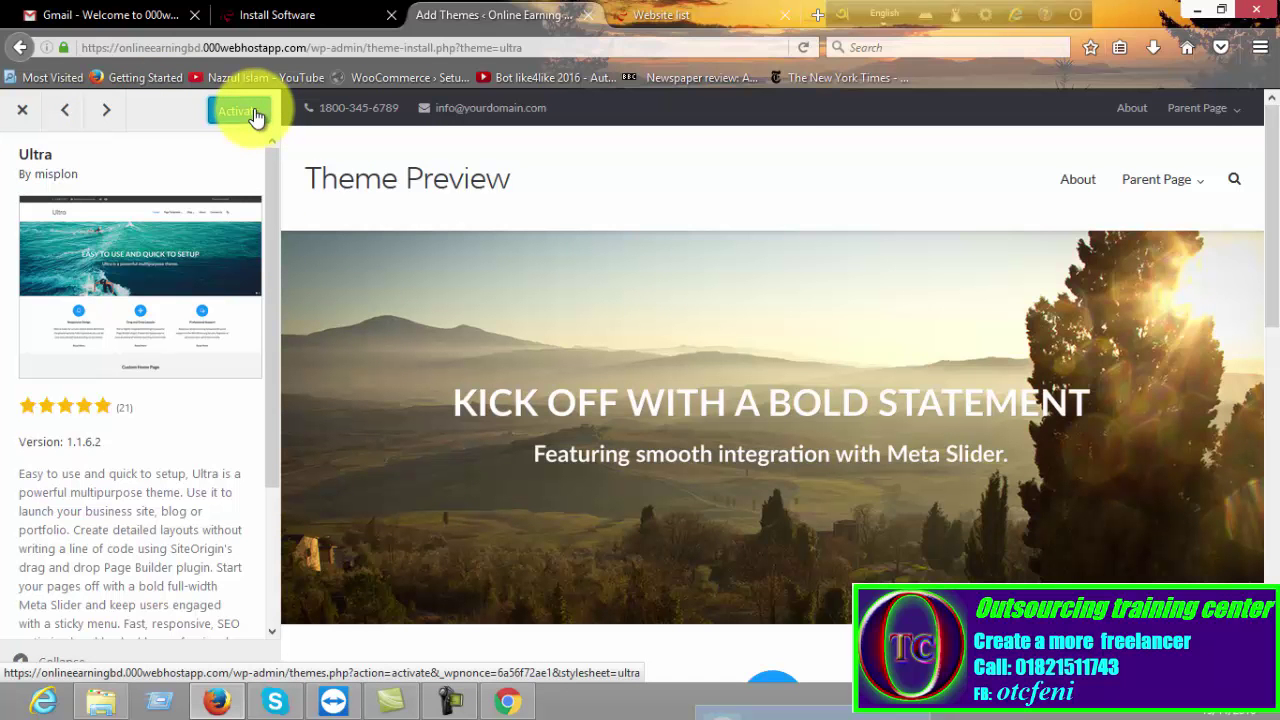
{"action": "left_click", "coordinate": [255, 112]}
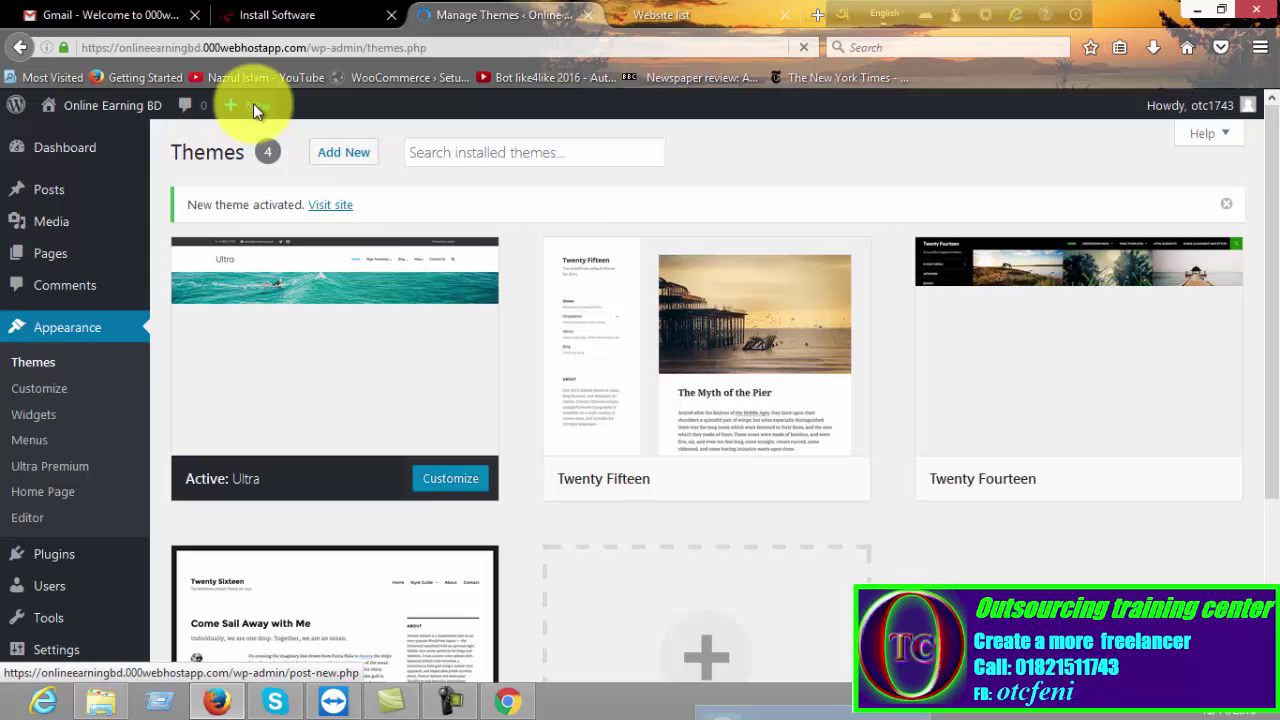
Open the live Online Earning BD site in a new tab and compare it with the Themes page
{"action": "right_click", "coordinate": [322, 217]}
{"action": "left_click", "coordinate": [353, 218]}
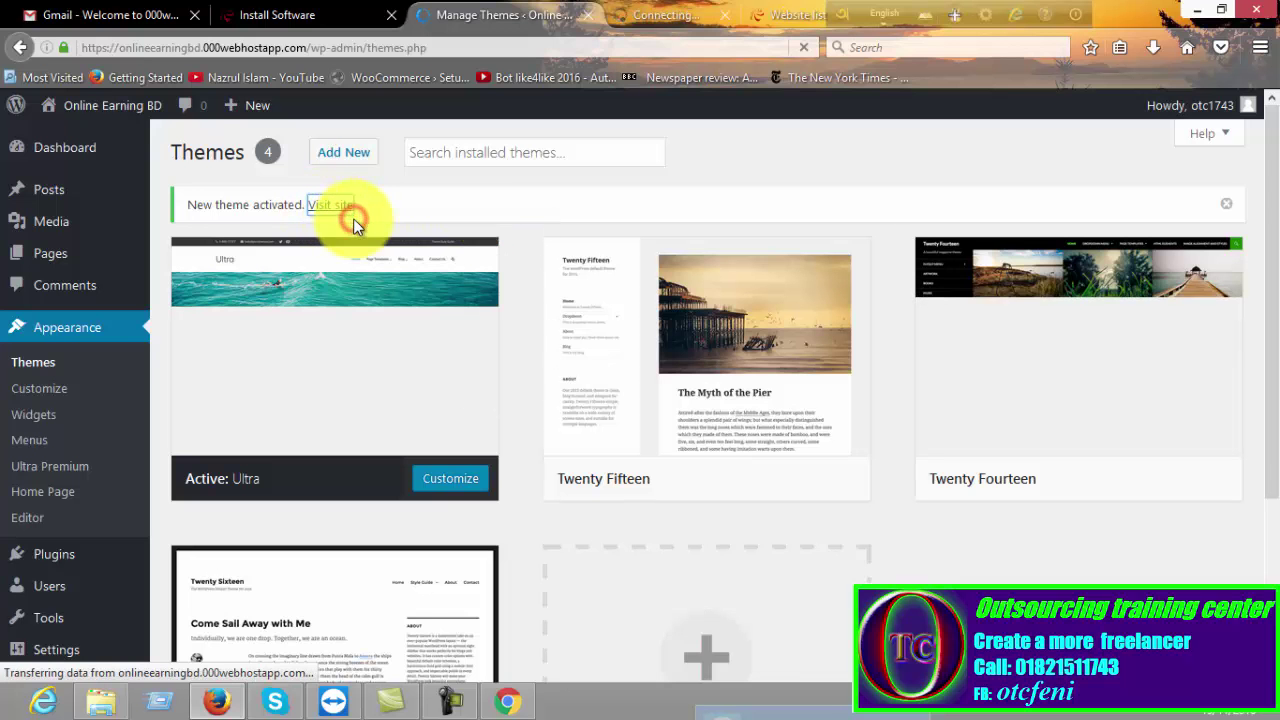
{"action": "left_click", "coordinate": [700, 14]}
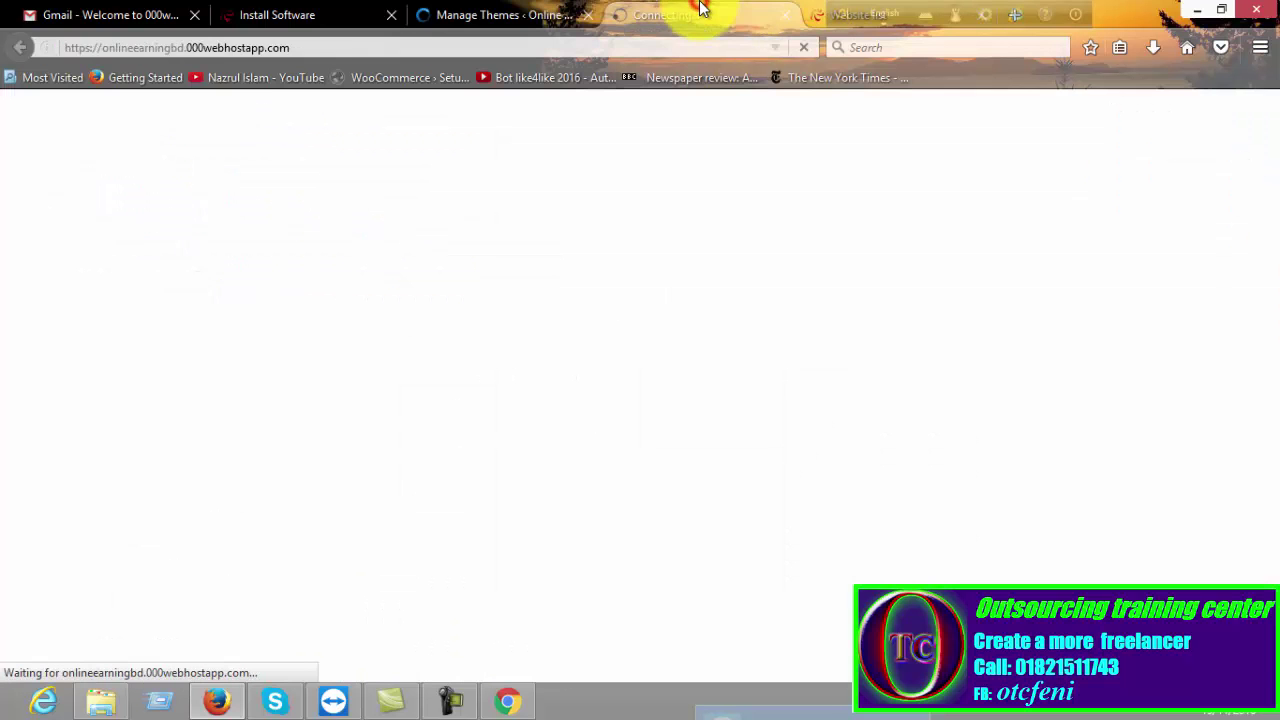
{"action": "left_click", "coordinate": [206, 47]}
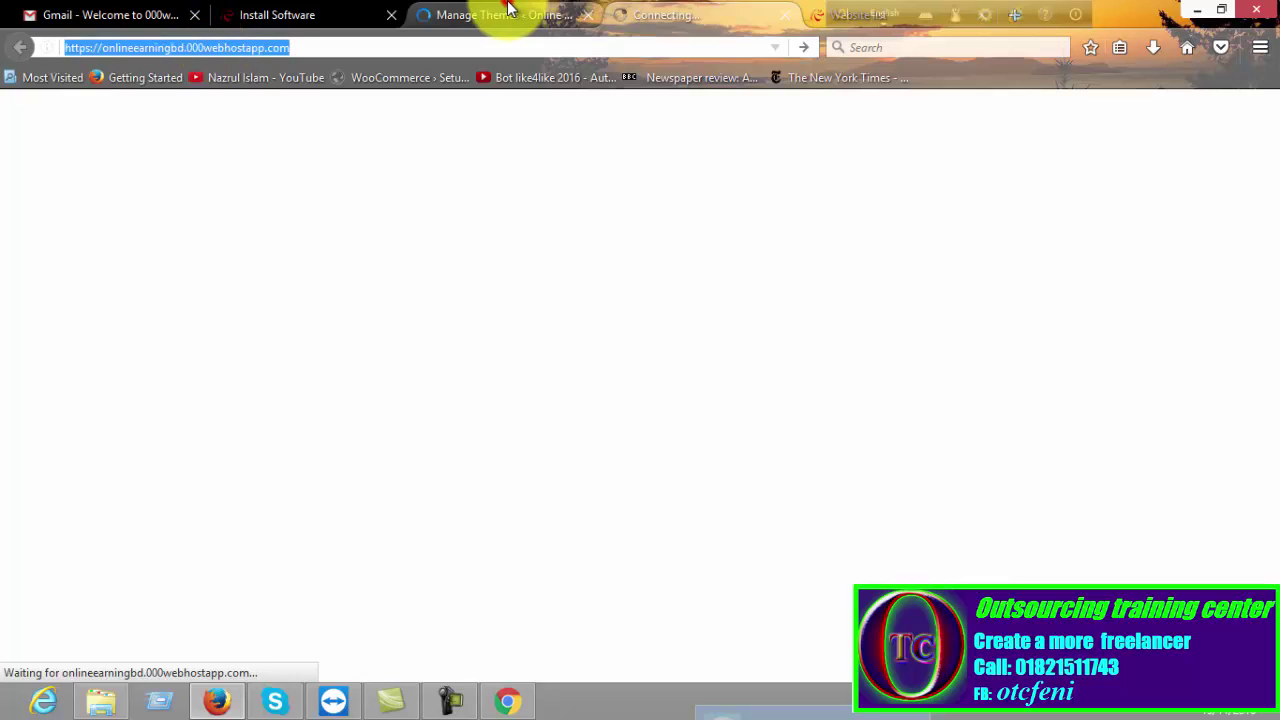
{"action": "left_click", "coordinate": [508, 10]}
{"action": "left_click", "coordinate": [315, 47]}
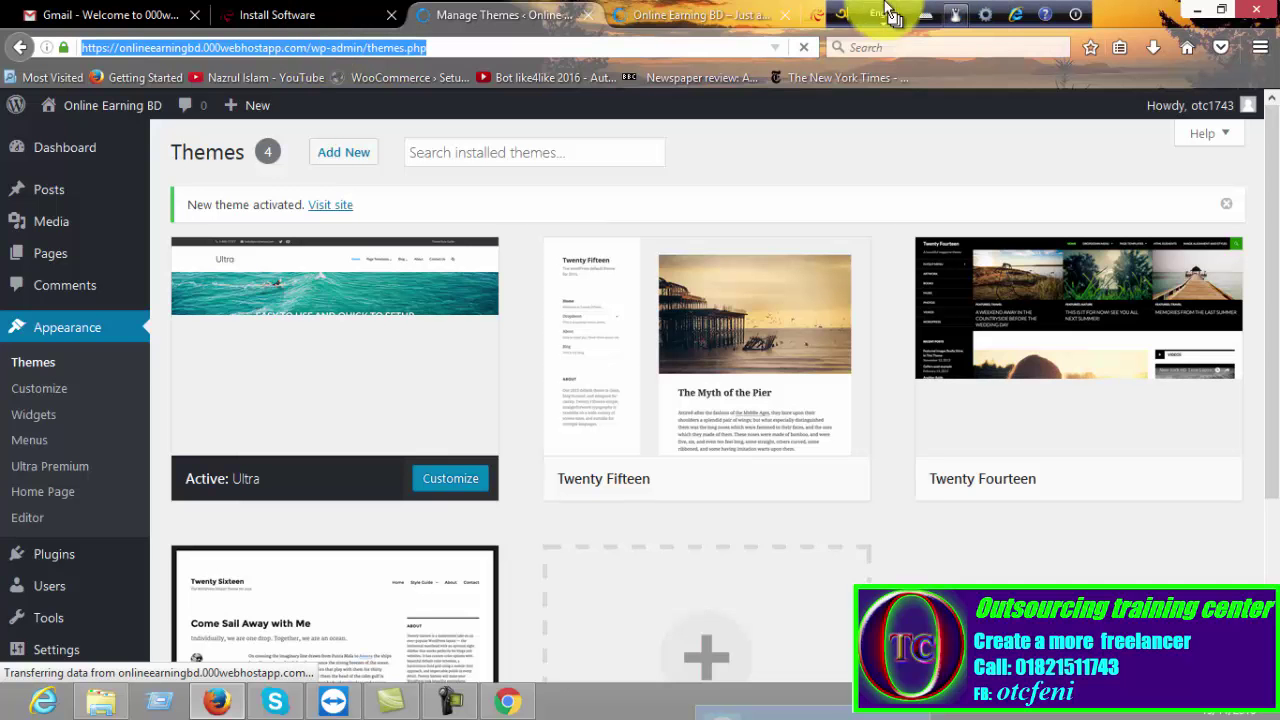
{"action": "left_click", "coordinate": [682, 15]}
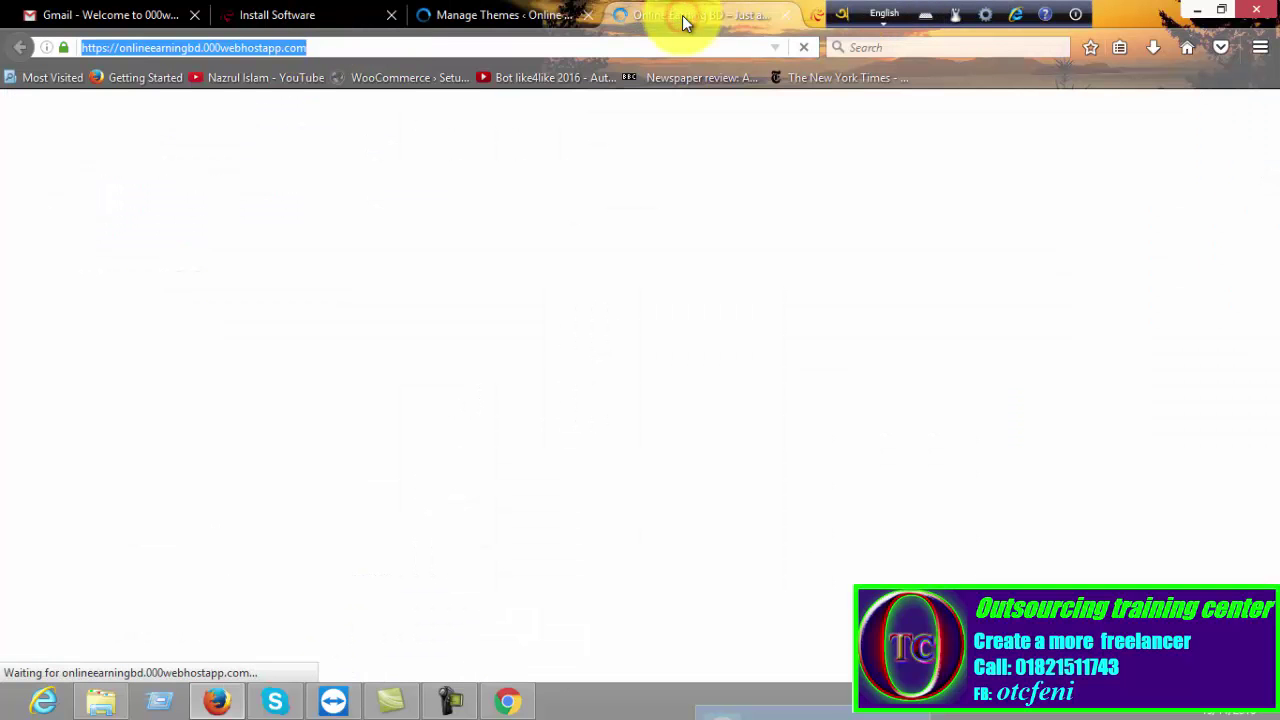
{"action": "left_click", "coordinate": [440, 14]}
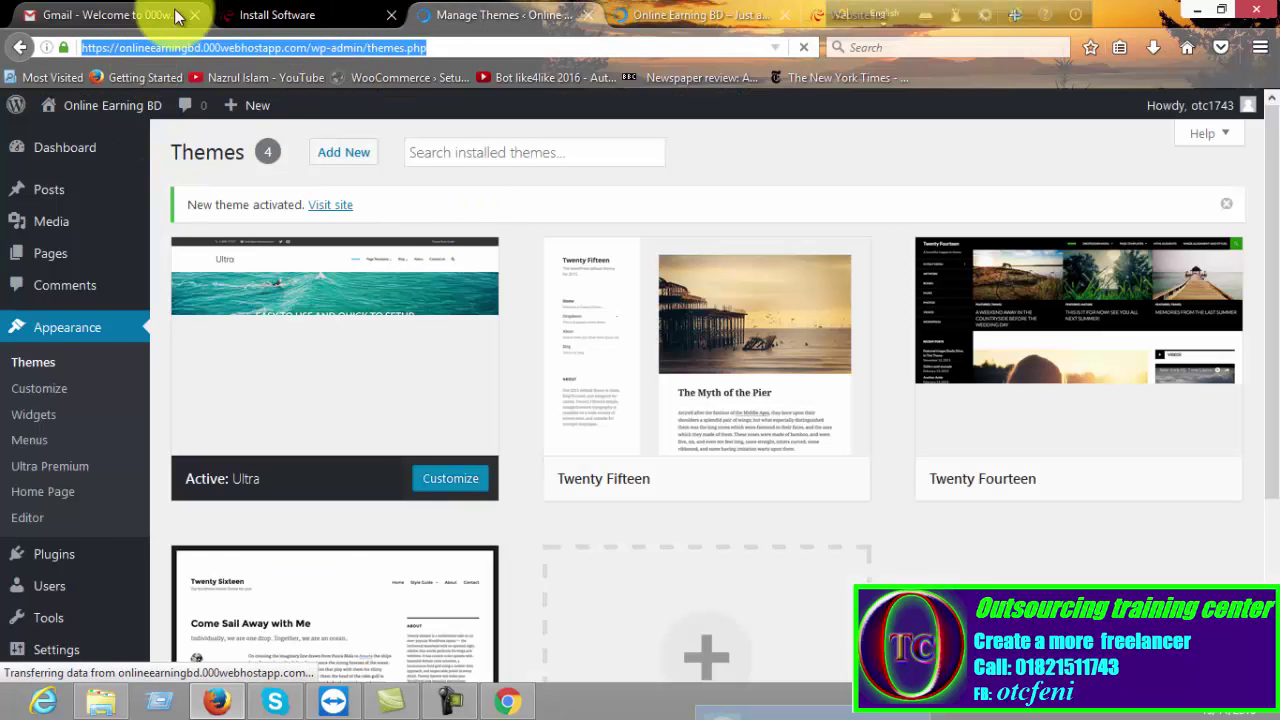
{"action": "left_click", "coordinate": [645, 10]}
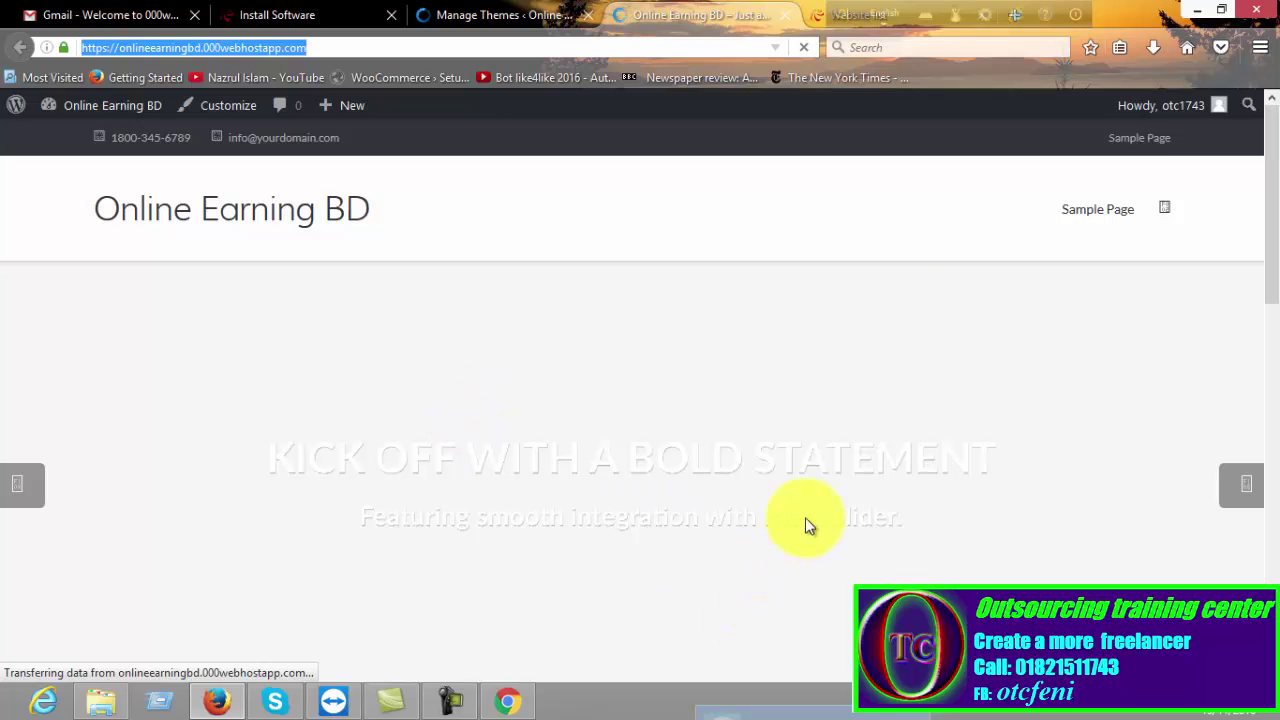
Return to the Manage Themes tab and launch Customize for the active Ultra theme
{"action": "left_click", "coordinate": [1273, 150]}
{"action": "left_click_drag", "start_coordinate": [1273, 150], "coordinate": [1211, 149]}
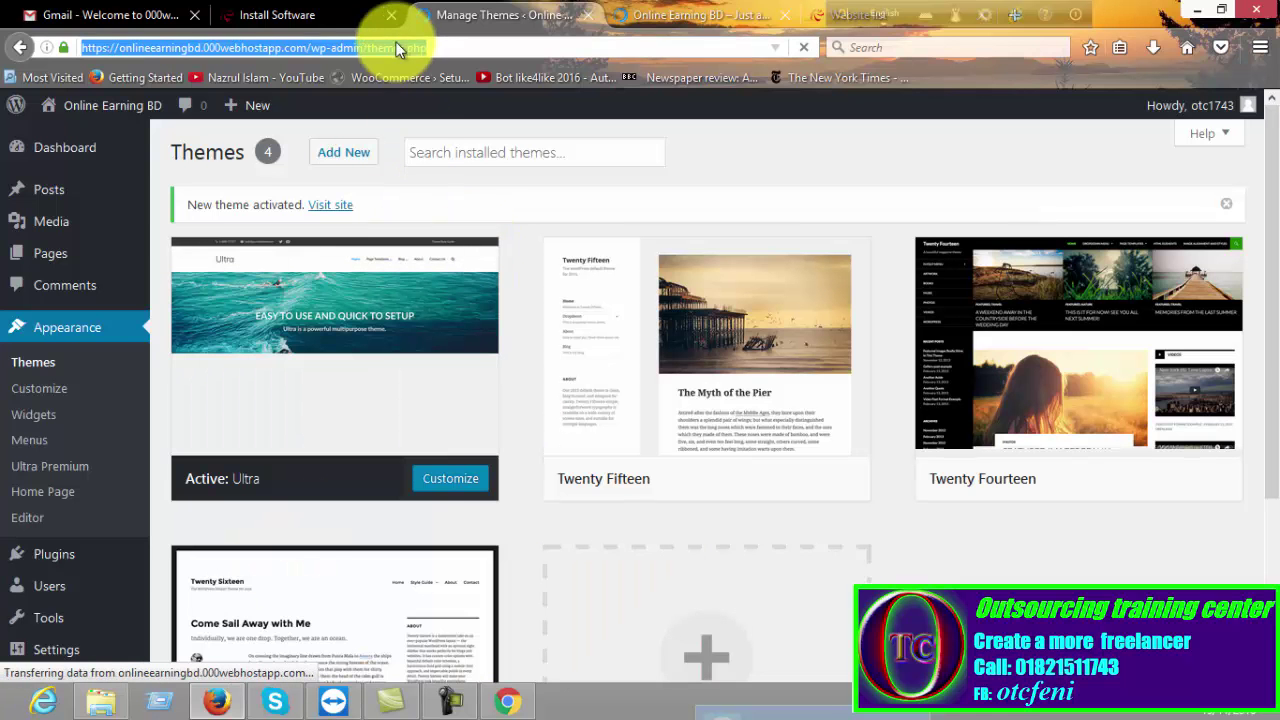
{"action": "left_click", "coordinate": [443, 45]}
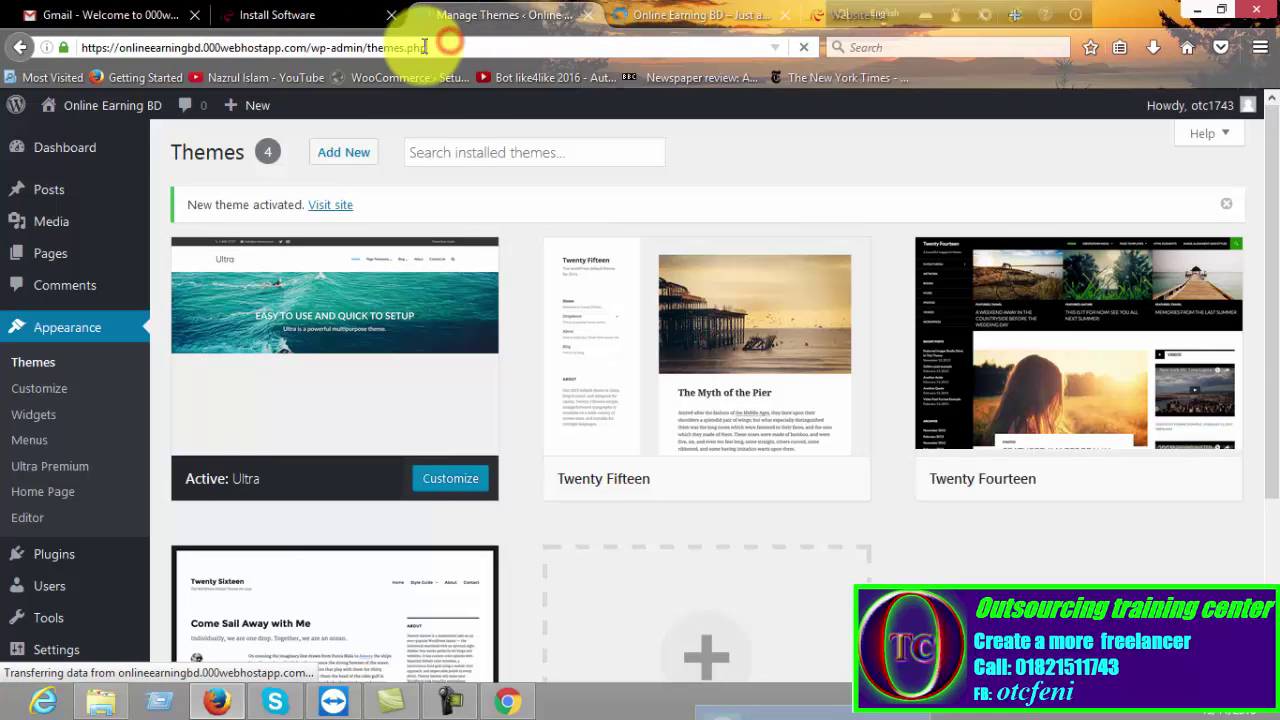
{"action": "left_click", "coordinate": [442, 482]}
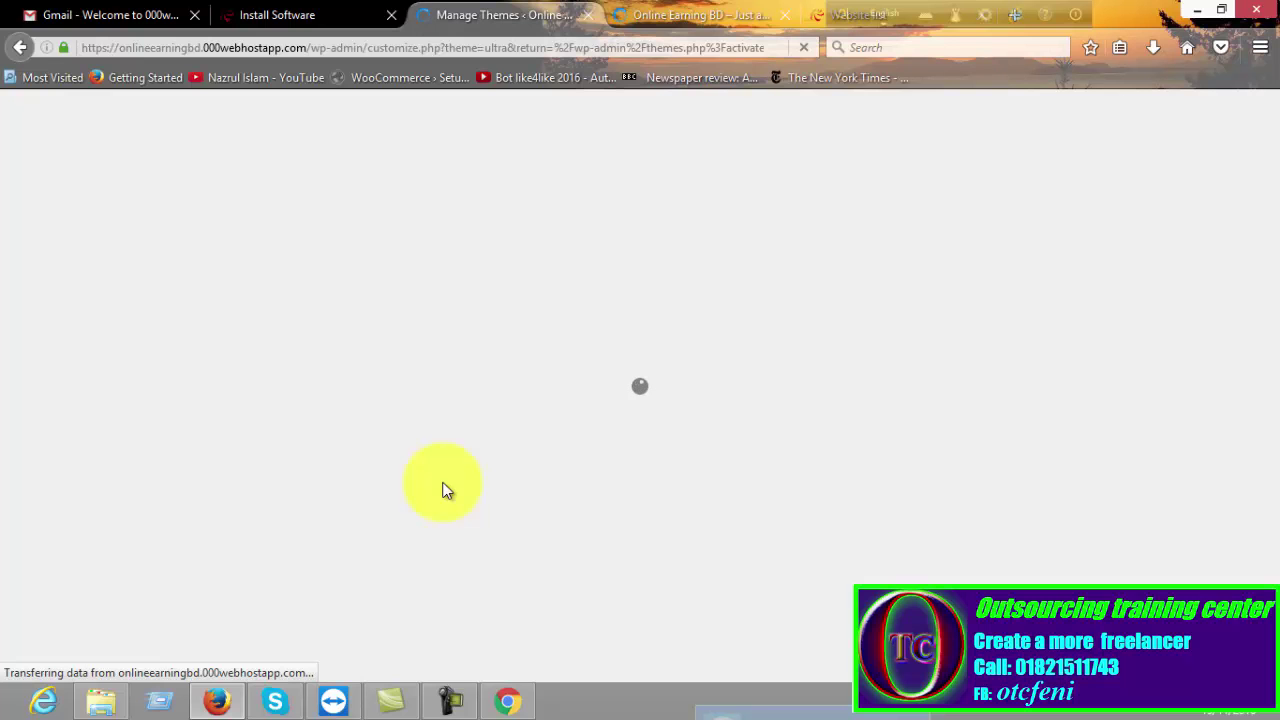
Open Theme Settings and look over the Ultra Premium and Header options
{"action": "left_click", "coordinate": [452, 700]}
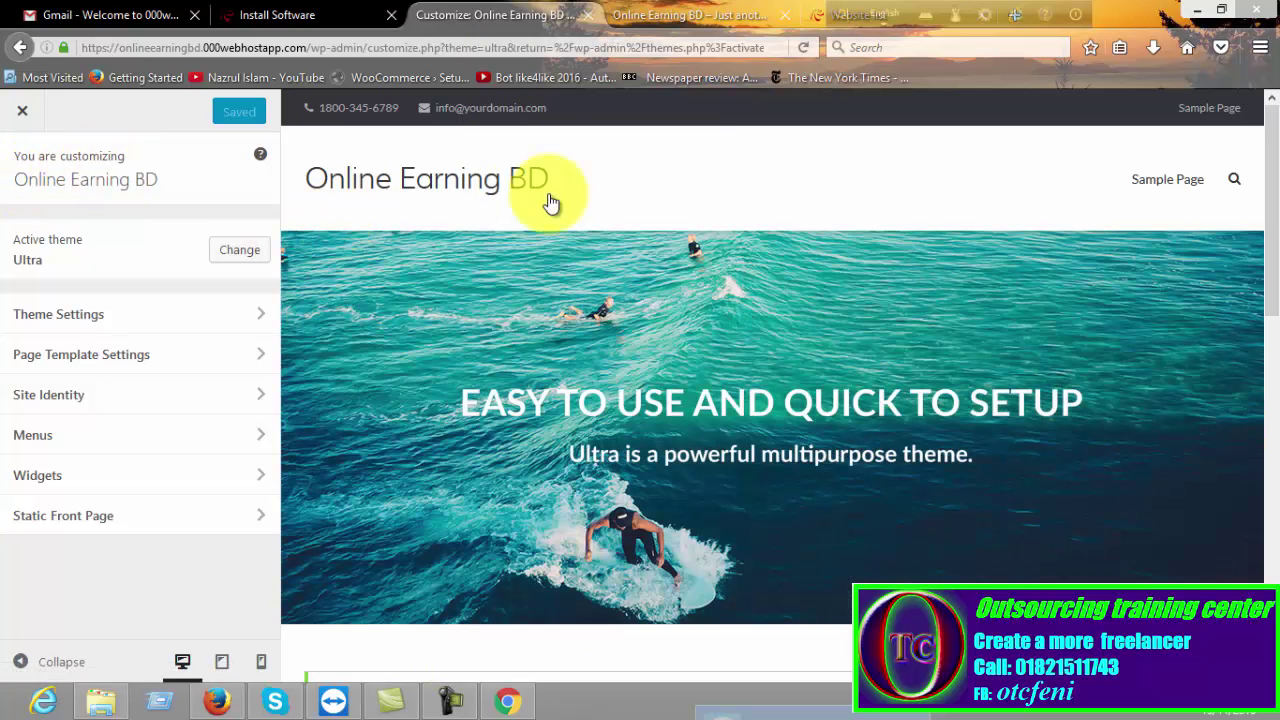
{"action": "left_click", "coordinate": [95, 316]}
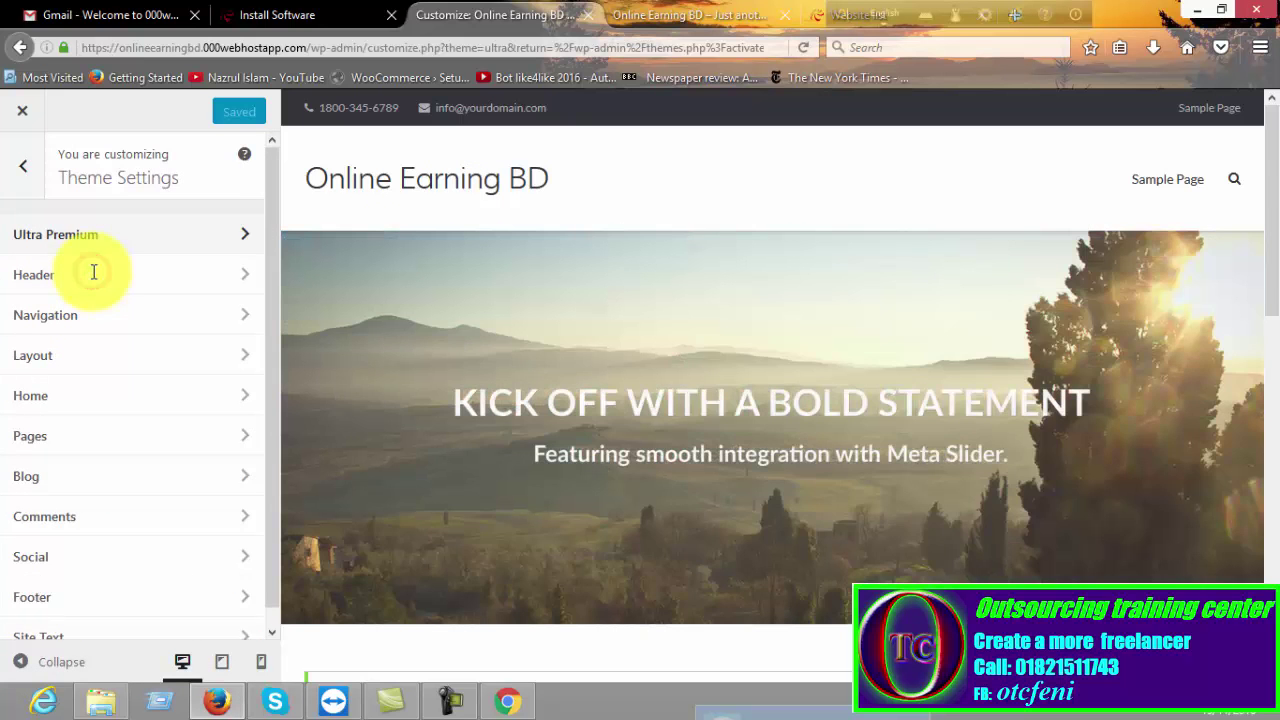
{"action": "left_click", "coordinate": [92, 233]}
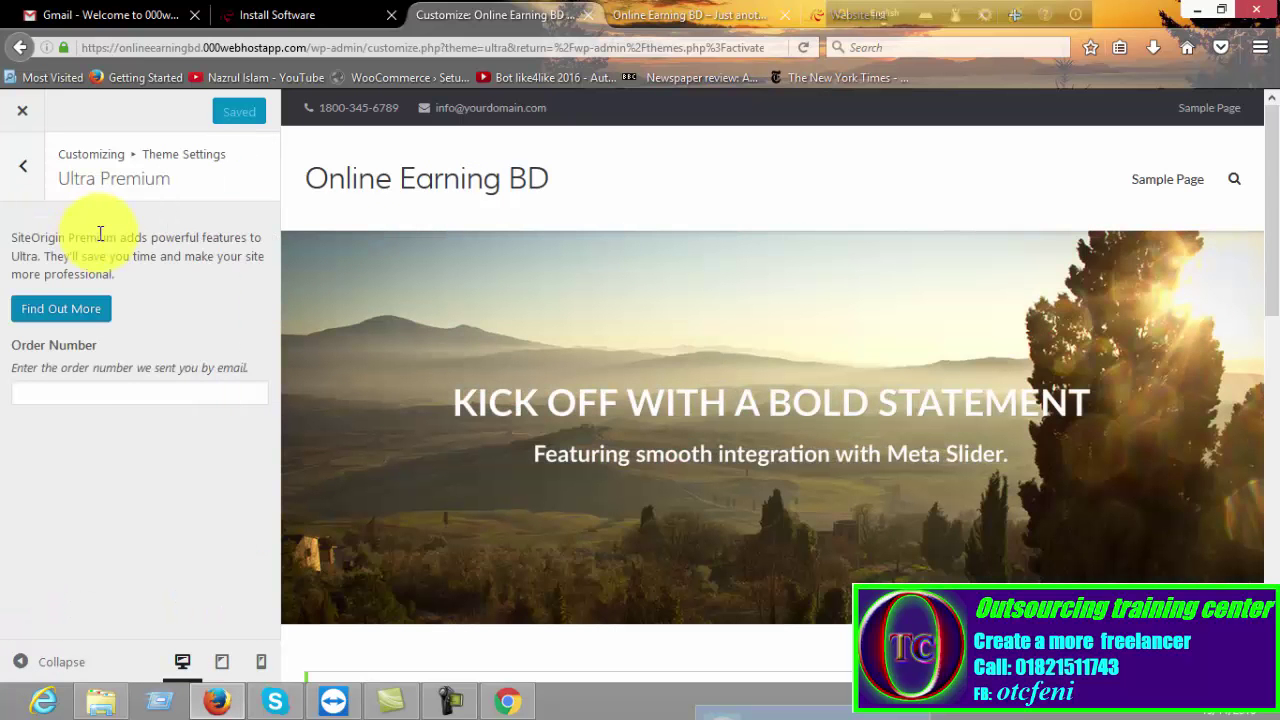
{"action": "left_click", "coordinate": [24, 166]}
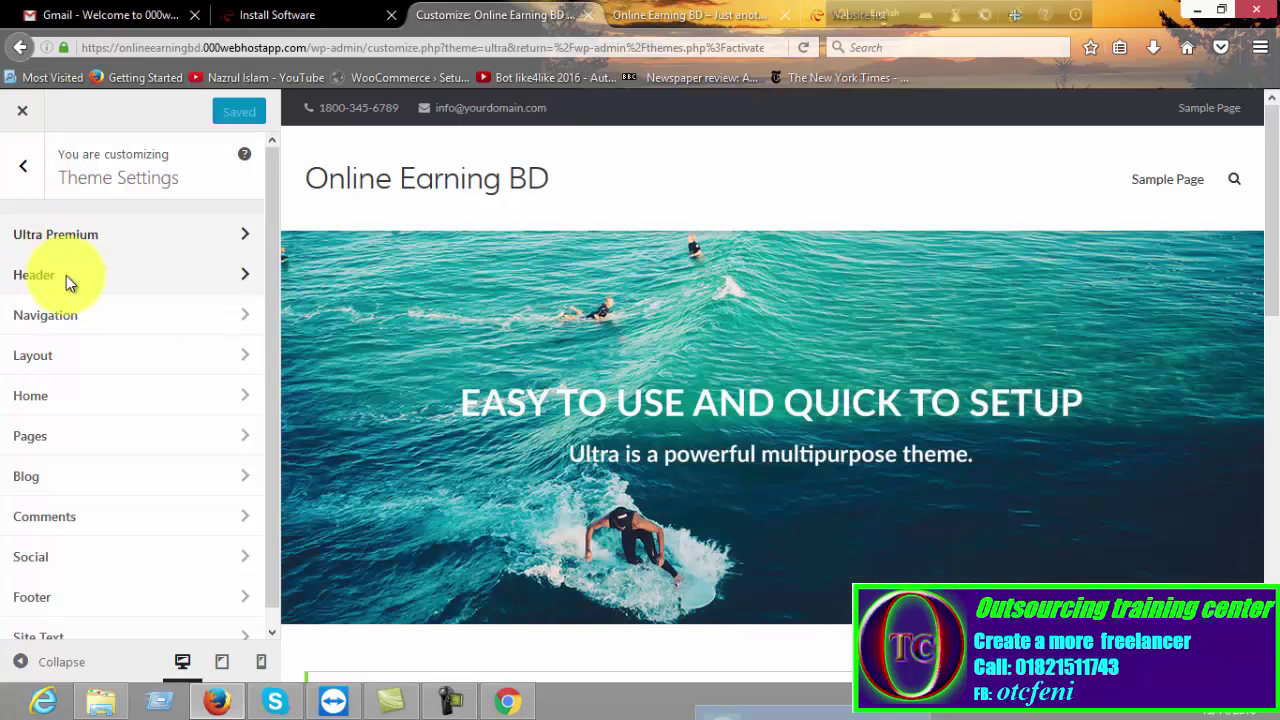
{"action": "left_click", "coordinate": [63, 274]}
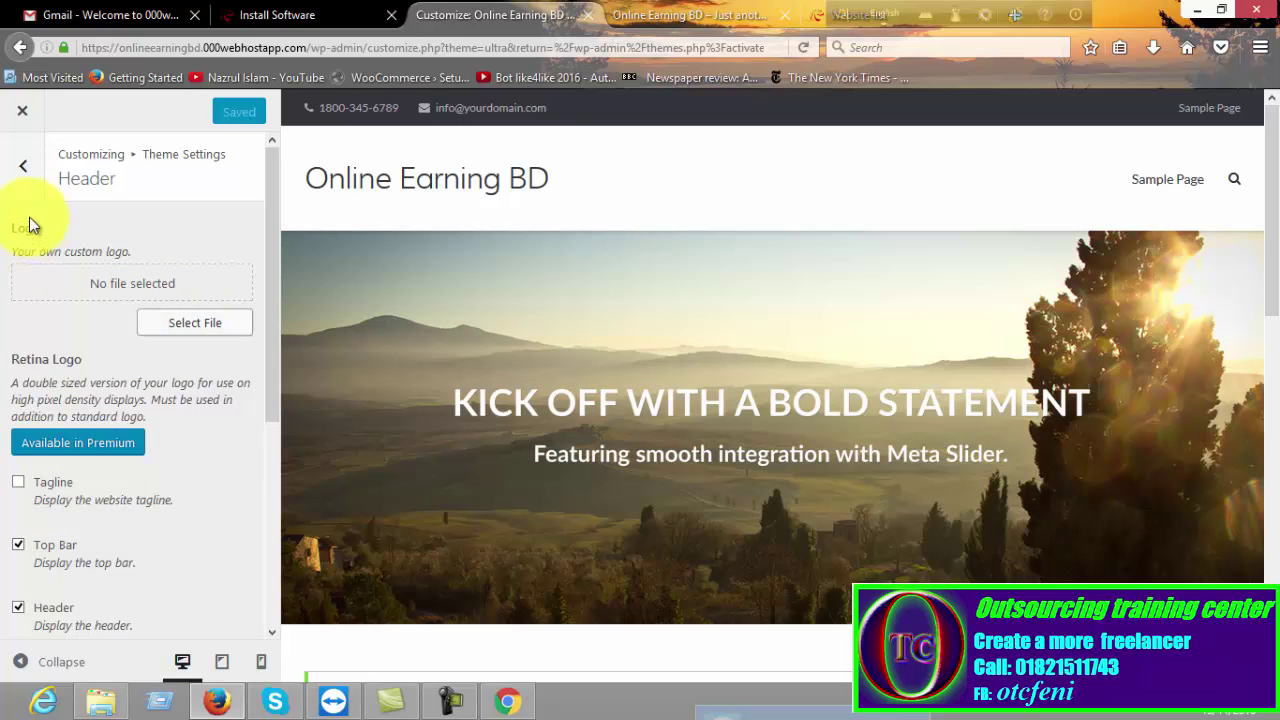
{"action": "left_click", "coordinate": [33, 170]}
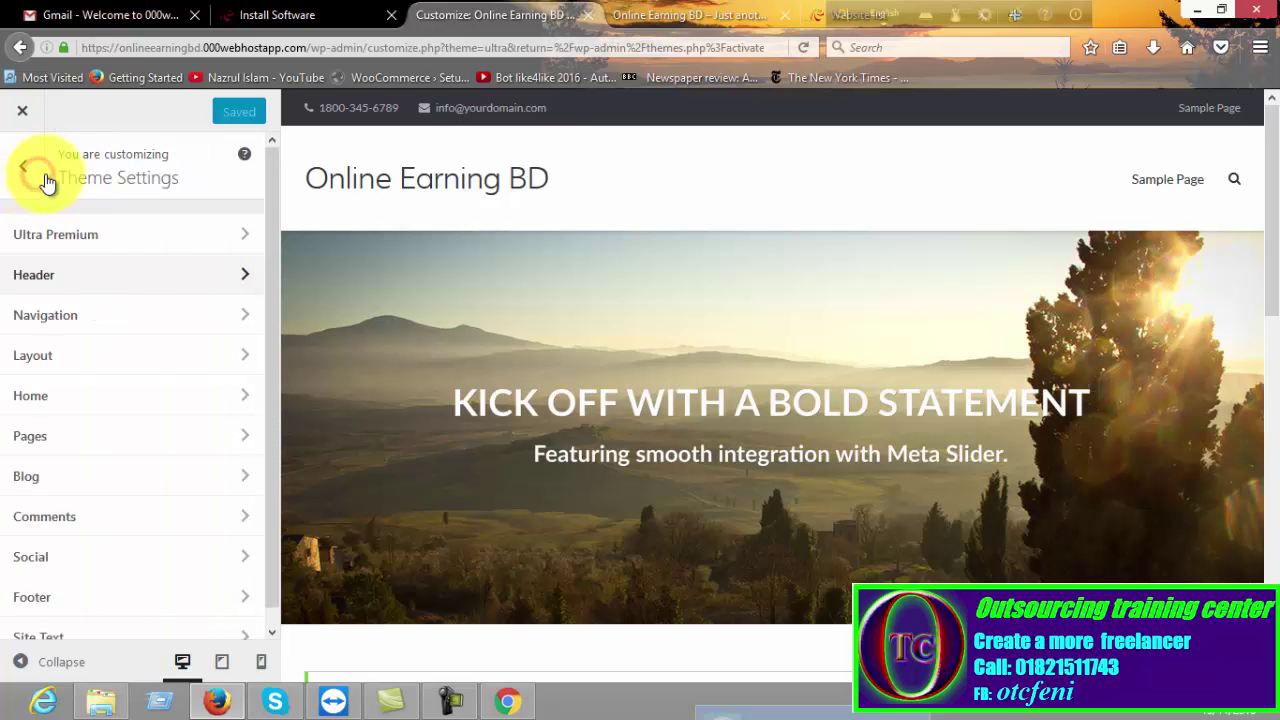
In Navigation, toggle Responsive Top Bar on and off, then view Layout settings
{"action": "left_click", "coordinate": [140, 325]}
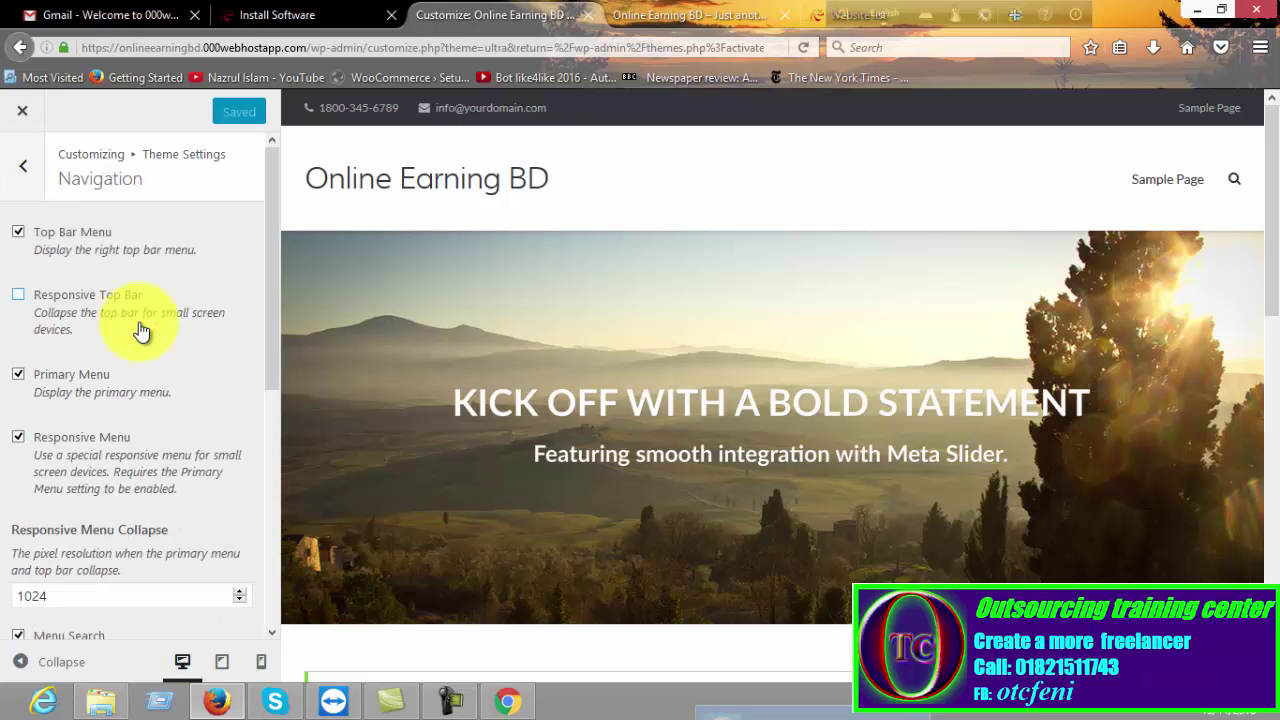
{"action": "left_click", "coordinate": [92, 298]}
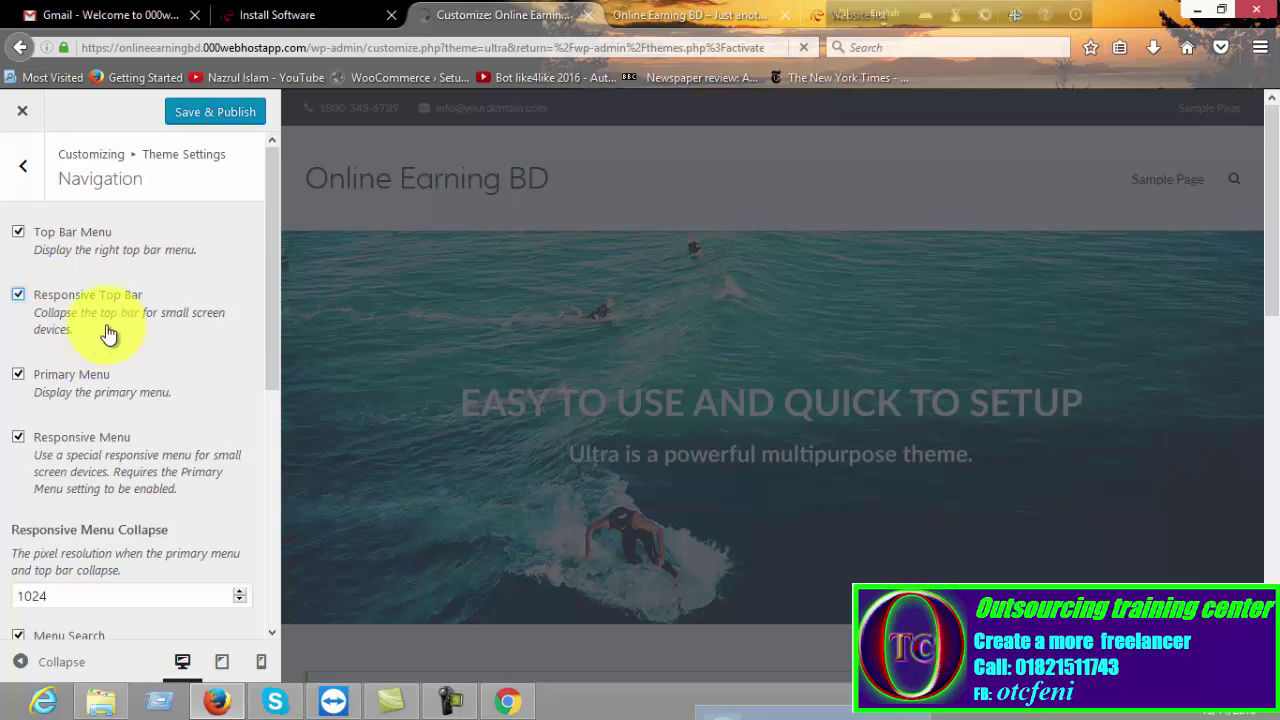
{"action": "left_click", "coordinate": [18, 294]}
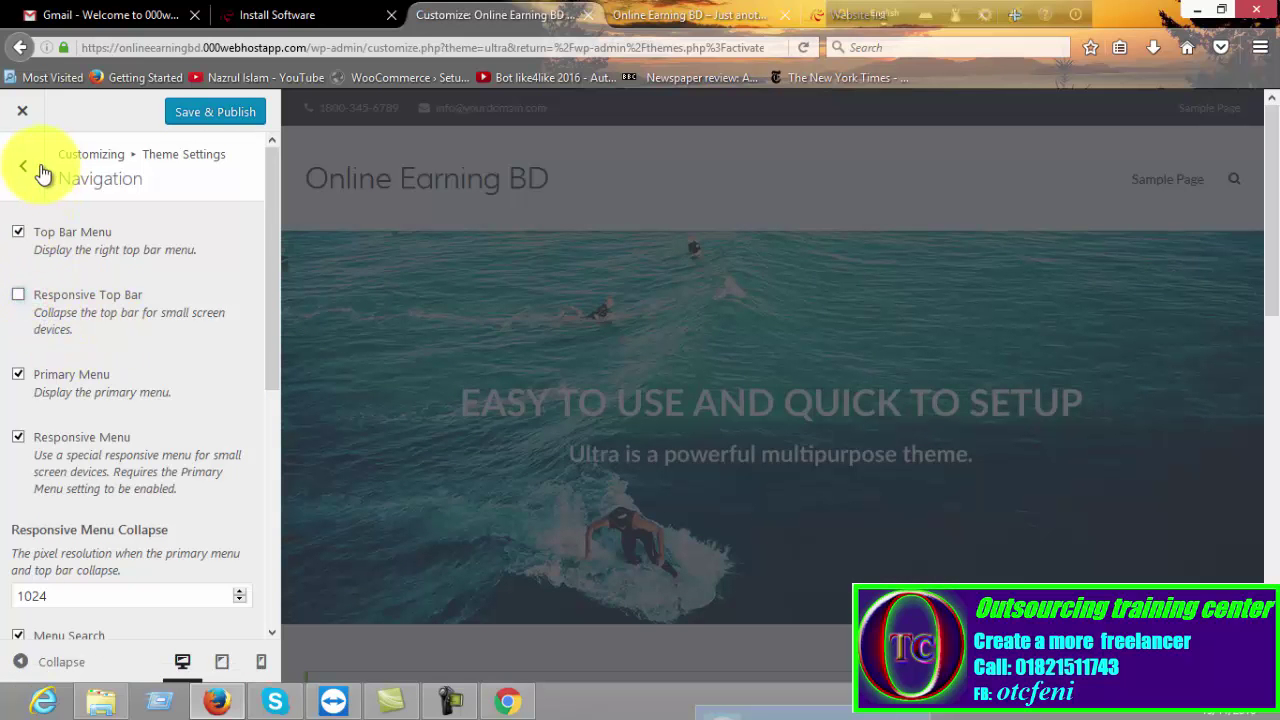
{"action": "left_click", "coordinate": [40, 166]}
{"action": "left_click", "coordinate": [45, 355]}
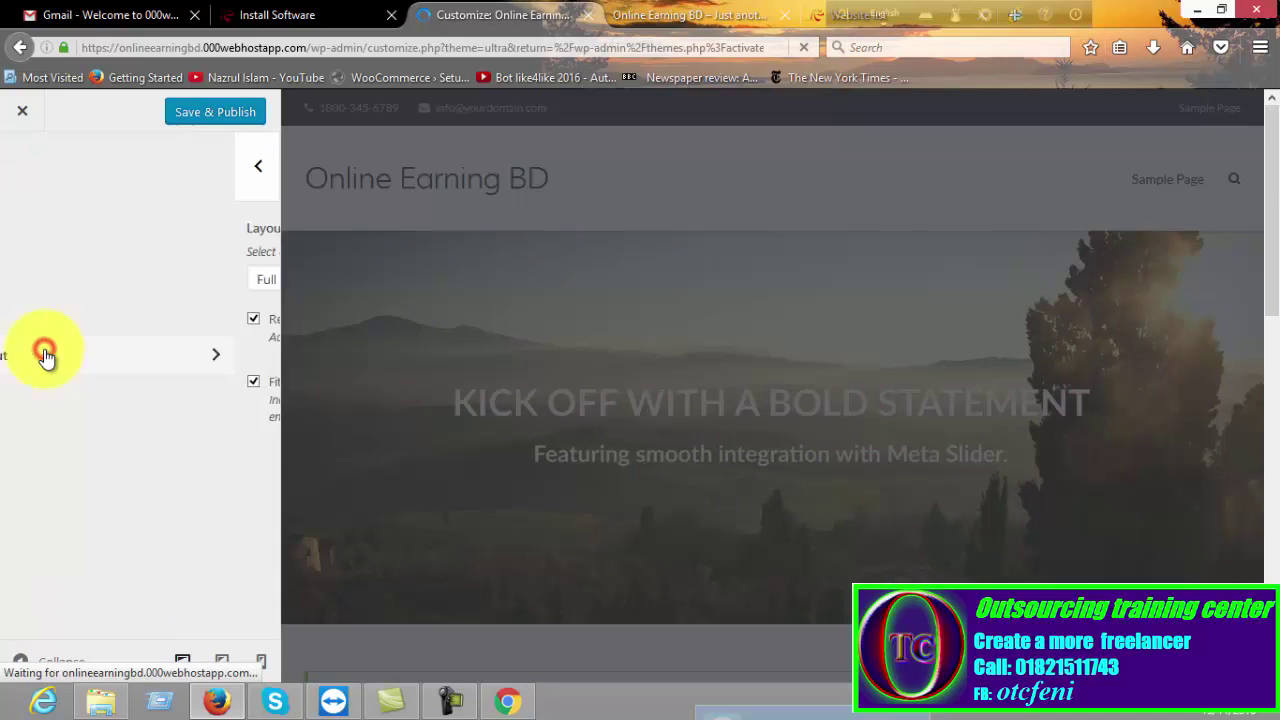
{"action": "left_click", "coordinate": [30, 166]}
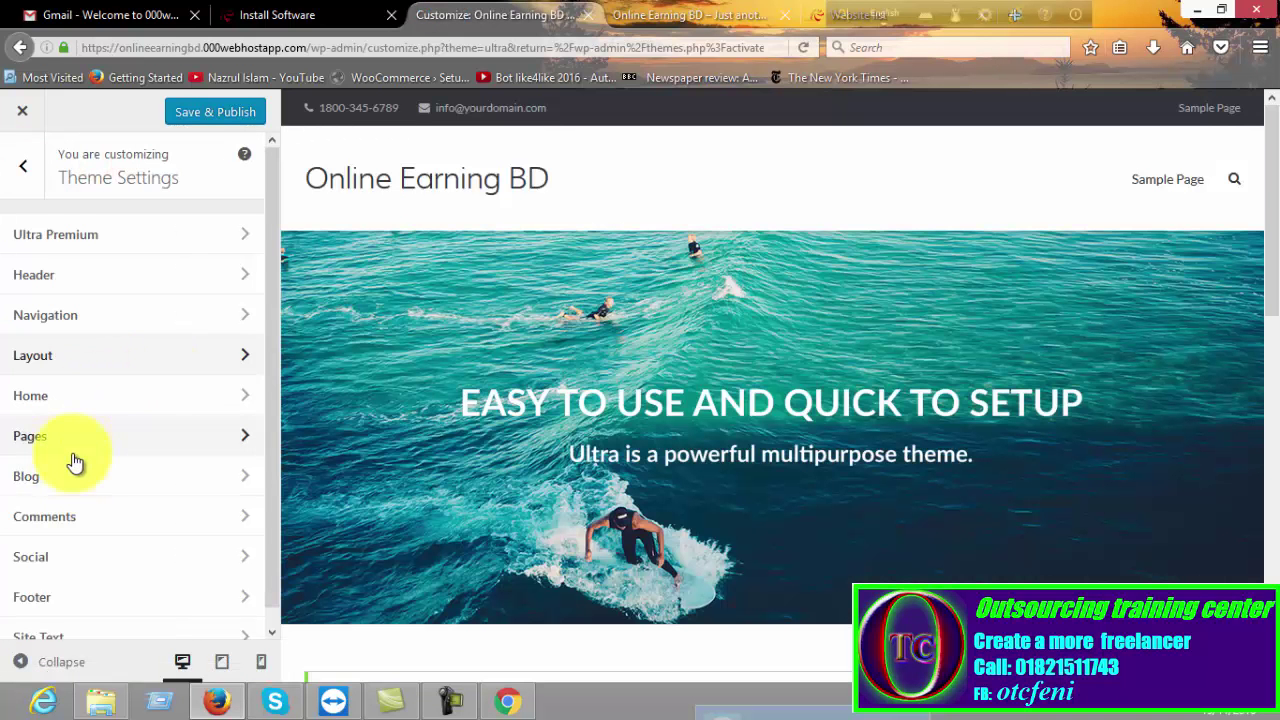
Review the Site Text settings, then return to the main Customizer sections
{"action": "scroll", "coordinate": [63, 515], "scroll_direction": "down", "scroll_amount": 1}
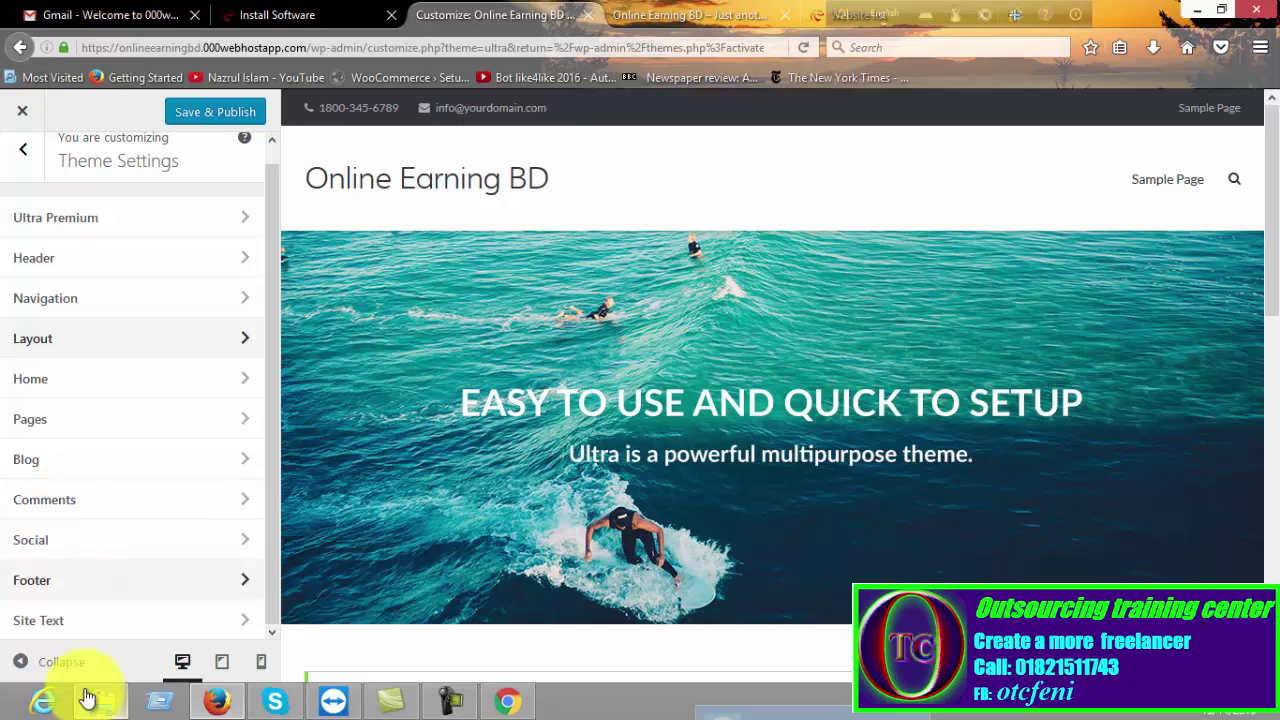
{"action": "left_click", "coordinate": [83, 628]}
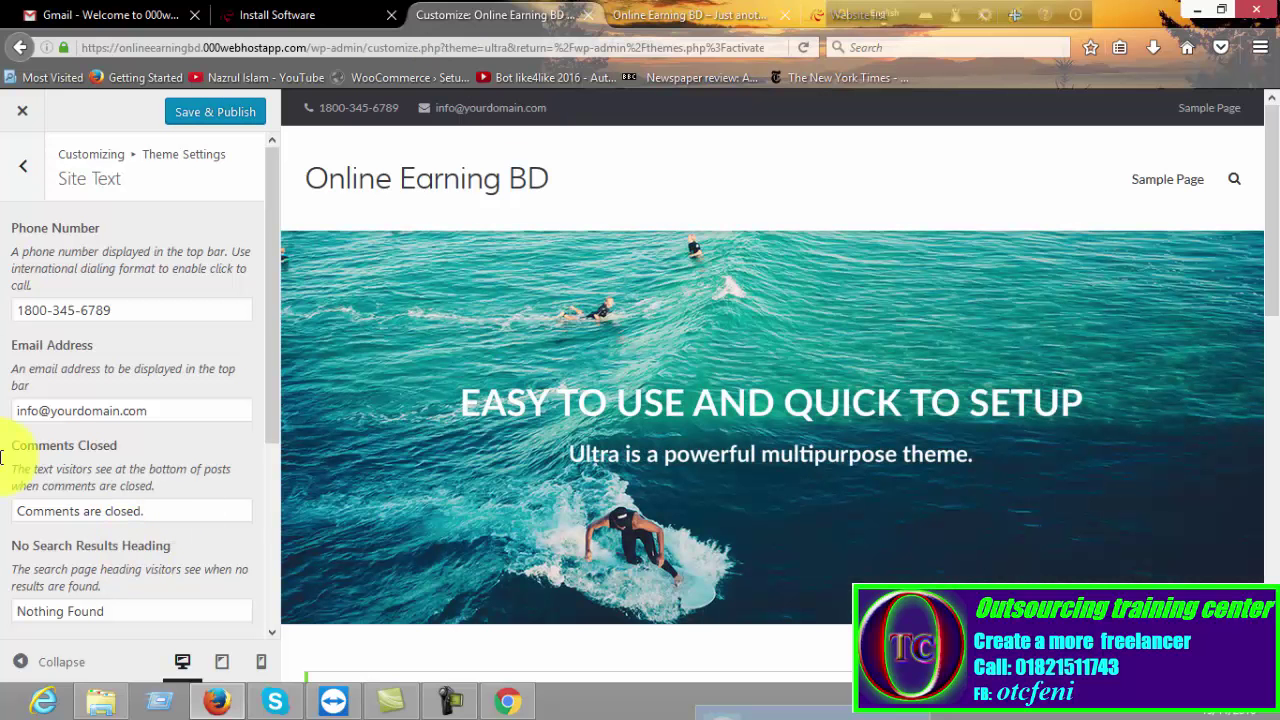
{"action": "left_click", "coordinate": [27, 174]}
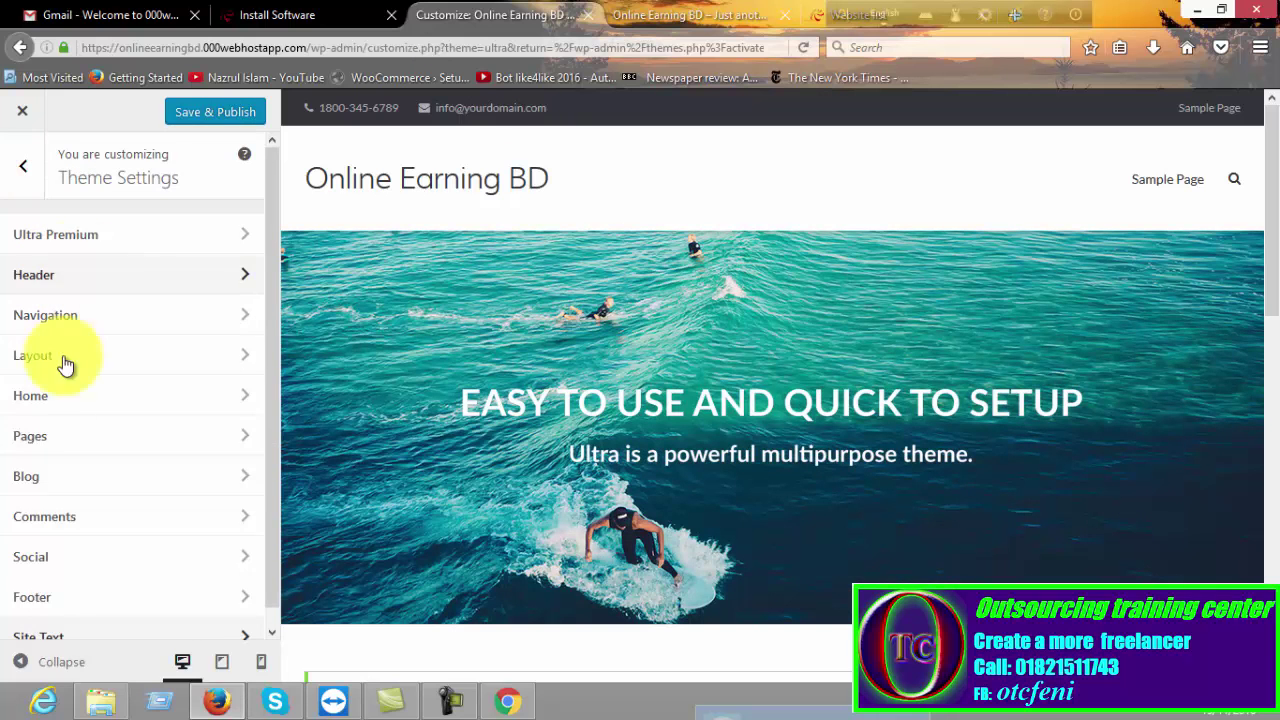
{"action": "scroll", "coordinate": [86, 490], "scroll_direction": "down", "scroll_amount": 1}
{"action": "scroll", "coordinate": [60, 420], "scroll_direction": "up", "scroll_amount": 1}
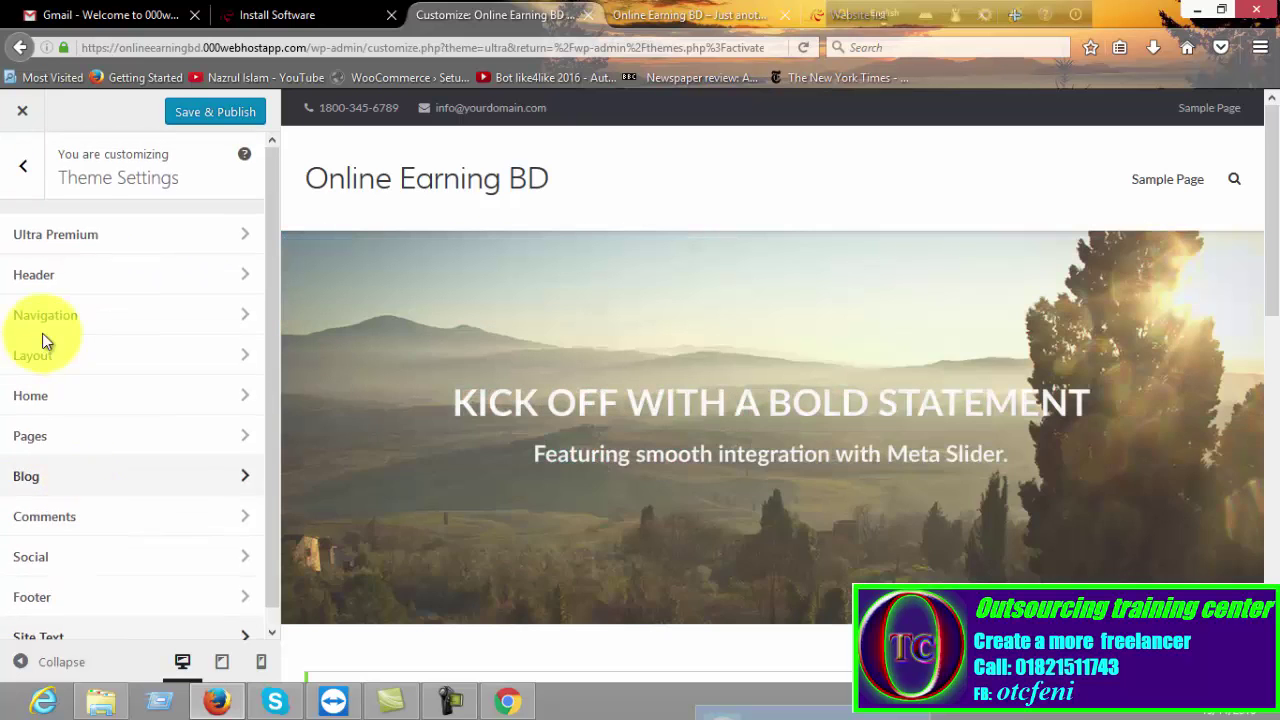
{"action": "left_click", "coordinate": [23, 170]}
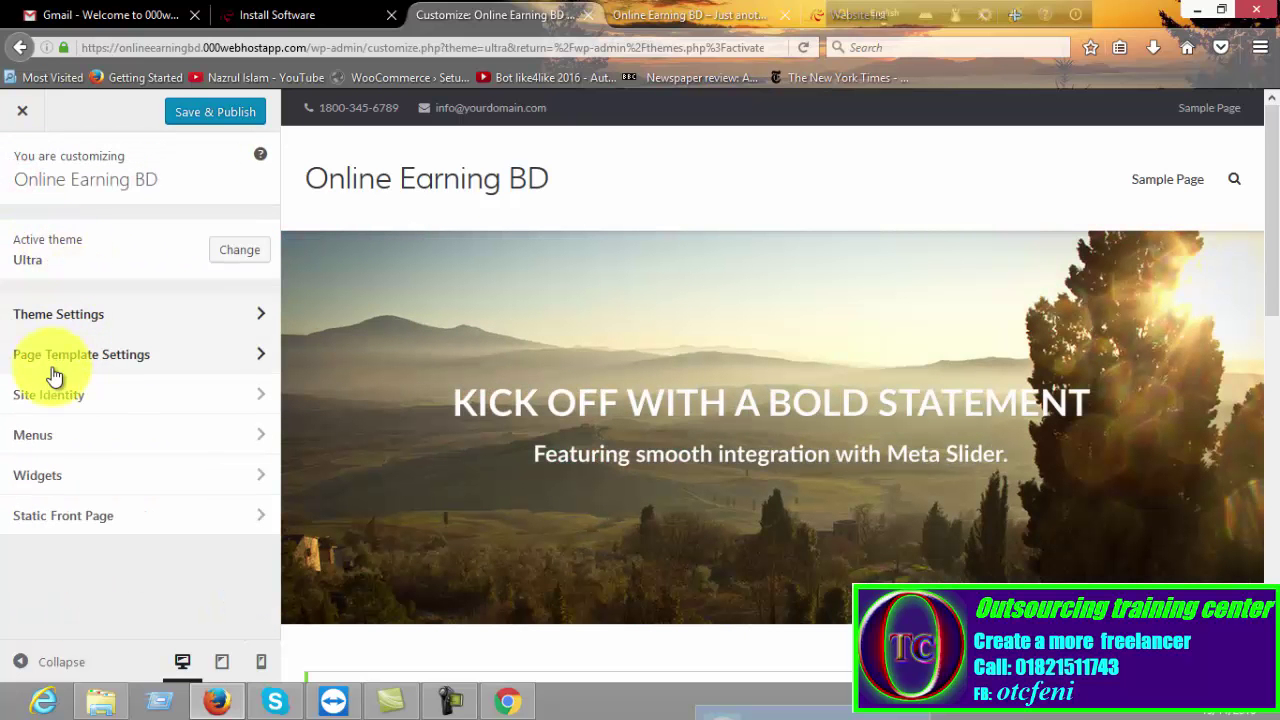
Check Site Identity and Menus, then reopen Theme Settings on the Home slider section
{"action": "left_click", "coordinate": [52, 400]}
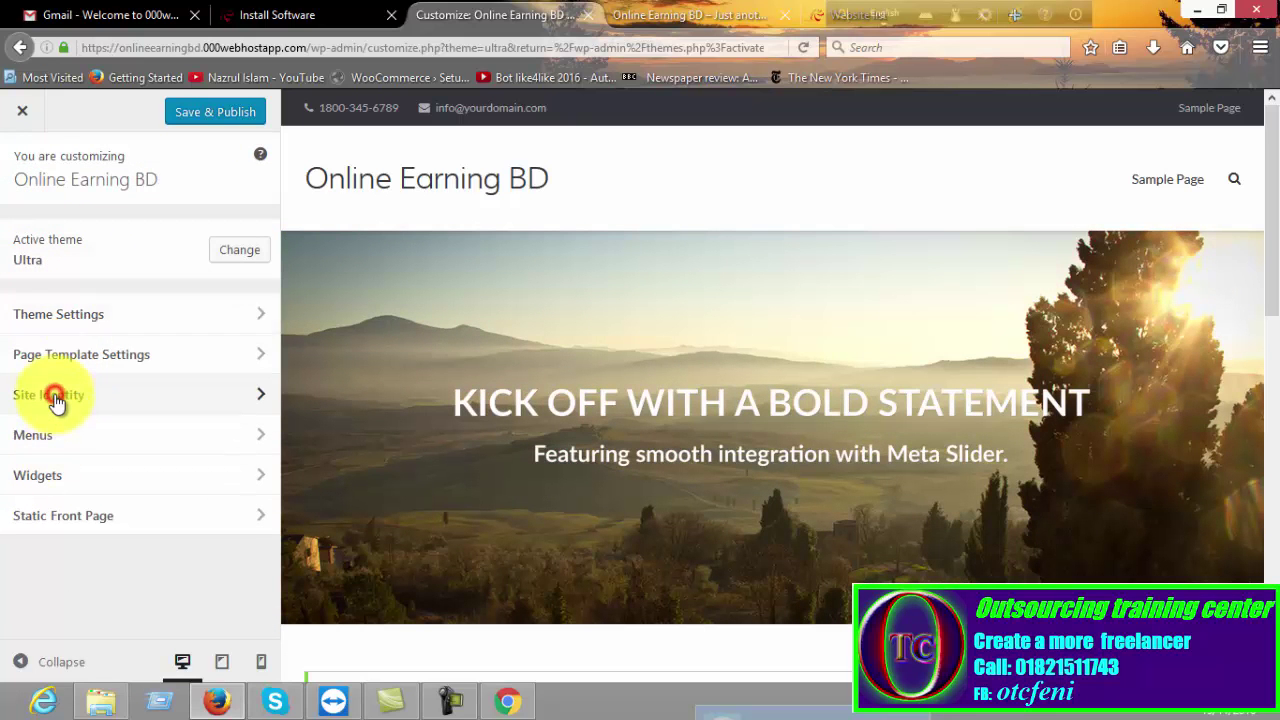
{"action": "left_click", "coordinate": [19, 177]}
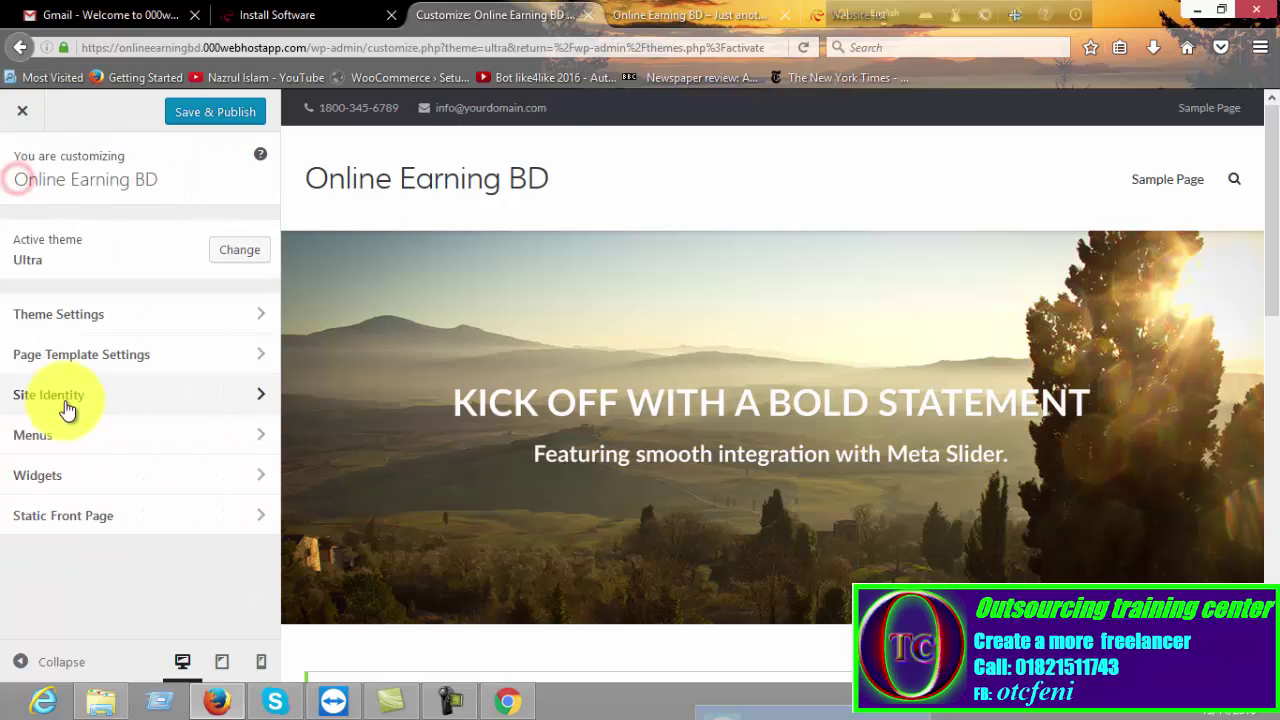
{"action": "left_click", "coordinate": [57, 435]}
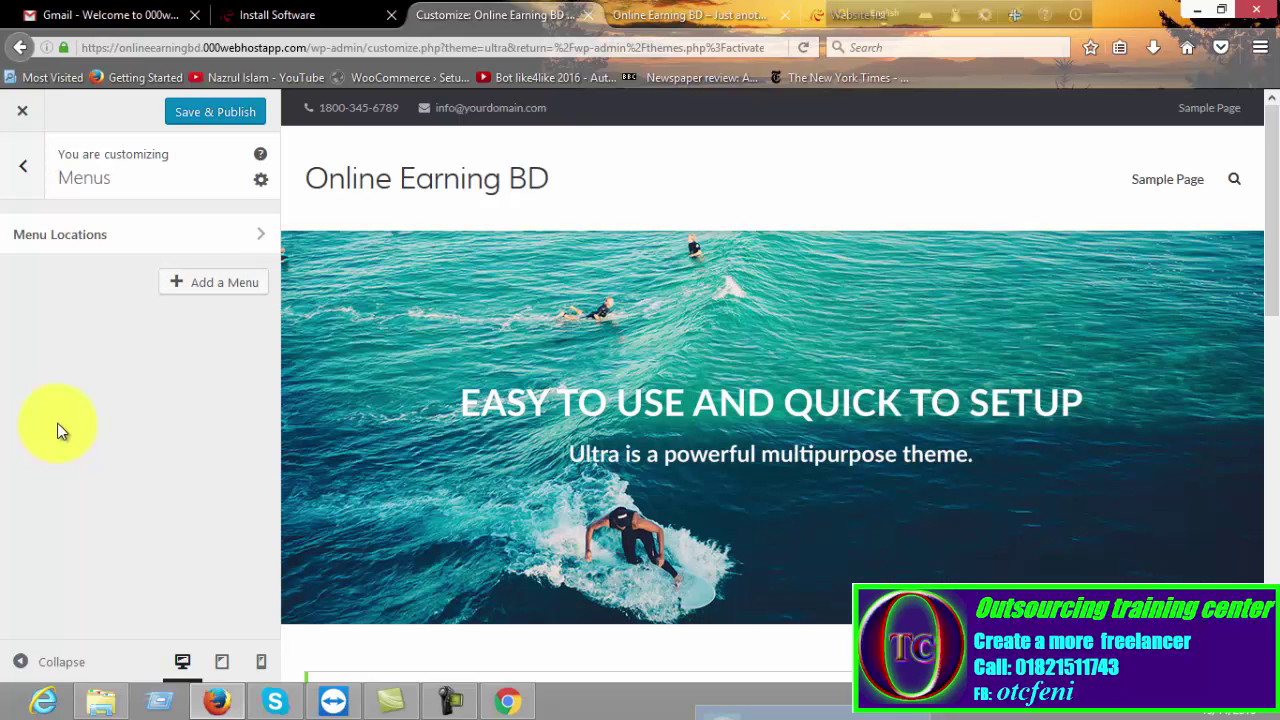
{"action": "left_click", "coordinate": [20, 165]}
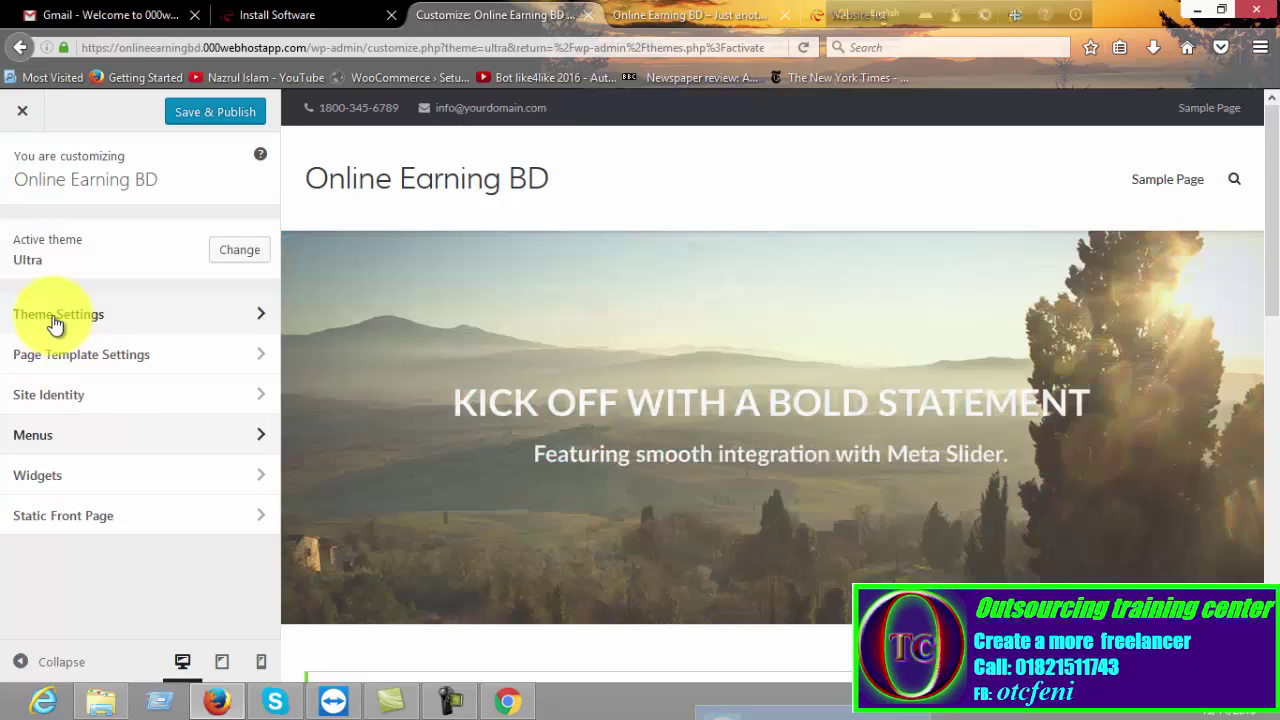
{"action": "left_click", "coordinate": [56, 318]}
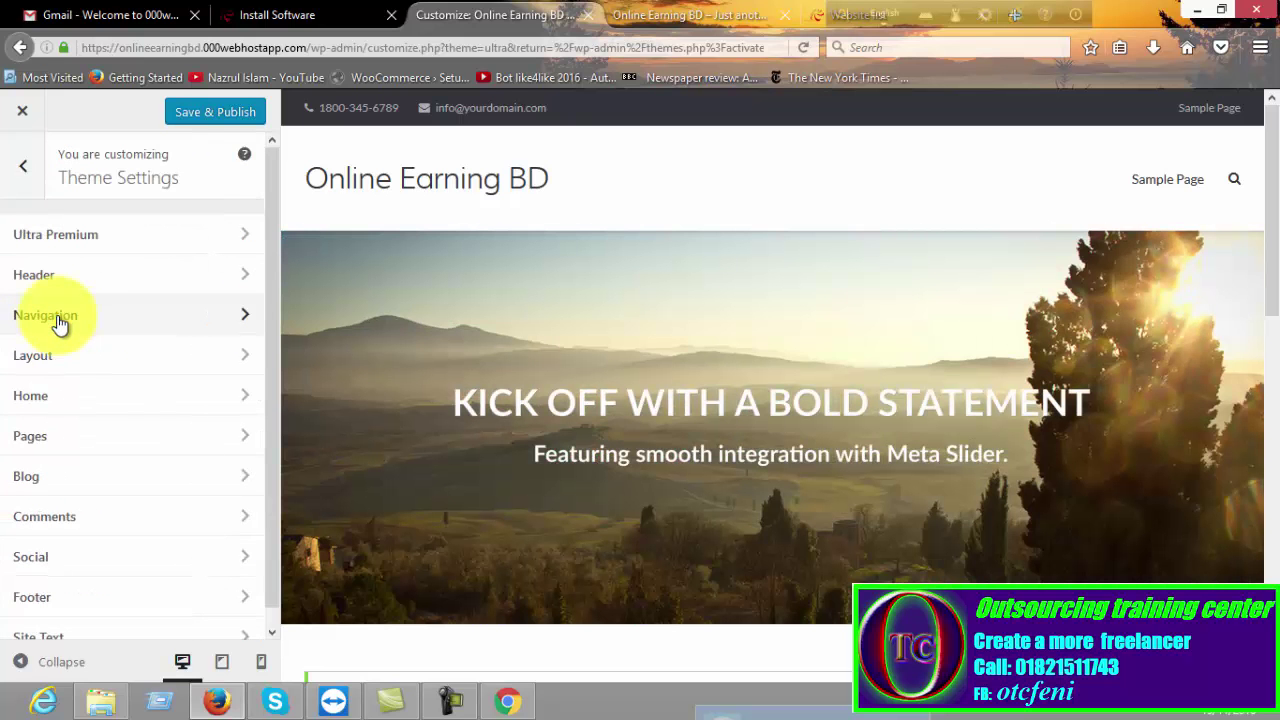
{"action": "left_click", "coordinate": [82, 405]}
Toggle Header Overlaps Slider on and off, then switch to the 000webhost install page
{"action": "left_click", "coordinate": [38, 430]}
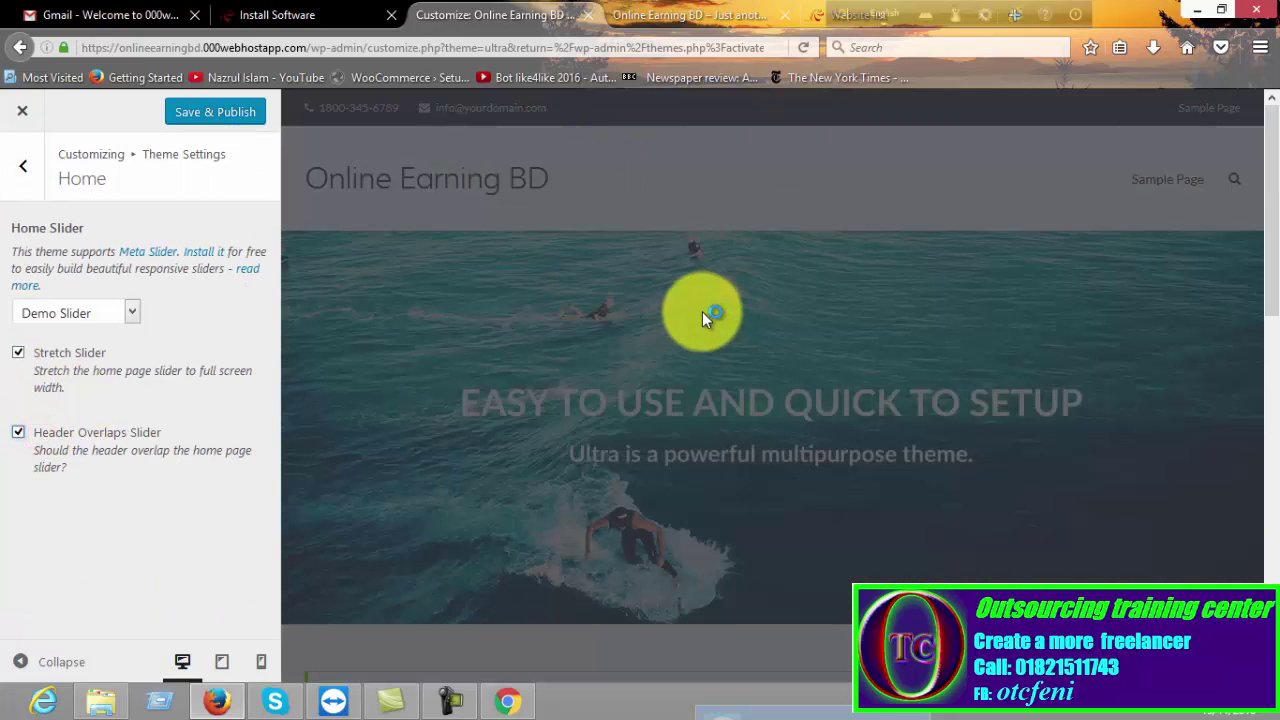
{"action": "left_click", "coordinate": [21, 434]}
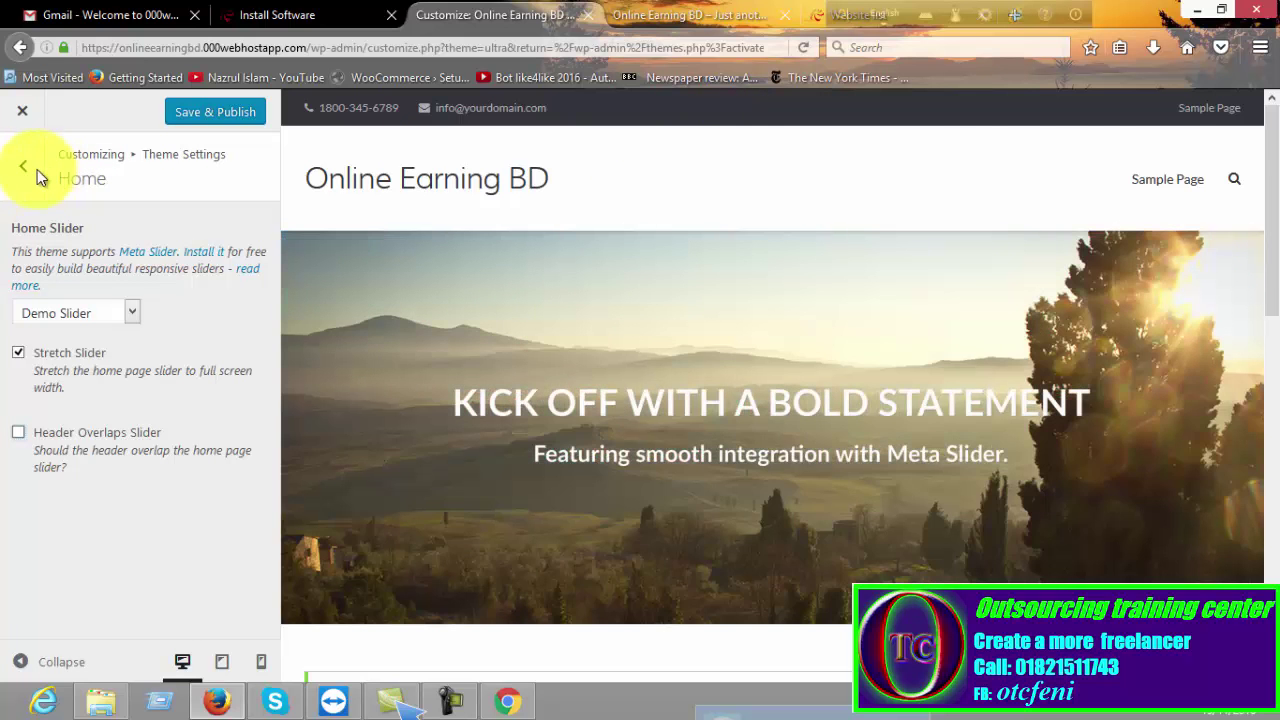
{"action": "left_click", "coordinate": [23, 166]}
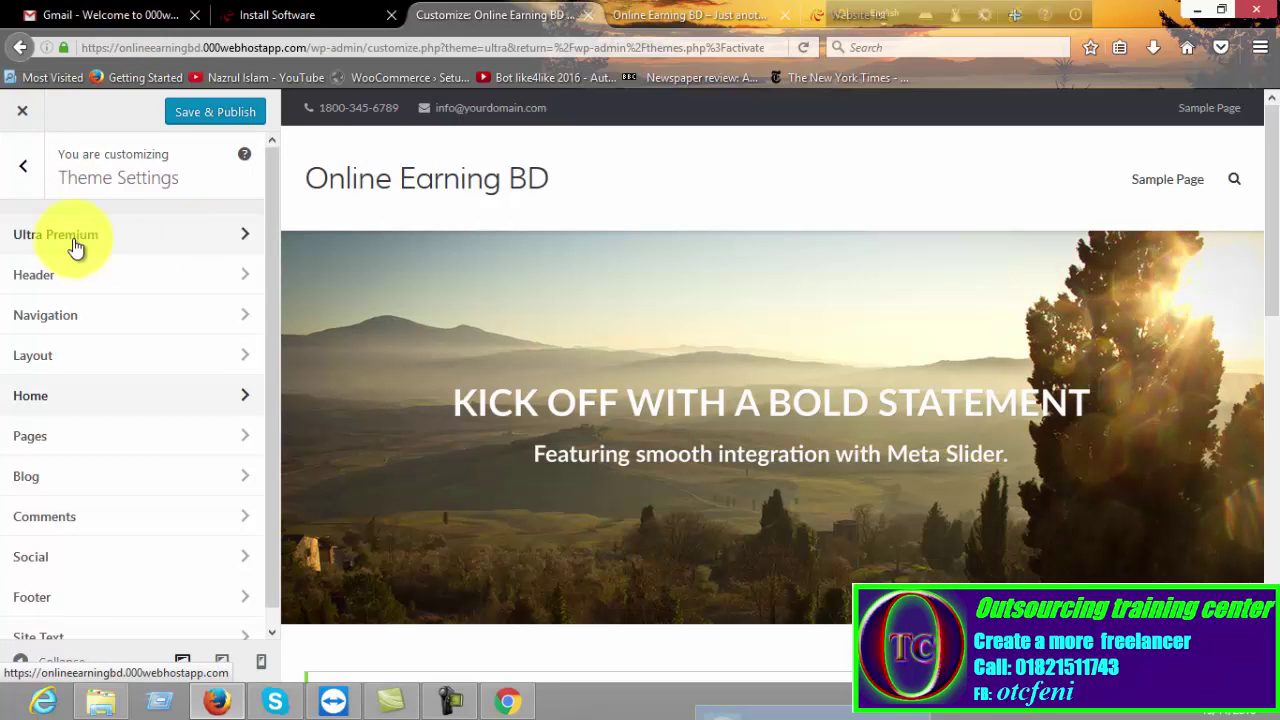
{"action": "left_click", "coordinate": [23, 168]}
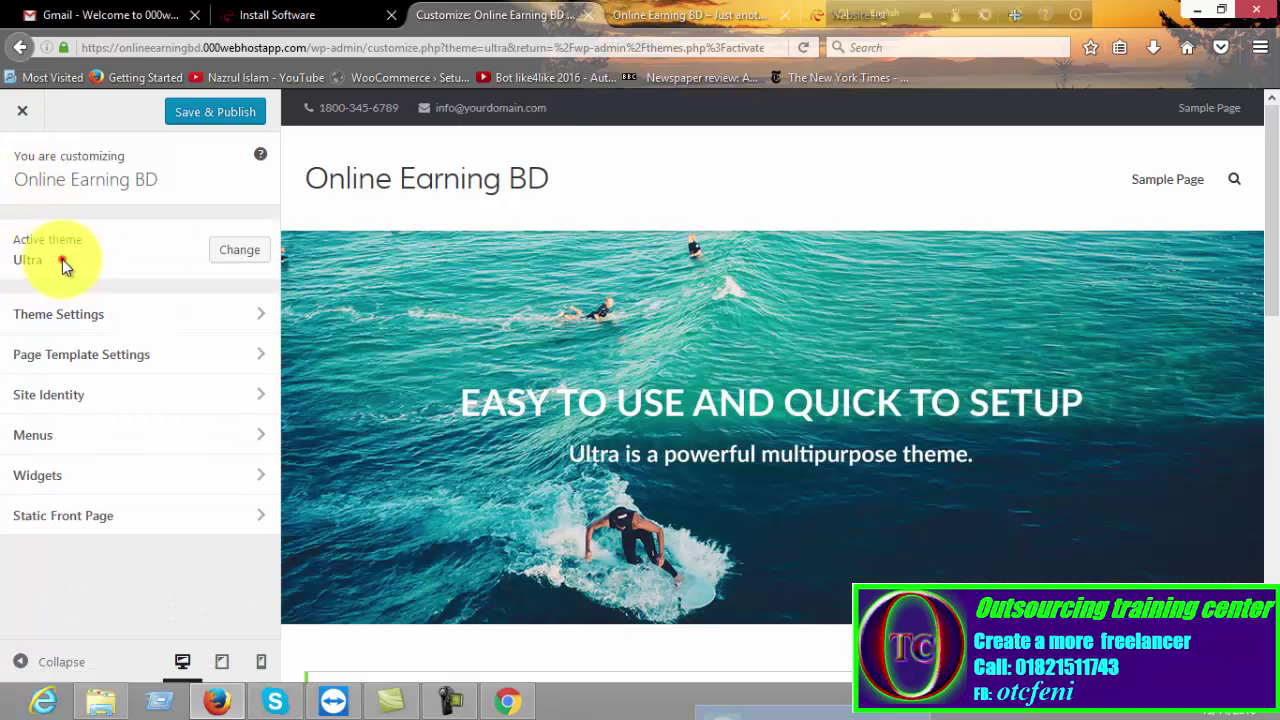
{"action": "left_click", "coordinate": [643, 17]}
{"action": "left_click", "coordinate": [258, 18]}
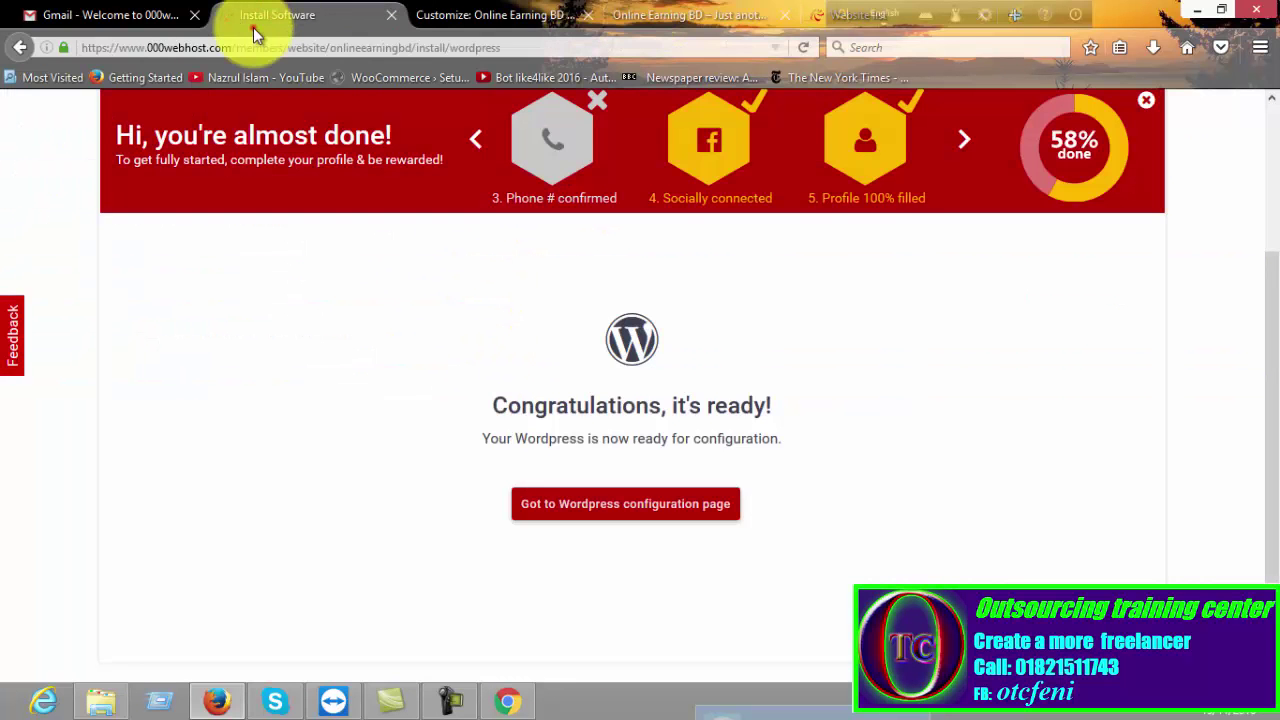
Go to YouTube and start the search query 'how to customized'
{"action": "left_click", "coordinate": [255, 48]}
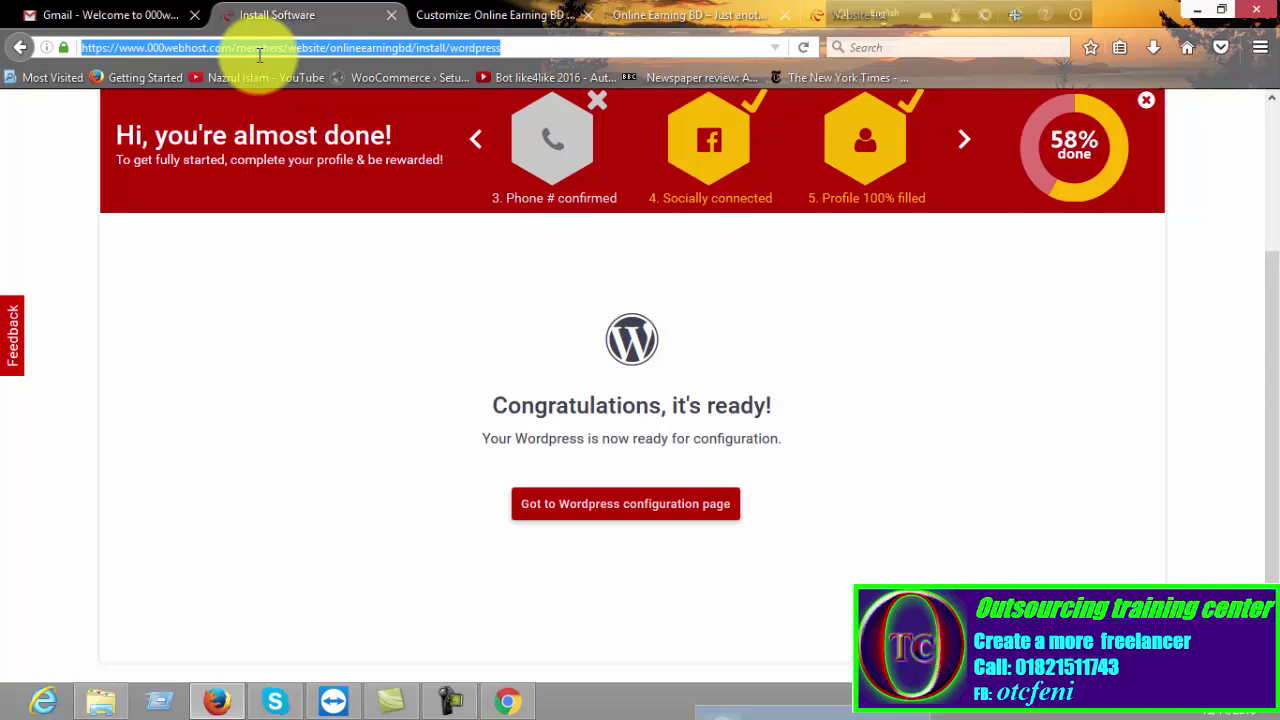
{"action": "type", "text": "yout"}
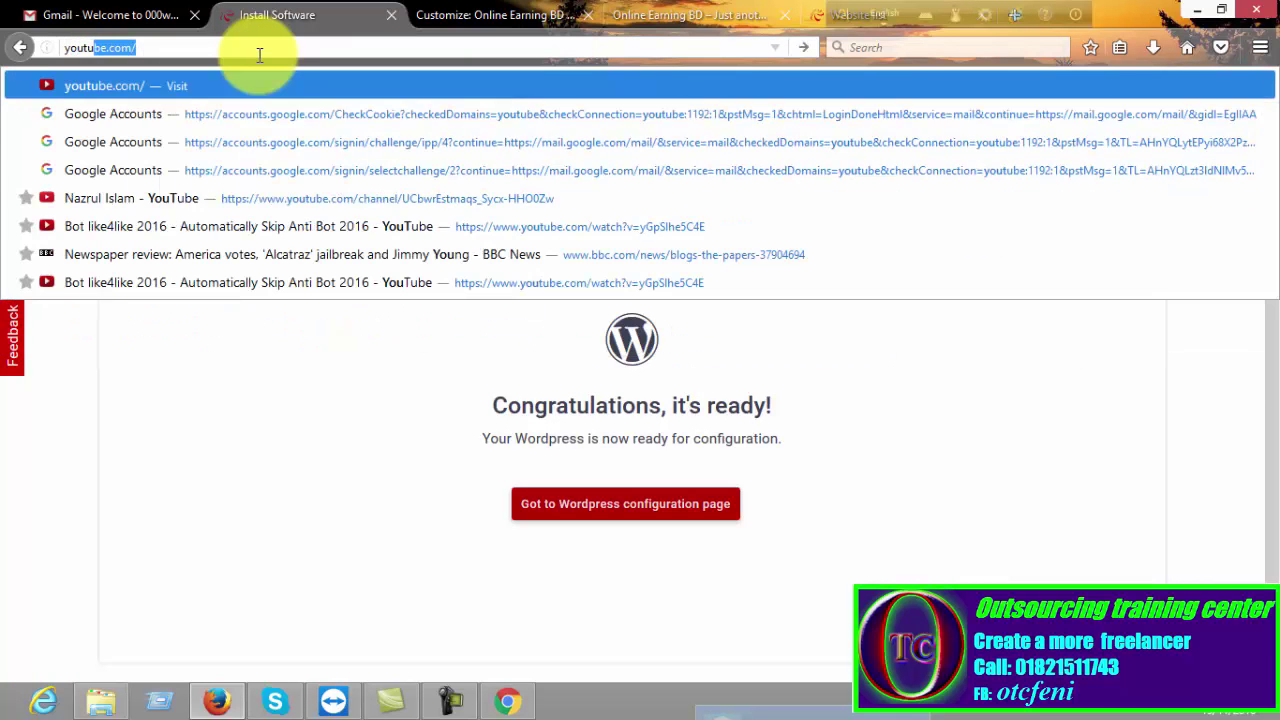
{"action": "type", "text": "ube"}
{"action": "key", "text": "Return"}
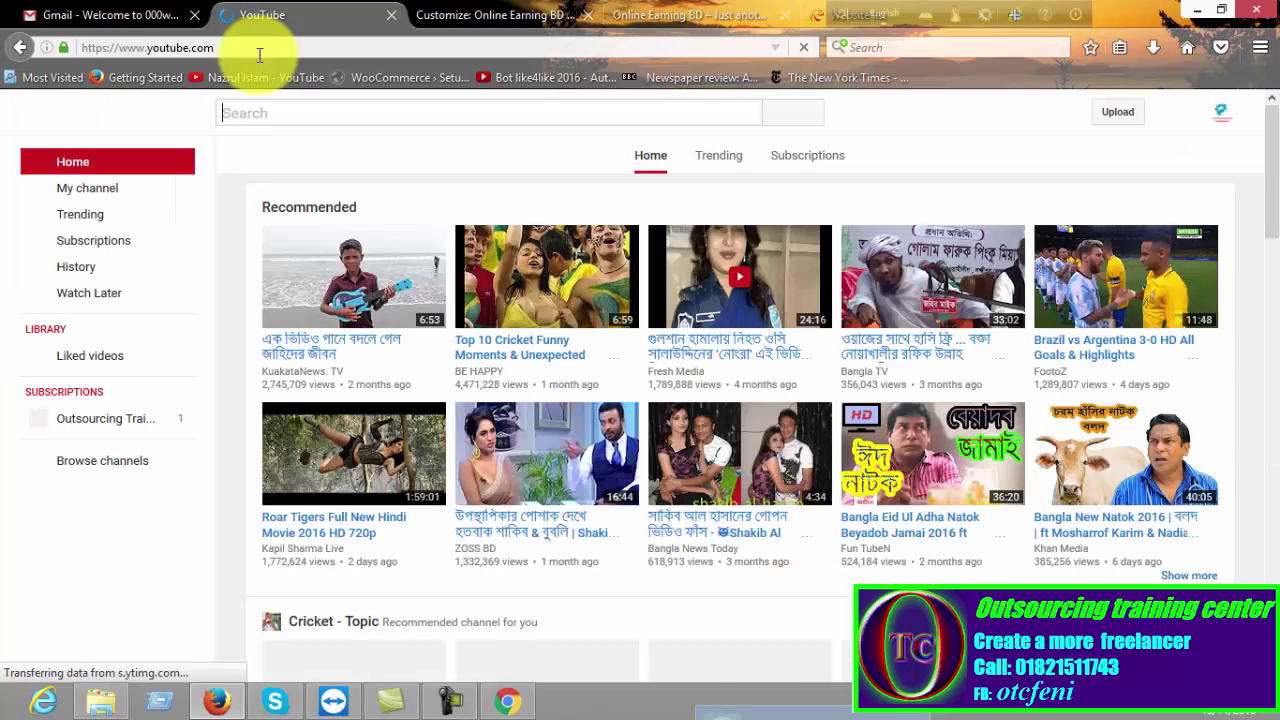
{"action": "type", "text": "how to cu"}
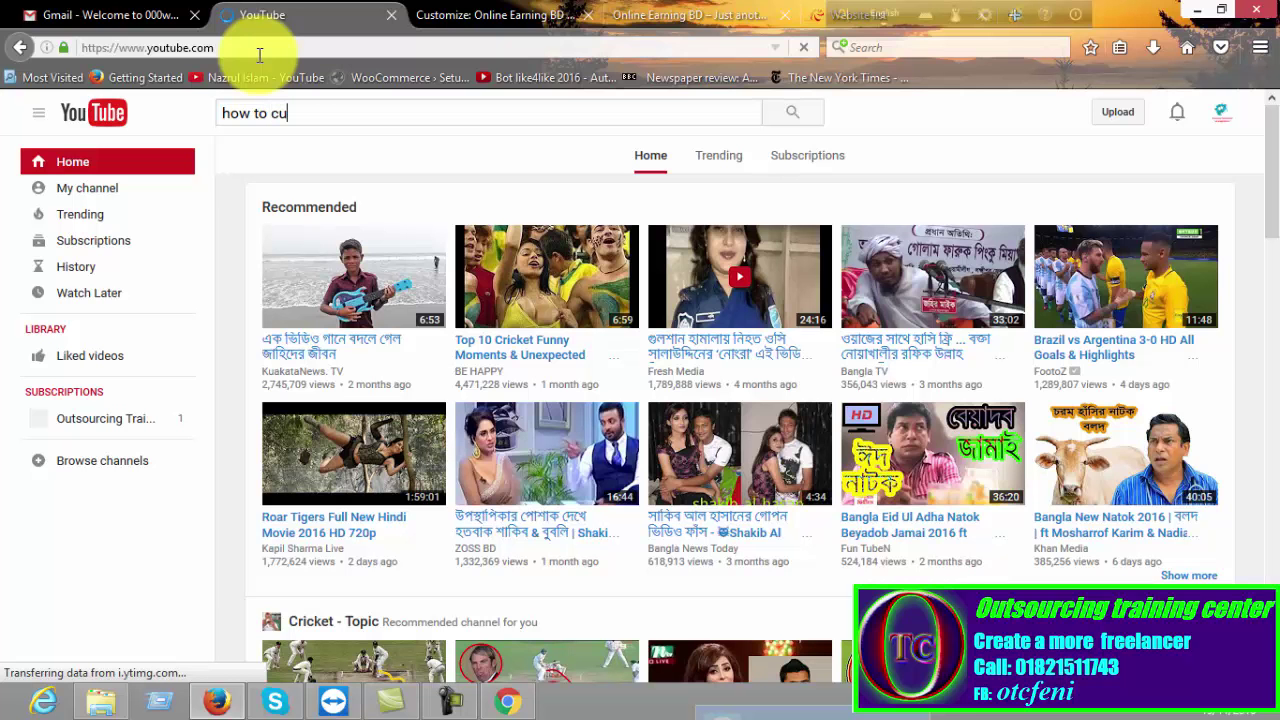
{"action": "type", "text": "stomized"}
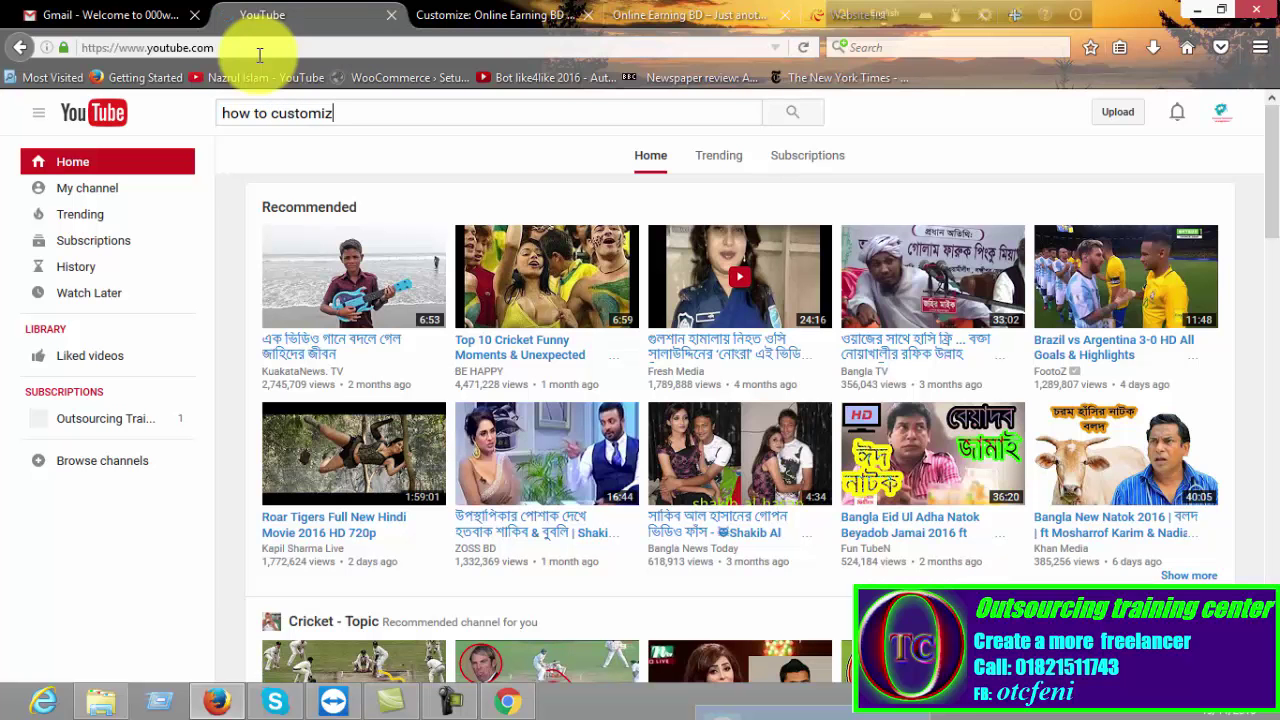
{"action": "left_click", "coordinate": [651, 15]}
{"action": "left_click", "coordinate": [533, 13]}
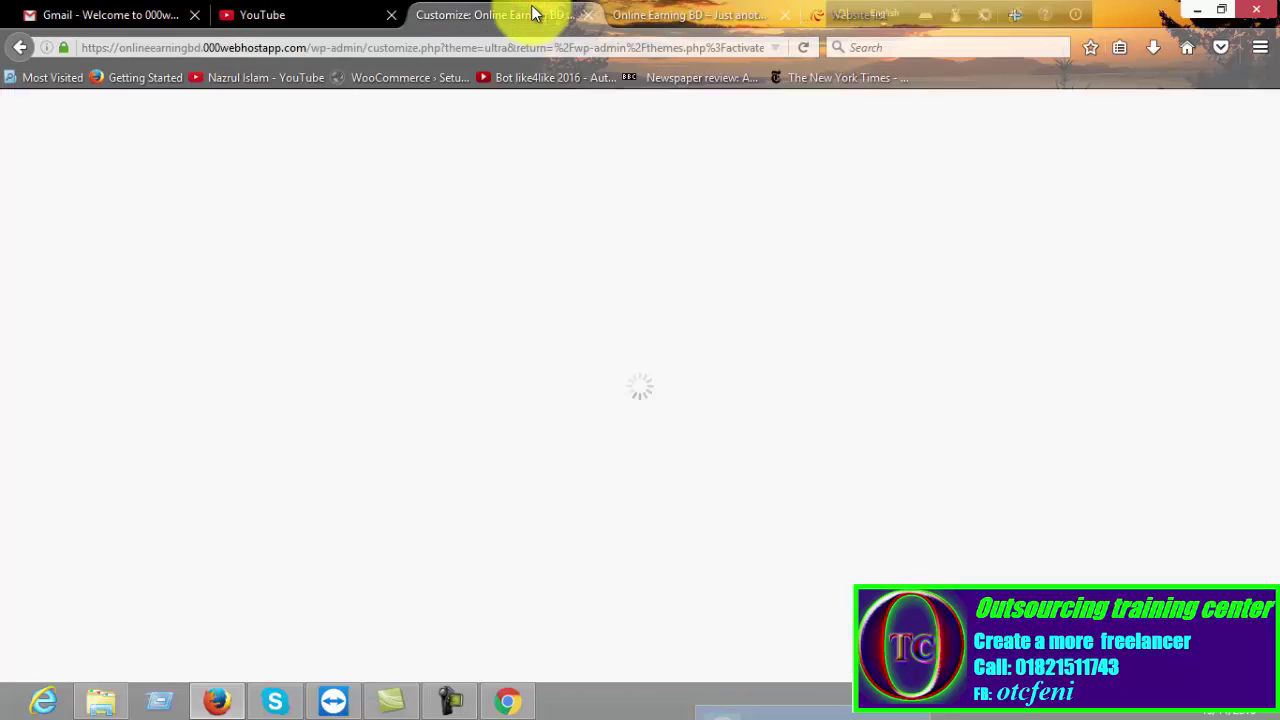
{"action": "left_click", "coordinate": [270, 14]}
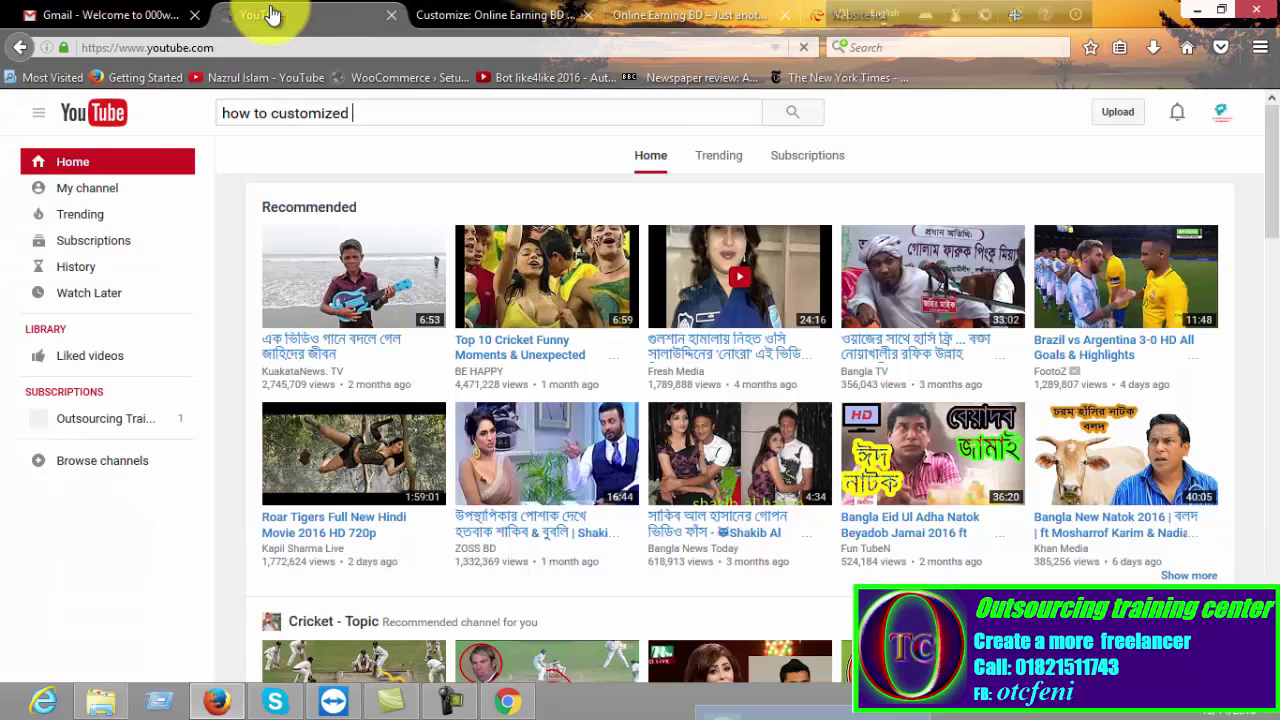
{"action": "left_click", "coordinate": [362, 113]}
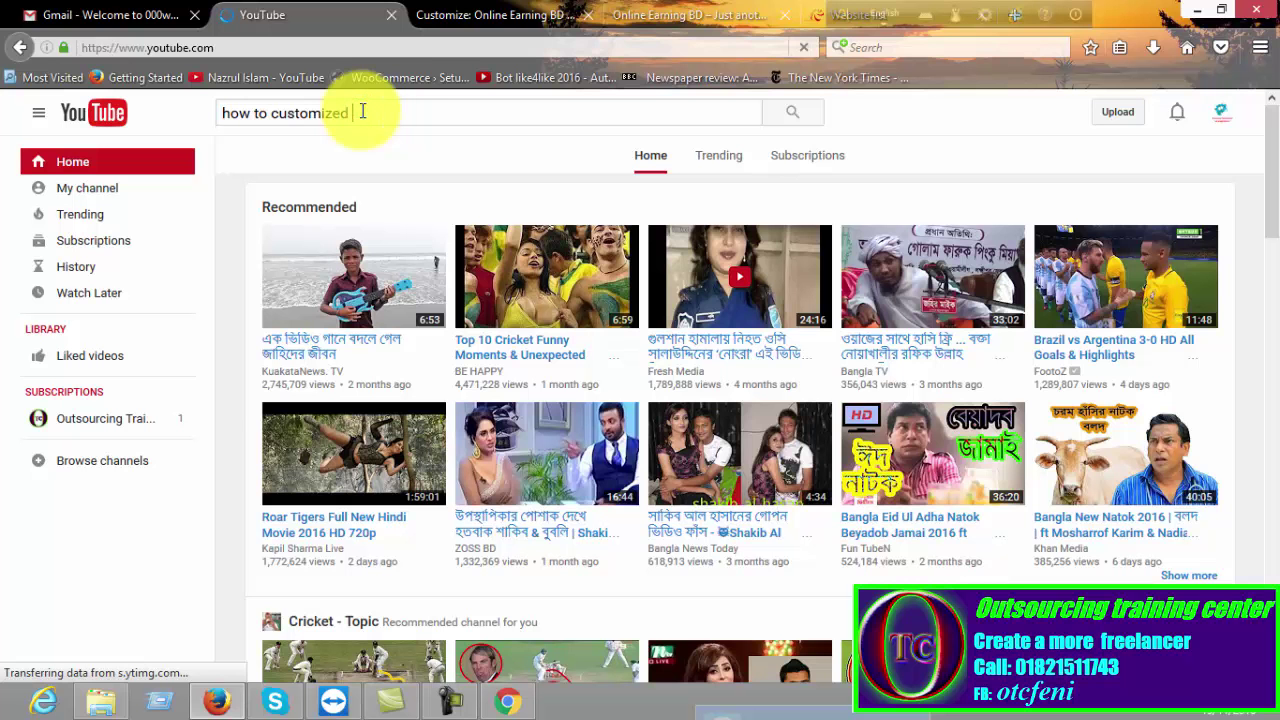
Complete the query 'how to customized ultra wordpress theeme' and run the search
{"action": "type", "text": "ult"}
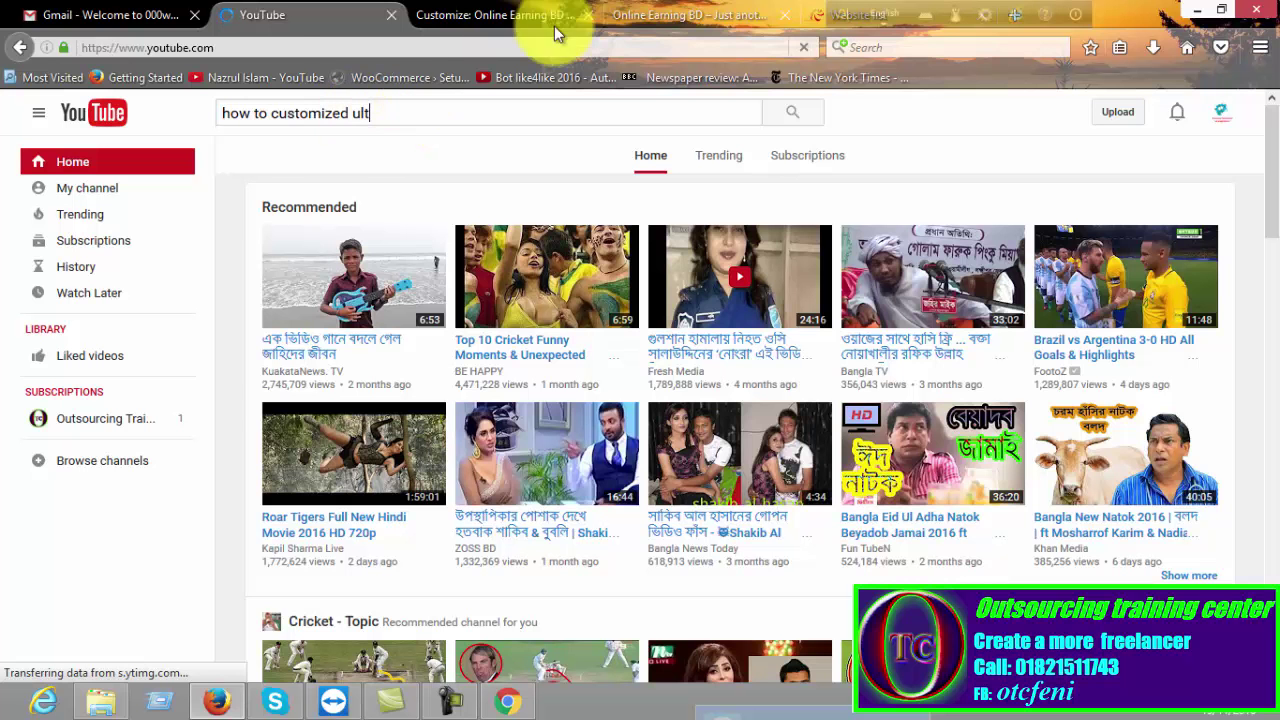
{"action": "left_click", "coordinate": [620, 12]}
{"action": "left_click", "coordinate": [510, 12]}
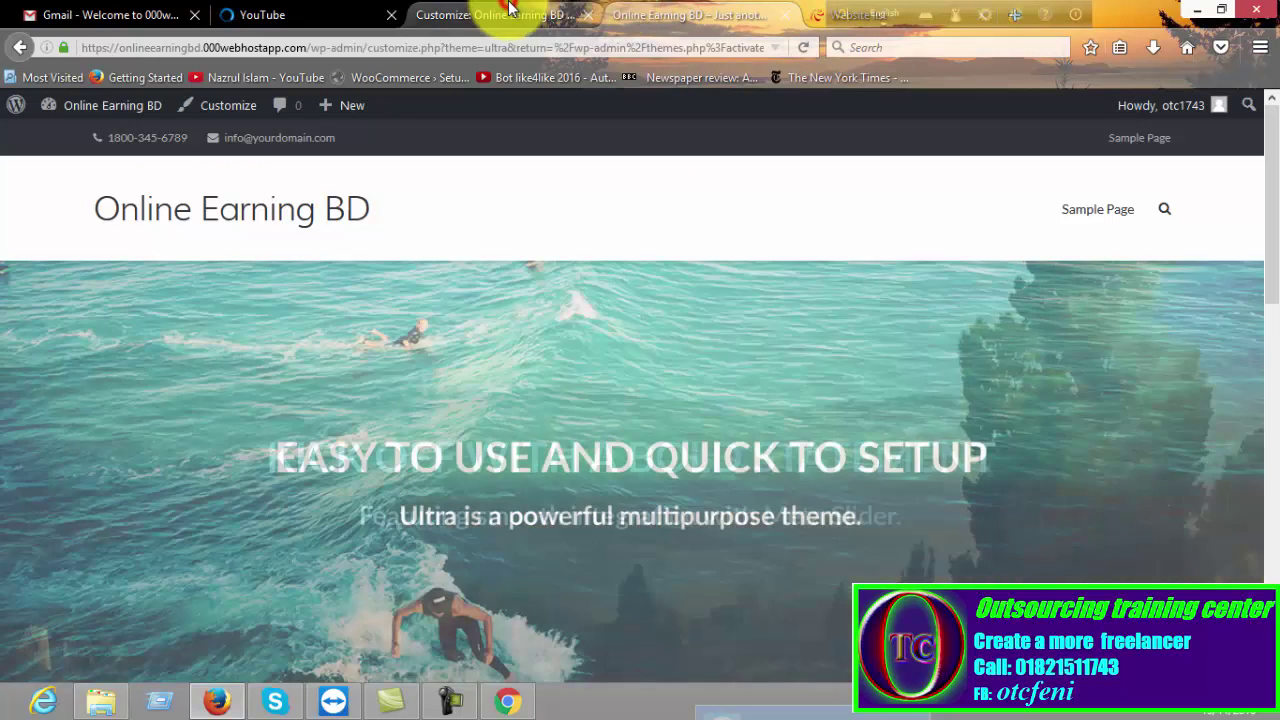
{"action": "left_click", "coordinate": [300, 12]}
{"action": "type", "text": "ra"}
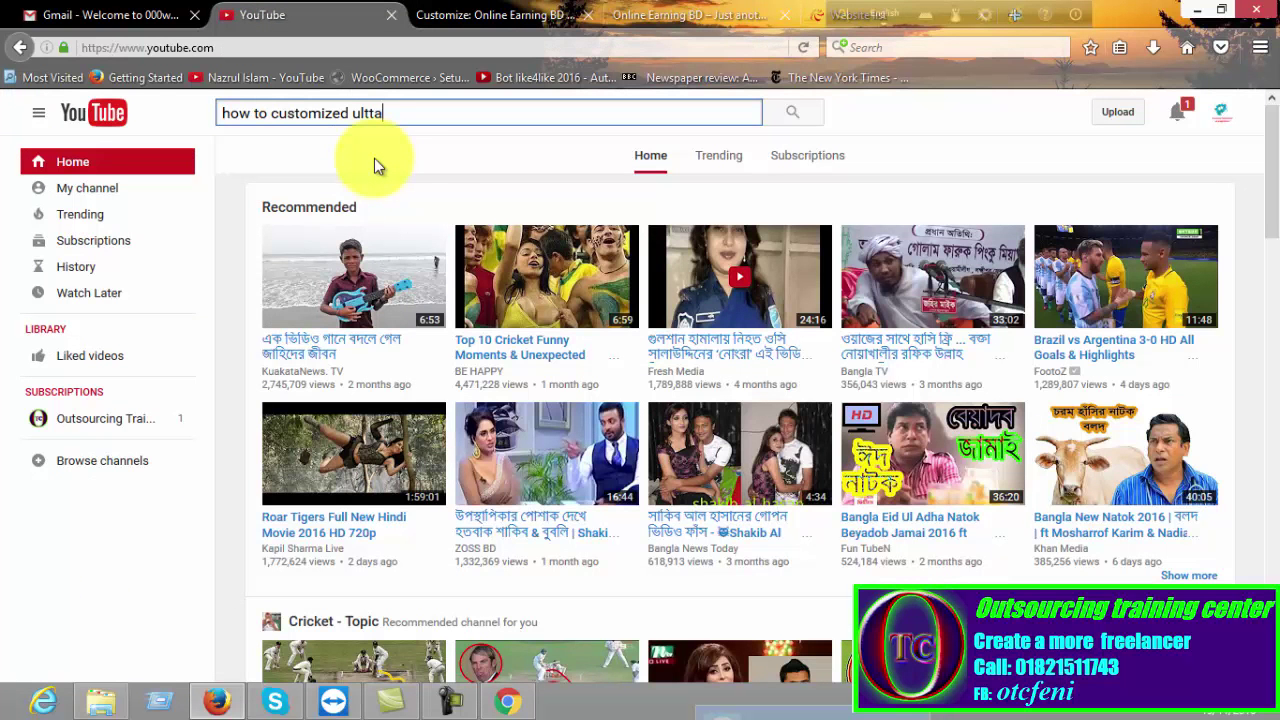
{"action": "key", "text": "BackSpace"}
{"action": "key", "text": "BackSpace"}
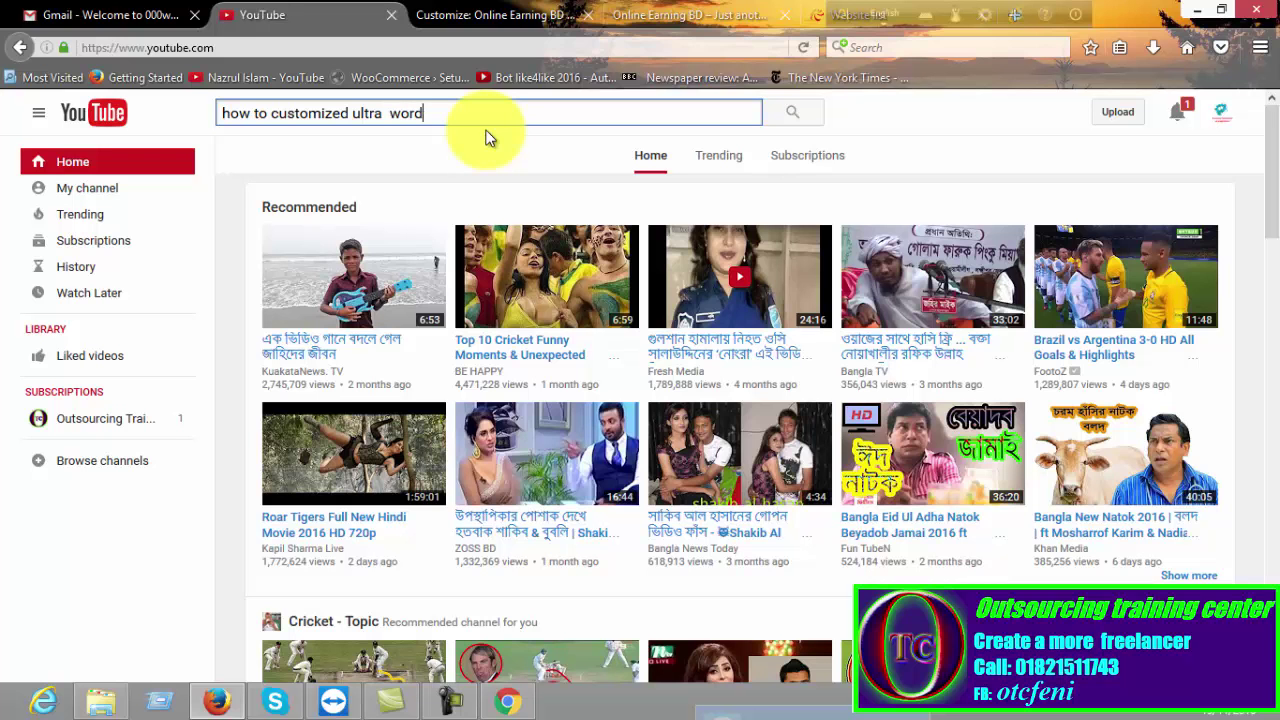
{"action": "type", "text": "ress theeme"}
{"action": "key", "text": "Return"}
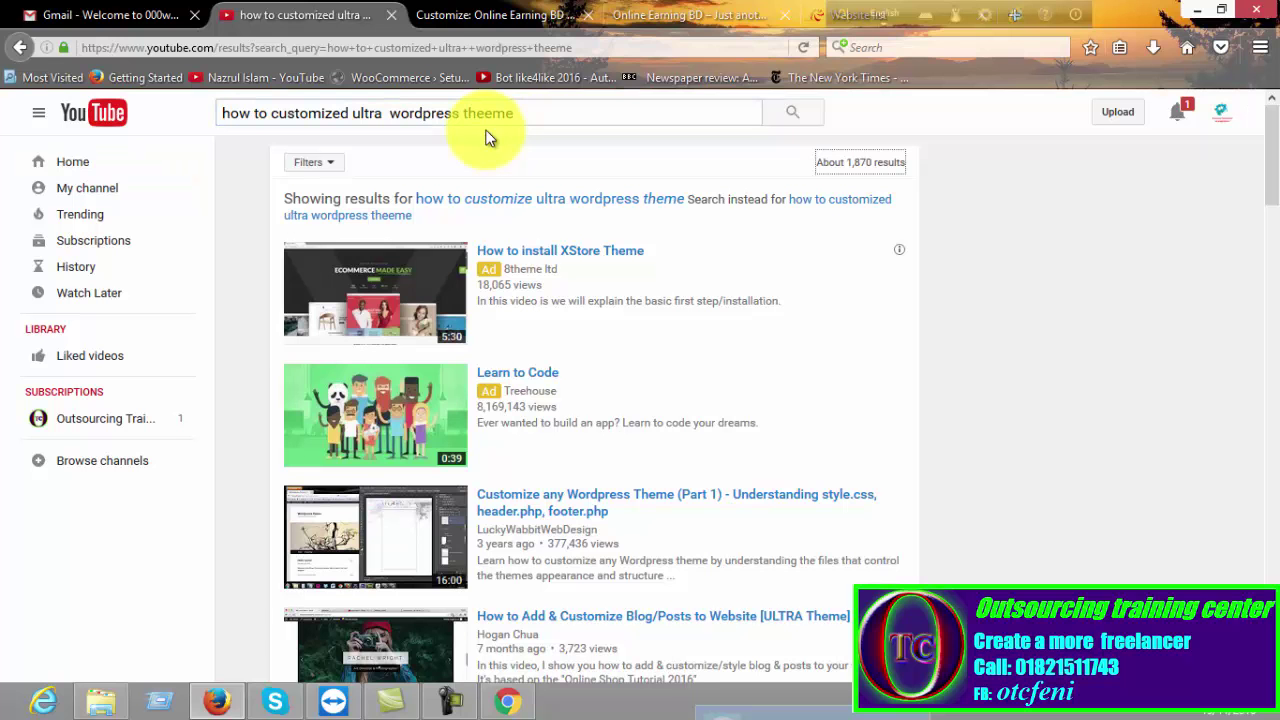
Play the 'Customize any Wordpress Theme (Part 1)' video muted, then return to YouTube's home page
{"action": "left_click", "coordinate": [697, 515]}
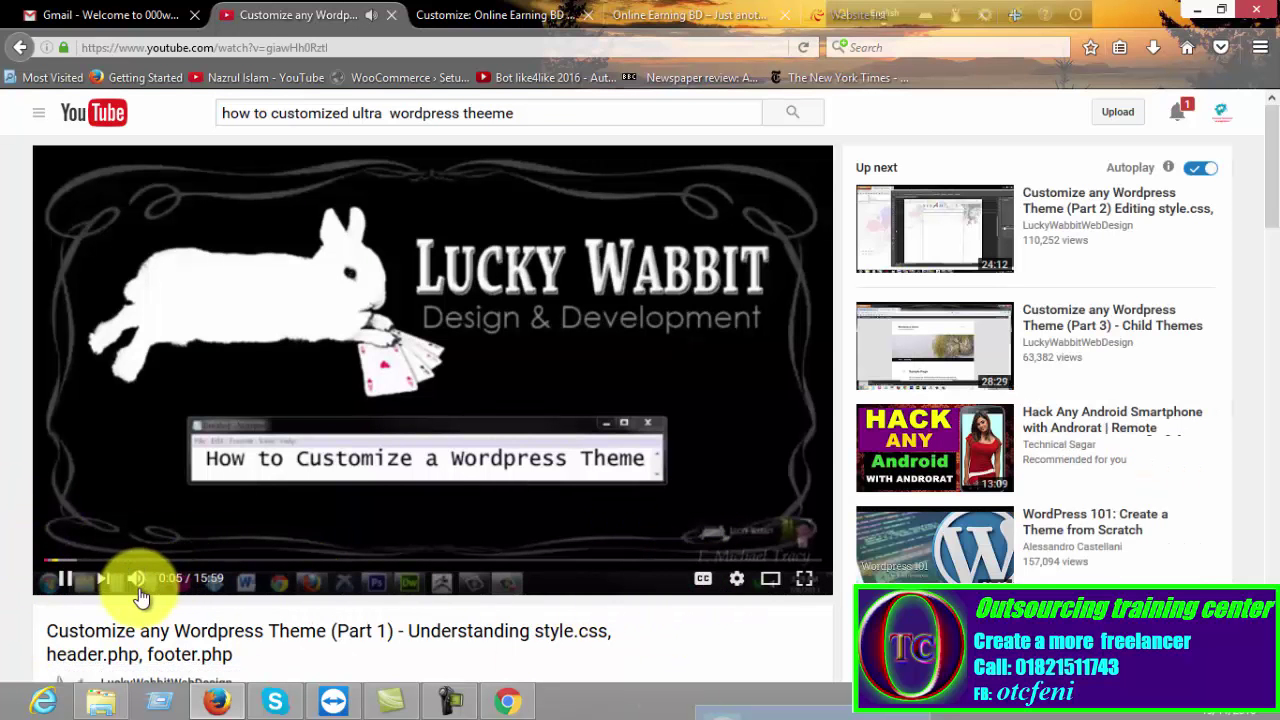
{"action": "left_click", "coordinate": [139, 584]}
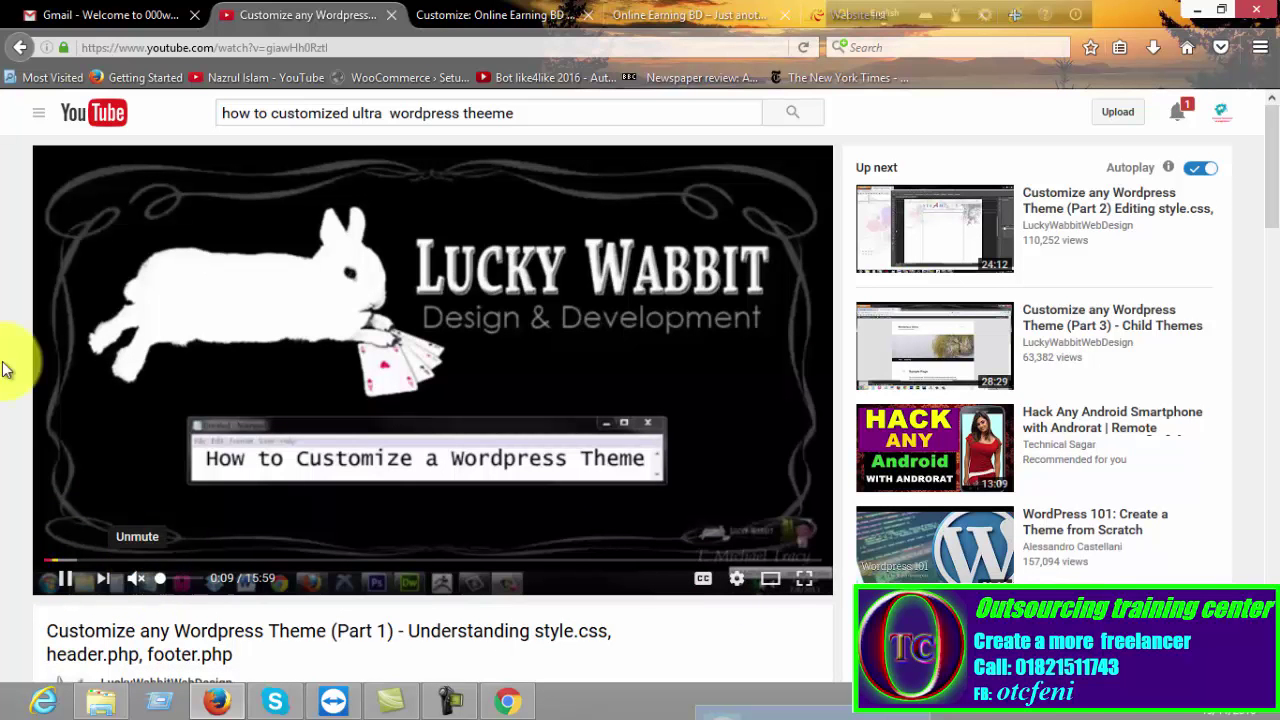
{"action": "left_click", "coordinate": [110, 116]}
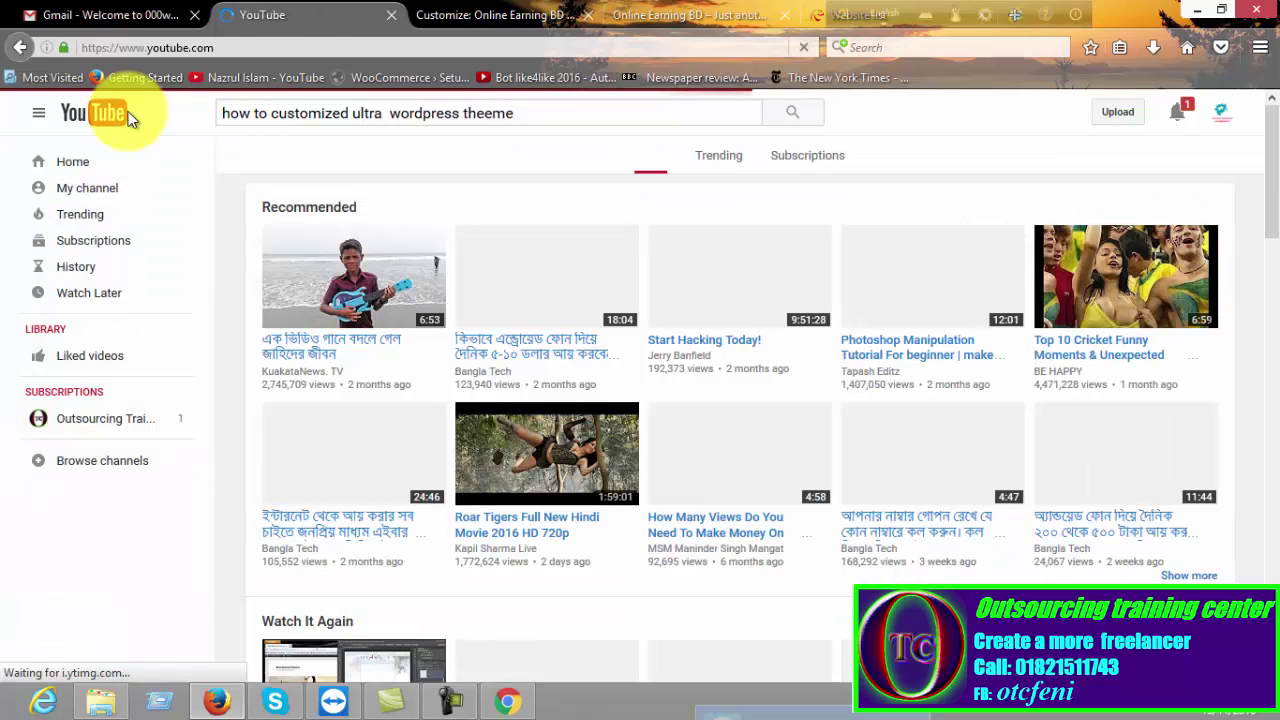
{"action": "left_click", "coordinate": [812, 18]}
Search 'worpress theme' and open WordPress.org's Featured free themes list
{"action": "left_click", "coordinate": [715, 43]}
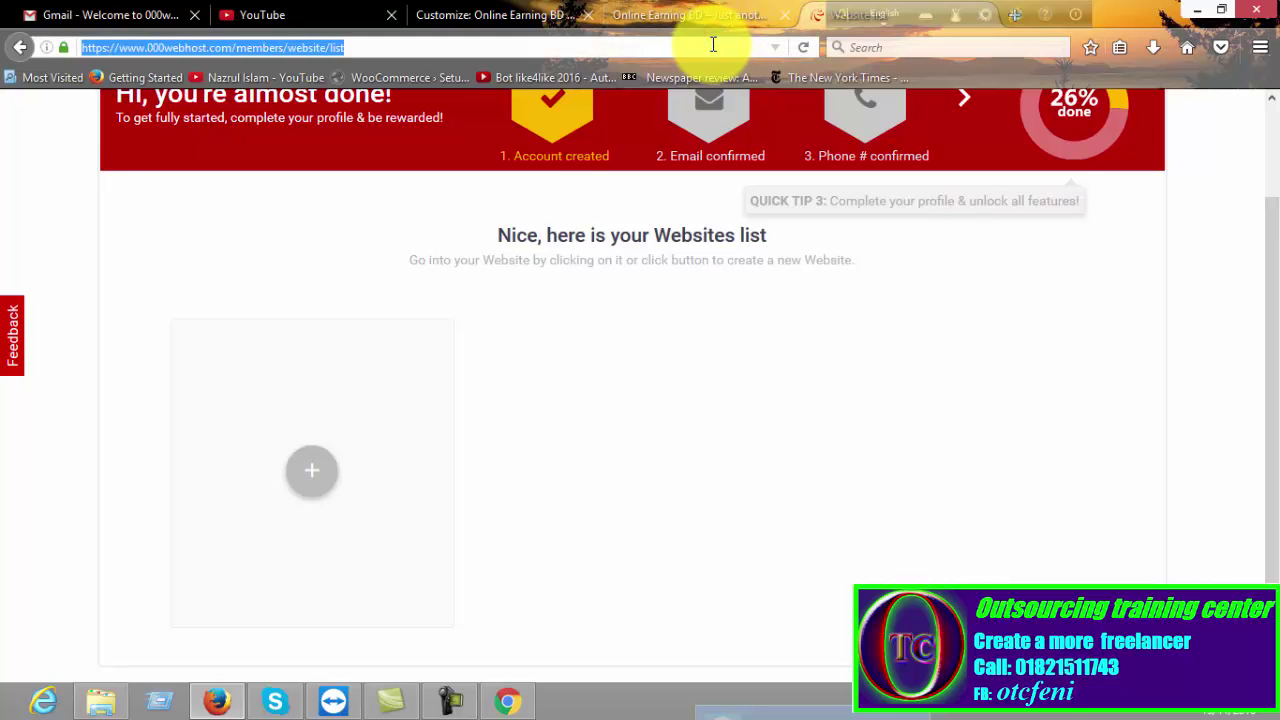
{"action": "type", "text": "wo"}
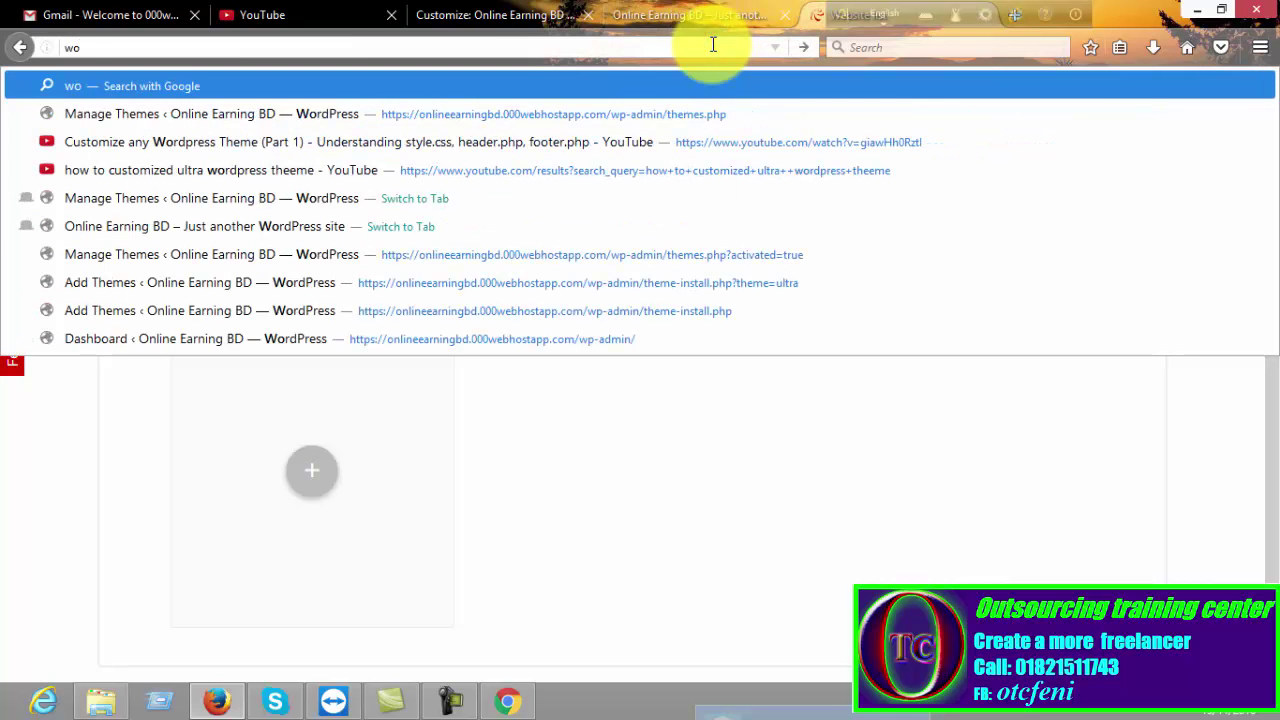
{"action": "type", "text": "rp"}
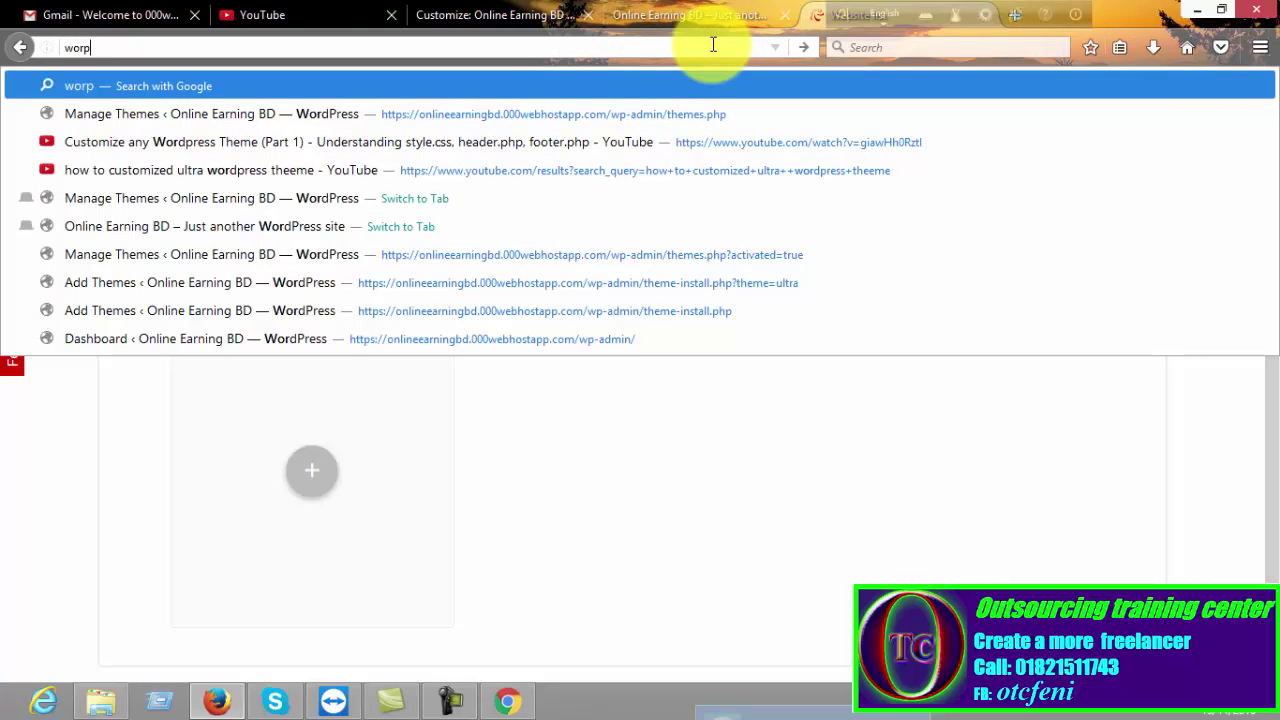
{"action": "type", "text": "ress"}
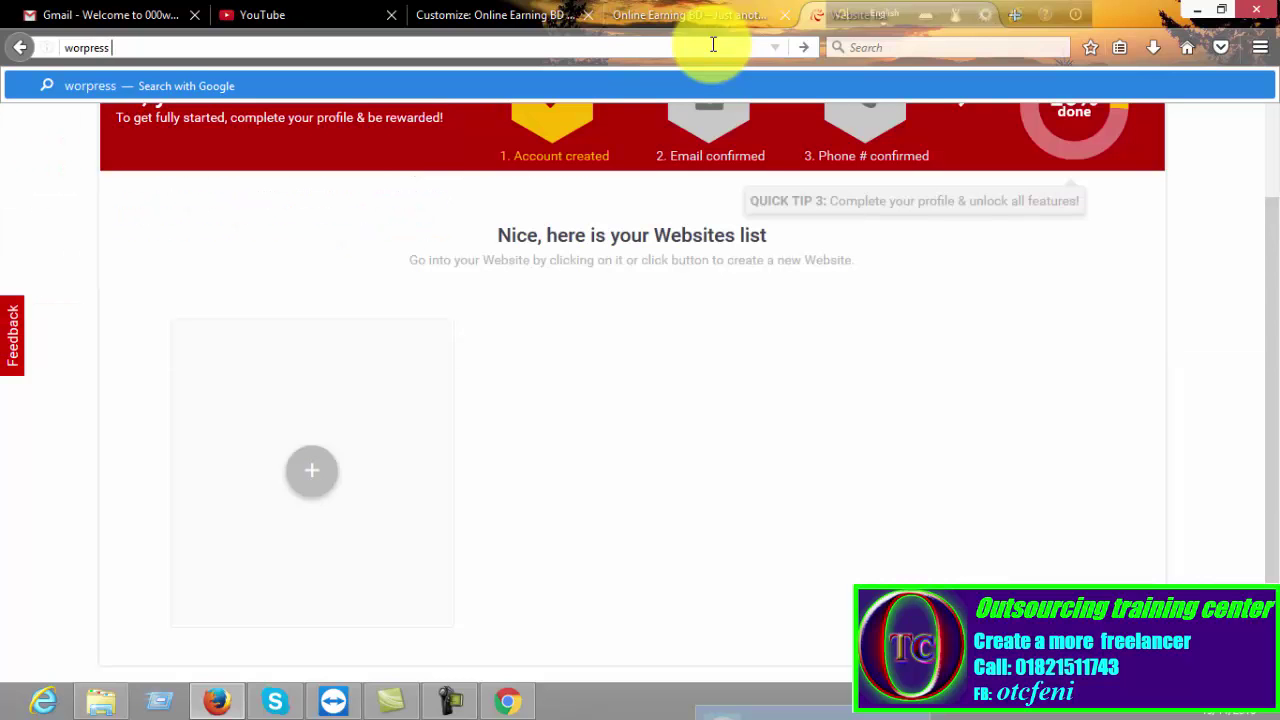
{"action": "type", "text": " theme"}
{"action": "key", "text": "Return"}
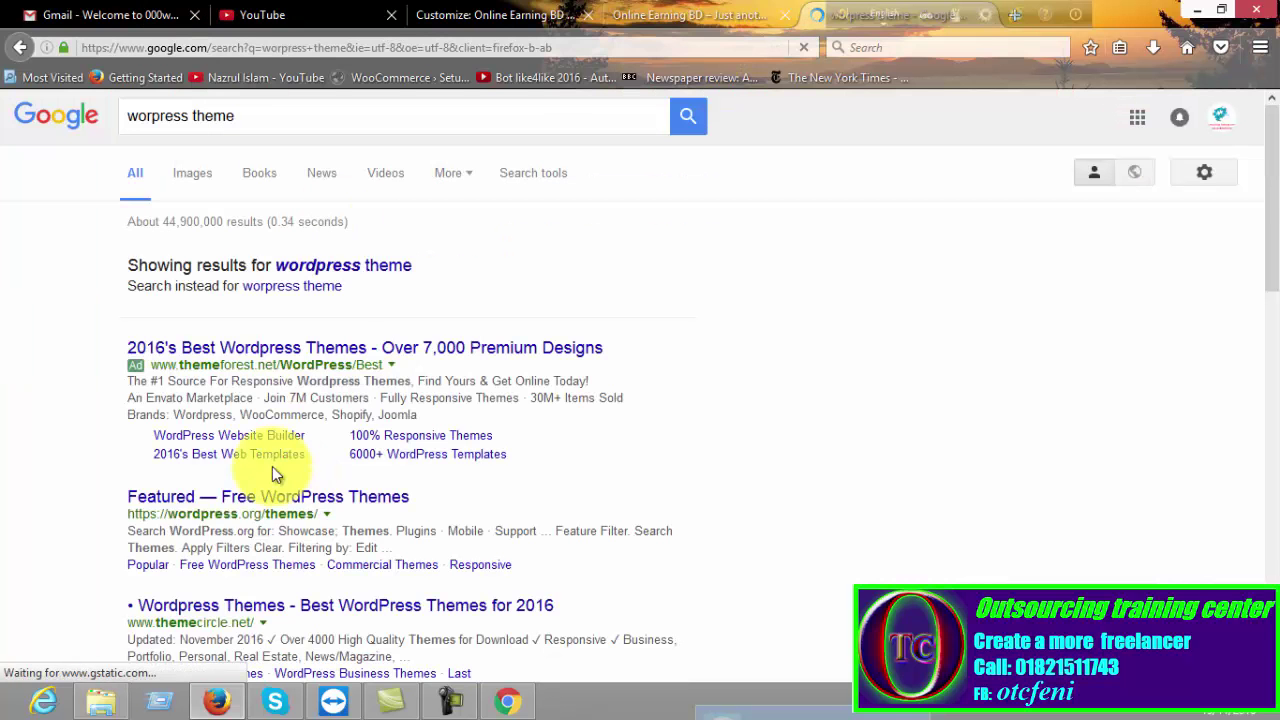
{"action": "left_click", "coordinate": [261, 500]}
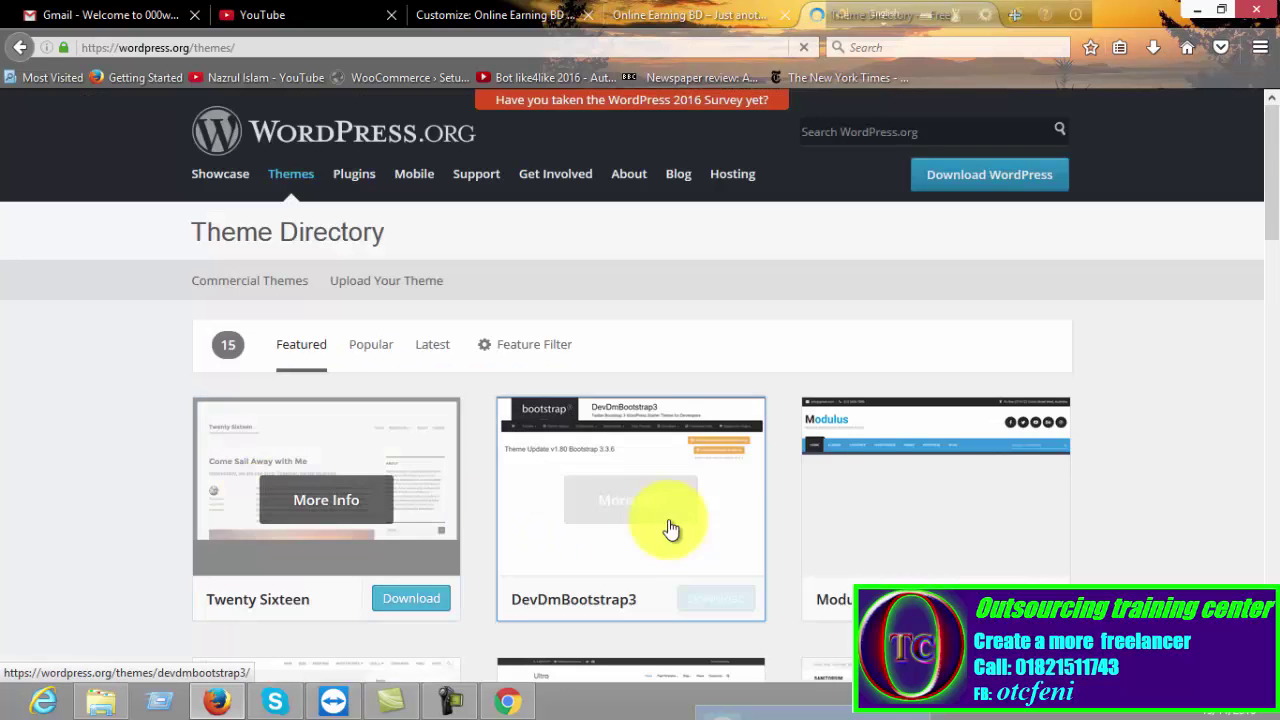
{"action": "scroll", "coordinate": [620, 500], "scroll_direction": "down", "scroll_amount": 4}
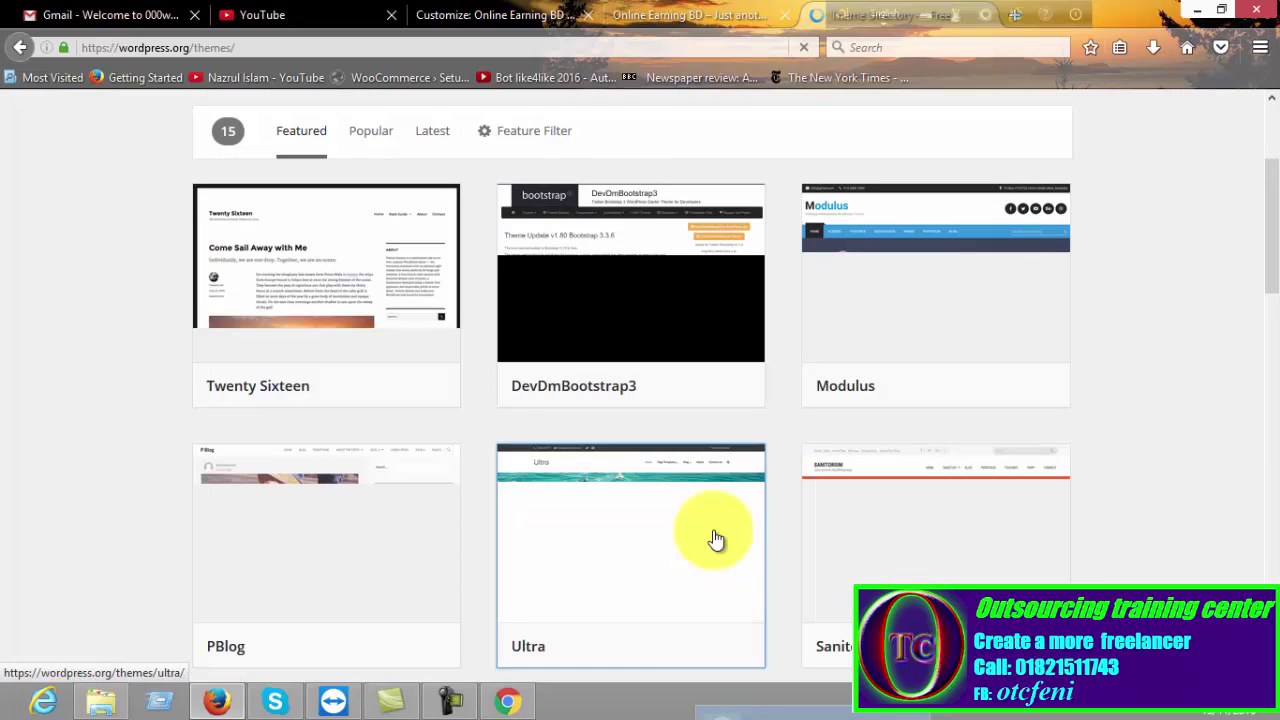
{"action": "mouse_move", "coordinate": [723, 400]}
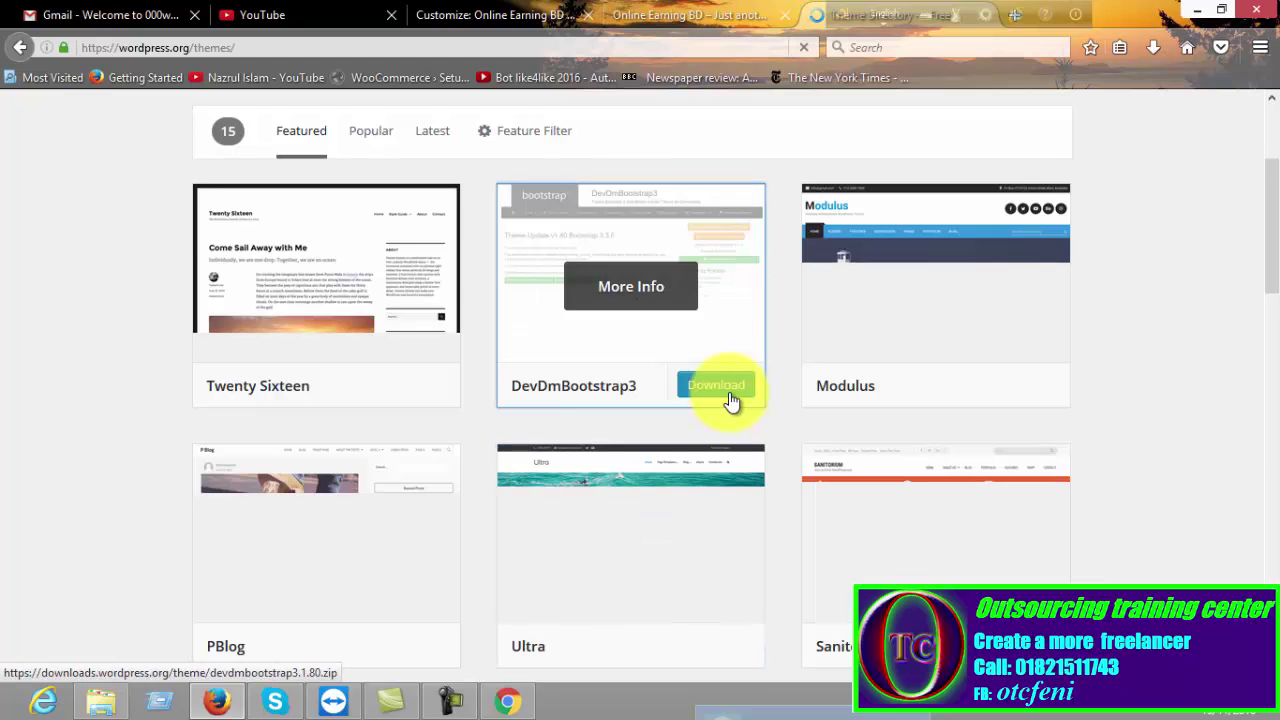
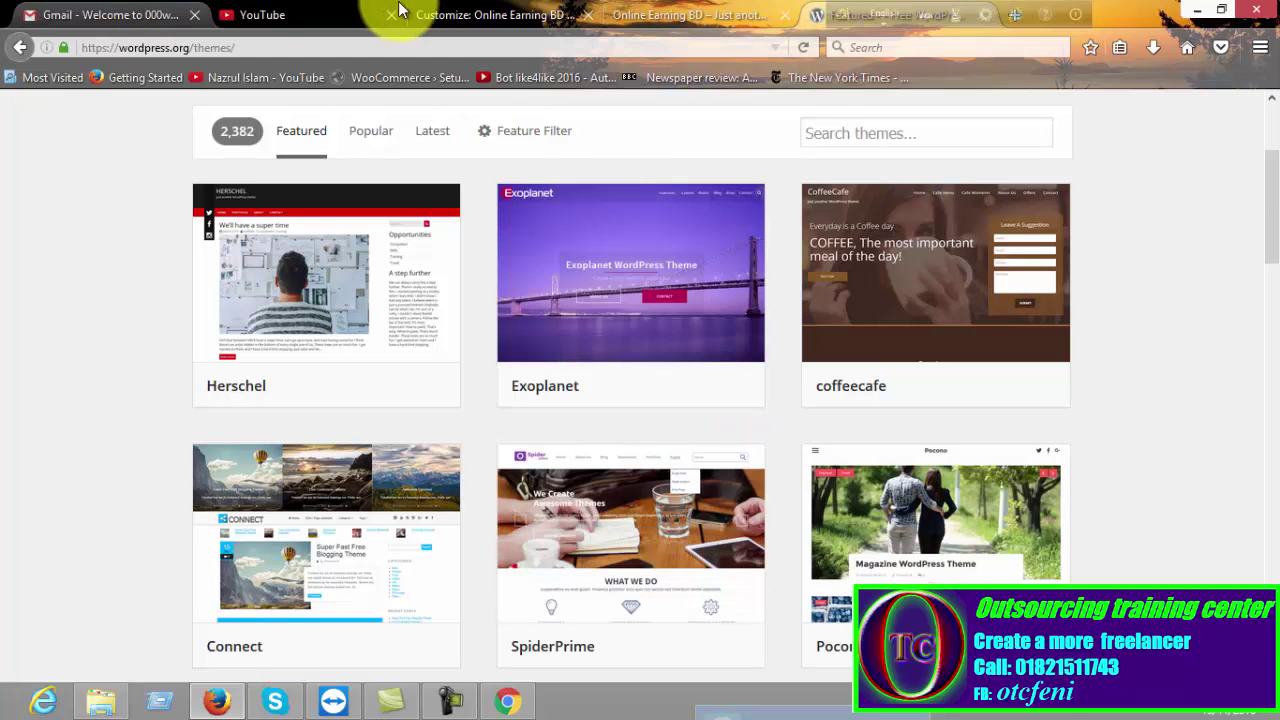
Leave the theme customizer without saving changes
{"action": "left_click", "coordinate": [433, 8]}
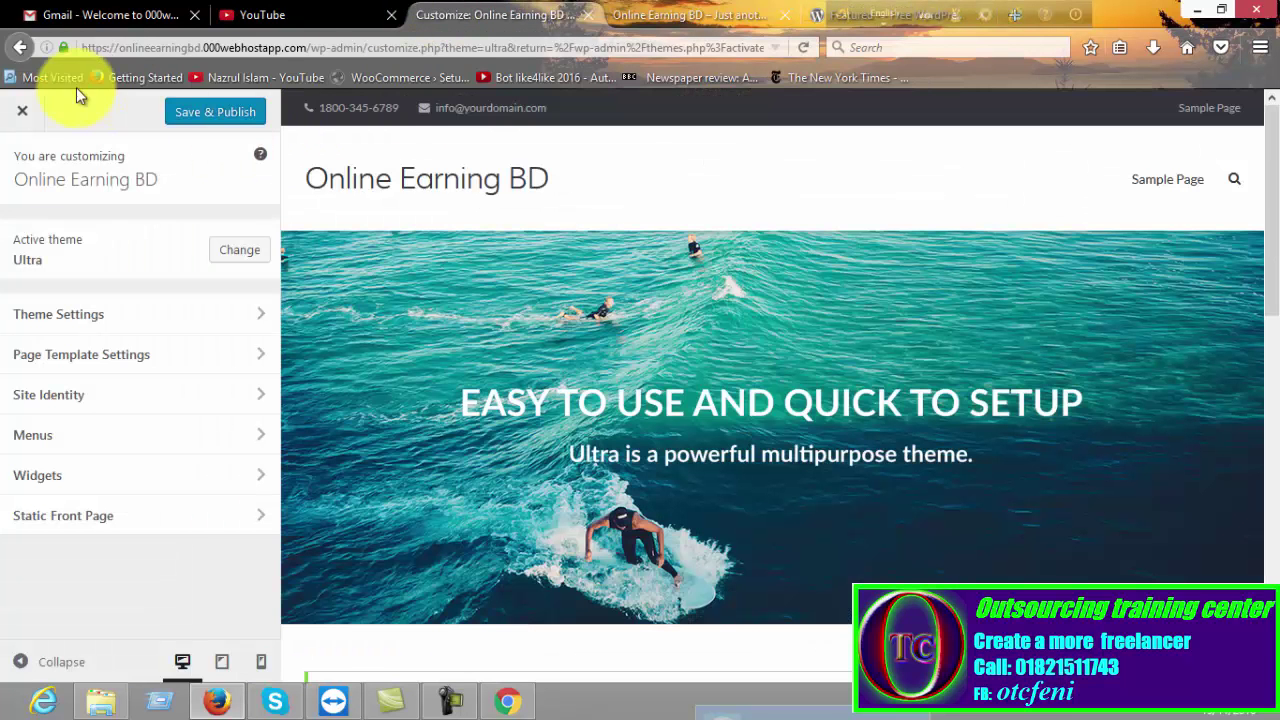
{"action": "left_click", "coordinate": [24, 112]}
{"action": "left_click", "coordinate": [706, 350]}
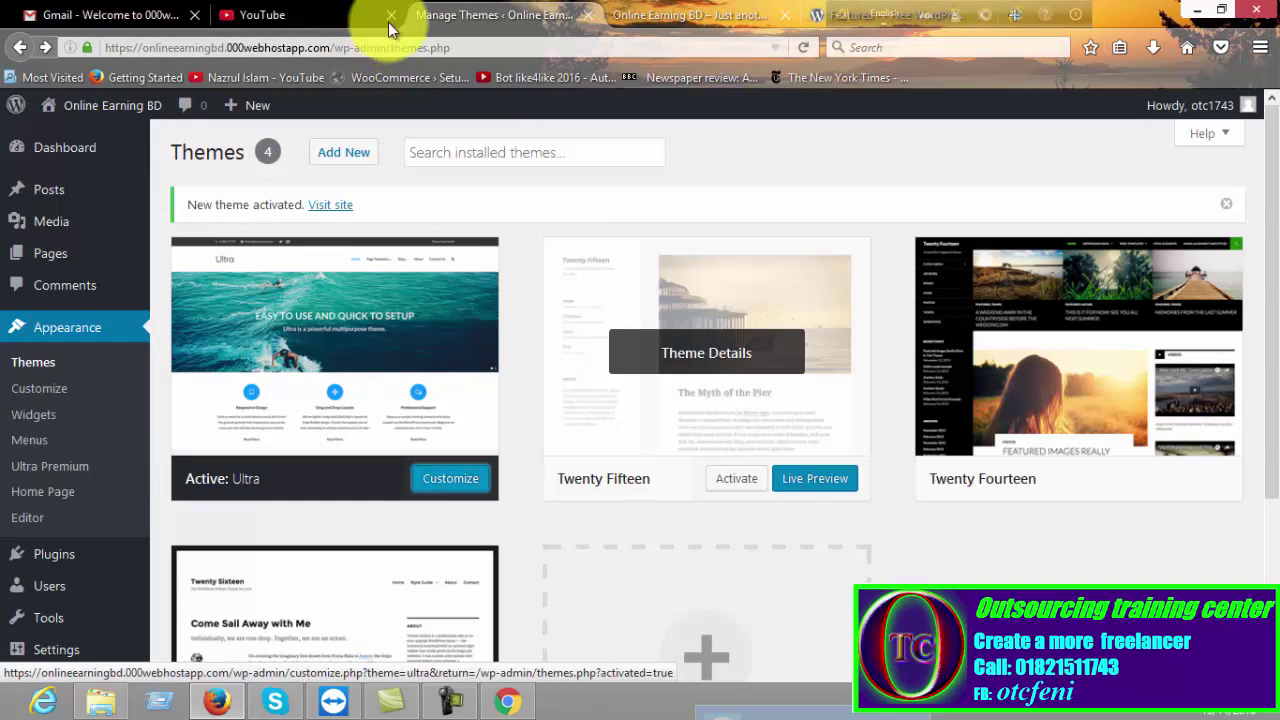
Close the YouTube, Gmail, live site and featured themes tabs
{"action": "left_click", "coordinate": [391, 14]}
{"action": "left_click", "coordinate": [194, 15]}
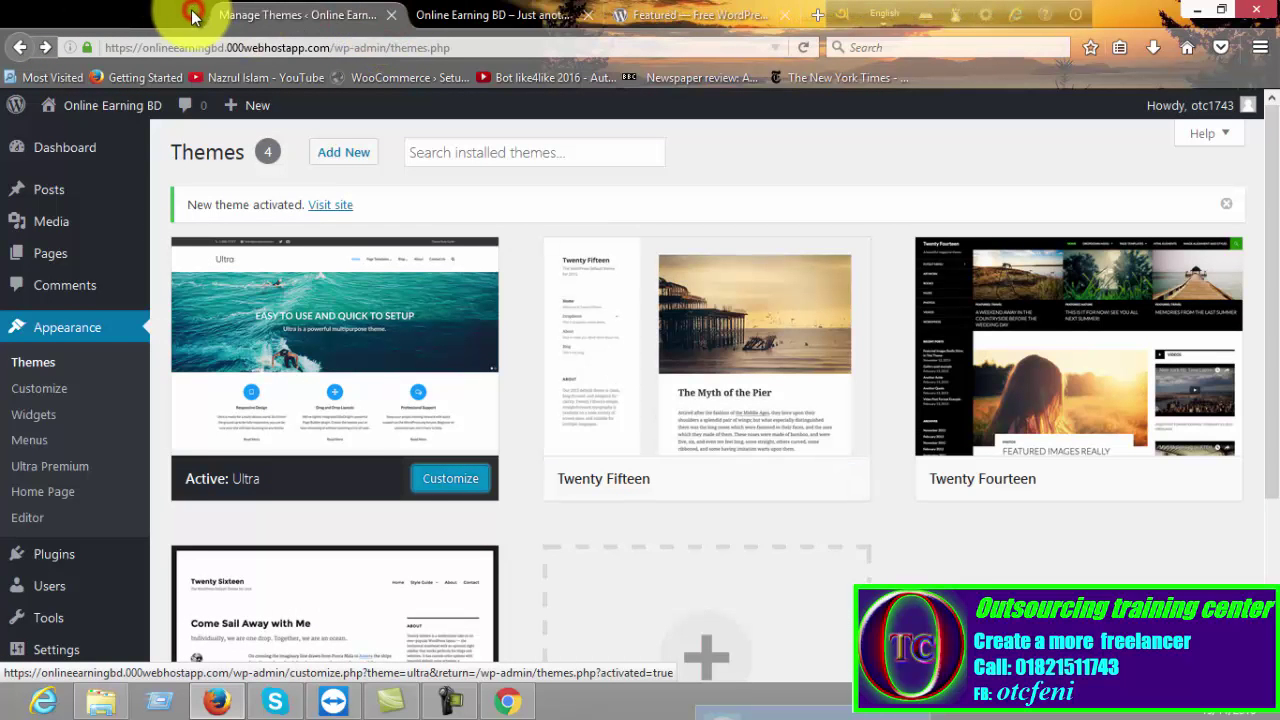
{"action": "left_click", "coordinate": [391, 15]}
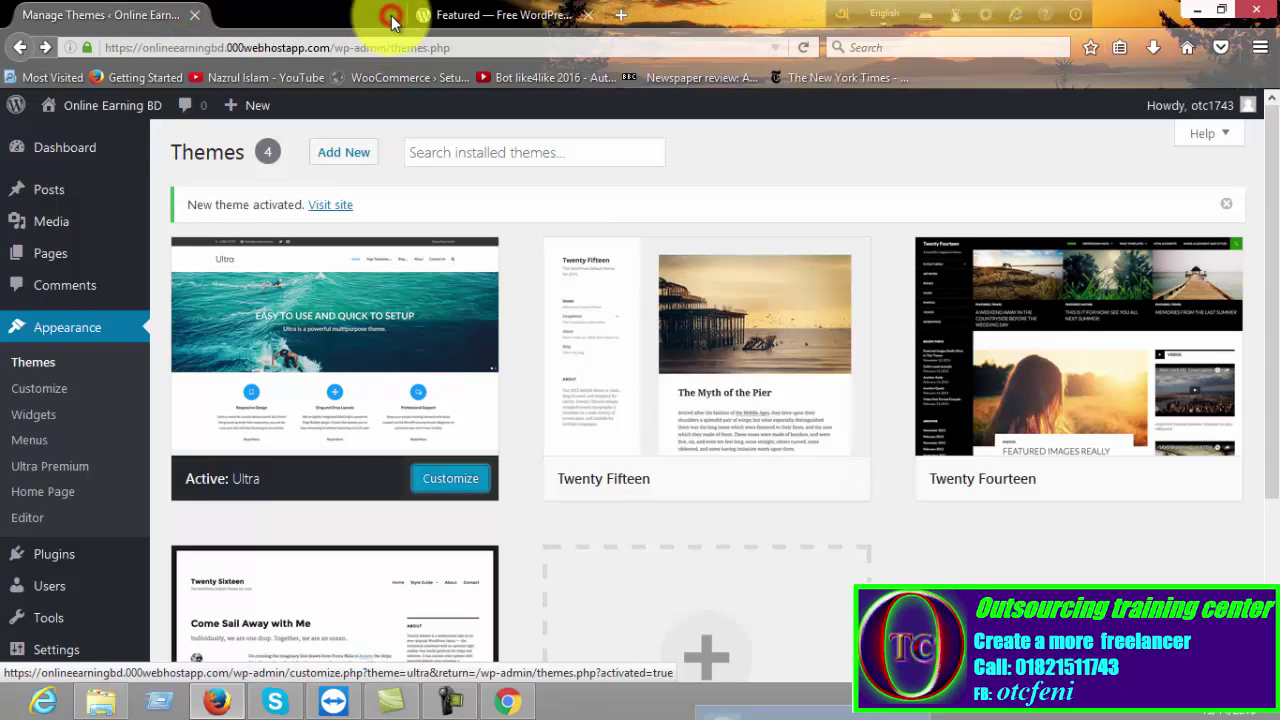
{"action": "left_click", "coordinate": [391, 15]}
{"action": "left_click", "coordinate": [72, 146]}
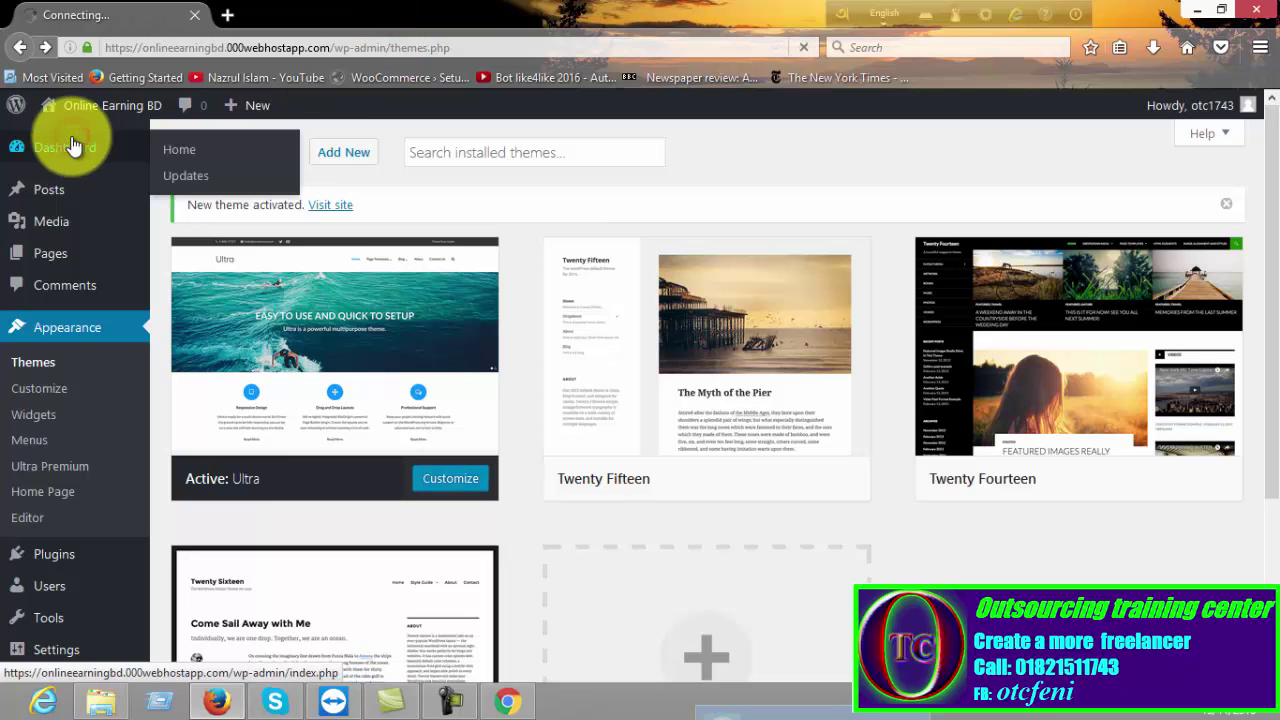
Review the Dashboard home panels, where At a Glance shows WordPress 4.6.1 with the Ultra theme
{"action": "left_click", "coordinate": [183, 155]}
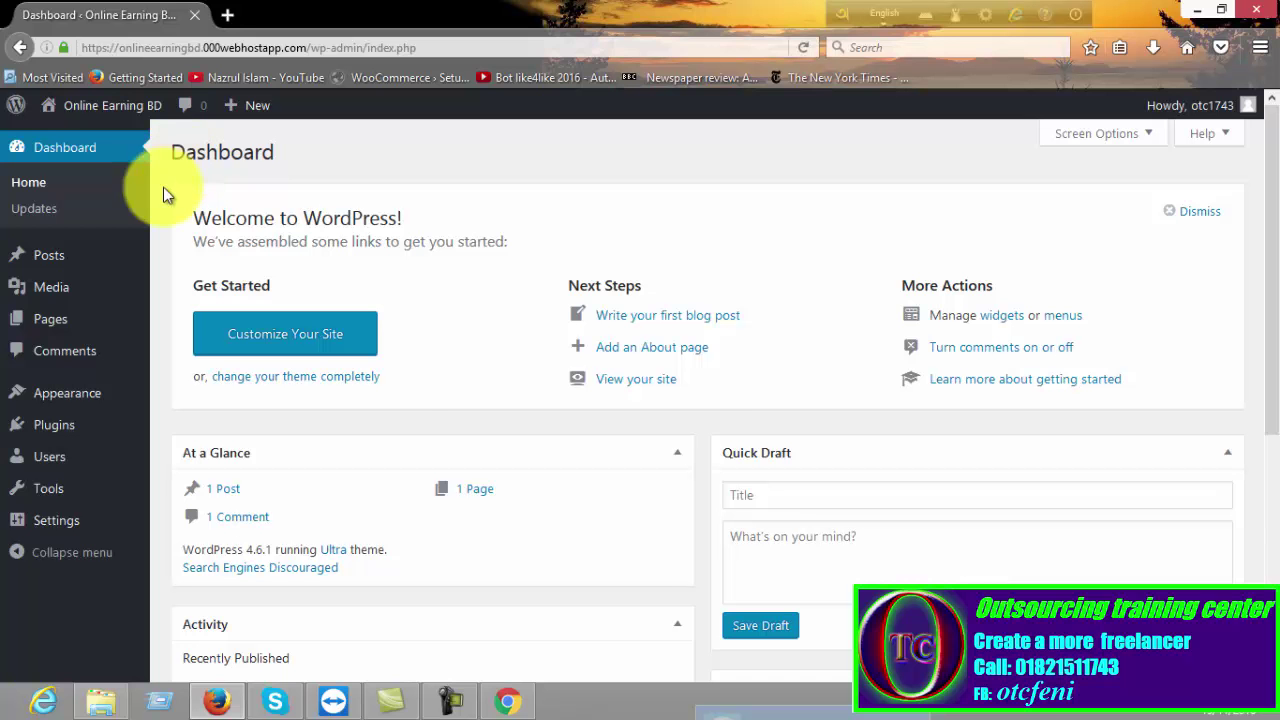
{"action": "scroll", "coordinate": [700, 412], "scroll_direction": "down", "scroll_amount": 4}
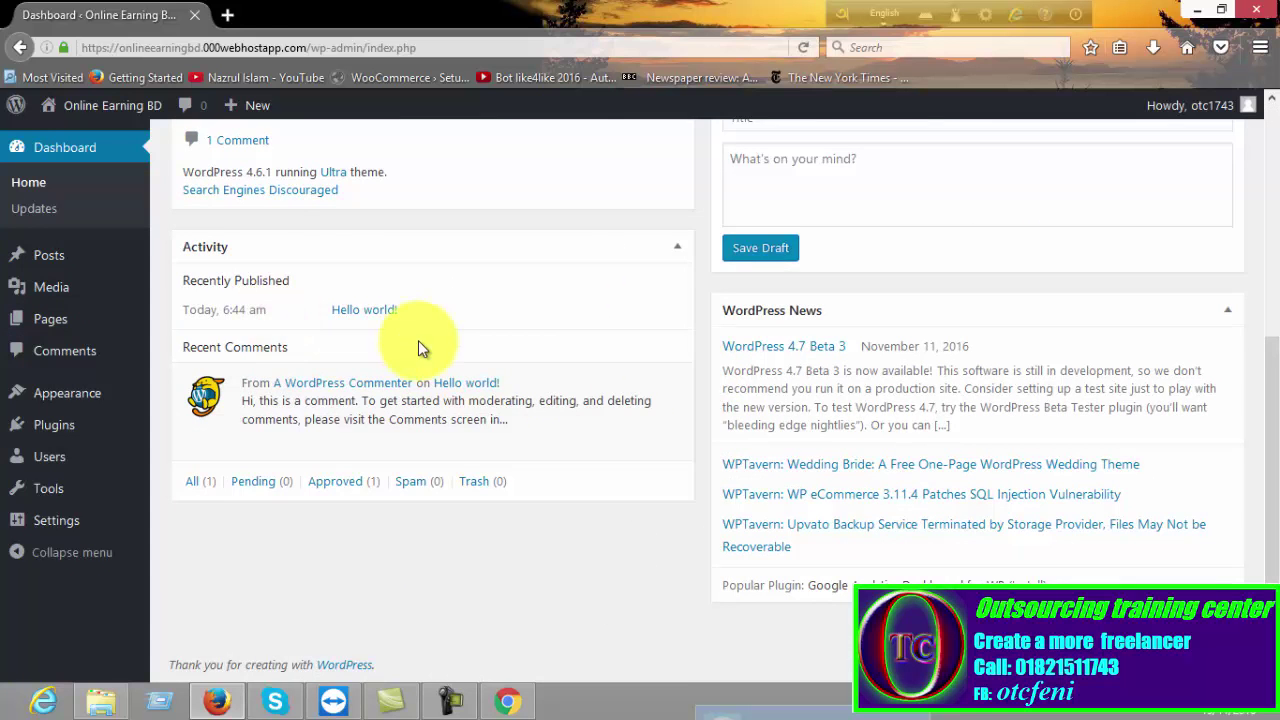
{"action": "scroll", "coordinate": [430, 340], "scroll_direction": "up", "scroll_amount": 4}
{"action": "scroll", "coordinate": [468, 332], "scroll_direction": "down", "scroll_amount": 4}
{"action": "scroll", "coordinate": [463, 332], "scroll_direction": "up", "scroll_amount": 1}
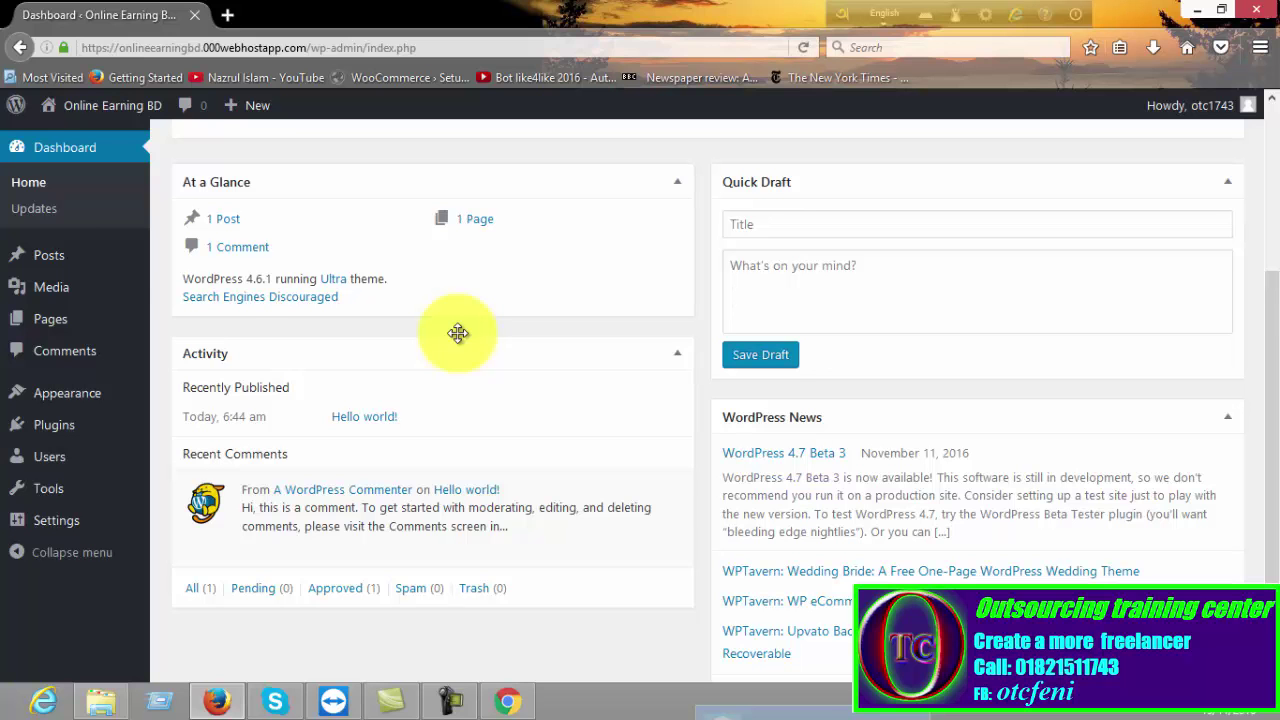
{"action": "left_click", "coordinate": [18, 207]}
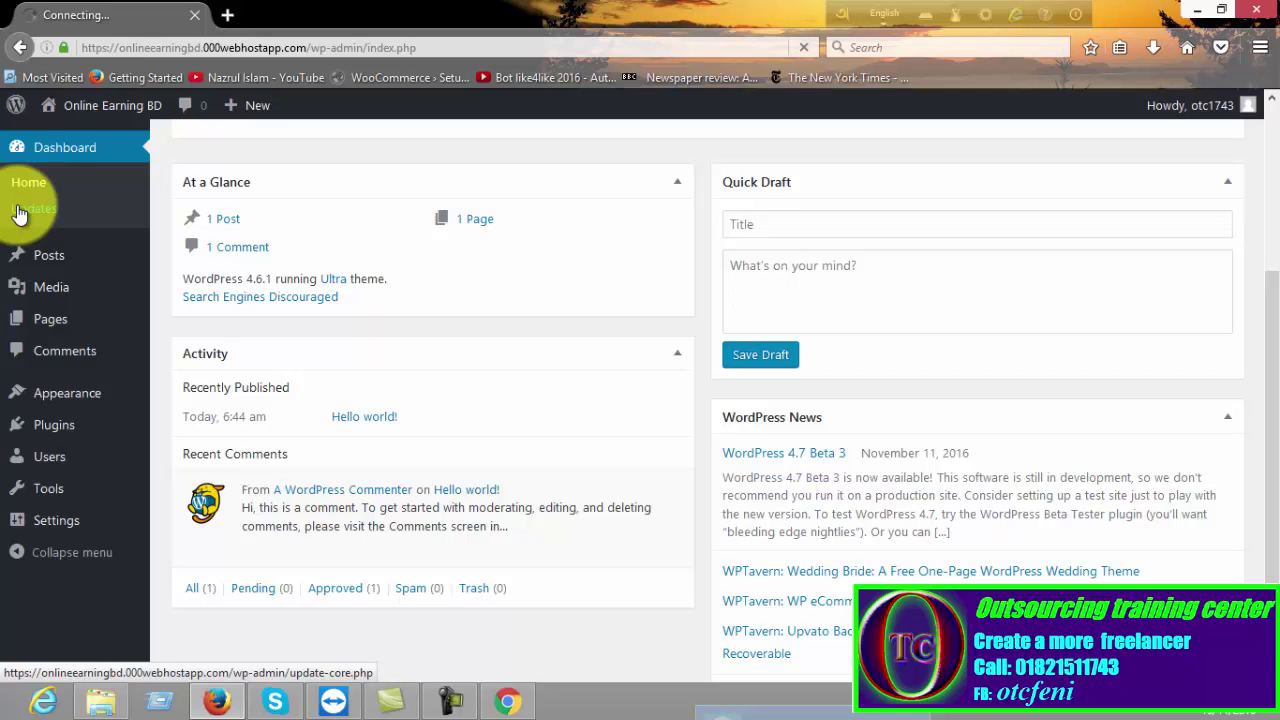
Check the Updates page: WordPress 4.6.1 is current, and plugins and themes are up to date
{"action": "left_click", "coordinate": [28, 210]}
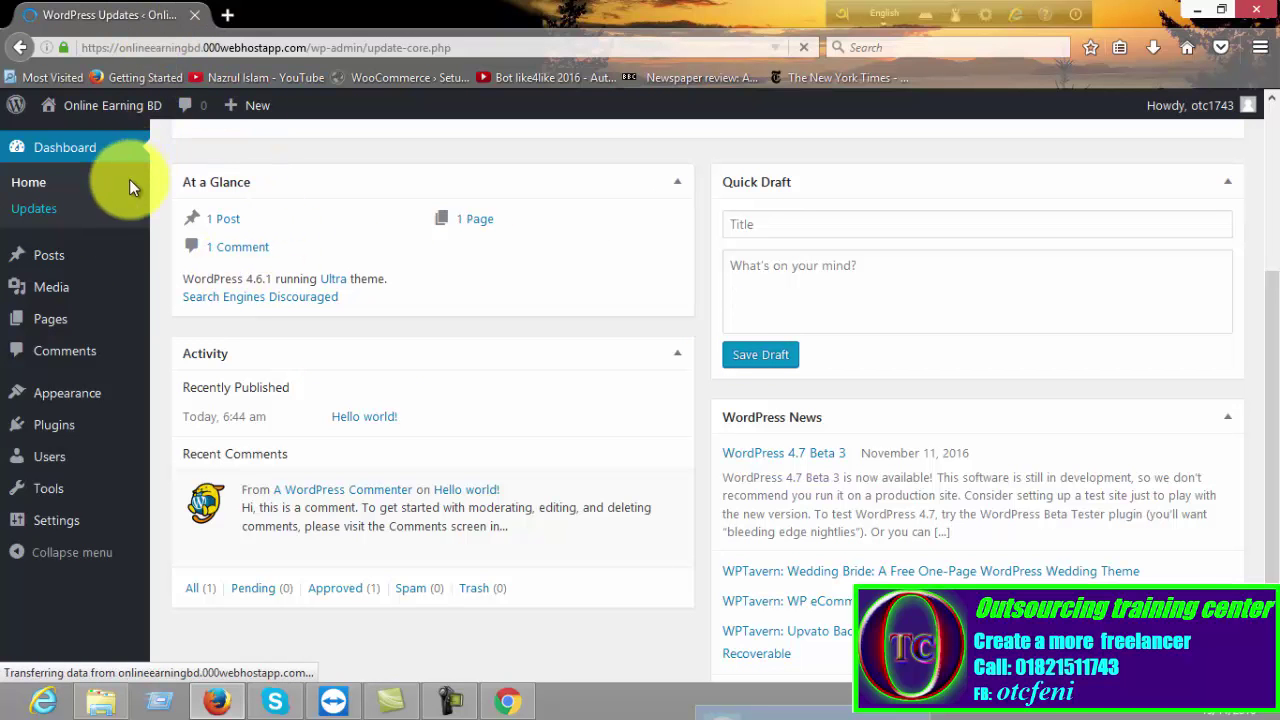
{"action": "scroll", "coordinate": [760, 310], "scroll_direction": "down", "scroll_amount": 2}
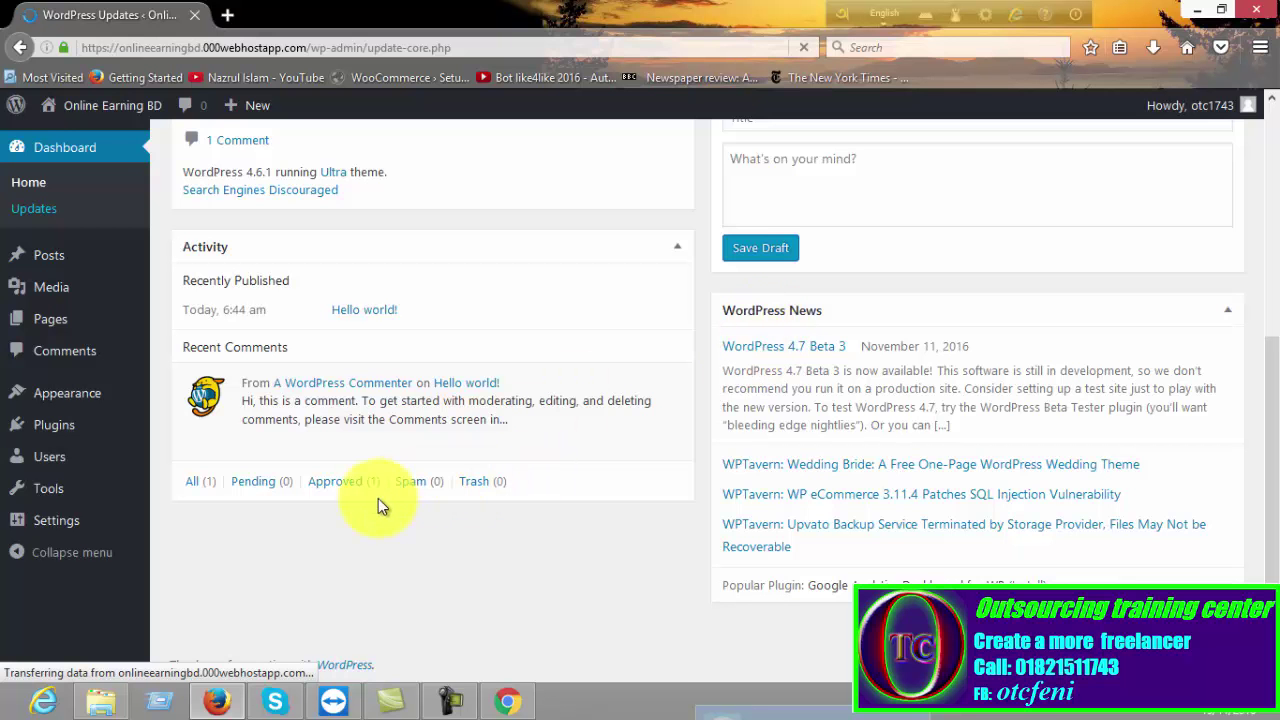
{"action": "scroll", "coordinate": [346, 475], "scroll_direction": "up", "scroll_amount": 7}
{"action": "scroll", "coordinate": [346, 475], "scroll_direction": "down", "scroll_amount": 7}
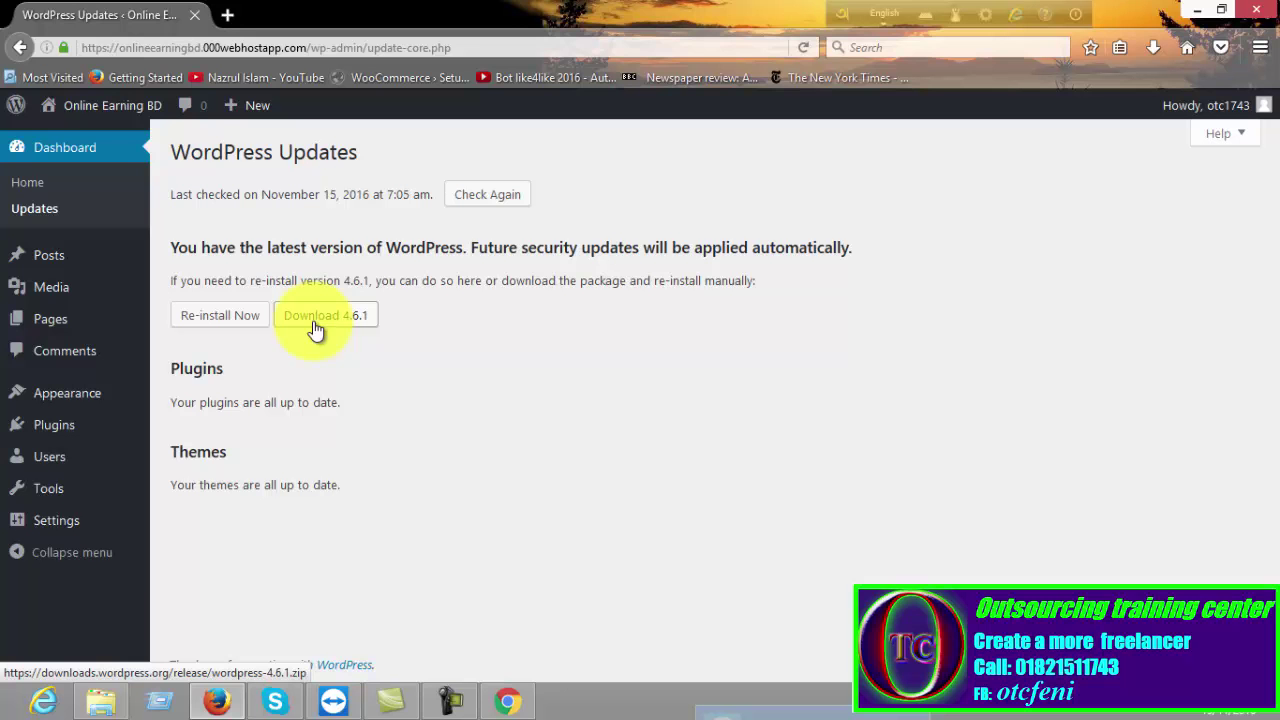
{"action": "left_click_drag", "start_coordinate": [208, 408], "coordinate": [317, 441]}
{"action": "left_click_drag", "start_coordinate": [198, 485], "coordinate": [386, 485]}
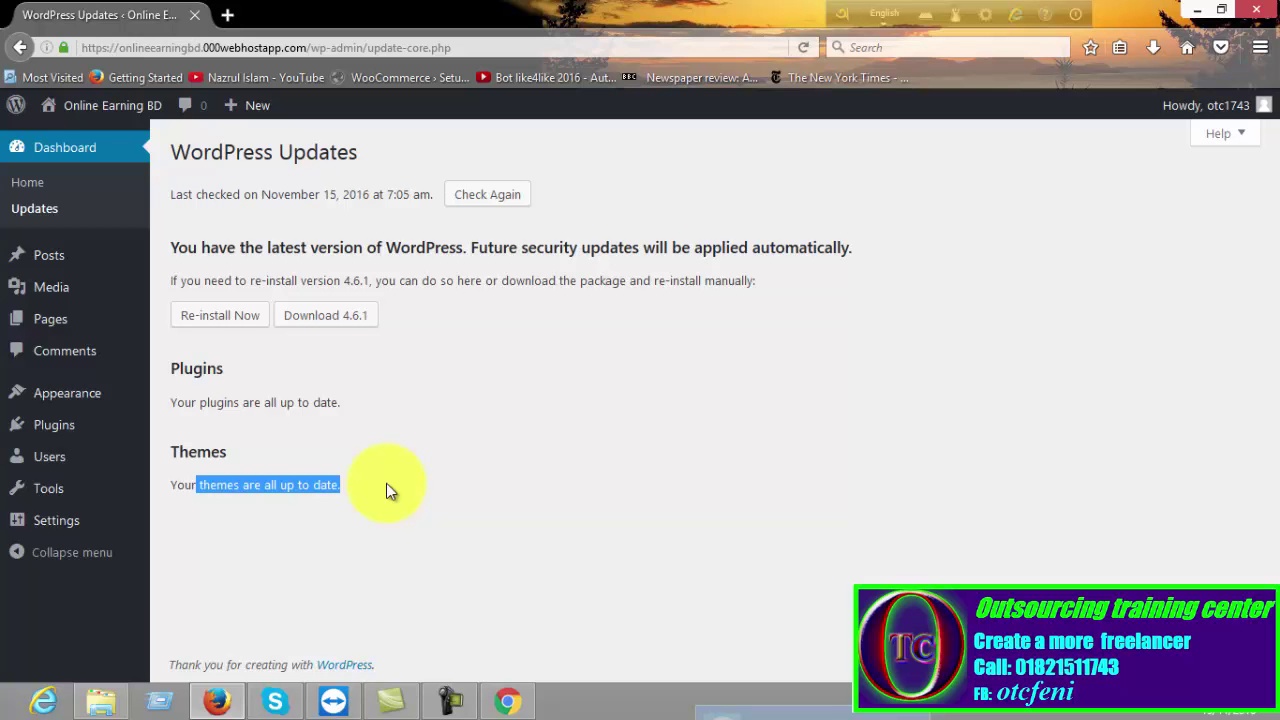
{"action": "left_click", "coordinate": [447, 692]}
{"action": "left_click", "coordinate": [1218, 566]}
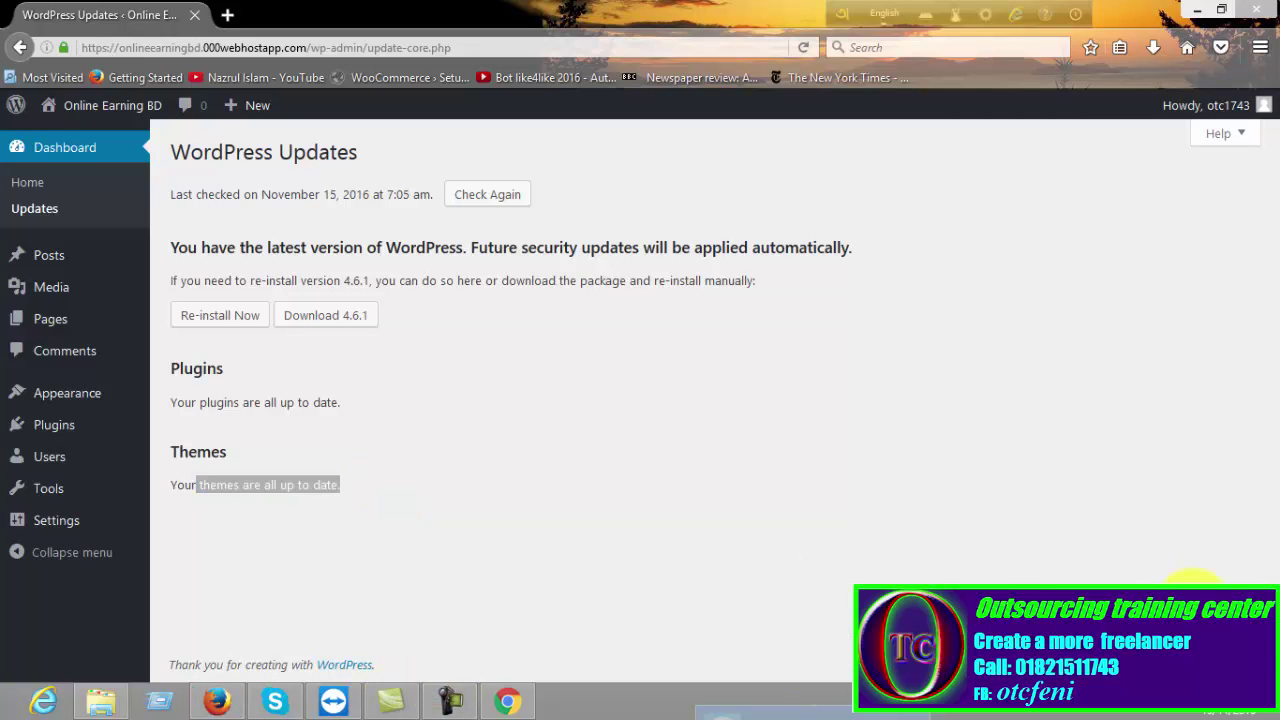
{"action": "left_click", "coordinate": [52, 259]}
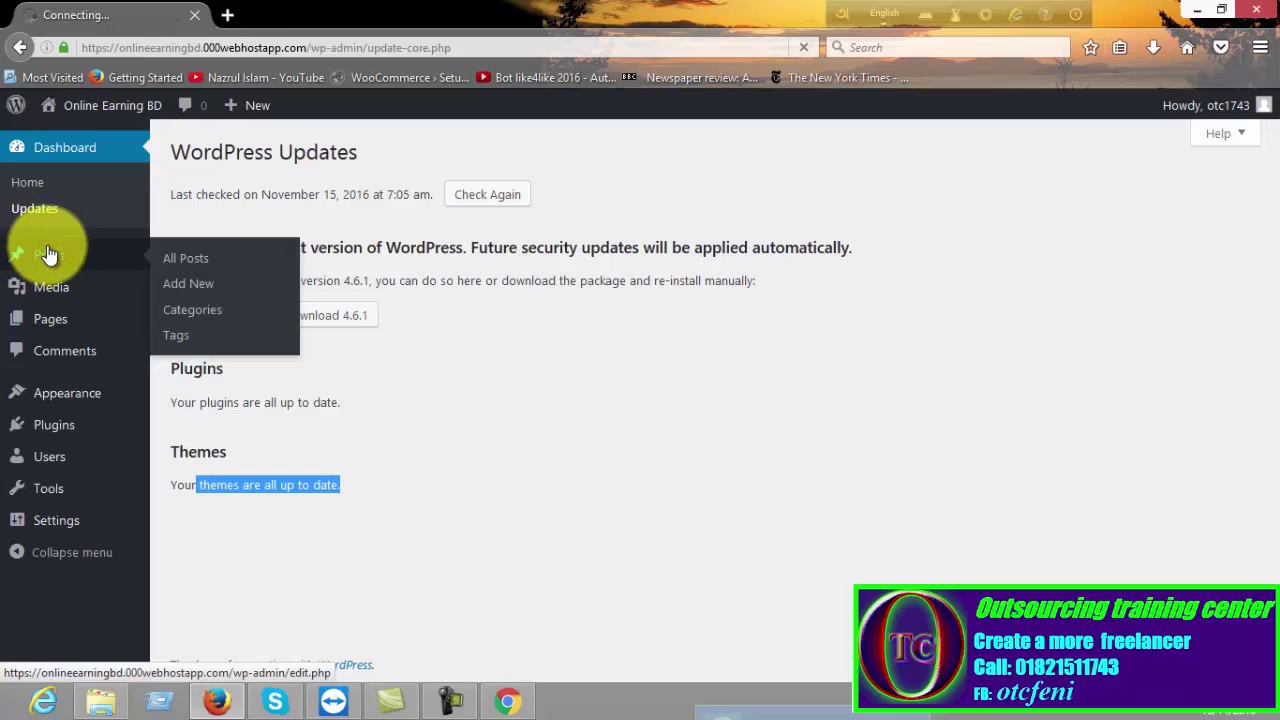
Search Google for 'online earining bd' in a new tab
{"action": "left_click", "coordinate": [230, 15]}
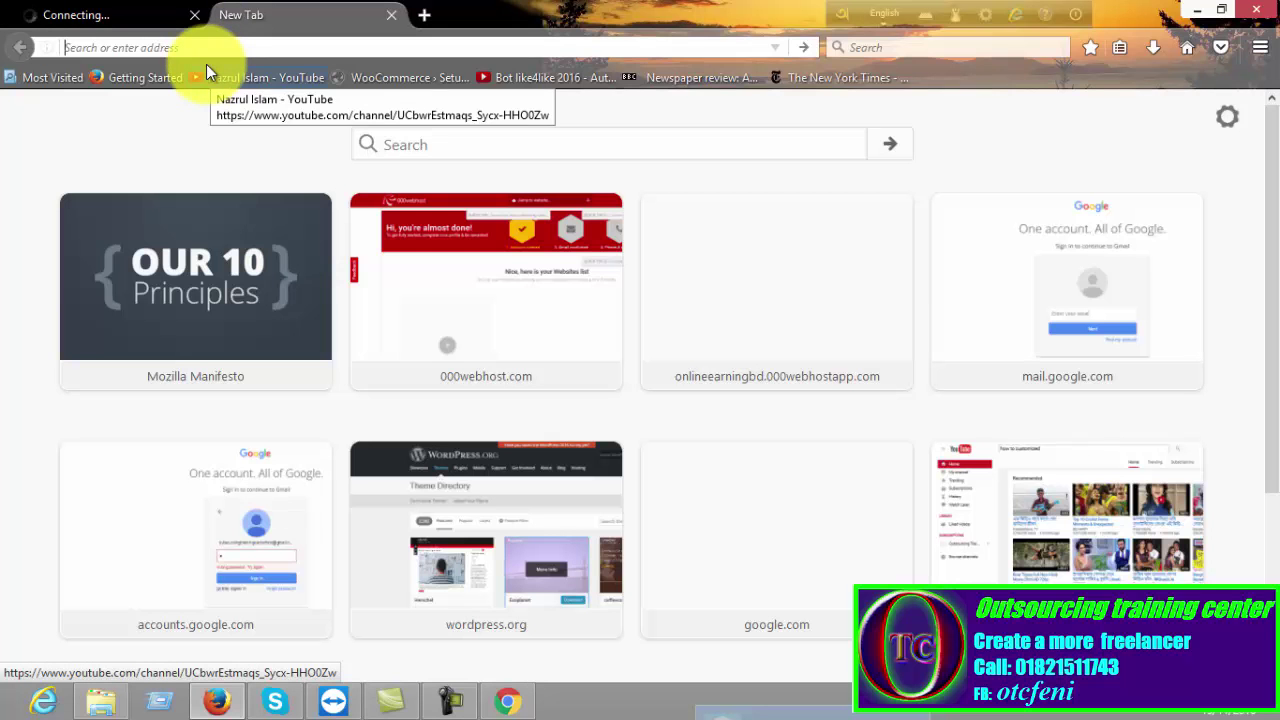
{"action": "type", "text": "onle"}
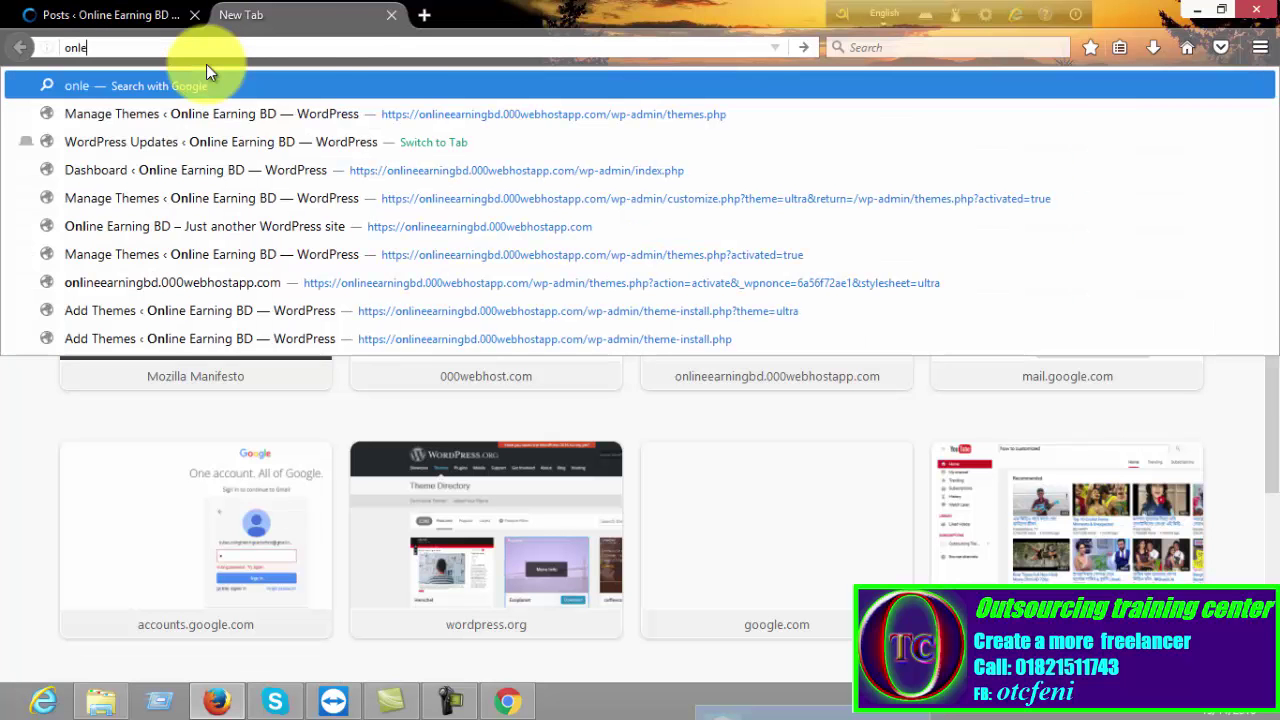
{"action": "key", "text": "BackSpace"}
{"action": "type", "text": "ine"}
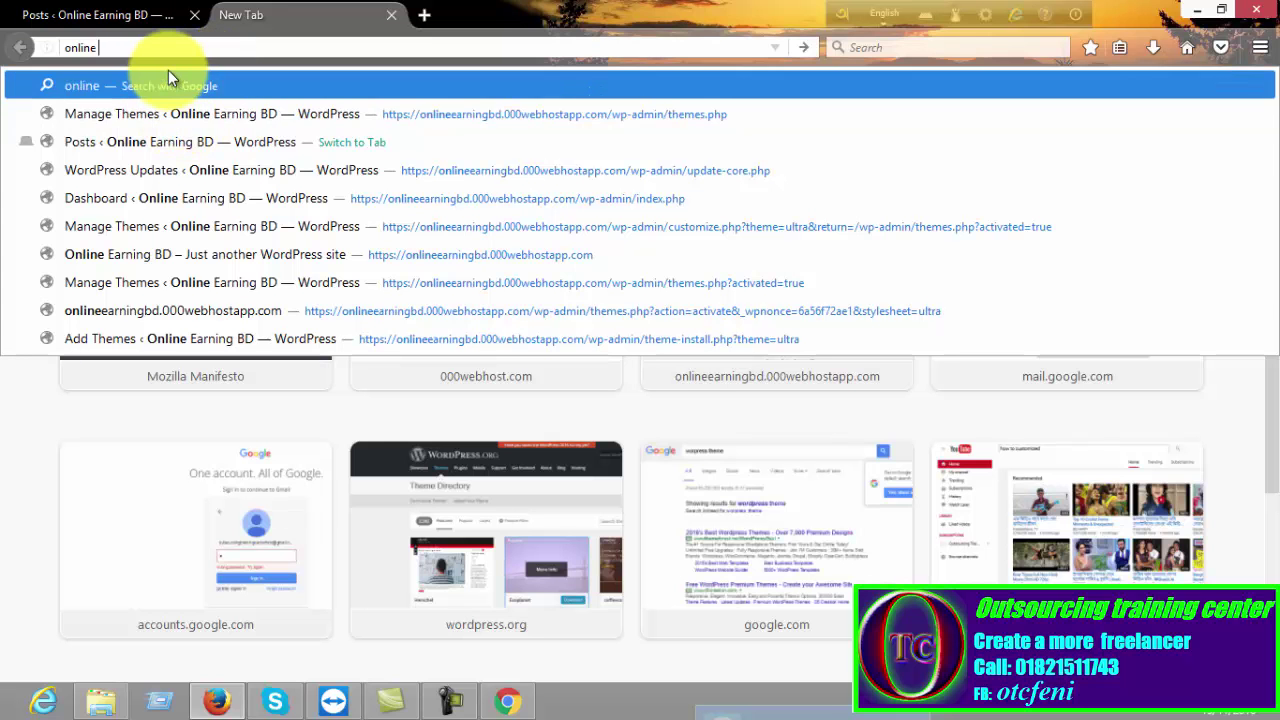
{"action": "type", "text": "ea"}
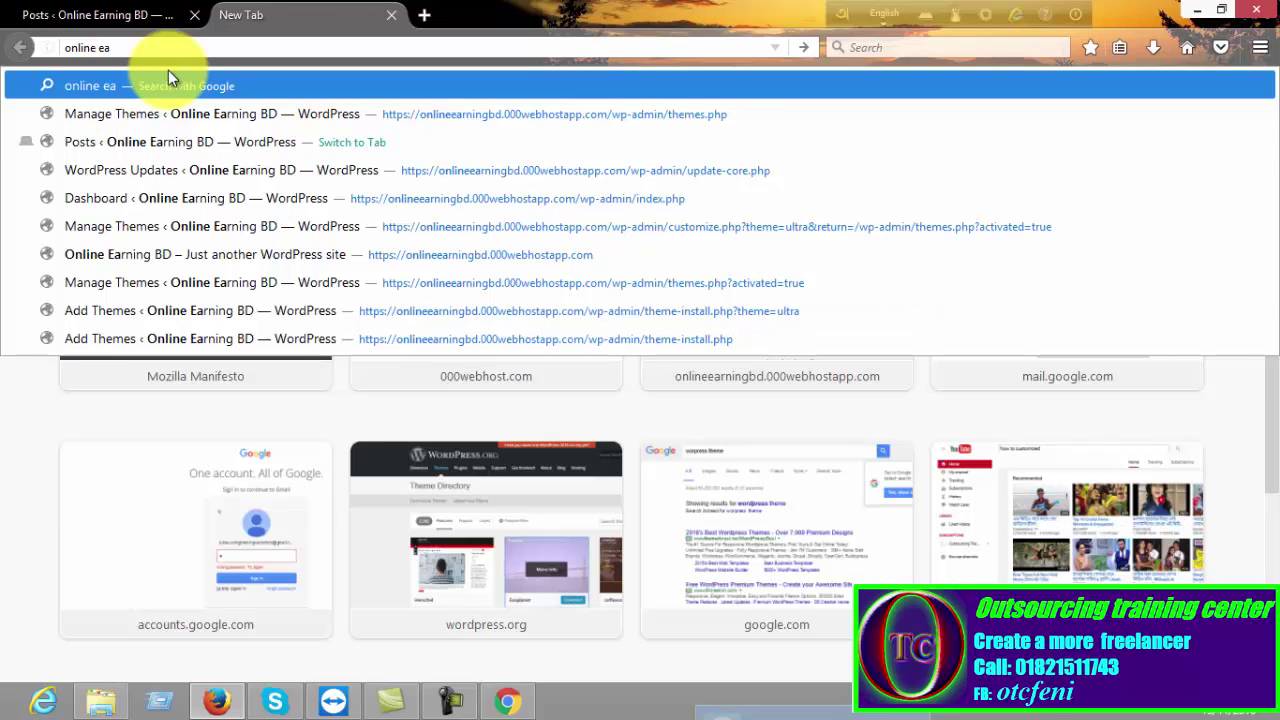
{"action": "type", "text": "rining "}
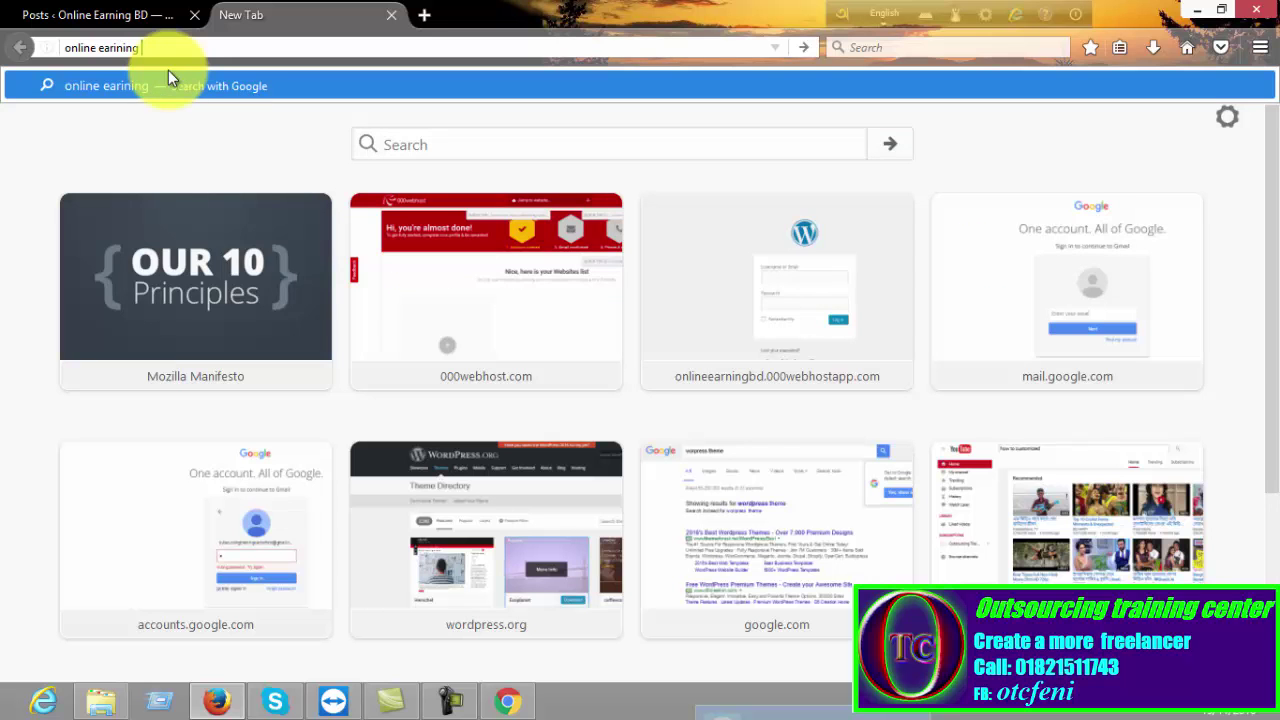
{"action": "type", "text": "bd"}
{"action": "key", "text": "Return"}
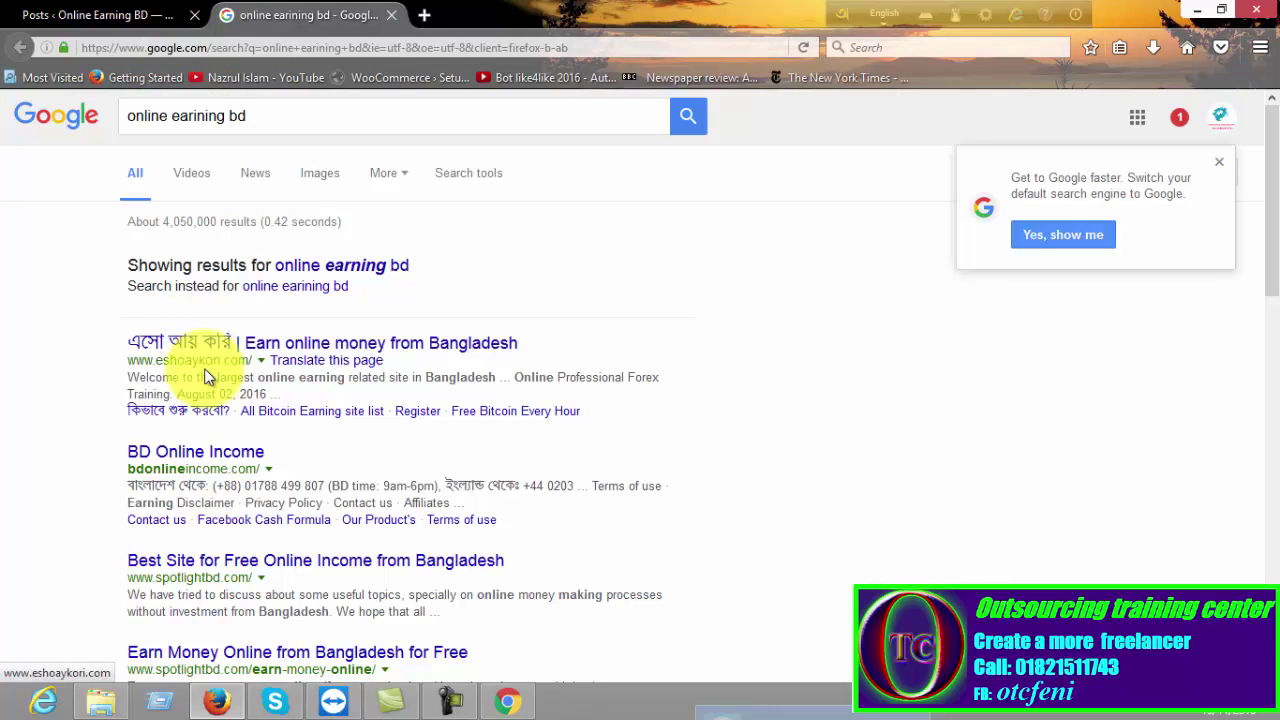
Refine the search to 'online earining', then to 'online earning wikipedia'
{"action": "left_click", "coordinate": [254, 117]}
{"action": "key", "text": "Return"}
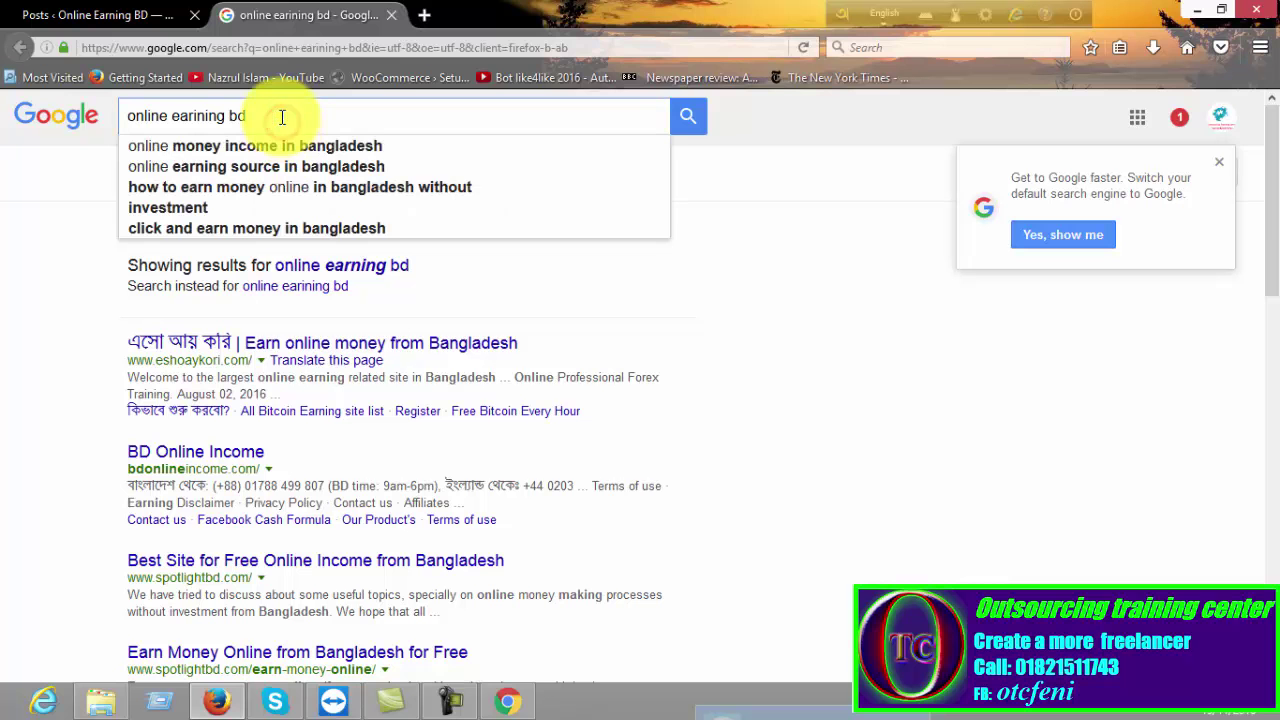
{"action": "key", "text": "BackSpace"}
{"action": "key", "text": "BackSpace"}
{"action": "key", "text": "BackSpace"}
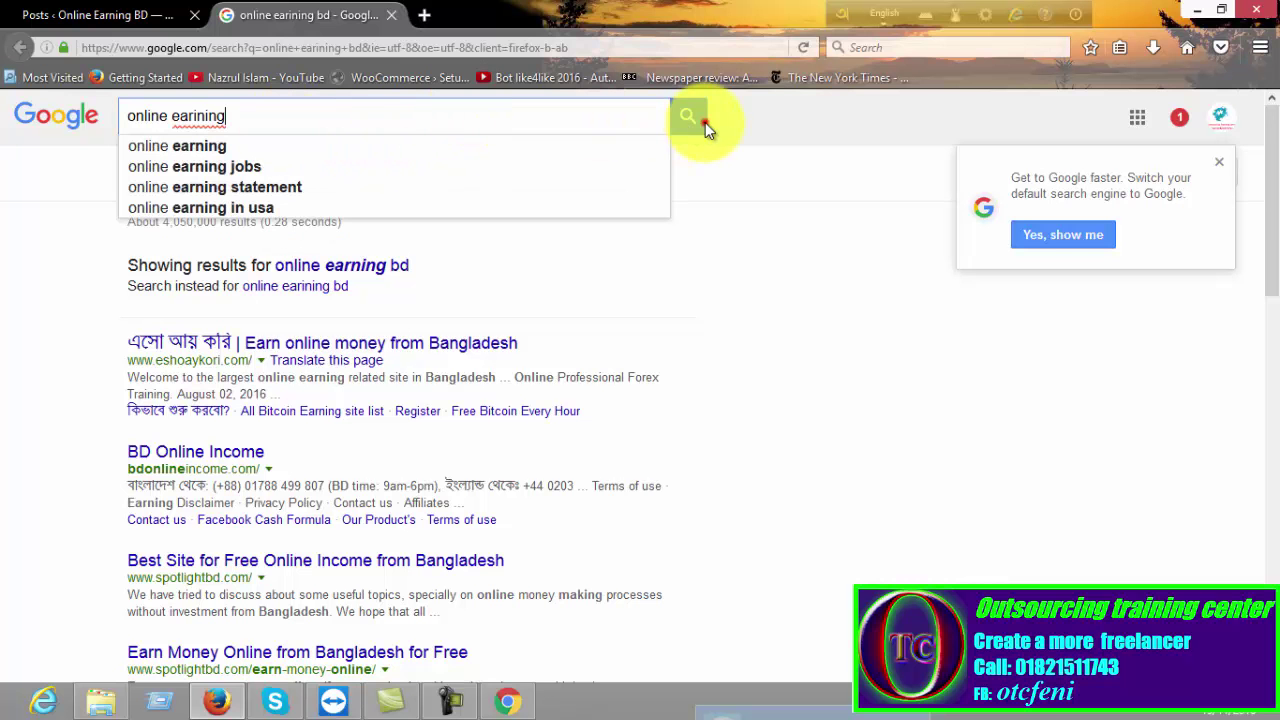
{"action": "left_click", "coordinate": [701, 121]}
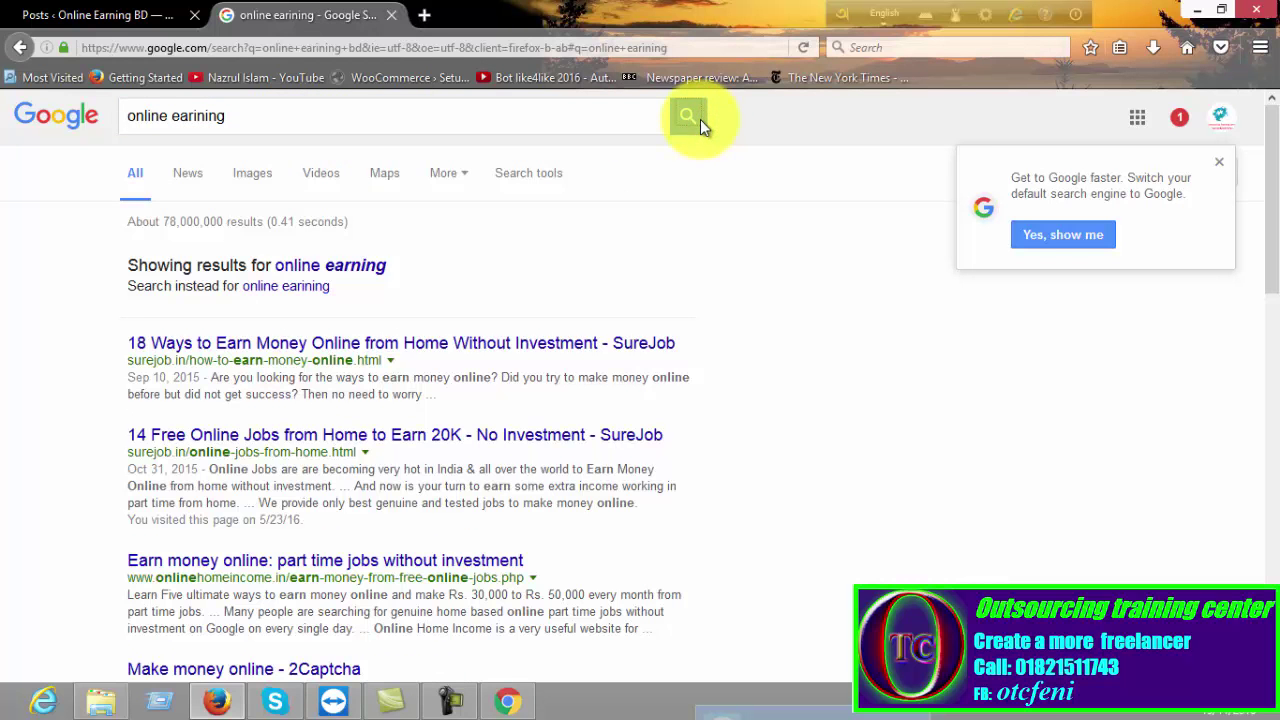
{"action": "scroll", "coordinate": [350, 458], "scroll_direction": "down", "scroll_amount": 5}
{"action": "scroll", "coordinate": [348, 462], "scroll_direction": "up", "scroll_amount": 5}
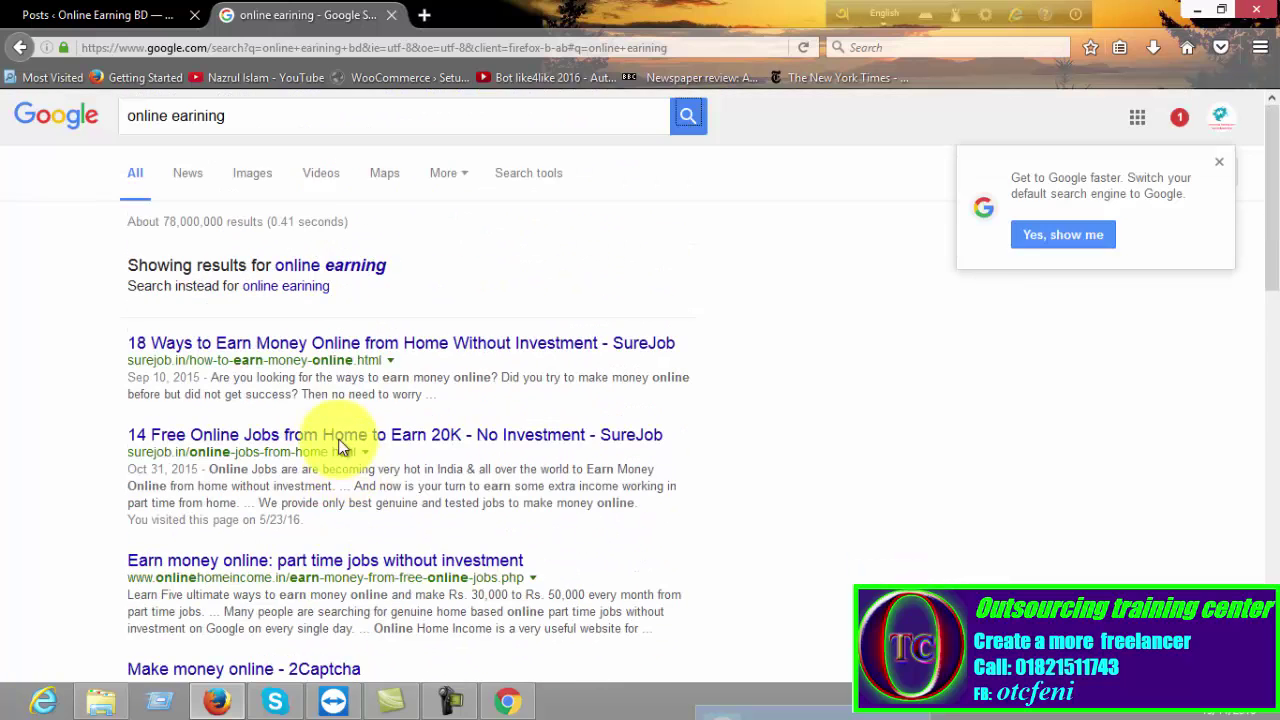
{"action": "left_click", "coordinate": [262, 118]}
{"action": "type", "text": "wiki"}
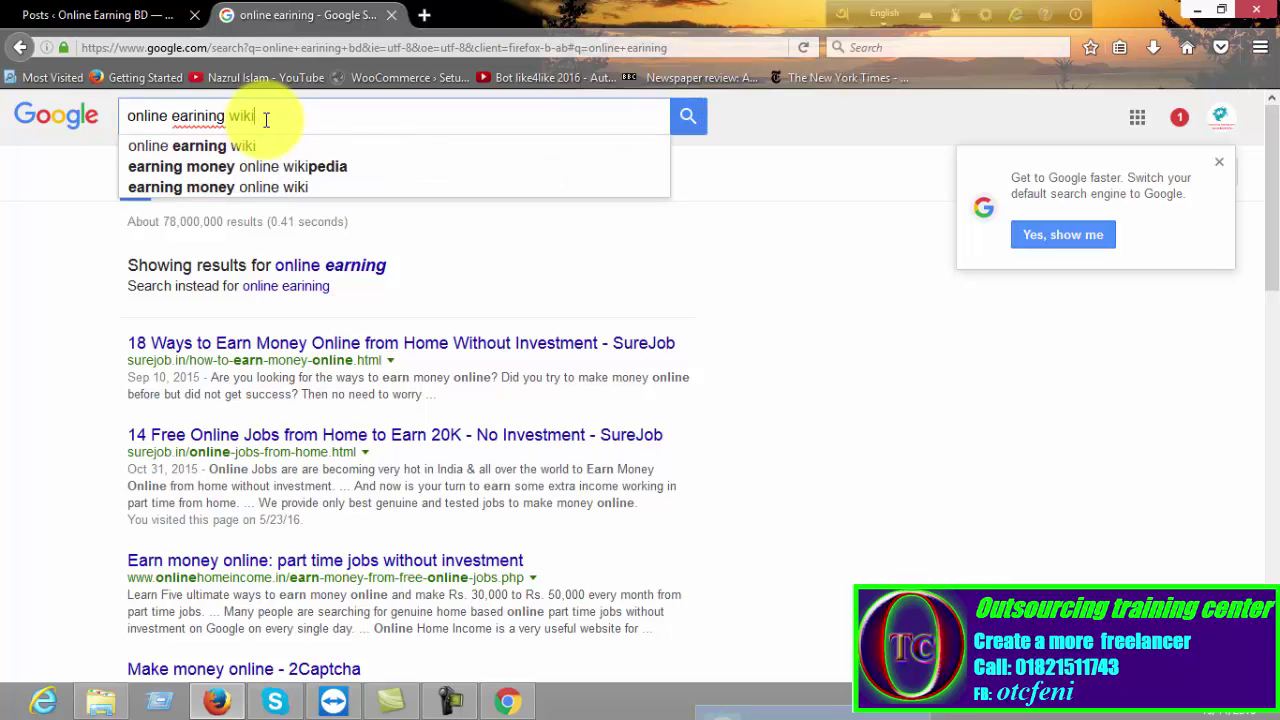
{"action": "type", "text": "pedia"}
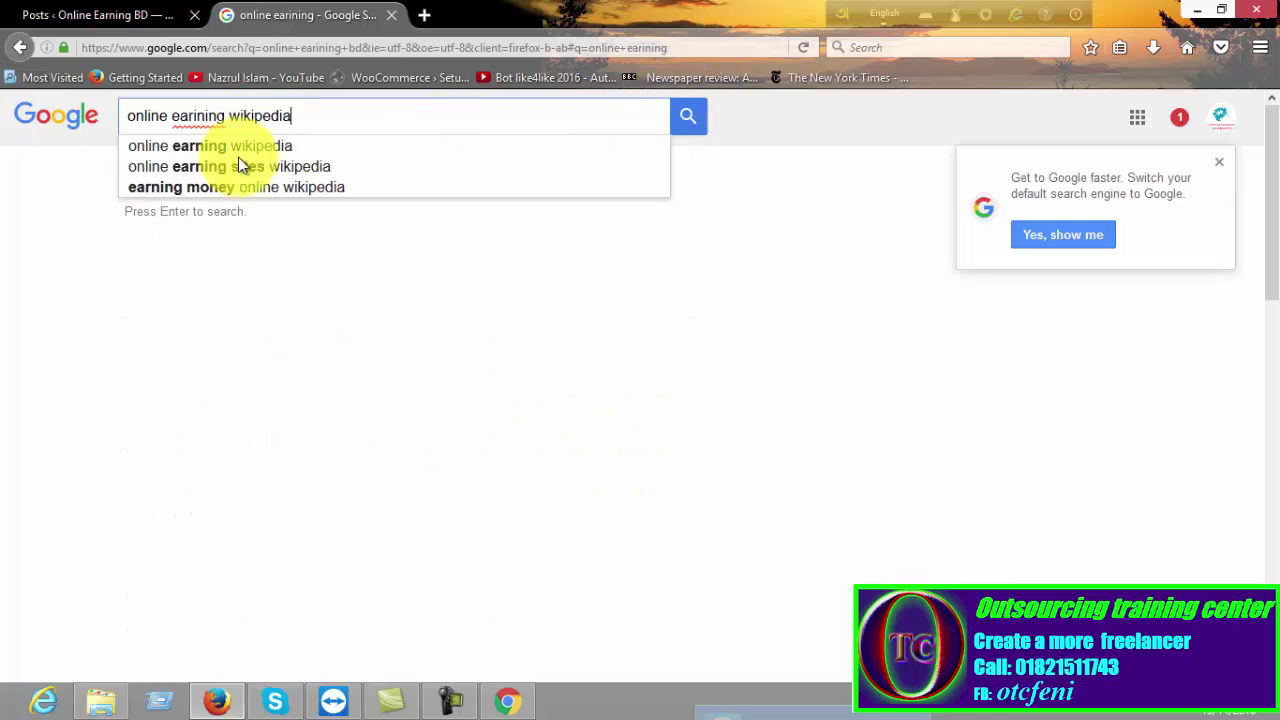
{"action": "left_click", "coordinate": [234, 150]}
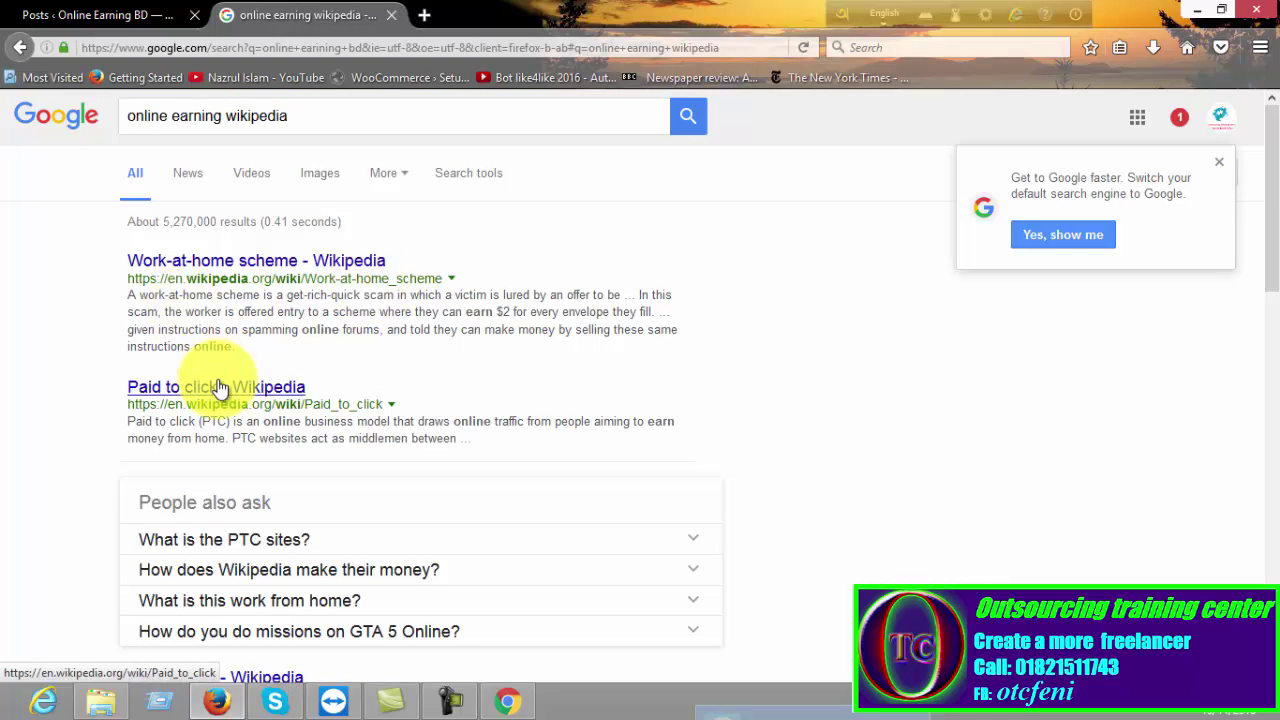
Open the Work-at-home scheme Wikipedia article and select its opening paragraphs to copy
{"action": "left_click", "coordinate": [250, 258]}
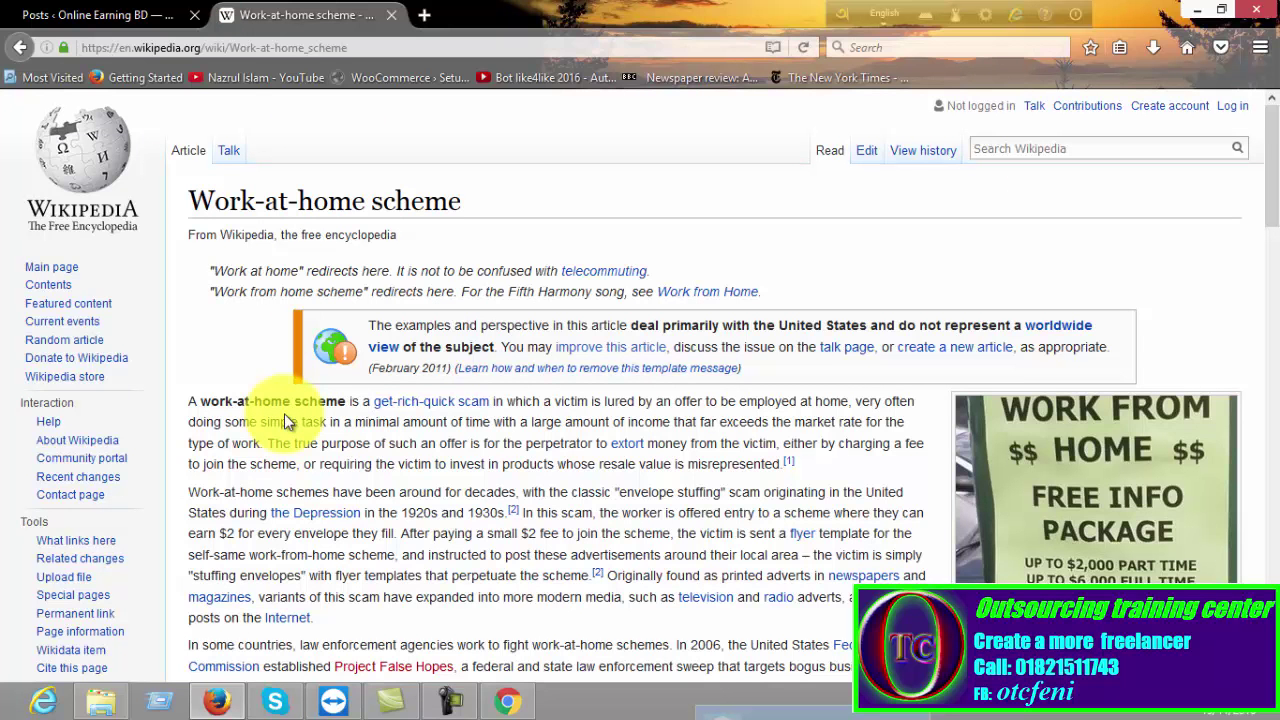
{"action": "left_click_drag", "start_coordinate": [221, 421], "coordinate": [288, 554]}
{"action": "left_click_drag", "start_coordinate": [190, 400], "coordinate": [357, 634]}
{"action": "scroll", "coordinate": [356, 627], "scroll_direction": "down", "scroll_amount": 1}
{"action": "scroll", "coordinate": [357, 634], "scroll_direction": "down", "scroll_amount": 7}
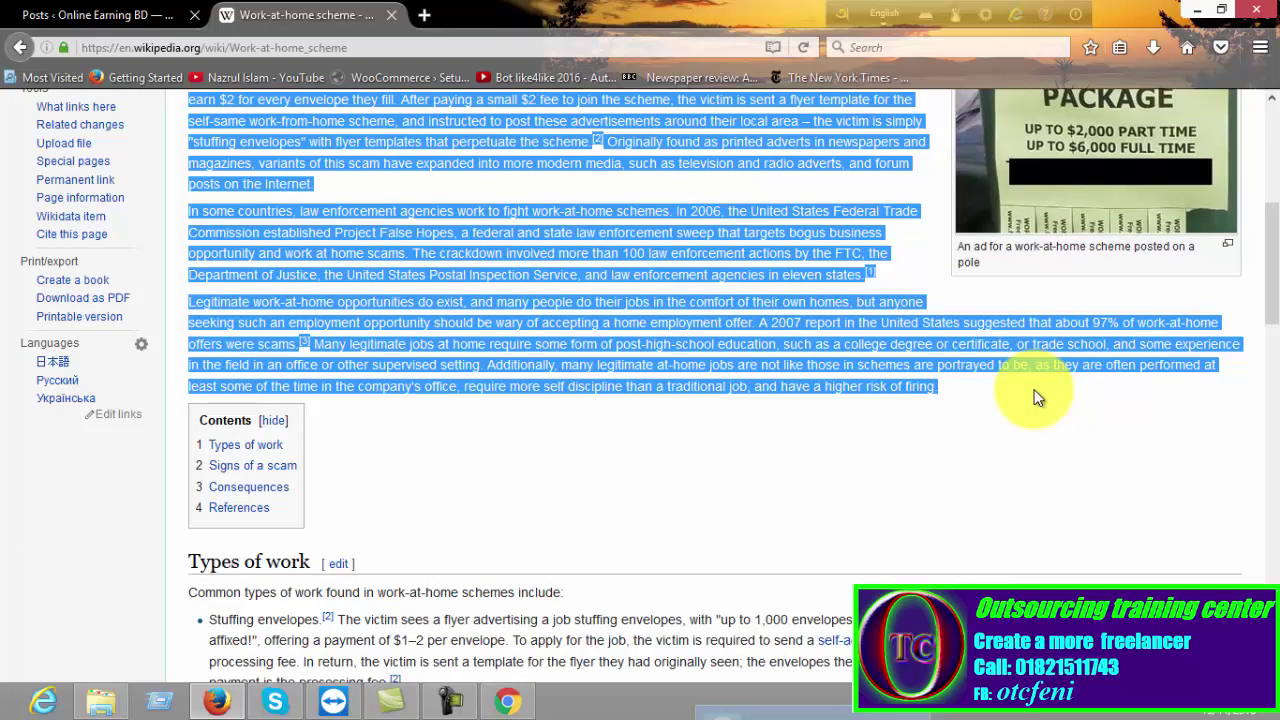
{"action": "mouse_move", "coordinate": [1278, 5]}
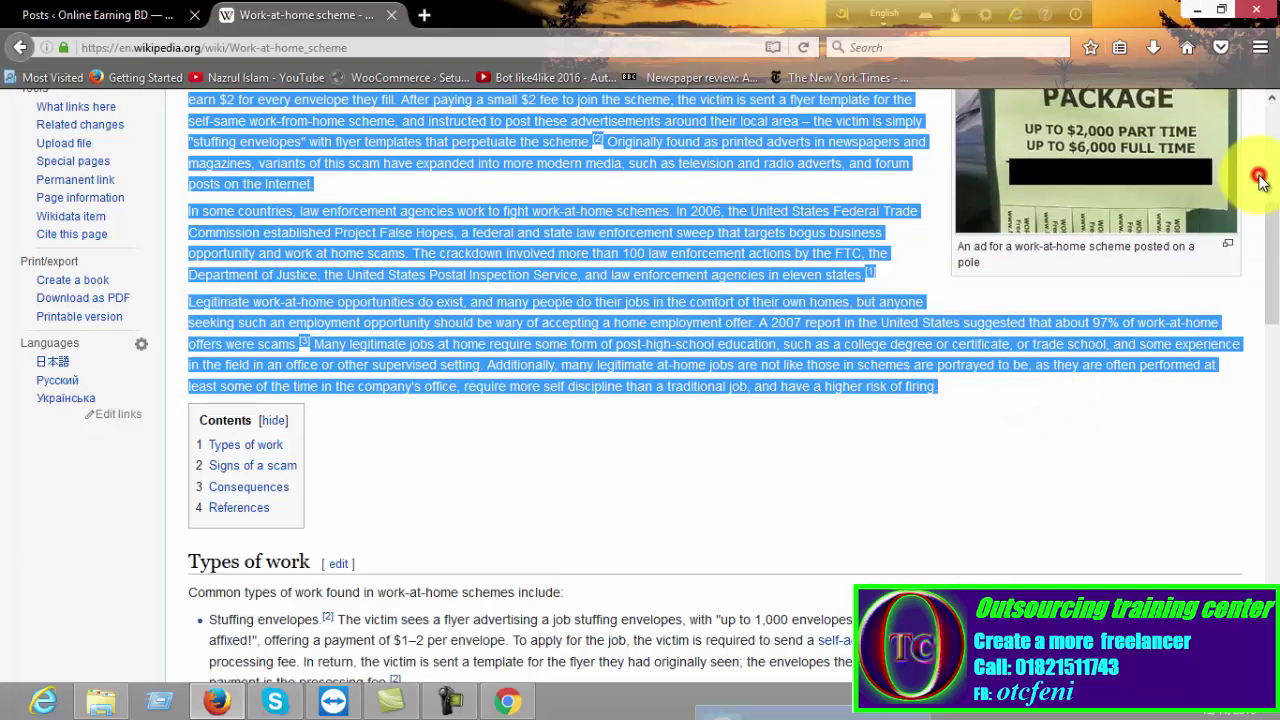
{"action": "left_click", "coordinate": [1257, 177]}
Launch Notepad, paste the copied article paragraphs into a new note, and select all
{"action": "type", "text": "no"}
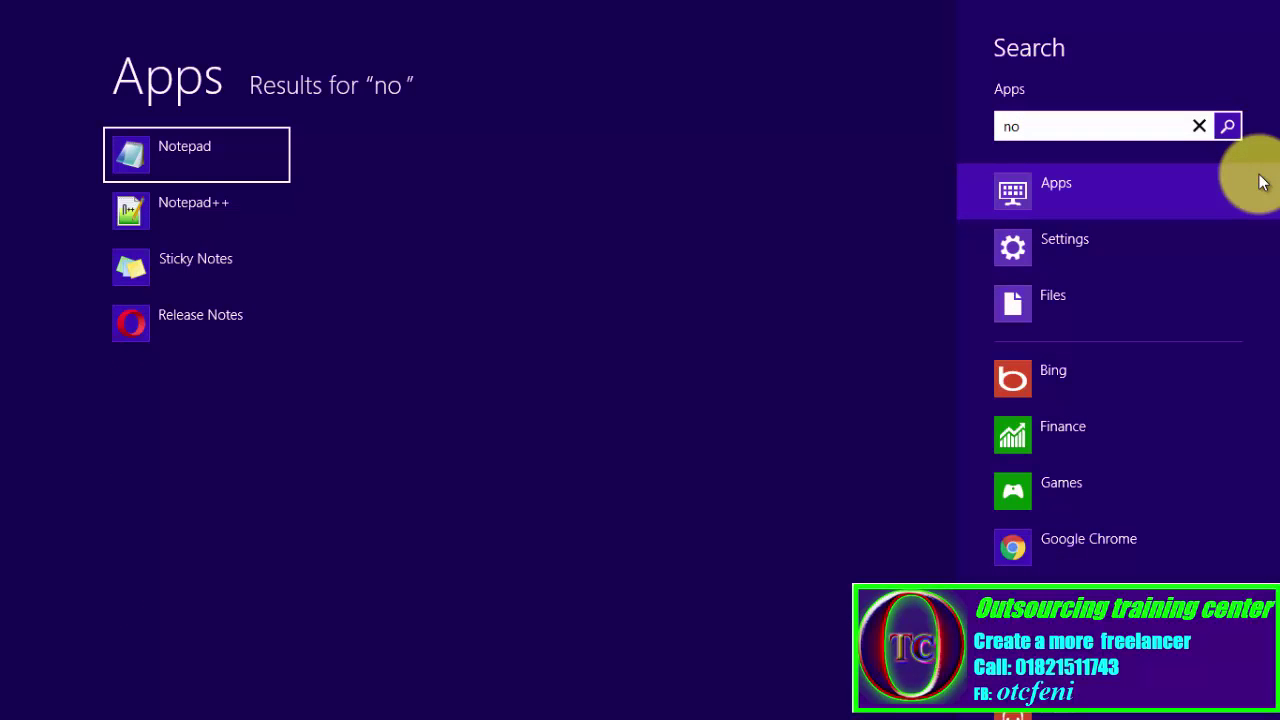
{"action": "left_click", "coordinate": [258, 154]}
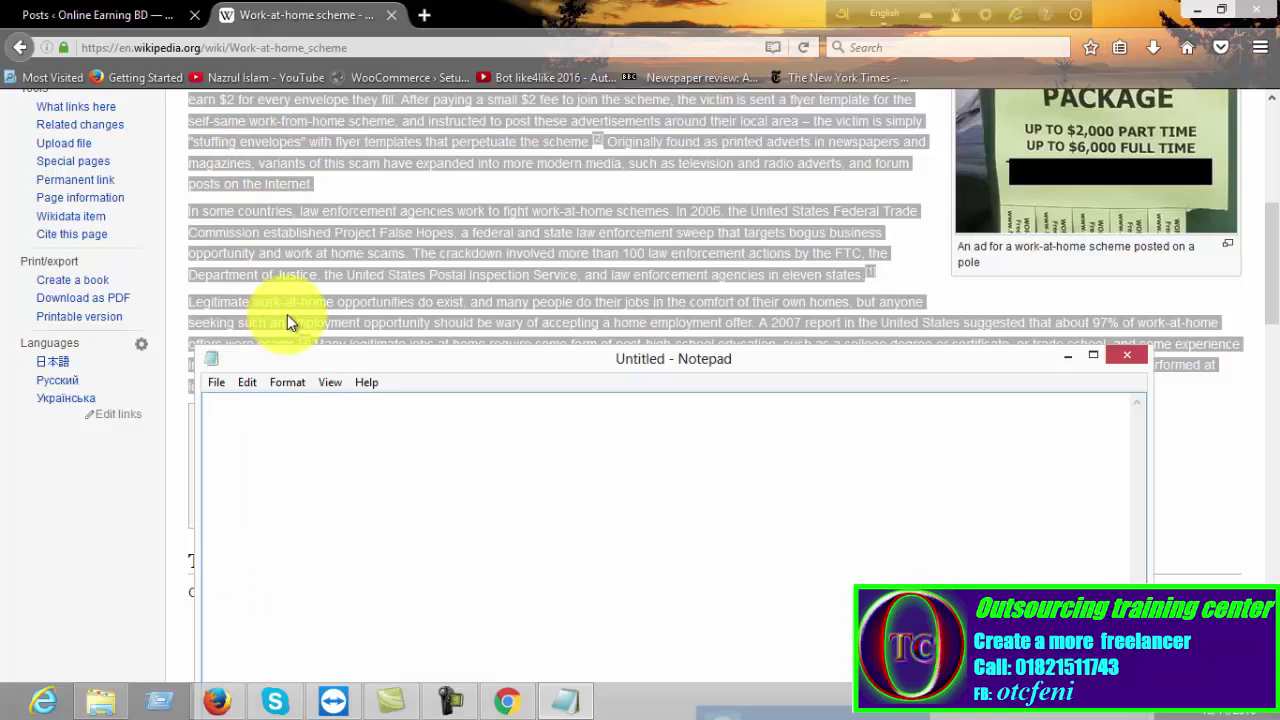
{"action": "key", "text": "ctrl+v"}
{"action": "key", "text": "ctrl+a"}
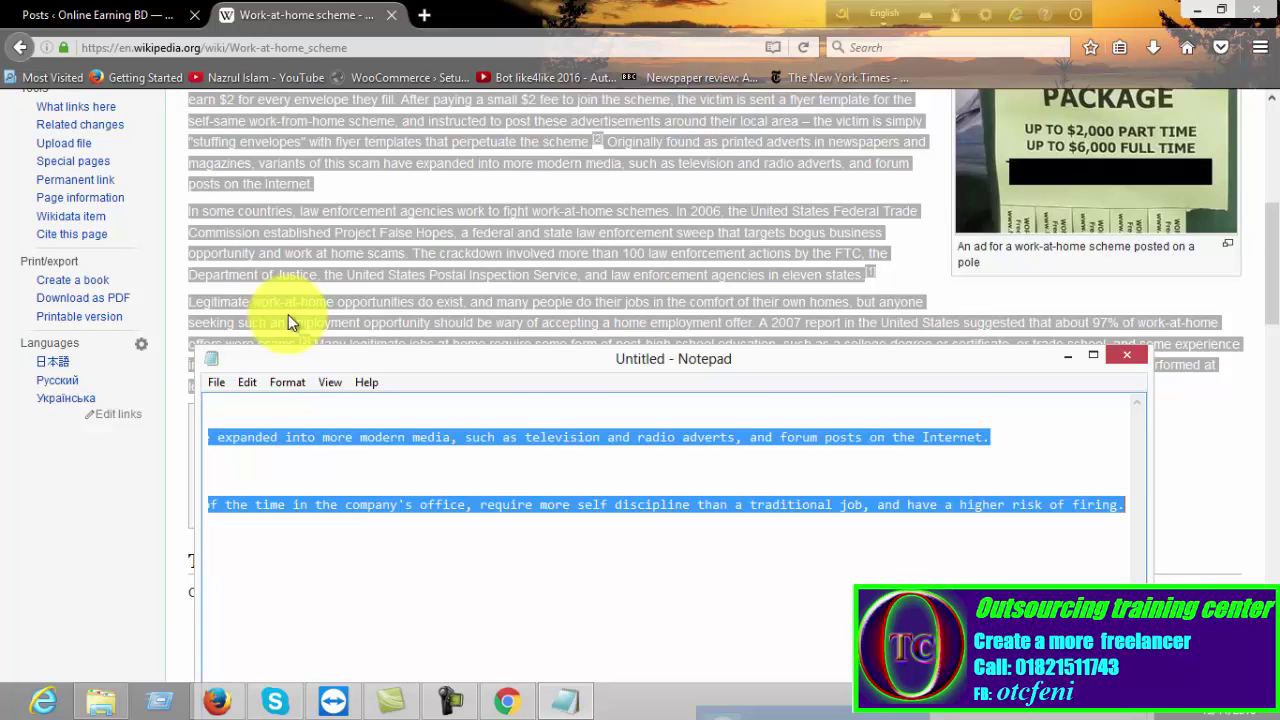
{"action": "left_click", "coordinate": [95, 15]}
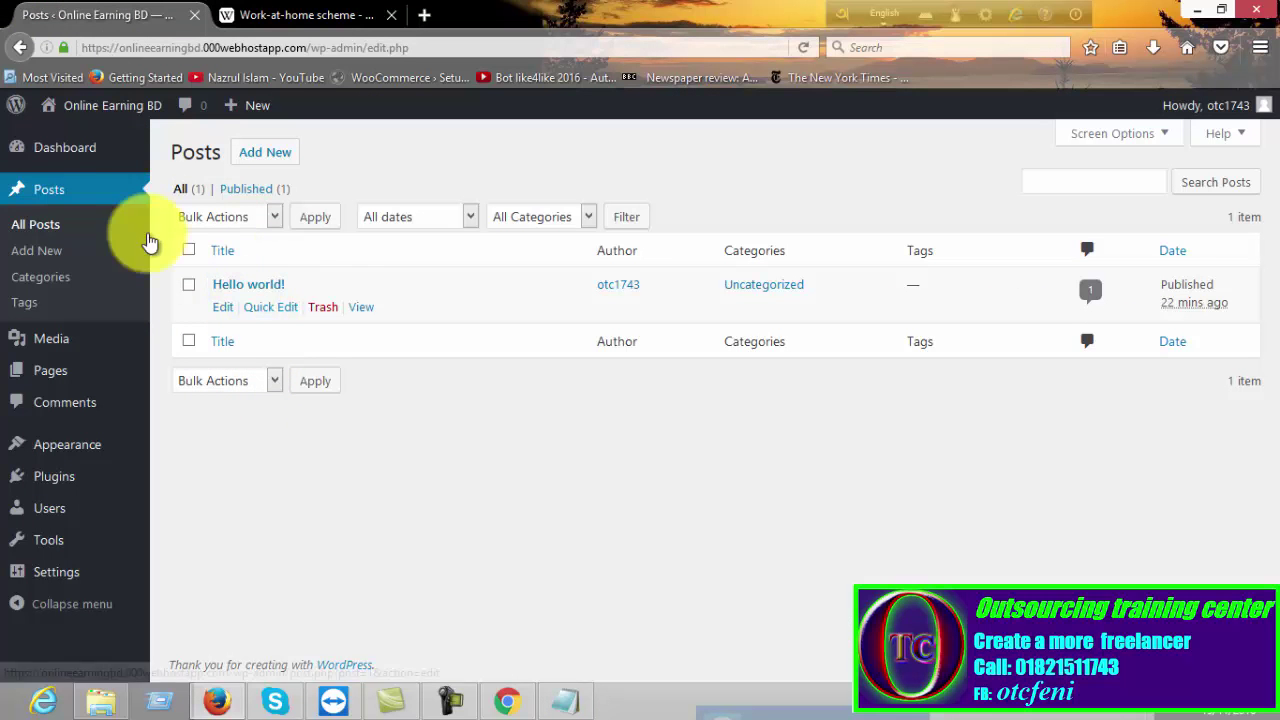
Choose Posts > Add New in the admin sidebar
{"action": "left_click", "coordinate": [38, 251]}
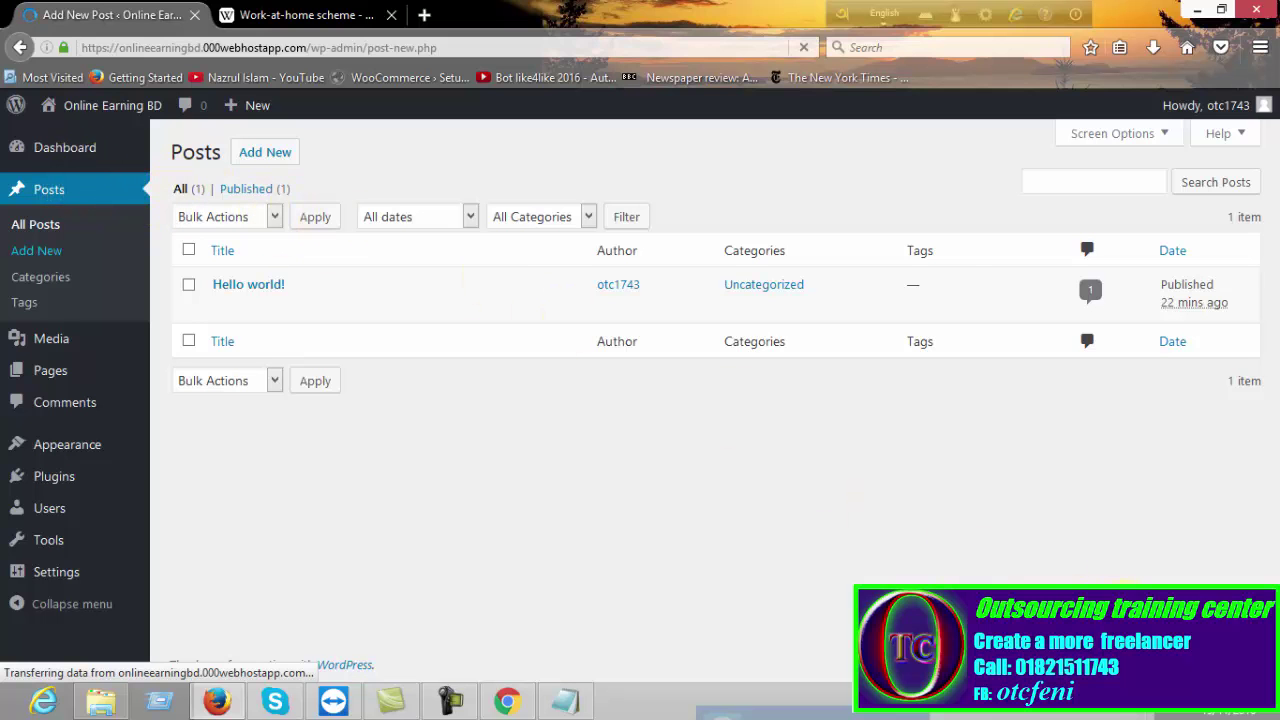
Wait for the Add New Post editor to load, briefly checking the Notepad article text
{"action": "left_click", "coordinate": [449, 700]}
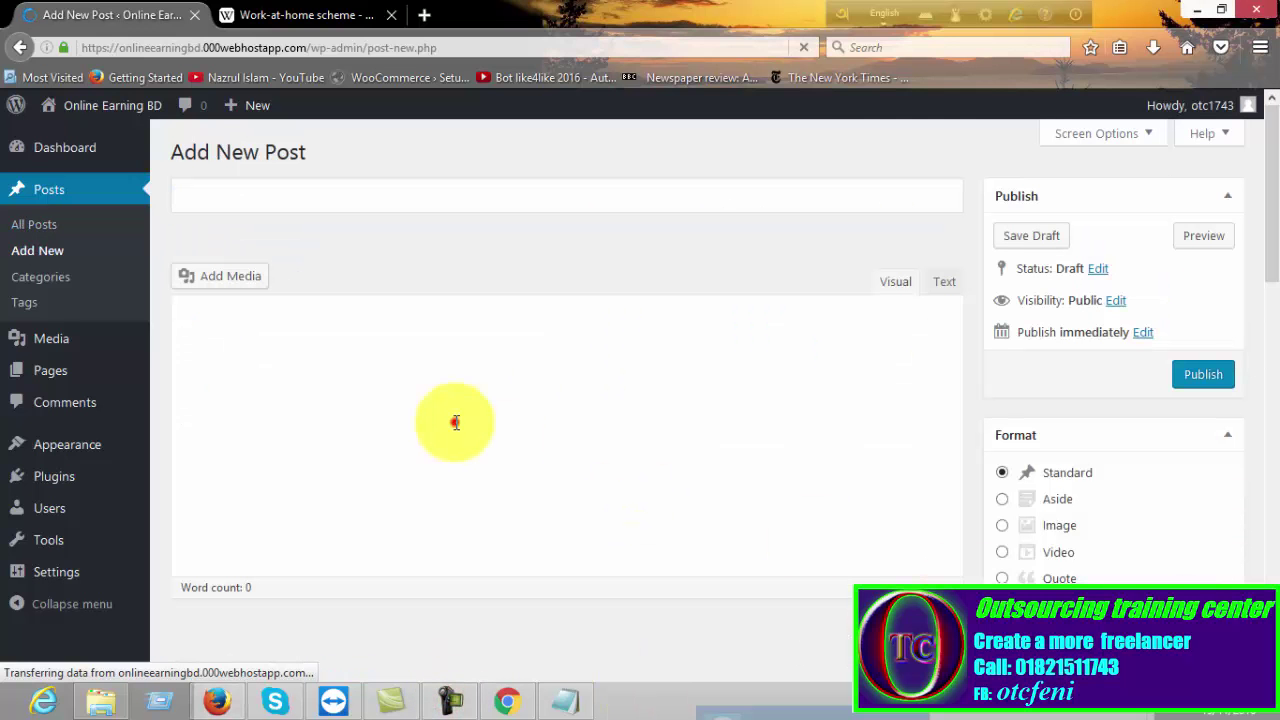
{"action": "left_click", "coordinate": [310, 190]}
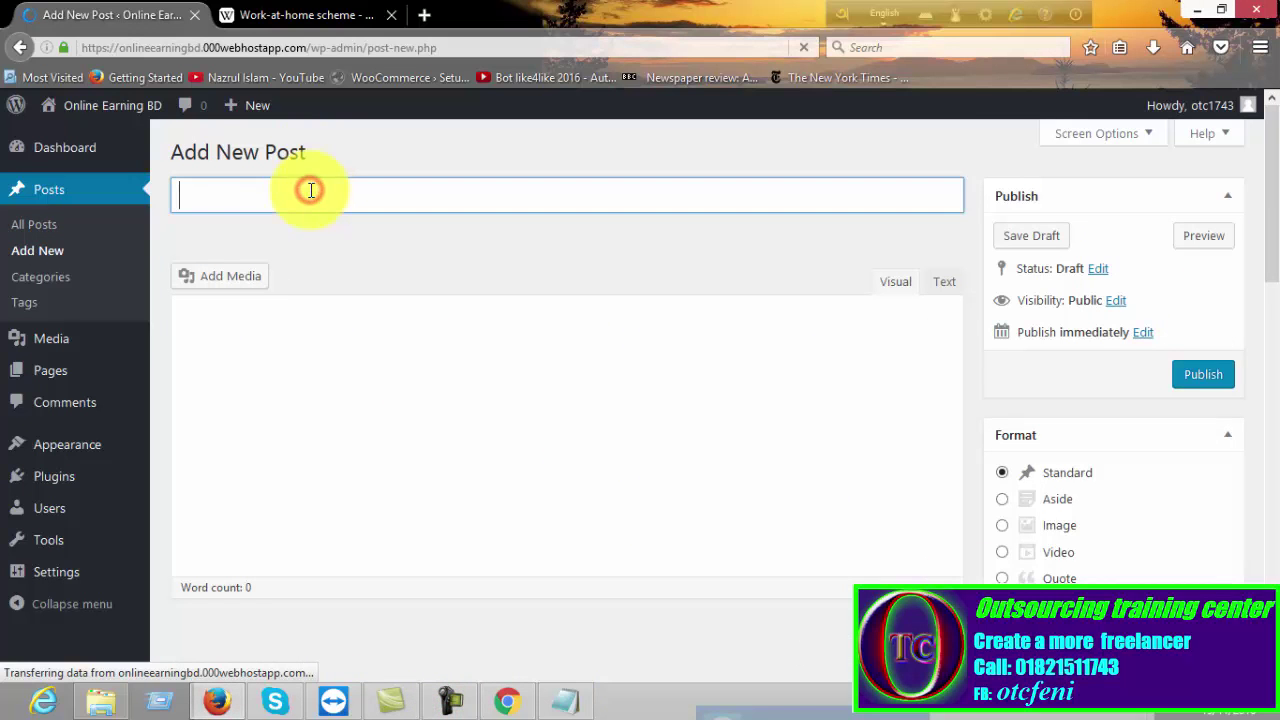
{"action": "left_click", "coordinate": [245, 386]}
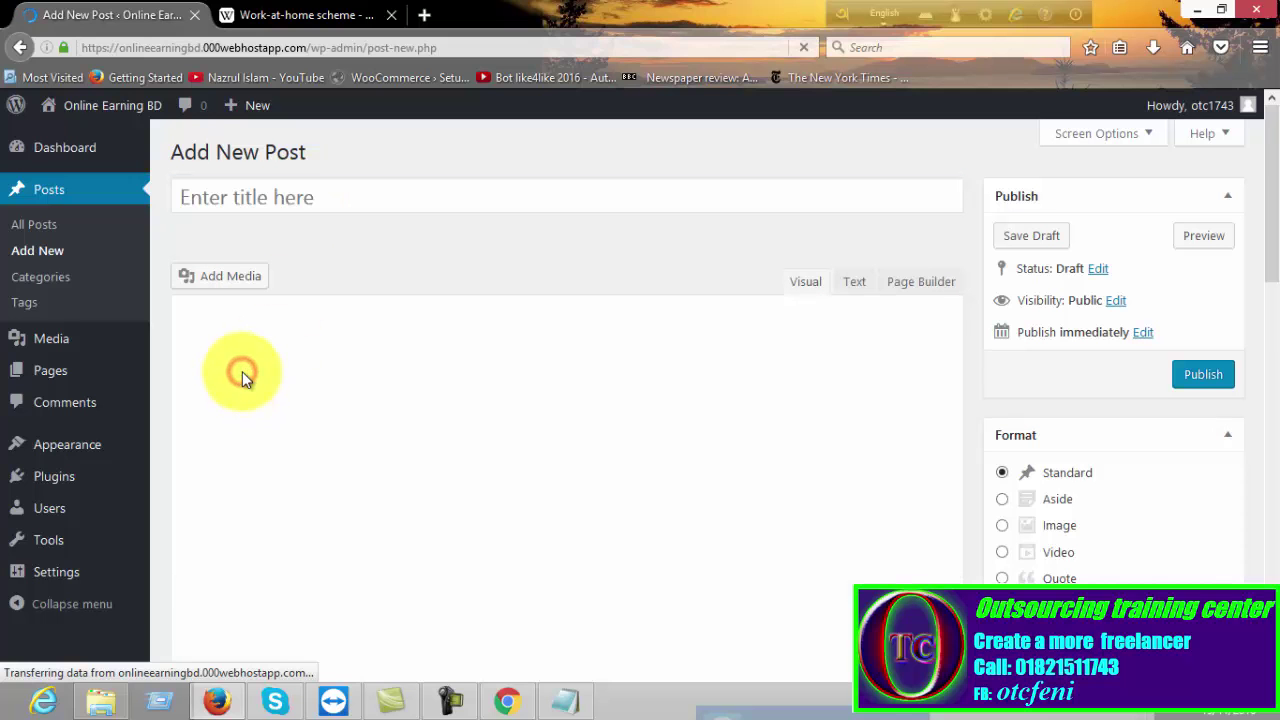
{"action": "left_click", "coordinate": [243, 345]}
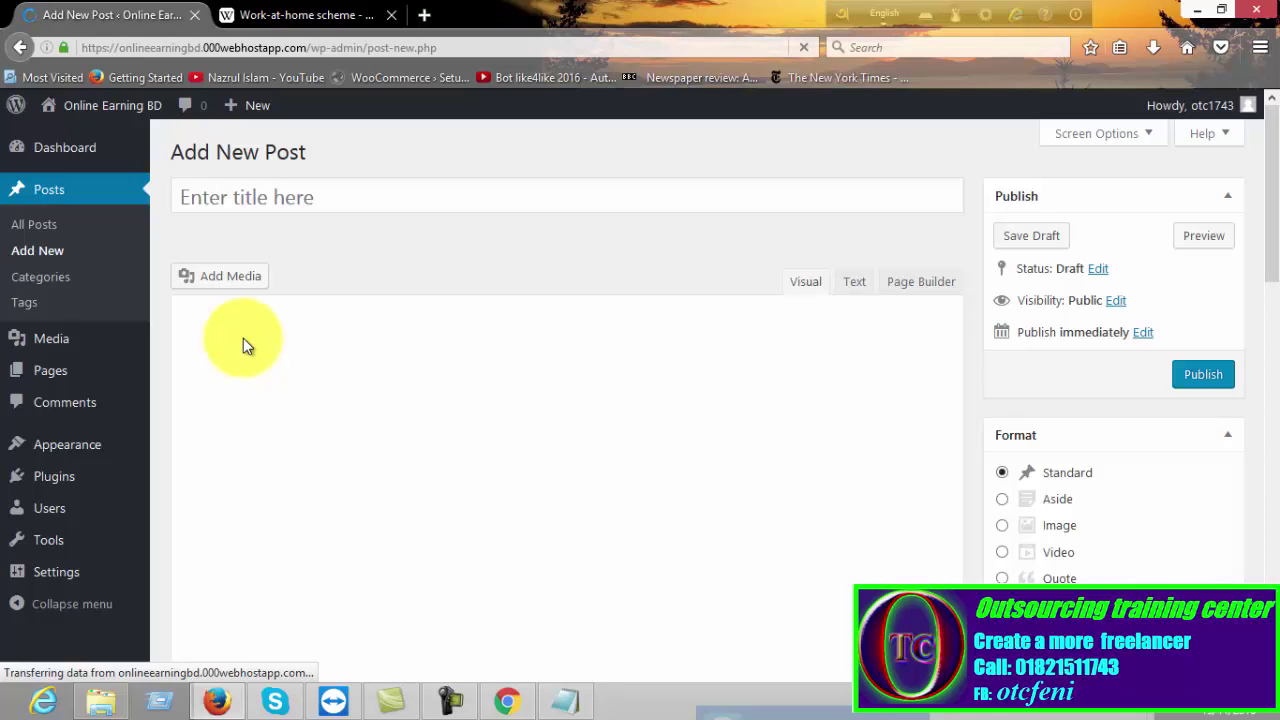
{"action": "left_click", "coordinate": [341, 356]}
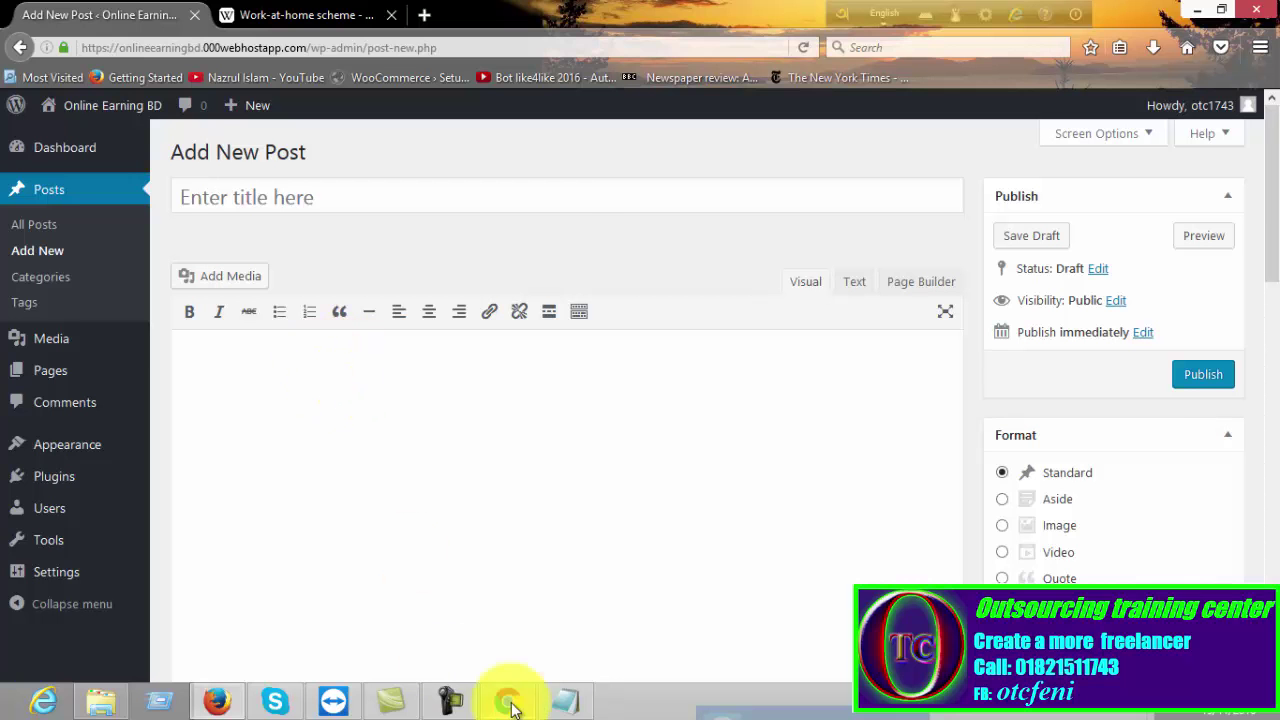
{"action": "left_click", "coordinate": [568, 700]}
{"action": "left_click", "coordinate": [570, 702]}
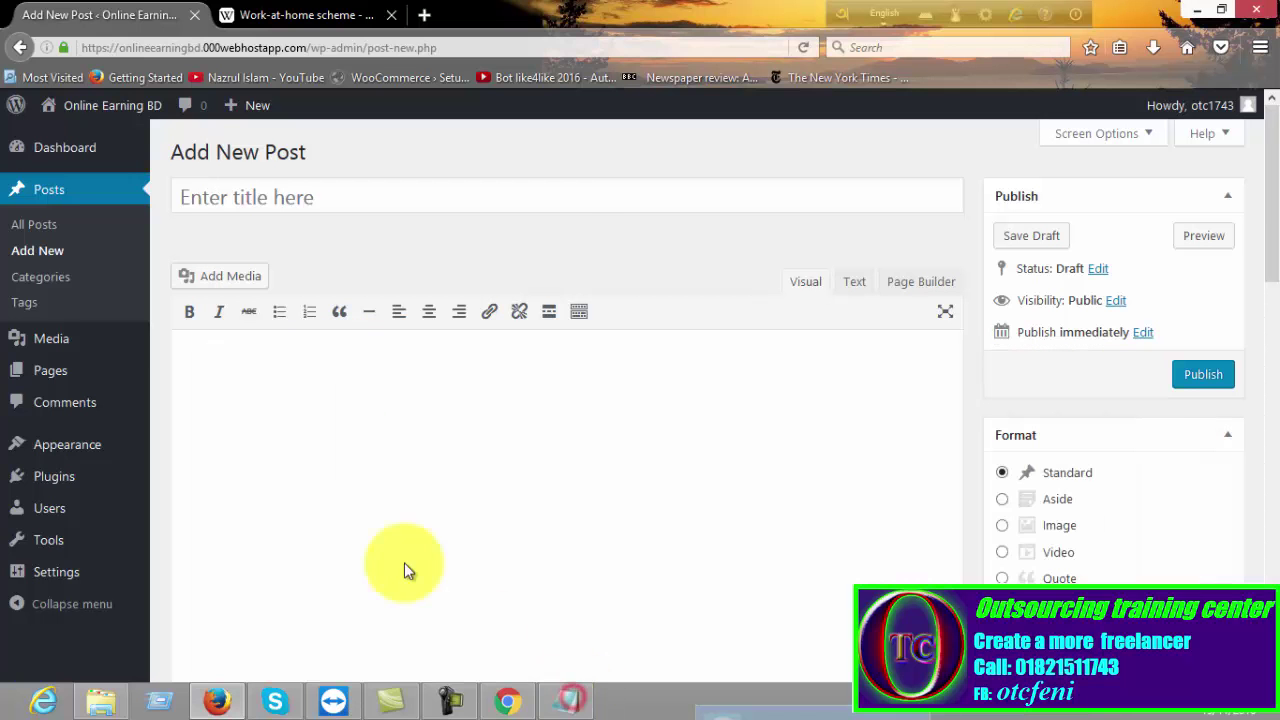
{"action": "left_click", "coordinate": [277, 421]}
Enter 'Work at Home' as the post title
{"action": "left_click", "coordinate": [222, 194]}
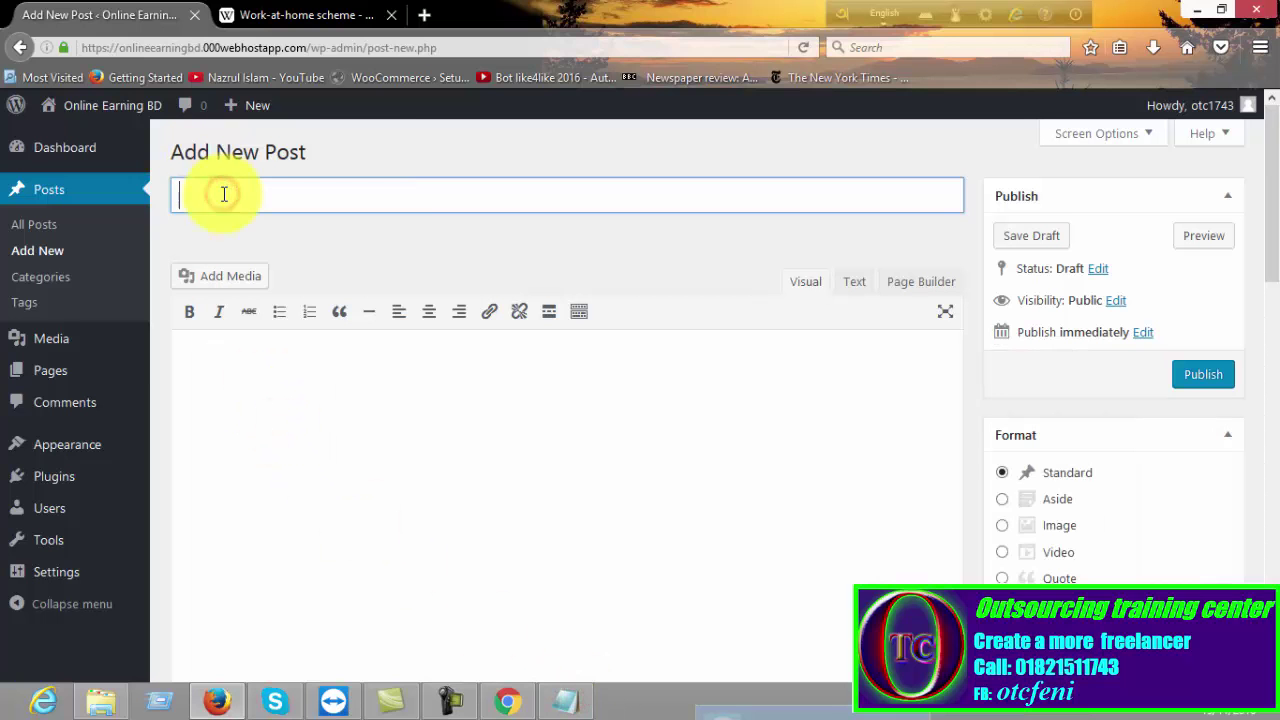
{"action": "right_click", "coordinate": [224, 194]}
{"action": "left_click", "coordinate": [224, 194]}
{"action": "type", "text": "Work at home"}
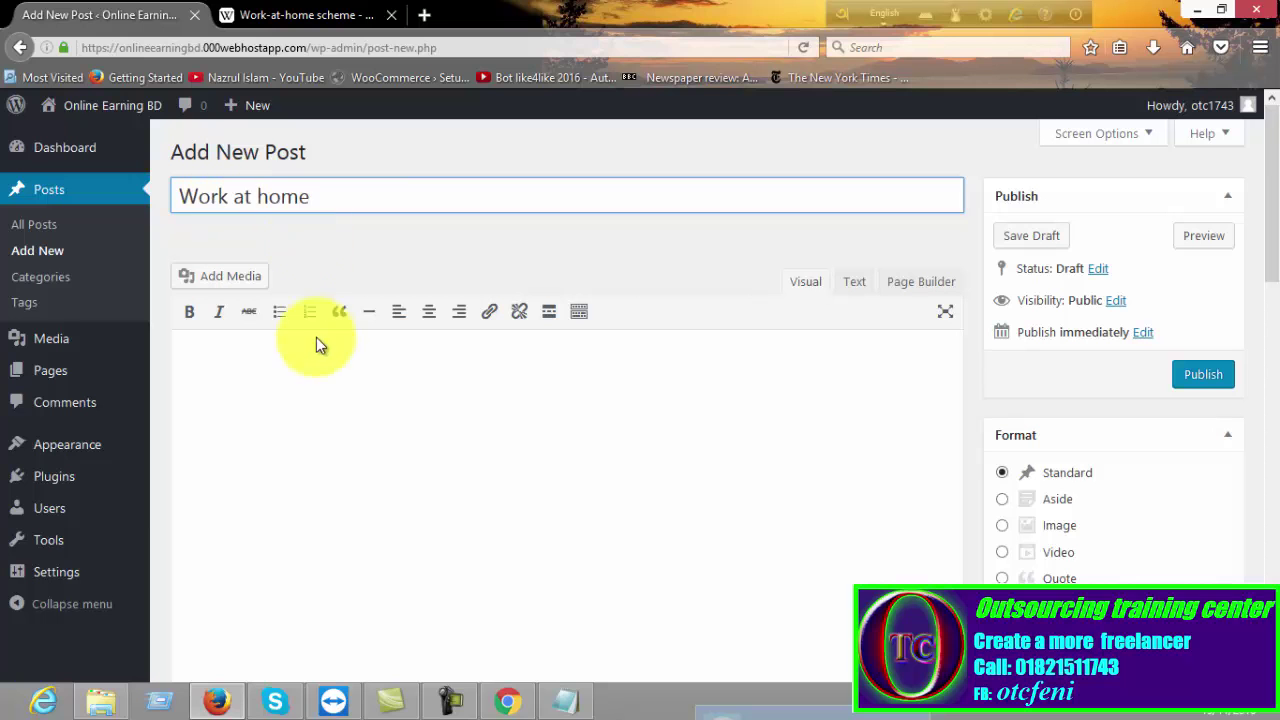
{"action": "type", "text": "H"}
{"action": "left_click", "coordinate": [337, 366]}
{"action": "left_click", "coordinate": [323, 386]}
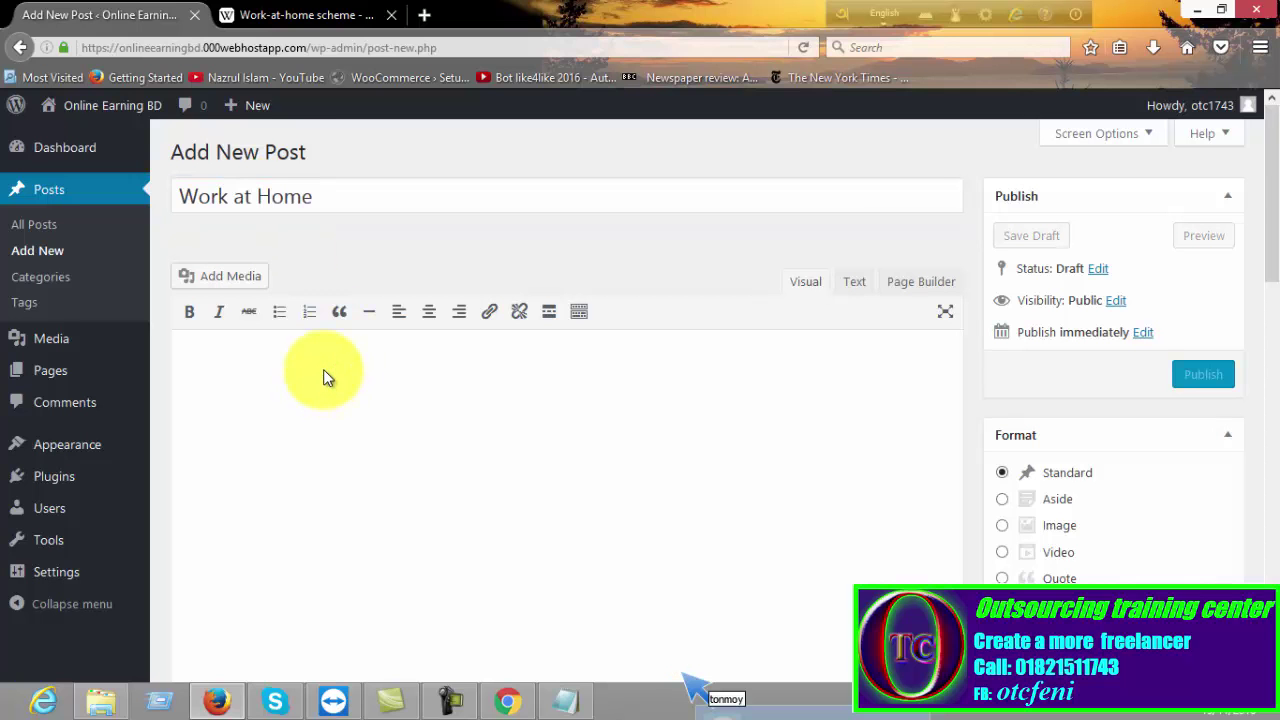
Paste the copied Work-at-home scheme paragraphs into the empty Visual editor body and review them
{"action": "scroll", "coordinate": [747, 511], "scroll_direction": "down", "scroll_amount": 5}
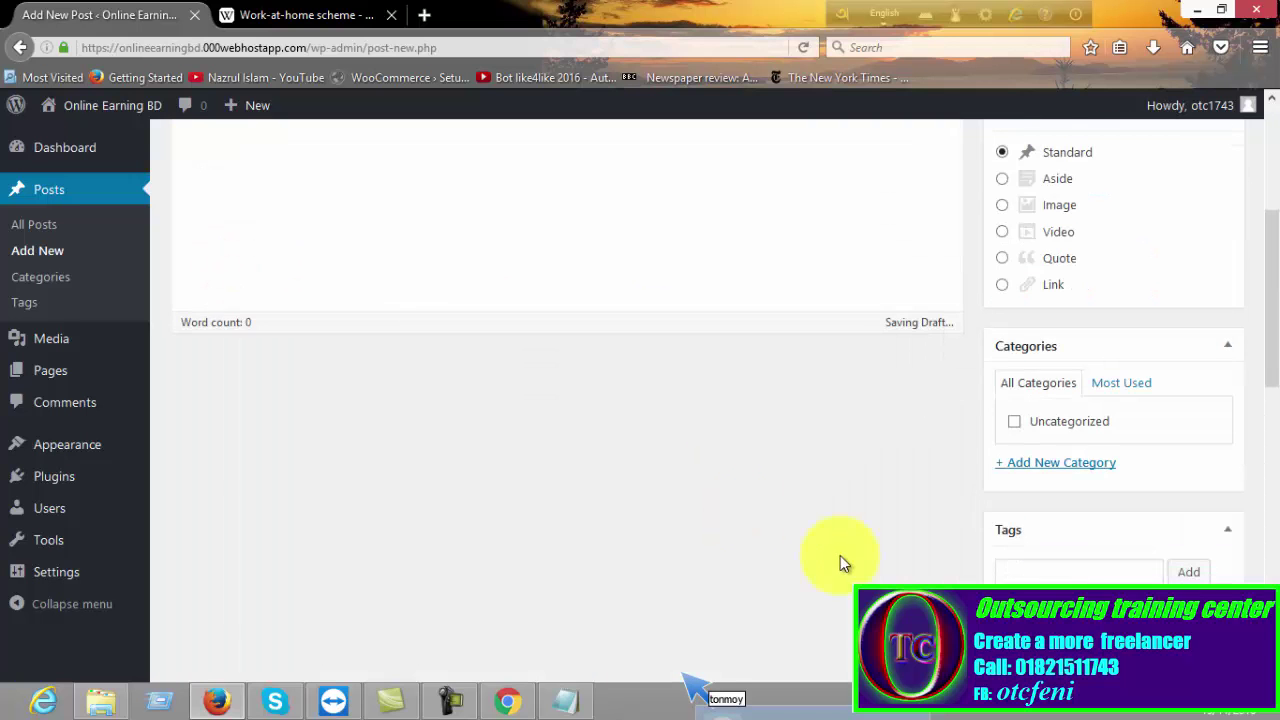
{"action": "scroll", "coordinate": [669, 530], "scroll_direction": "up", "scroll_amount": 5}
{"action": "left_click", "coordinate": [426, 455]}
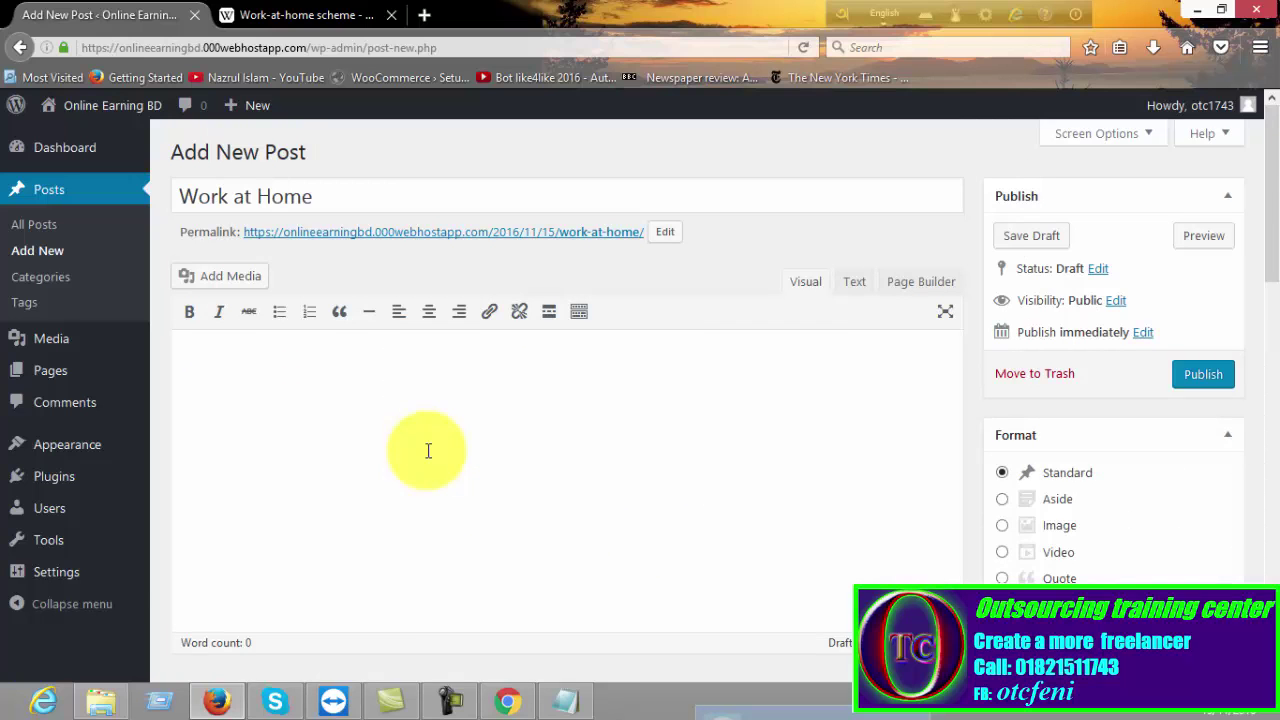
{"action": "key", "text": "ctrl+v"}
{"action": "scroll", "coordinate": [523, 463], "scroll_direction": "up", "scroll_amount": 4}
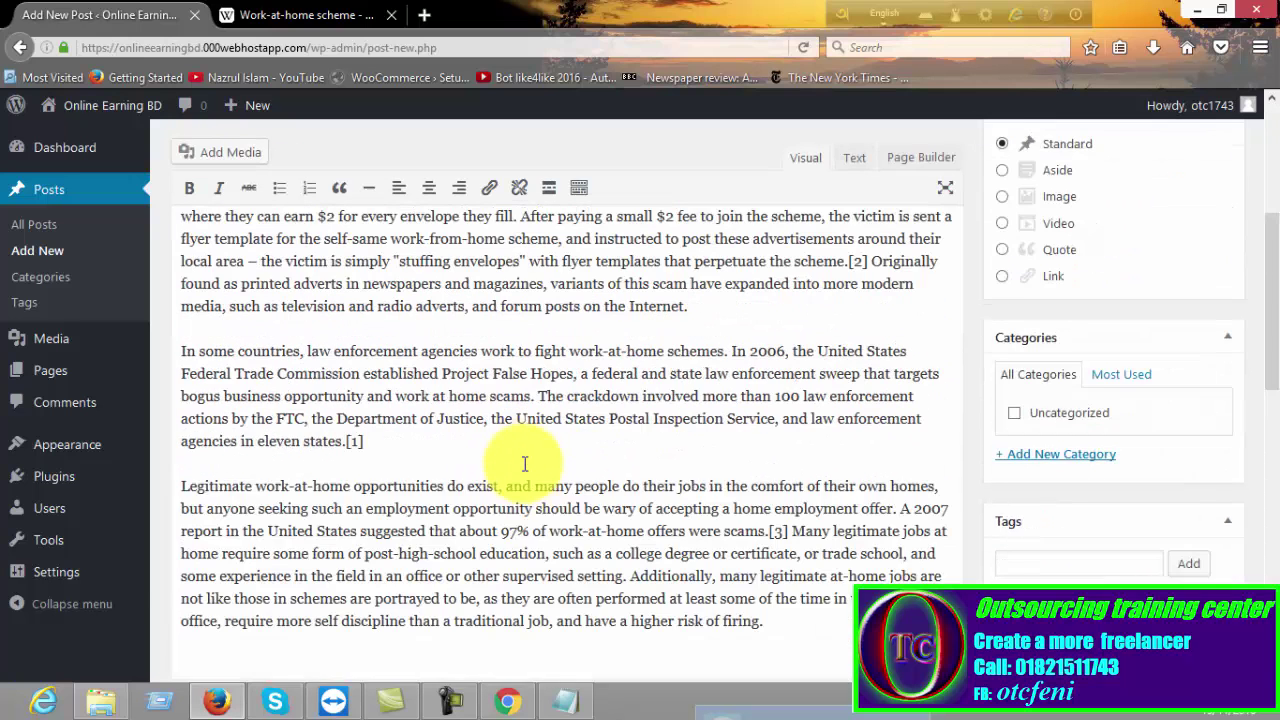
{"action": "scroll", "coordinate": [526, 463], "scroll_direction": "up", "scroll_amount": 6}
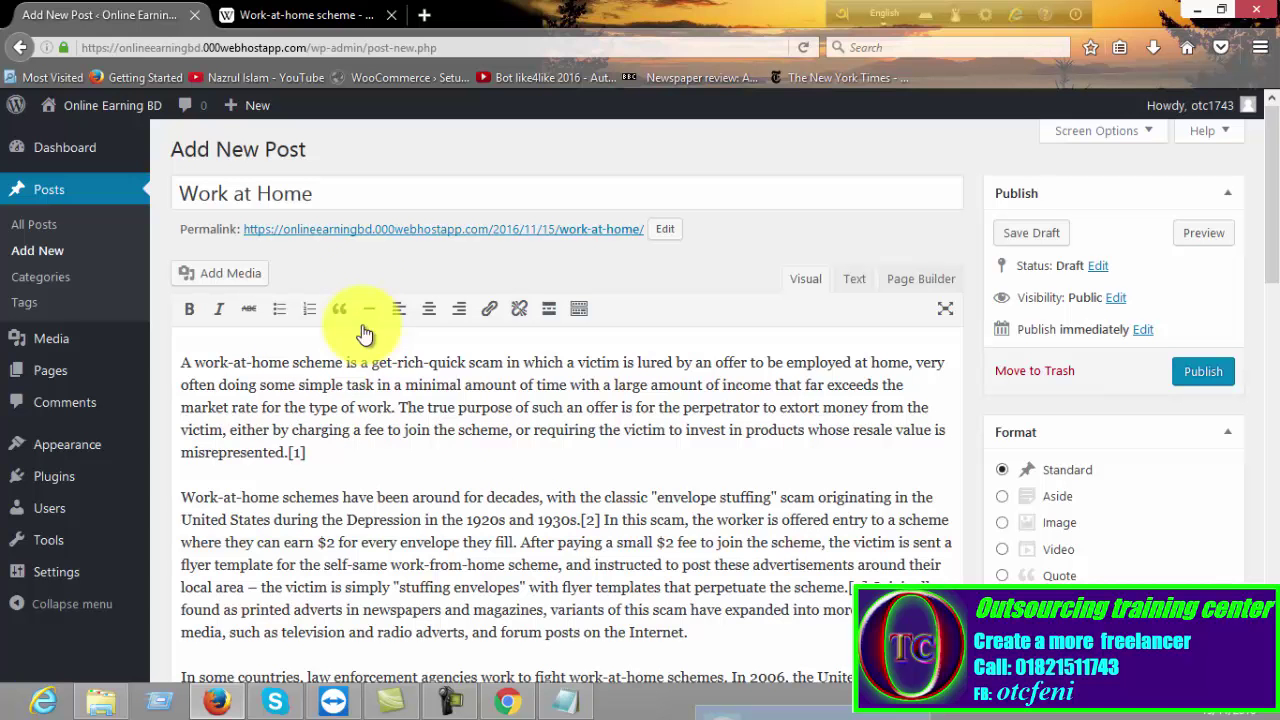
{"action": "left_click", "coordinate": [202, 364]}
{"action": "scroll", "coordinate": [286, 491], "scroll_direction": "down", "scroll_amount": 5}
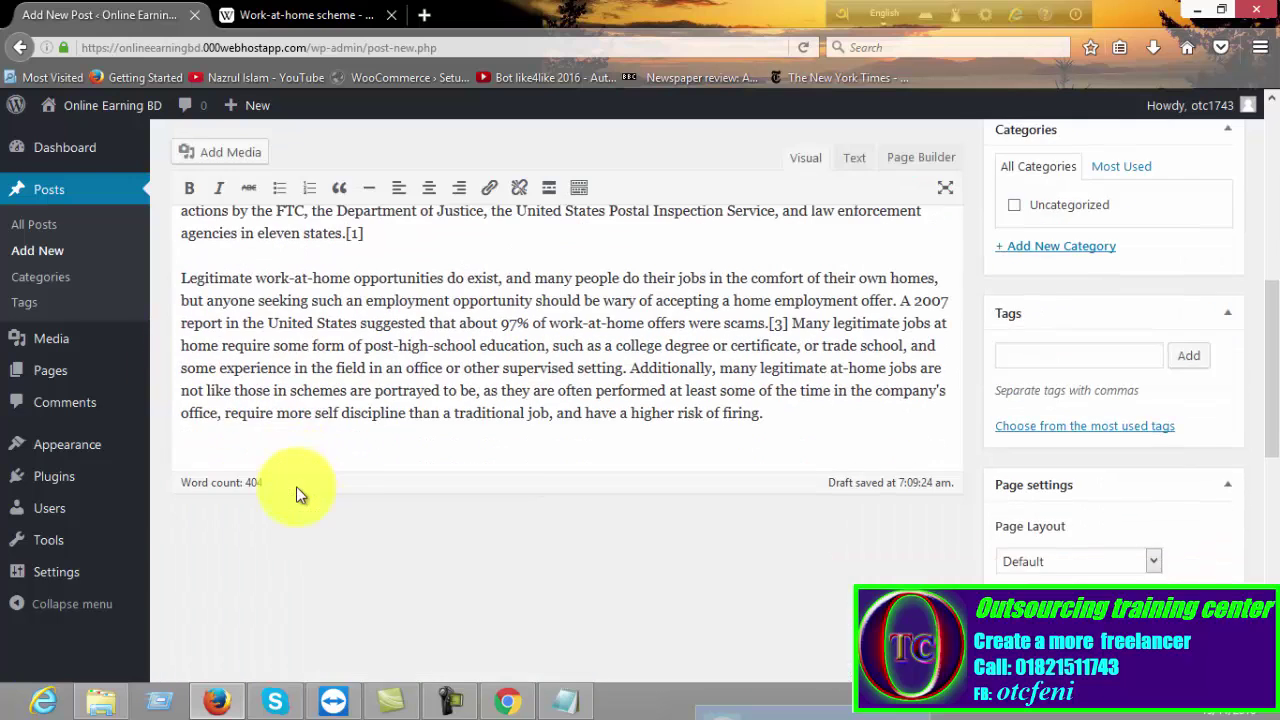
{"action": "scroll", "coordinate": [296, 486], "scroll_direction": "up", "scroll_amount": 5}
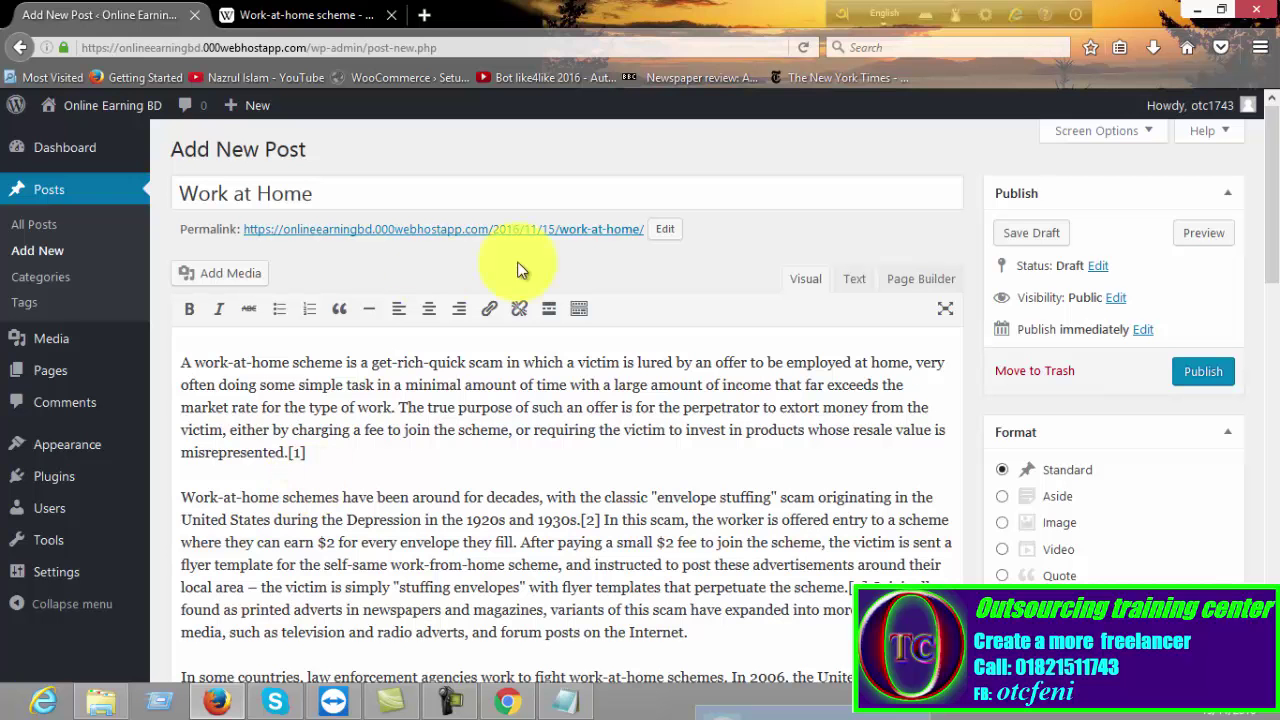
{"action": "scroll", "coordinate": [786, 345], "scroll_direction": "down", "scroll_amount": 1}
{"action": "scroll", "coordinate": [750, 345], "scroll_direction": "down", "scroll_amount": 3}
{"action": "scroll", "coordinate": [728, 347], "scroll_direction": "up", "scroll_amount": 4}
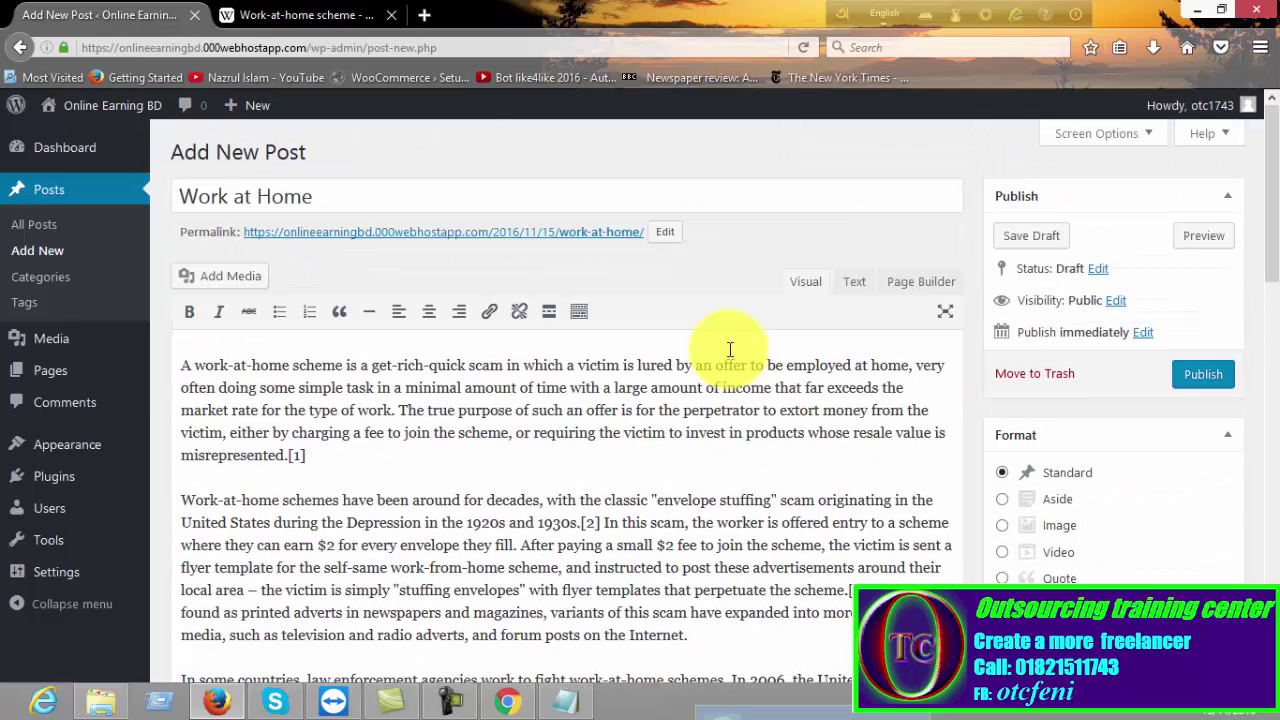
Keep 'work-at-home' as the post's permalink slug
{"action": "left_click", "coordinate": [665, 231]}
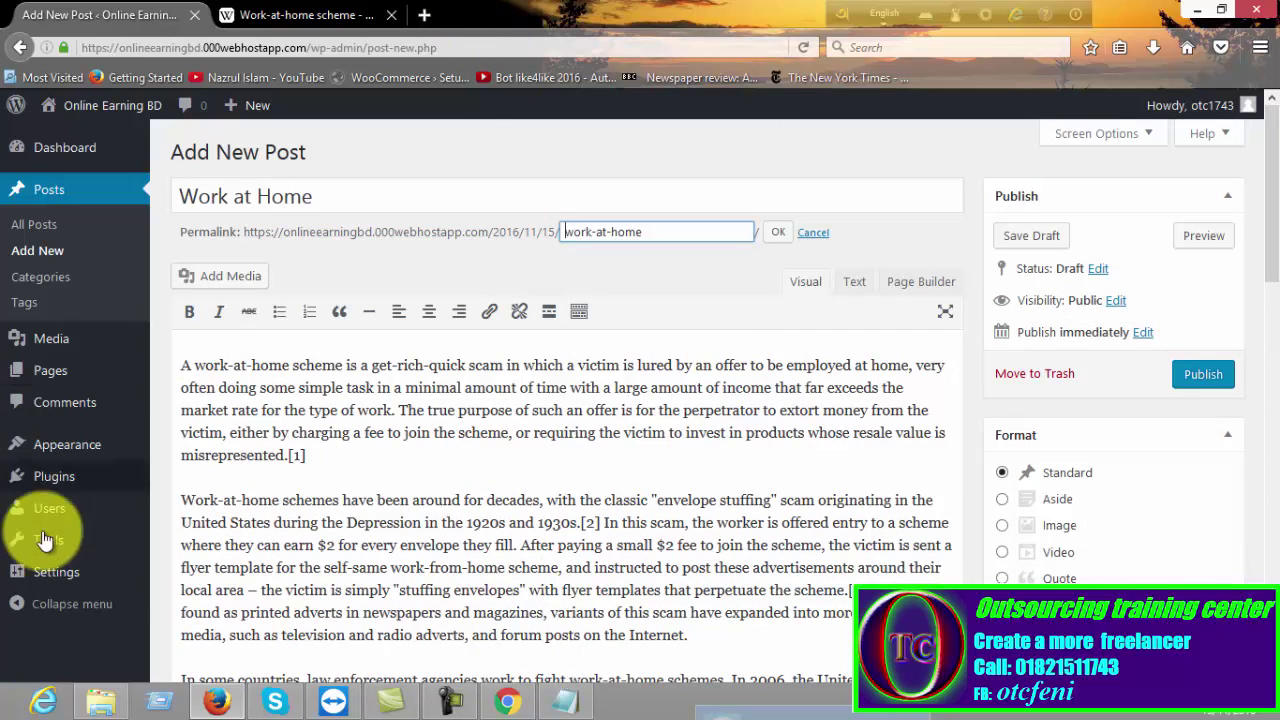
{"action": "mouse_move", "coordinate": [58, 588]}
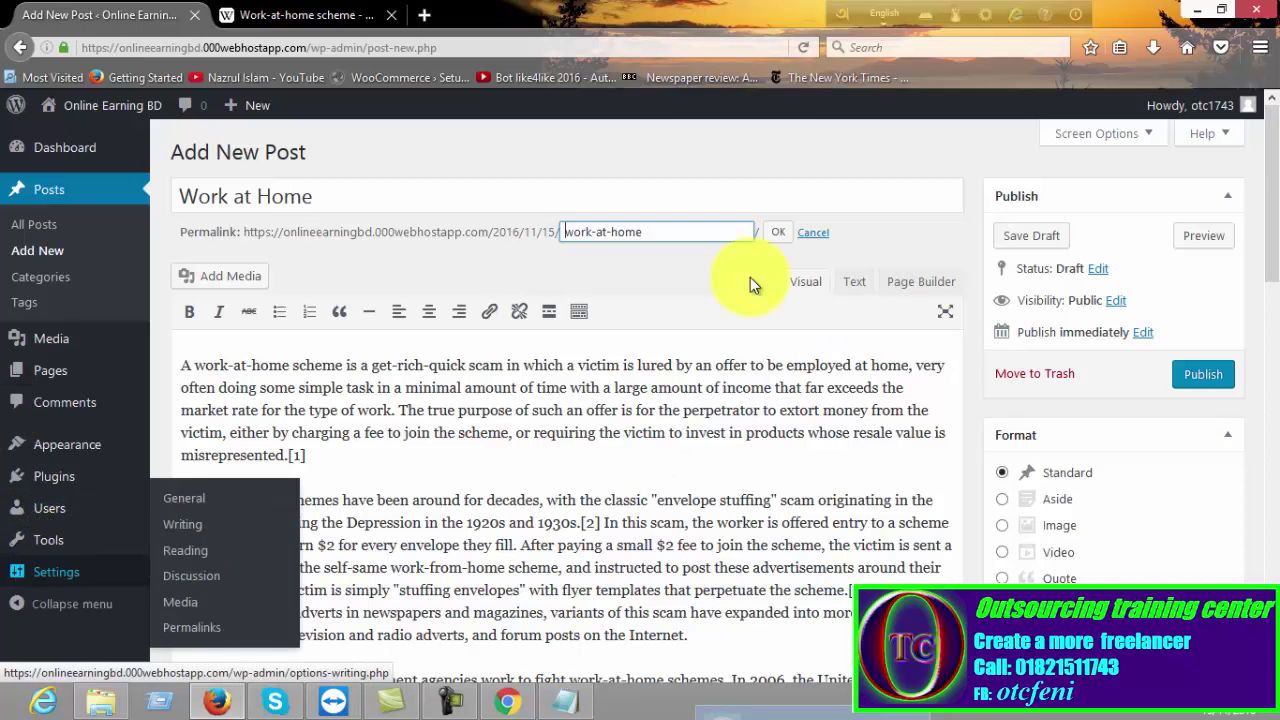
{"action": "left_click", "coordinate": [651, 303]}
{"action": "left_click", "coordinate": [780, 238]}
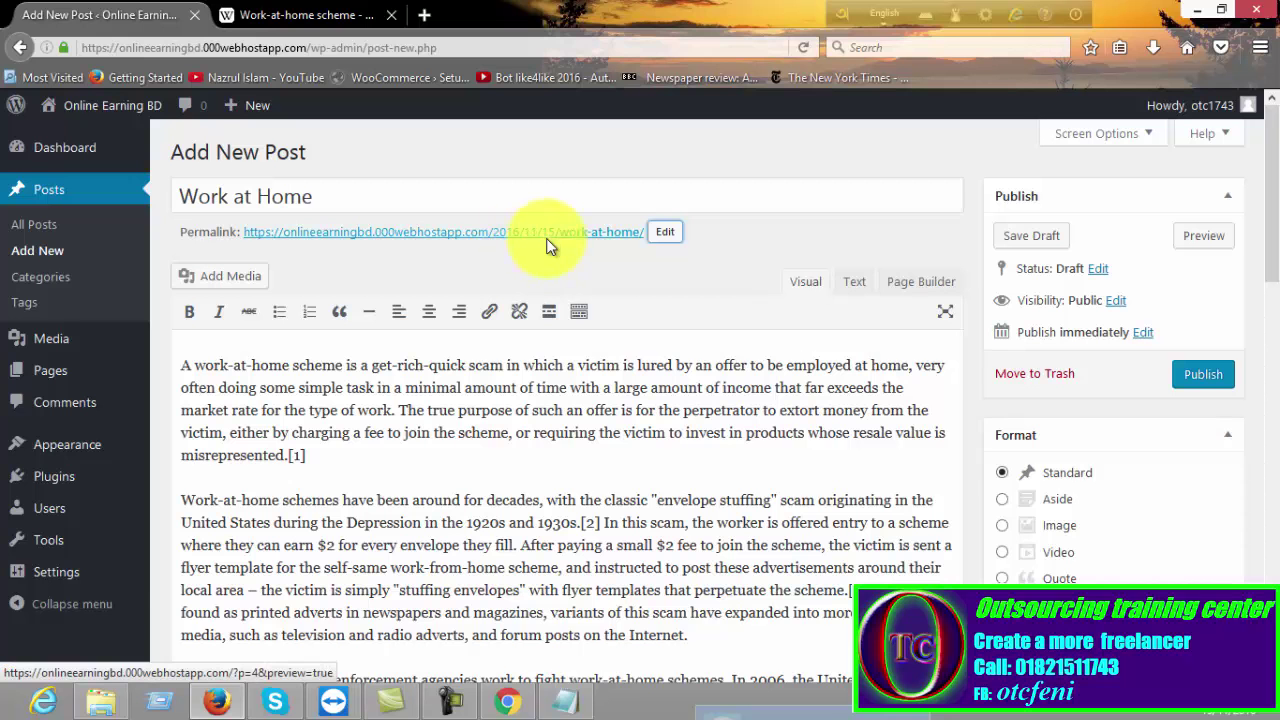
Assign the post to the Uncategorized category
{"action": "scroll", "coordinate": [571, 286], "scroll_direction": "down", "scroll_amount": 5}
{"action": "scroll", "coordinate": [1056, 520], "scroll_direction": "down", "scroll_amount": 4}
{"action": "scroll", "coordinate": [1056, 515], "scroll_direction": "down", "scroll_amount": 5}
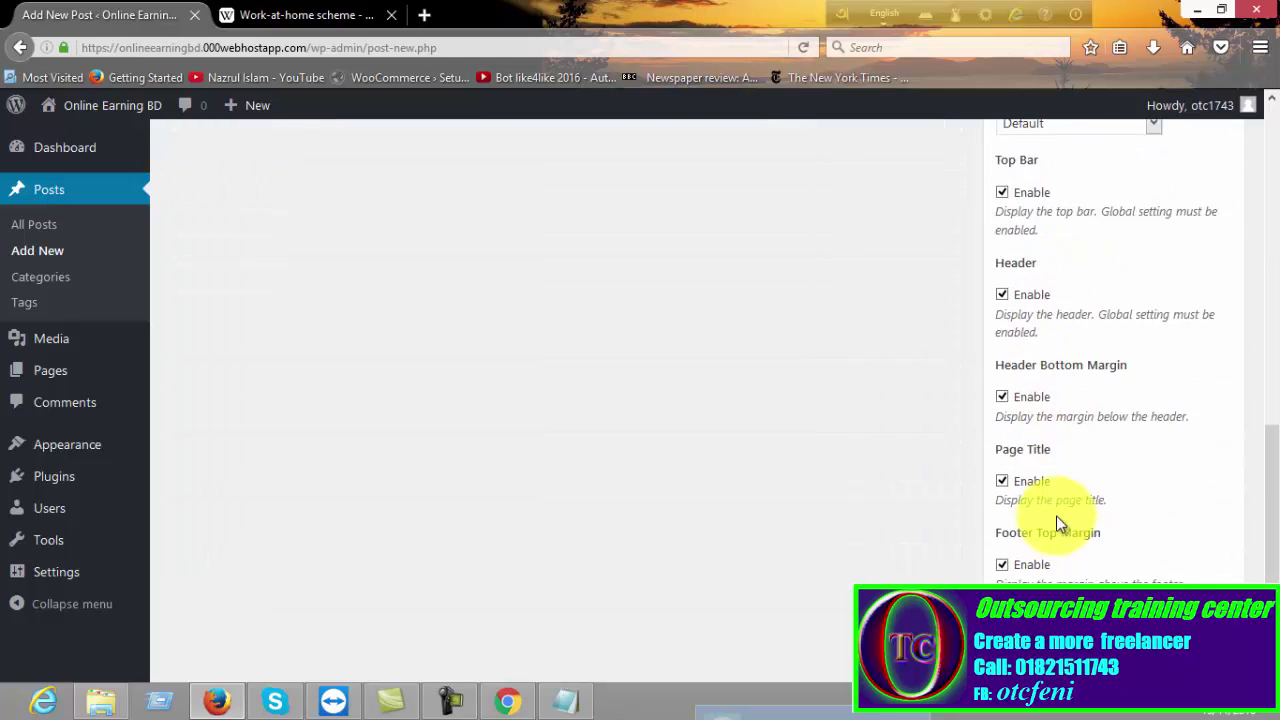
{"action": "scroll", "coordinate": [1056, 530], "scroll_direction": "up", "scroll_amount": 1}
{"action": "scroll", "coordinate": [1056, 536], "scroll_direction": "down", "scroll_amount": 1}
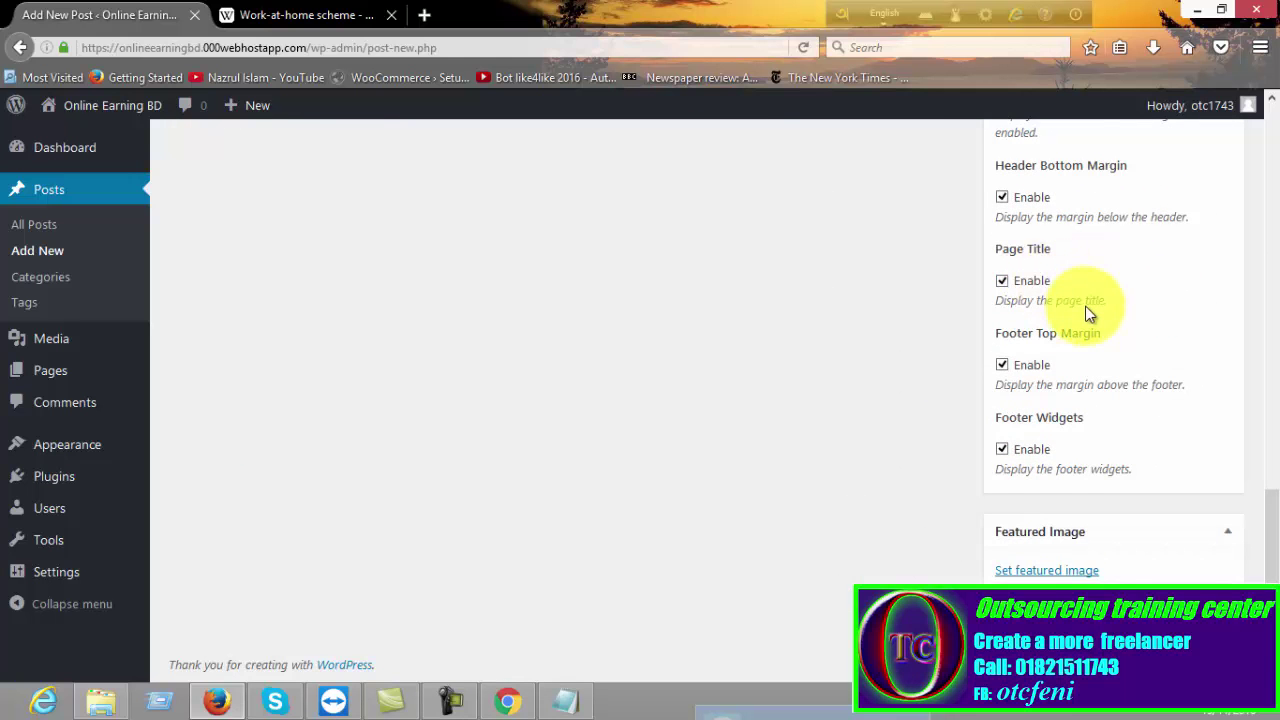
{"action": "scroll", "coordinate": [1110, 420], "scroll_direction": "up", "scroll_amount": 1}
{"action": "scroll", "coordinate": [1127, 488], "scroll_direction": "down", "scroll_amount": 1}
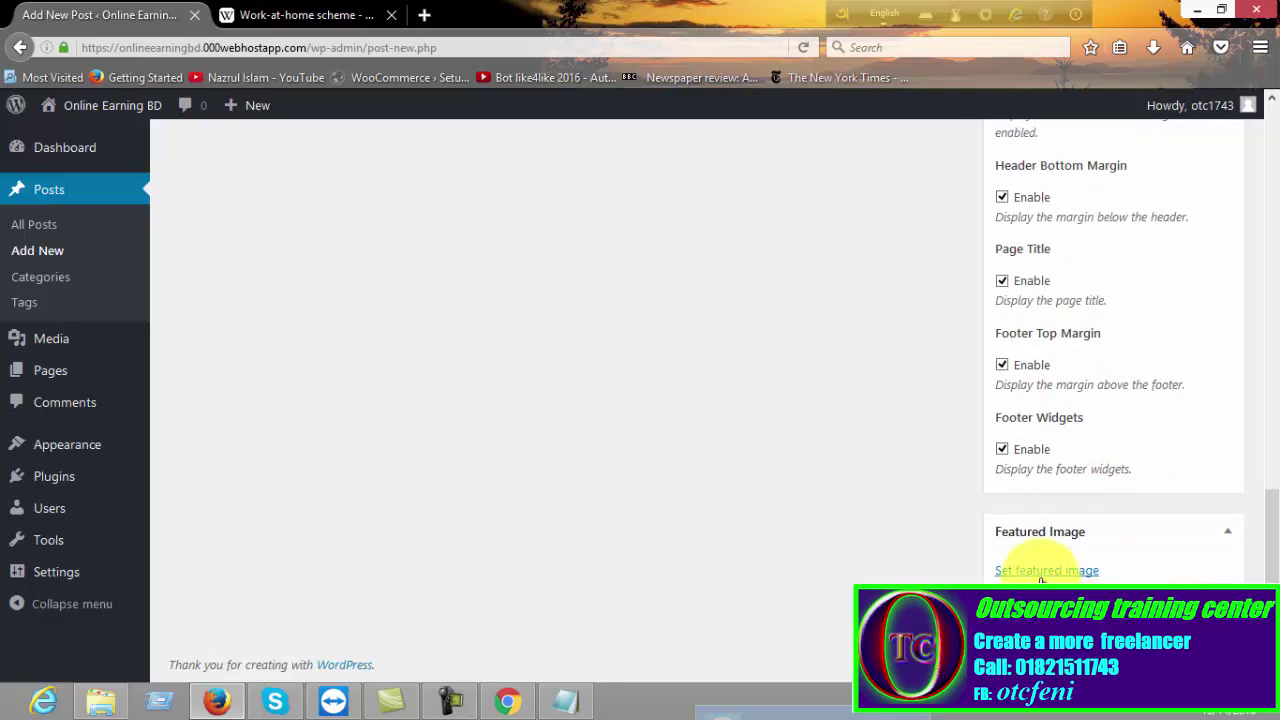
{"action": "scroll", "coordinate": [1045, 570], "scroll_direction": "up", "scroll_amount": 5}
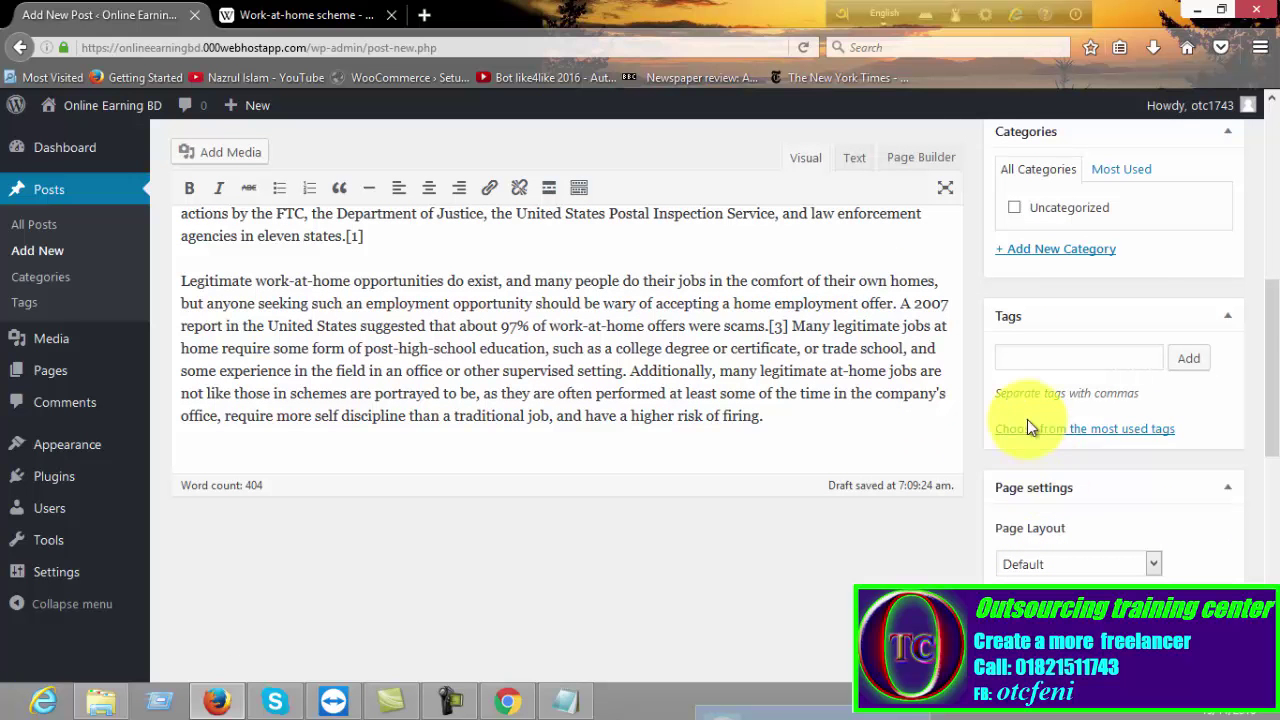
{"action": "left_click", "coordinate": [1030, 354]}
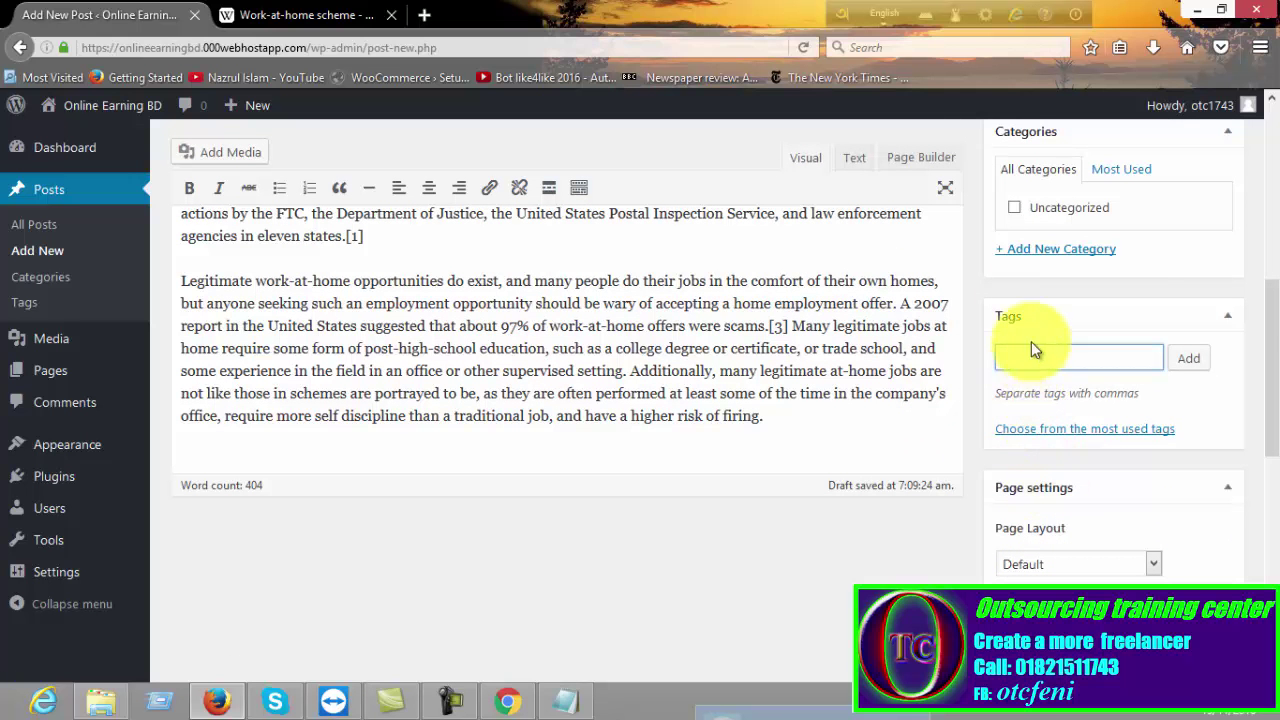
{"action": "scroll", "coordinate": [607, 355], "scroll_direction": "up", "scroll_amount": 2}
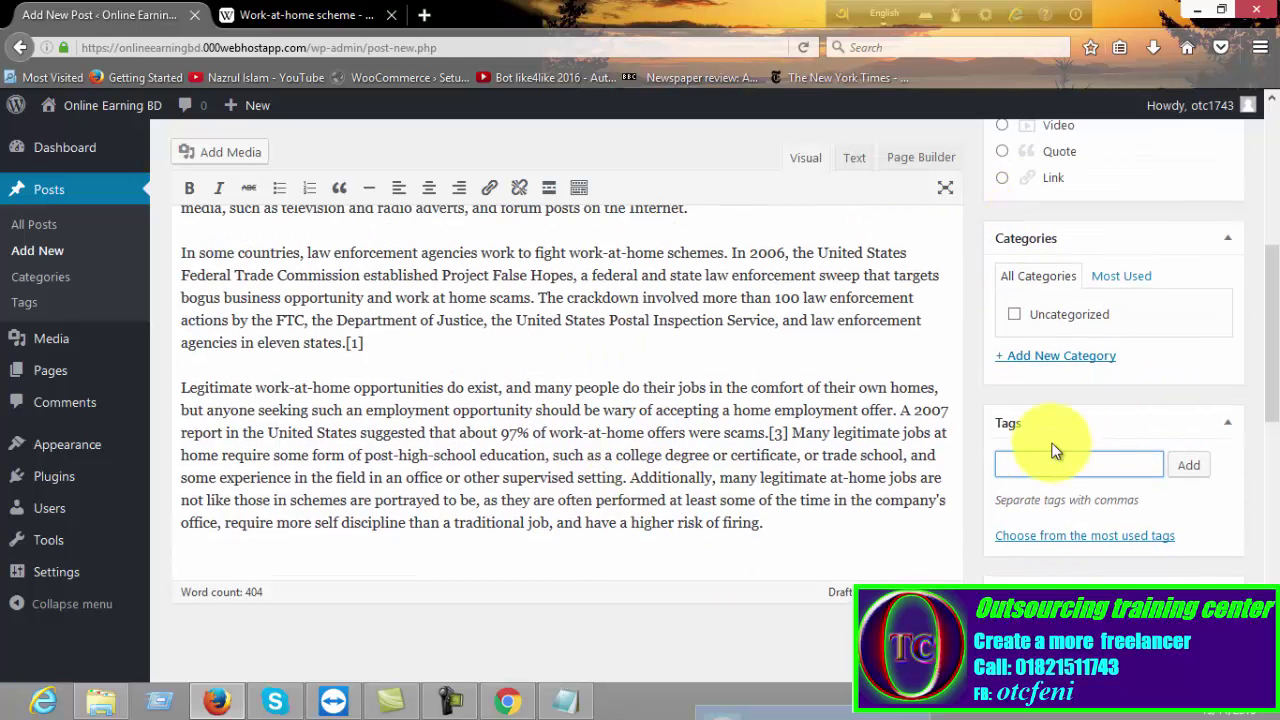
{"action": "left_click", "coordinate": [1029, 318]}
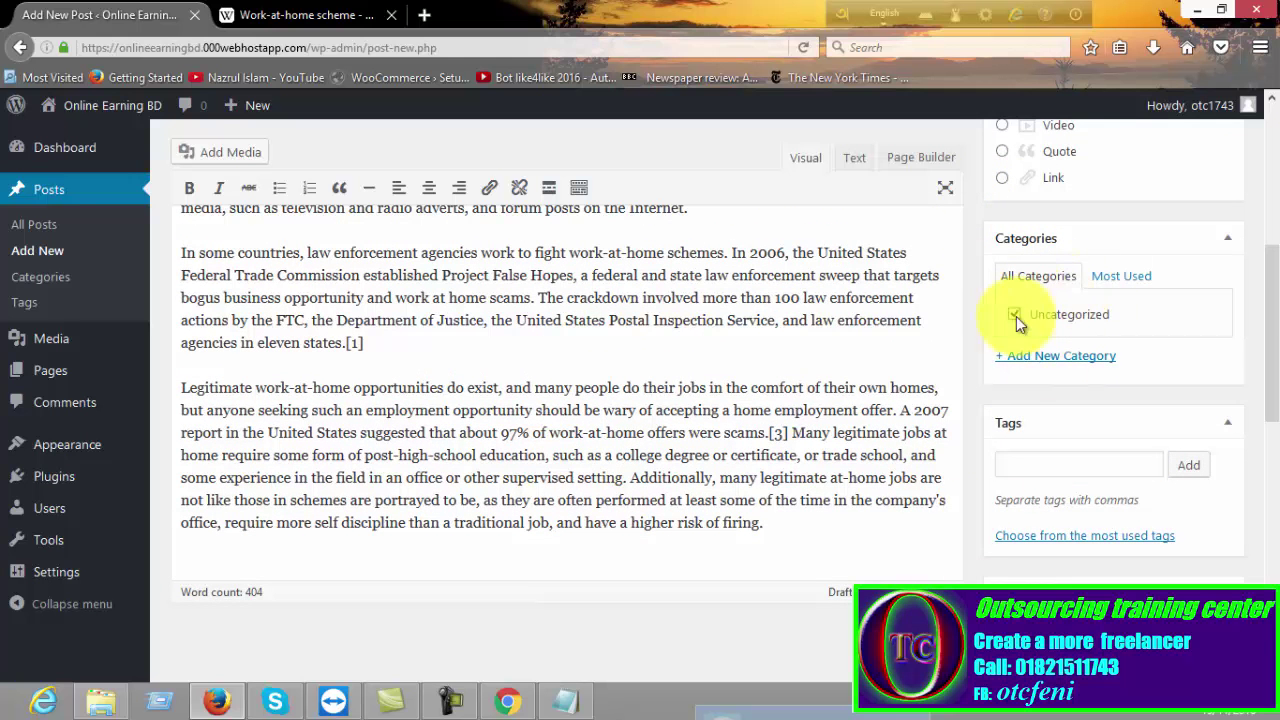
Publish the Work at Home post
{"action": "scroll", "coordinate": [523, 634], "scroll_direction": "down", "scroll_amount": 6}
{"action": "scroll", "coordinate": [686, 571], "scroll_direction": "up", "scroll_amount": 12}
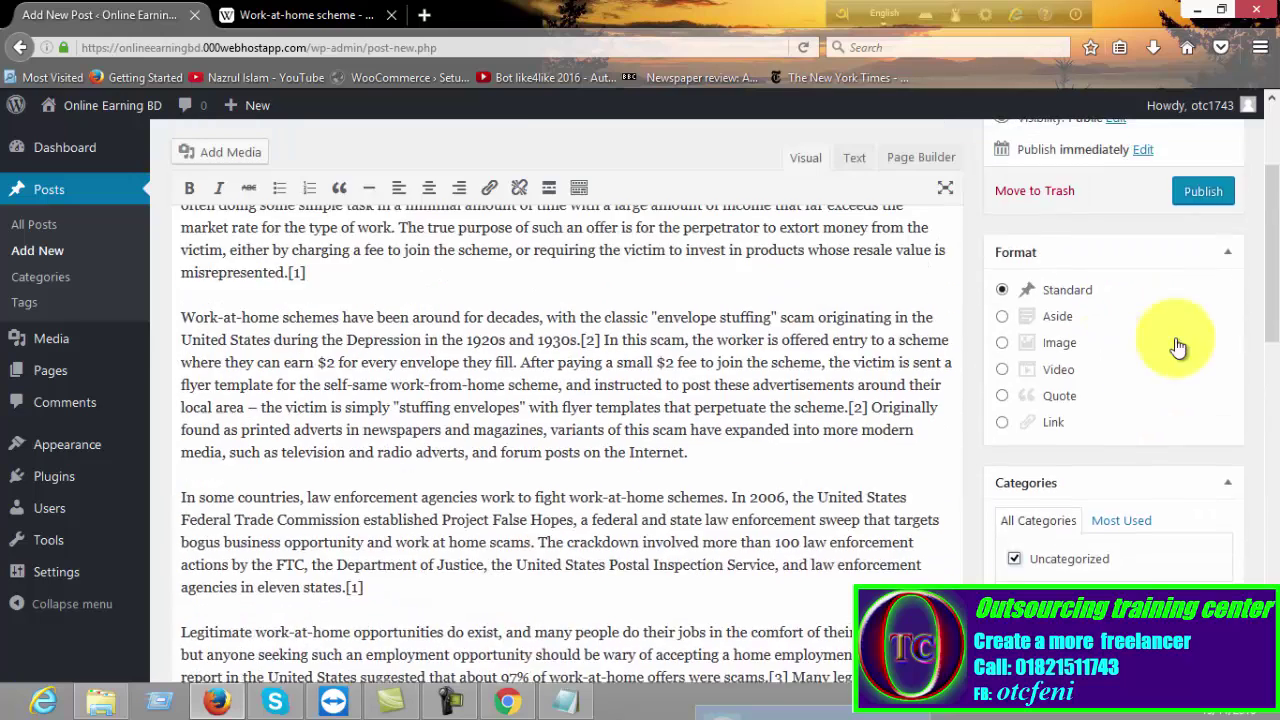
{"action": "left_click", "coordinate": [1200, 267]}
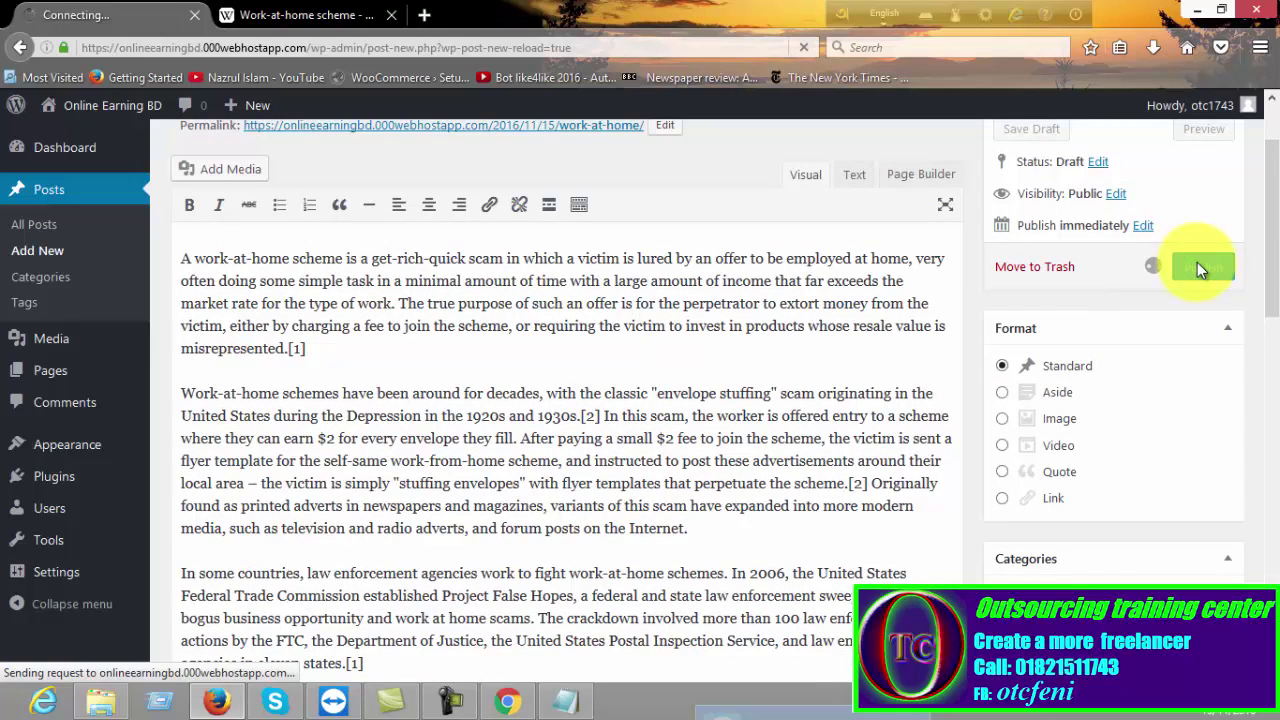
Review the live Work at Home post, update it, and start a new blank post
{"action": "left_click", "coordinate": [447, 700]}
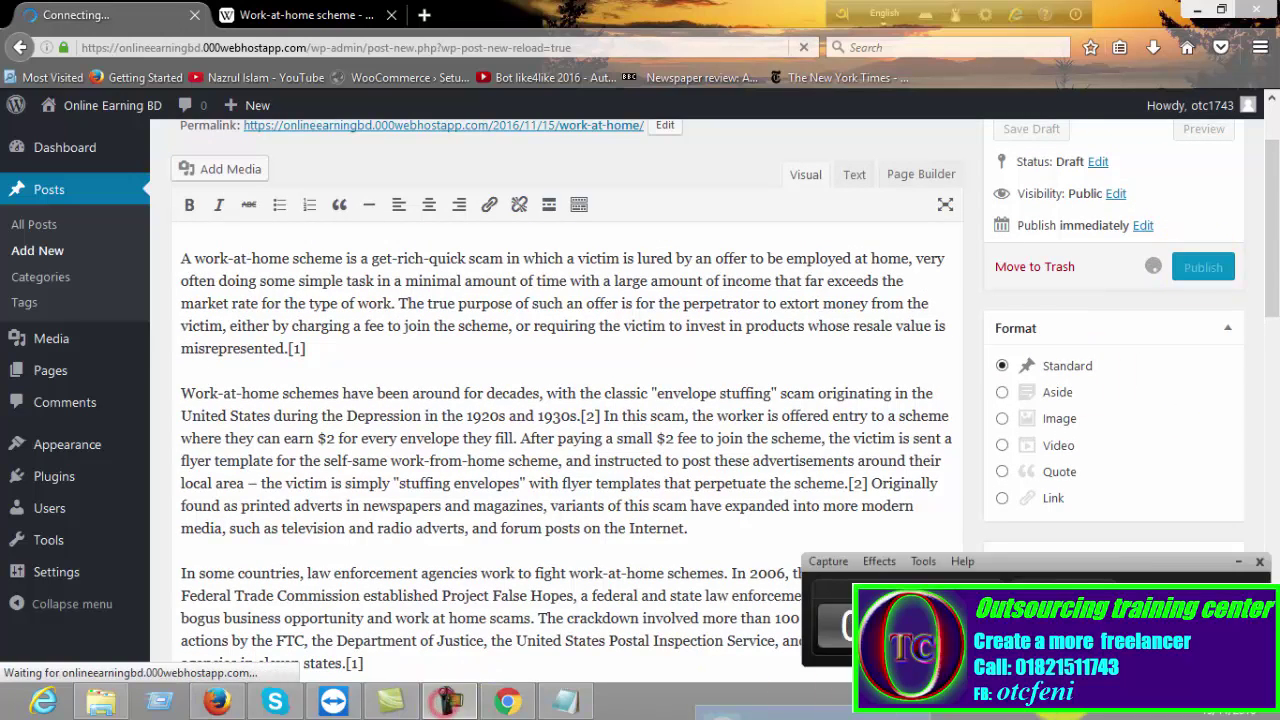
{"action": "left_click", "coordinate": [508, 700]}
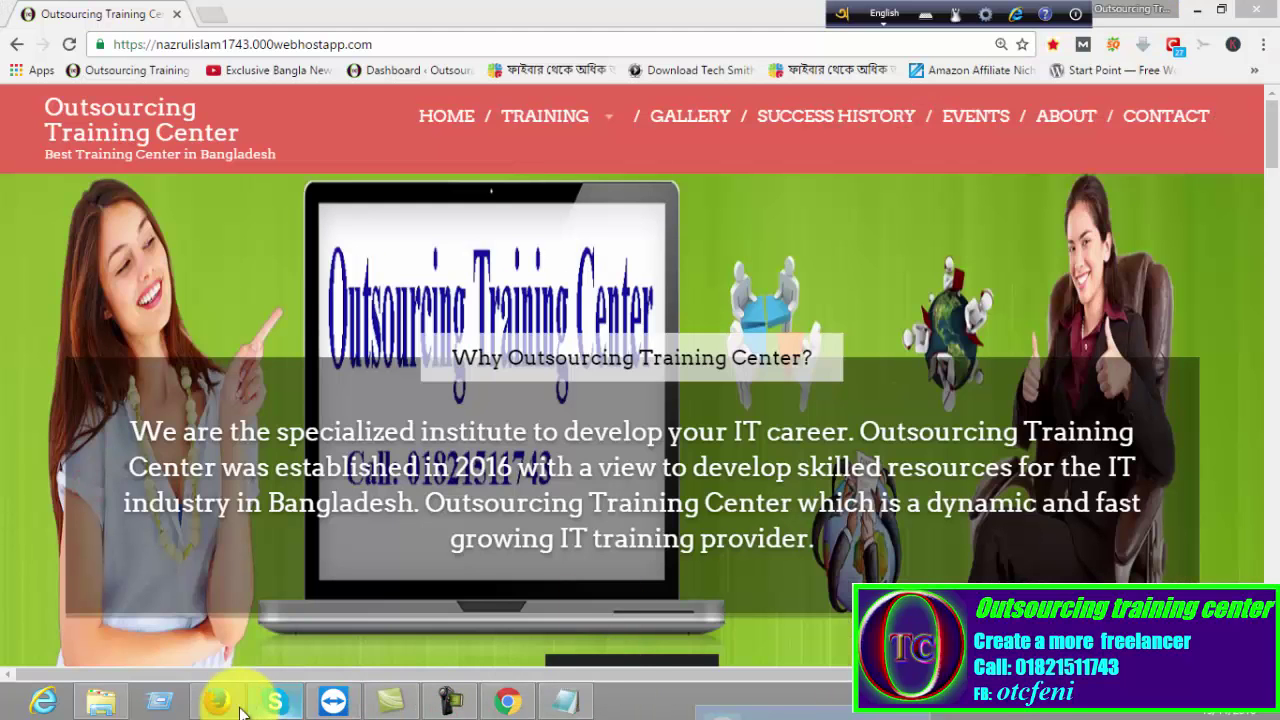
{"action": "left_click", "coordinate": [240, 702]}
{"action": "left_click", "coordinate": [237, 17]}
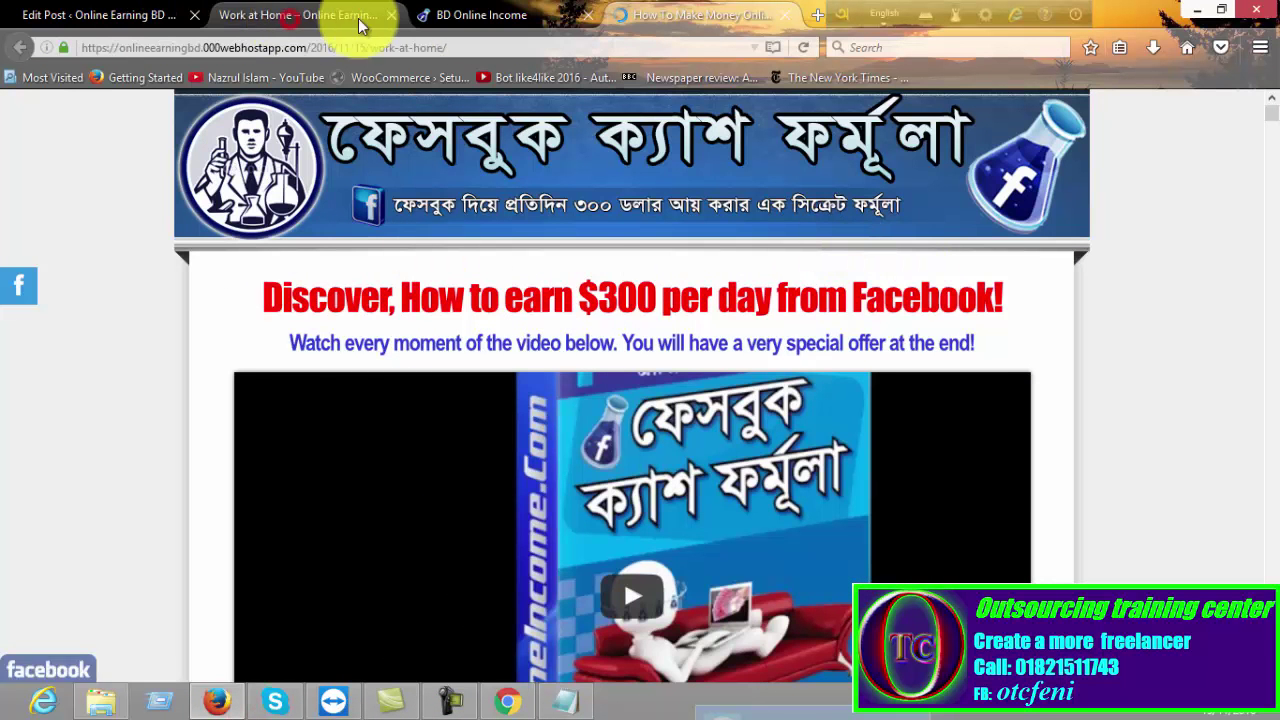
{"action": "scroll", "coordinate": [755, 255], "scroll_direction": "up", "scroll_amount": 5}
{"action": "left_click", "coordinate": [100, 14]}
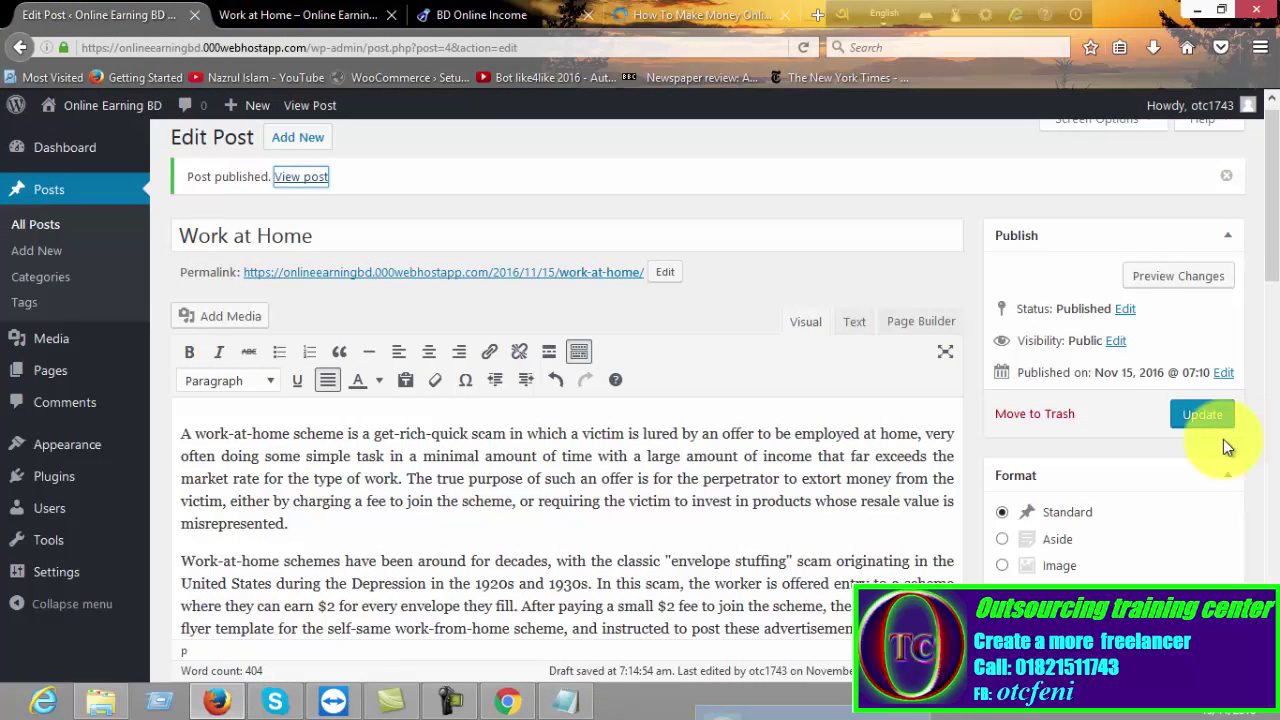
{"action": "left_click", "coordinate": [1182, 416]}
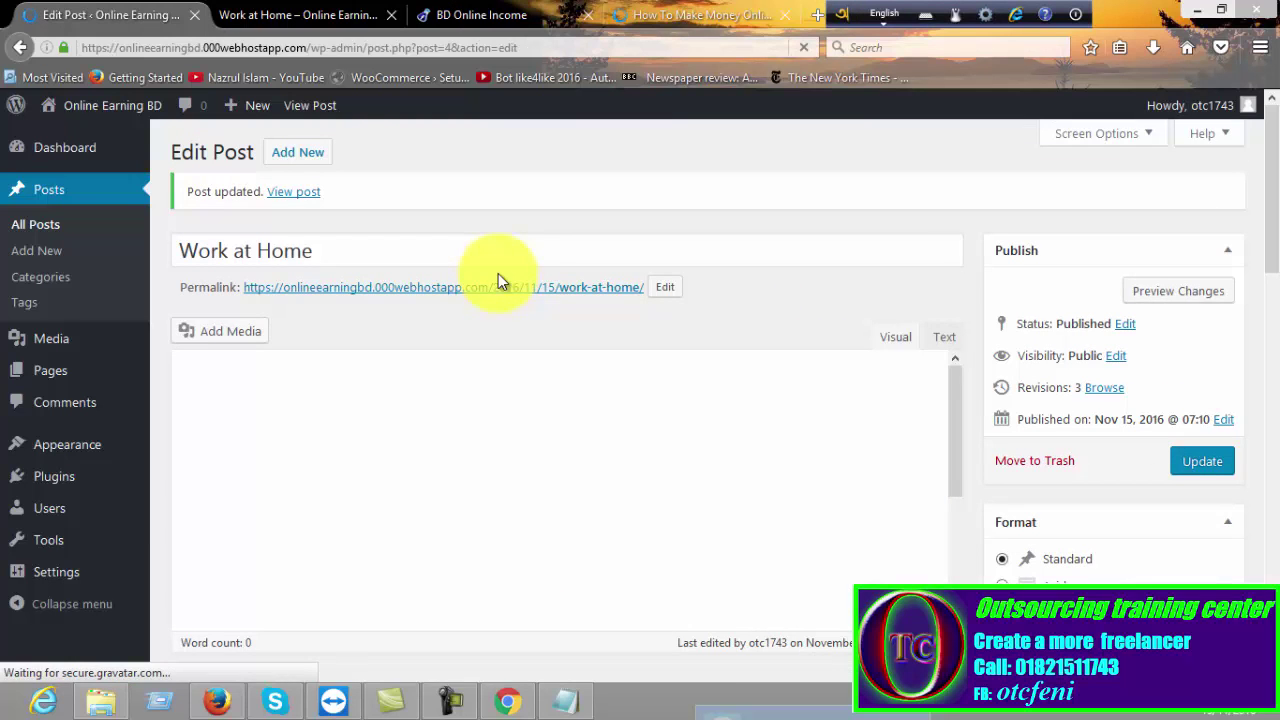
{"action": "left_click", "coordinate": [29, 262]}
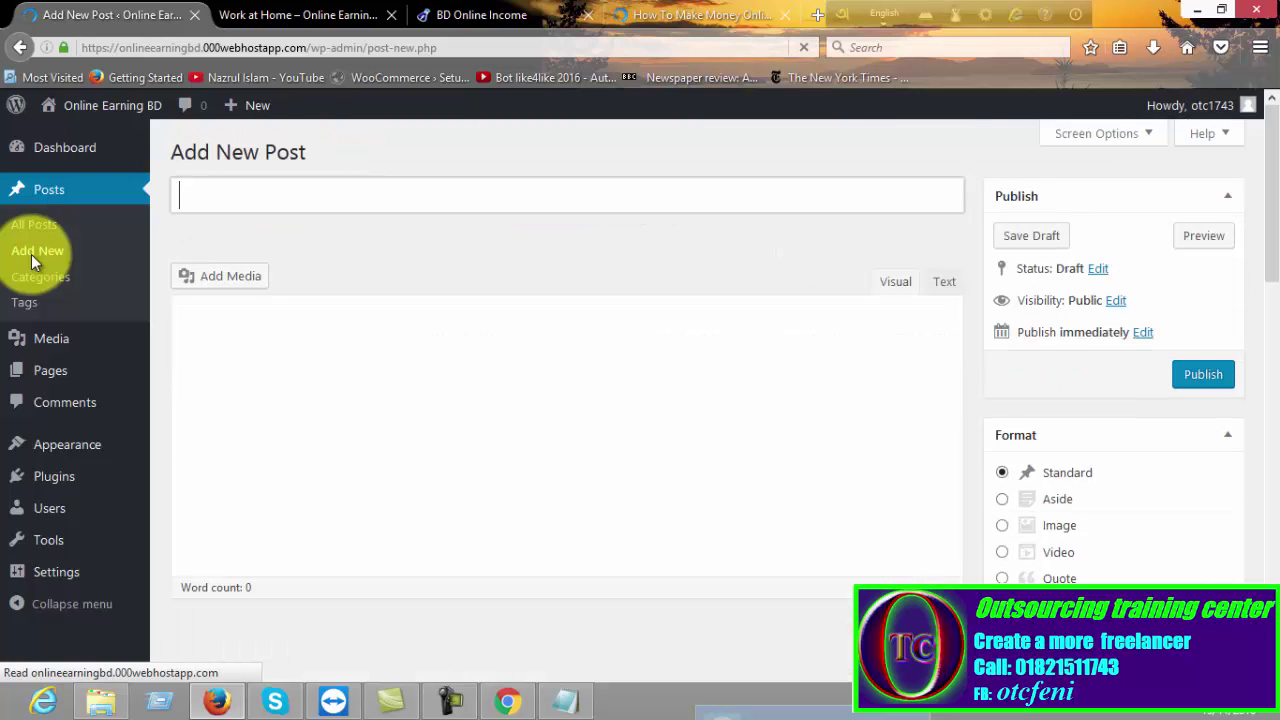
Open the Posts > Categories admin page
{"action": "left_click", "coordinate": [330, 12]}
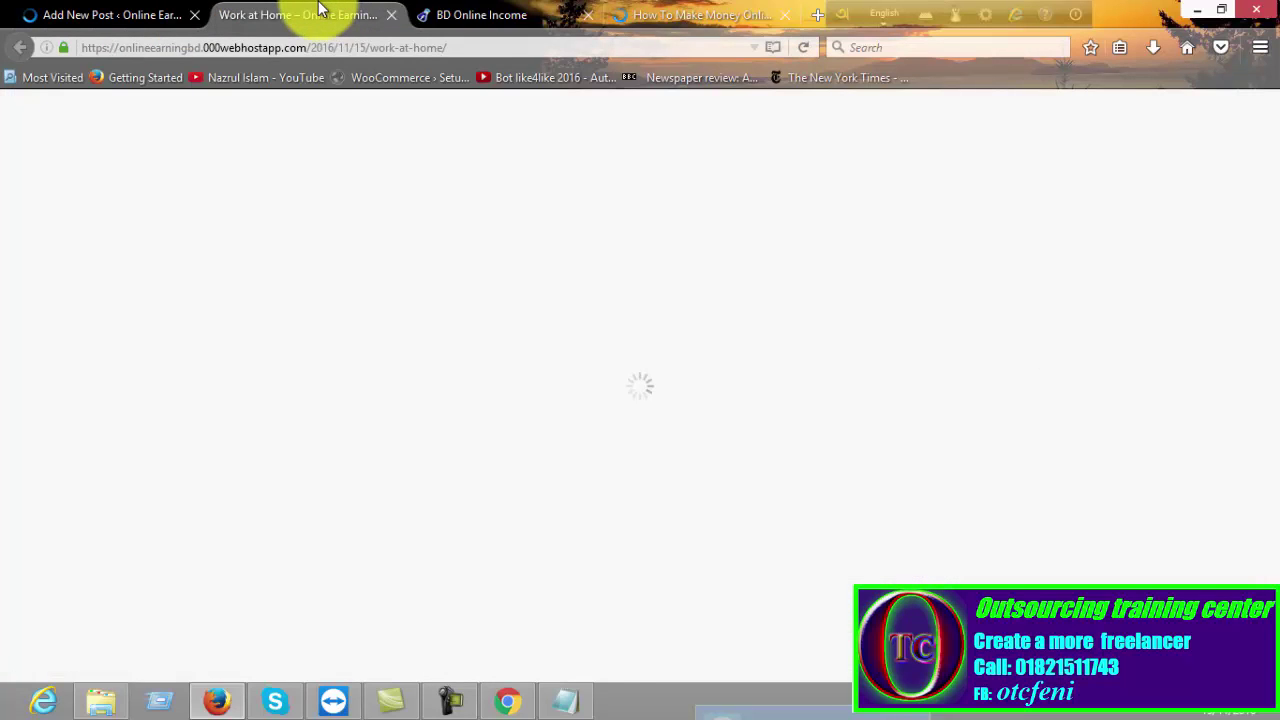
{"action": "left_click", "coordinate": [97, 10]}
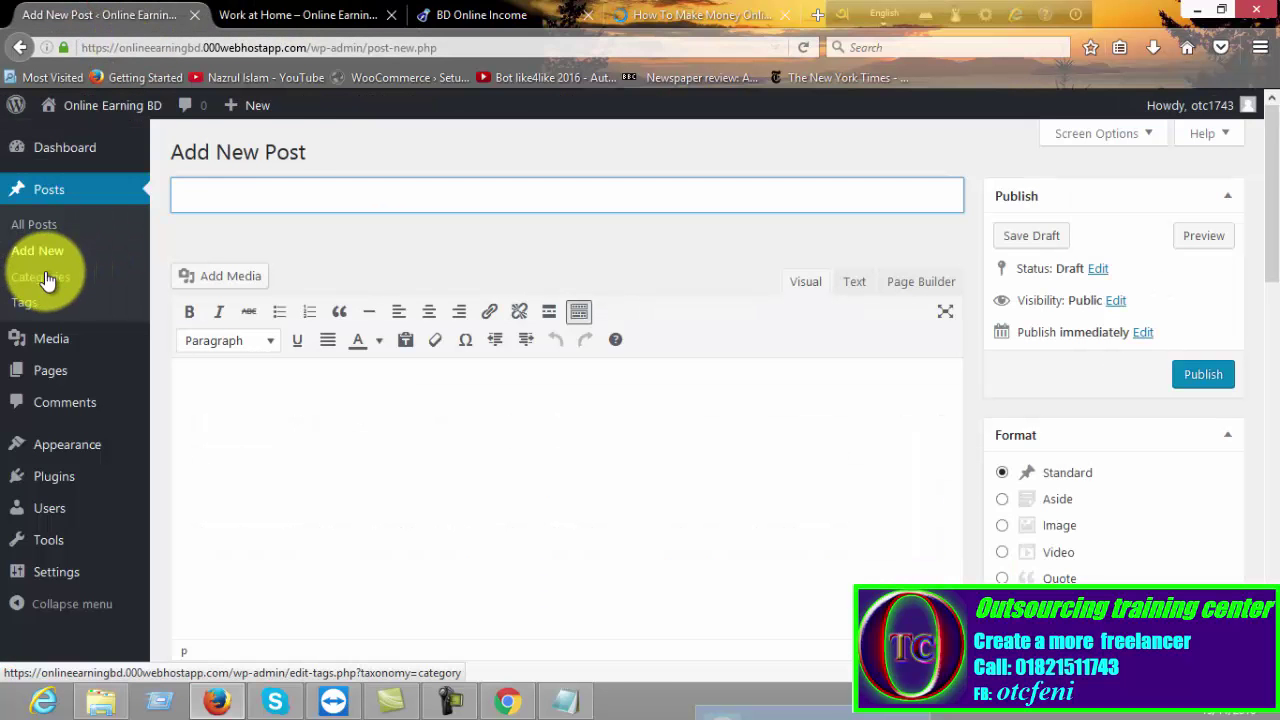
{"action": "left_click", "coordinate": [37, 251]}
{"action": "left_click", "coordinate": [280, 12]}
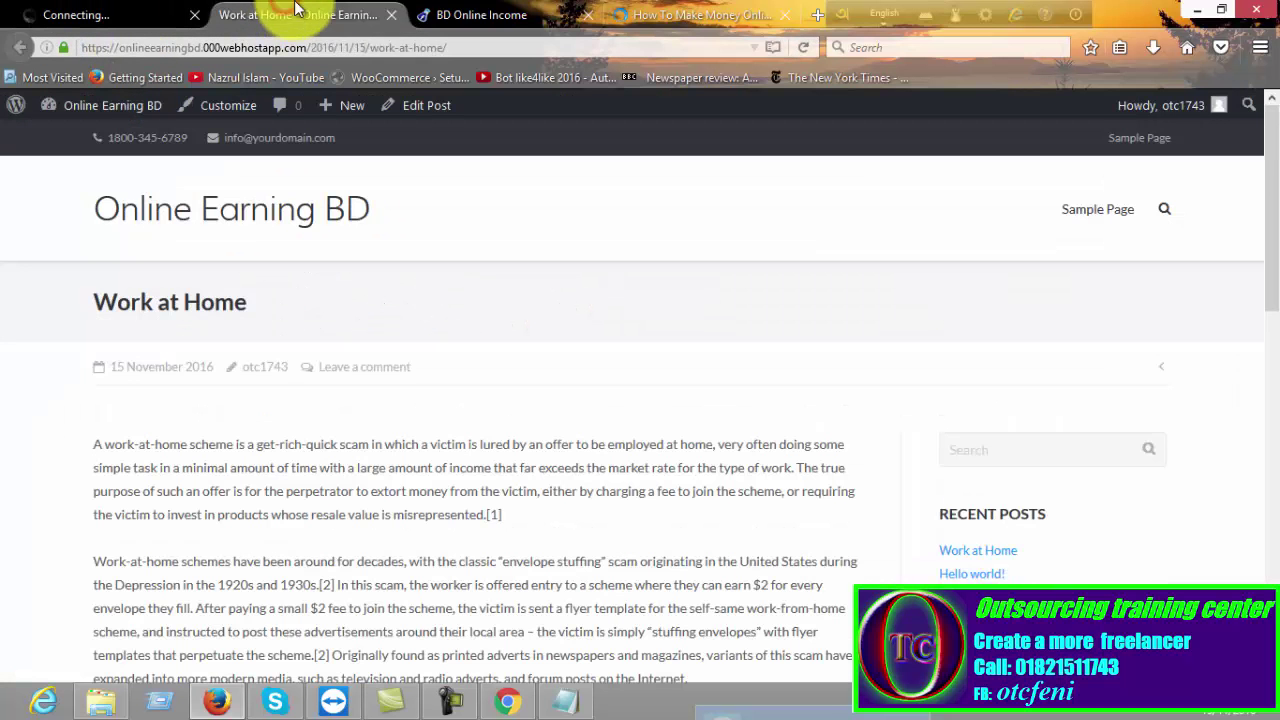
Close the BD Online Income tab, confirm leaving it, and open a blank new tab
{"action": "left_click", "coordinate": [475, 12]}
{"action": "left_click_drag", "start_coordinate": [475, 12], "coordinate": [595, 14]}
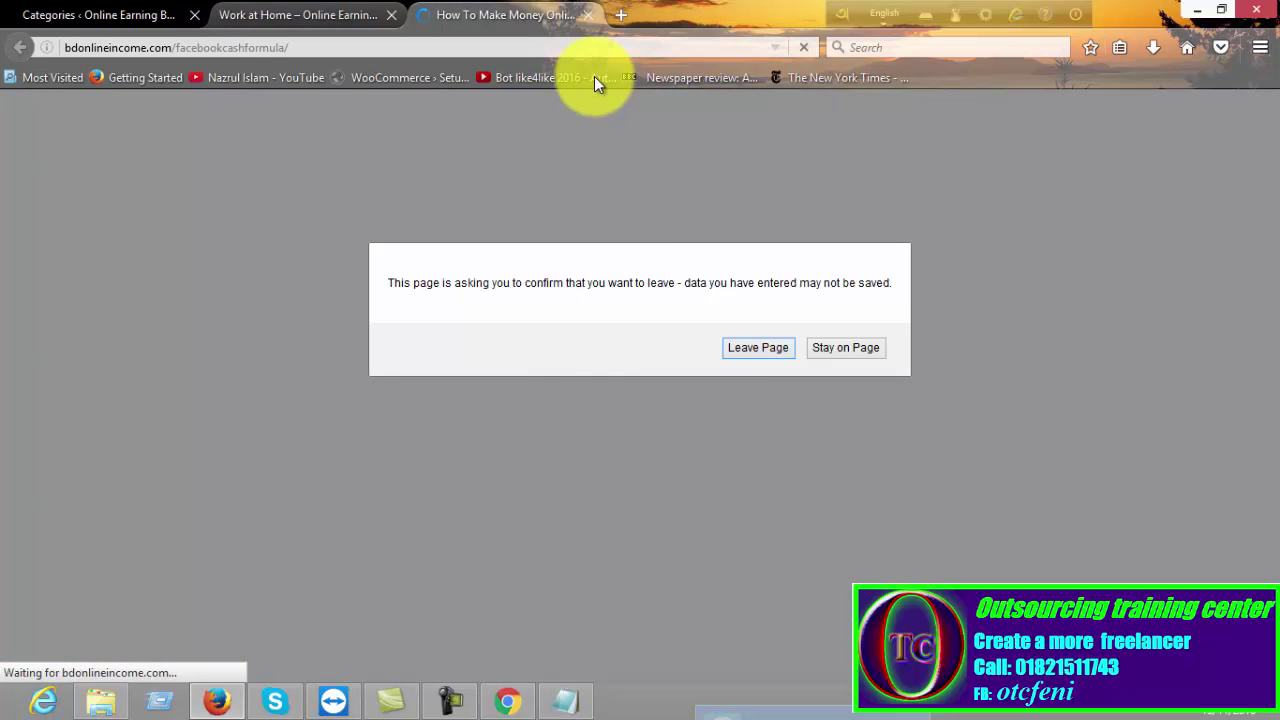
{"action": "left_click", "coordinate": [745, 350]}
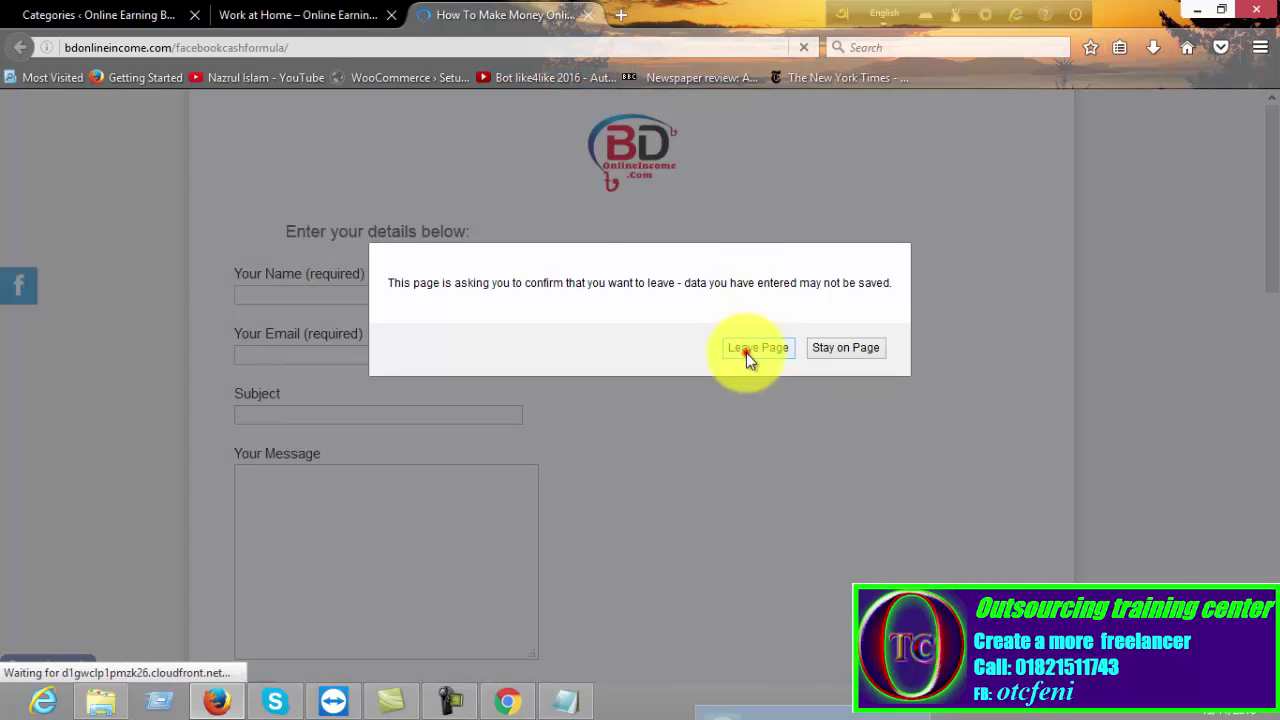
{"action": "left_click", "coordinate": [747, 350]}
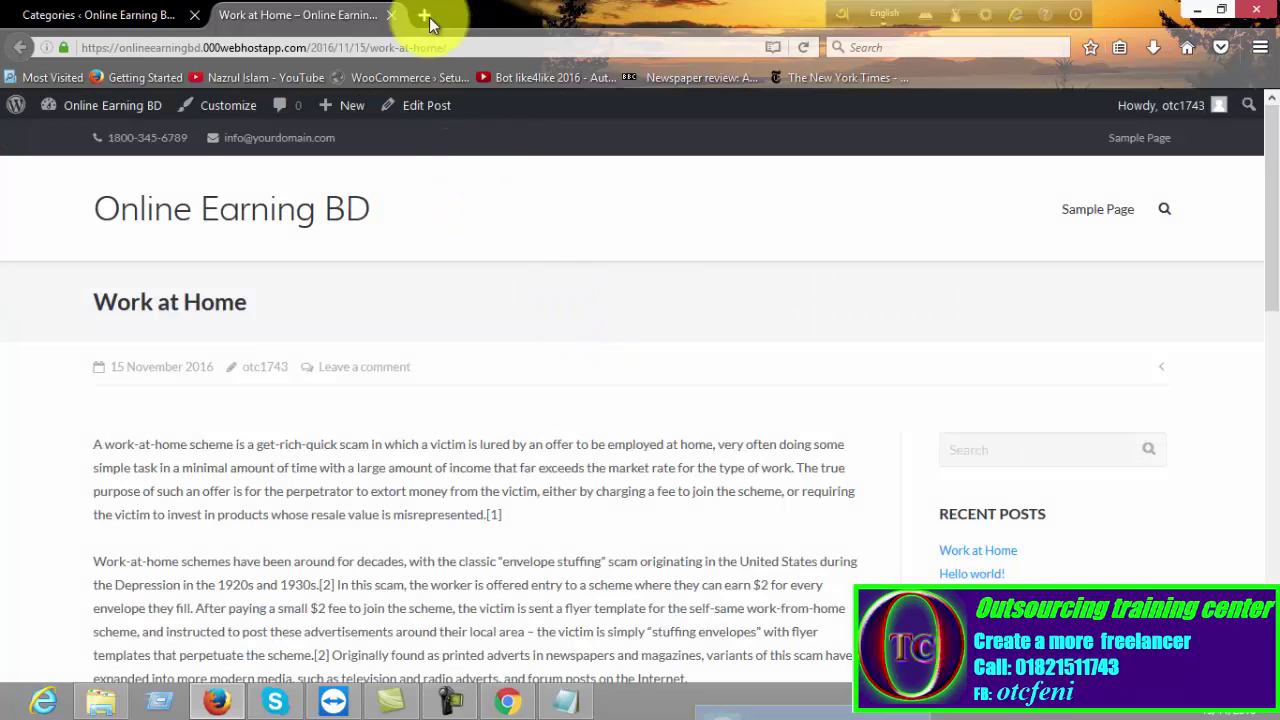
{"action": "left_click", "coordinate": [426, 16]}
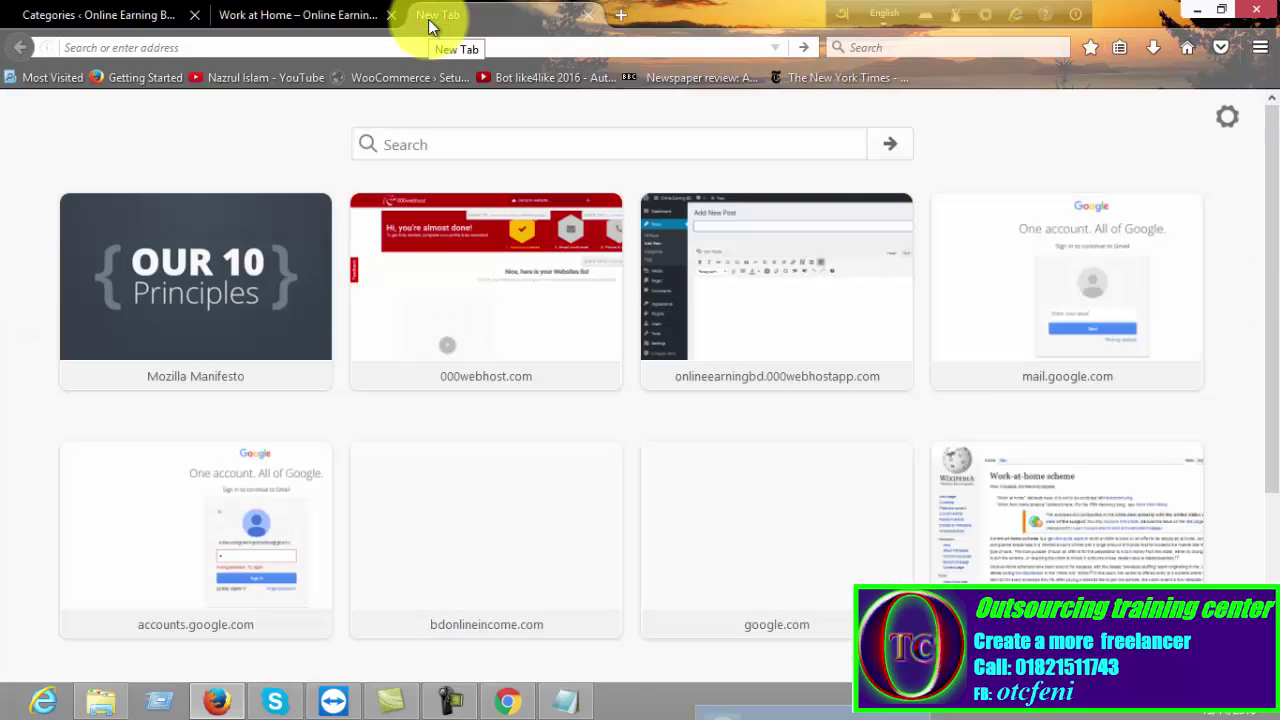
Search Google for 'online income' and open the top onlinehomeincome.in result
{"action": "type", "text": "onlin"}
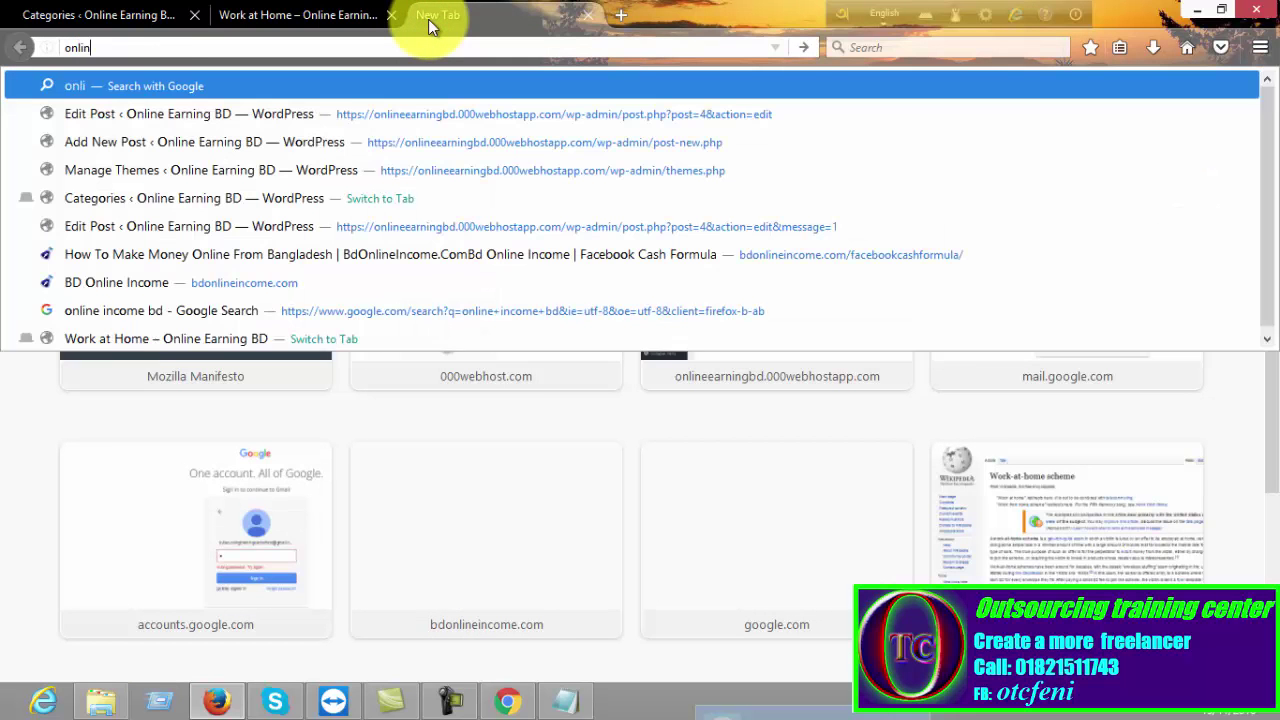
{"action": "type", "text": "e income\\"}
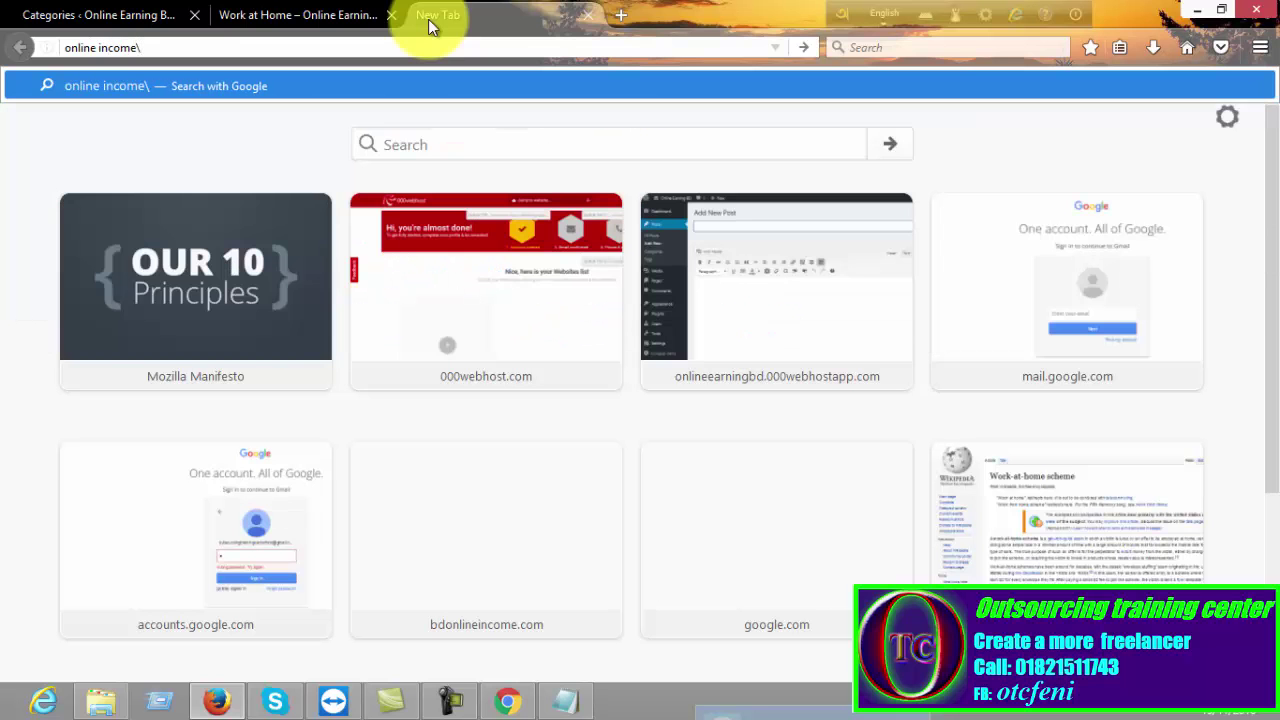
{"action": "key", "text": "Return"}
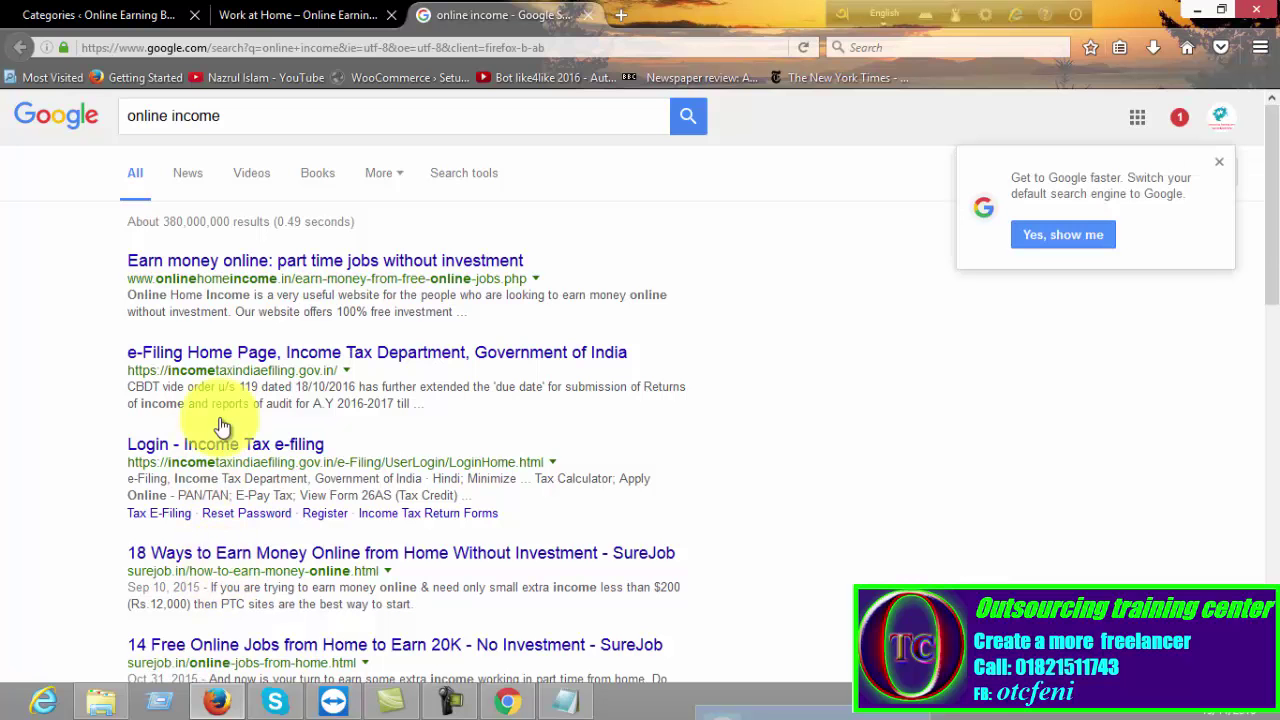
{"action": "left_click", "coordinate": [250, 272]}
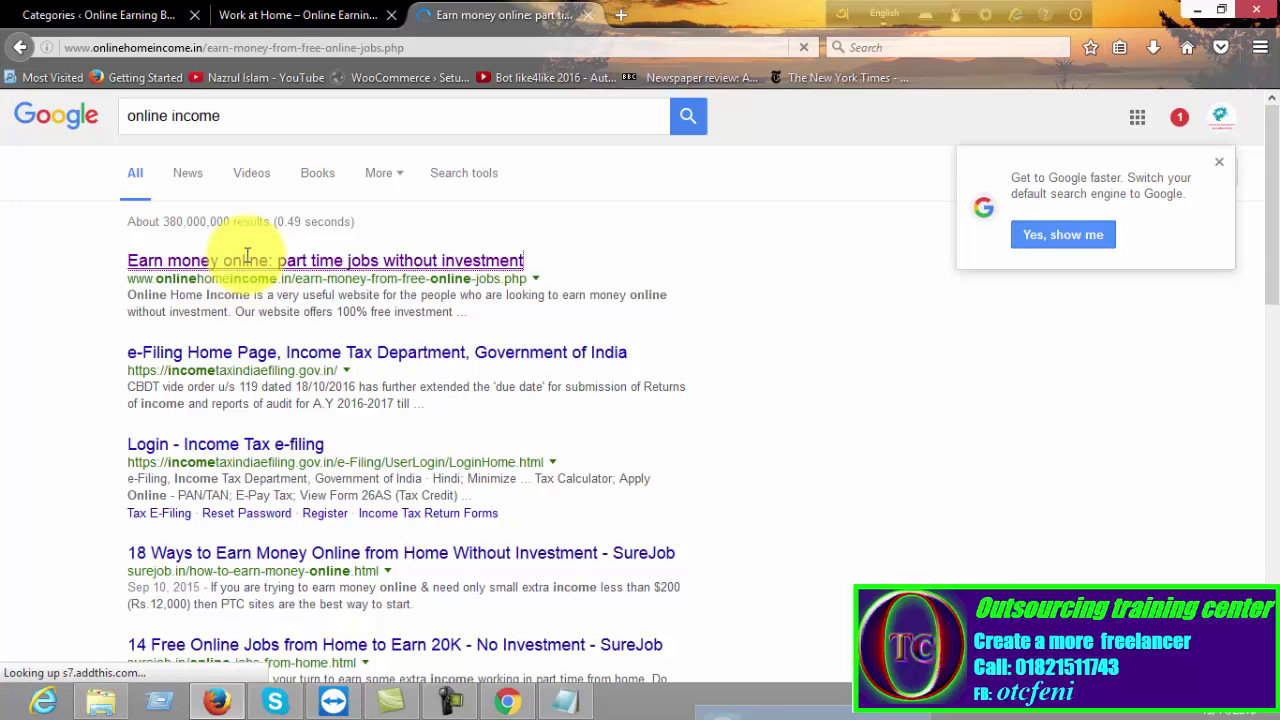
Browse the onlinehomeincome.in earning article and its PTC sites menu, then return to WordPress Categories
{"action": "left_click", "coordinate": [448, 700]}
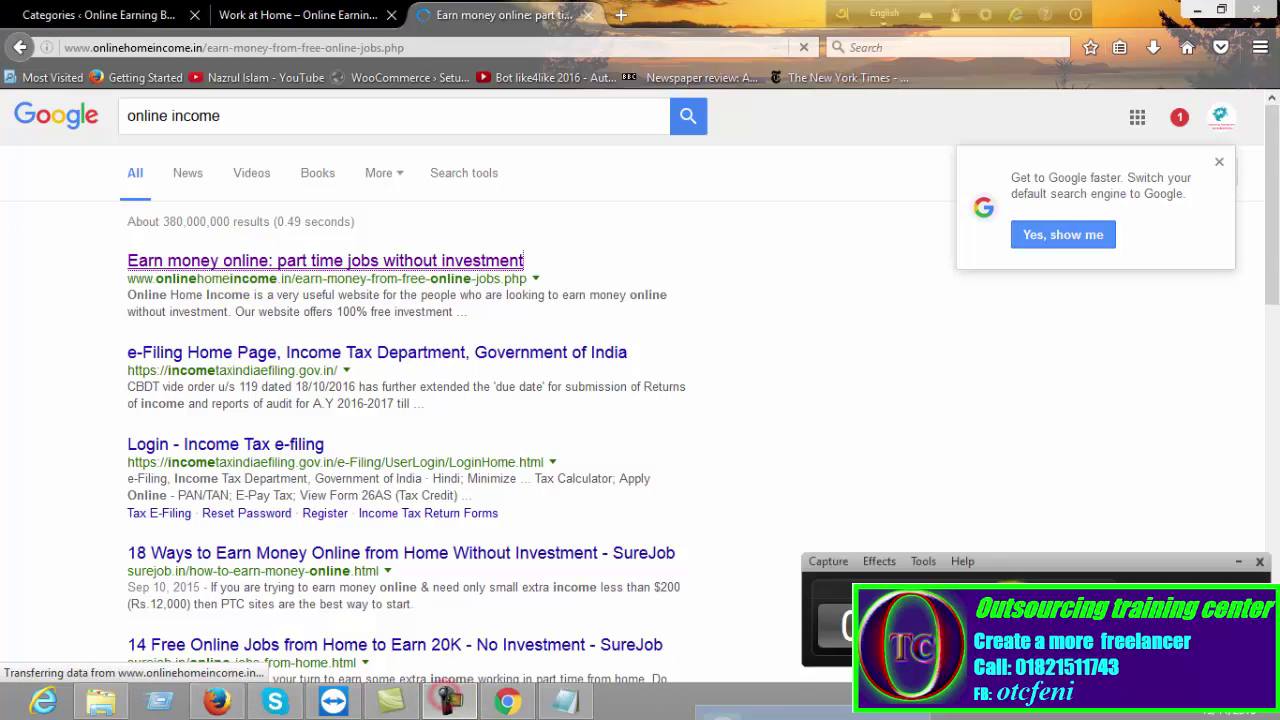
{"action": "left_click", "coordinate": [920, 580]}
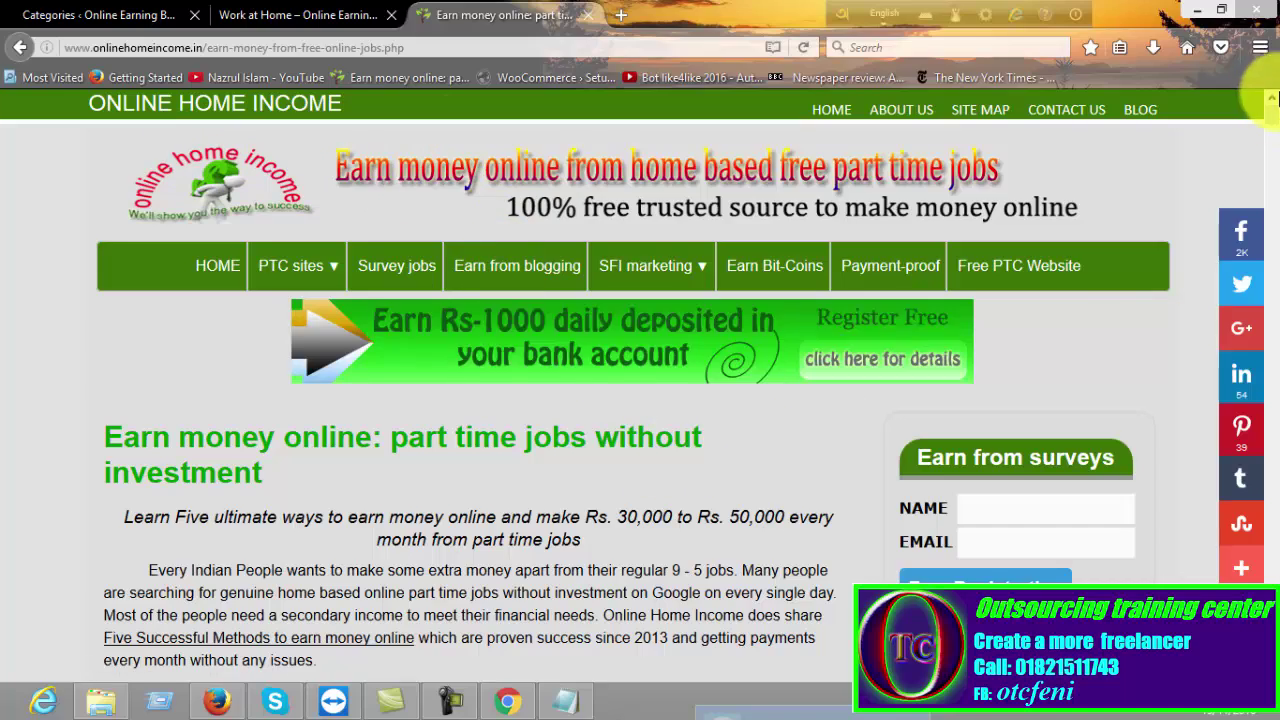
{"action": "mouse_move", "coordinate": [1272, 118]}
{"action": "left_mouse_down"}
{"action": "mouse_move", "coordinate": [1271, 513]}
{"action": "mouse_move", "coordinate": [1266, 100]}
{"action": "left_mouse_up"}
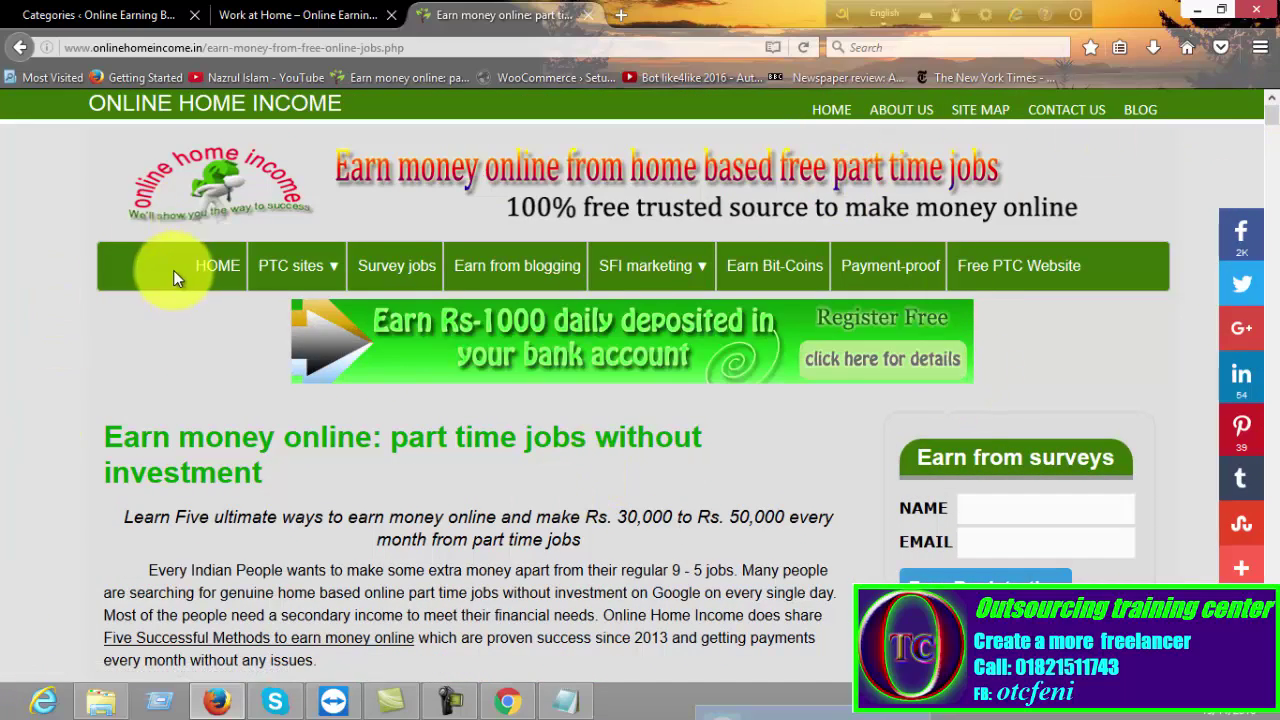
{"action": "mouse_move", "coordinate": [344, 285]}
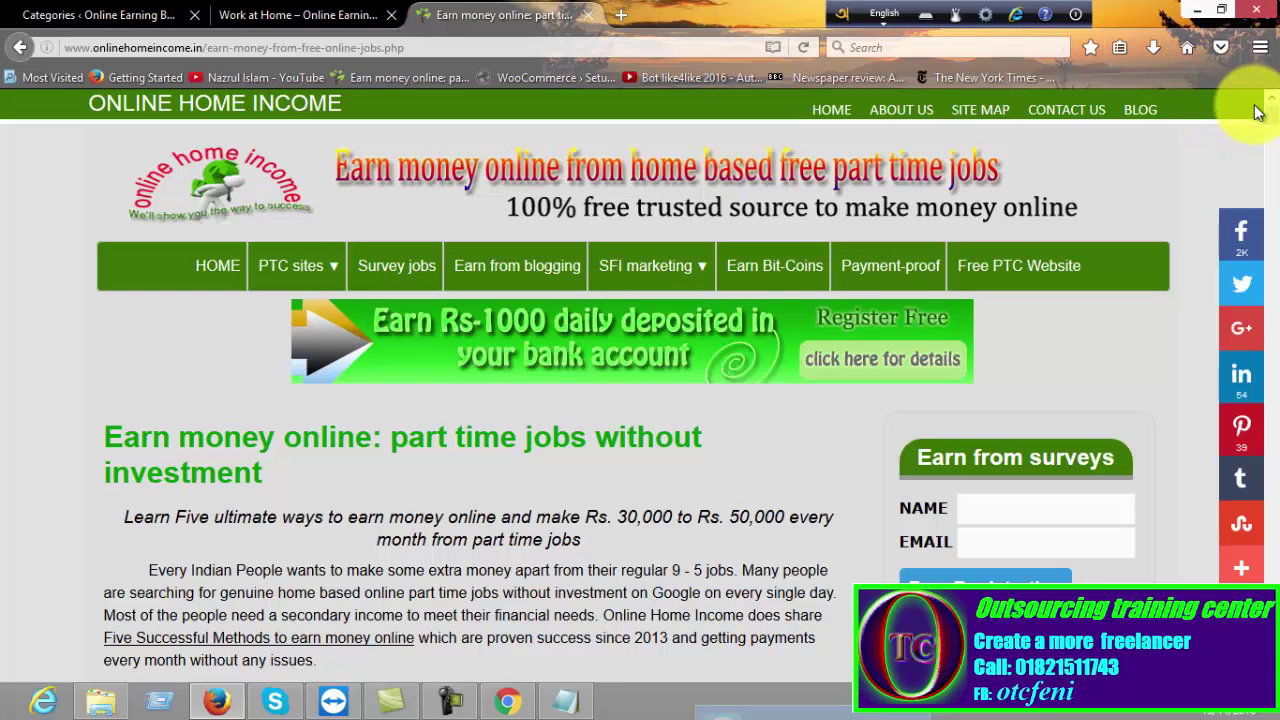
{"action": "left_click", "coordinate": [100, 14]}
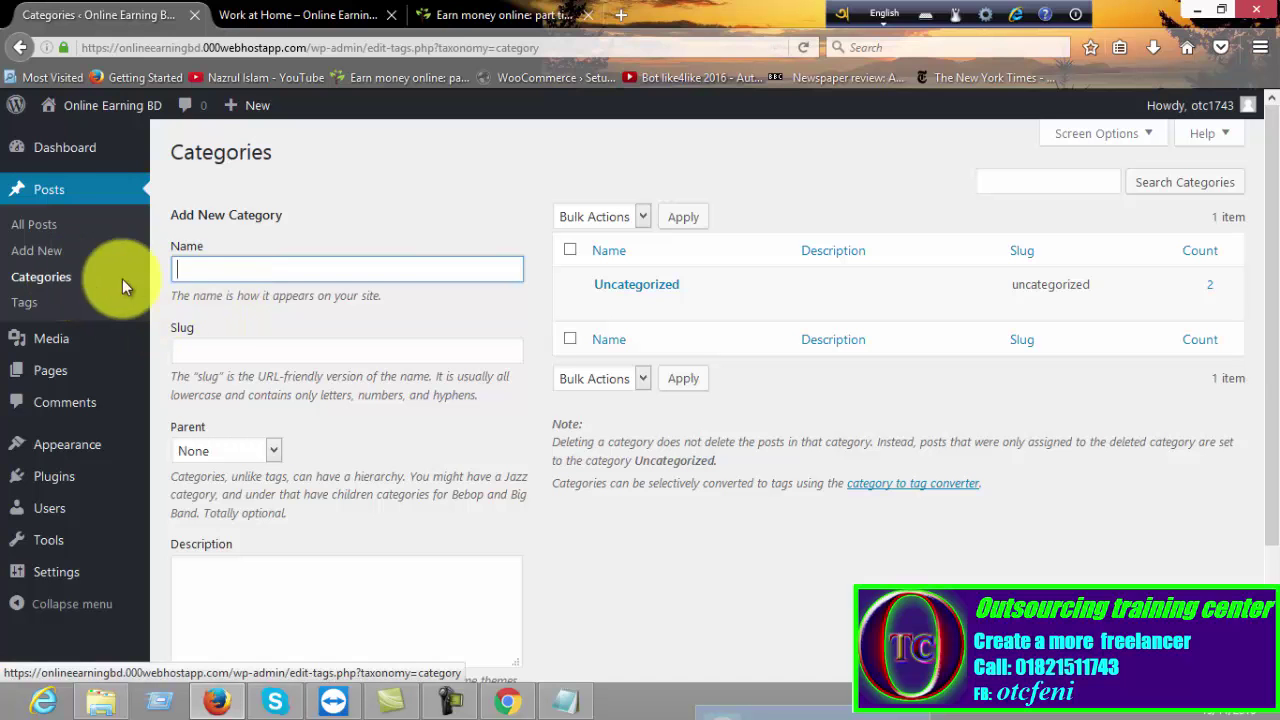
Add a top-level 'Home' category (slug home) after dismissing the database error
{"action": "left_click", "coordinate": [200, 273]}
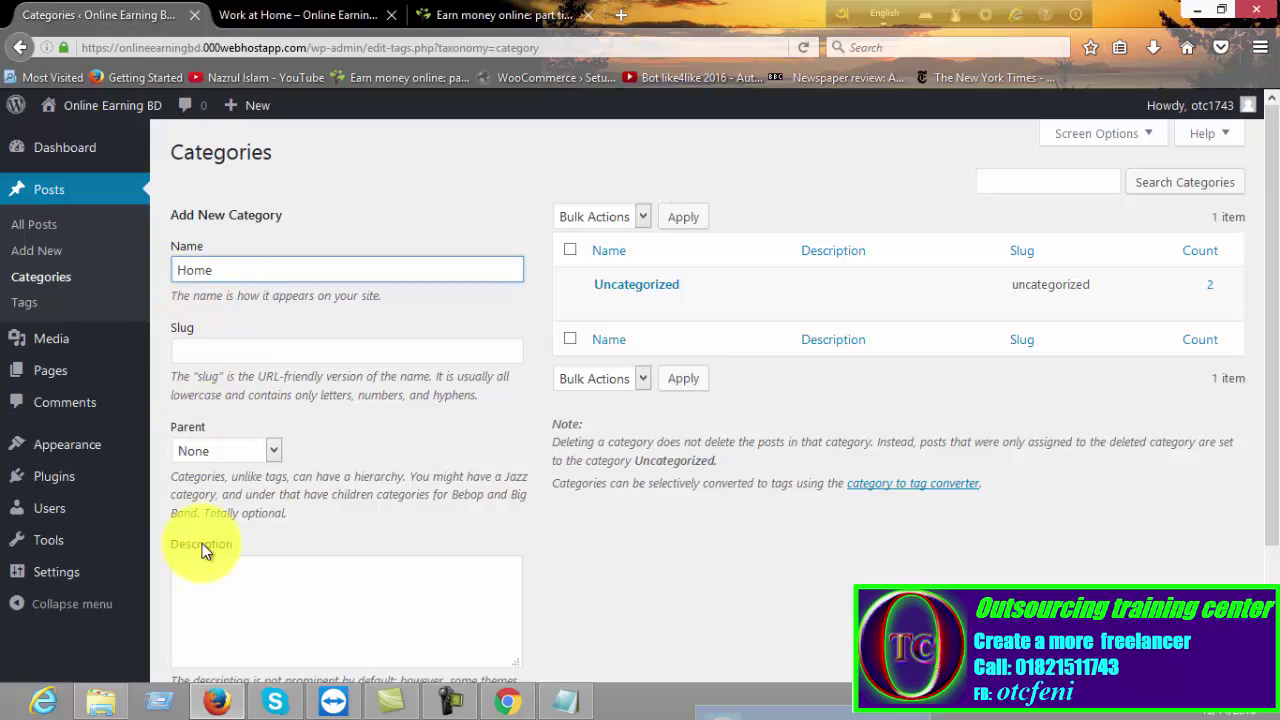
{"action": "left_click", "coordinate": [193, 352]}
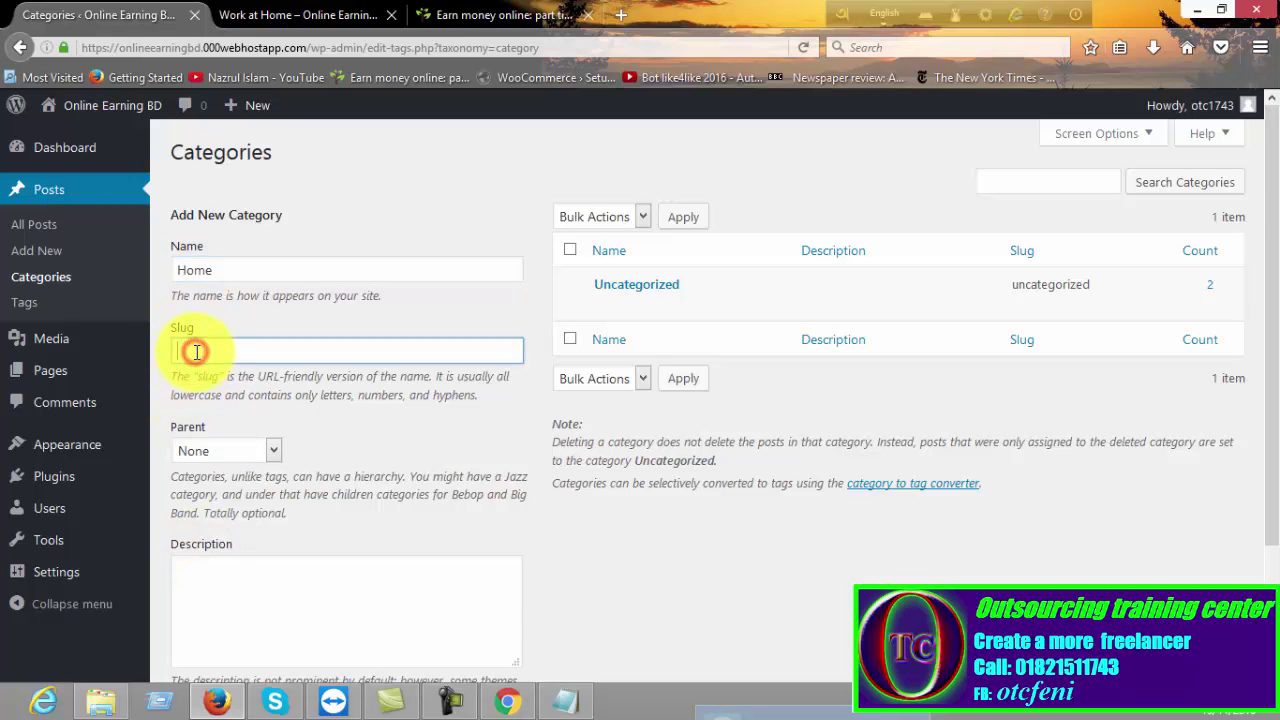
{"action": "scroll", "coordinate": [200, 372], "scroll_direction": "down", "scroll_amount": 3}
{"action": "left_click", "coordinate": [221, 314]}
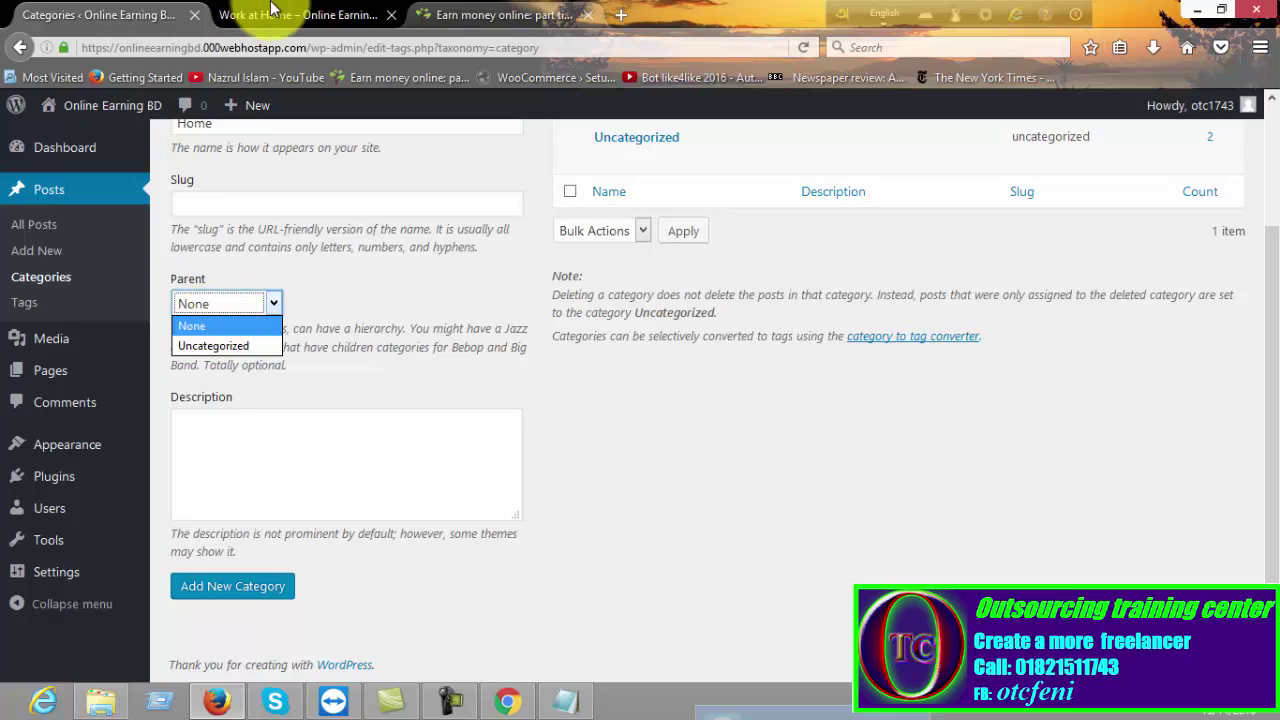
{"action": "left_click", "coordinate": [463, 15]}
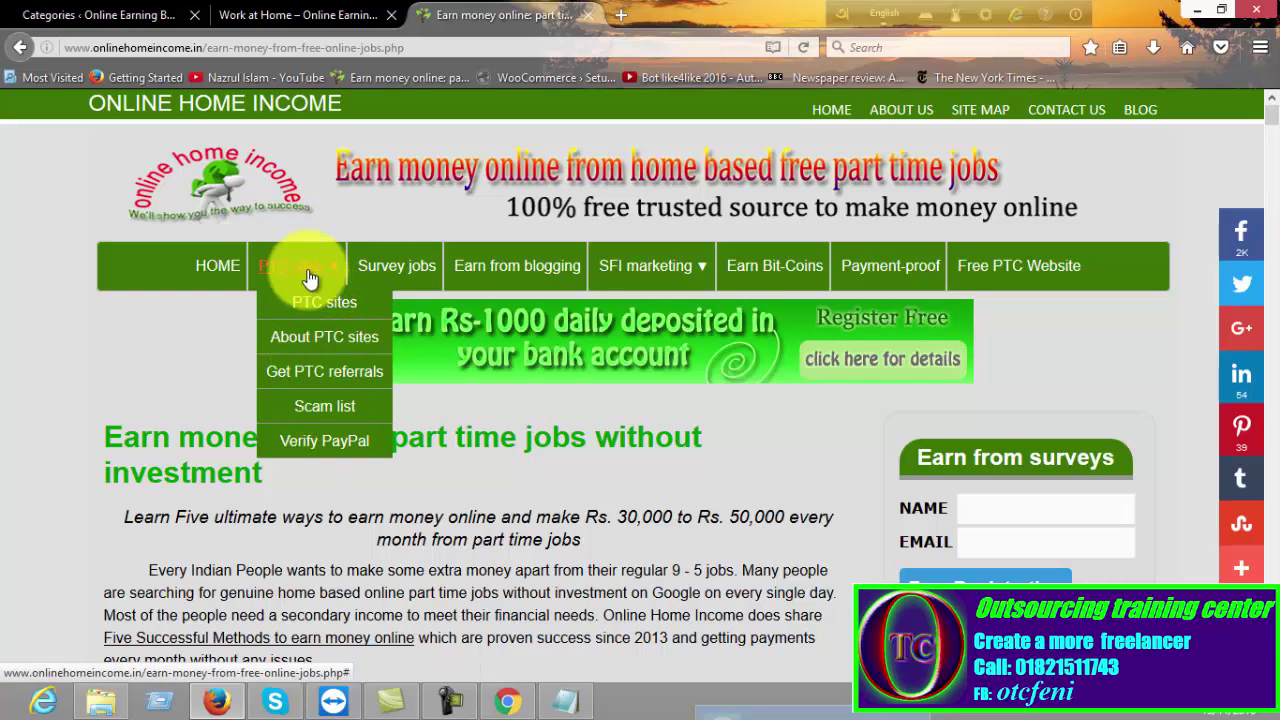
{"action": "left_click", "coordinate": [95, 14]}
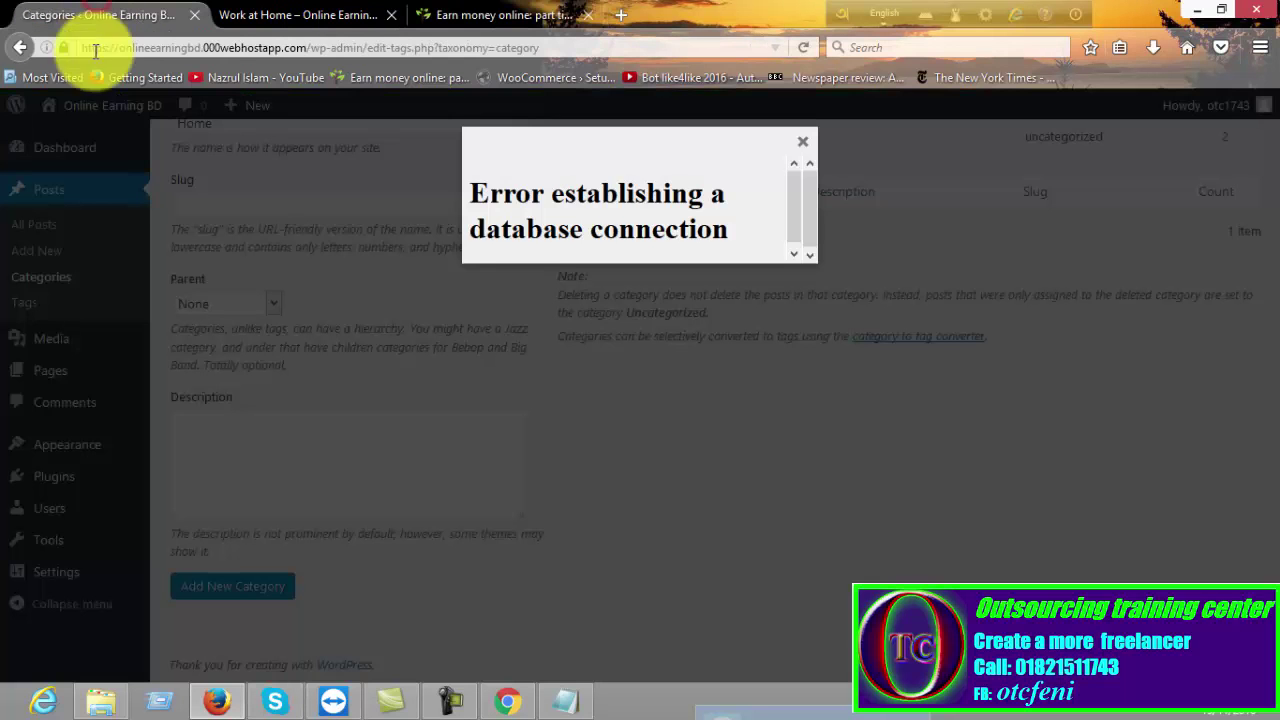
{"action": "left_click", "coordinate": [801, 150]}
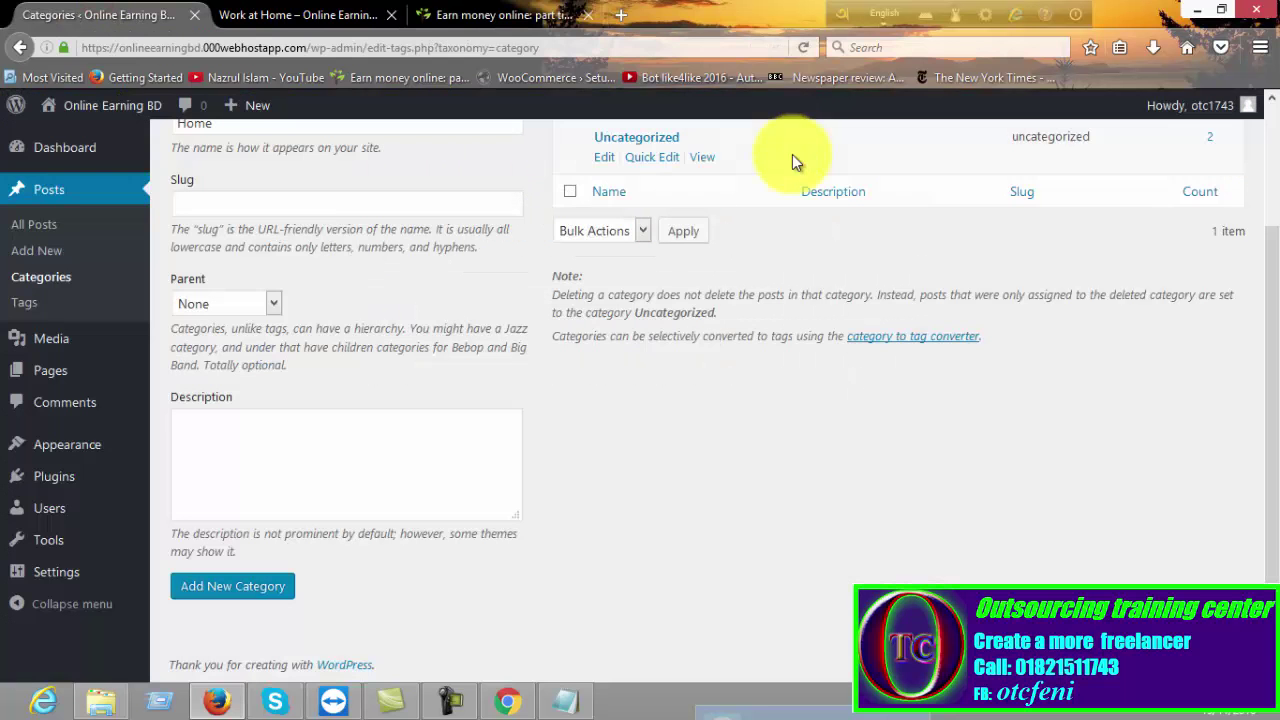
{"action": "left_click", "coordinate": [253, 598]}
{"action": "scroll", "coordinate": [253, 598], "scroll_direction": "up", "scroll_amount": 3}
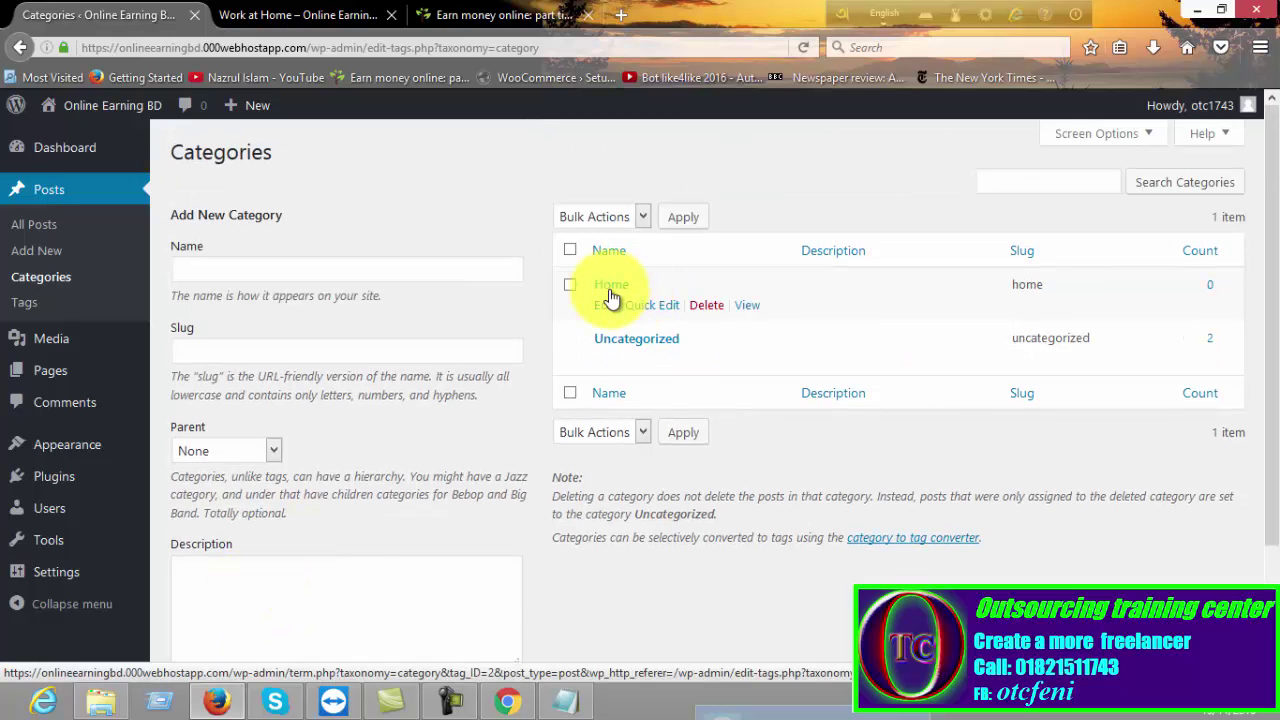
Copy the 'PTC sites' menu label from the reference site
{"action": "left_click", "coordinate": [500, 15]}
{"action": "mouse_move", "coordinate": [258, 266]}
{"action": "left_click_drag", "start_coordinate": [258, 266], "coordinate": [328, 274]}
{"action": "key", "text": "ctrl+c"}
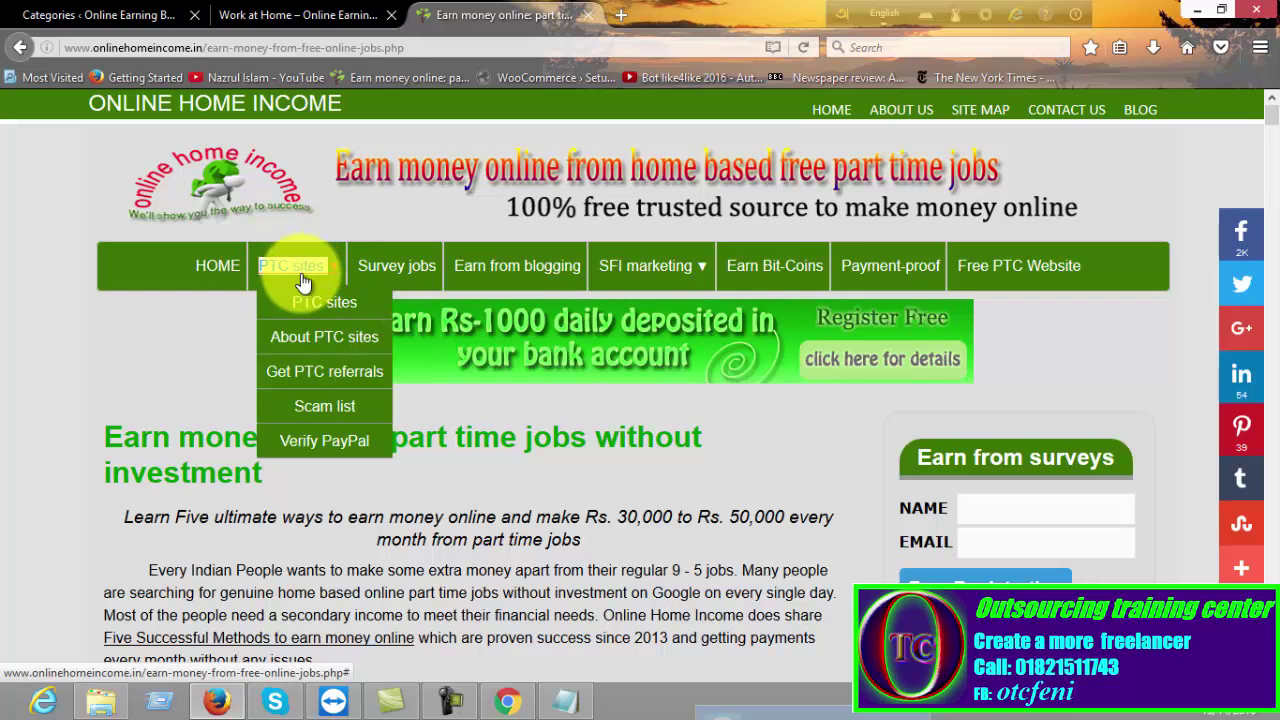
Paste 'PTC sites' as a new category name and submit it
{"action": "key", "text": "ctrl+Tab"}
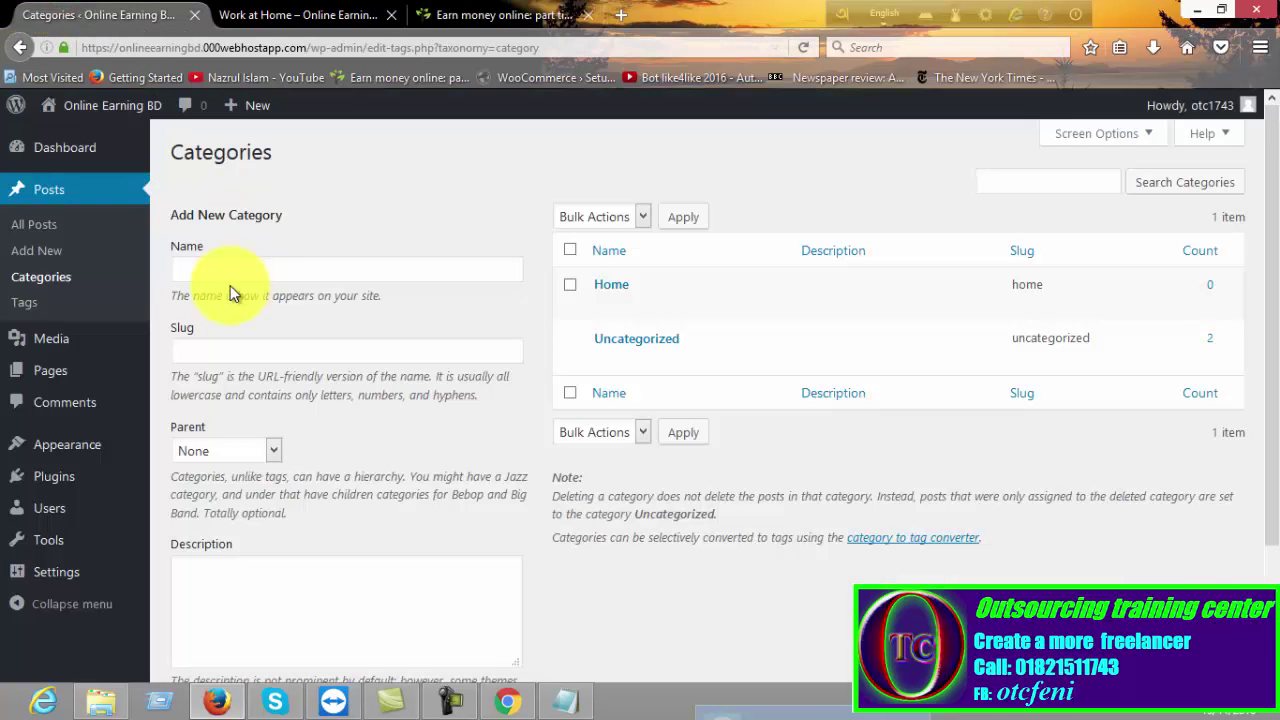
{"action": "left_click", "coordinate": [213, 273]}
{"action": "key", "text": "ctrl+v"}
{"action": "scroll", "coordinate": [195, 552], "scroll_direction": "down", "scroll_amount": 3}
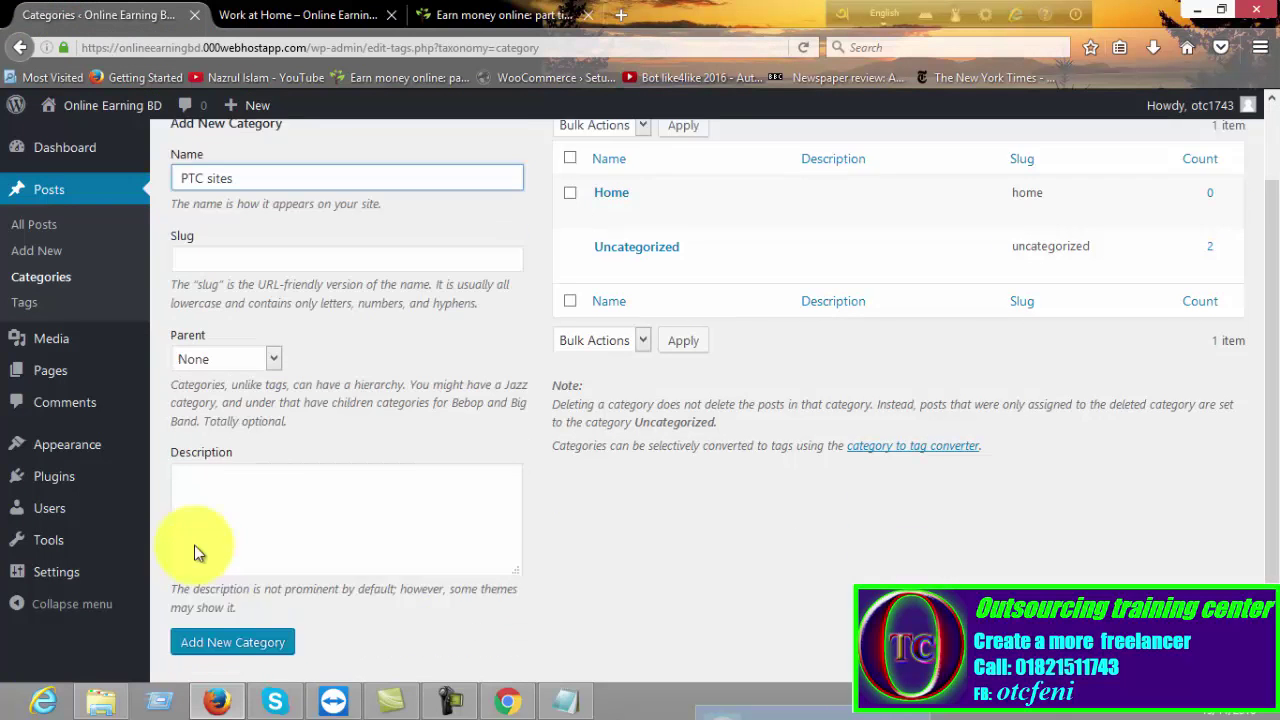
{"action": "left_click", "coordinate": [218, 588]}
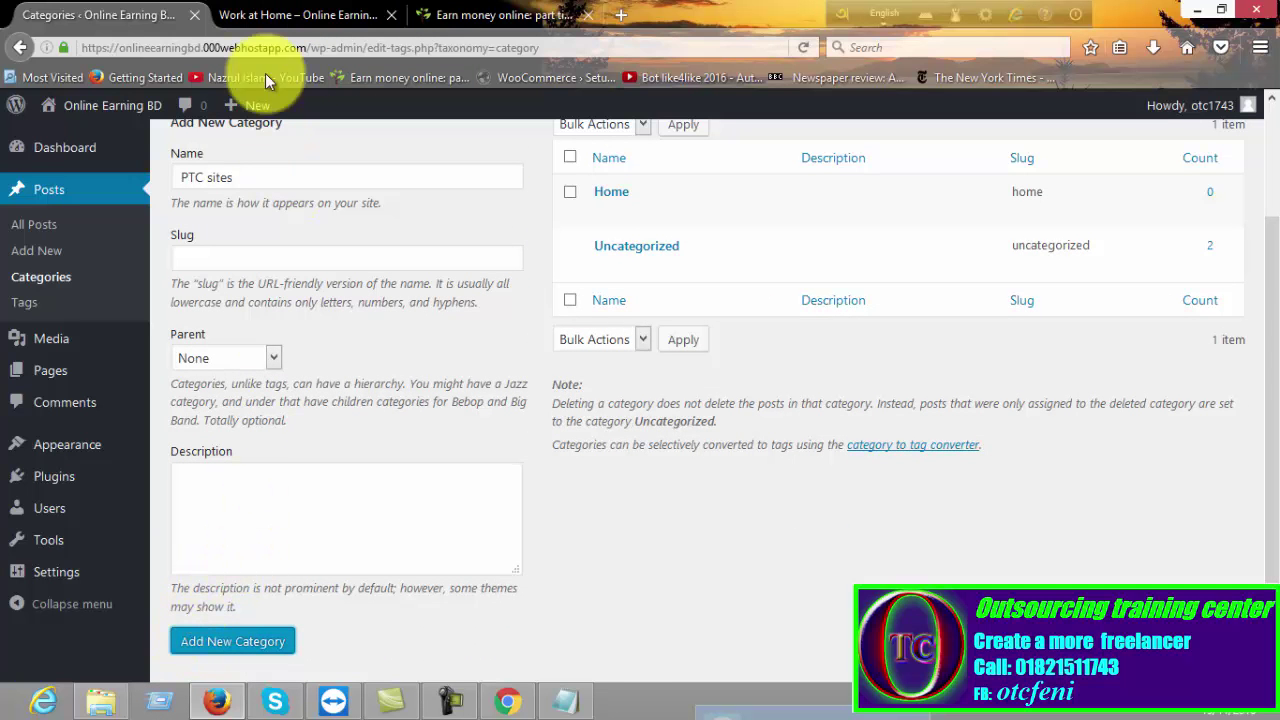
Copy the 'About PTC sites' label from the reference site's PTC menu
{"action": "left_click", "coordinate": [282, 20]}
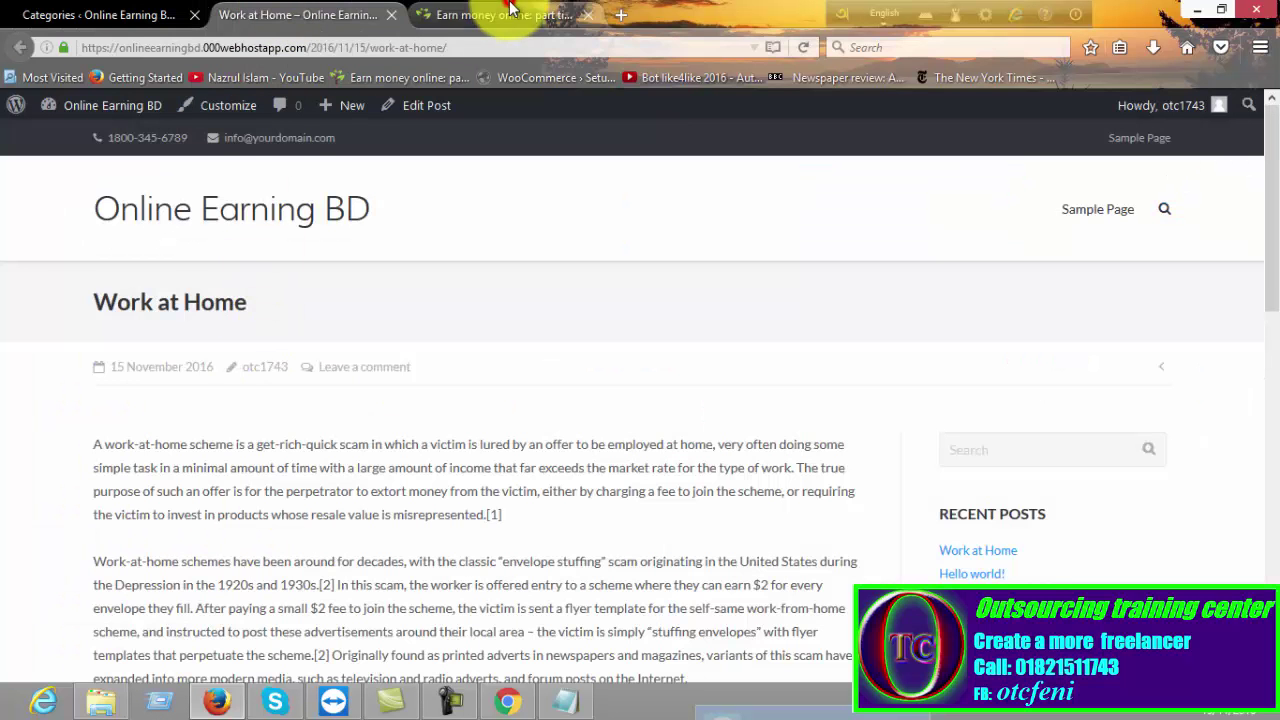
{"action": "left_click", "coordinate": [505, 15]}
{"action": "mouse_move", "coordinate": [333, 272]}
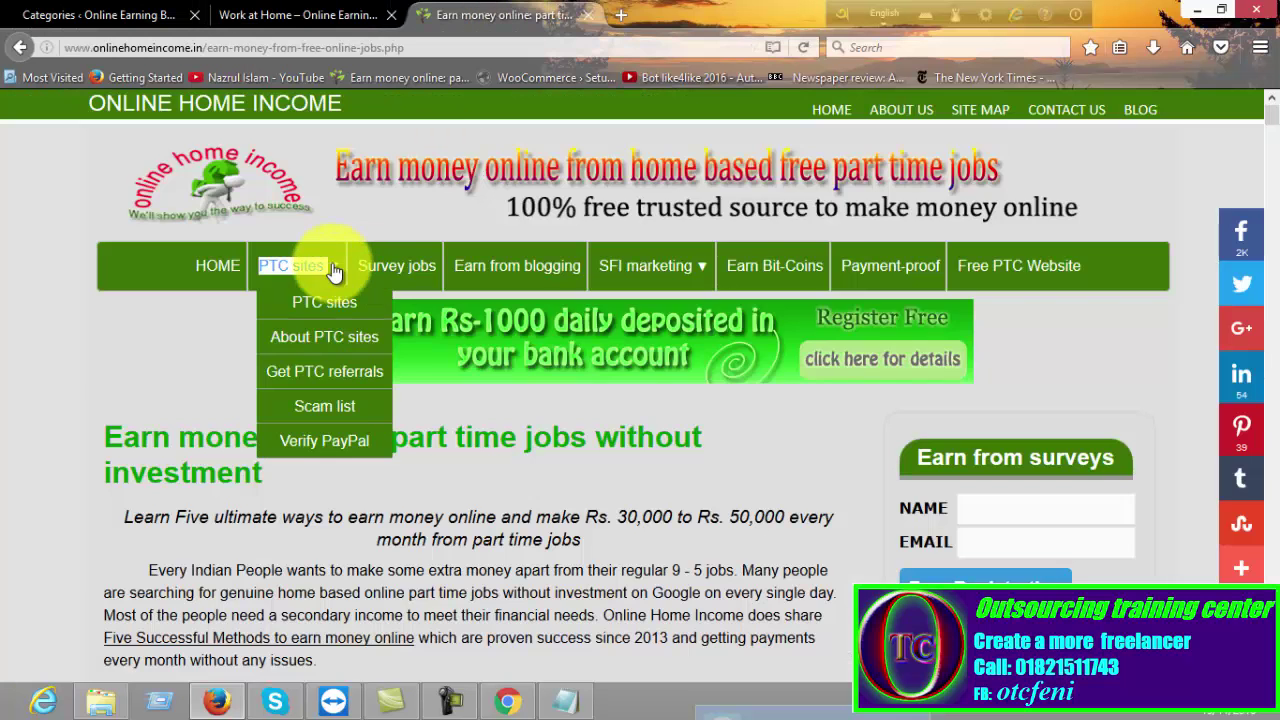
{"action": "left_click", "coordinate": [258, 335]}
{"action": "left_click_drag", "start_coordinate": [264, 336], "coordinate": [377, 342]}
{"action": "key", "text": "ctrl+c"}
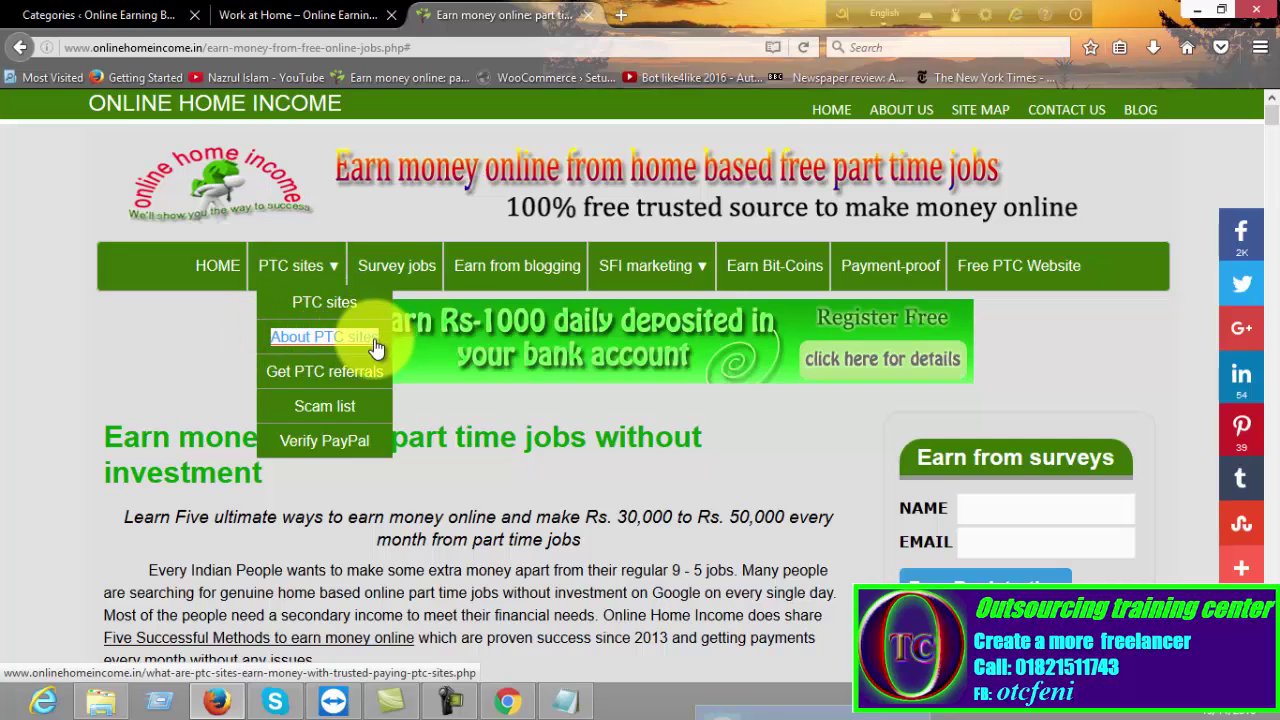
Reload Categories after the error and add 'PTC sites' (slug ptc-sites) again
{"action": "left_click", "coordinate": [130, 8]}
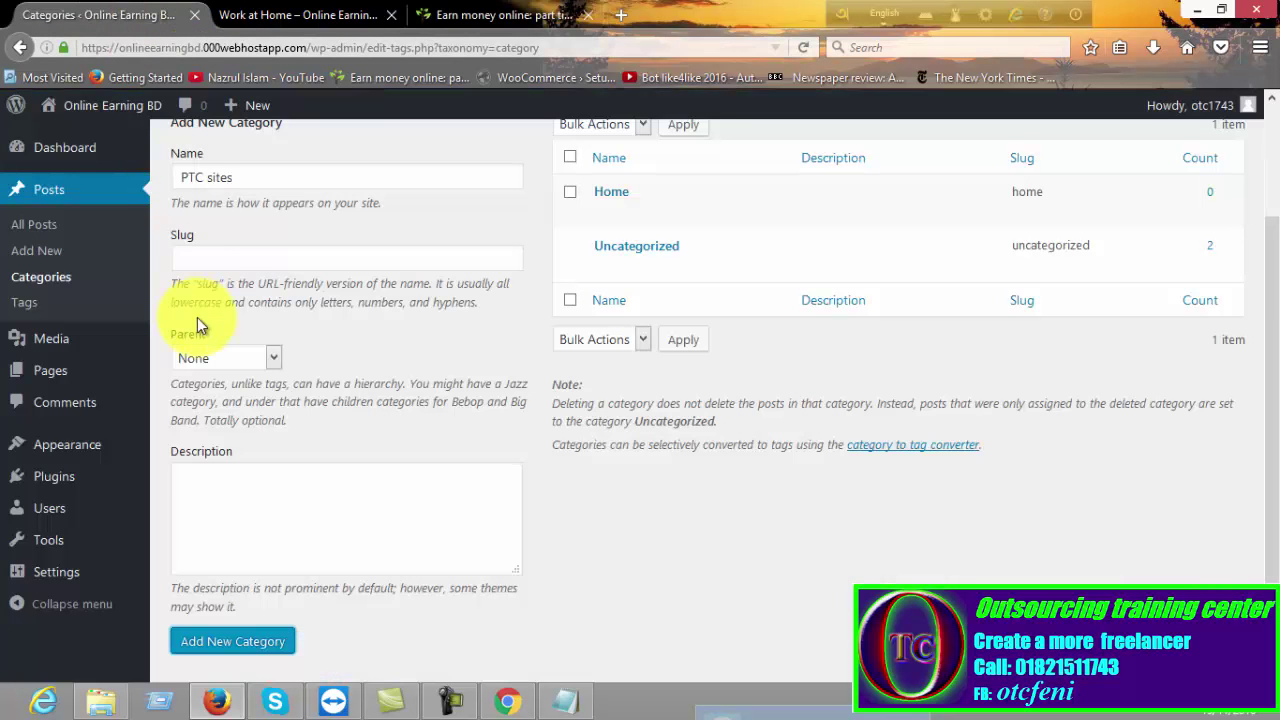
{"action": "scroll", "coordinate": [197, 310], "scroll_direction": "up", "scroll_amount": 2}
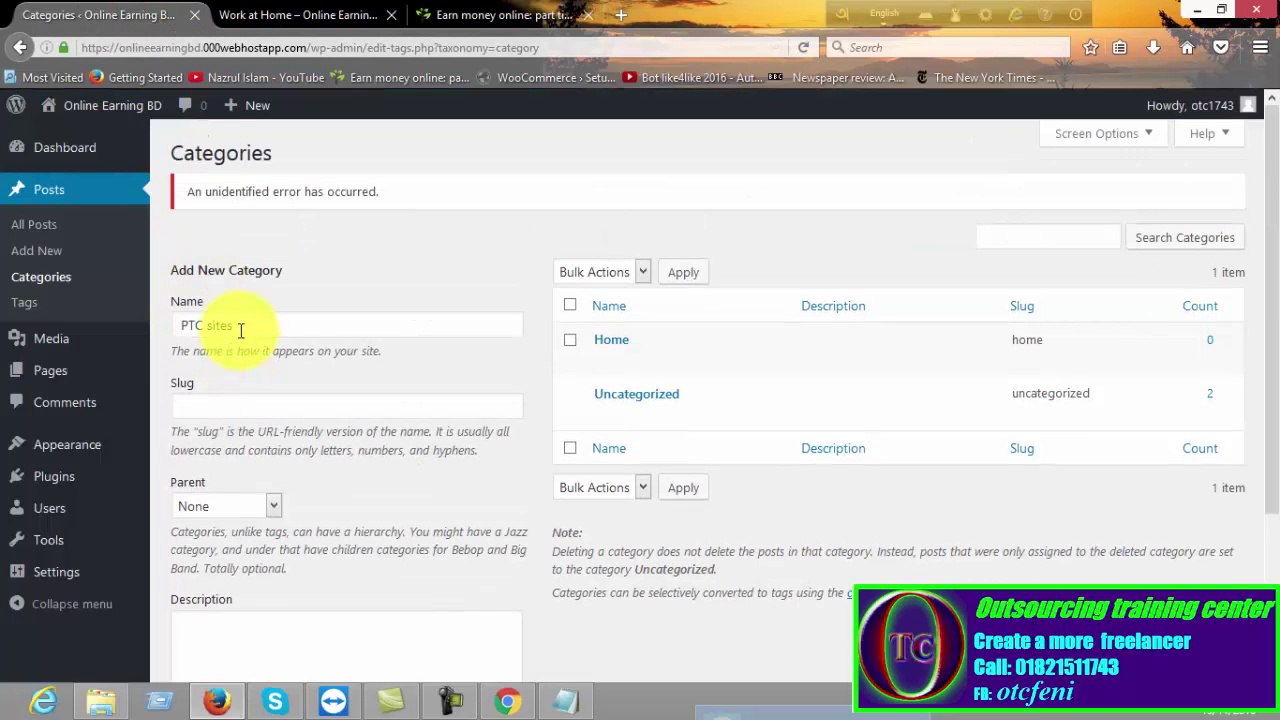
{"action": "scroll", "coordinate": [290, 600], "scroll_direction": "down", "scroll_amount": 3}
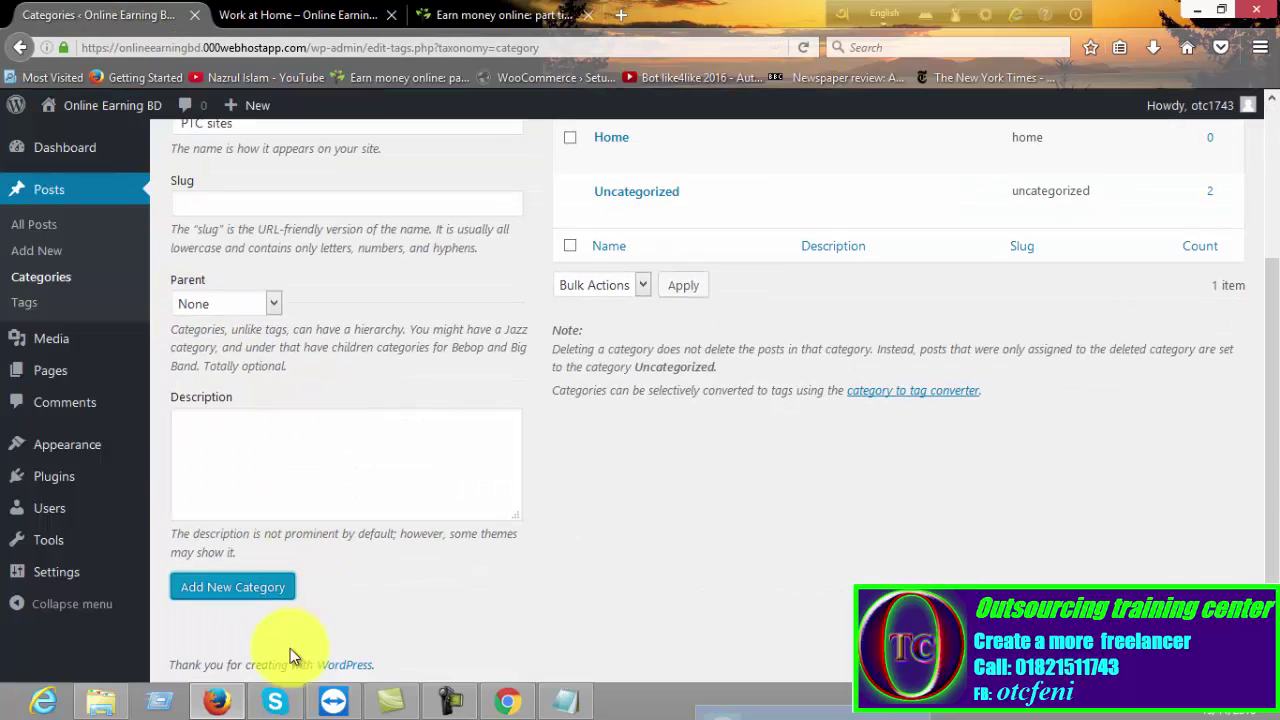
{"action": "left_click", "coordinate": [240, 588]}
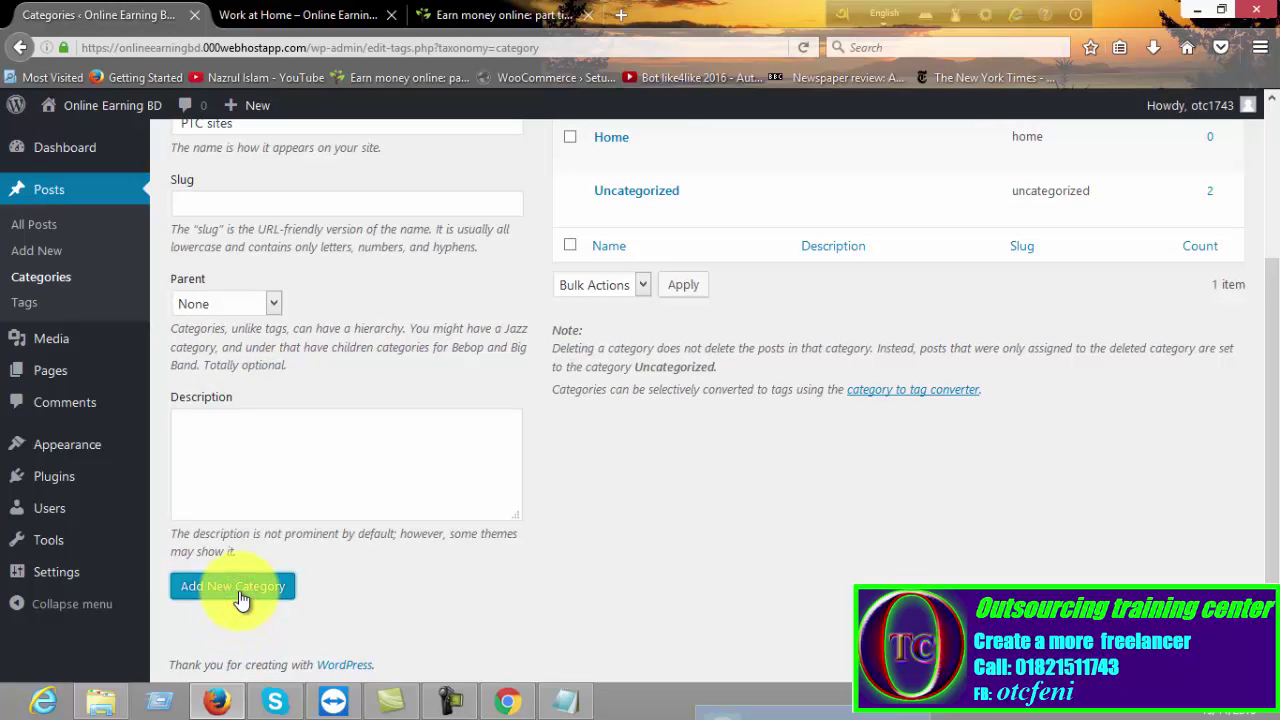
{"action": "left_click", "coordinate": [240, 590]}
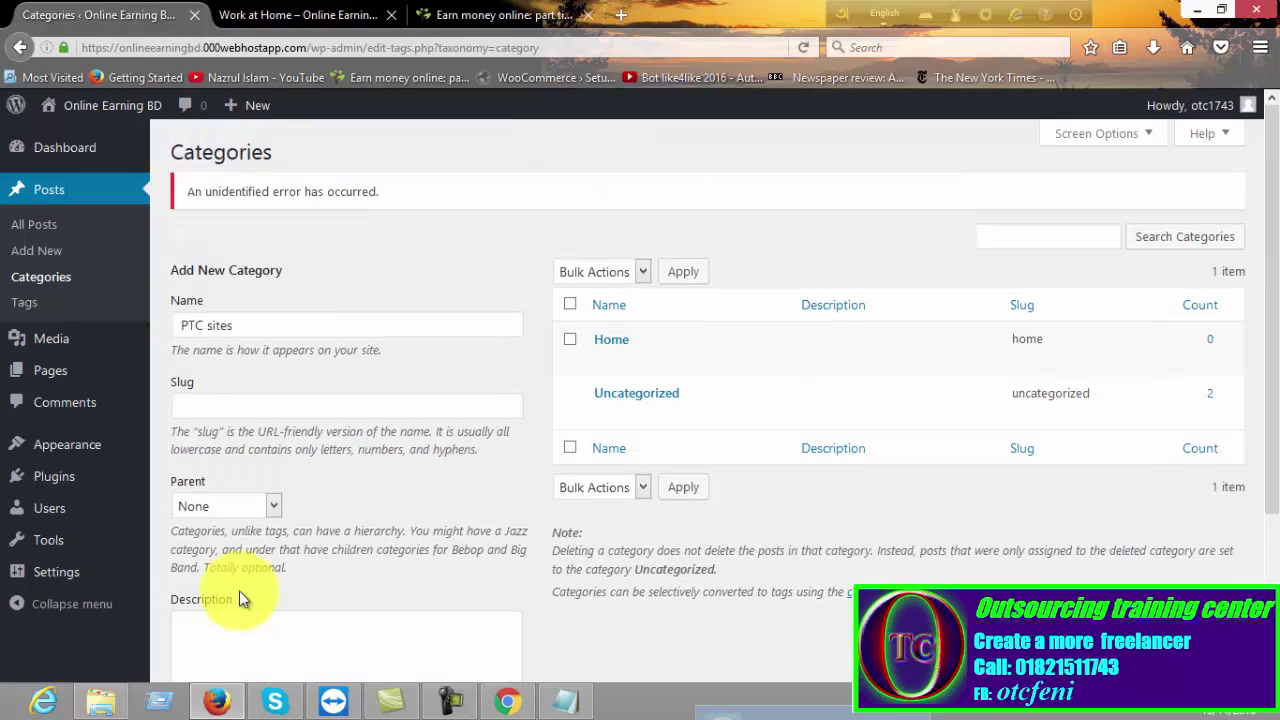
{"action": "left_click", "coordinate": [258, 333]}
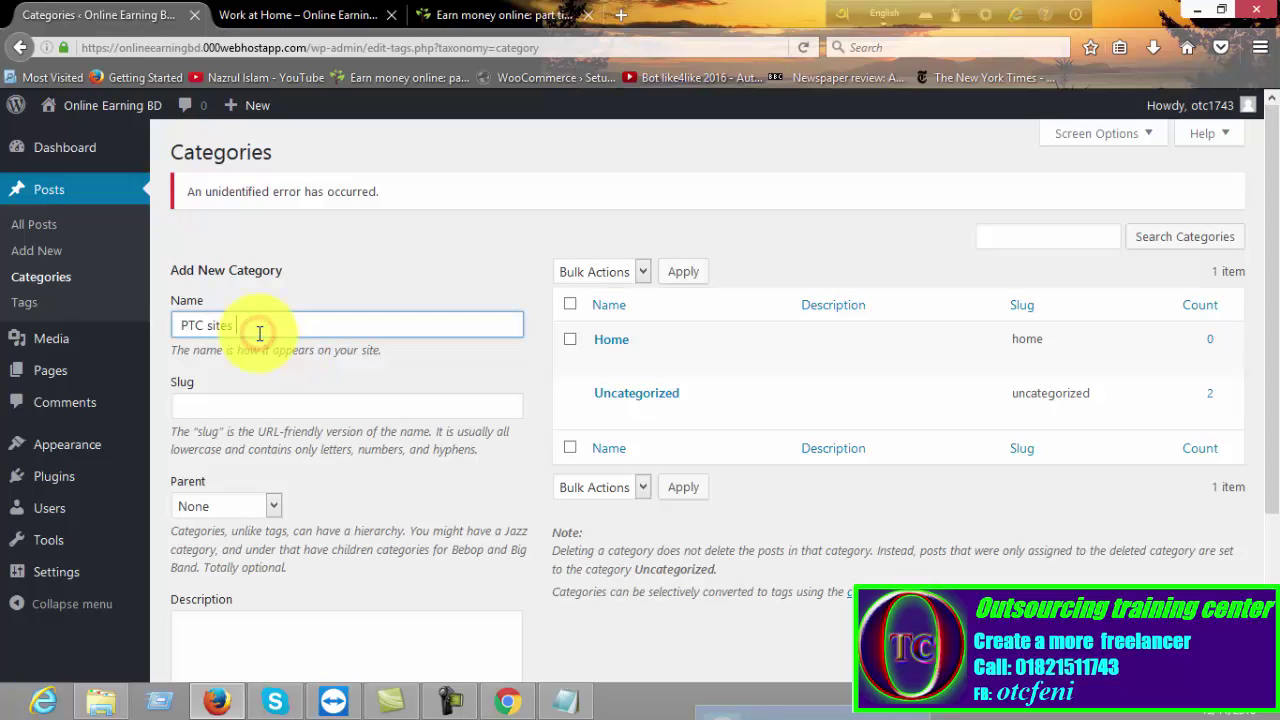
{"action": "left_click", "coordinate": [43, 280]}
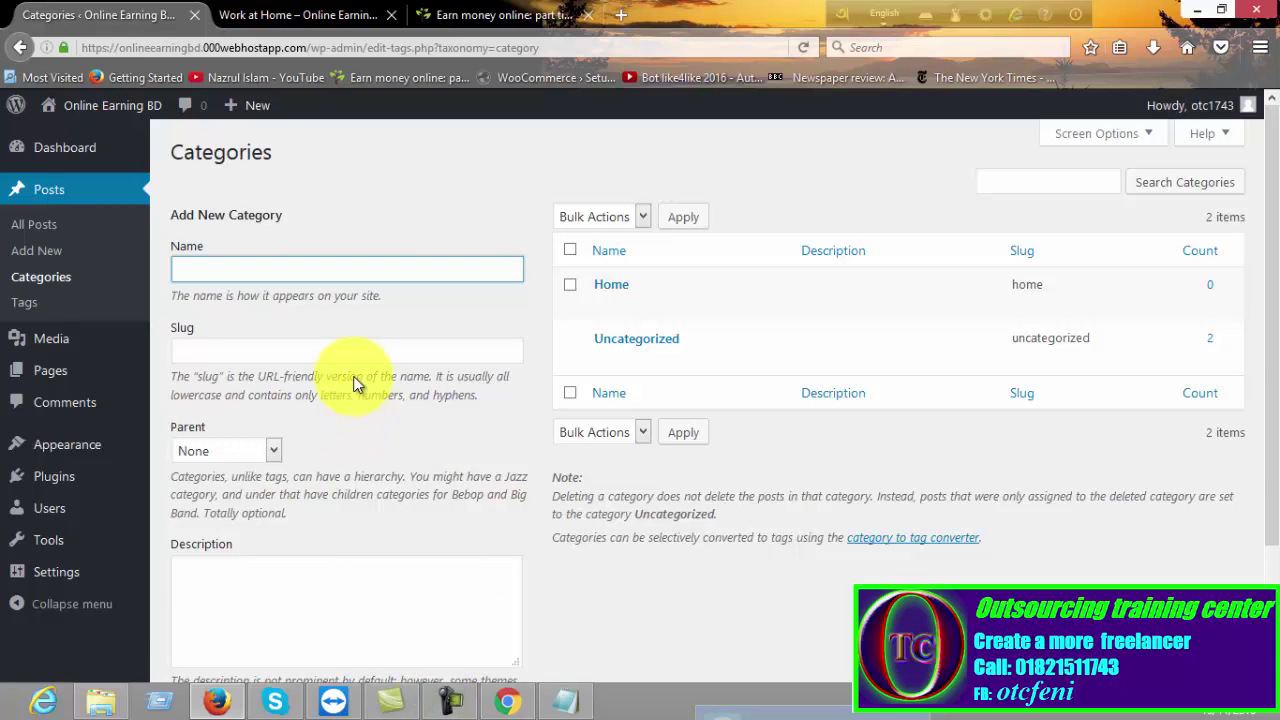
{"action": "type", "text": "TC"}
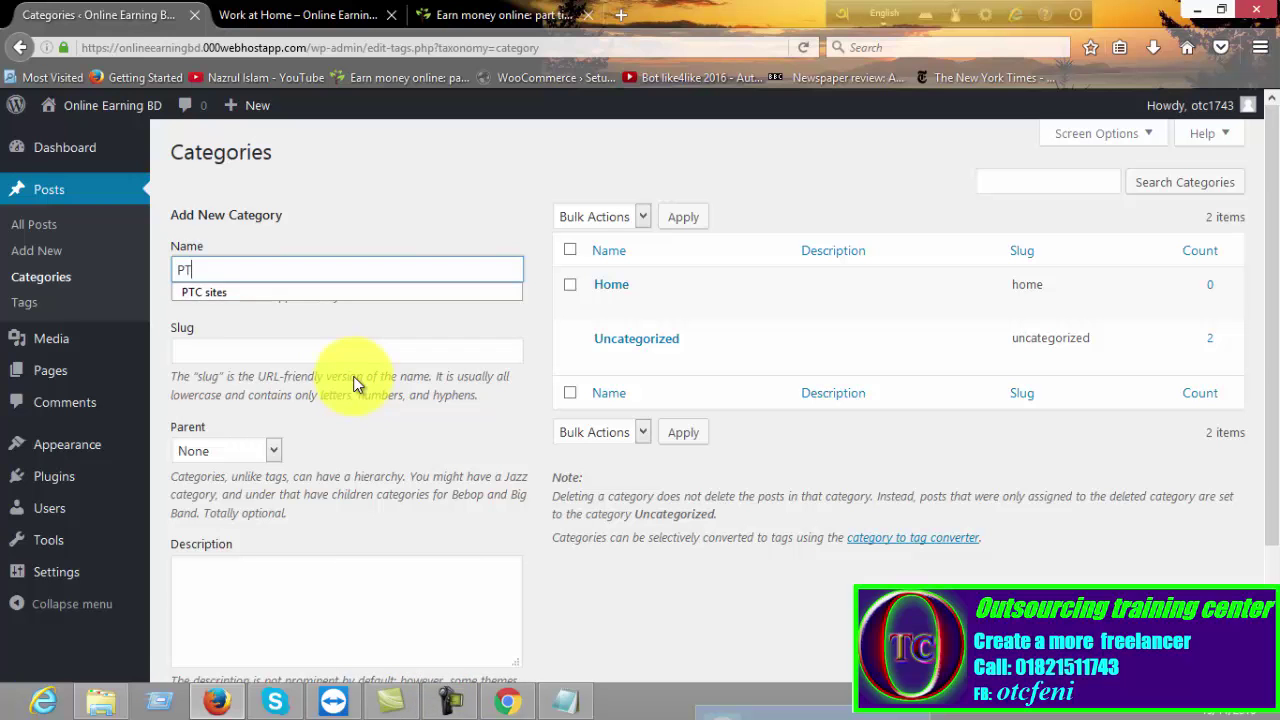
{"action": "left_click", "coordinate": [306, 293]}
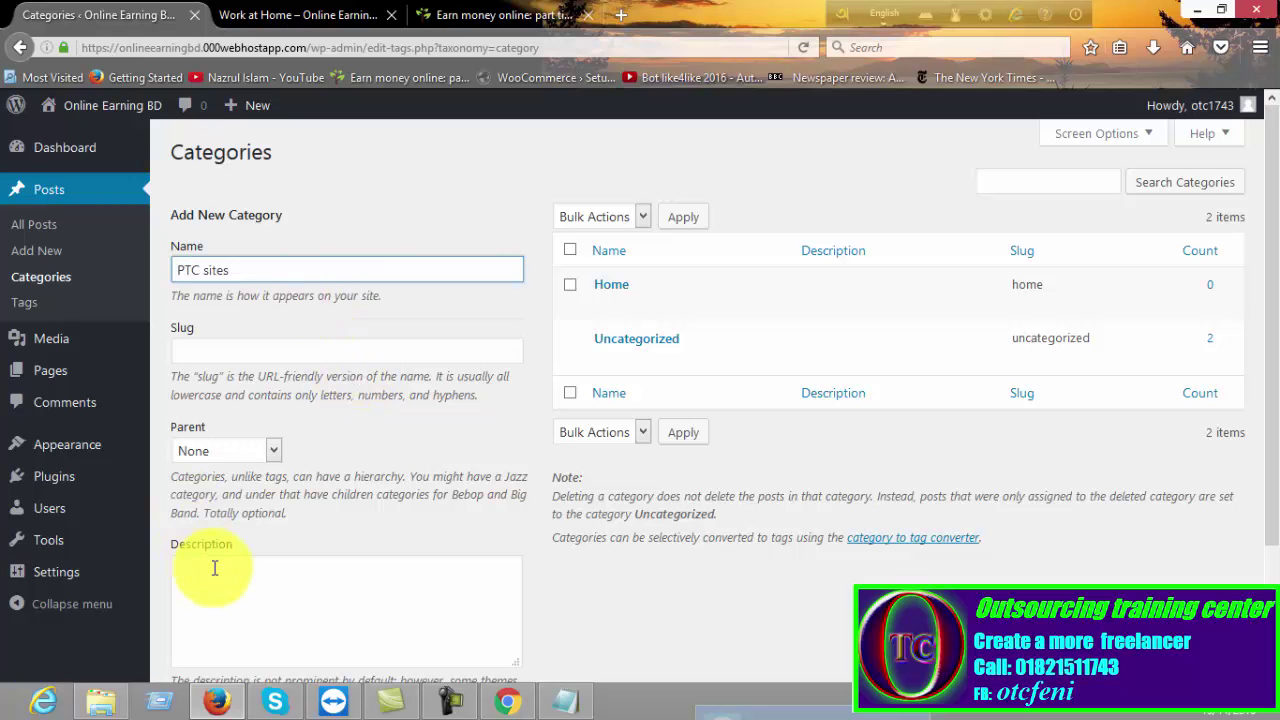
{"action": "scroll", "coordinate": [213, 570], "scroll_direction": "down", "scroll_amount": 3}
{"action": "left_click", "coordinate": [228, 586]}
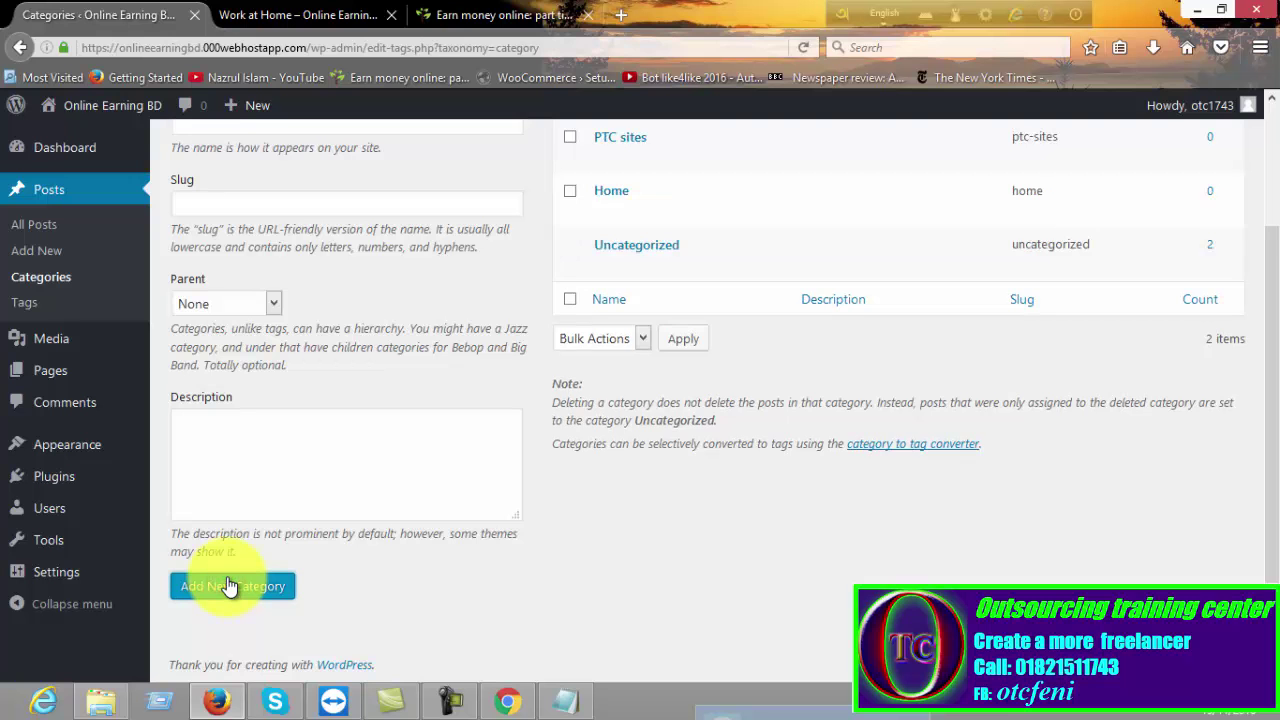
{"action": "scroll", "coordinate": [444, 497], "scroll_direction": "up", "scroll_amount": 3}
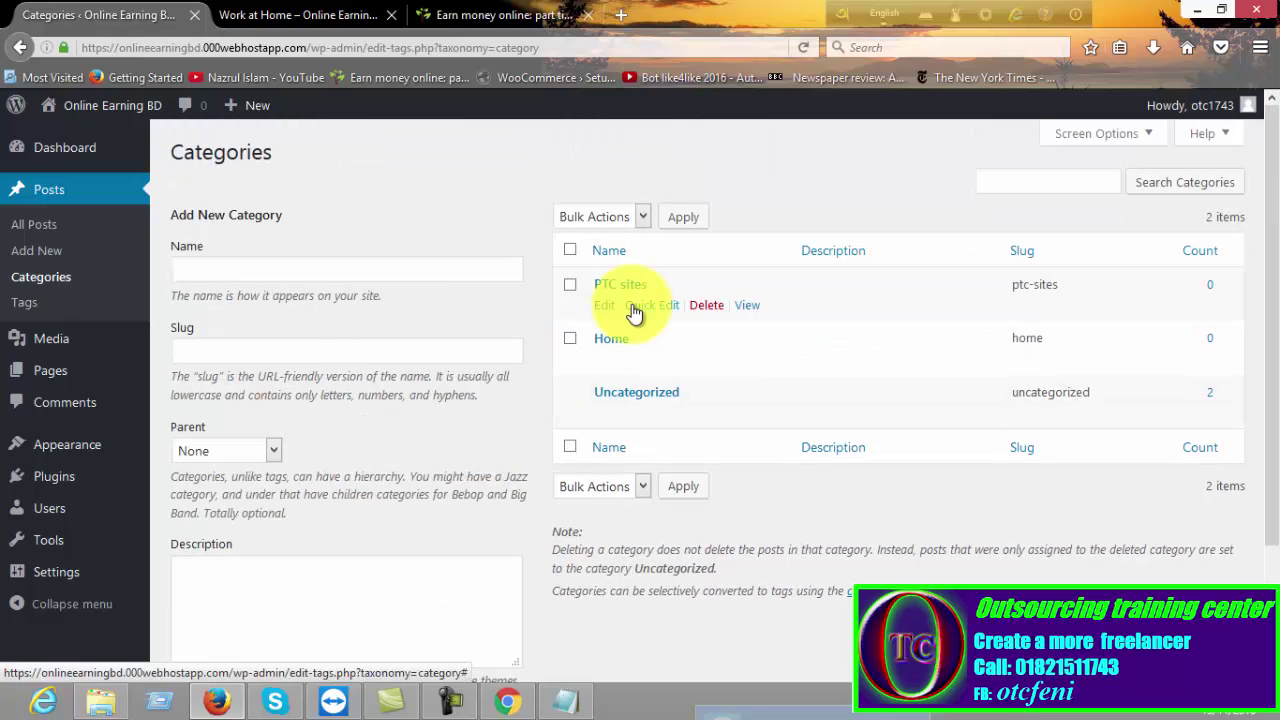
Add 'About PTC sites' (slug about-ptc-sites) with PTC sites as its parent
{"action": "left_click", "coordinate": [228, 268]}
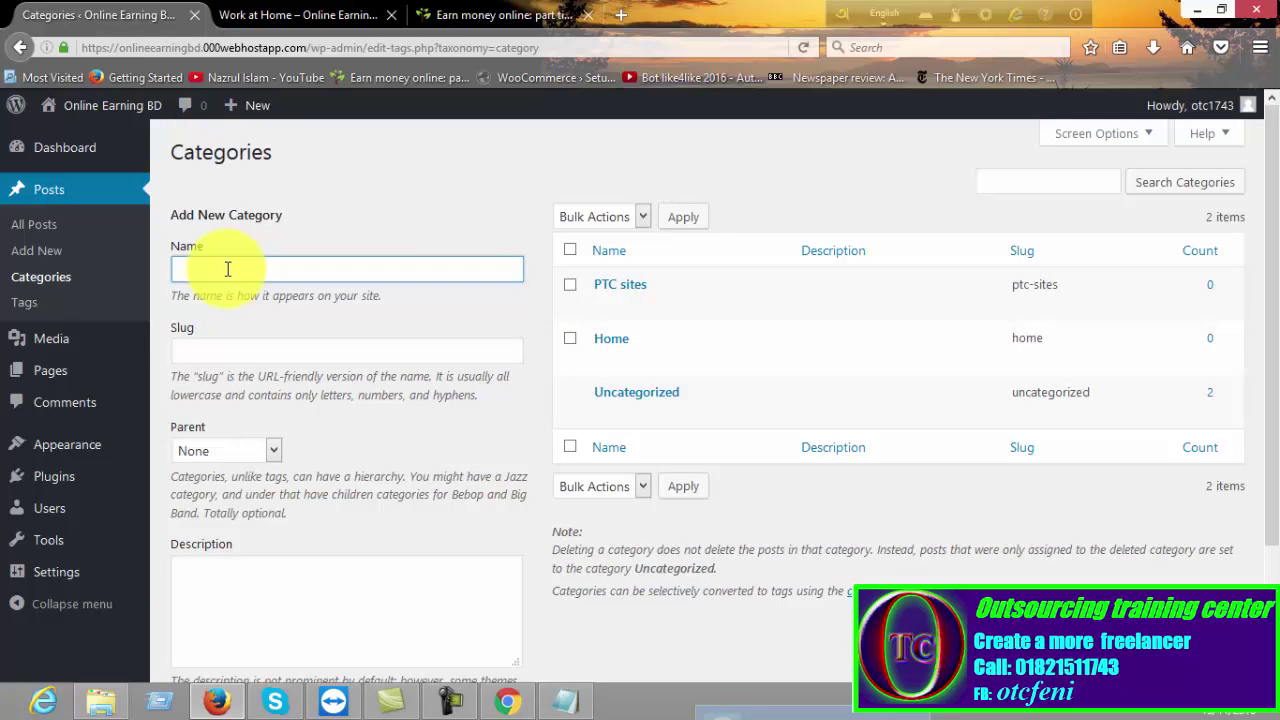
{"action": "key", "text": "ctrl+v"}
{"action": "left_click", "coordinate": [270, 446]}
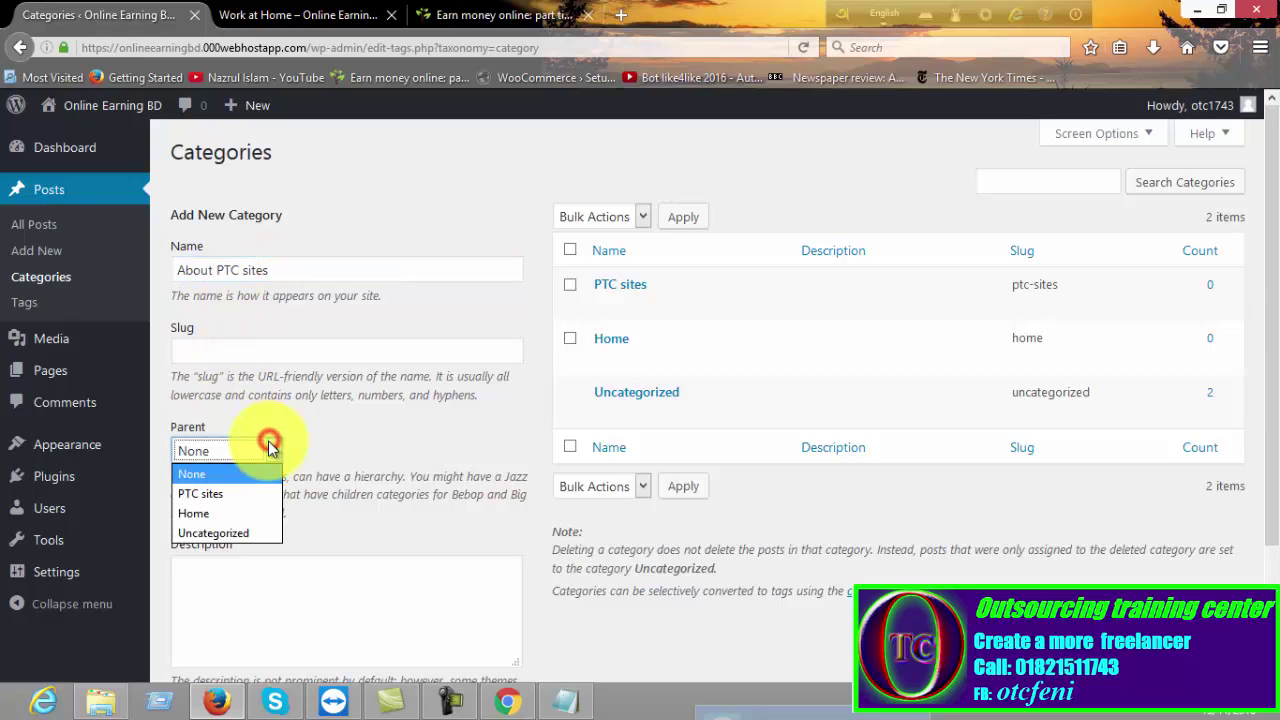
{"action": "left_click", "coordinate": [247, 497]}
{"action": "scroll", "coordinate": [250, 499], "scroll_direction": "down", "scroll_amount": 3}
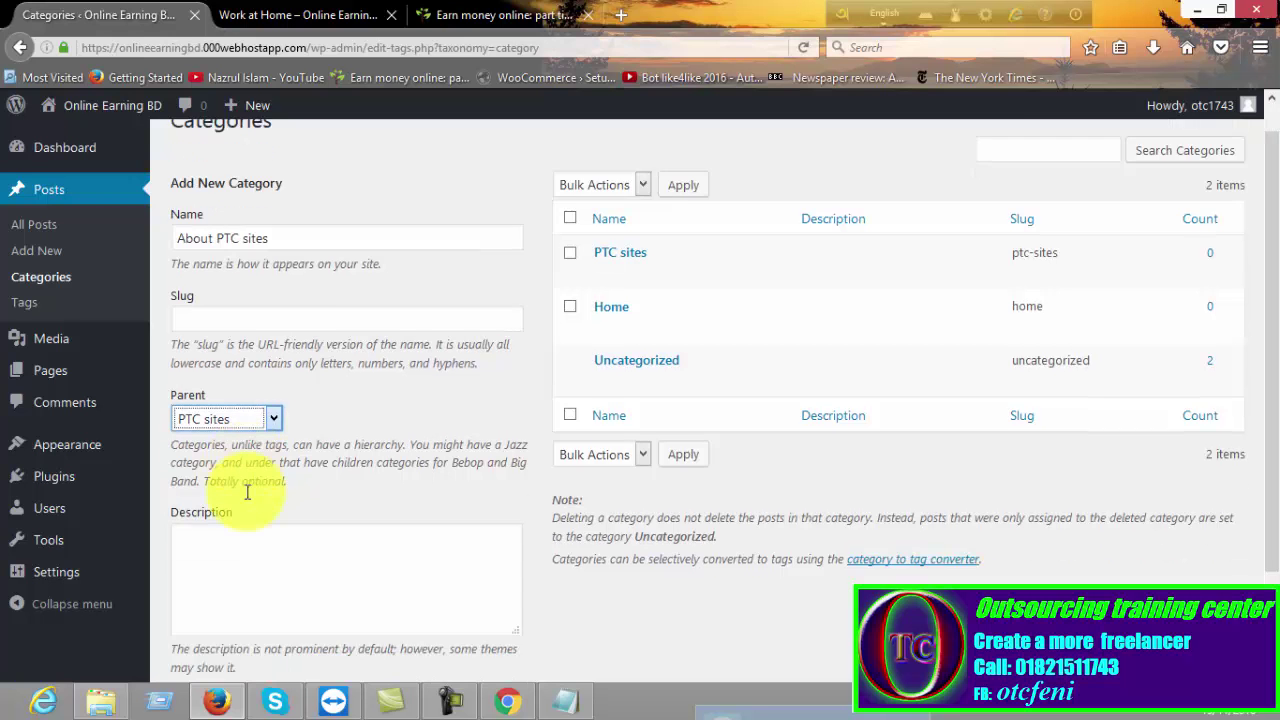
{"action": "left_click", "coordinate": [236, 588]}
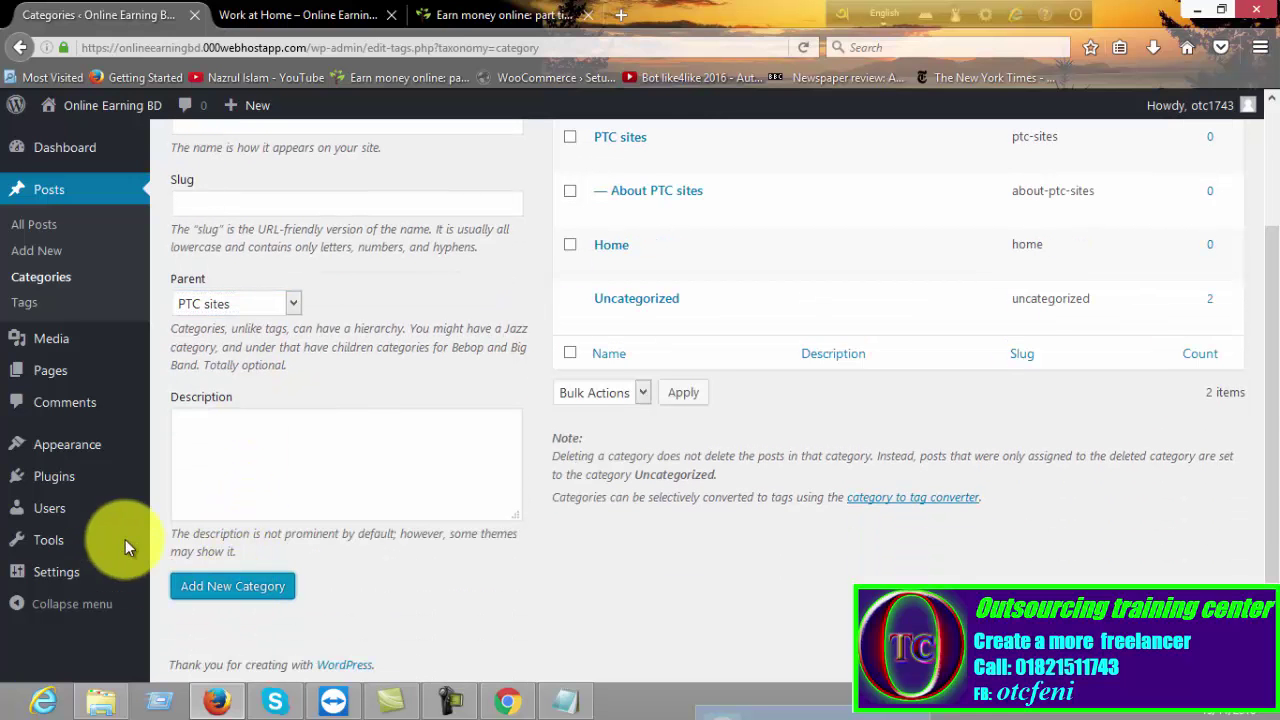
{"action": "scroll", "coordinate": [548, 422], "scroll_direction": "up", "scroll_amount": 3}
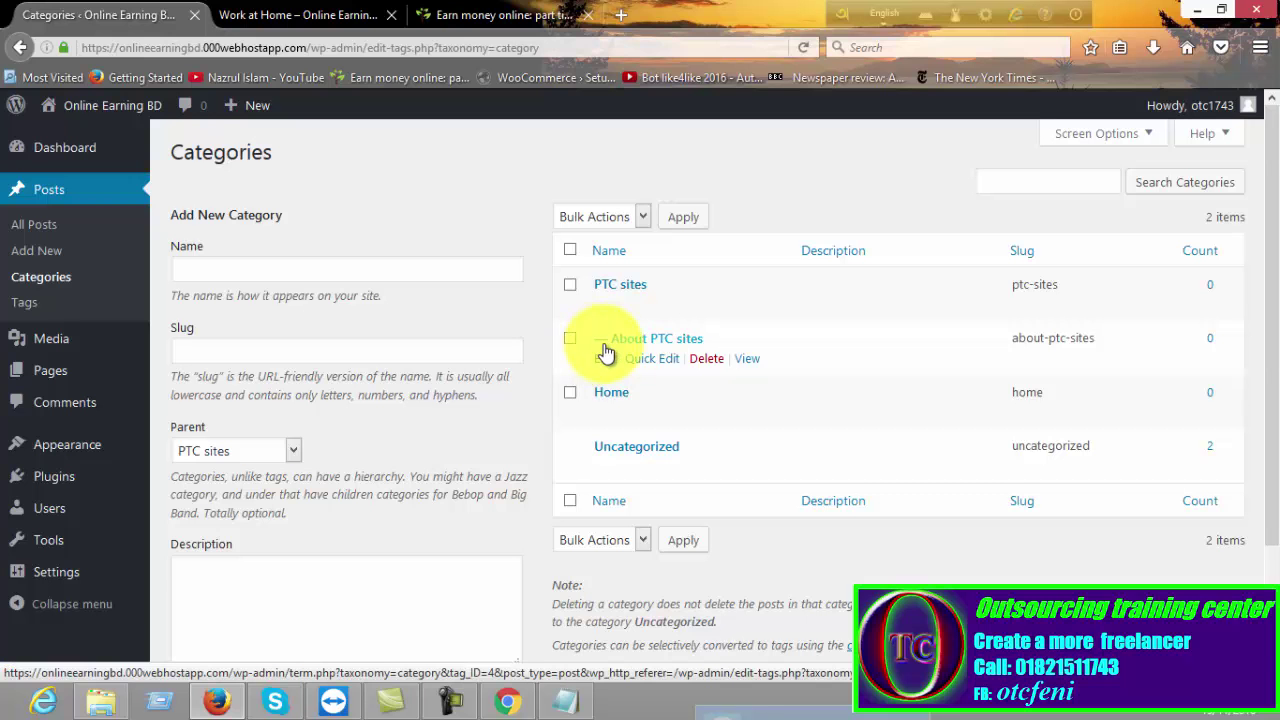
Look through the Tags, Media and Pages screens, then begin an empty new page
{"action": "left_click", "coordinate": [30, 308]}
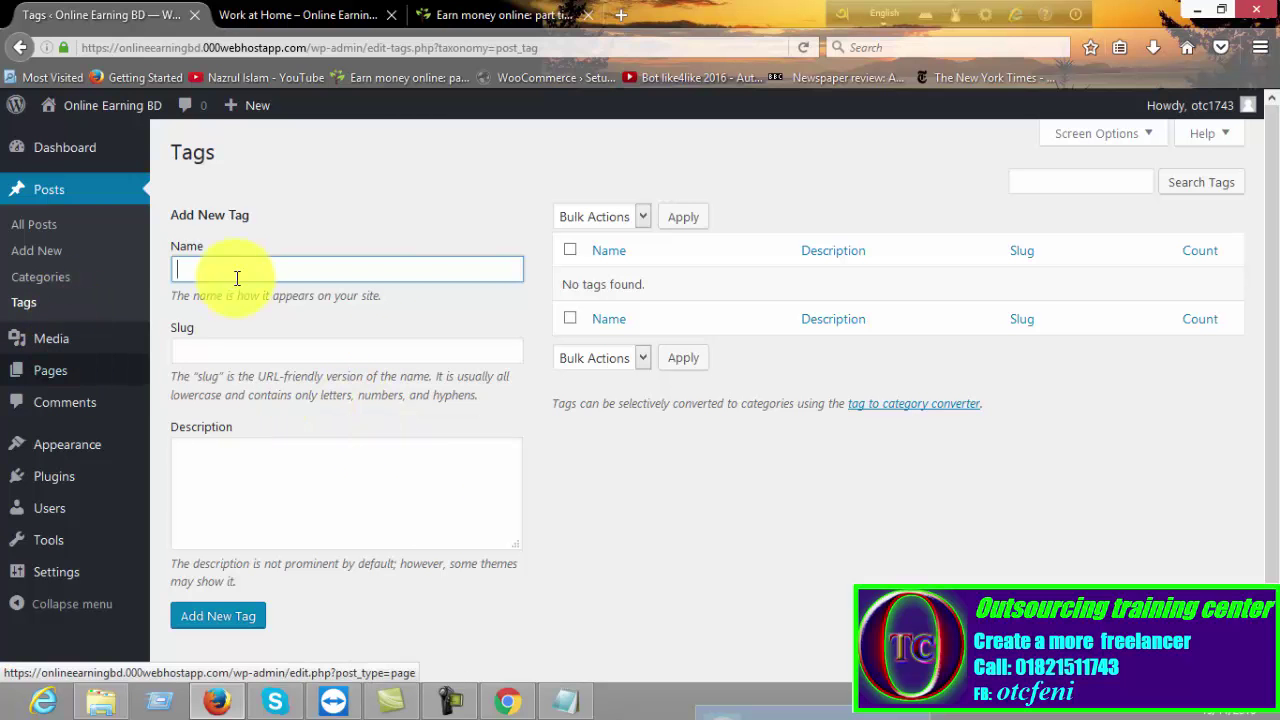
{"action": "left_click", "coordinate": [22, 302]}
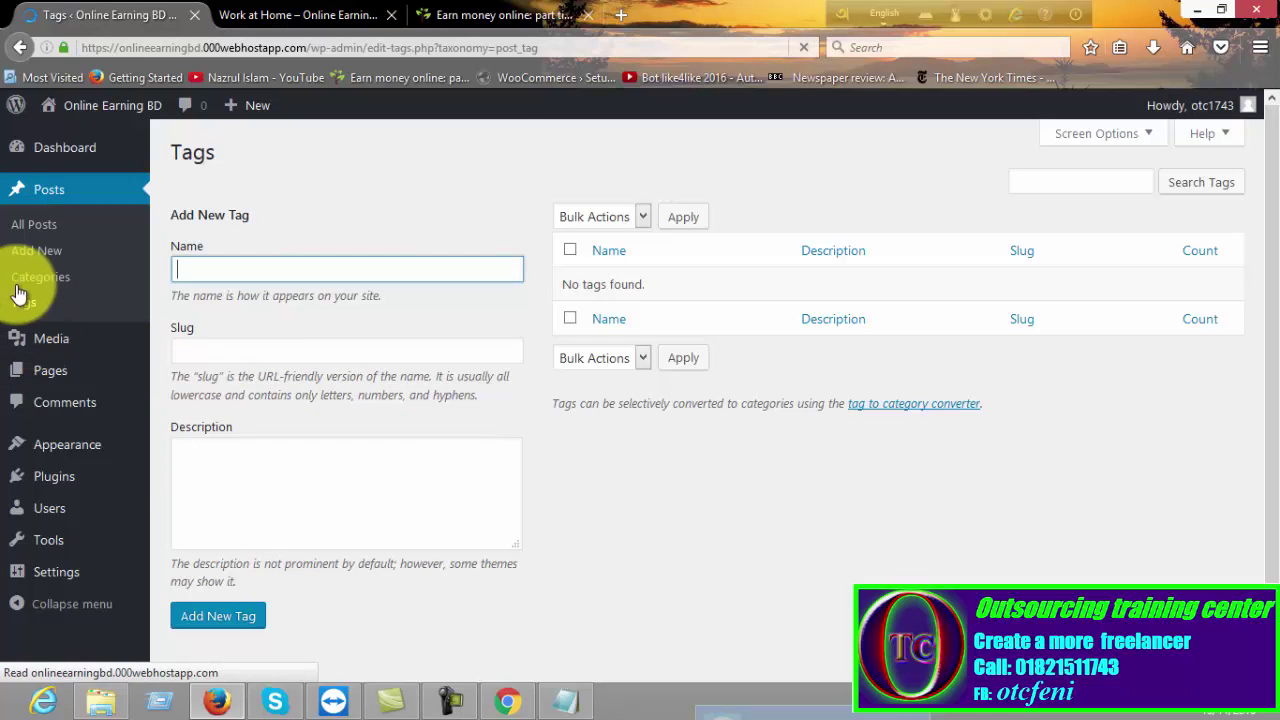
{"action": "left_click", "coordinate": [35, 344]}
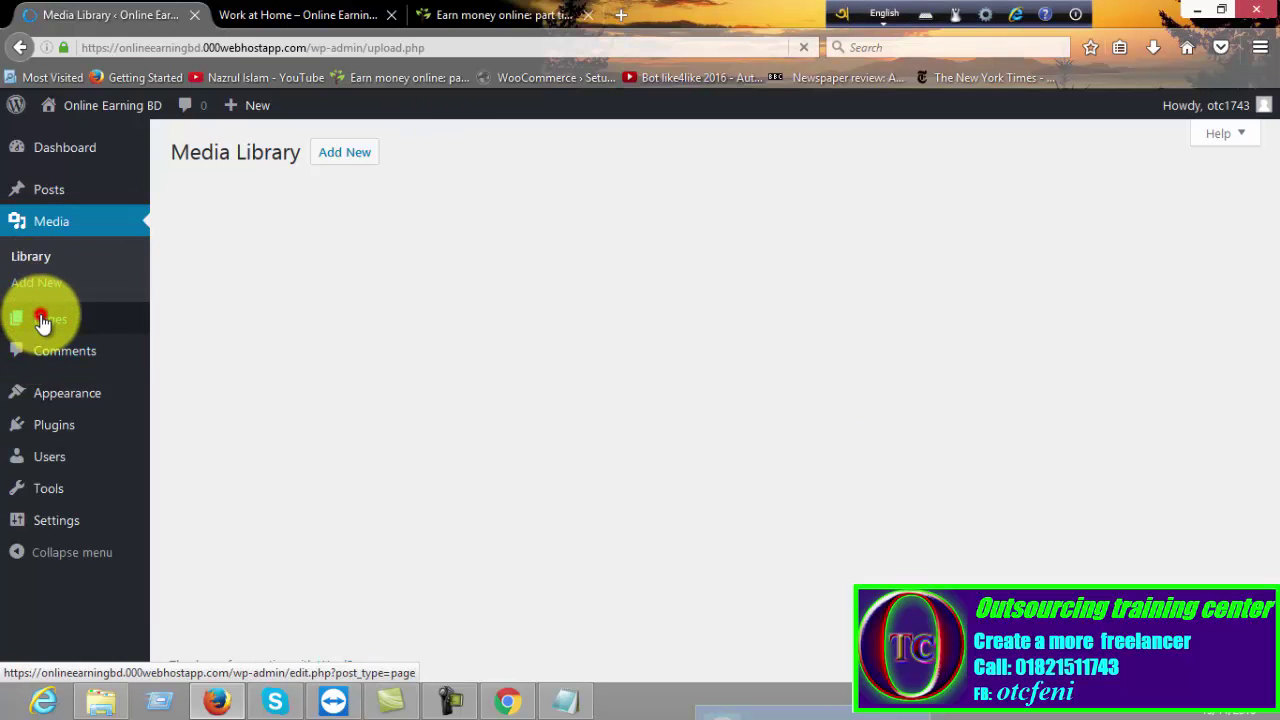
{"action": "left_click", "coordinate": [43, 322]}
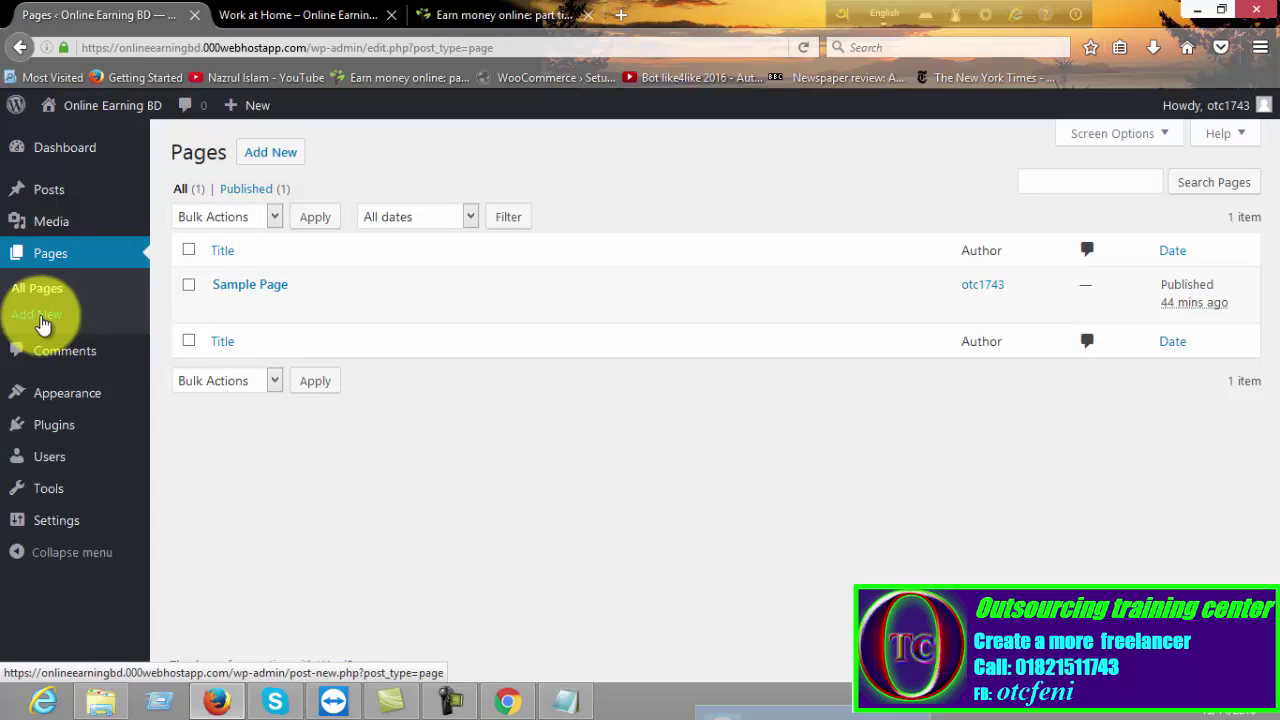
{"action": "left_click", "coordinate": [40, 318]}
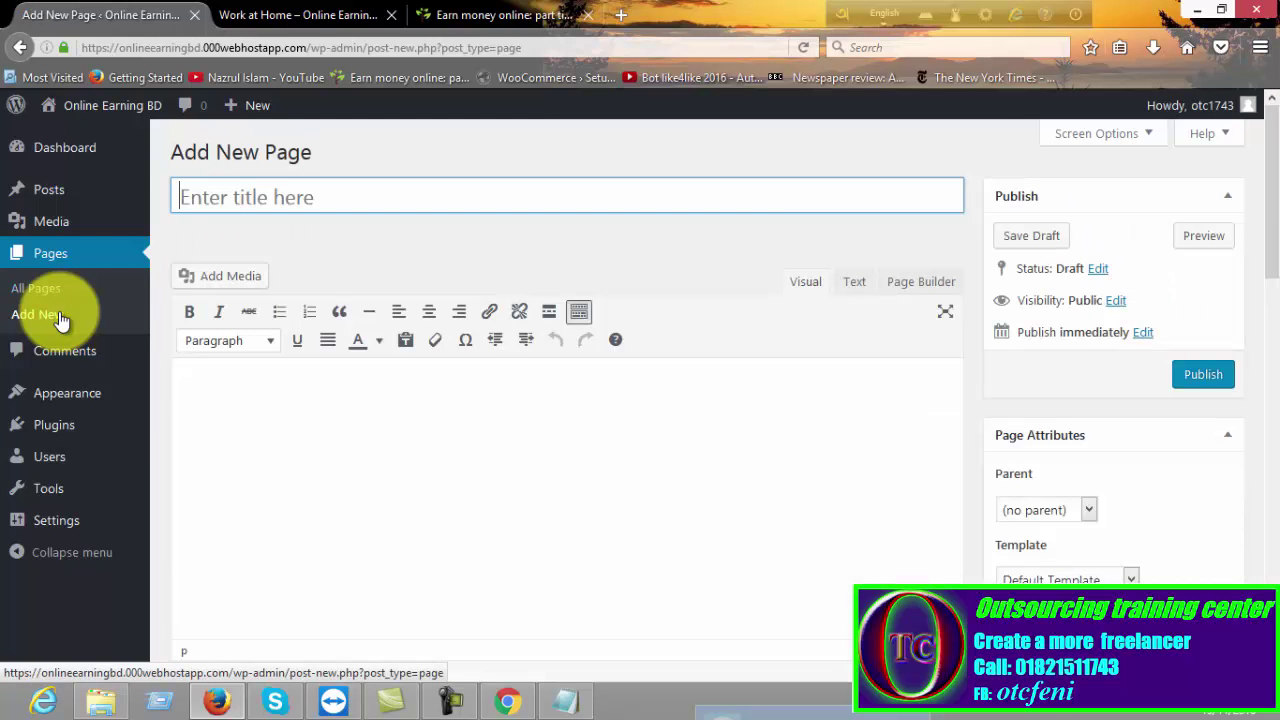
{"action": "right_click", "coordinate": [12, 289]}
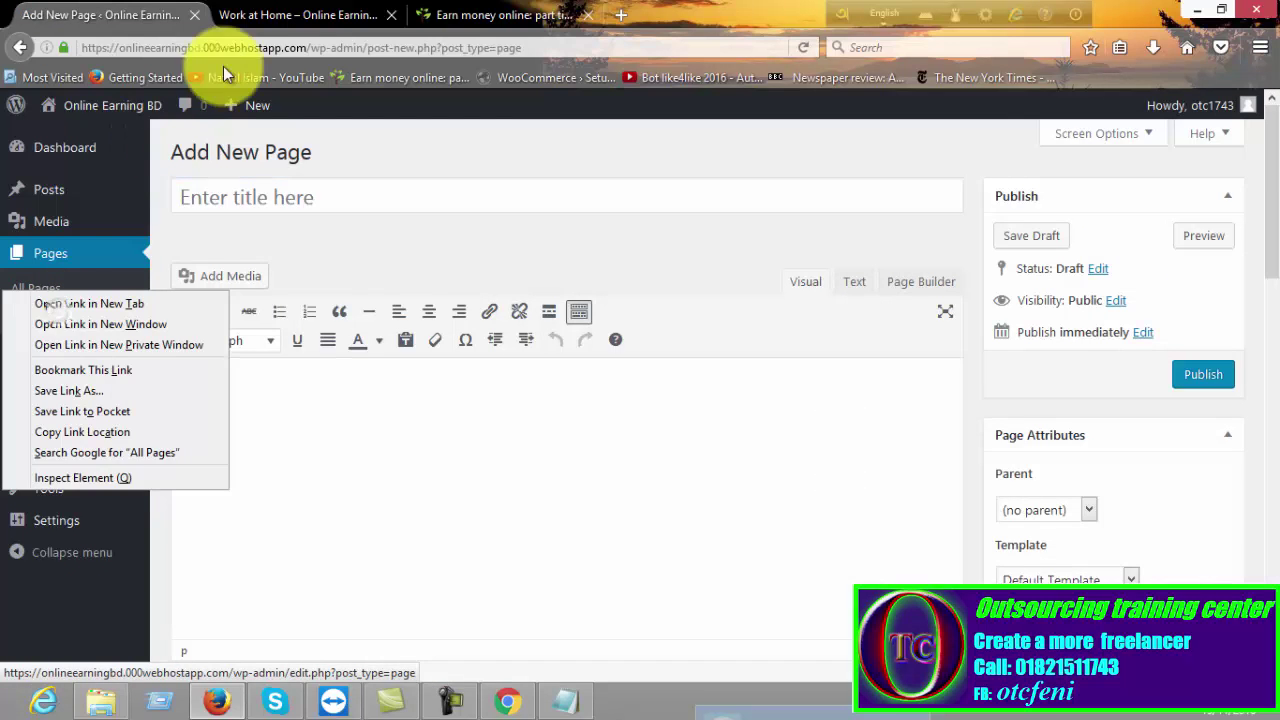
{"action": "left_click", "coordinate": [480, 15]}
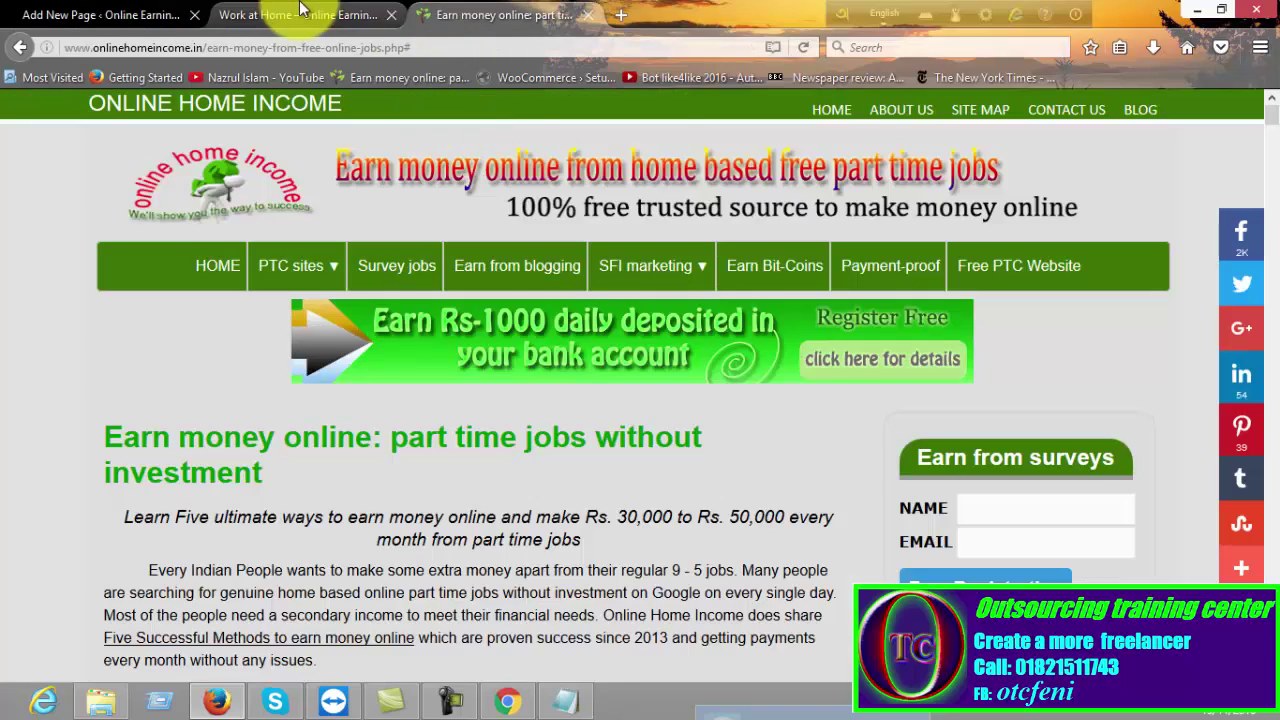
{"action": "scroll", "coordinate": [468, 451], "scroll_direction": "down", "scroll_amount": 2}
{"action": "scroll", "coordinate": [468, 447], "scroll_direction": "down", "scroll_amount": 6}
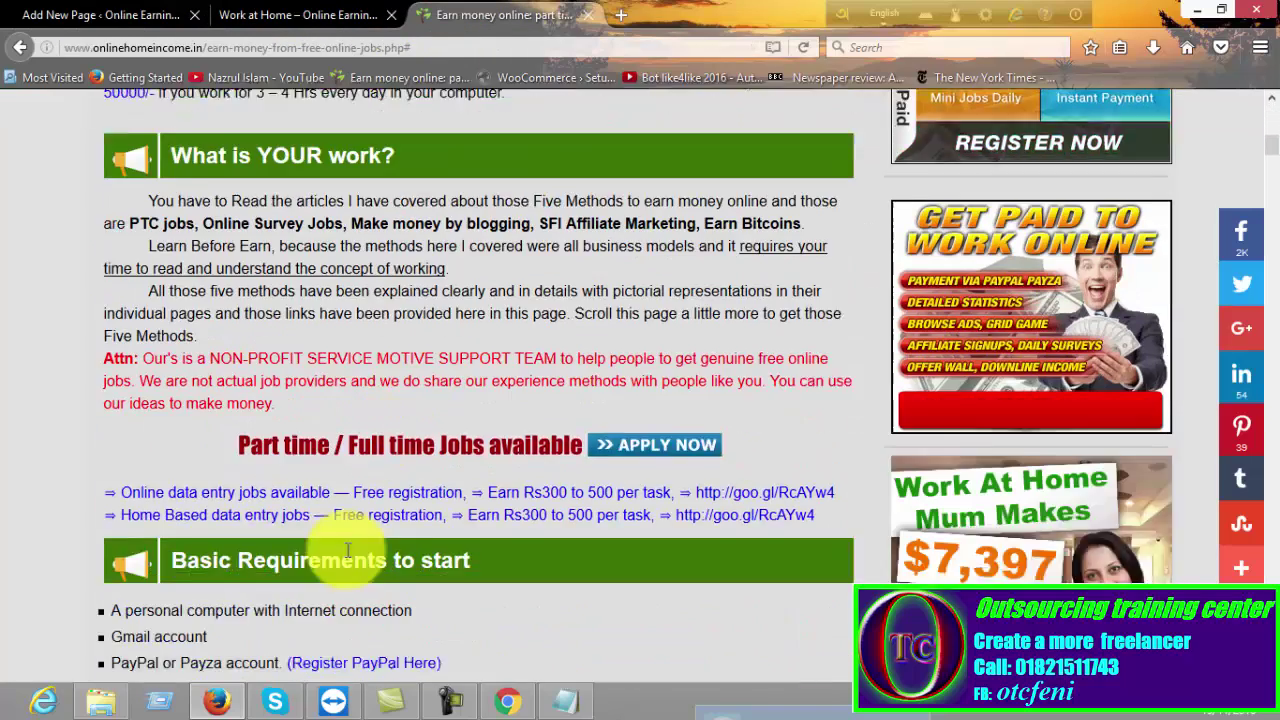
{"action": "scroll", "coordinate": [305, 478], "scroll_direction": "up", "scroll_amount": 2}
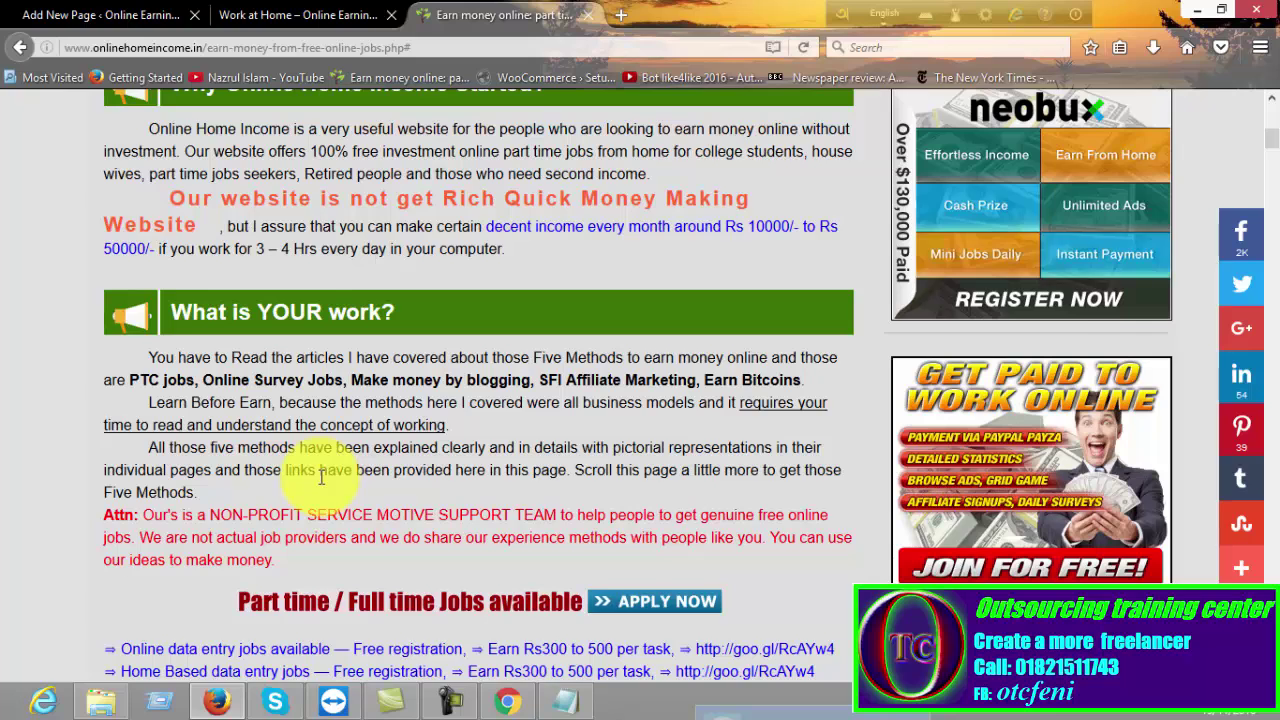
{"action": "scroll", "coordinate": [97, 553], "scroll_direction": "up", "scroll_amount": 3}
{"action": "scroll", "coordinate": [97, 545], "scroll_direction": "up", "scroll_amount": 3}
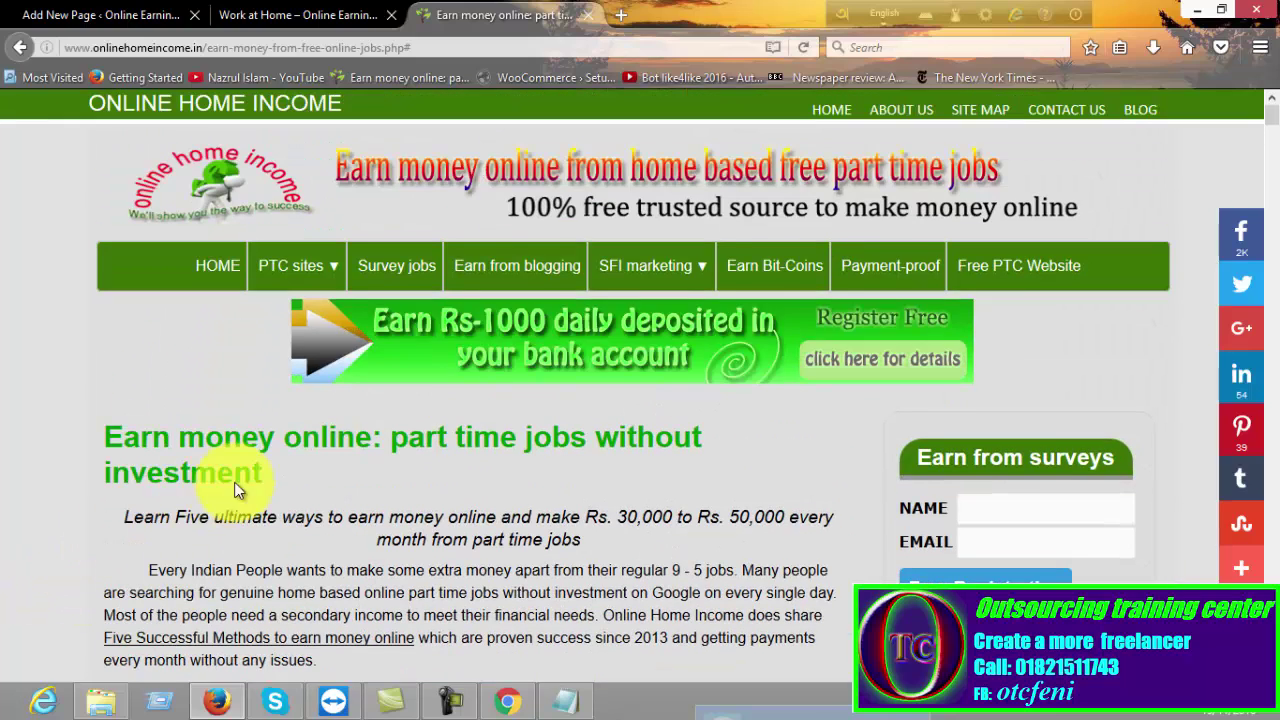
{"action": "mouse_move", "coordinate": [658, 251]}
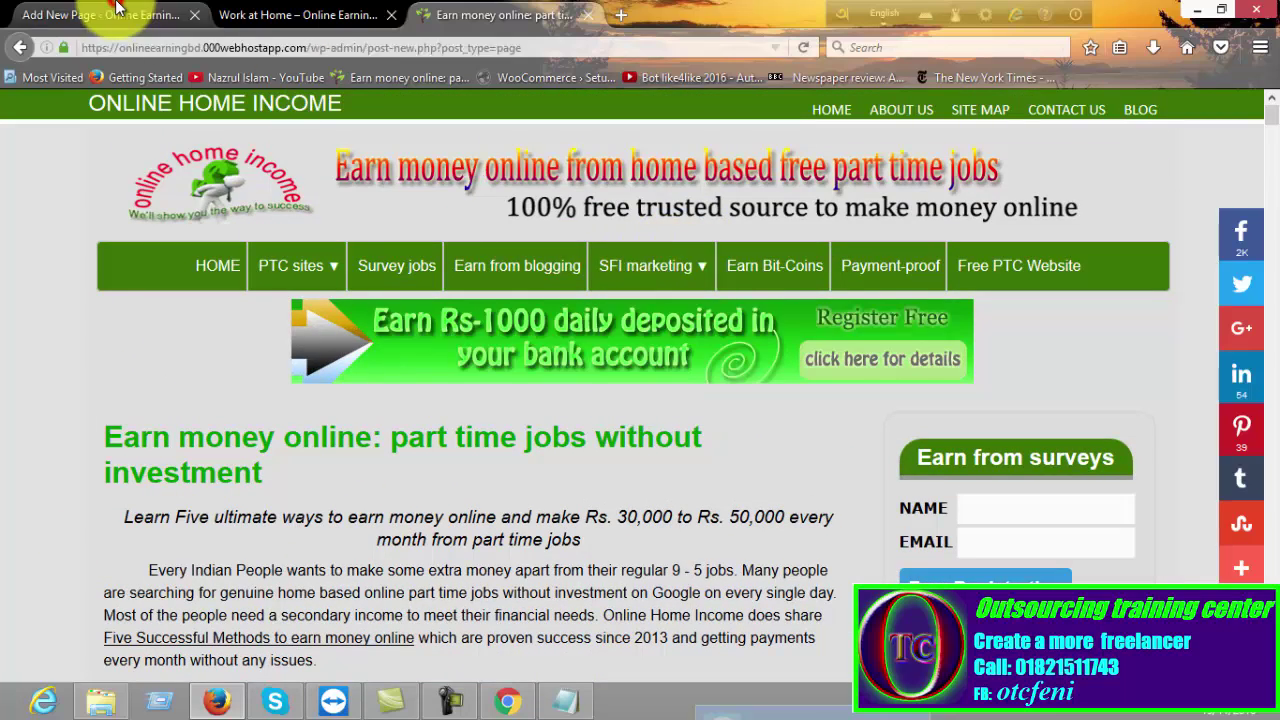
{"action": "left_click", "coordinate": [98, 14]}
{"action": "scroll", "coordinate": [1012, 510], "scroll_direction": "down", "scroll_amount": 15}
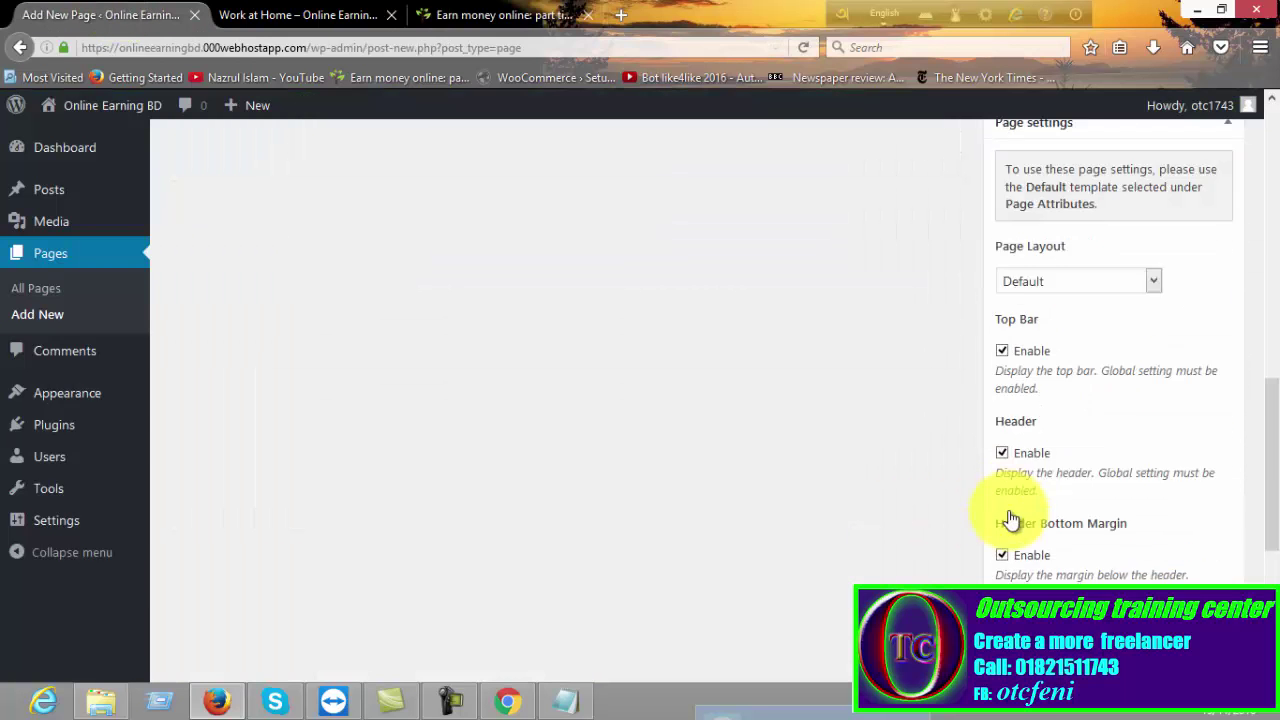
{"action": "left_click", "coordinate": [1027, 575]}
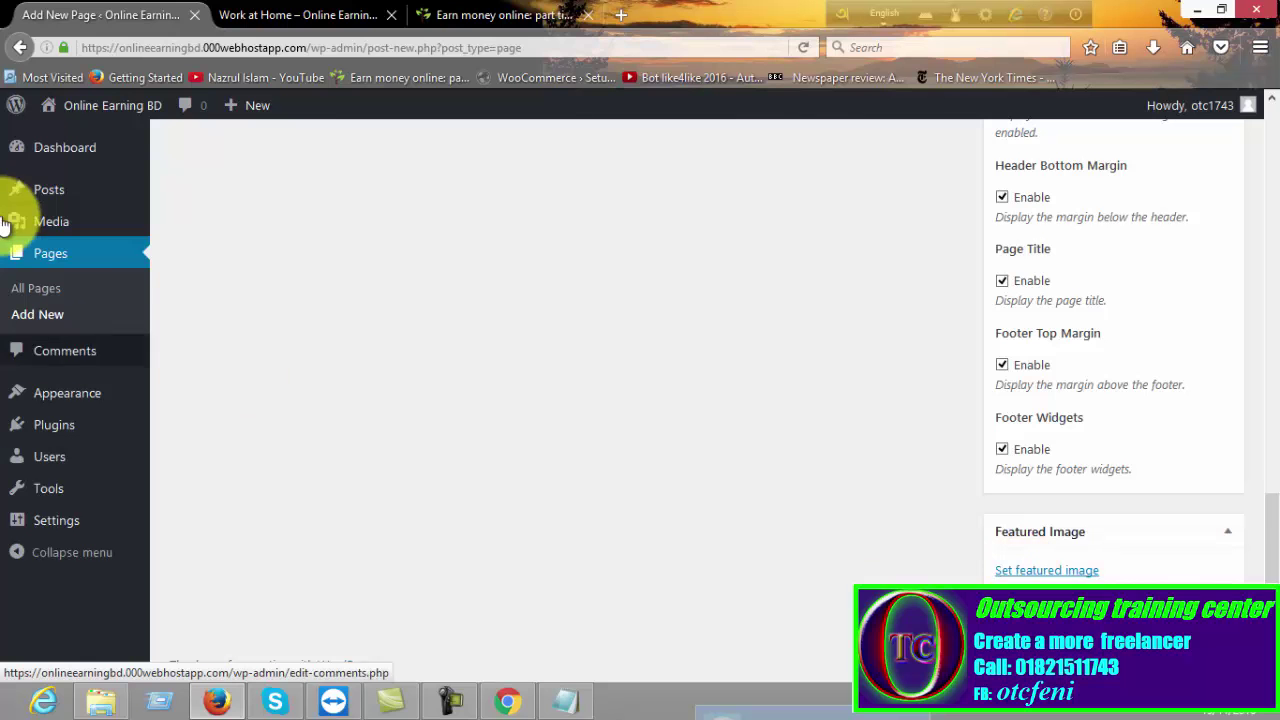
{"action": "scroll", "coordinate": [921, 419], "scroll_direction": "up", "scroll_amount": 3}
{"action": "scroll", "coordinate": [921, 419], "scroll_direction": "up", "scroll_amount": 5}
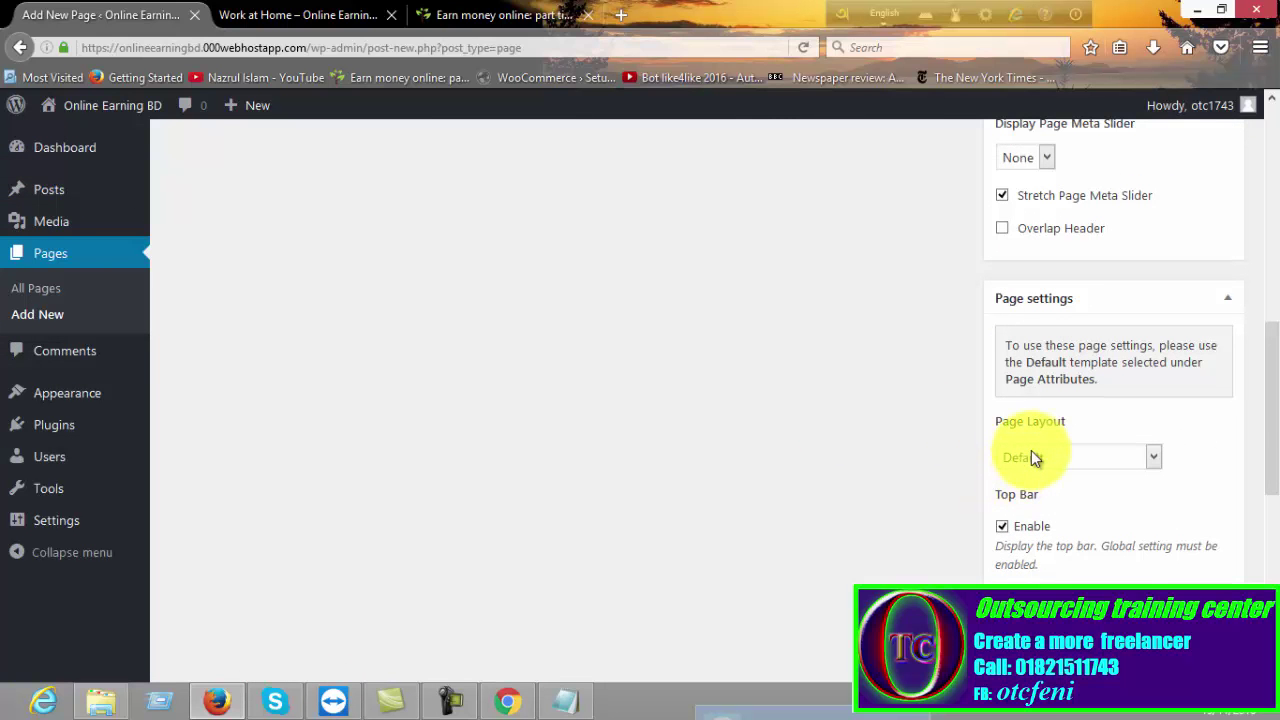
{"action": "scroll", "coordinate": [1031, 450], "scroll_direction": "up", "scroll_amount": 3}
{"action": "scroll", "coordinate": [1026, 374], "scroll_direction": "up", "scroll_amount": 3}
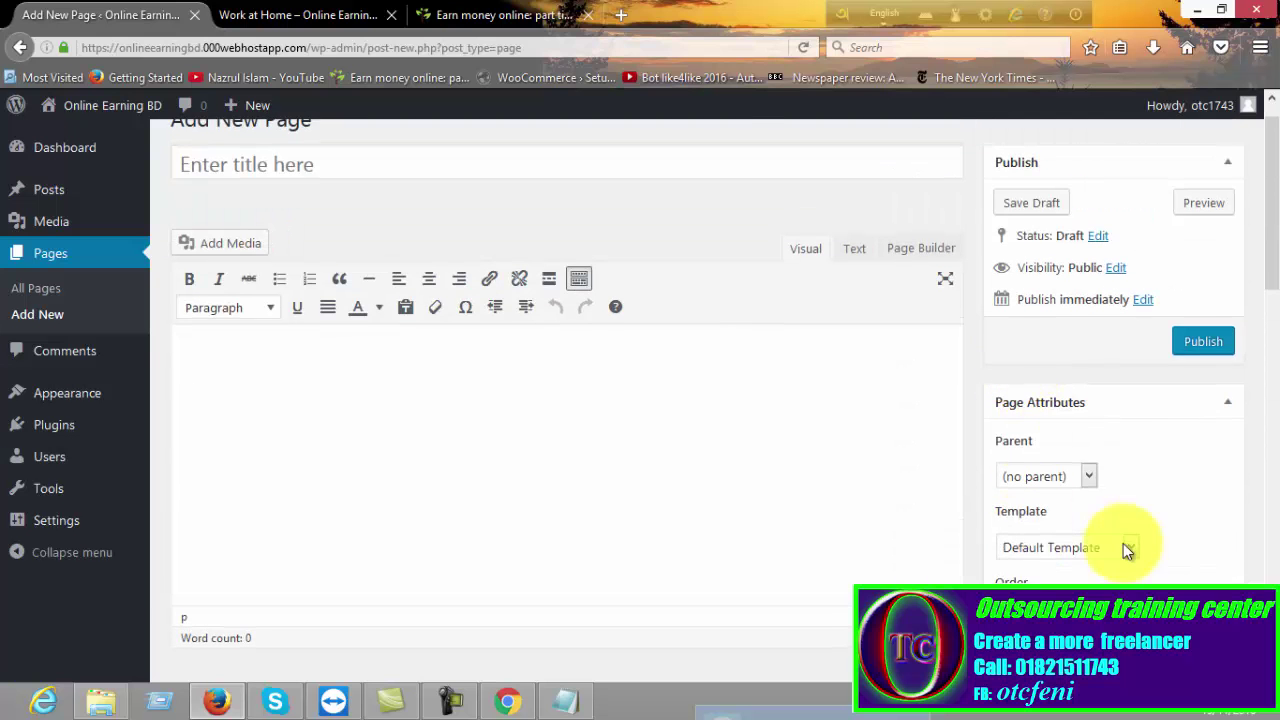
{"action": "scroll", "coordinate": [1045, 490], "scroll_direction": "down", "scroll_amount": 2}
{"action": "scroll", "coordinate": [1045, 490], "scroll_direction": "up", "scroll_amount": 3}
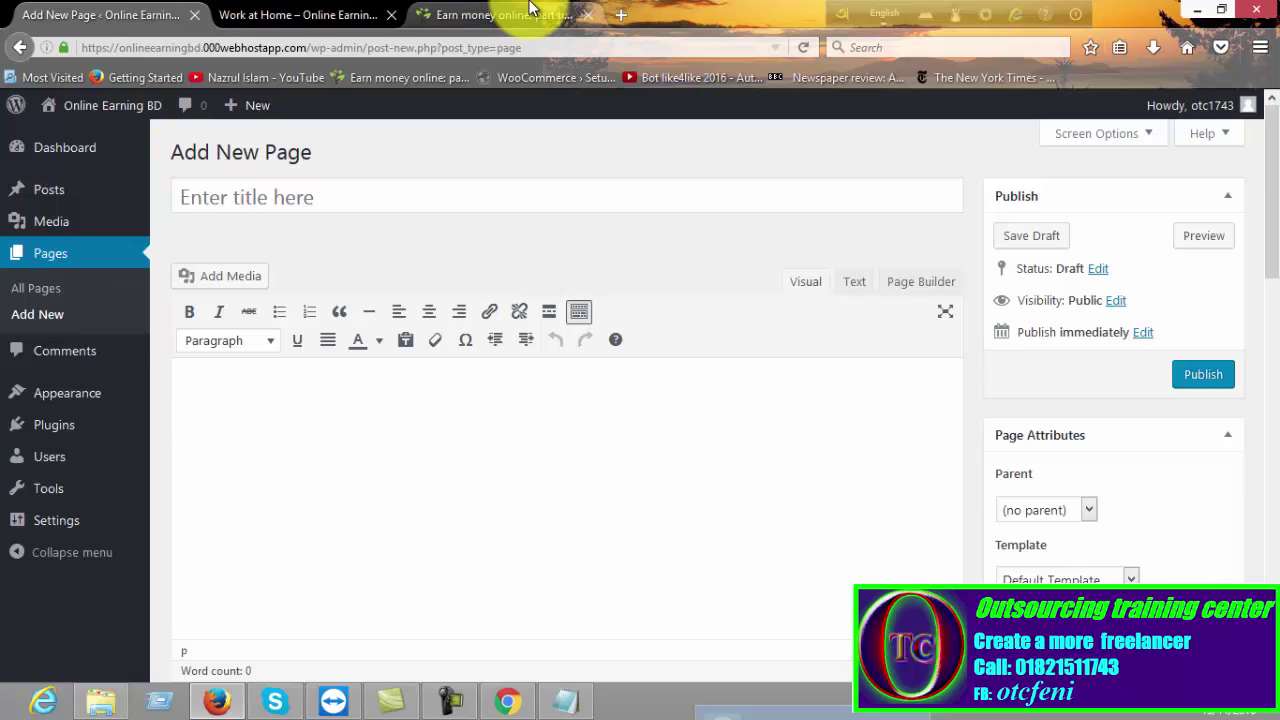
Check the CONTACT US item in the reference site's menu
{"action": "left_click", "coordinate": [500, 15]}
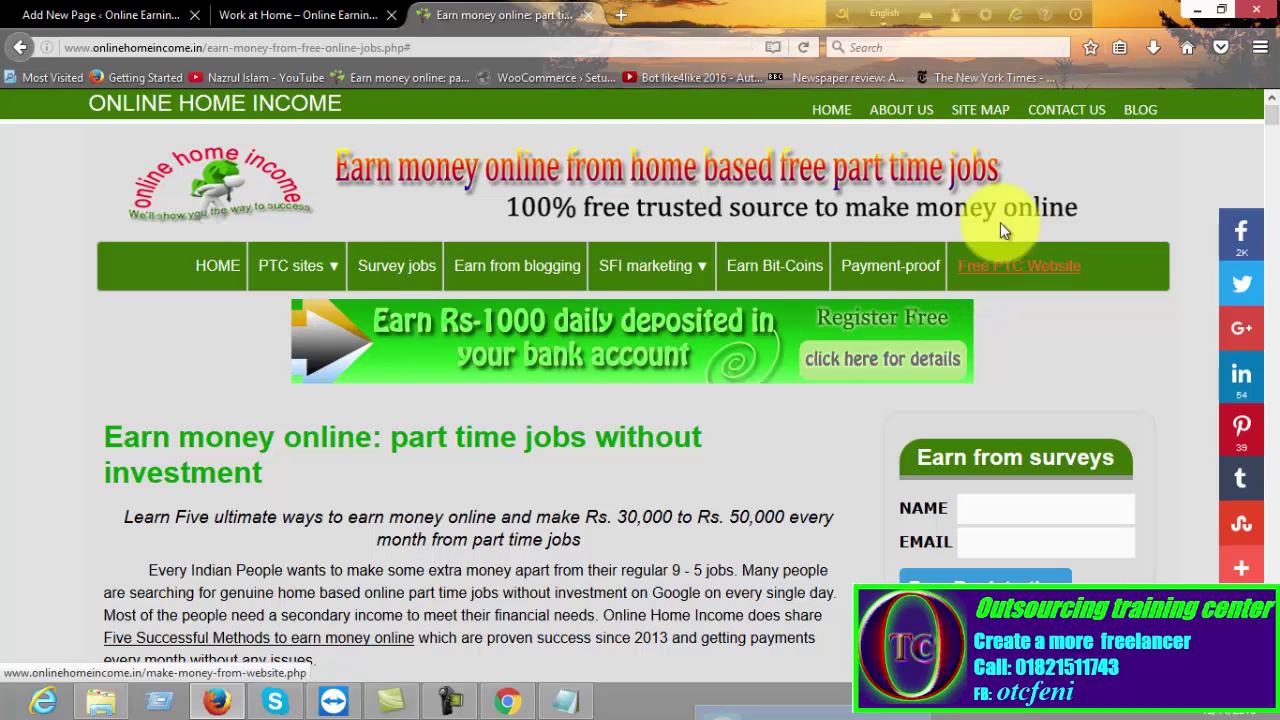
{"action": "left_click", "coordinate": [1104, 112]}
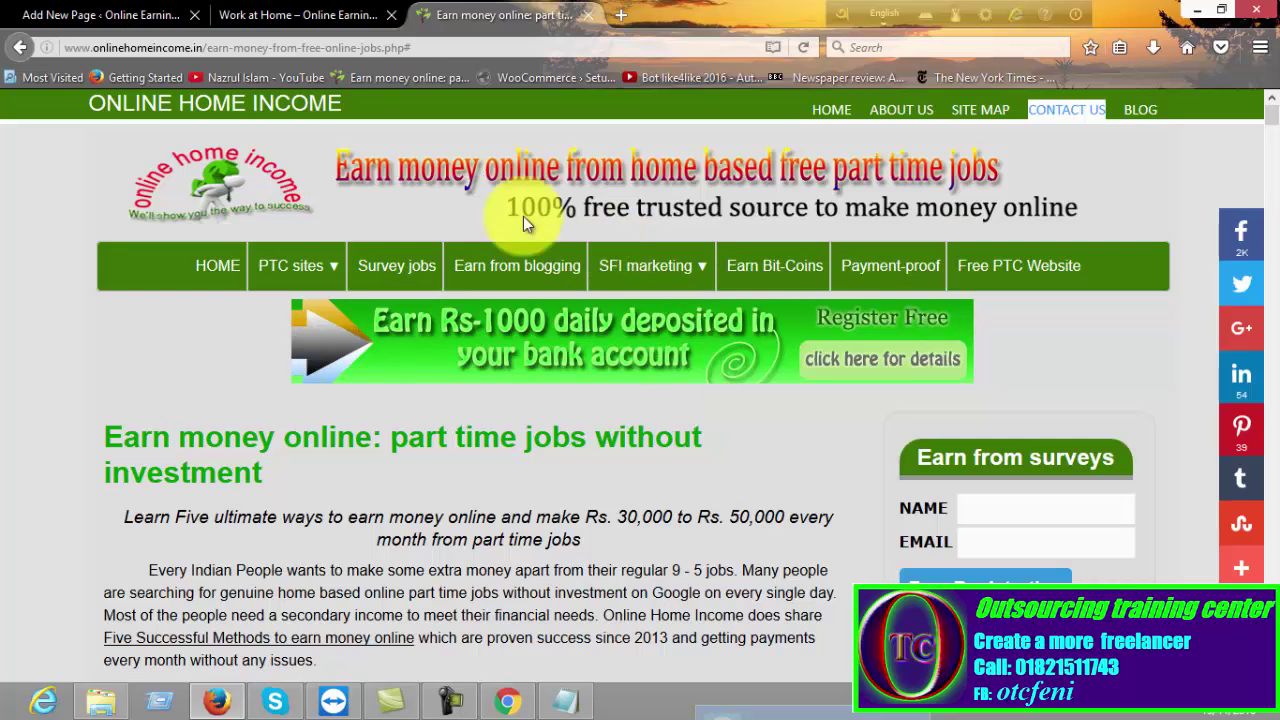
{"action": "left_click", "coordinate": [130, 15]}
Title the new page 'CONTACT US' and publish it
{"action": "left_click", "coordinate": [255, 196]}
{"action": "type", "text": "CONTACT US"}
{"action": "scroll", "coordinate": [1235, 278], "scroll_direction": "down", "scroll_amount": 5}
{"action": "scroll", "coordinate": [1247, 278], "scroll_direction": "up", "scroll_amount": 5}
{"action": "left_click", "coordinate": [1206, 377]}
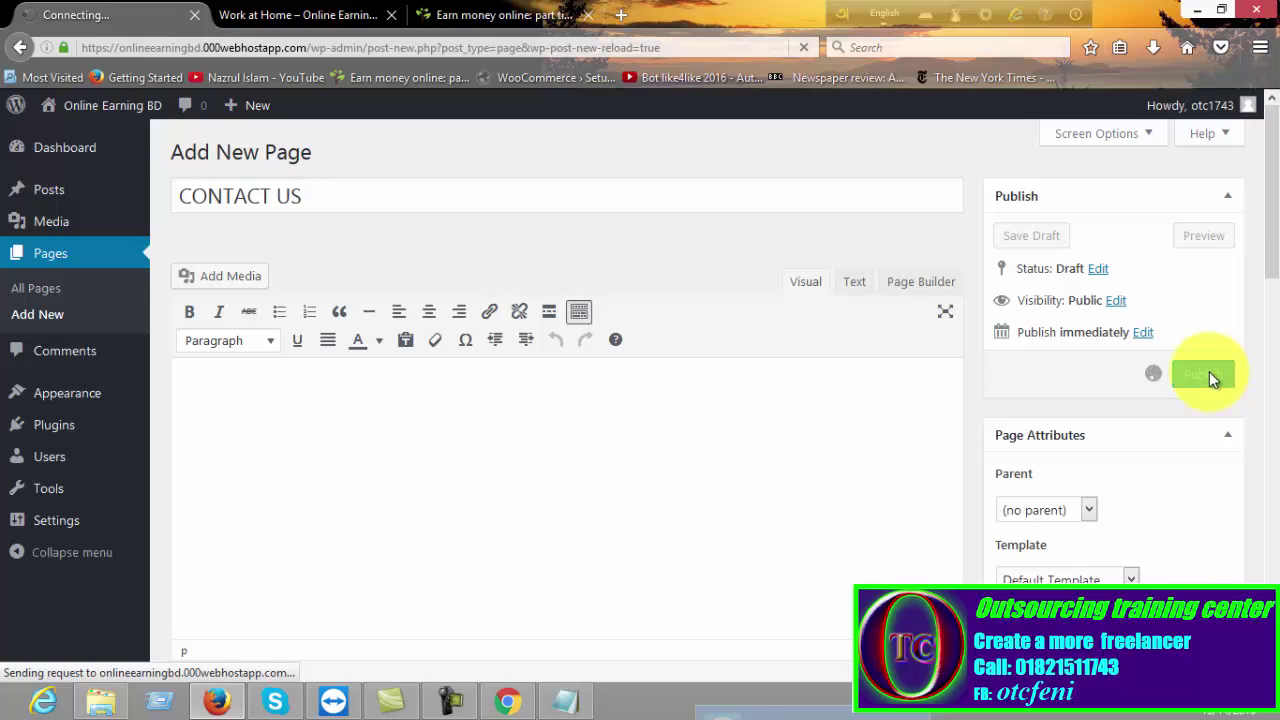
{"action": "left_click", "coordinate": [56, 362]}
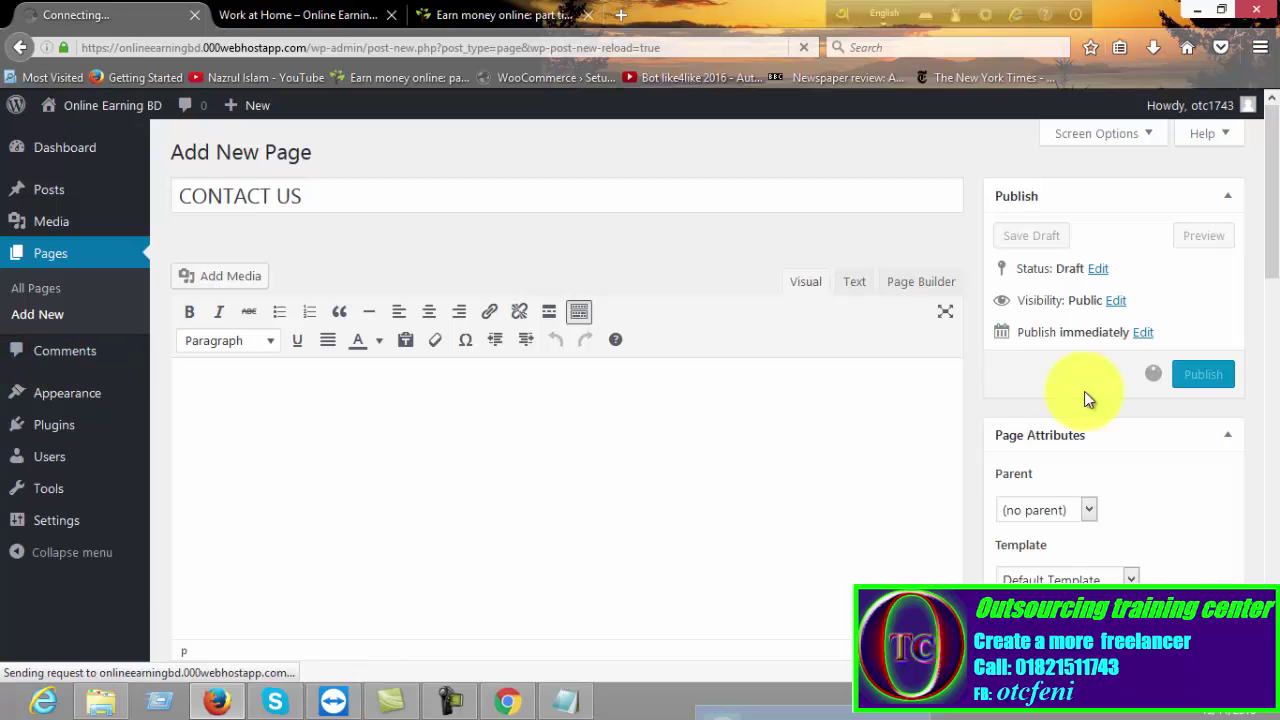
{"action": "scroll", "coordinate": [1084, 390], "scroll_direction": "down", "scroll_amount": 3}
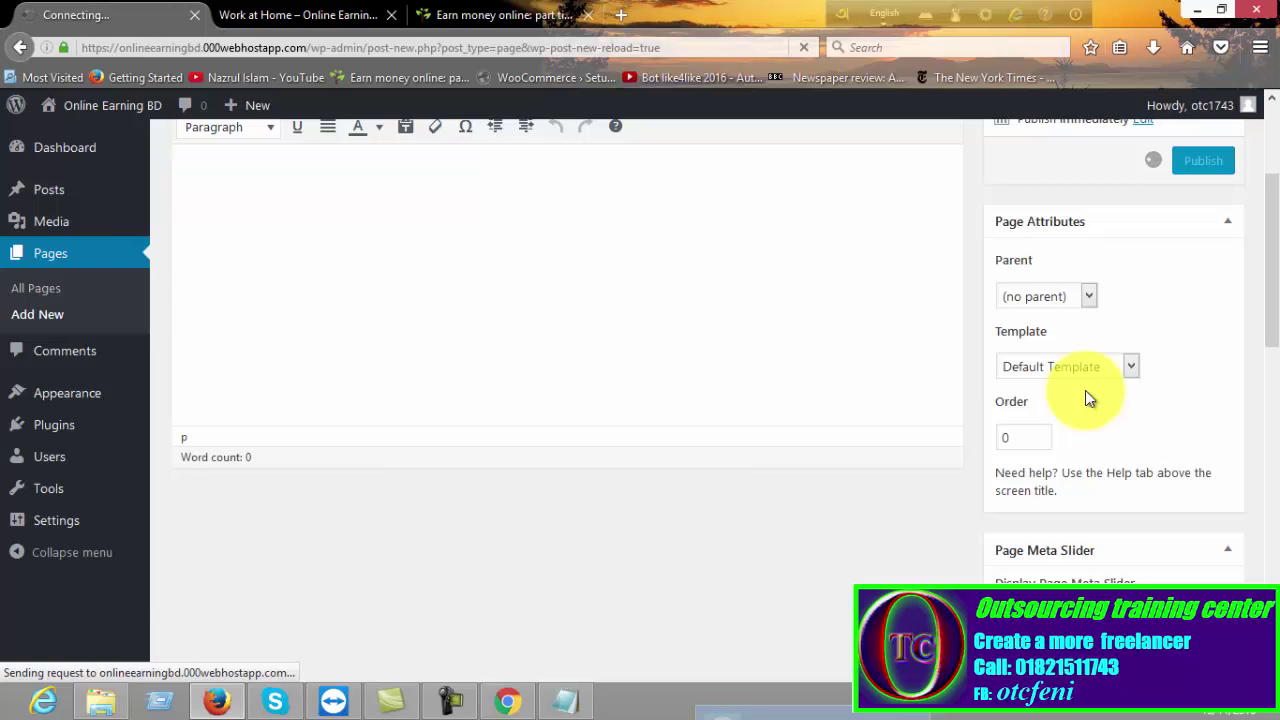
Reload past the database connection error and log back in to the admin Posts list
{"action": "left_click", "coordinate": [290, 14]}
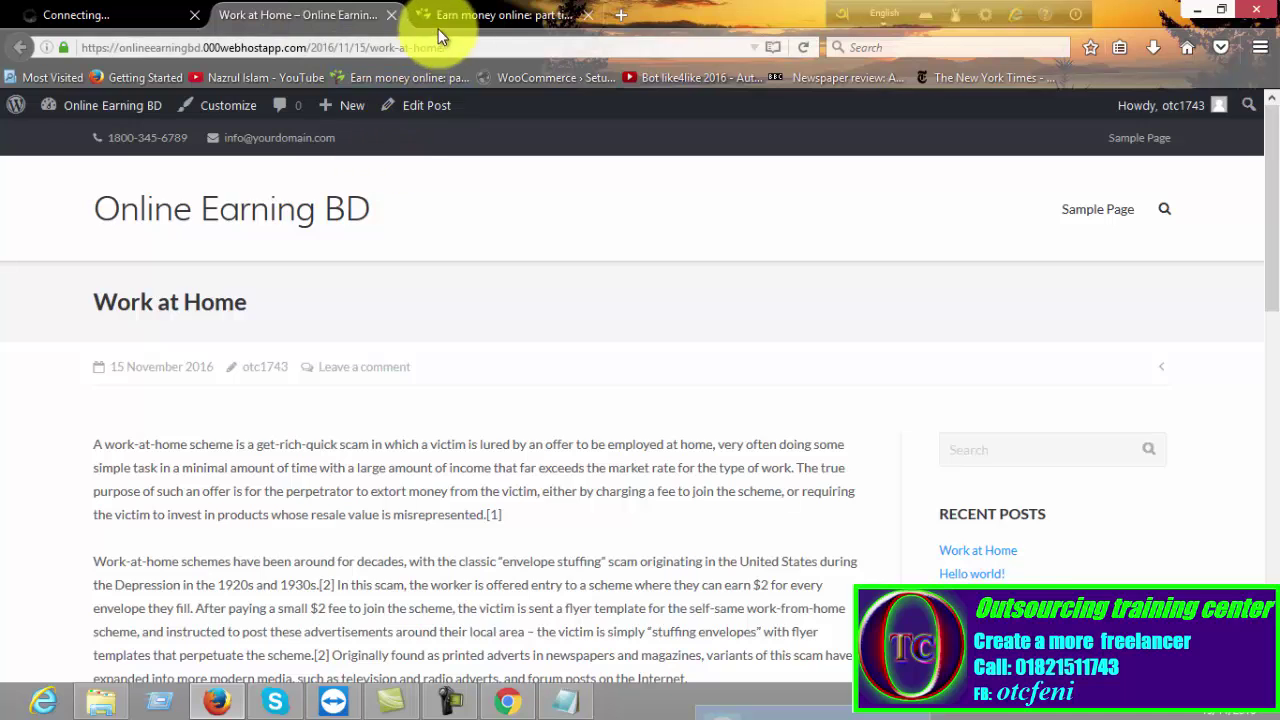
{"action": "left_click", "coordinate": [440, 16]}
{"action": "scroll", "coordinate": [566, 270], "scroll_direction": "down", "scroll_amount": 2}
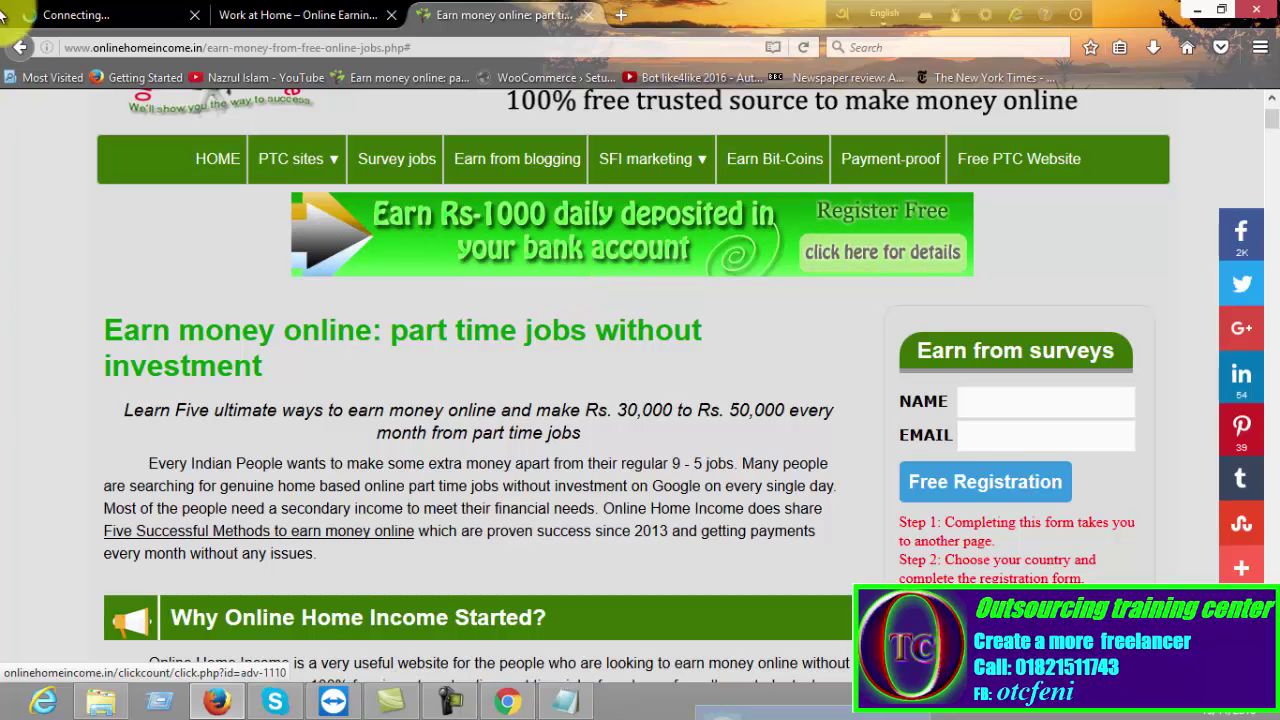
{"action": "left_click", "coordinate": [55, 12]}
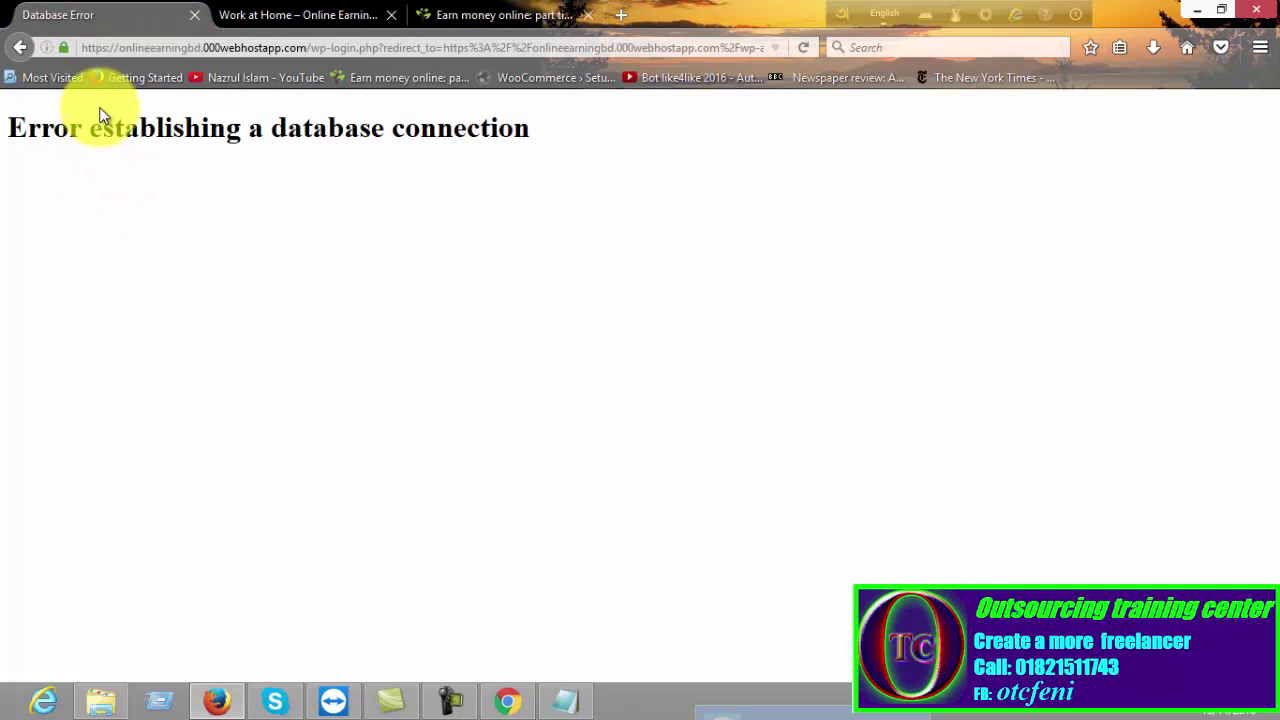
{"action": "left_click", "coordinate": [796, 48]}
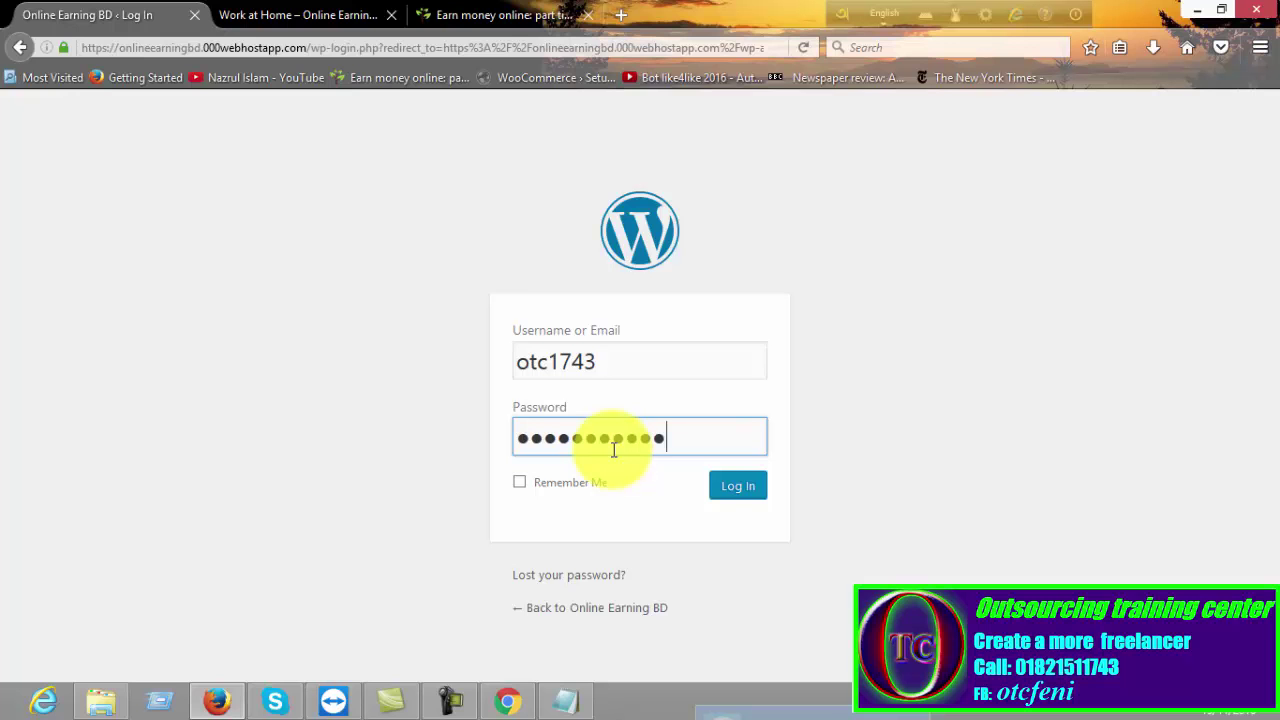
{"action": "key", "text": "Return"}
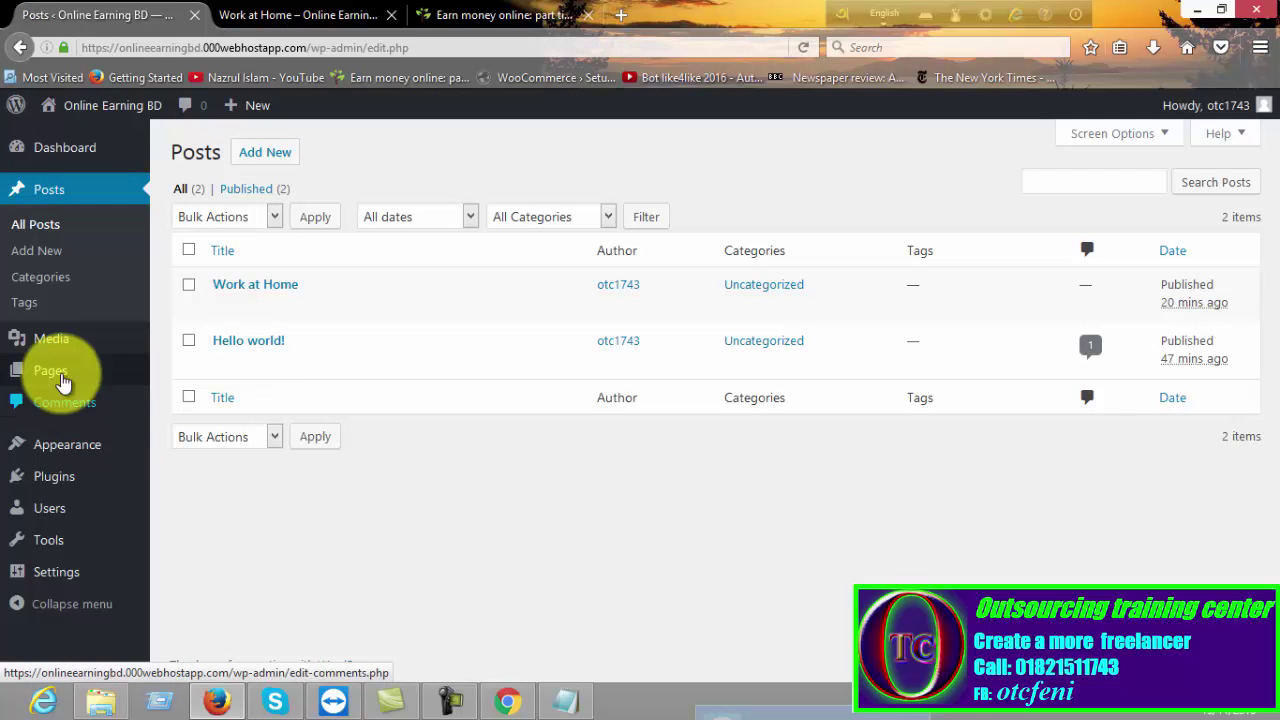
Reach the Comments screen past the database error, listing the sample comment on 'Hello world!'
{"action": "left_click", "coordinate": [47, 420]}
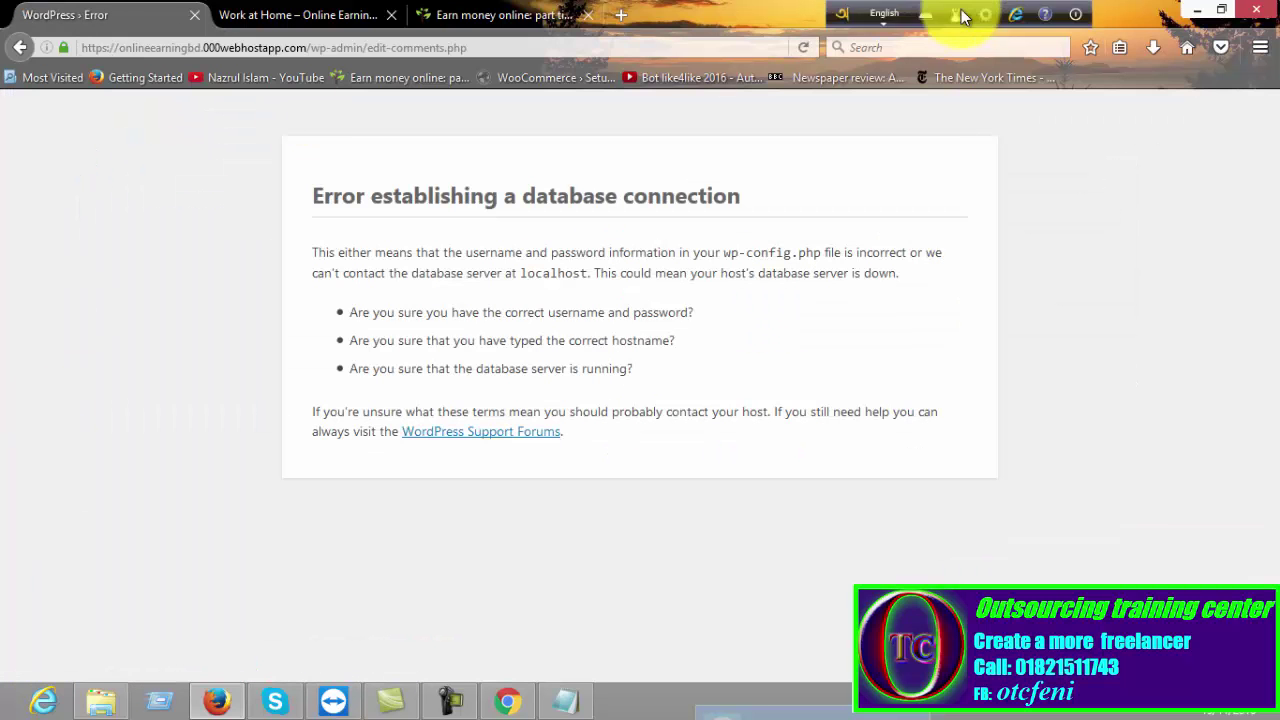
{"action": "left_click", "coordinate": [810, 50]}
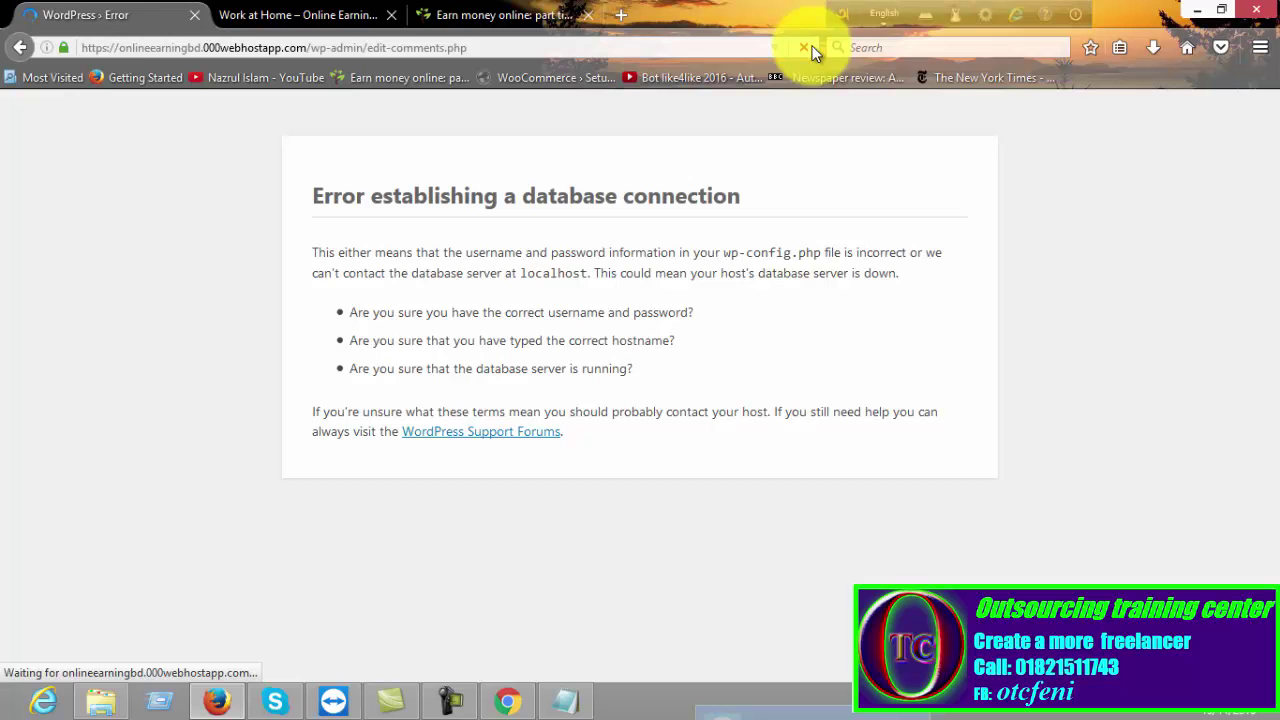
{"action": "left_click", "coordinate": [810, 48]}
{"action": "left_click", "coordinate": [30, 45]}
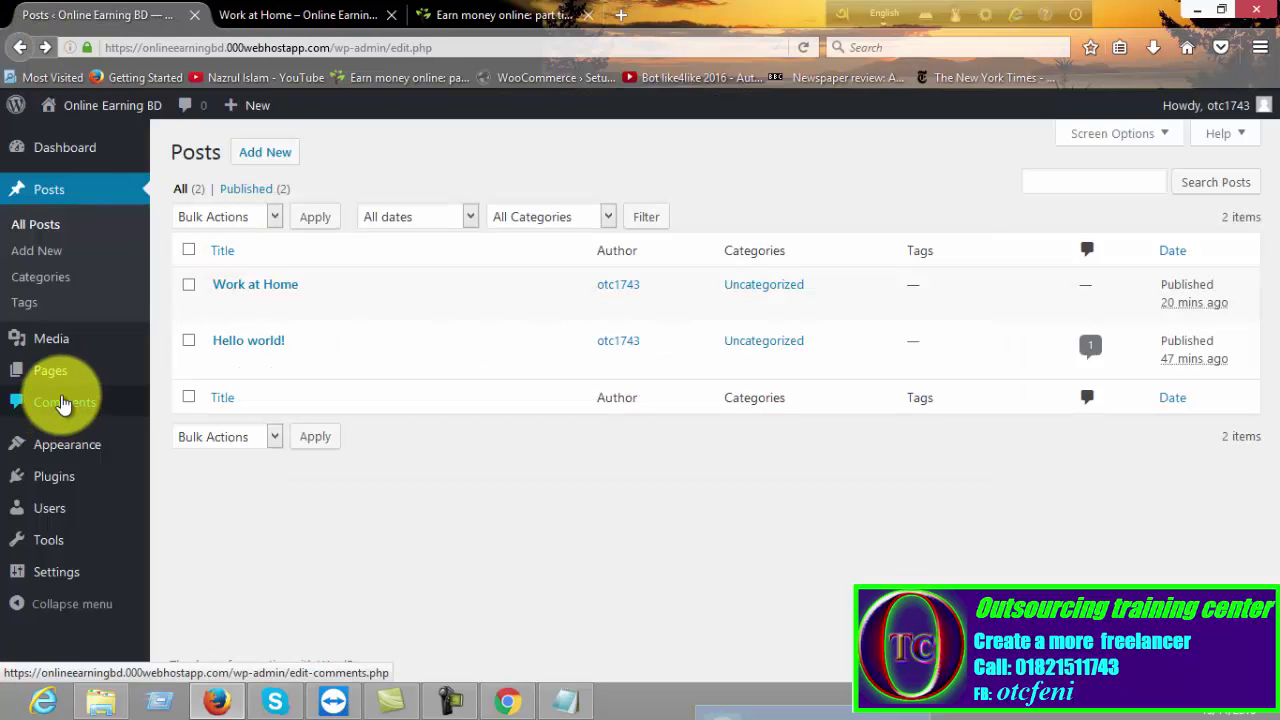
{"action": "left_click", "coordinate": [62, 402]}
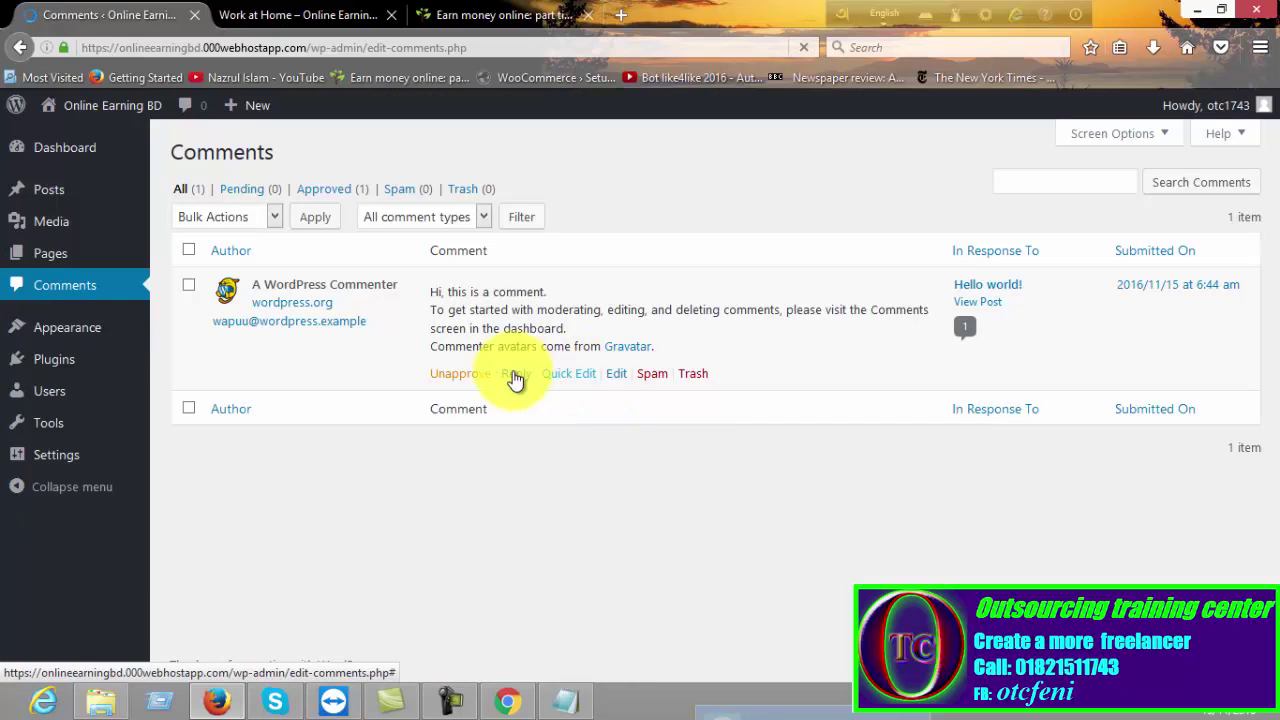
Unapprove the sample WordPress Commenter comment, then view the installed themes under Appearance > Themes
{"action": "left_click", "coordinate": [467, 374]}
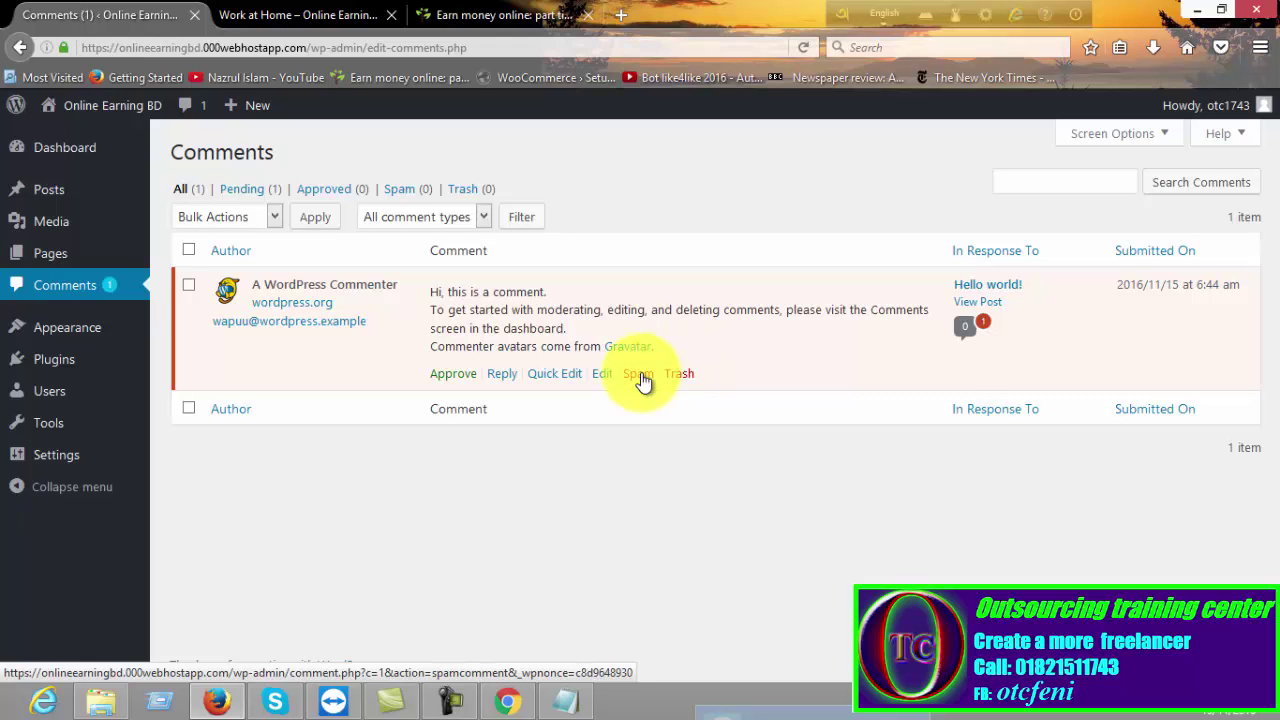
{"action": "right_click", "coordinate": [549, 389]}
{"action": "left_click", "coordinate": [472, 462]}
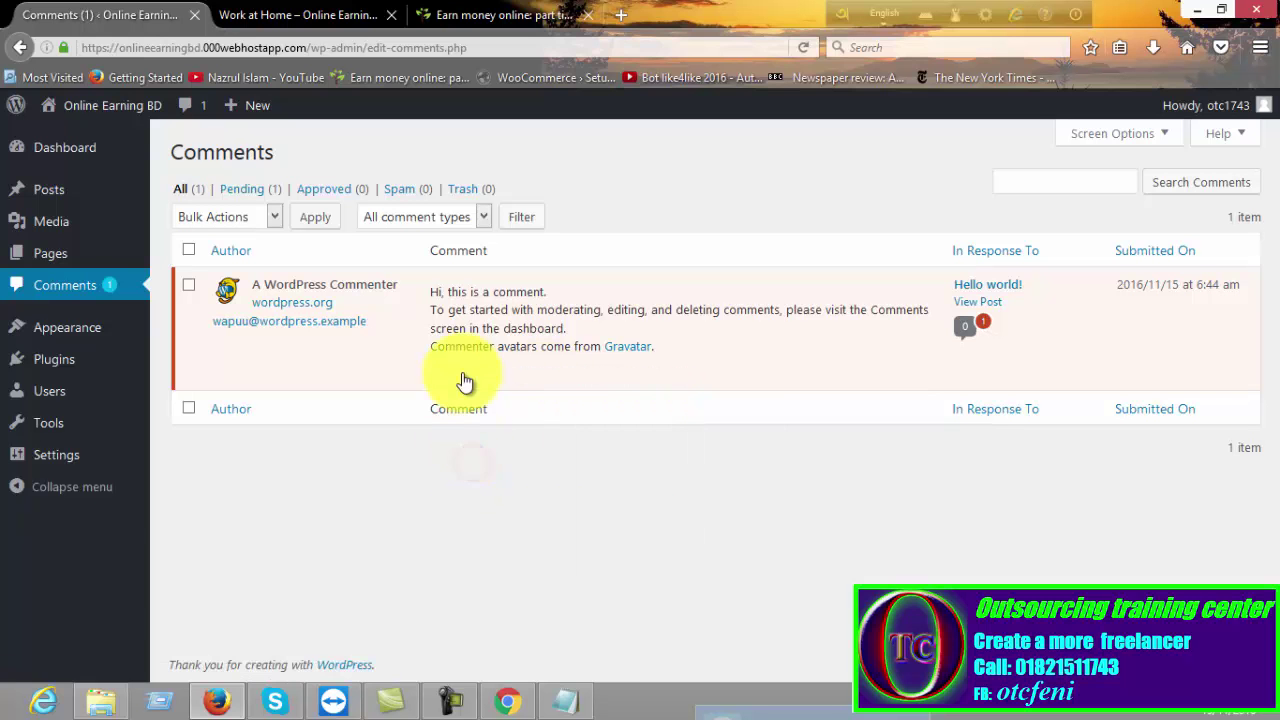
{"action": "left_click", "coordinate": [37, 338]}
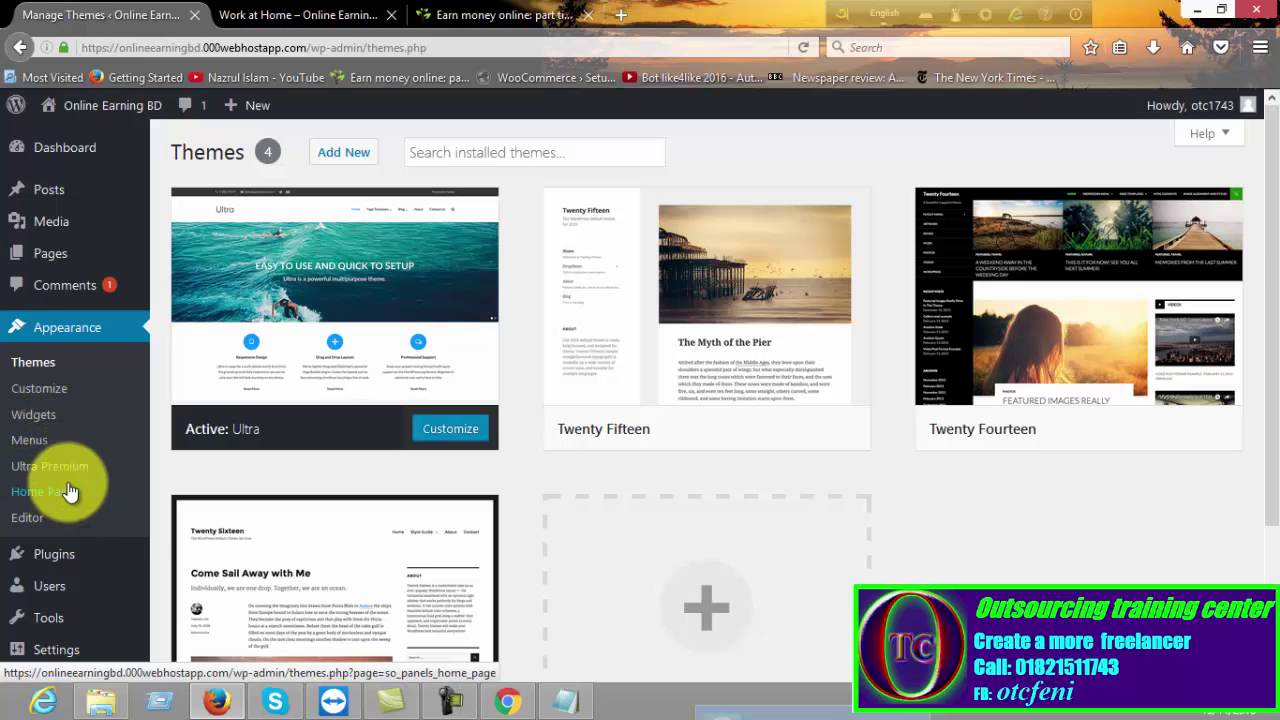
In the menu editor, tick the Home, PTC sites, About PTC sites and Uncategorized categories
{"action": "left_click", "coordinate": [42, 453]}
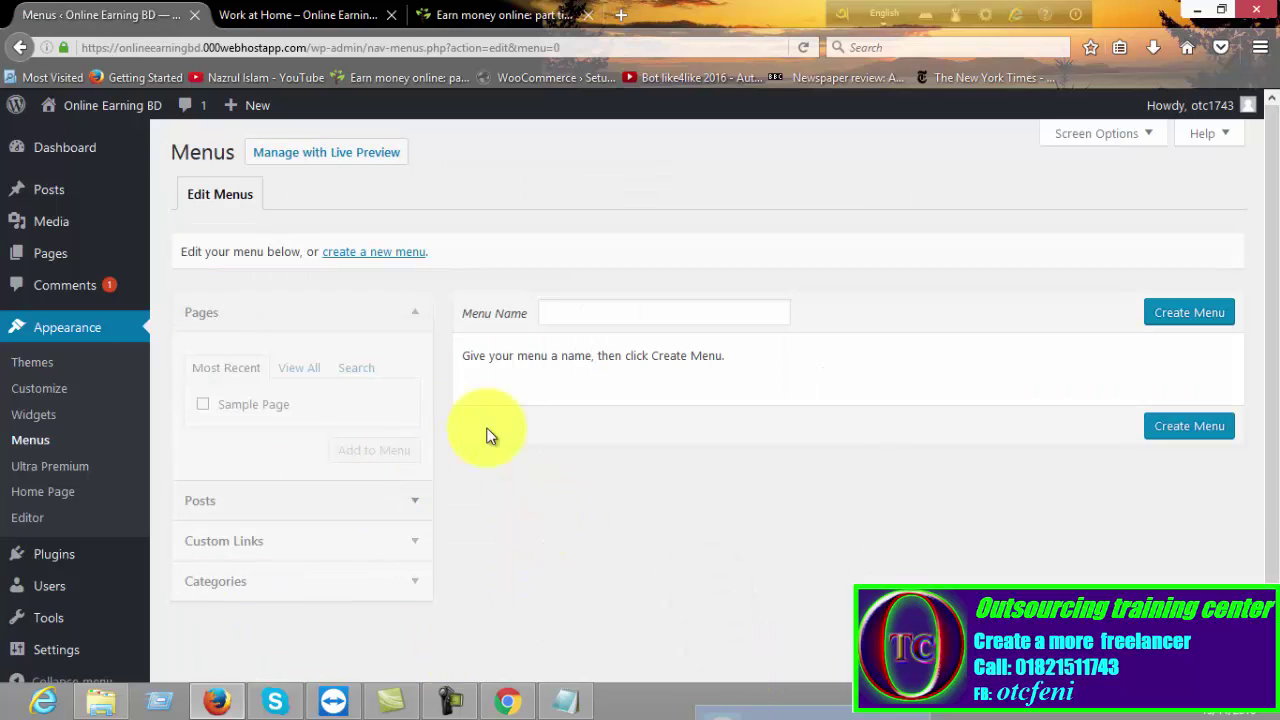
{"action": "left_click", "coordinate": [230, 590]}
{"action": "left_click", "coordinate": [288, 490]}
{"action": "left_click", "coordinate": [204, 528]}
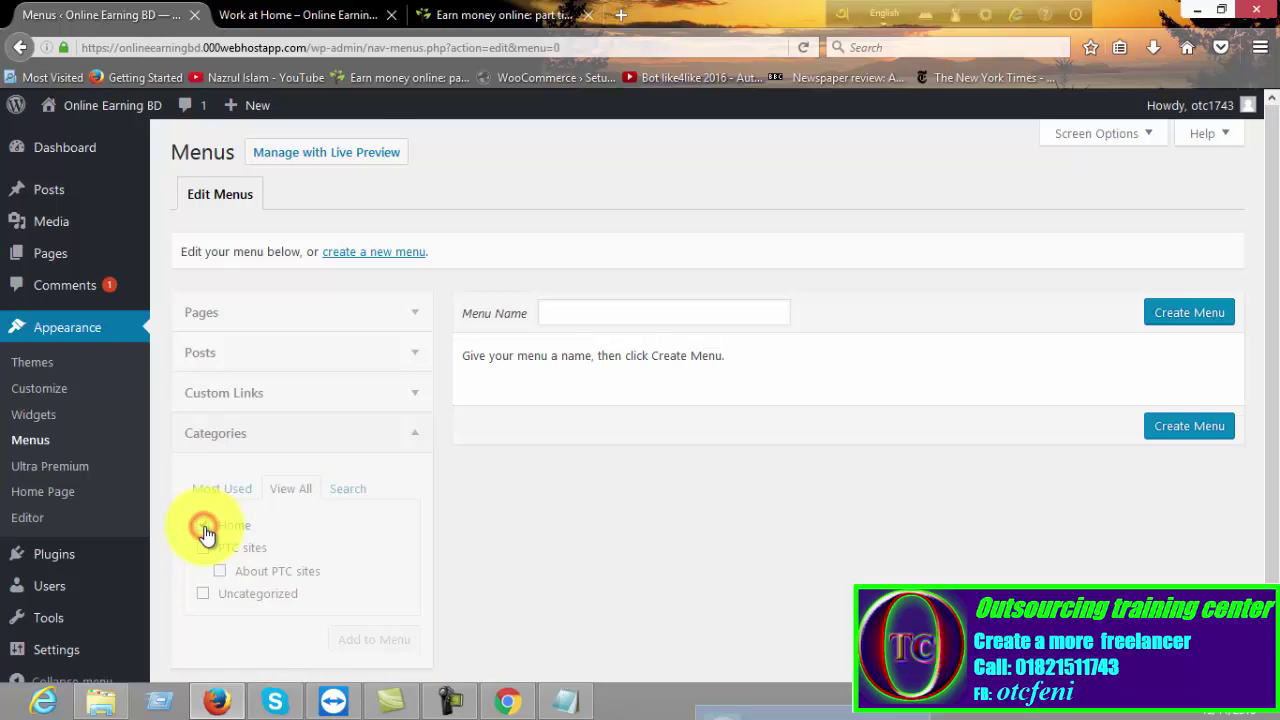
{"action": "scroll", "coordinate": [207, 510], "scroll_direction": "down", "scroll_amount": 1}
{"action": "left_click", "coordinate": [202, 500]}
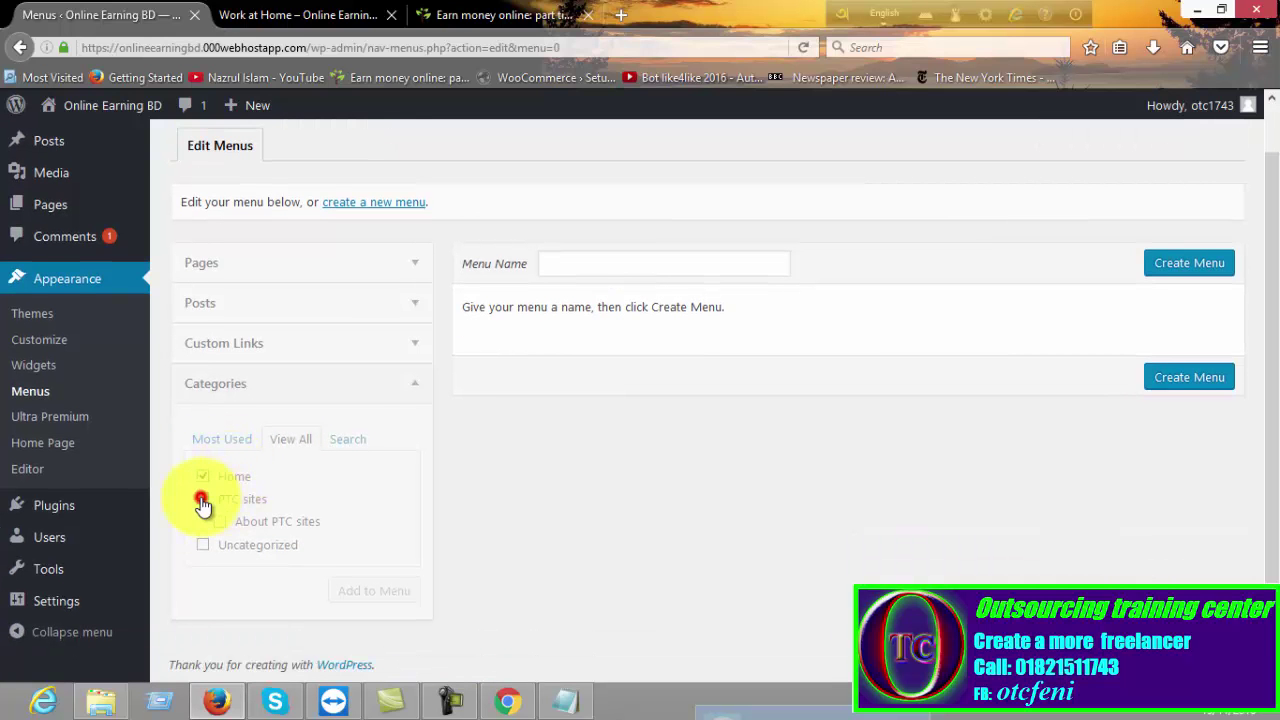
{"action": "left_click", "coordinate": [220, 522]}
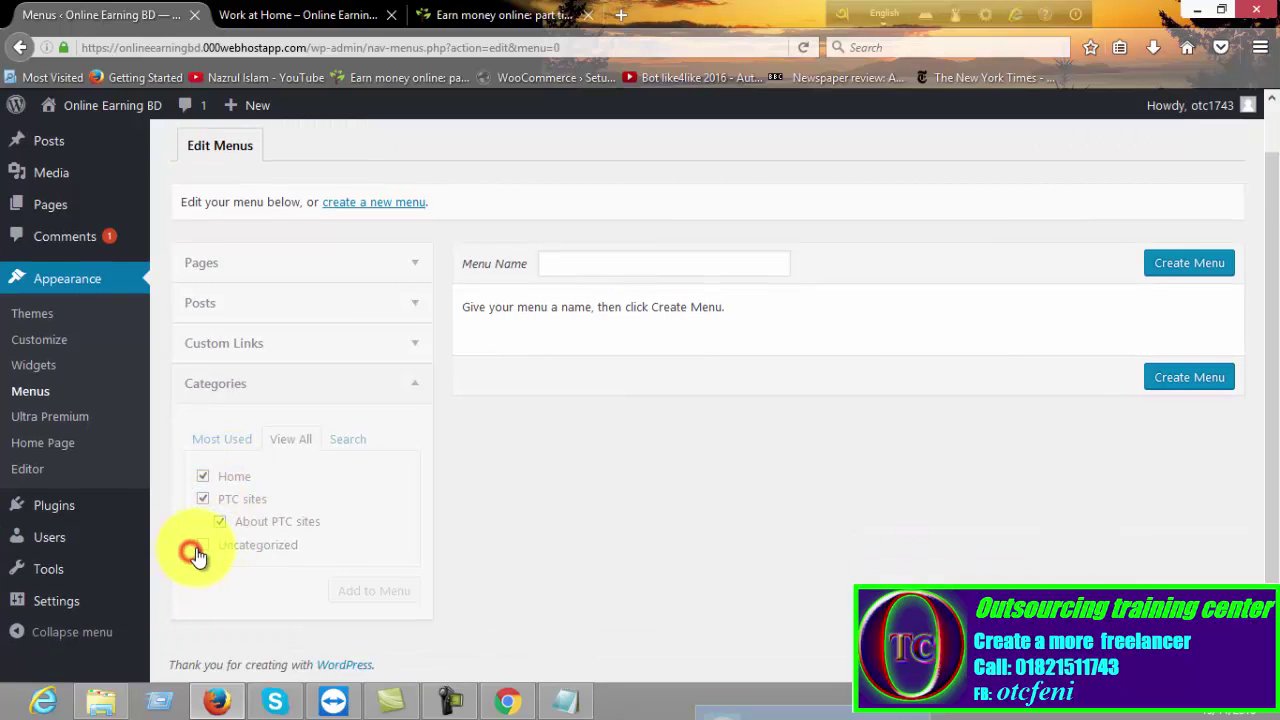
{"action": "left_click", "coordinate": [204, 546]}
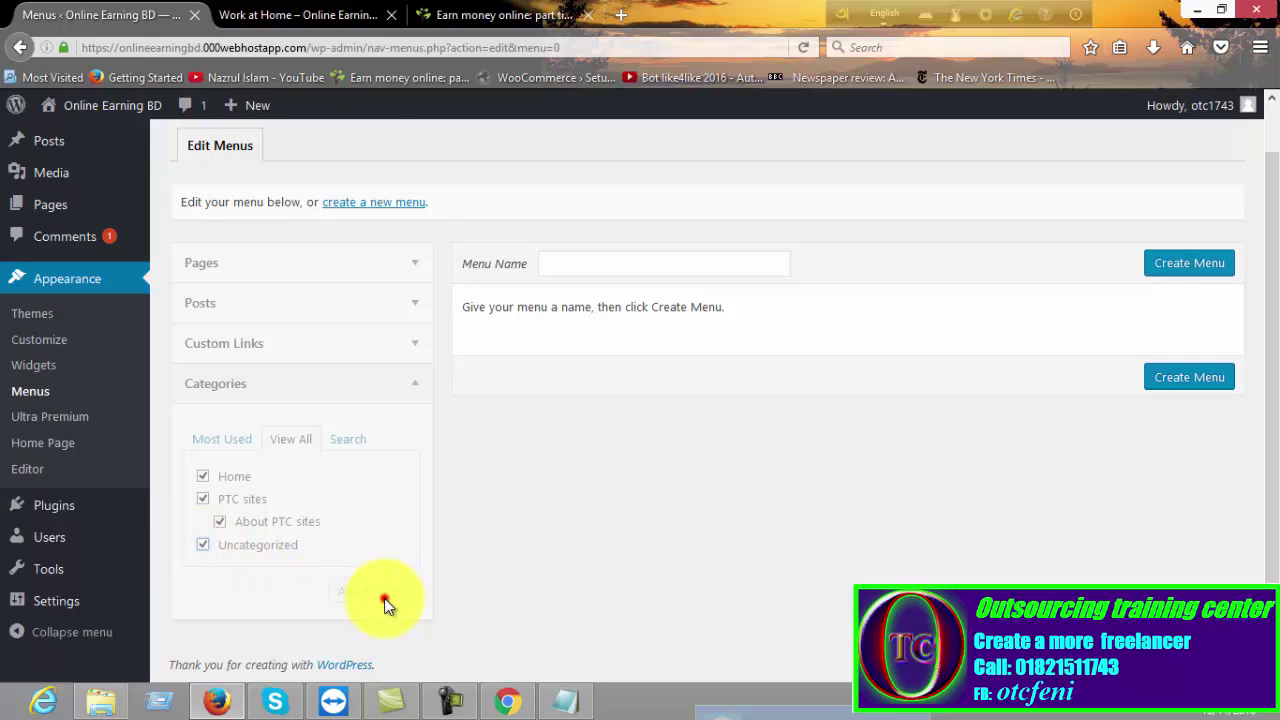
Re-list all categories, tick Home again and start a new menu, which hits a database error
{"action": "left_click", "coordinate": [220, 436]}
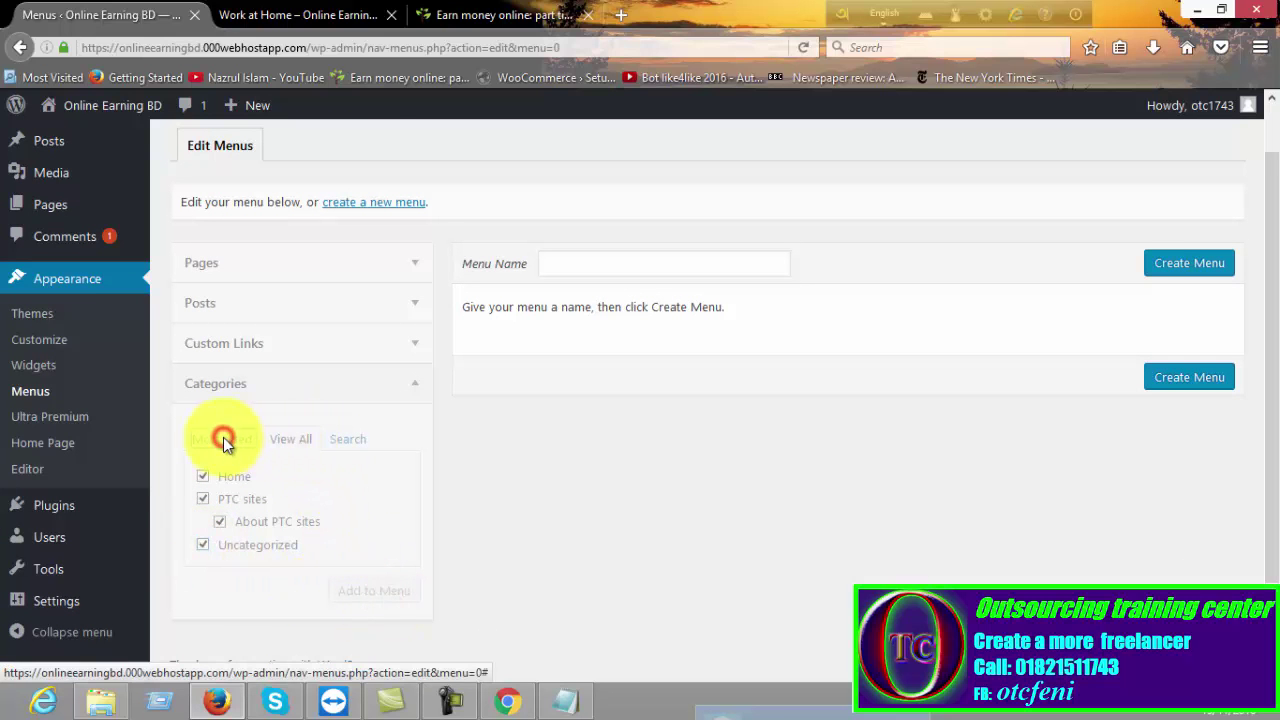
{"action": "left_click", "coordinate": [338, 467]}
{"action": "left_click", "coordinate": [312, 472]}
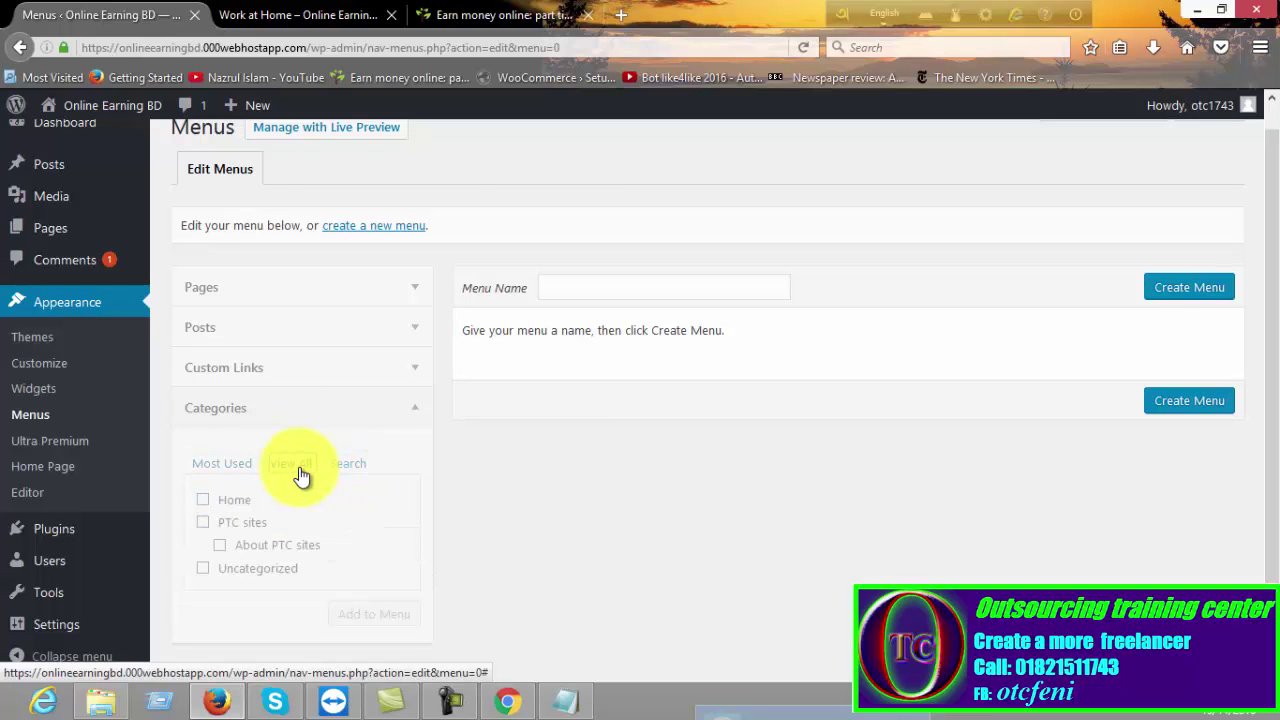
{"action": "left_click", "coordinate": [232, 501]}
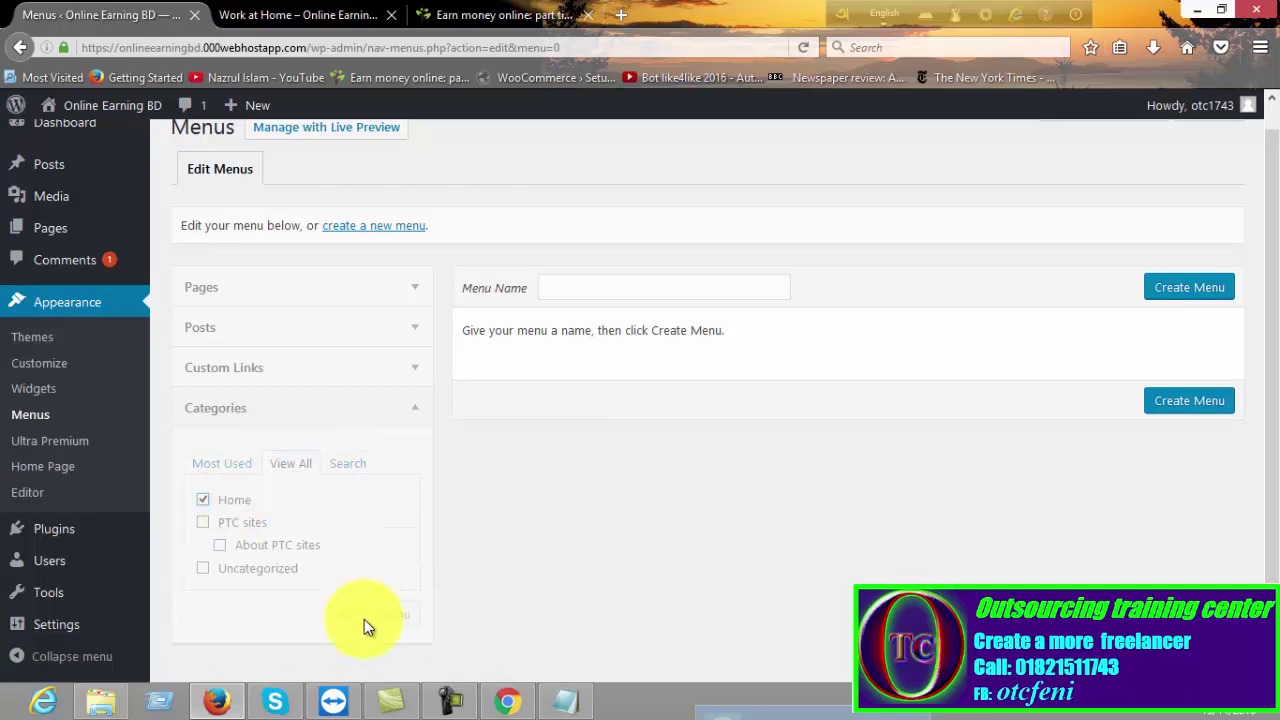
{"action": "scroll", "coordinate": [363, 620], "scroll_direction": "up", "scroll_amount": 1}
{"action": "left_click", "coordinate": [375, 250]}
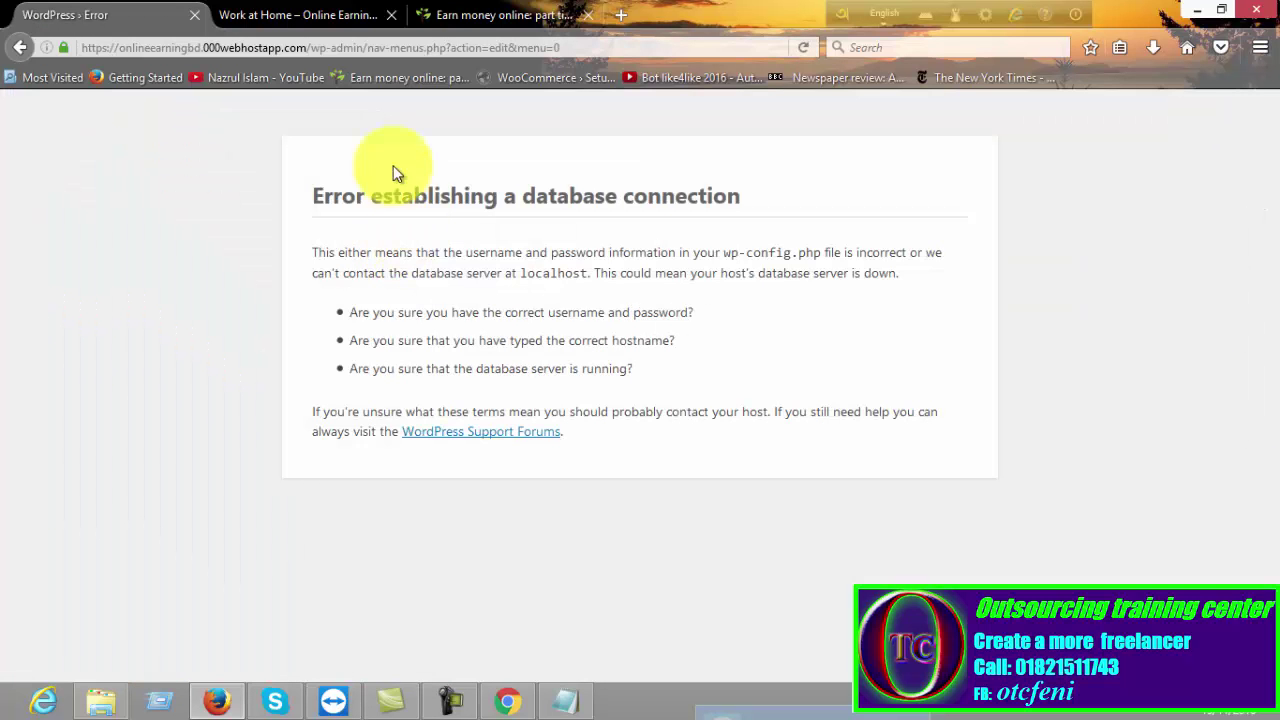
Go back from the database error and reload the Menus editor with an empty new-menu form
{"action": "left_click", "coordinate": [19, 46]}
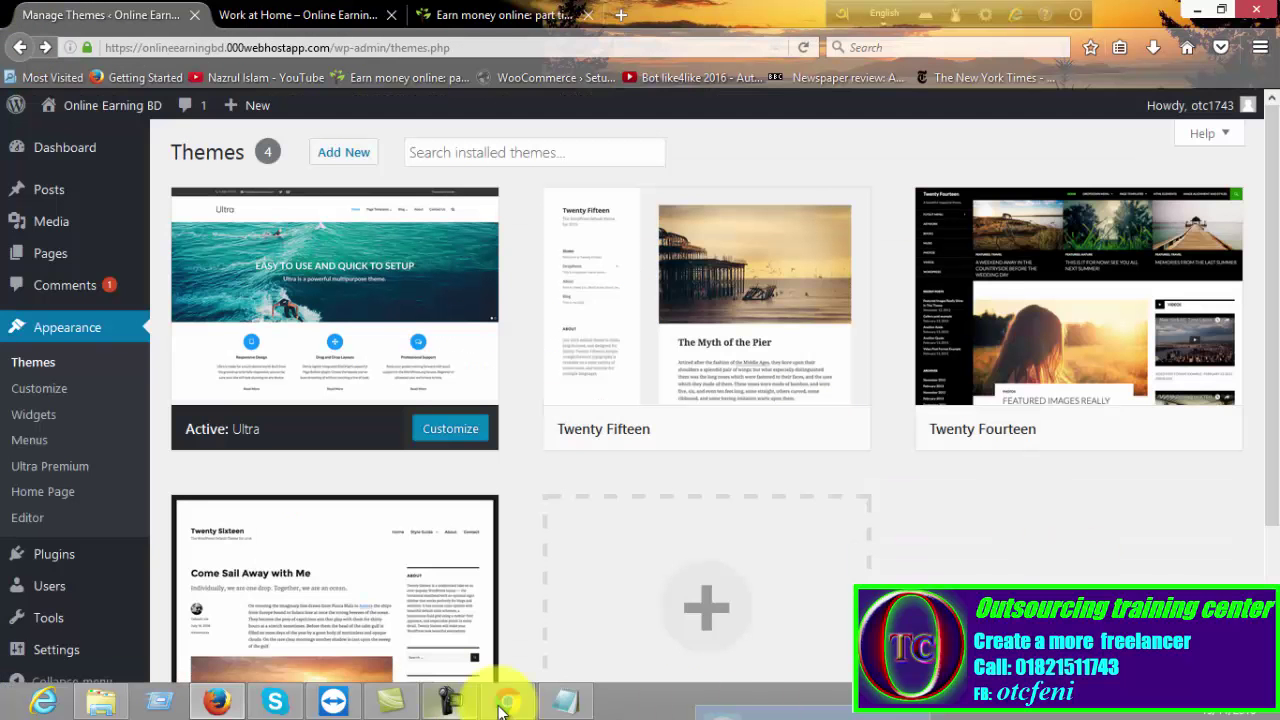
{"action": "left_click", "coordinate": [447, 698]}
{"action": "left_click", "coordinate": [1182, 588]}
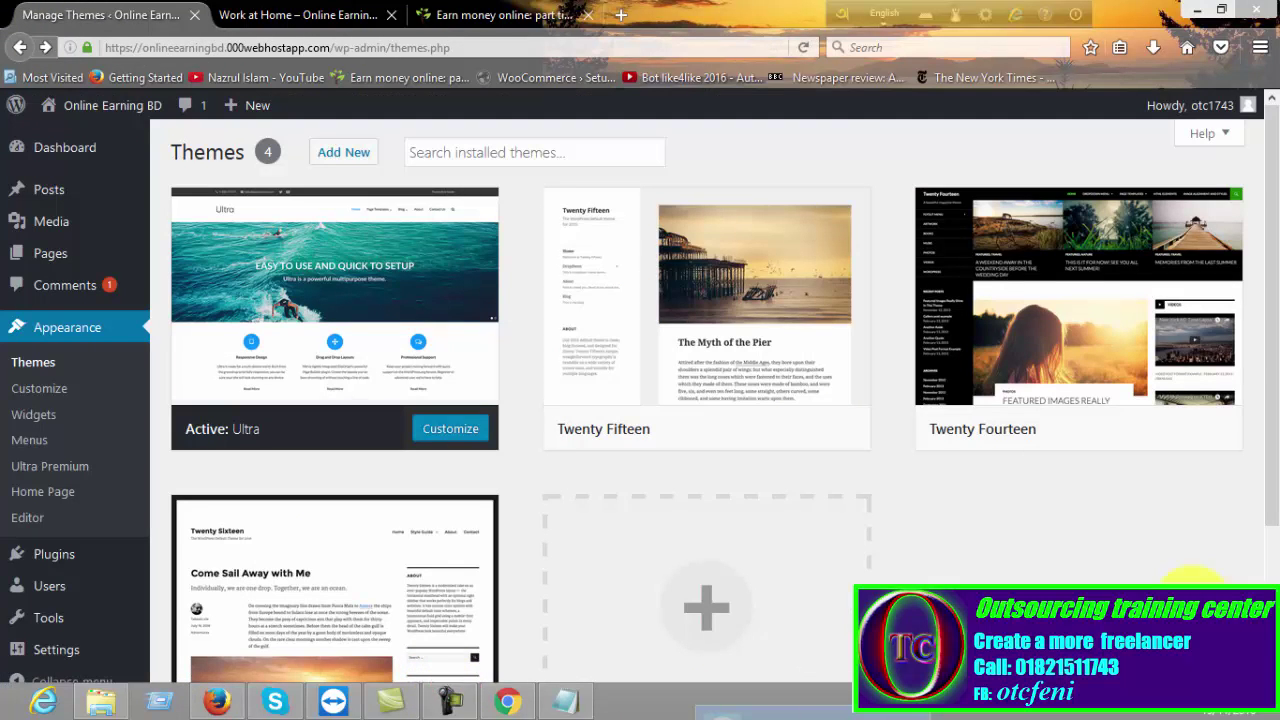
{"action": "left_click", "coordinate": [447, 698]}
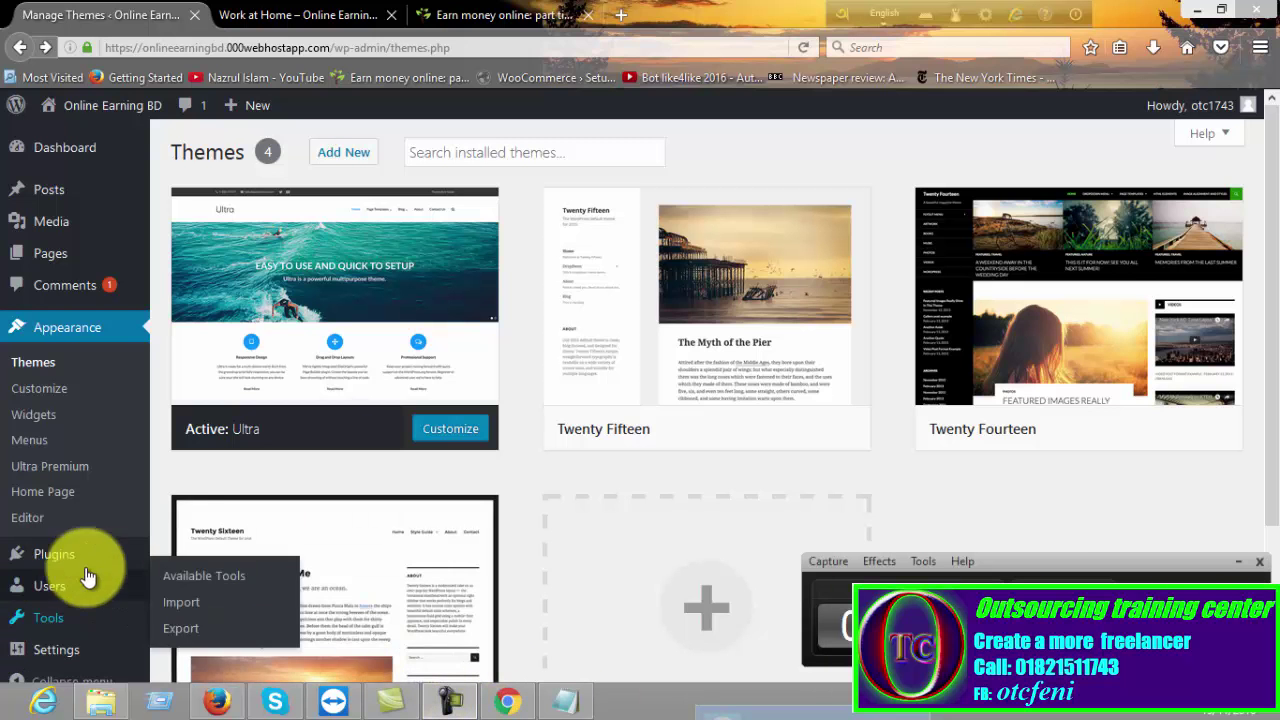
{"action": "left_click", "coordinate": [1238, 561]}
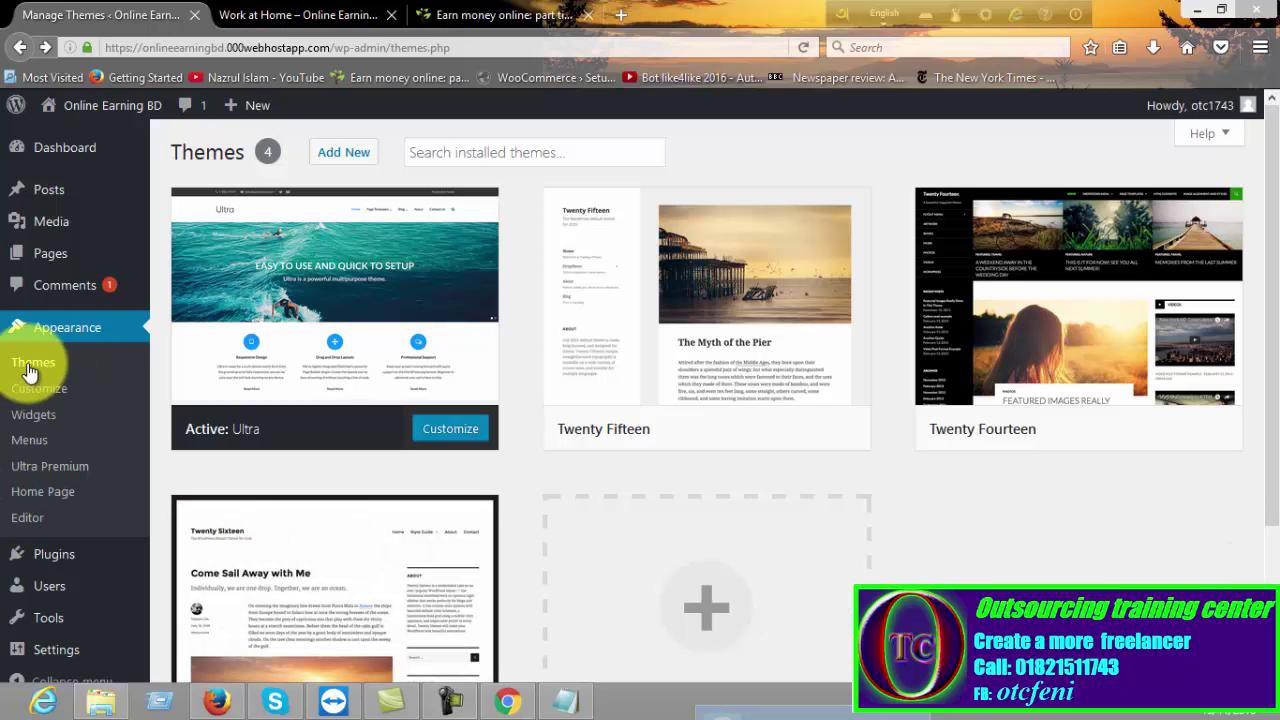
{"action": "left_click", "coordinate": [35, 442]}
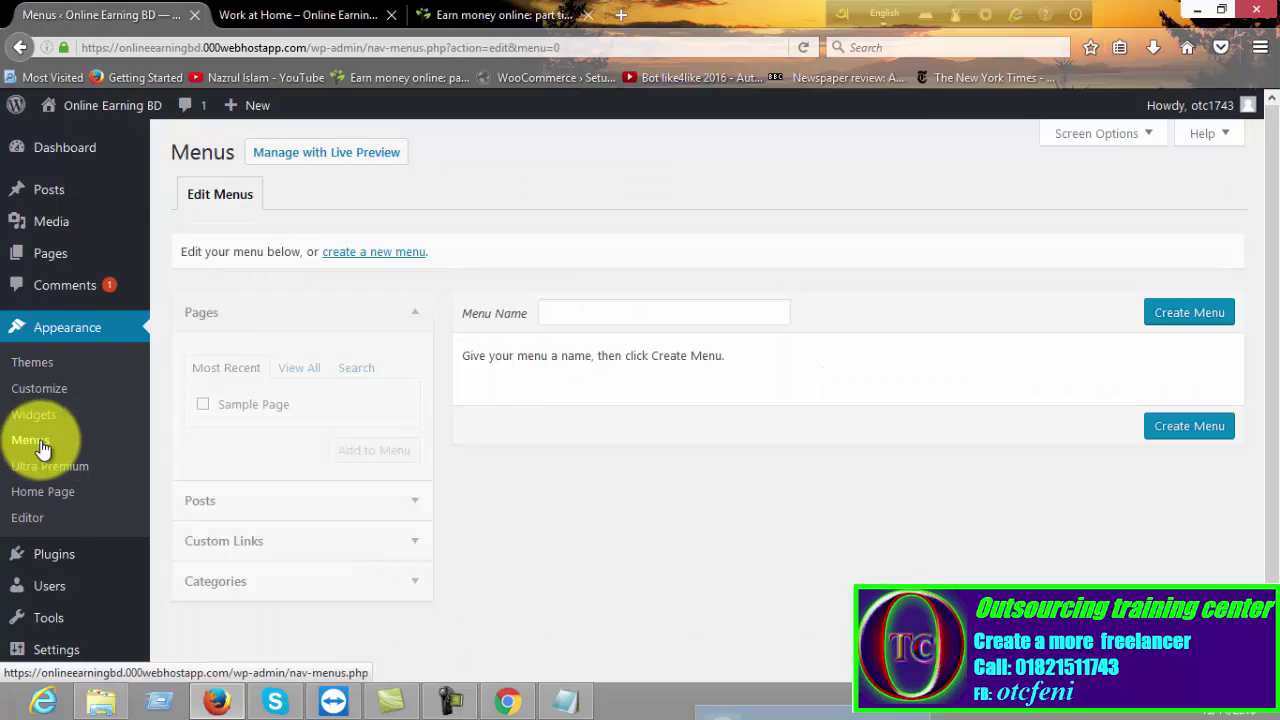
Create a menu named HOME in Top Bar Menu and Top Bar Social Menu, auto-adding top-level pages
{"action": "left_click", "coordinate": [231, 580]}
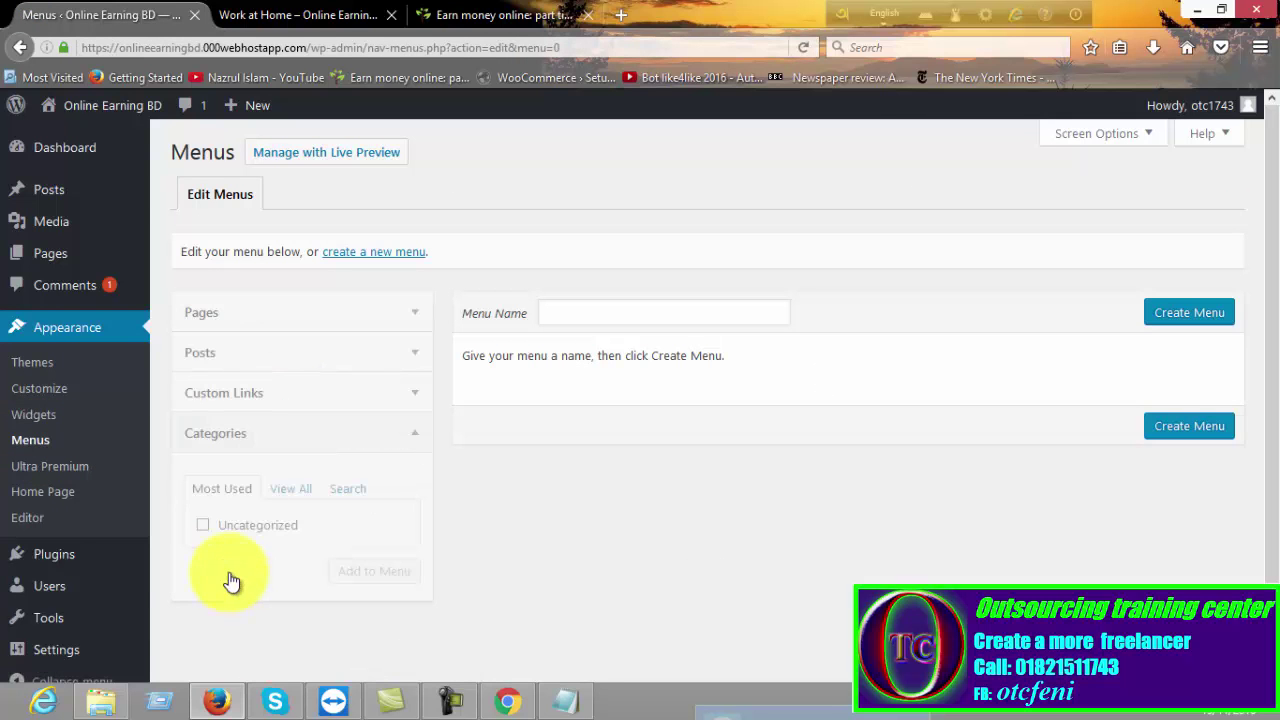
{"action": "left_click", "coordinate": [198, 523]}
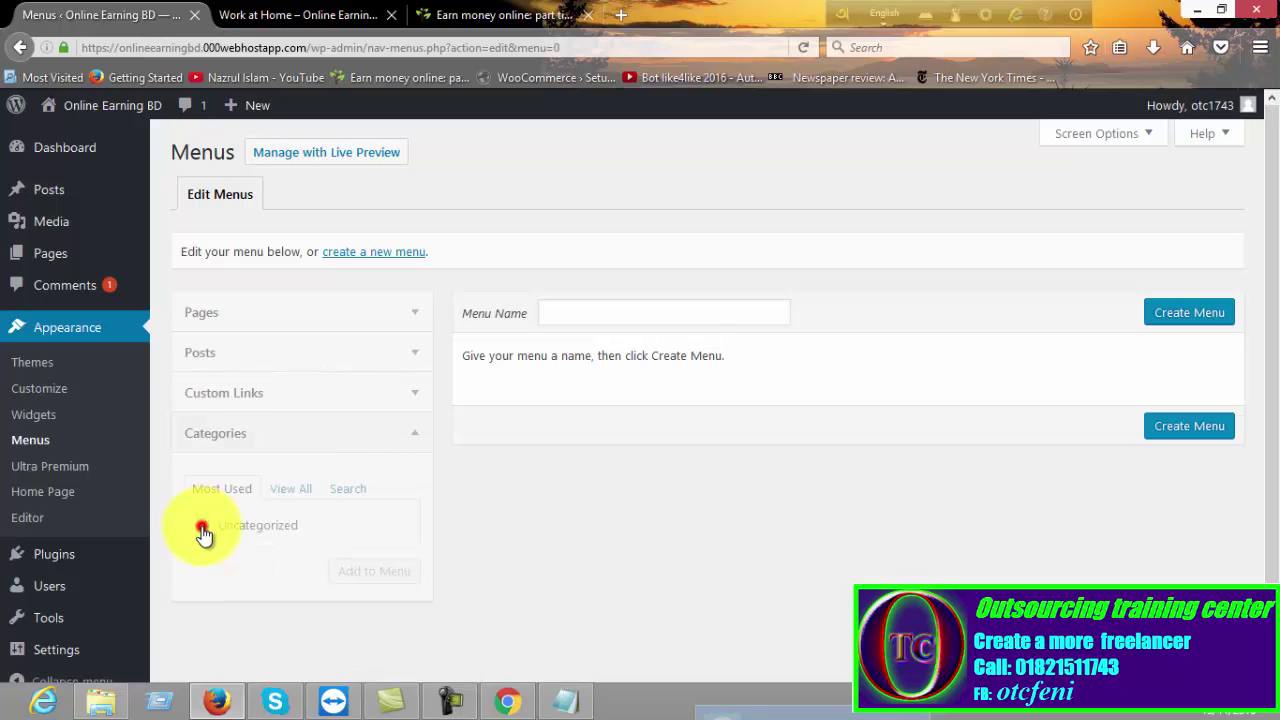
{"action": "left_click", "coordinate": [202, 526]}
{"action": "left_click", "coordinate": [685, 318]}
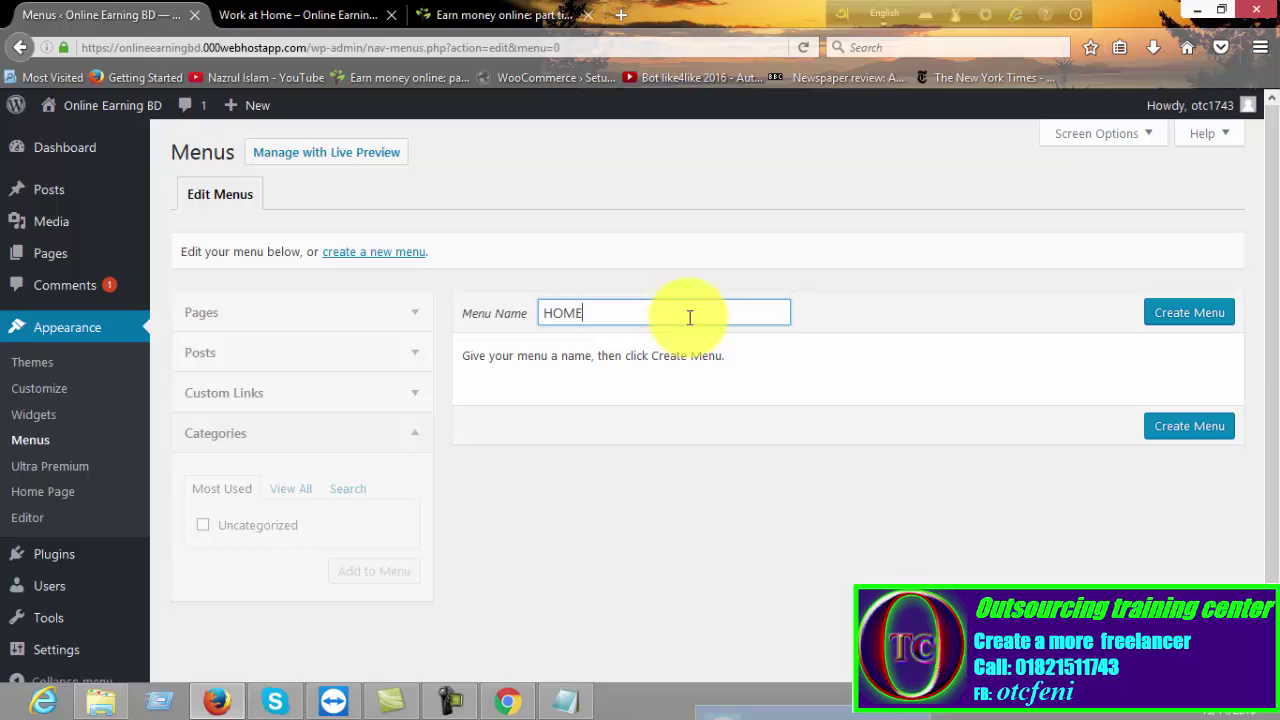
{"action": "left_click", "coordinate": [1193, 313]}
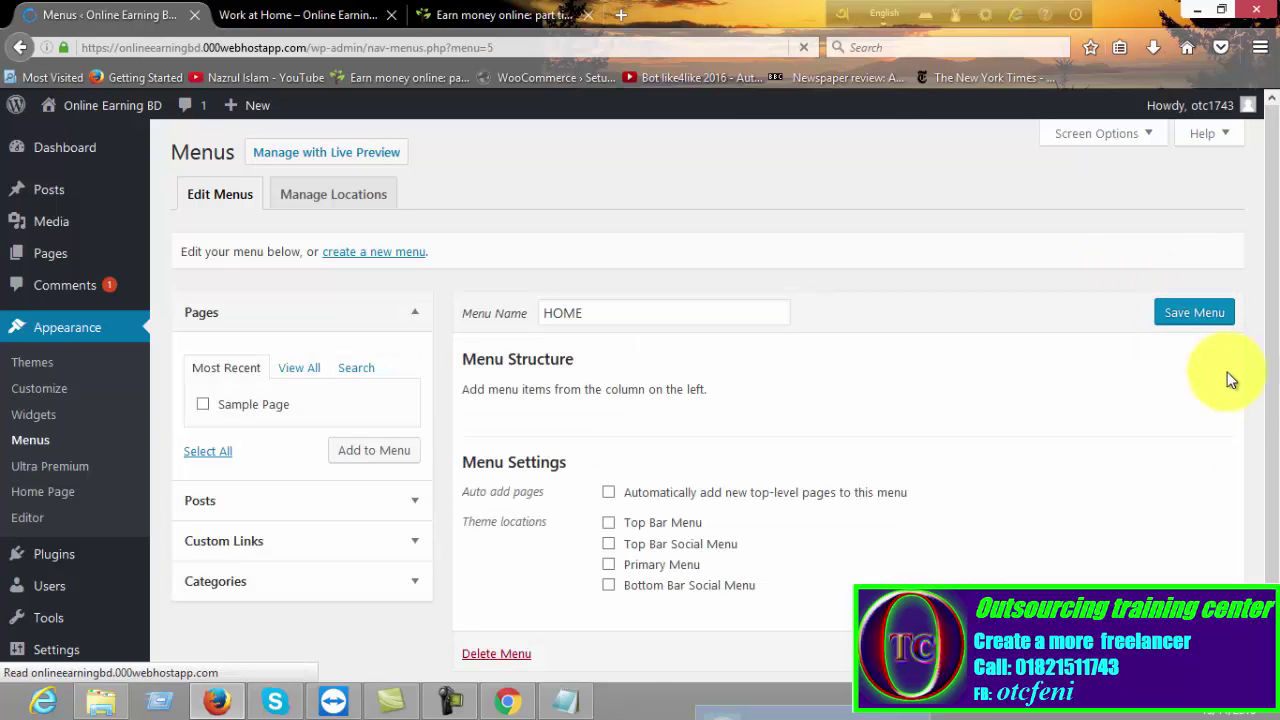
{"action": "left_click", "coordinate": [609, 522]}
{"action": "left_click", "coordinate": [609, 542]}
{"action": "left_click", "coordinate": [612, 492]}
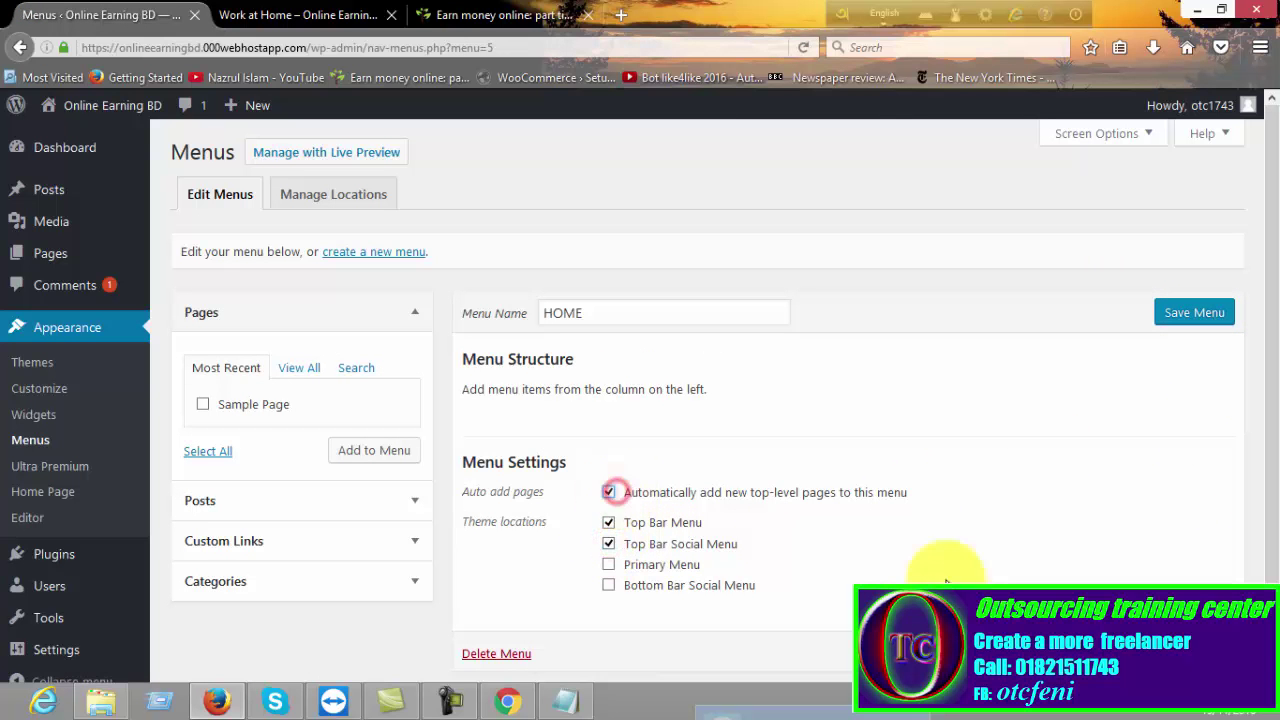
{"action": "key", "text": "Return"}
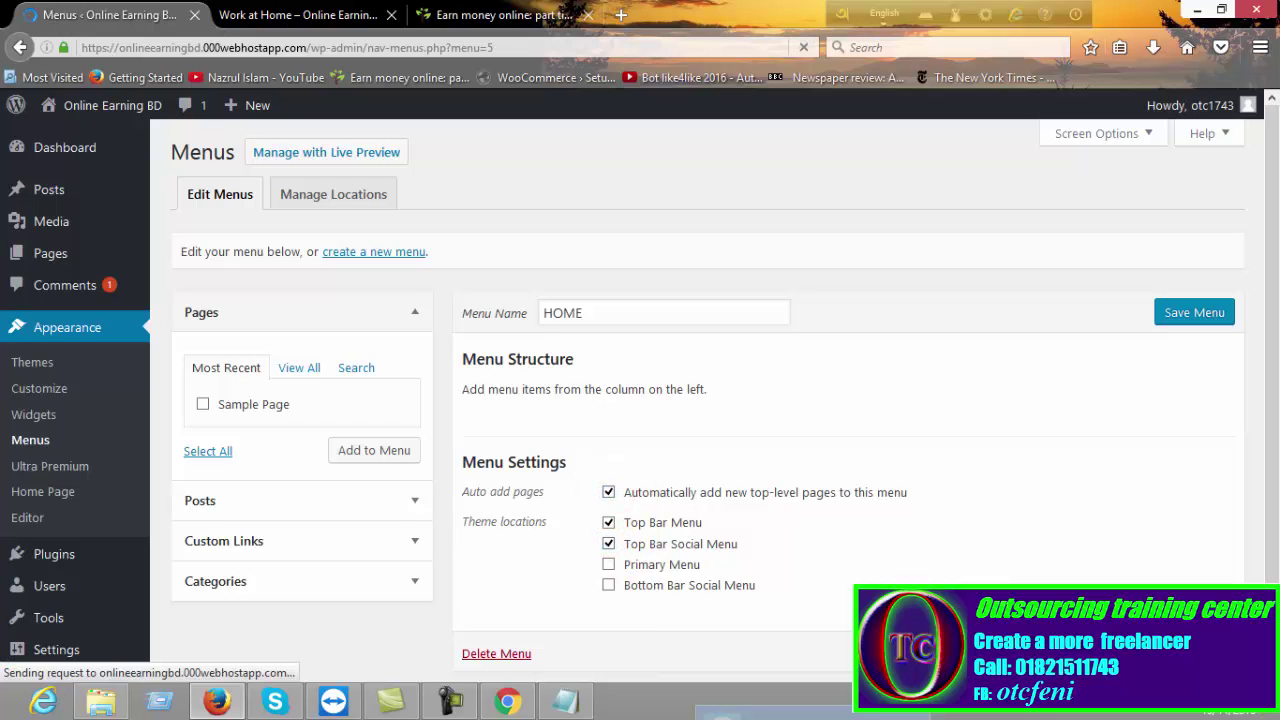
Add all categories (Home, PTC sites, About PTC sites, Uncategorized) to the HOME menu
{"action": "scroll", "coordinate": [285, 612], "scroll_direction": "down", "scroll_amount": 1}
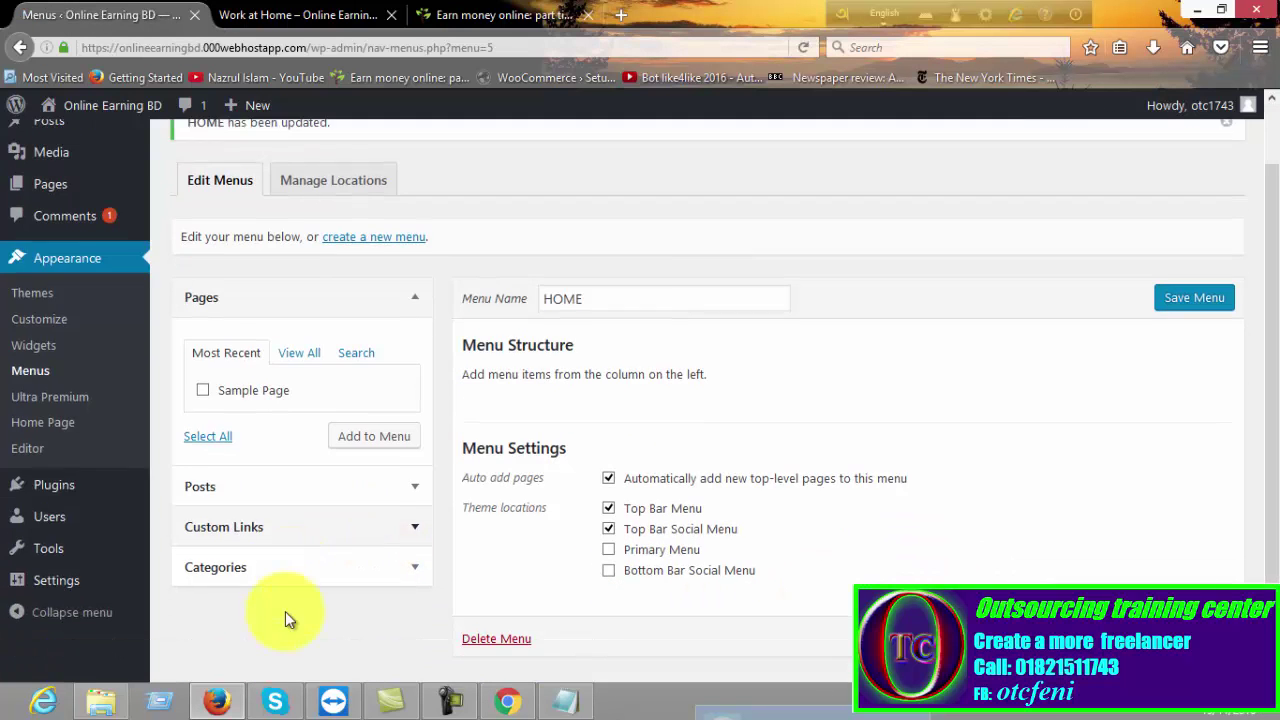
{"action": "left_click", "coordinate": [288, 534]}
{"action": "left_click", "coordinate": [203, 472]}
{"action": "left_click", "coordinate": [289, 446]}
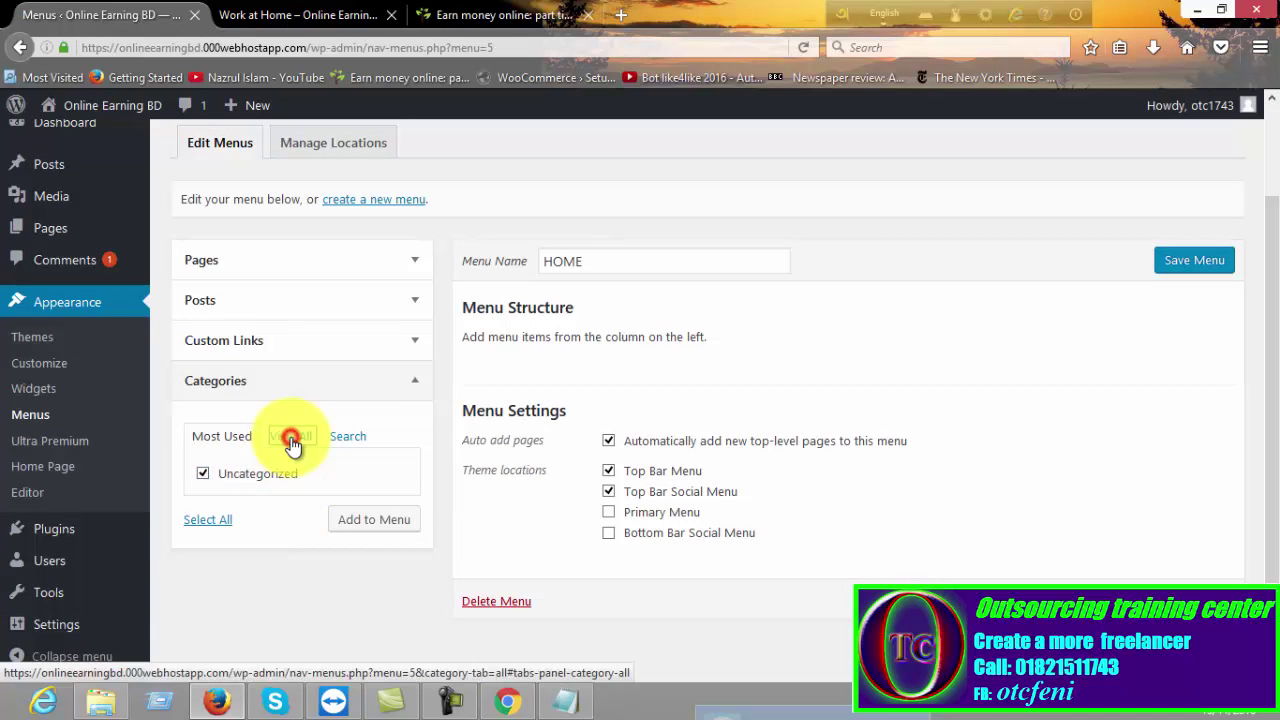
{"action": "left_click", "coordinate": [205, 474]}
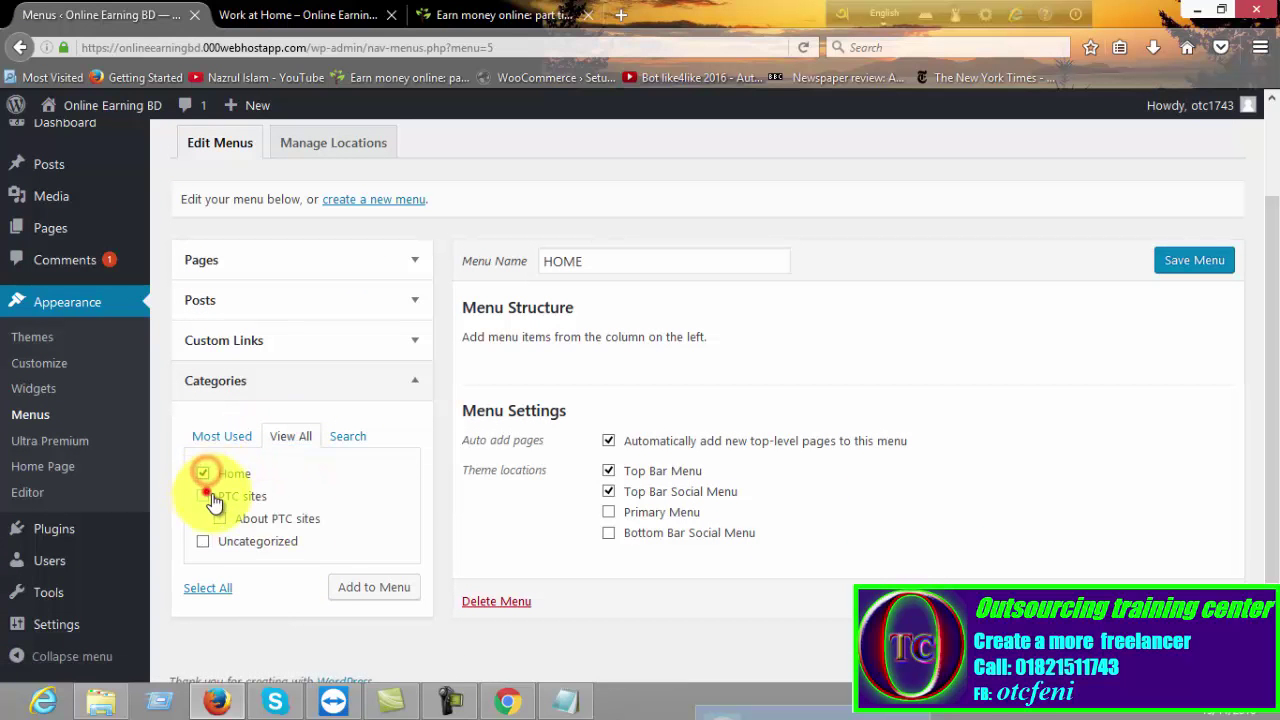
{"action": "left_click", "coordinate": [203, 496]}
{"action": "left_click", "coordinate": [210, 588]}
{"action": "left_click", "coordinate": [338, 587]}
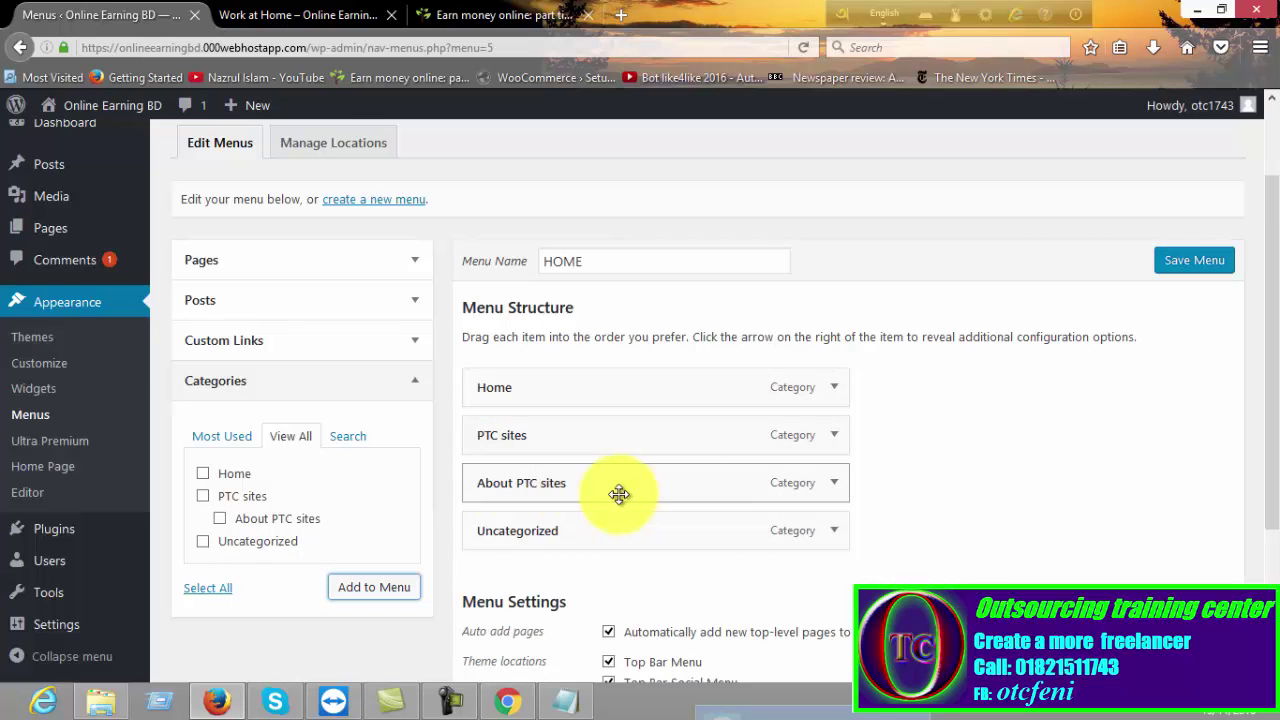
Drag About PTC sites beneath PTC sites so it becomes a sub-item
{"action": "scroll", "coordinate": [687, 486], "scroll_direction": "down", "scroll_amount": 3}
{"action": "scroll", "coordinate": [687, 497], "scroll_direction": "up", "scroll_amount": 4}
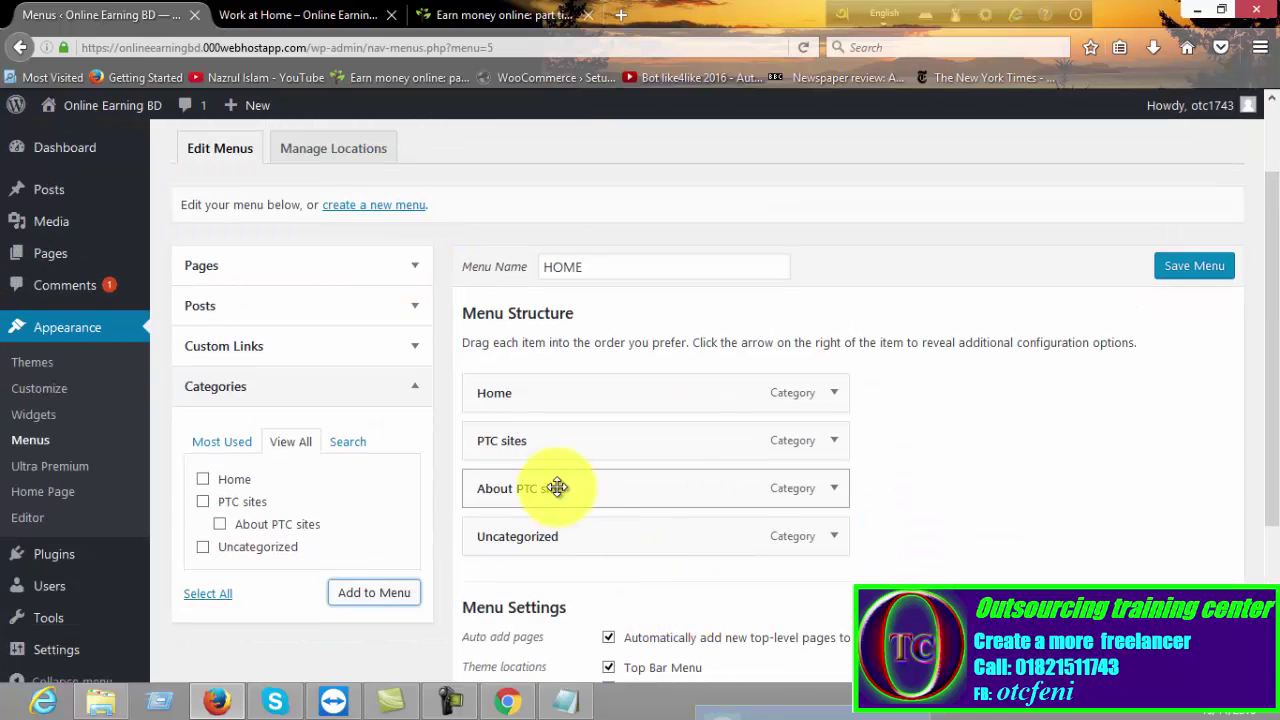
{"action": "left_click_drag", "start_coordinate": [556, 488], "coordinate": [580, 470]}
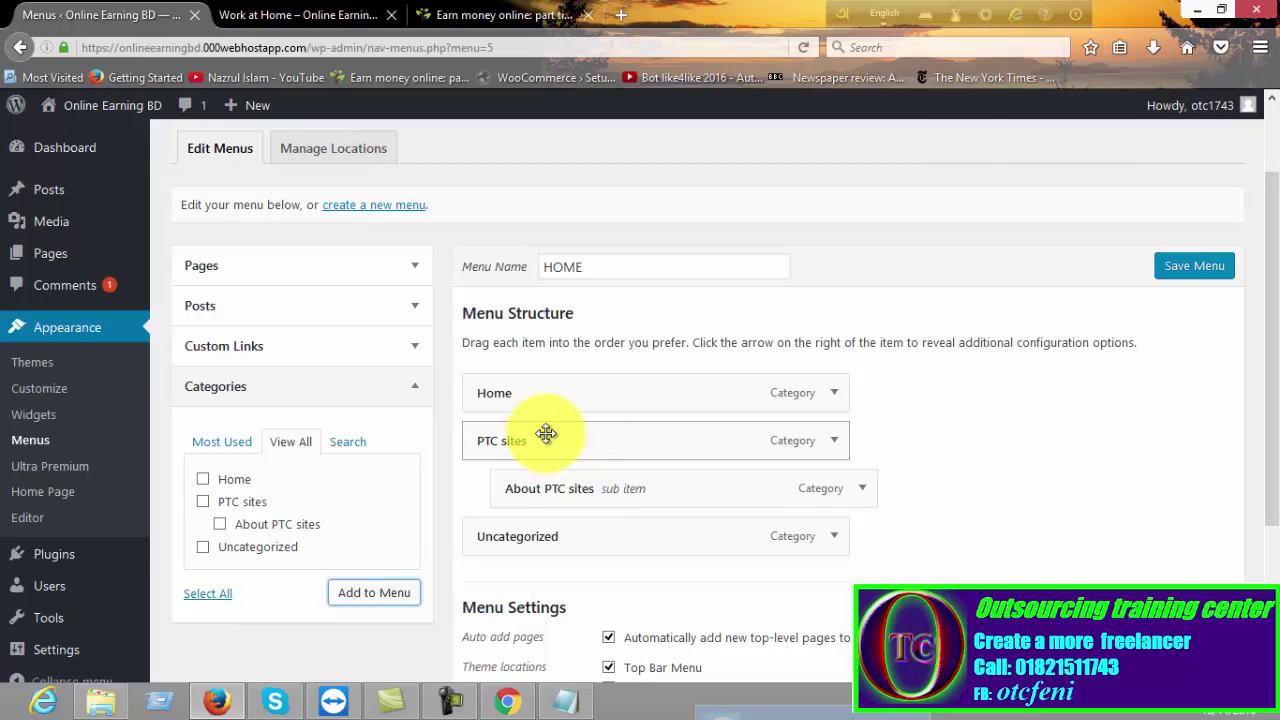
Save the HOME menu with About PTC sites nested under PTC sites
{"action": "left_click", "coordinate": [1160, 265]}
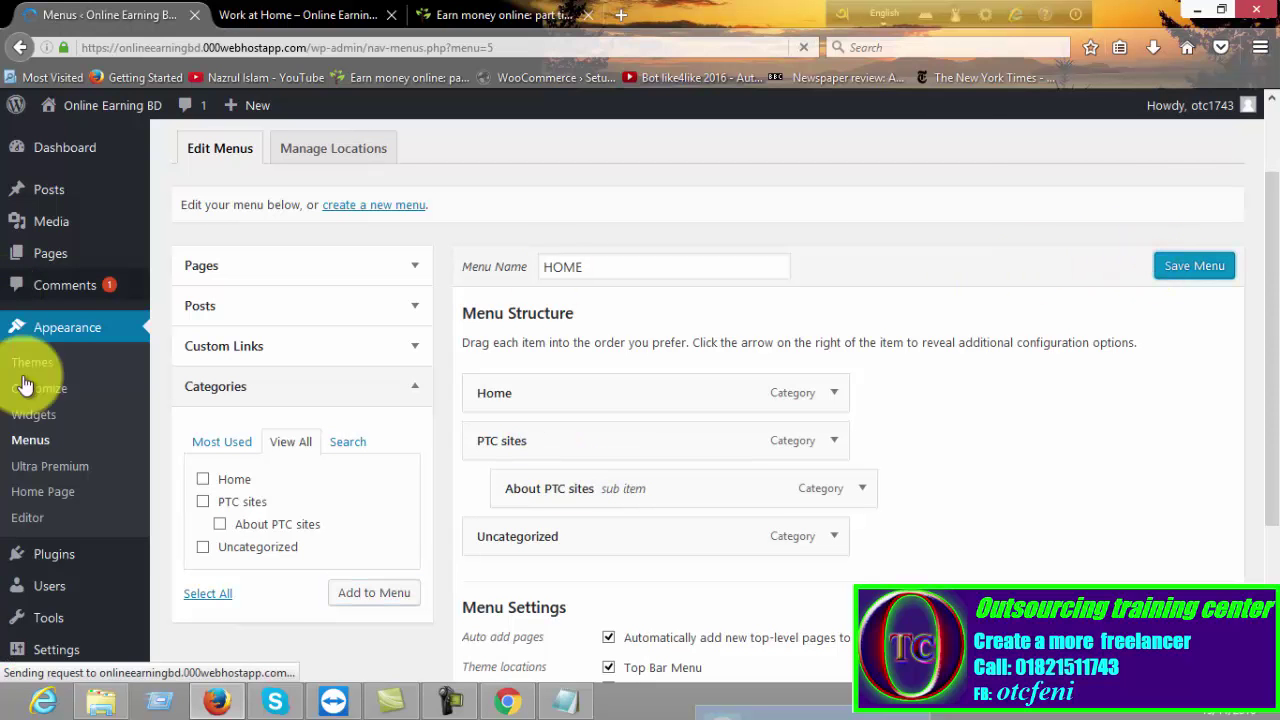
{"action": "scroll", "coordinate": [40, 330], "scroll_direction": "down", "scroll_amount": 3}
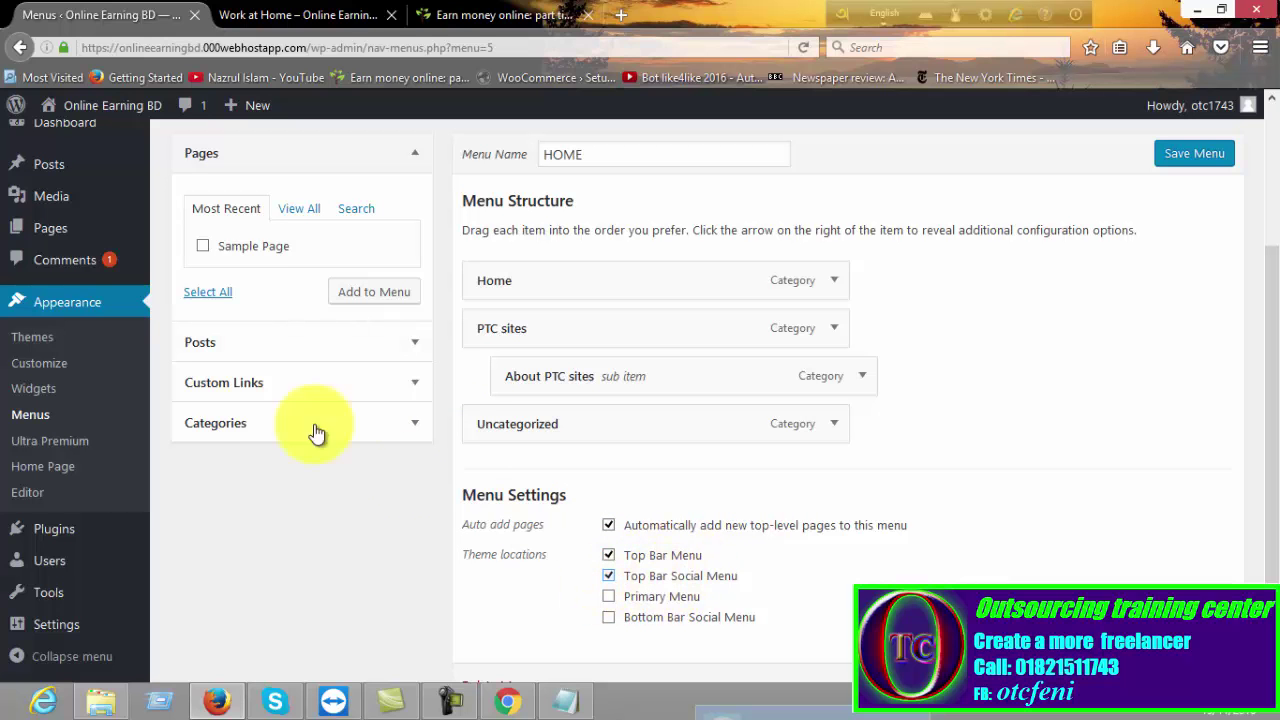
{"action": "scroll", "coordinate": [60, 183], "scroll_direction": "up", "scroll_amount": 2}
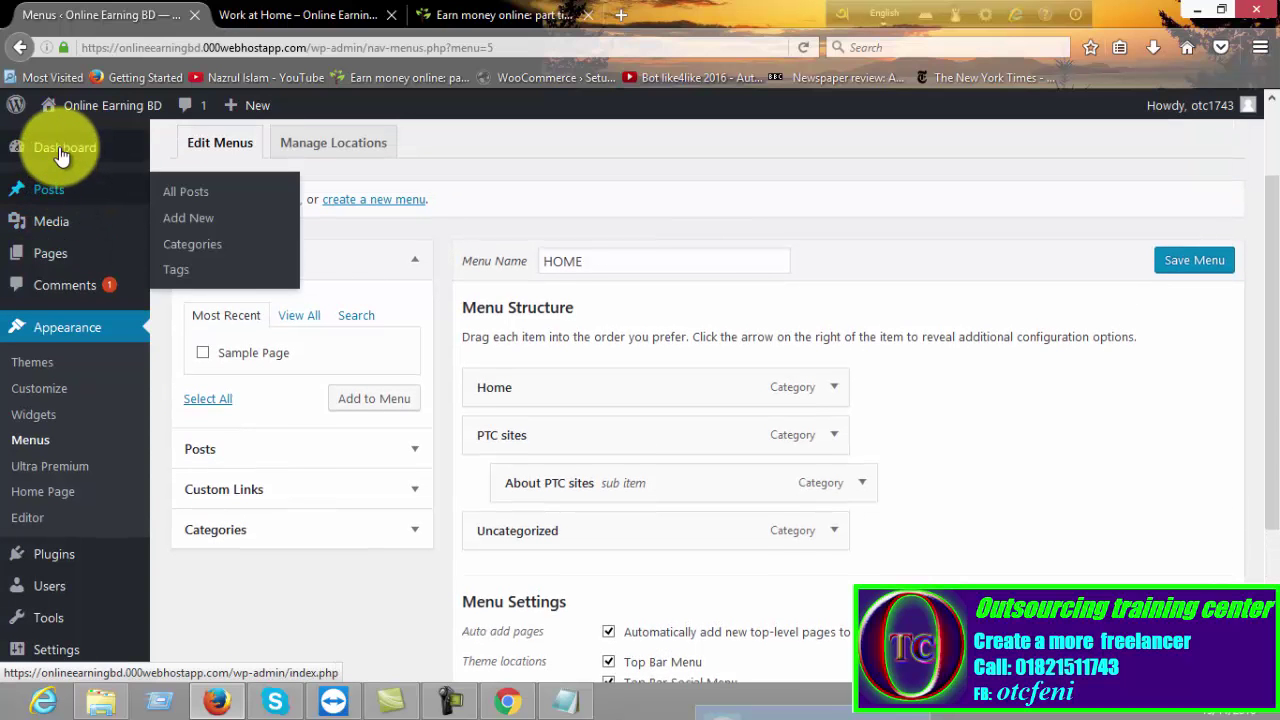
Open the live site in a new browser tab from the admin bar's Visit Site link
{"action": "mouse_move", "coordinate": [62, 155]}
{"action": "mouse_move", "coordinate": [94, 102]}
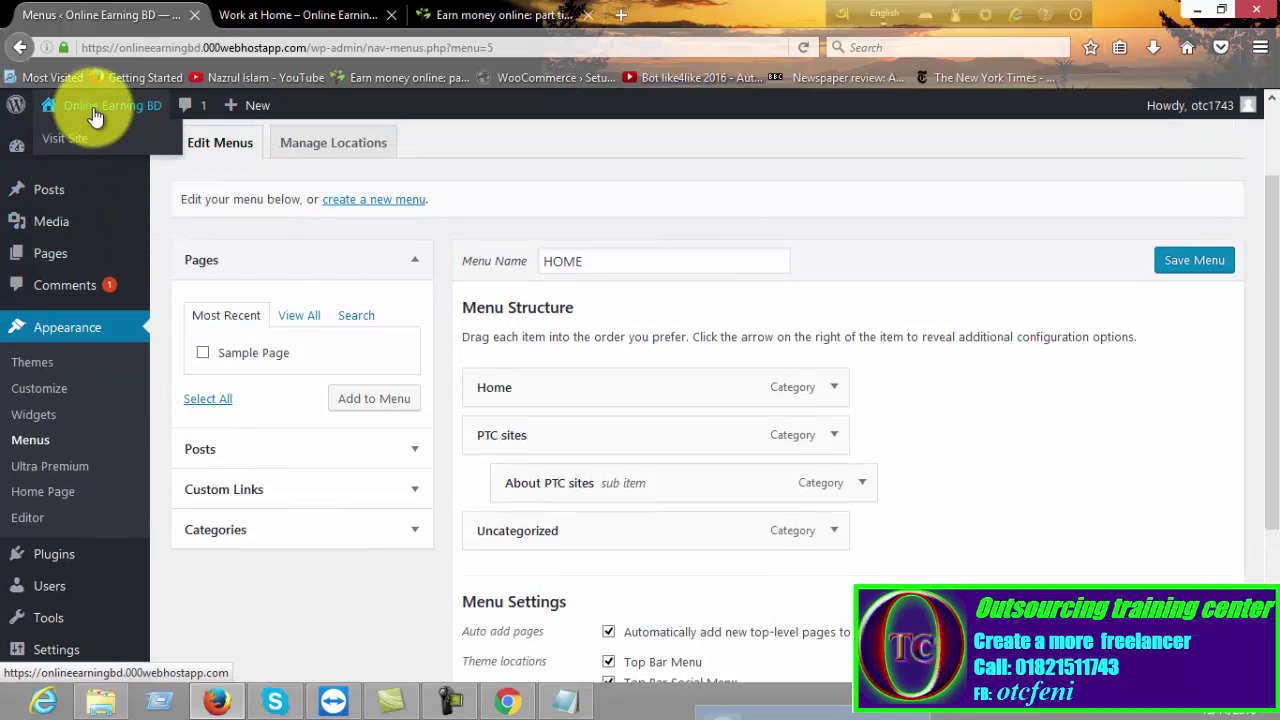
{"action": "right_click", "coordinate": [70, 142]}
{"action": "left_click", "coordinate": [90, 152]}
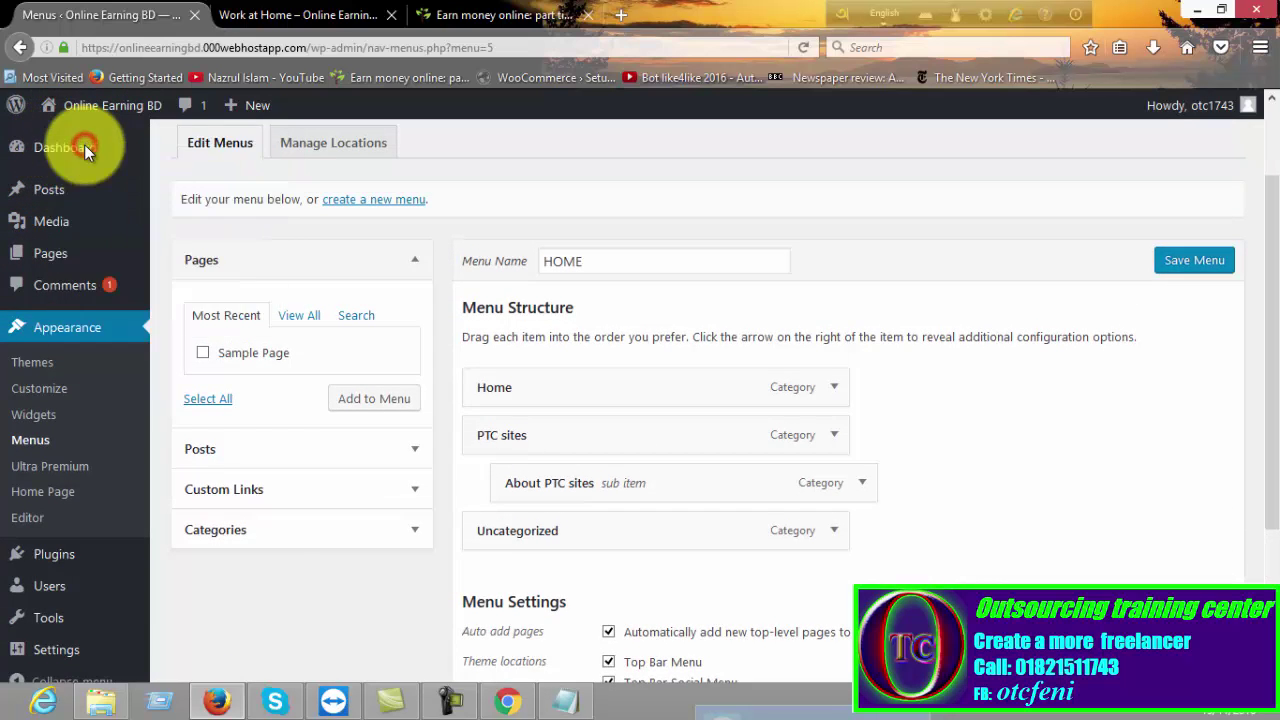
Check the site's PTC sites dropdown shows About PTC sites, then expand the menu's Uncategorized item
{"action": "left_click", "coordinate": [258, 10]}
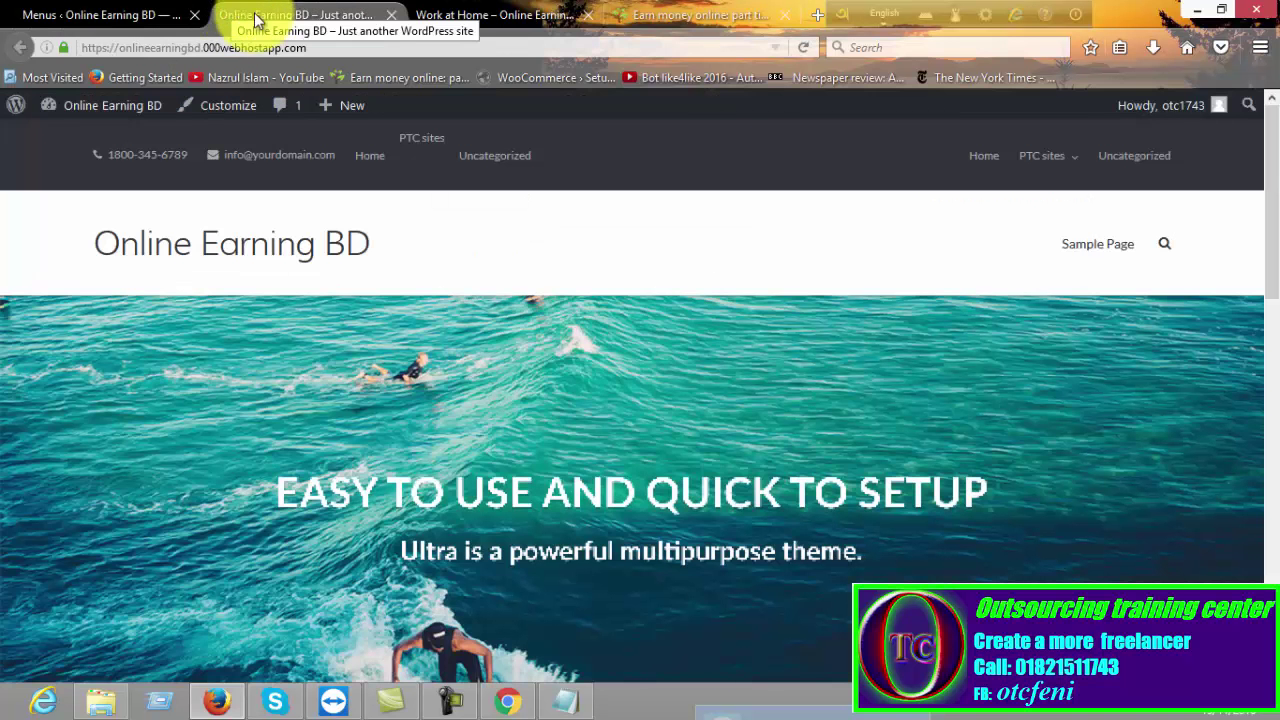
{"action": "mouse_move", "coordinate": [1052, 163]}
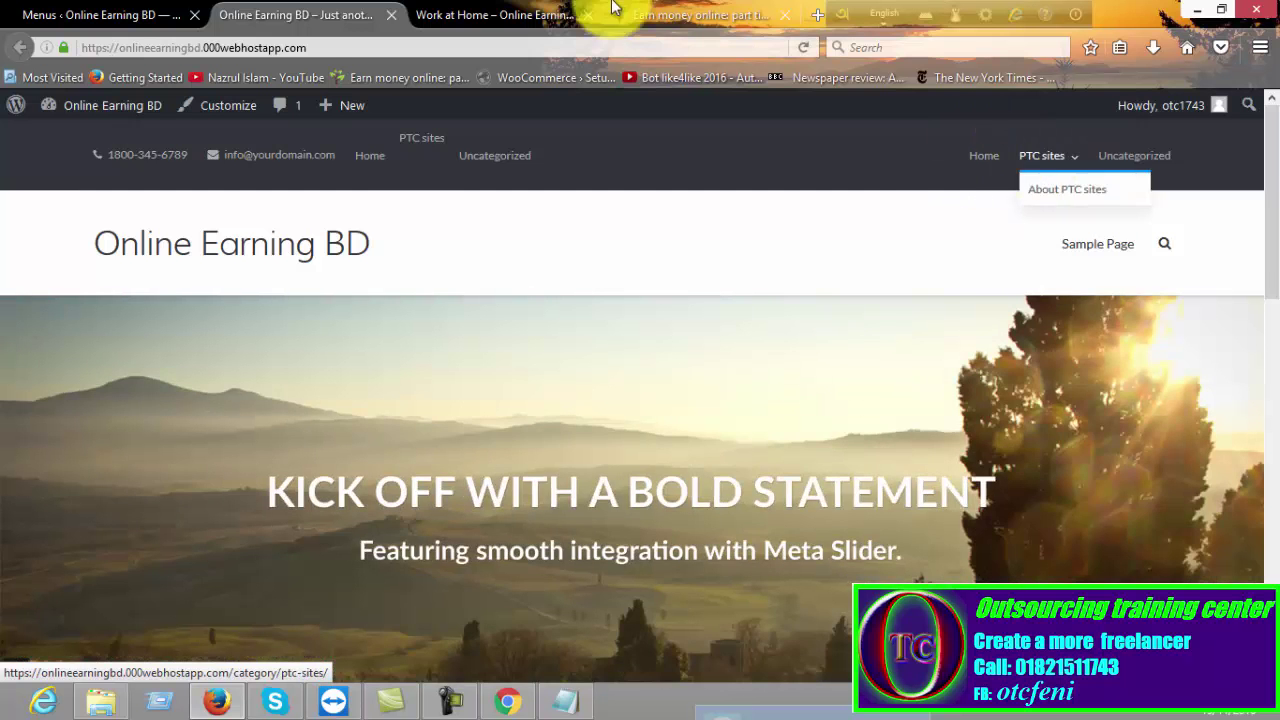
{"action": "left_click", "coordinate": [495, 15]}
{"action": "left_click", "coordinate": [185, 22]}
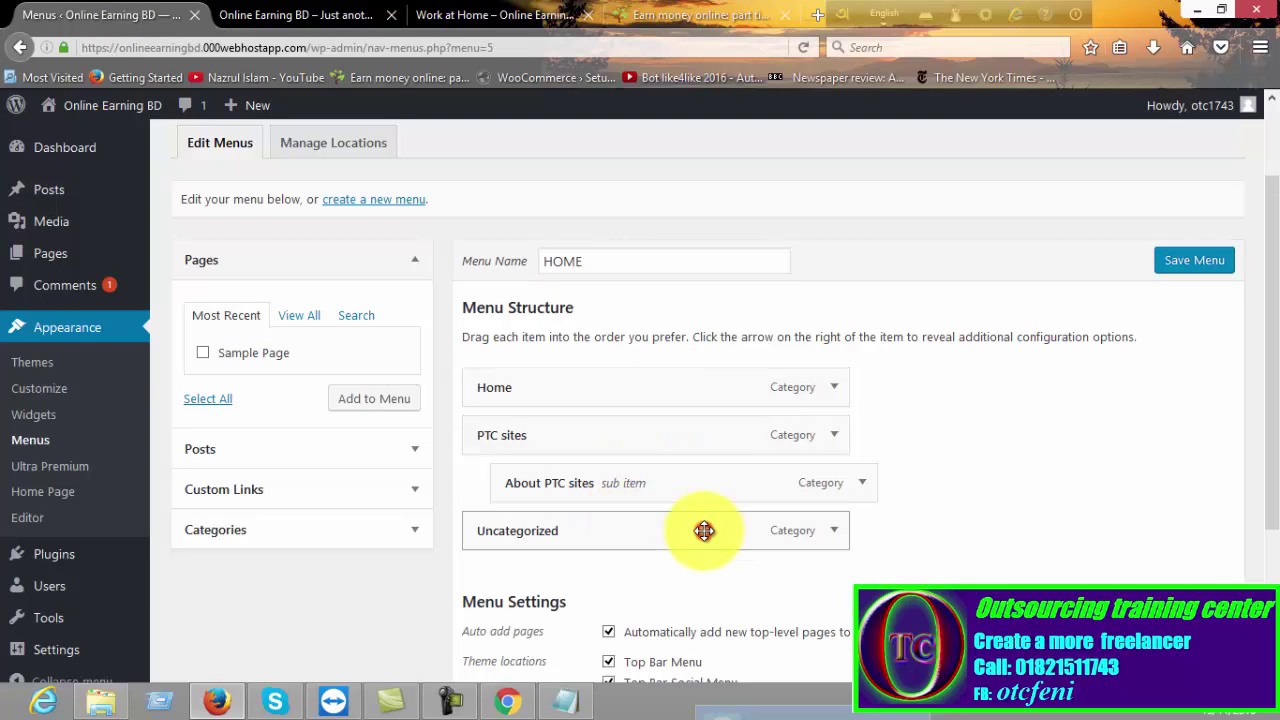
{"action": "left_click", "coordinate": [834, 531]}
{"action": "scroll", "coordinate": [840, 541], "scroll_direction": "down", "scroll_amount": 1}
Remove Uncategorized from the HOME menu and save it, retrying past database errors
{"action": "scroll", "coordinate": [840, 541], "scroll_direction": "down", "scroll_amount": 3}
{"action": "left_click", "coordinate": [484, 488]}
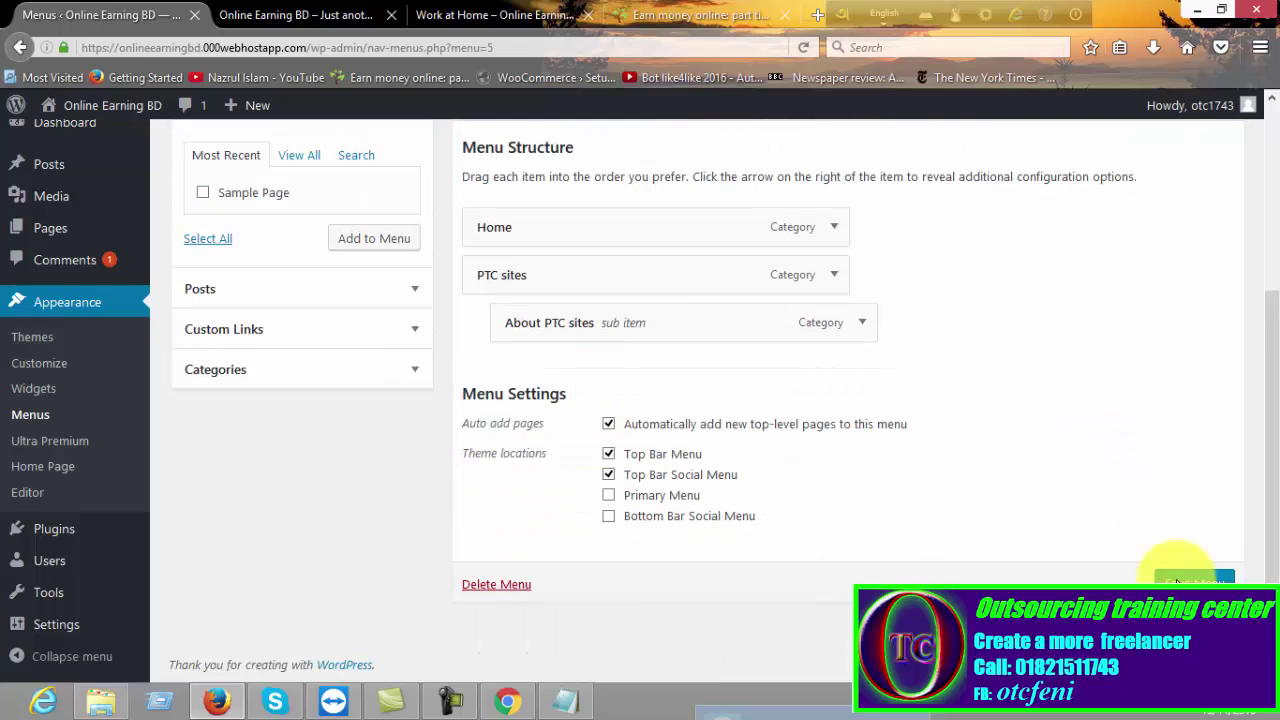
{"action": "left_click", "coordinate": [1183, 580]}
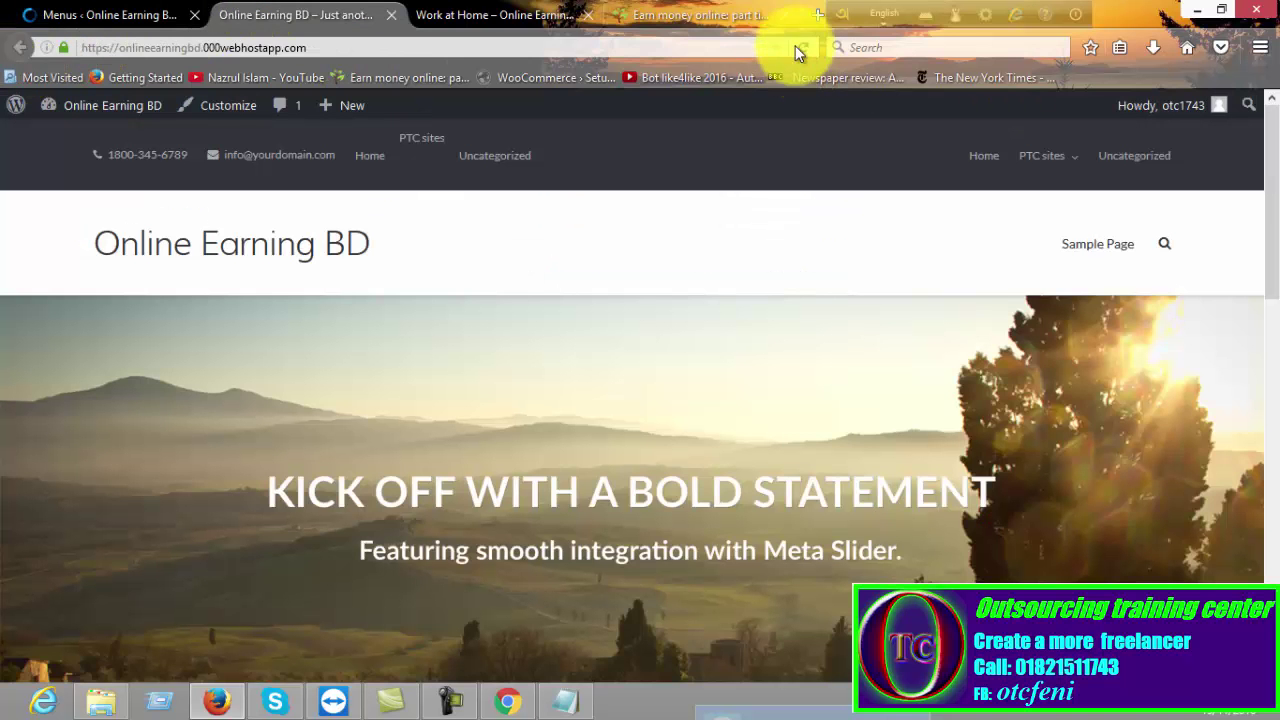
{"action": "left_click", "coordinate": [799, 47]}
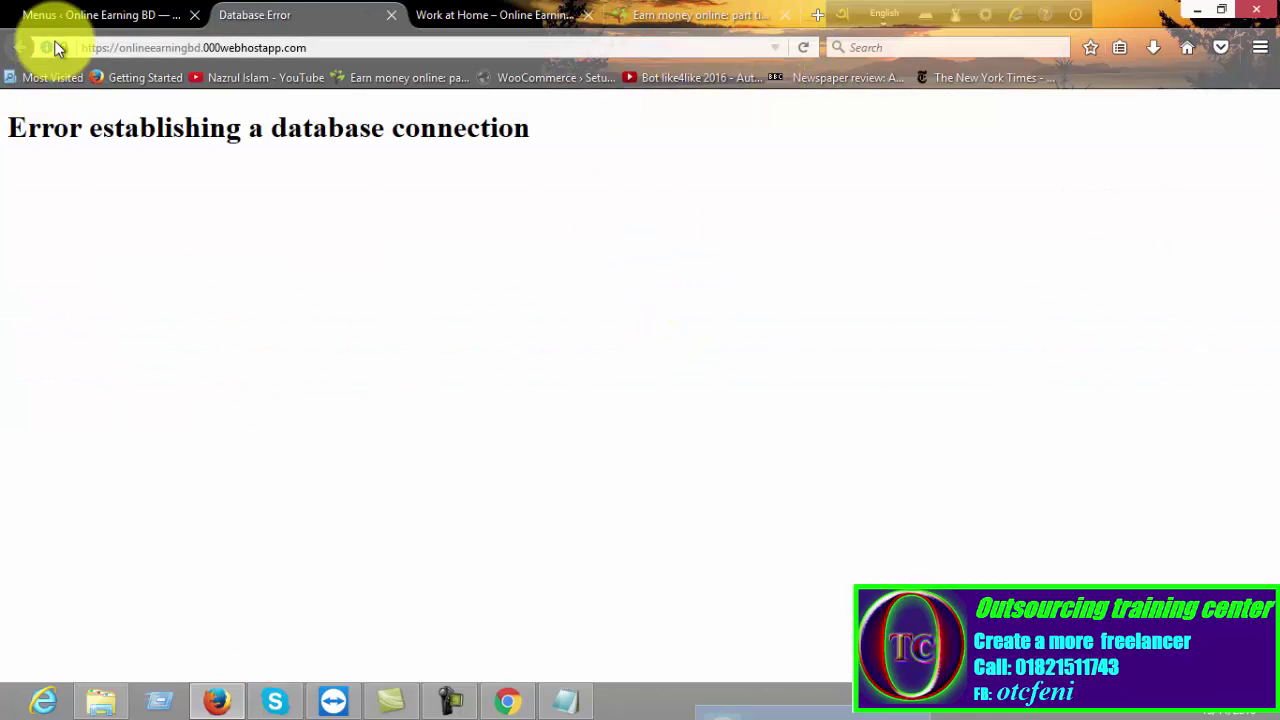
{"action": "left_click", "coordinate": [35, 15]}
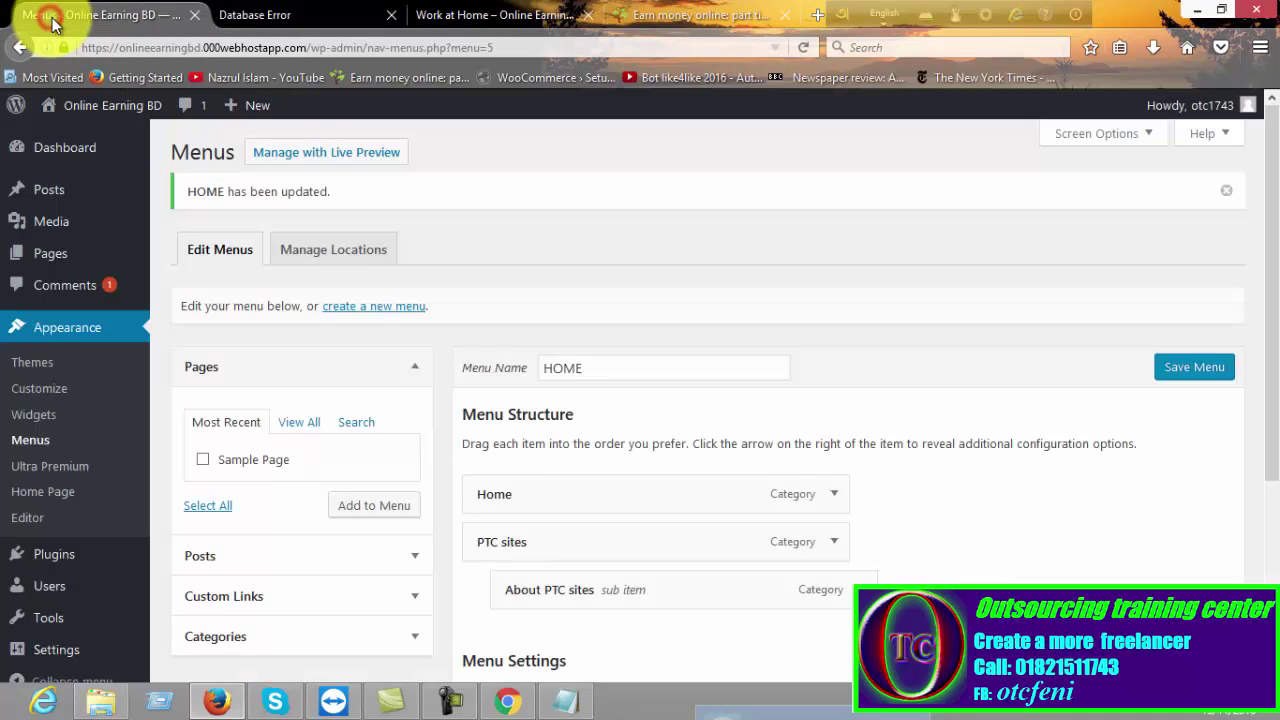
{"action": "left_click", "coordinate": [1195, 368]}
{"action": "left_click", "coordinate": [340, 10]}
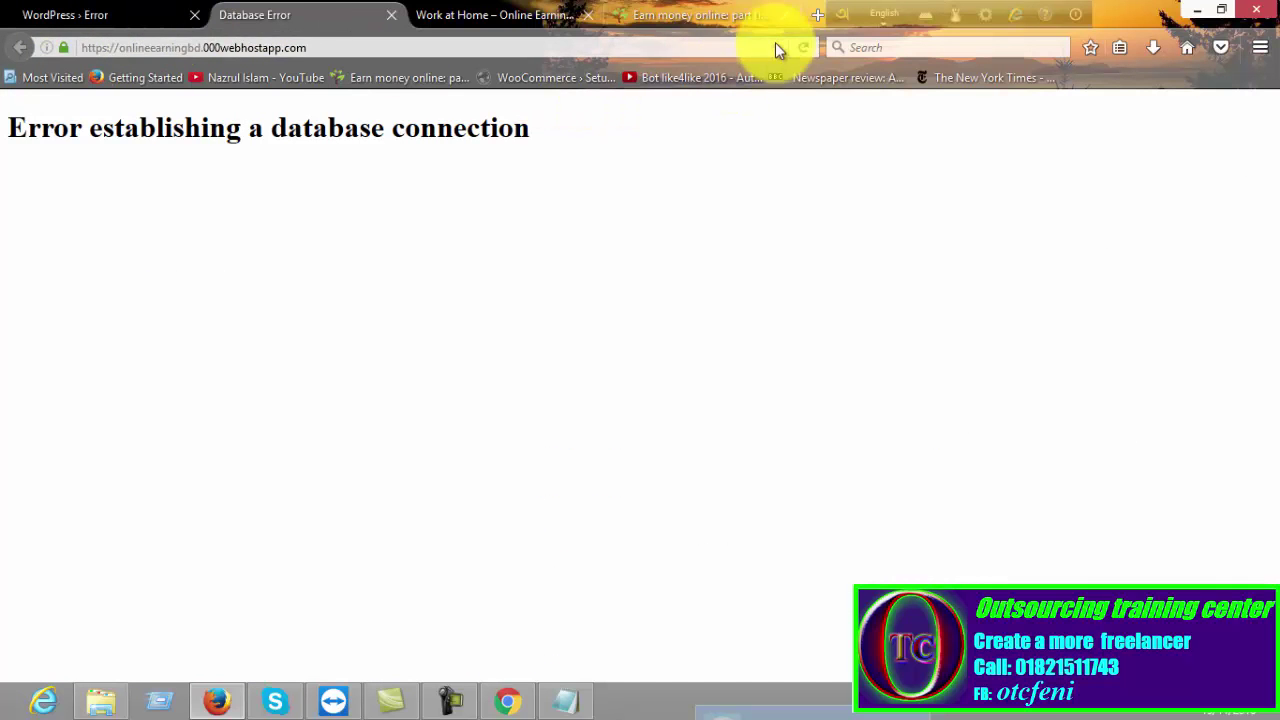
{"action": "left_click", "coordinate": [802, 47]}
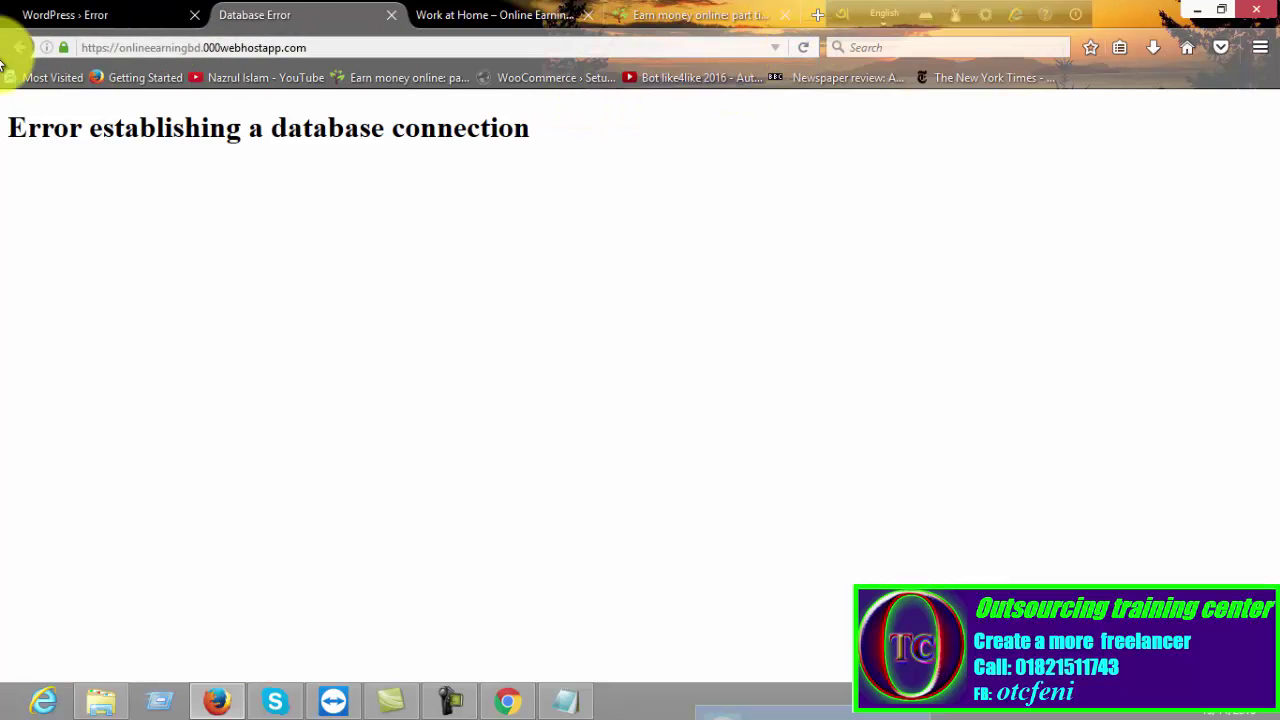
{"action": "left_click", "coordinate": [85, 12]}
{"action": "left_click", "coordinate": [14, 48]}
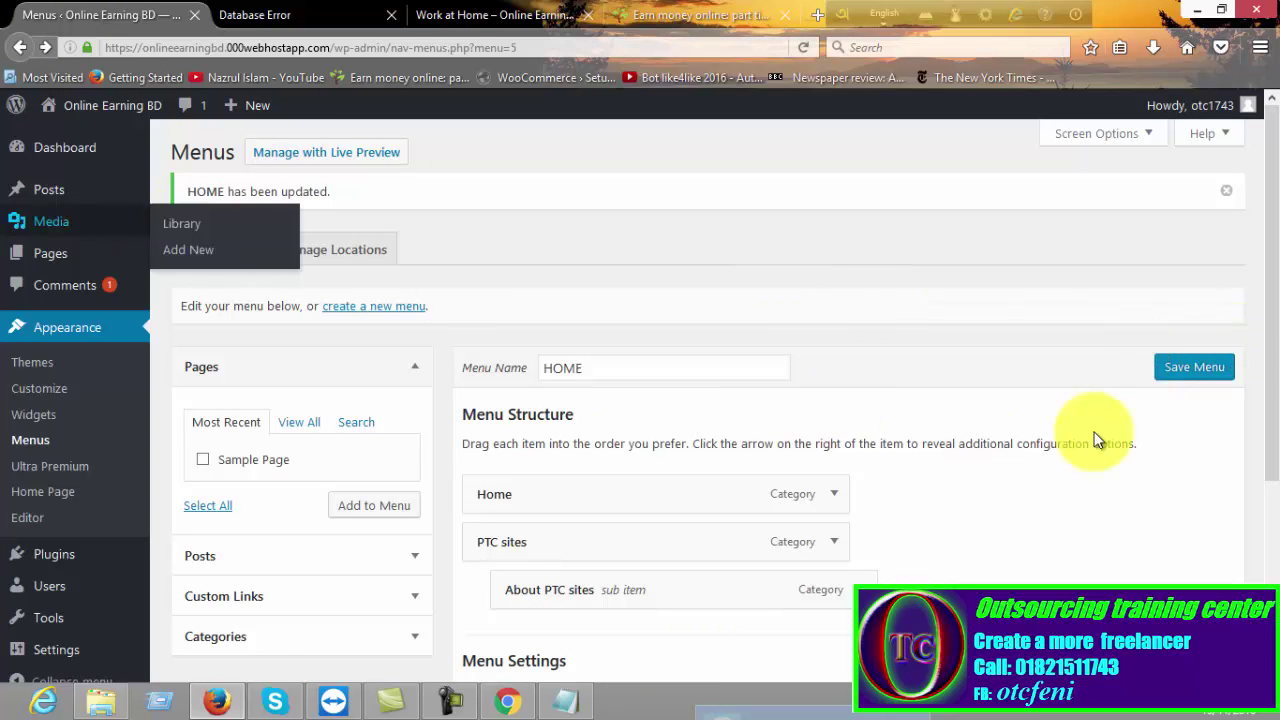
{"action": "scroll", "coordinate": [1020, 430], "scroll_direction": "down", "scroll_amount": 2}
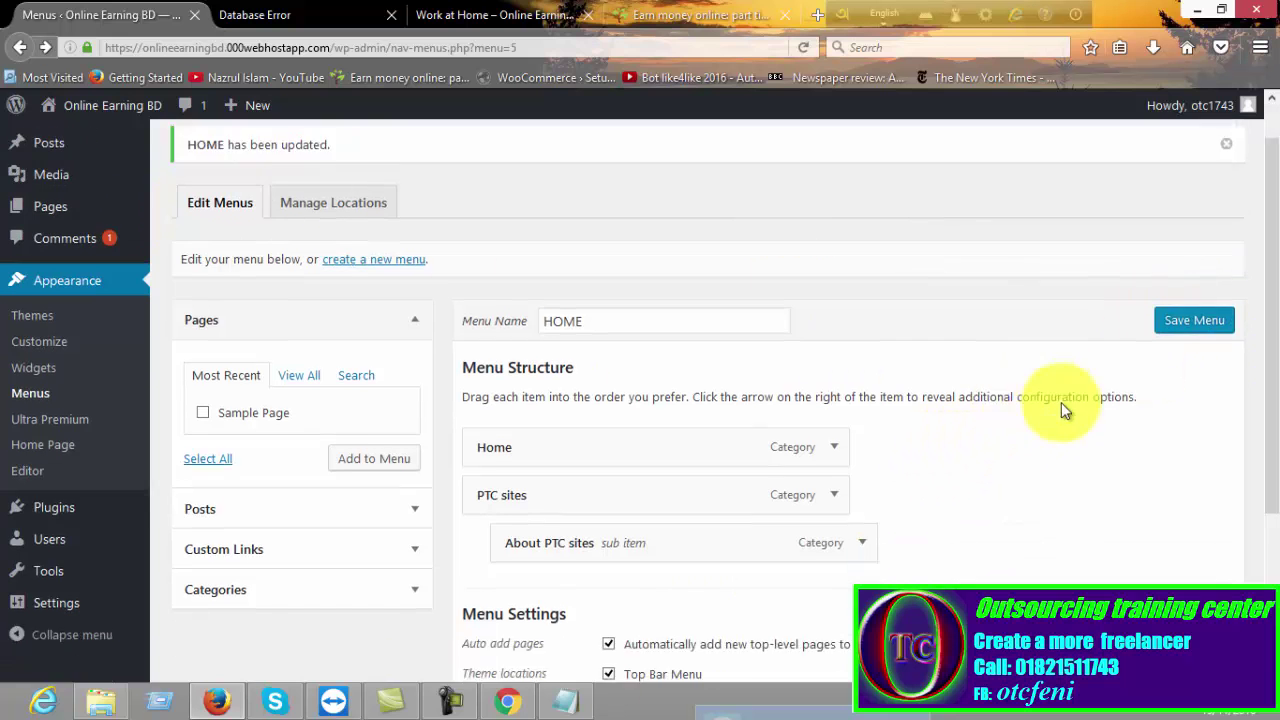
{"action": "left_click", "coordinate": [1187, 262]}
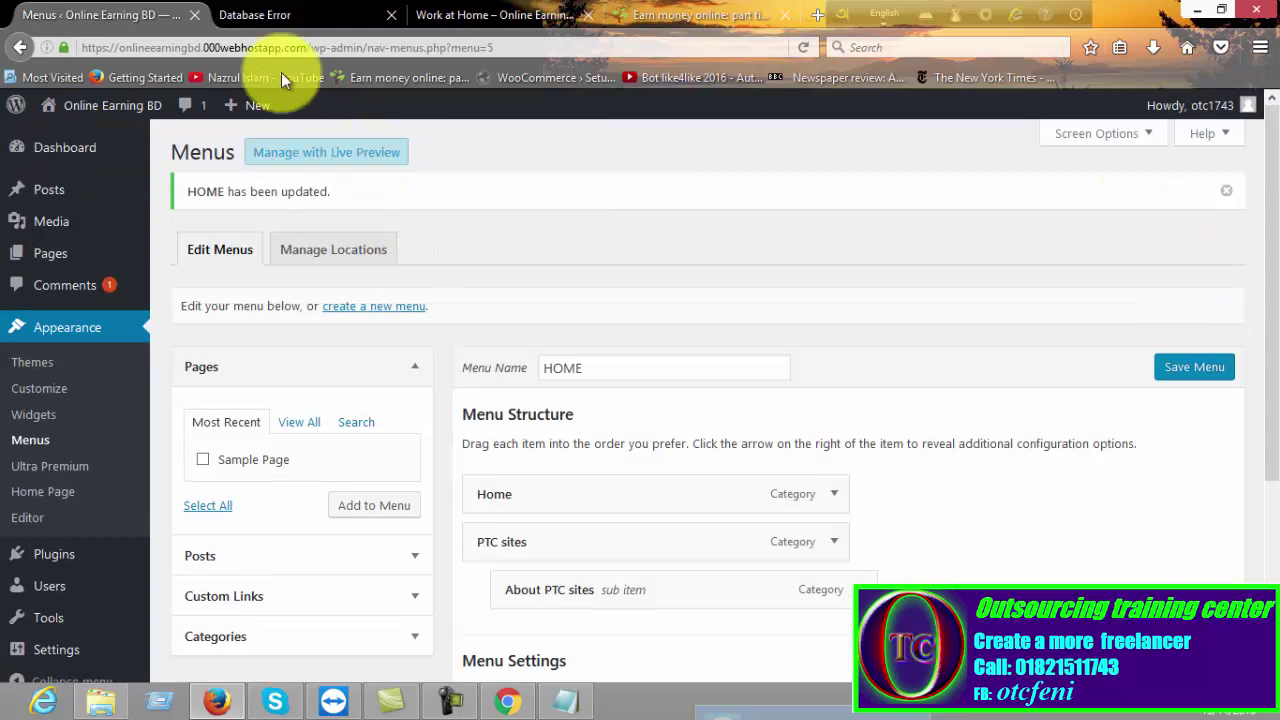
Reload the site to check the top bar, browsing the homepage, Work at Home and Earn money online
{"action": "left_click", "coordinate": [232, 18]}
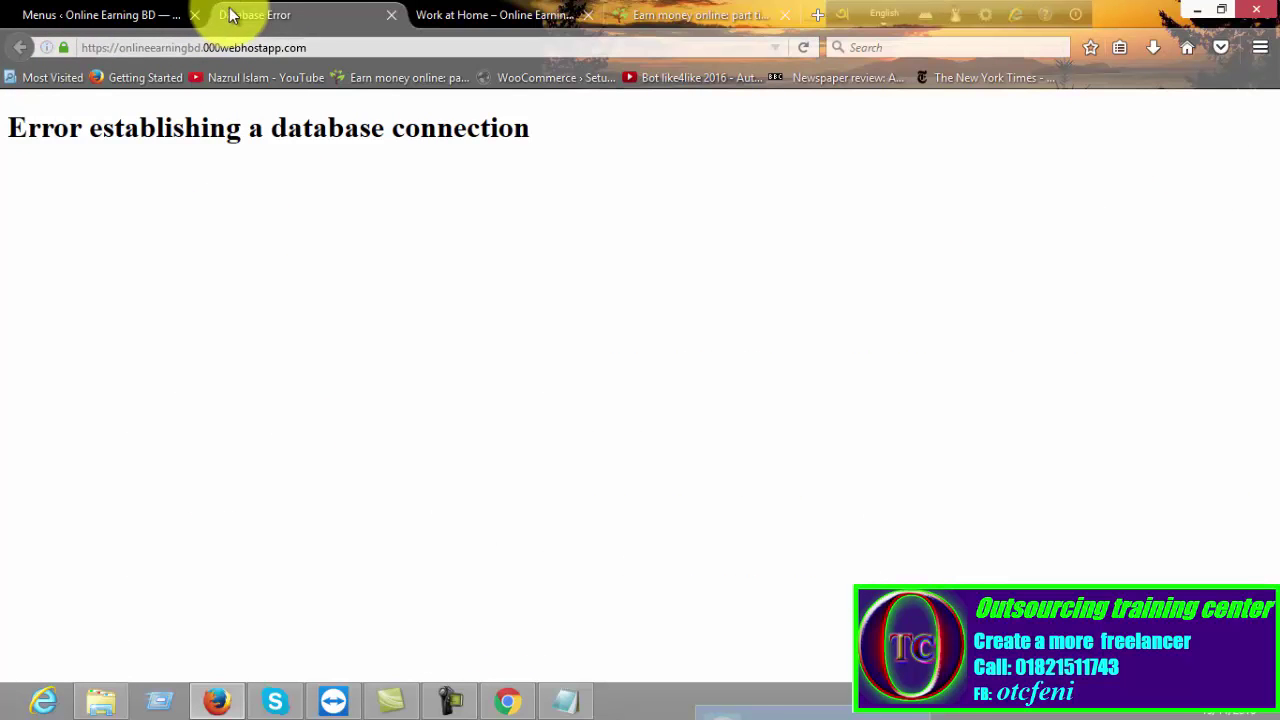
{"action": "left_click", "coordinate": [806, 47]}
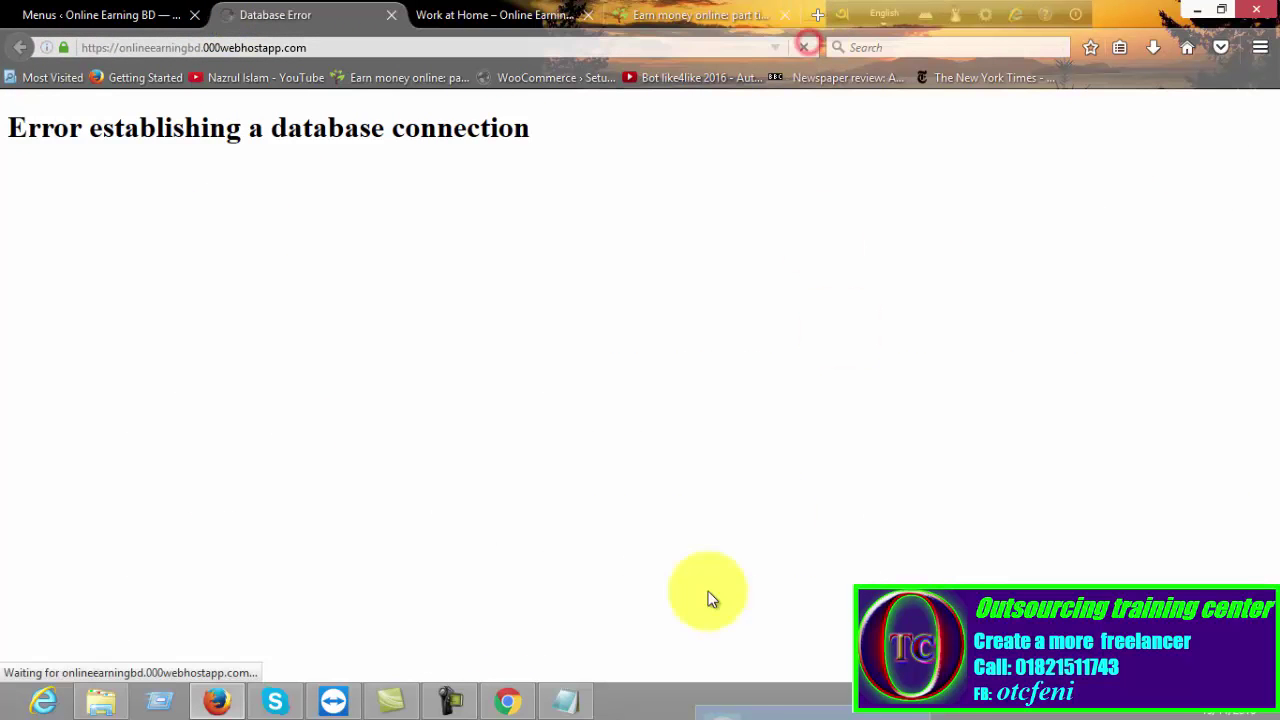
{"action": "left_click", "coordinate": [450, 700]}
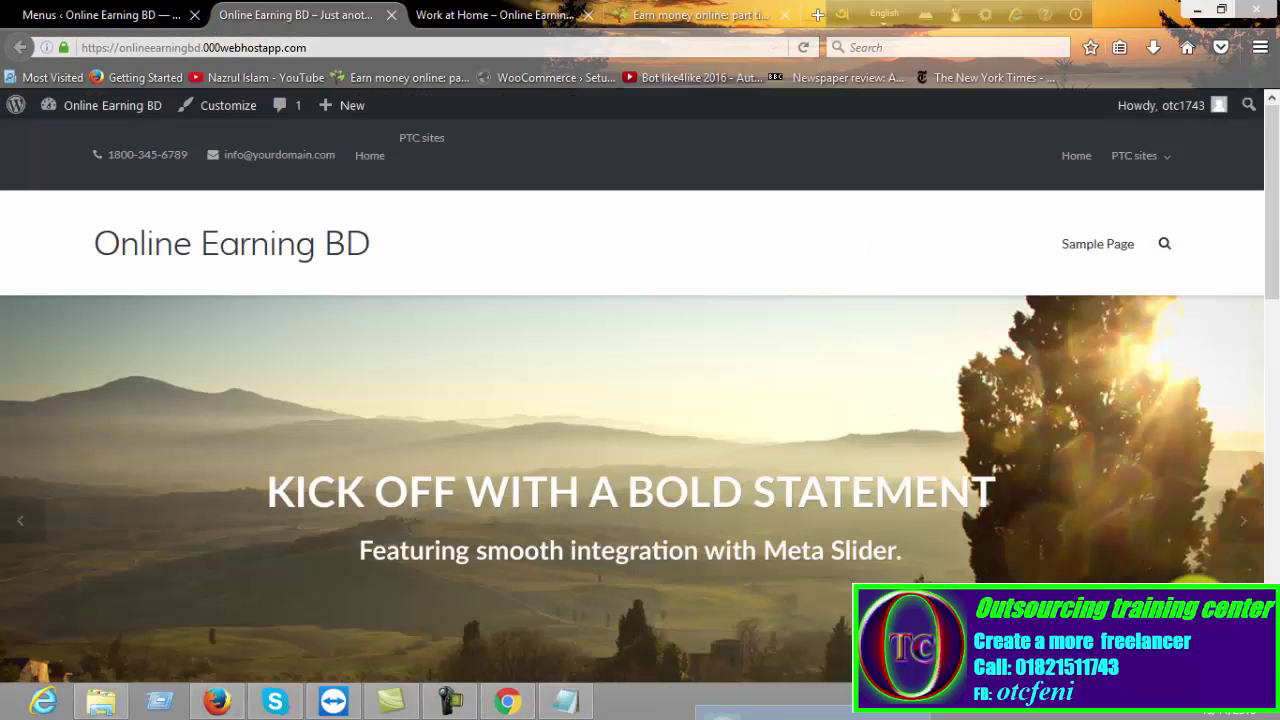
{"action": "mouse_move", "coordinate": [1145, 175]}
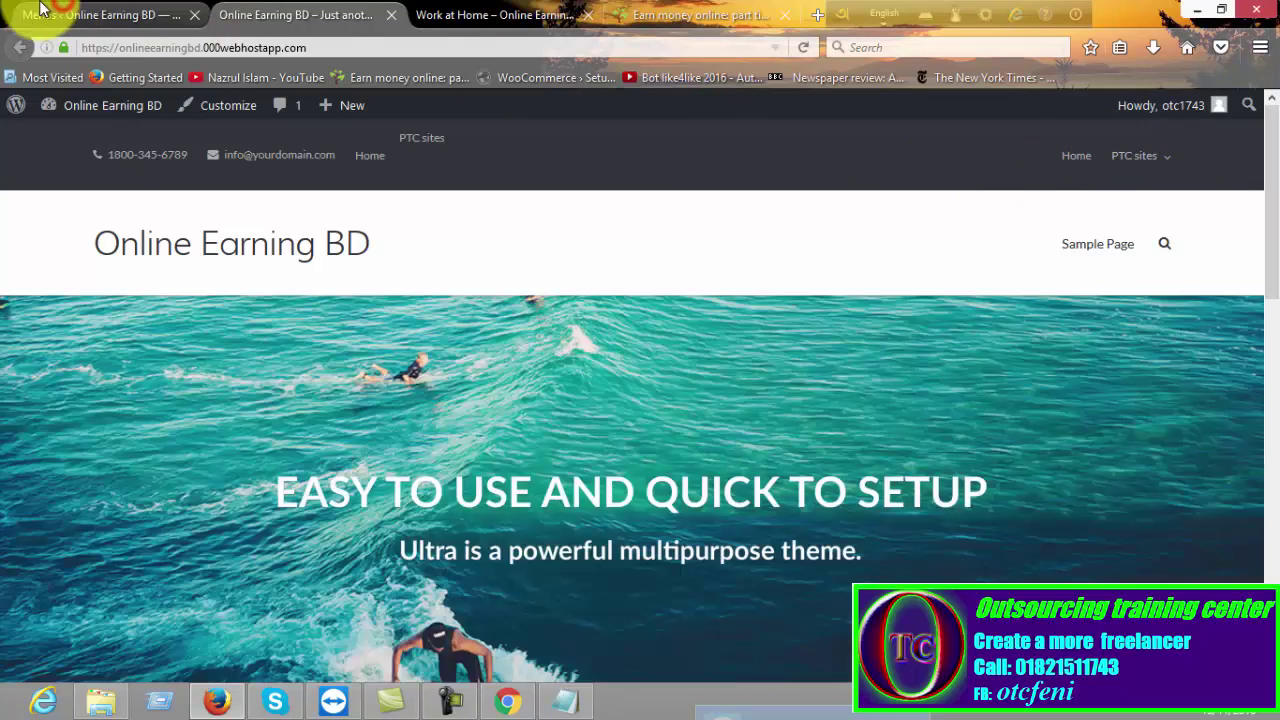
{"action": "left_click", "coordinate": [48, 10]}
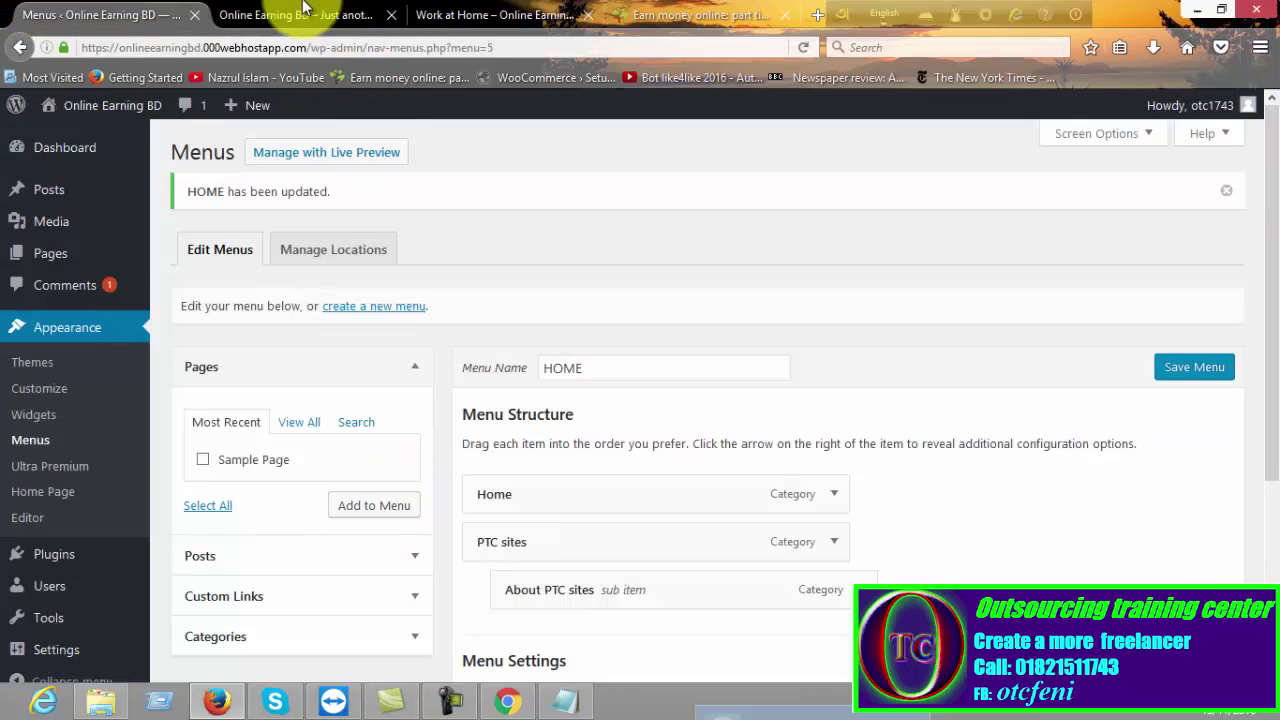
{"action": "left_click", "coordinate": [360, 14]}
{"action": "left_click", "coordinate": [490, 12]}
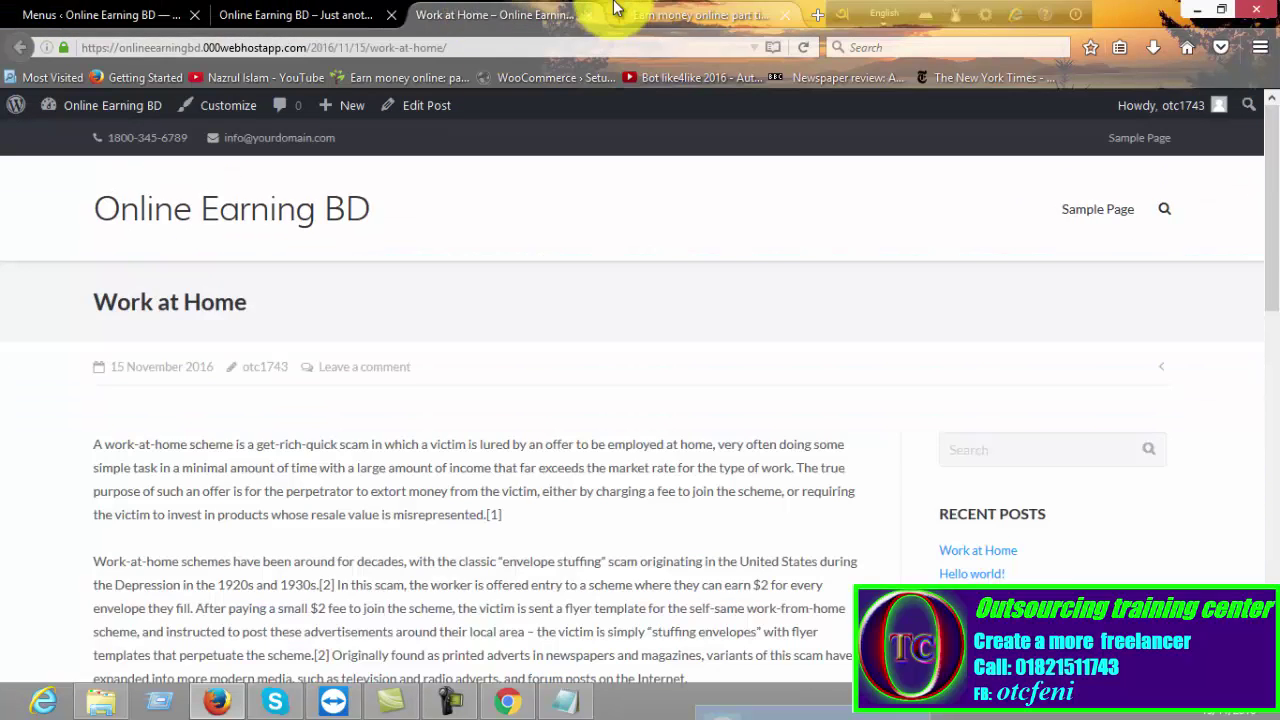
{"action": "left_click", "coordinate": [620, 14]}
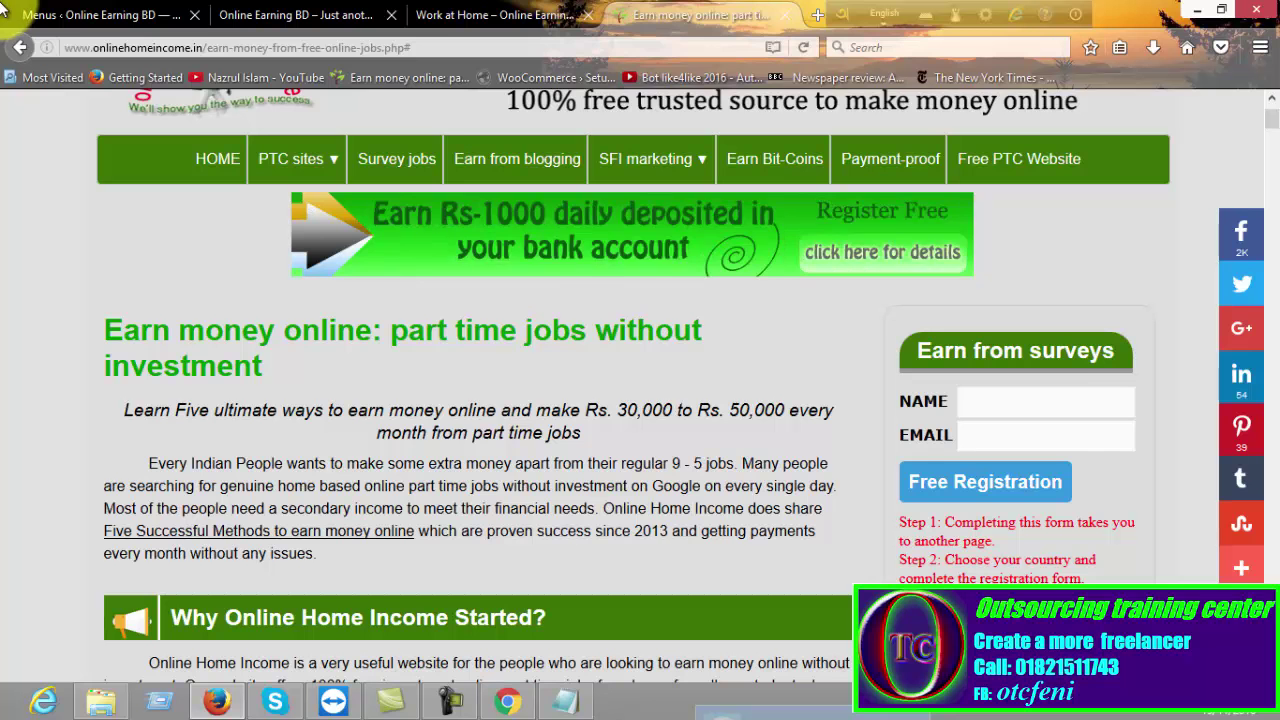
{"action": "left_click", "coordinate": [60, 8]}
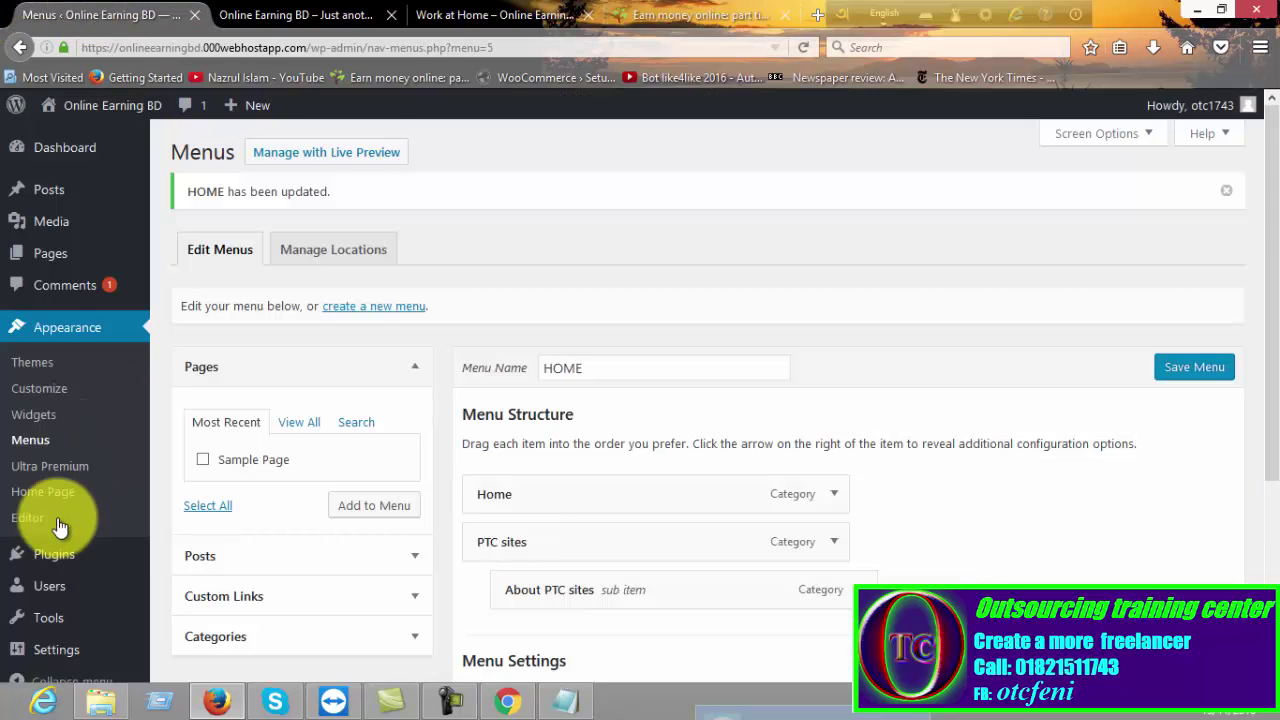
Open the Installed Plugins list and activate Akismet
{"action": "scroll", "coordinate": [48, 527], "scroll_direction": "down", "scroll_amount": 1}
{"action": "scroll", "coordinate": [48, 527], "scroll_direction": "down", "scroll_amount": 2}
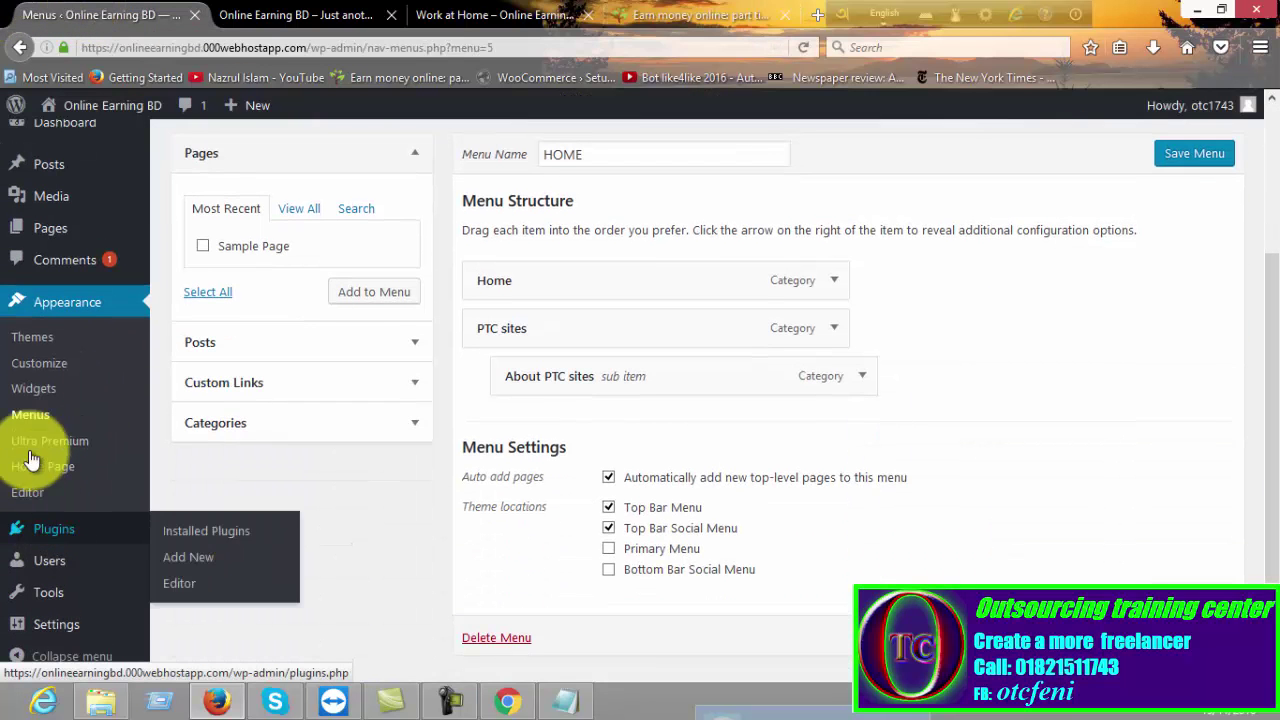
{"action": "left_click", "coordinate": [27, 537]}
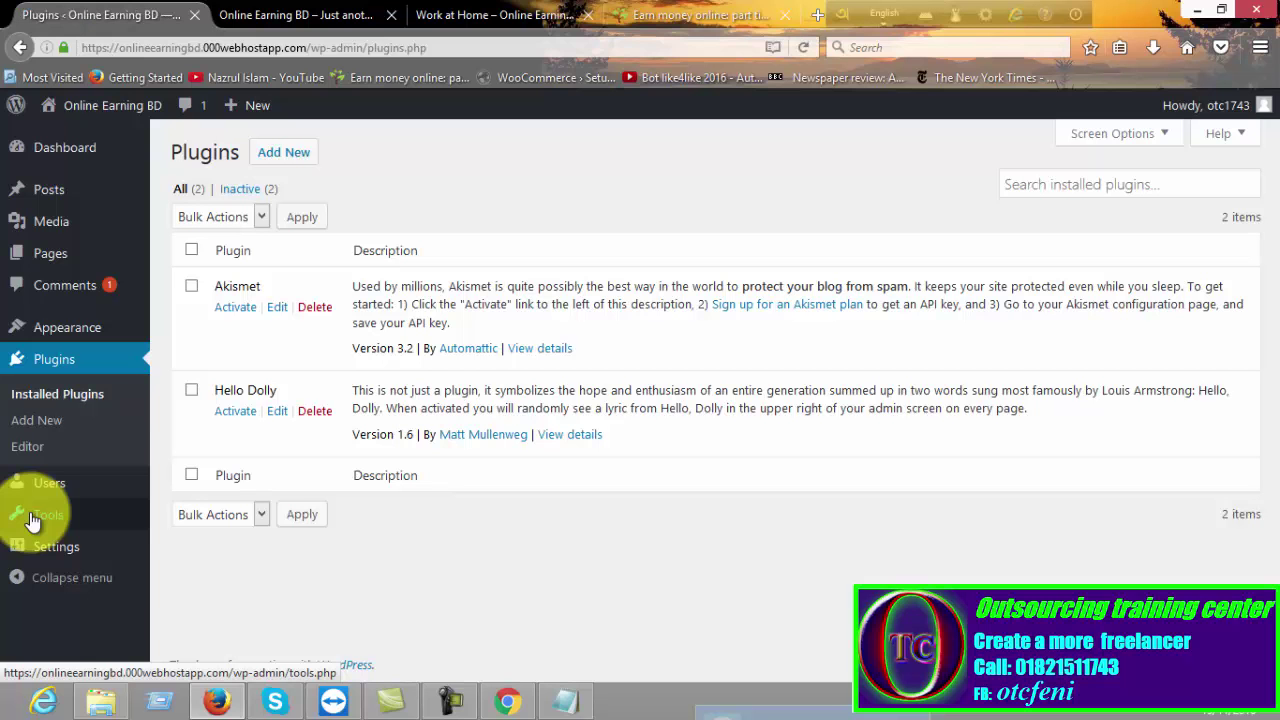
{"action": "left_click", "coordinate": [229, 306]}
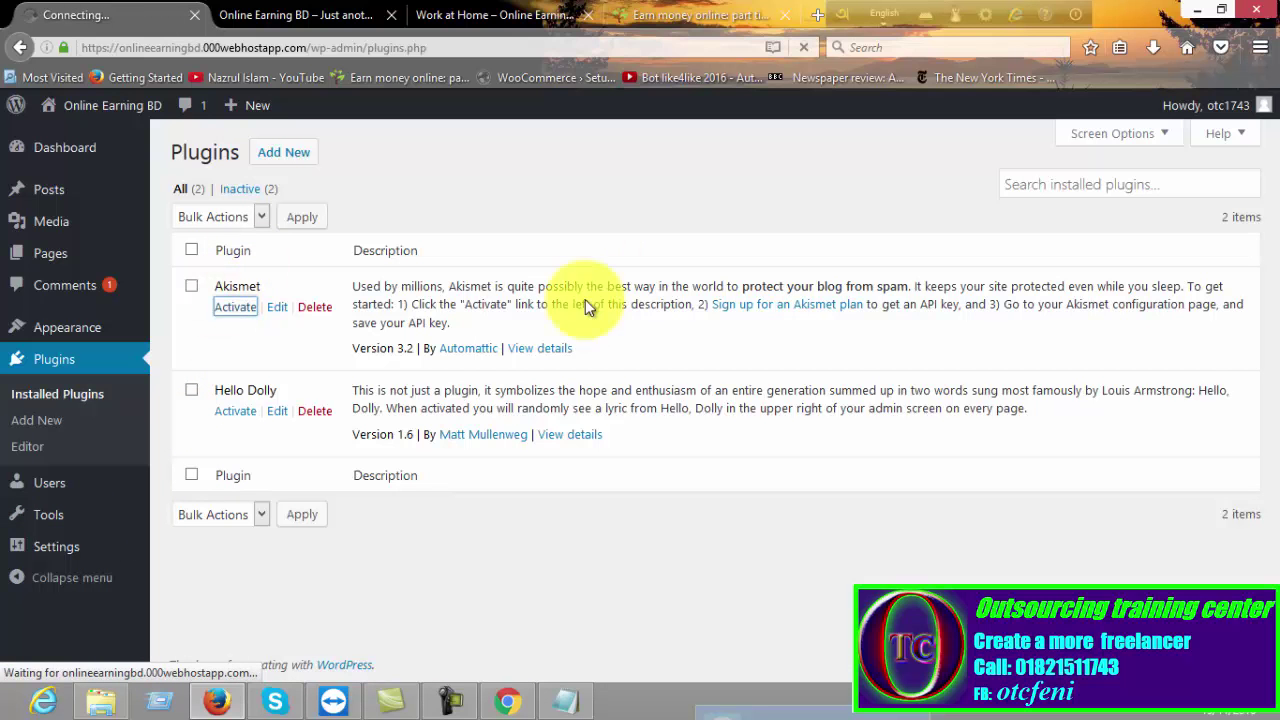
Try deleting Hello Dolly, which fails with 'Deletion failed: 0', then activate Akismet again
{"action": "left_click", "coordinate": [310, 411]}
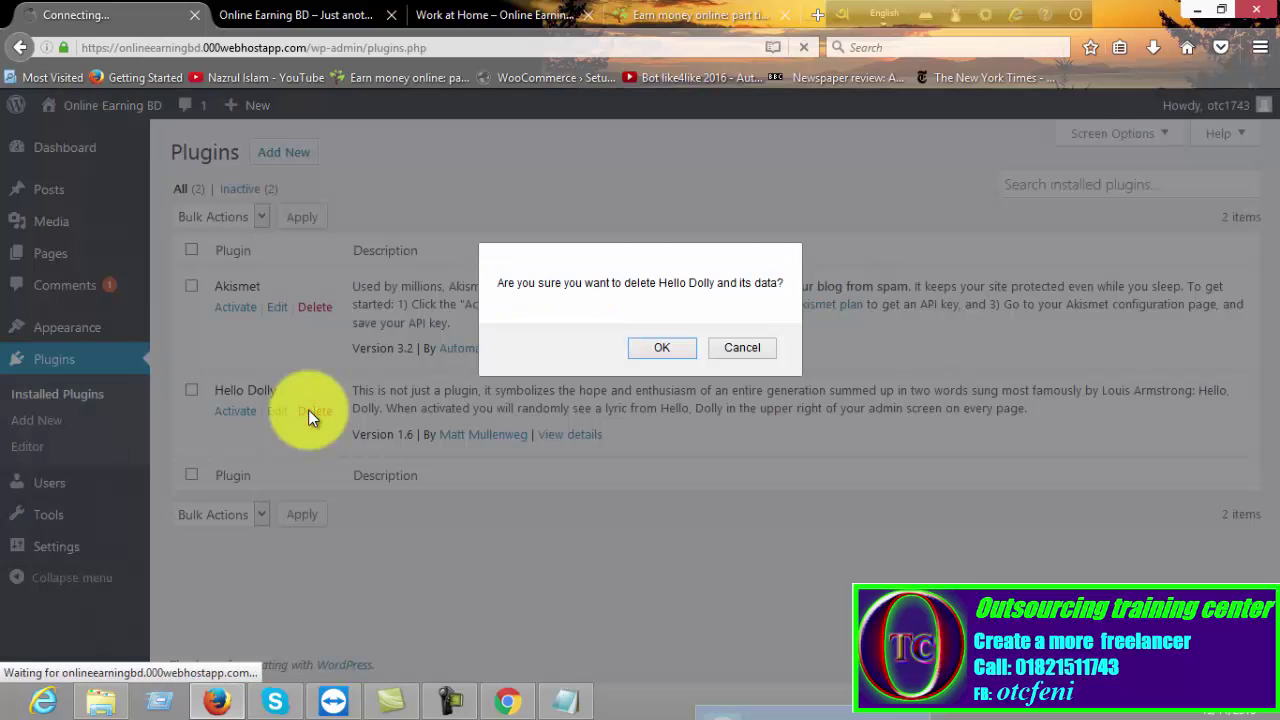
{"action": "left_click", "coordinate": [648, 350]}
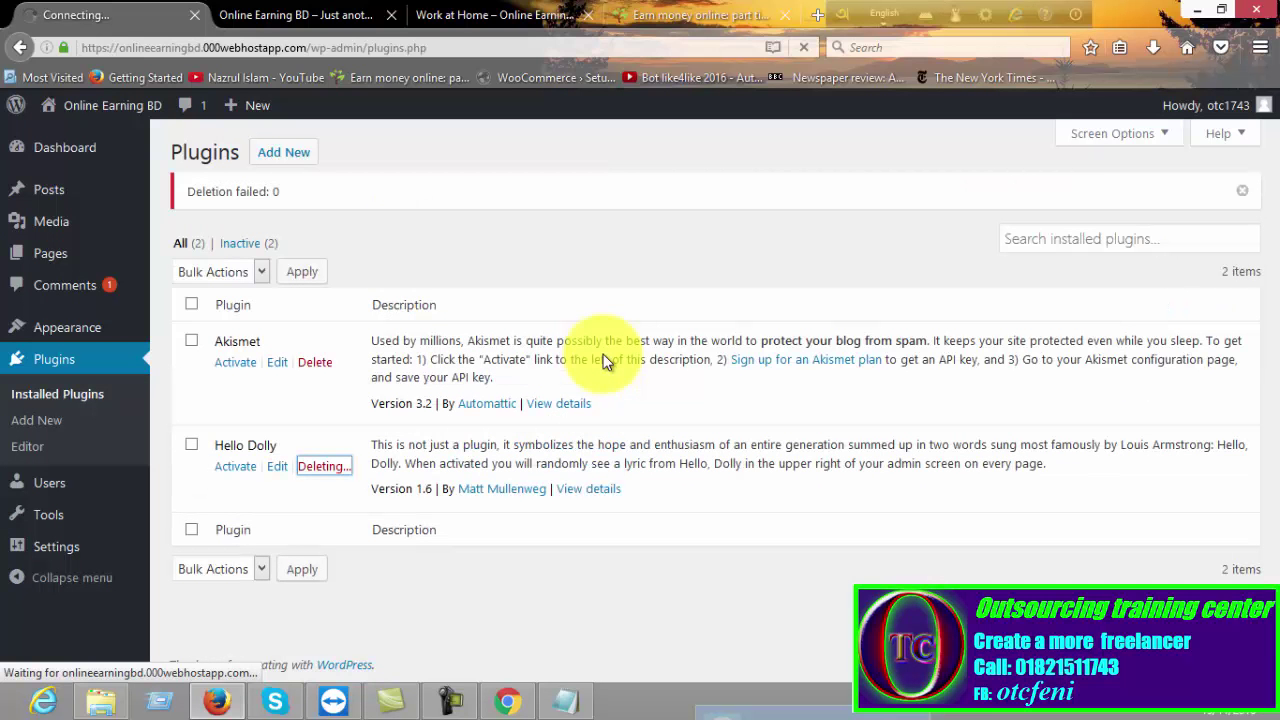
{"action": "left_click", "coordinate": [238, 370]}
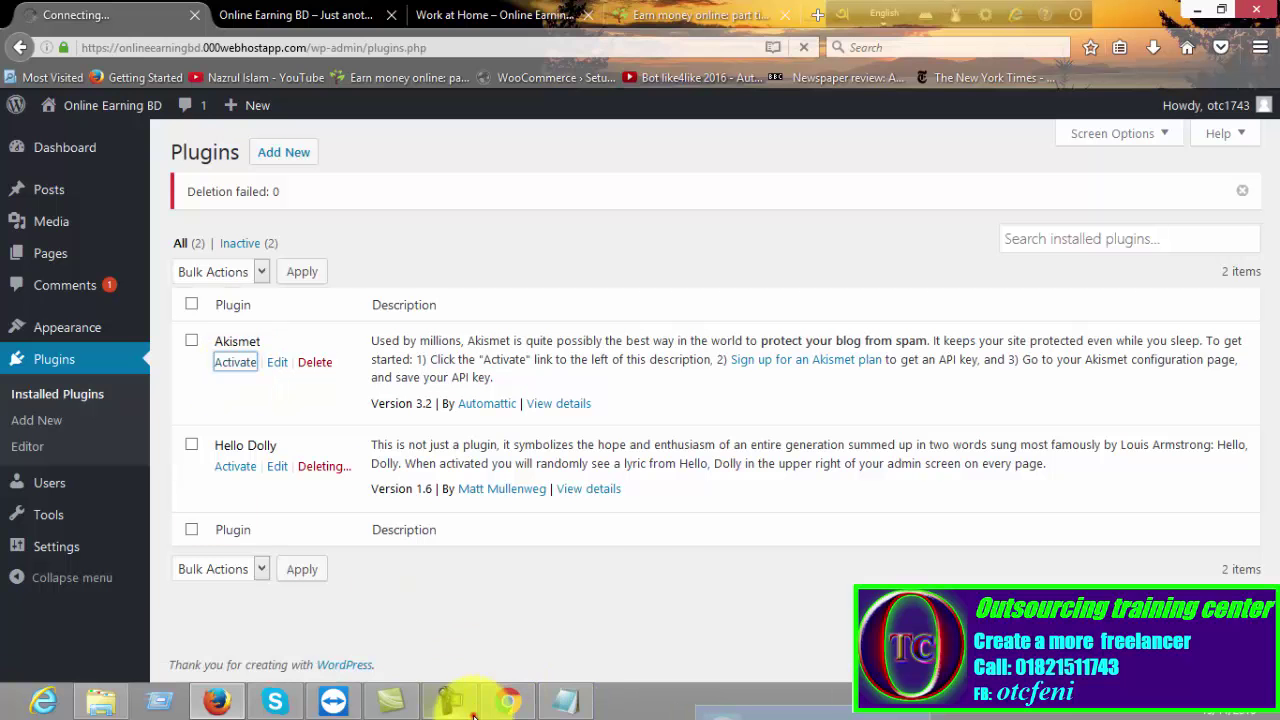
{"action": "left_click", "coordinate": [452, 701]}
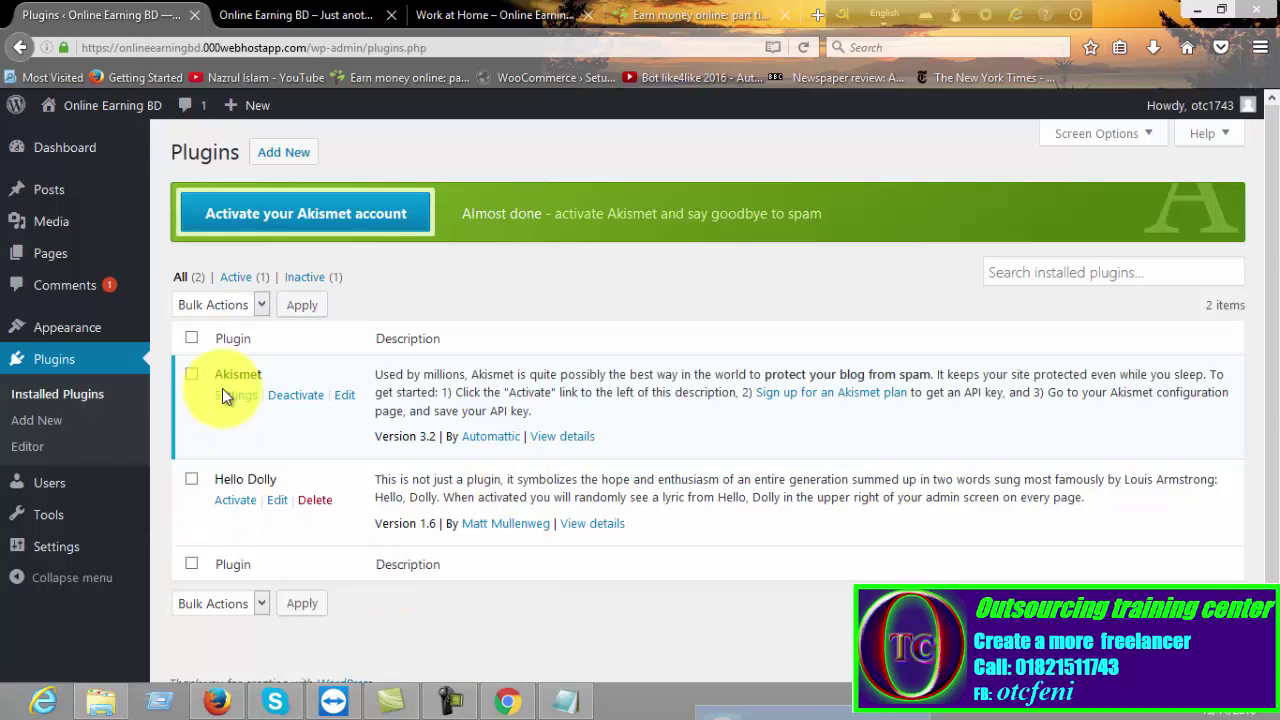
Search the plugin directory under Plugins > Add New for 'all in seo'
{"action": "left_click", "coordinate": [1102, 275]}
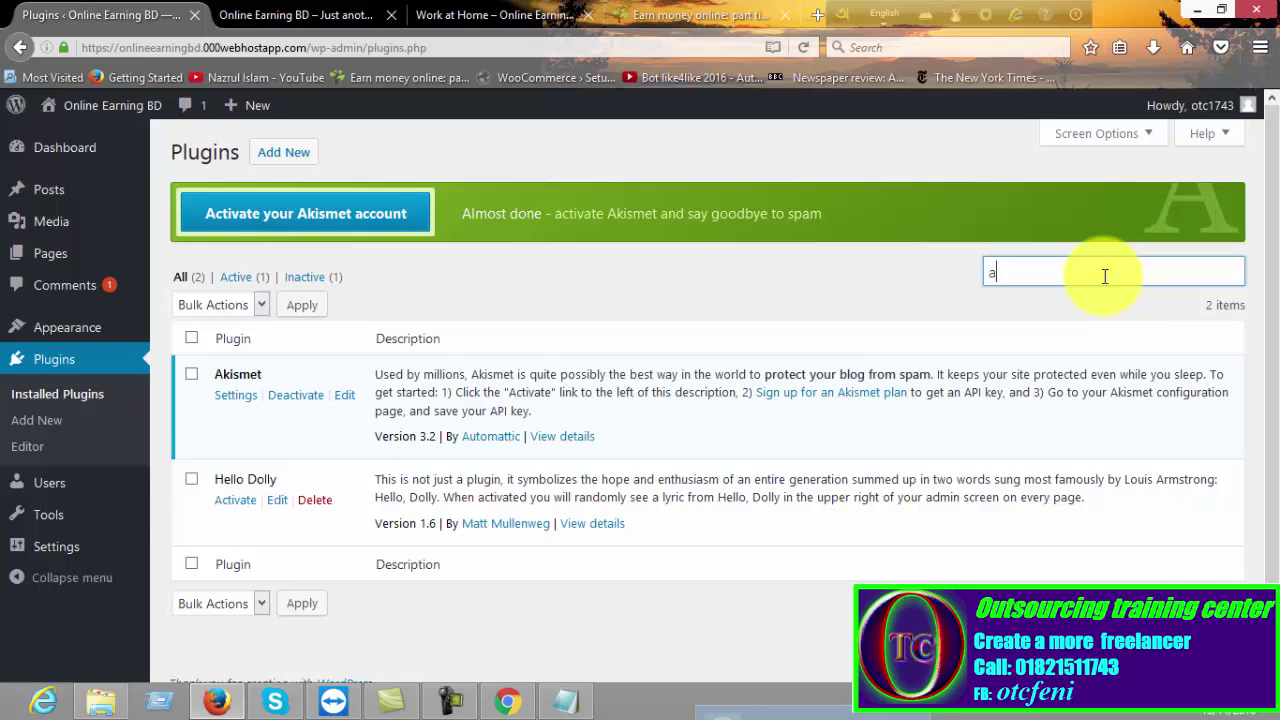
{"action": "type", "text": "all in seo"}
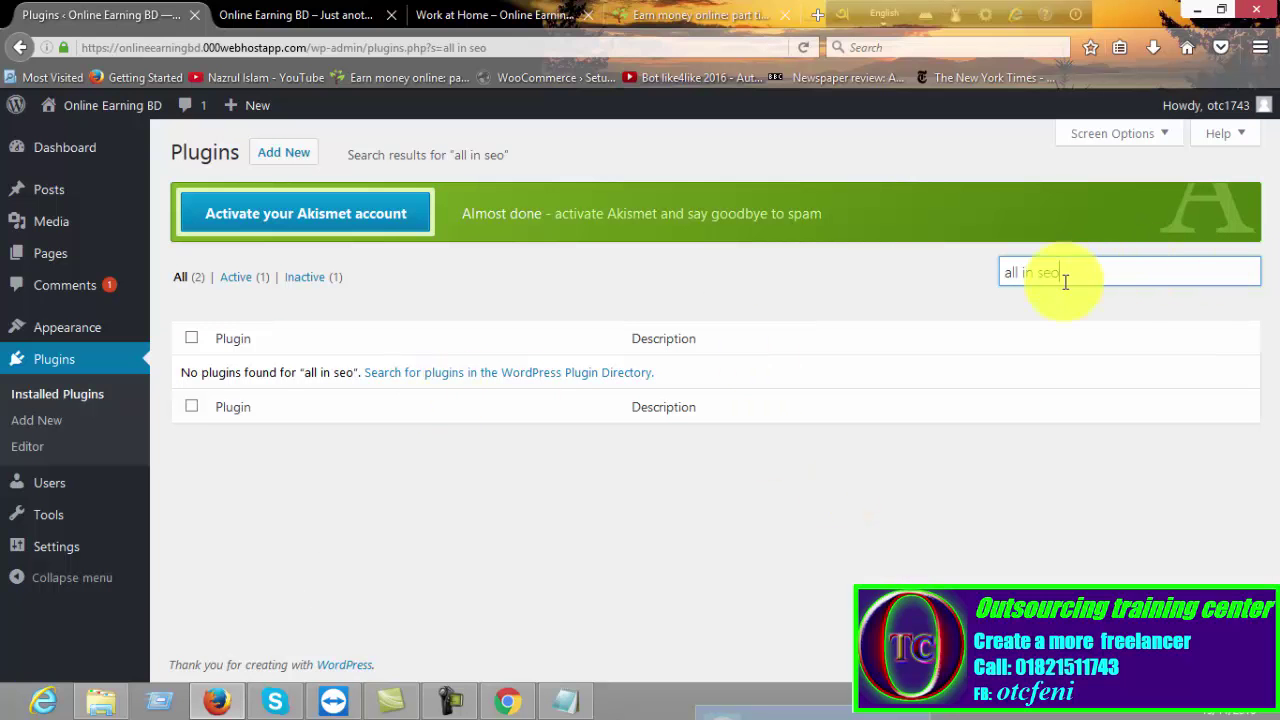
{"action": "left_click", "coordinate": [290, 155]}
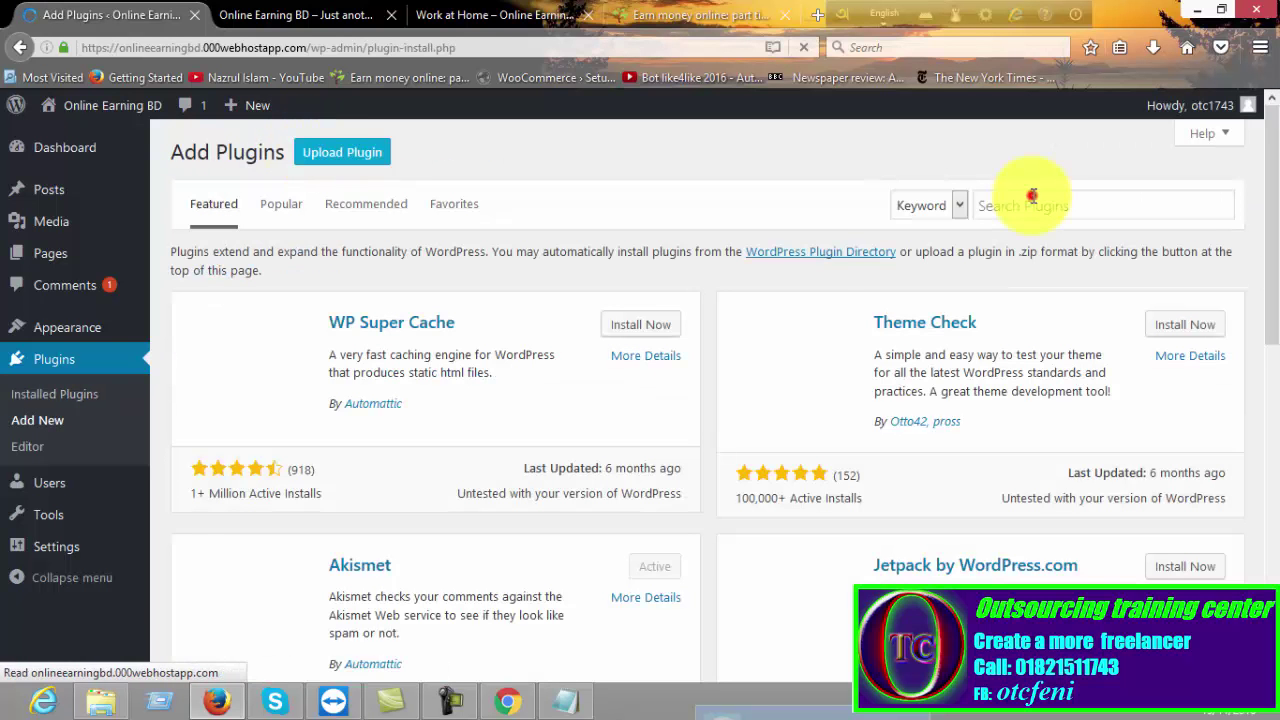
{"action": "left_click", "coordinate": [1031, 195]}
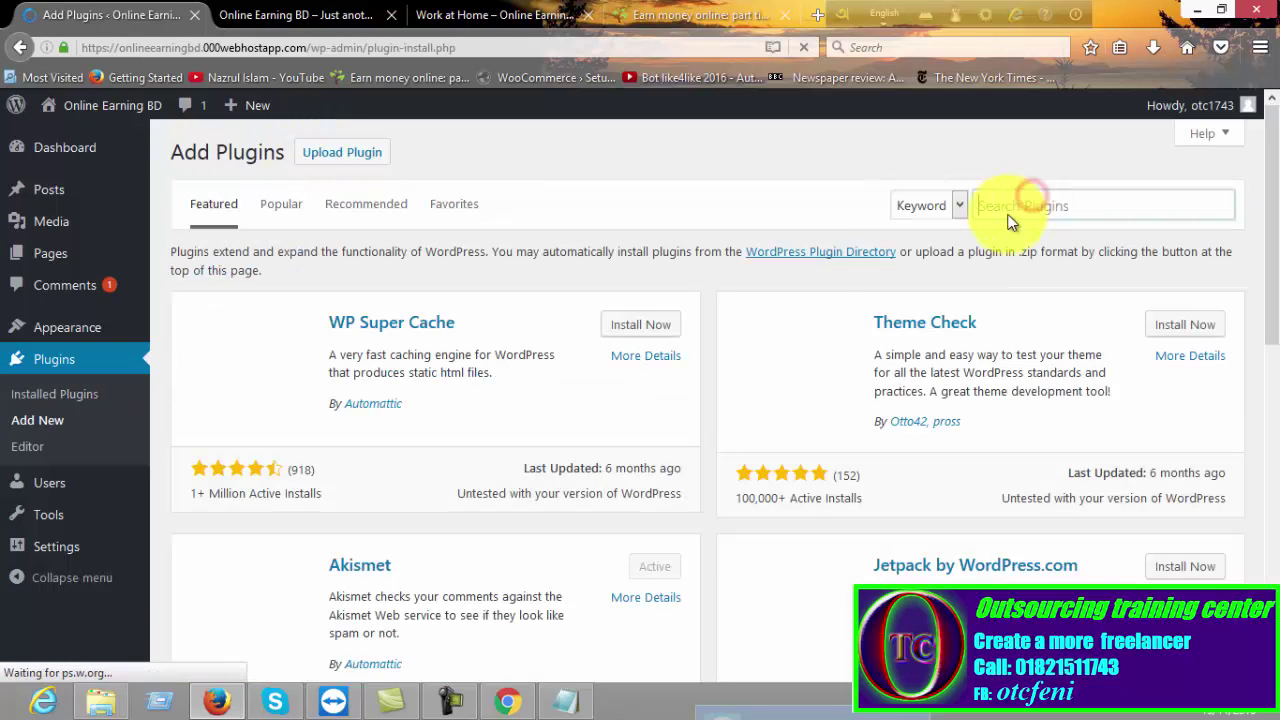
{"action": "scroll", "coordinate": [673, 505], "scroll_direction": "down", "scroll_amount": 1}
{"action": "scroll", "coordinate": [672, 498], "scroll_direction": "down", "scroll_amount": 5}
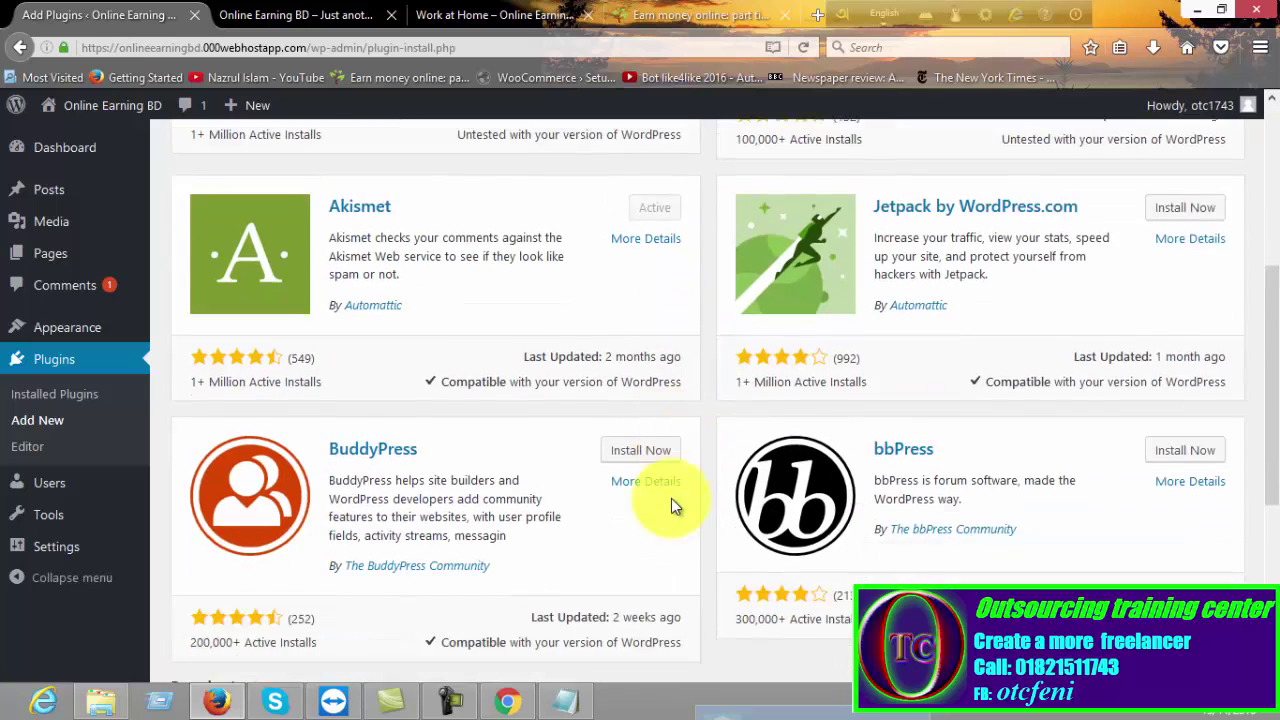
{"action": "scroll", "coordinate": [671, 497], "scroll_direction": "up", "scroll_amount": 3}
{"action": "scroll", "coordinate": [670, 495], "scroll_direction": "up", "scroll_amount": 4}
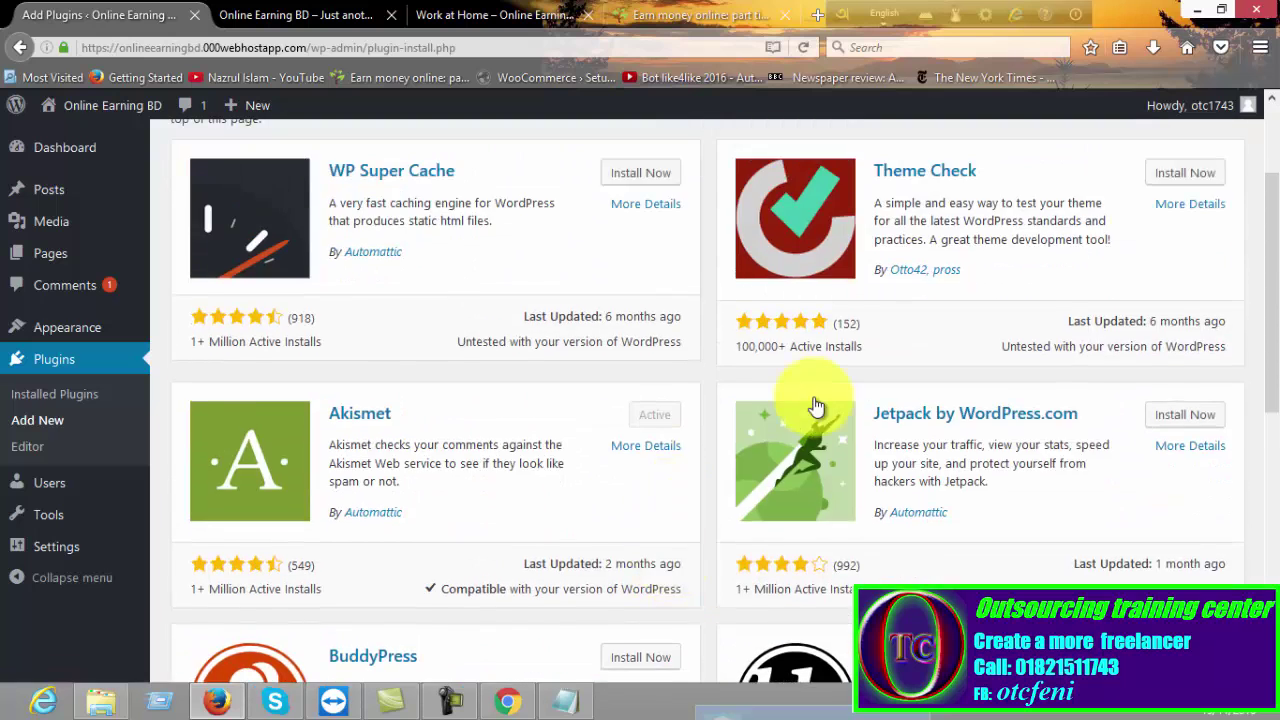
{"action": "left_click", "coordinate": [1011, 205]}
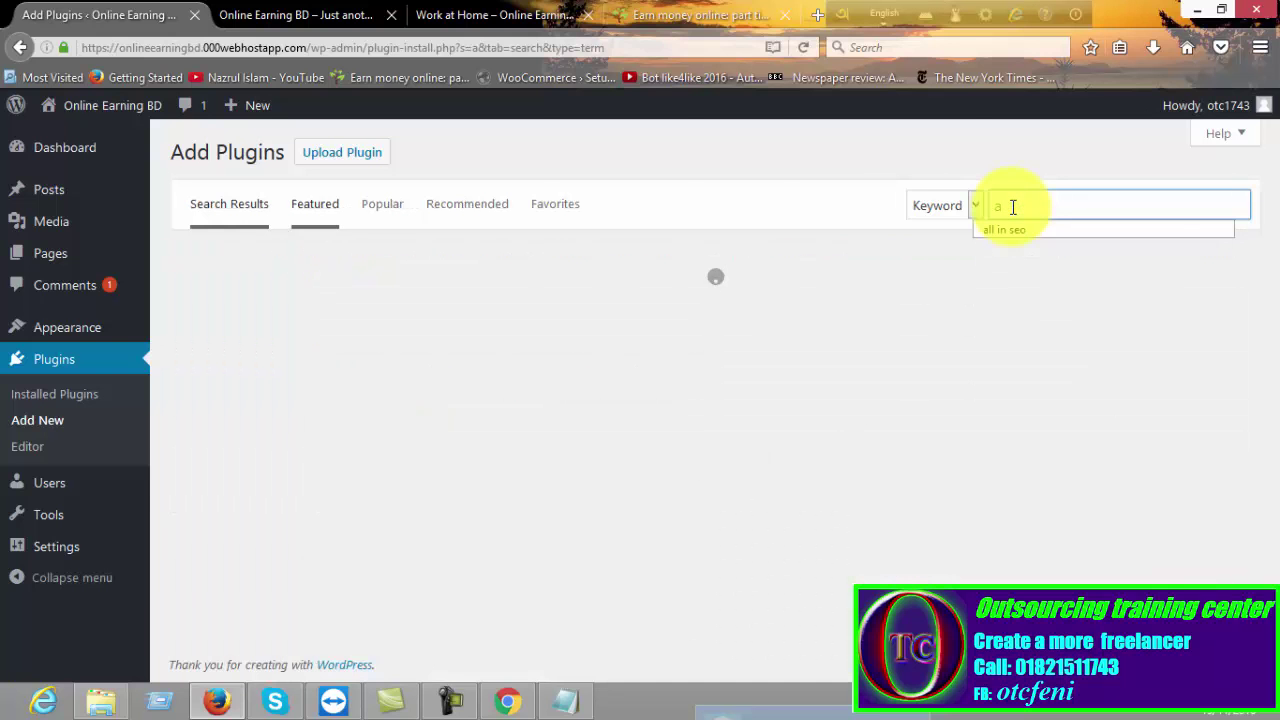
{"action": "left_click", "coordinate": [1019, 230]}
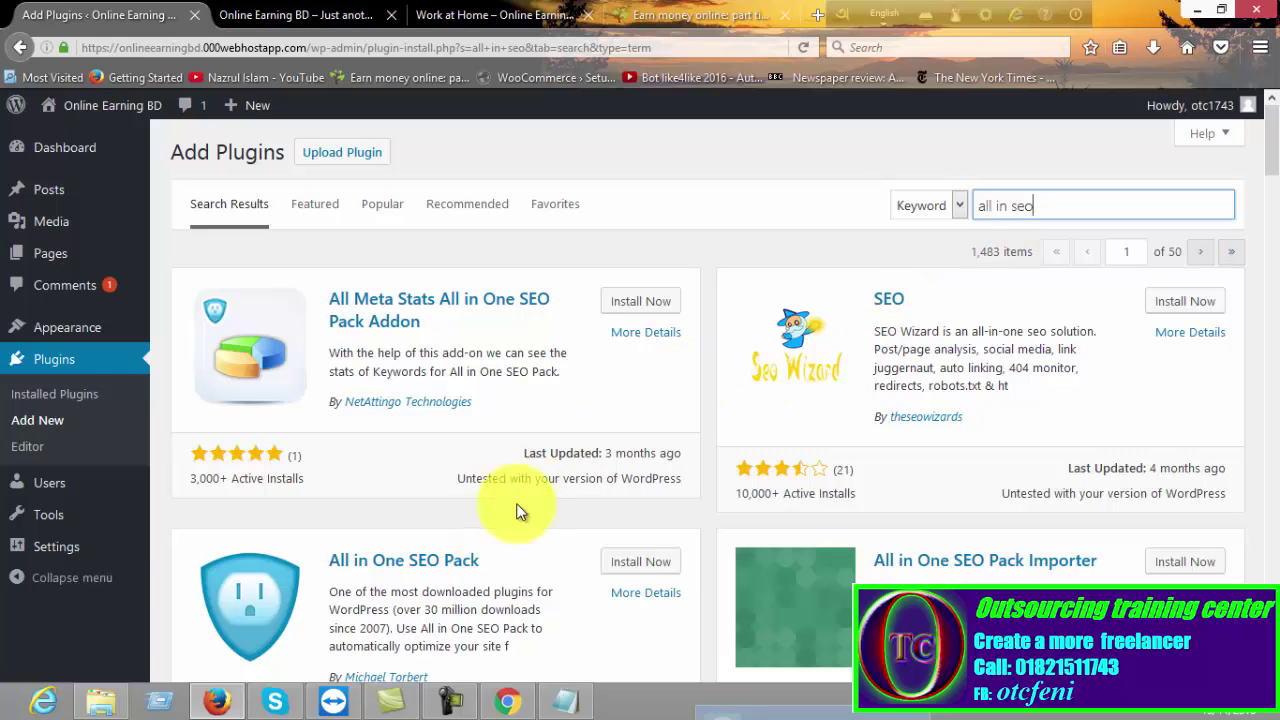
Install and activate All in One SEO Pack 2.3.11, bringing up its welcome page
{"action": "left_click", "coordinate": [625, 562]}
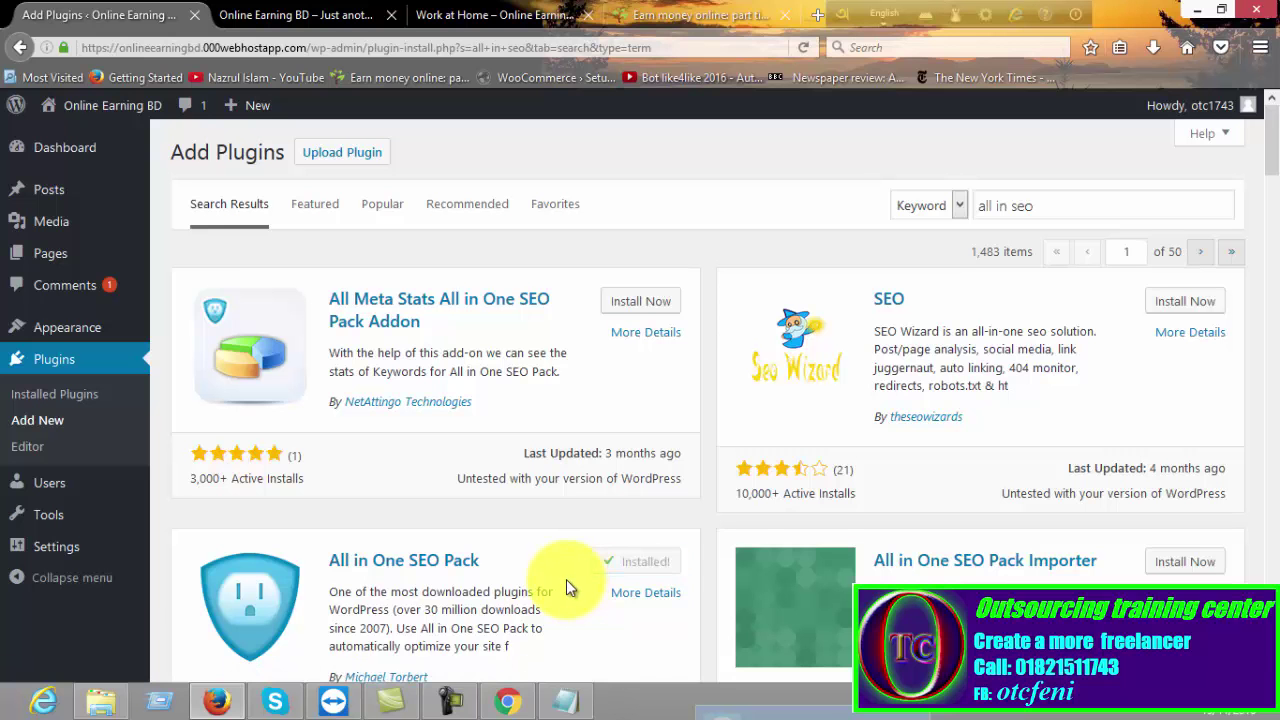
{"action": "left_click", "coordinate": [657, 565]}
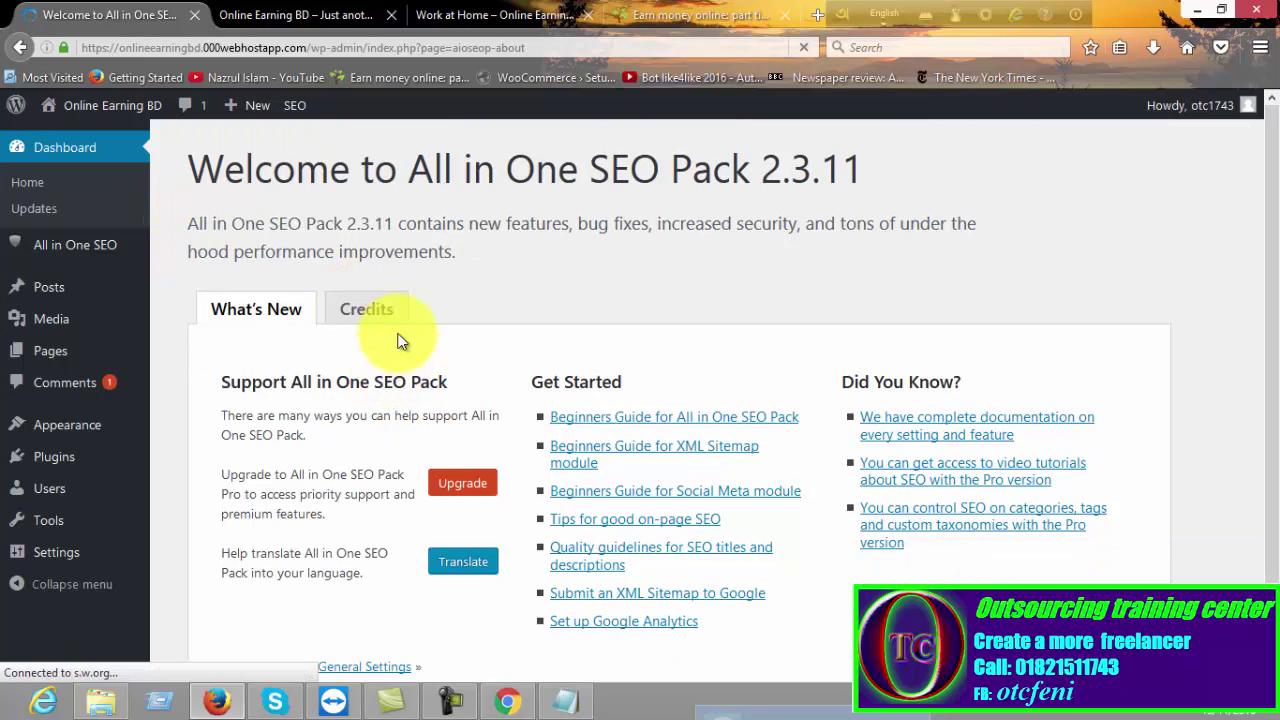
{"action": "scroll", "coordinate": [464, 544], "scroll_direction": "down", "scroll_amount": 2}
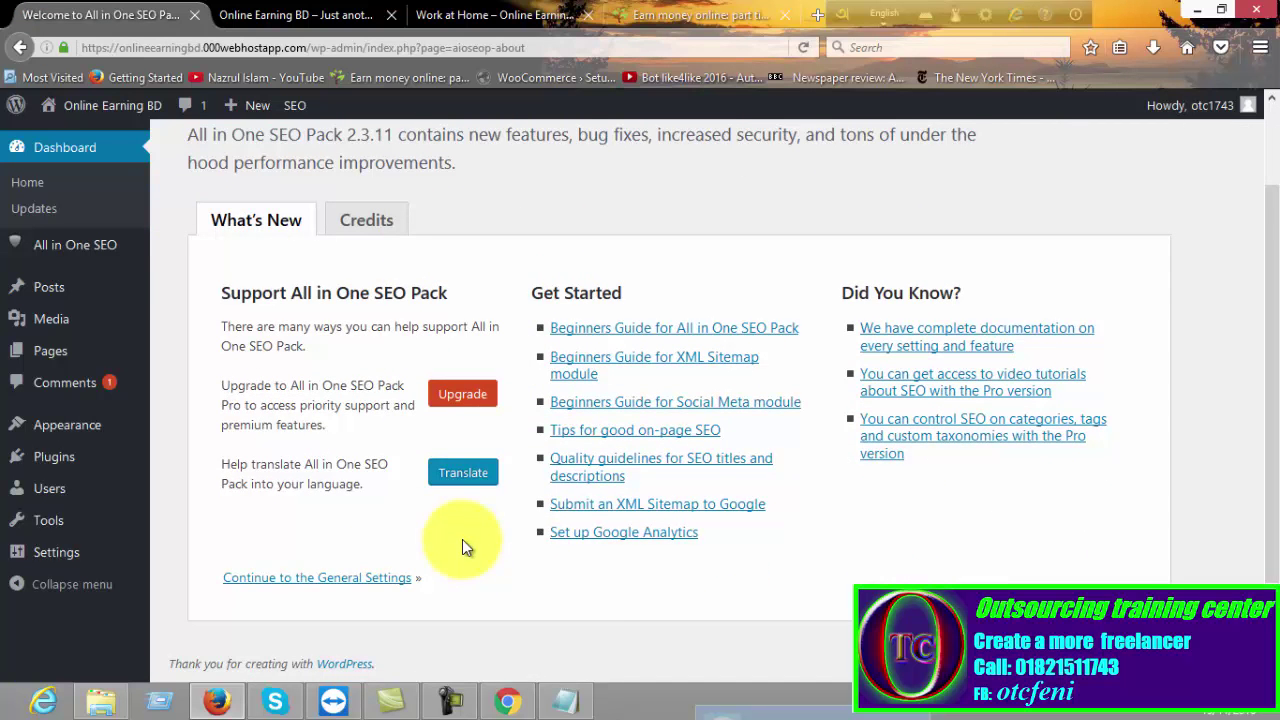
{"action": "scroll", "coordinate": [457, 540], "scroll_direction": "up", "scroll_amount": 2}
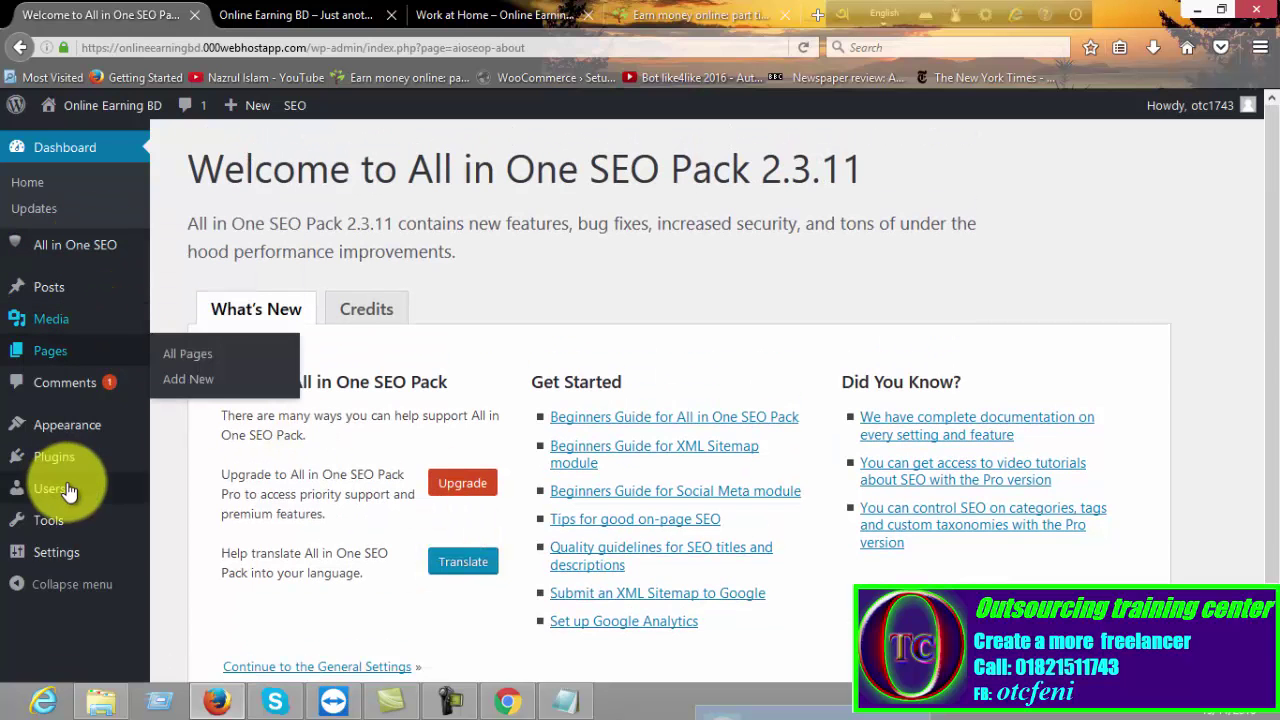
{"action": "mouse_move", "coordinate": [63, 471]}
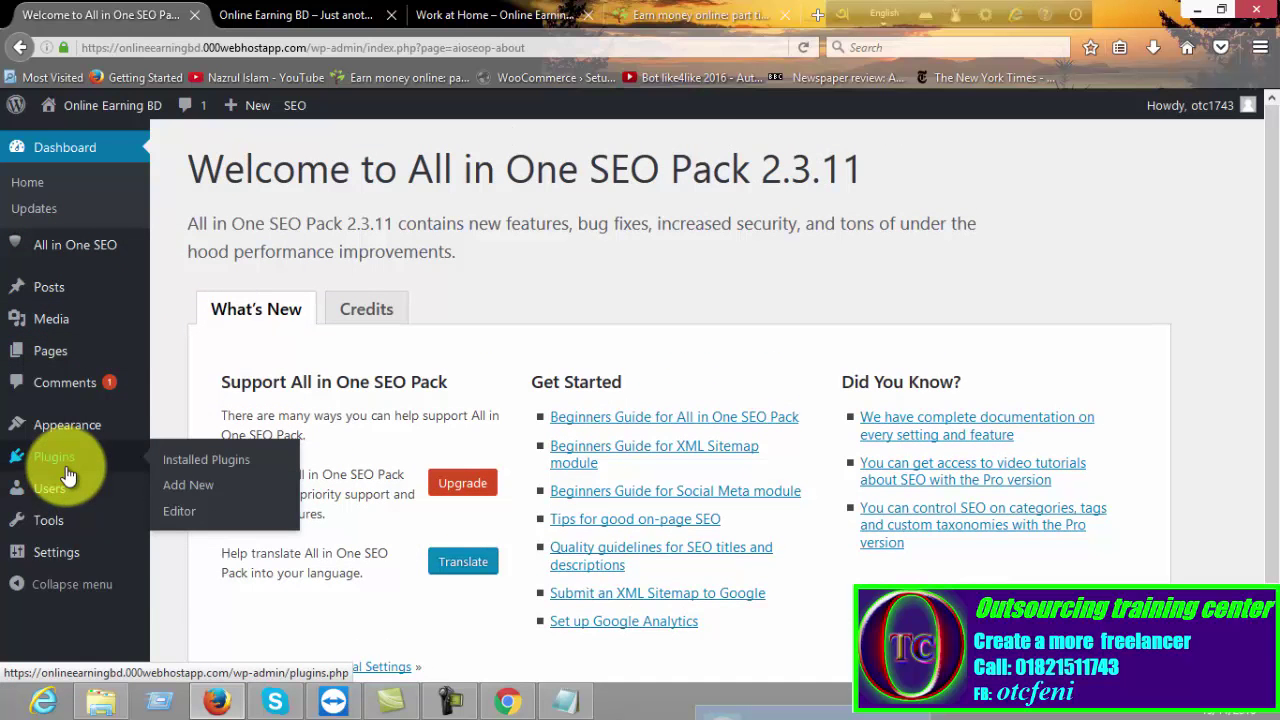
{"action": "left_click", "coordinate": [174, 486]}
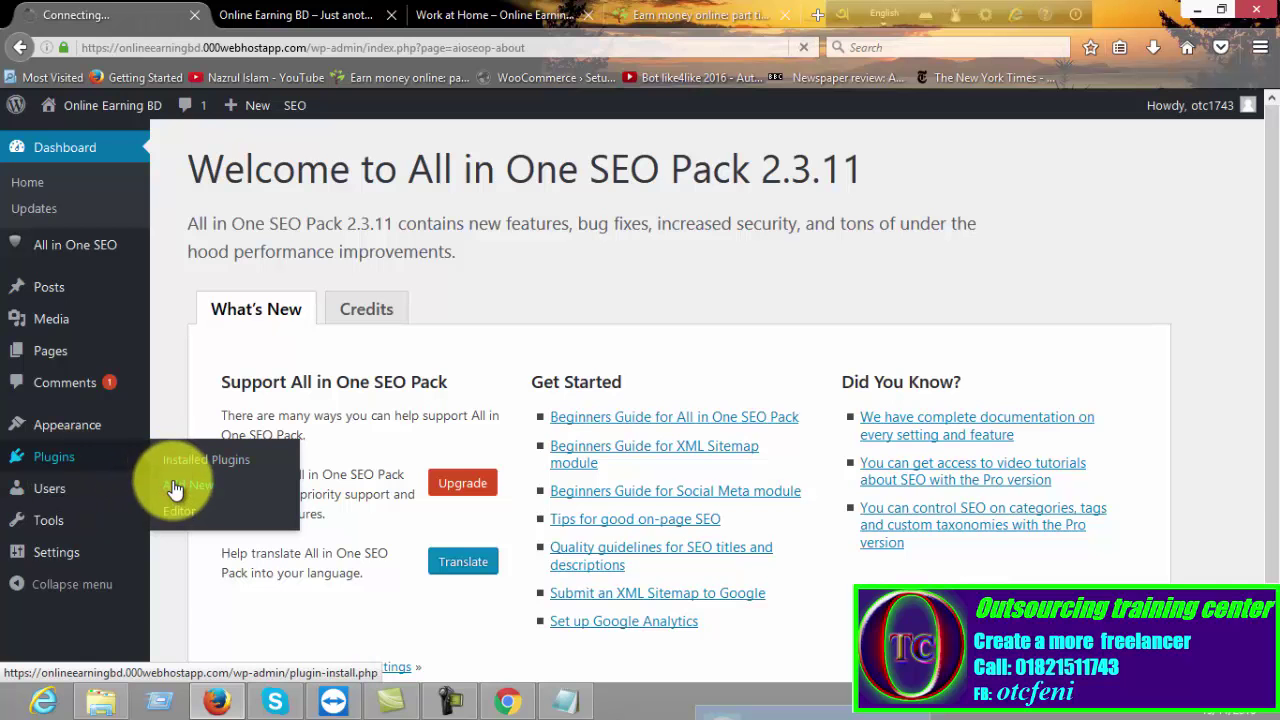
Search Add New plugins for 'read more' and install the Read More plugin by Edmon
{"action": "left_click", "coordinate": [446, 700]}
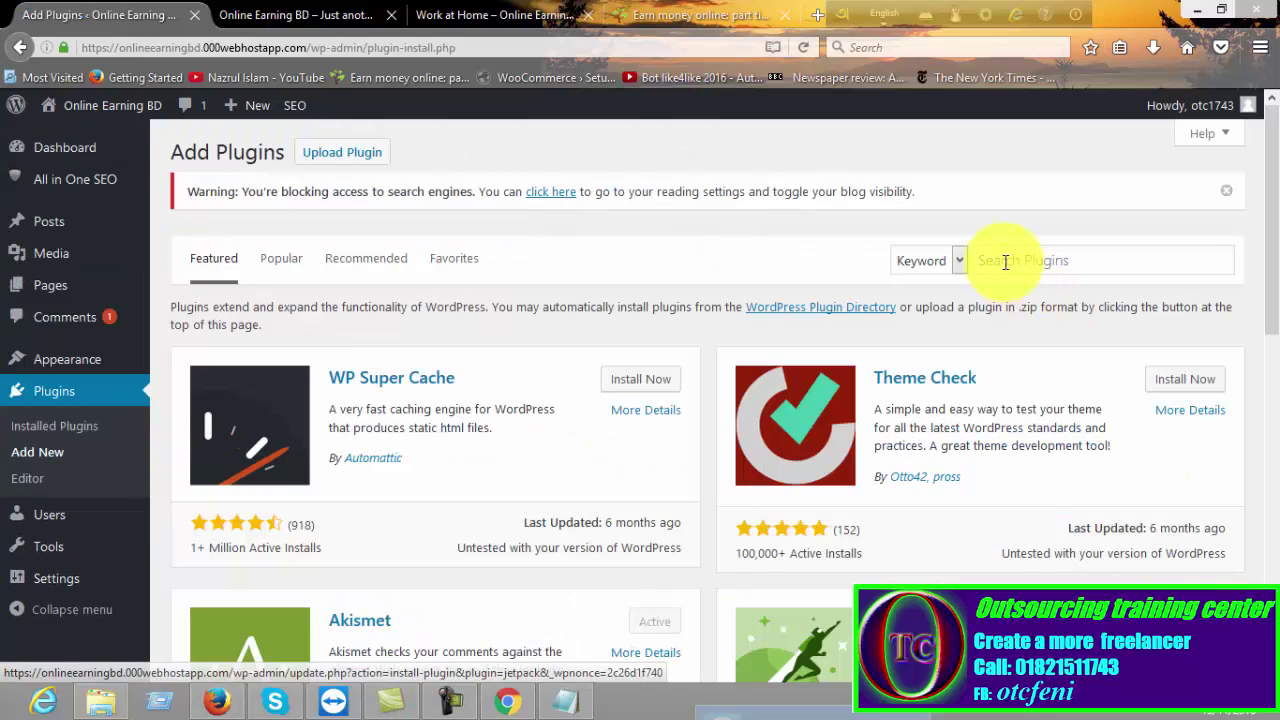
{"action": "left_click", "coordinate": [1005, 261]}
{"action": "type", "text": "re"}
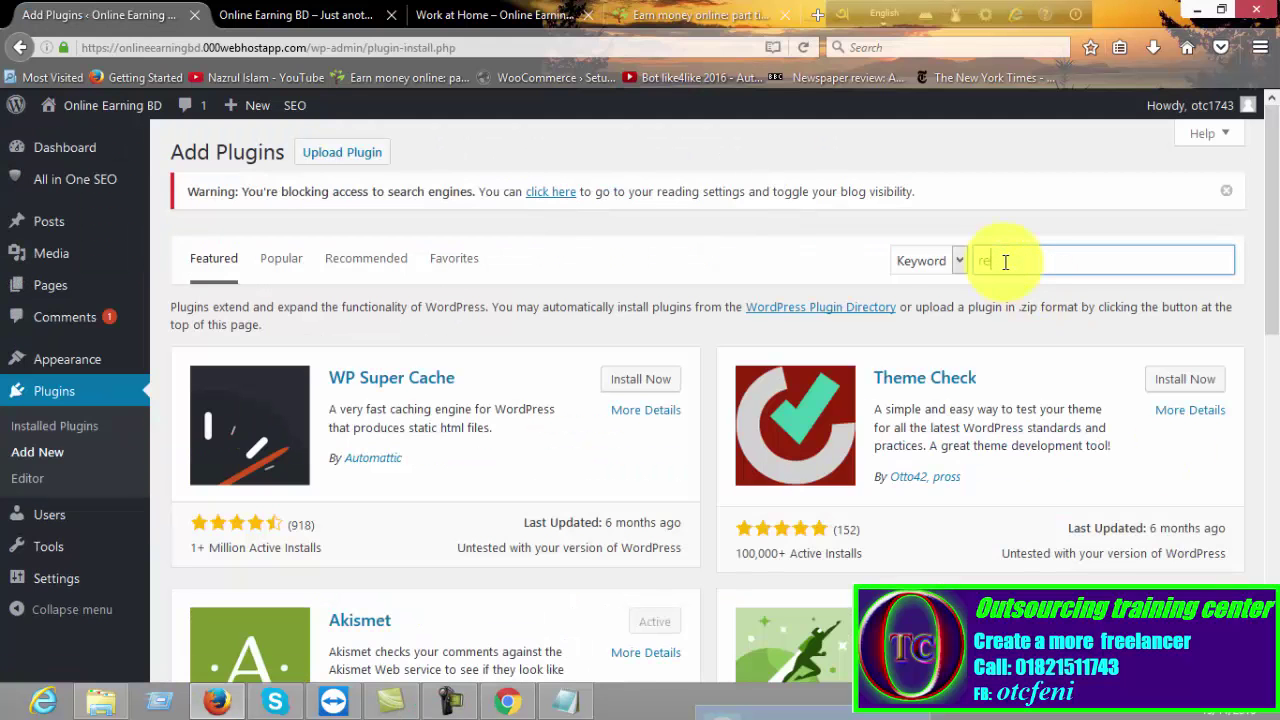
{"action": "type", "text": "ad morea"}
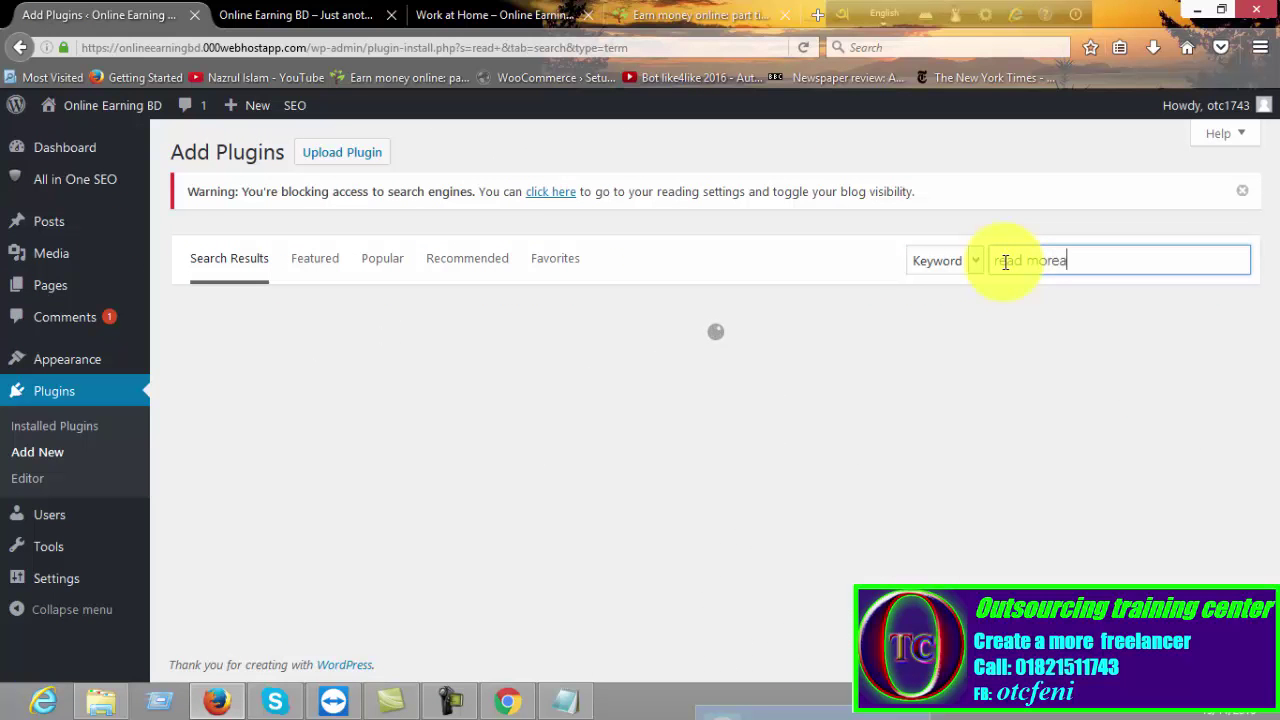
{"action": "key", "text": "BackSpace"}
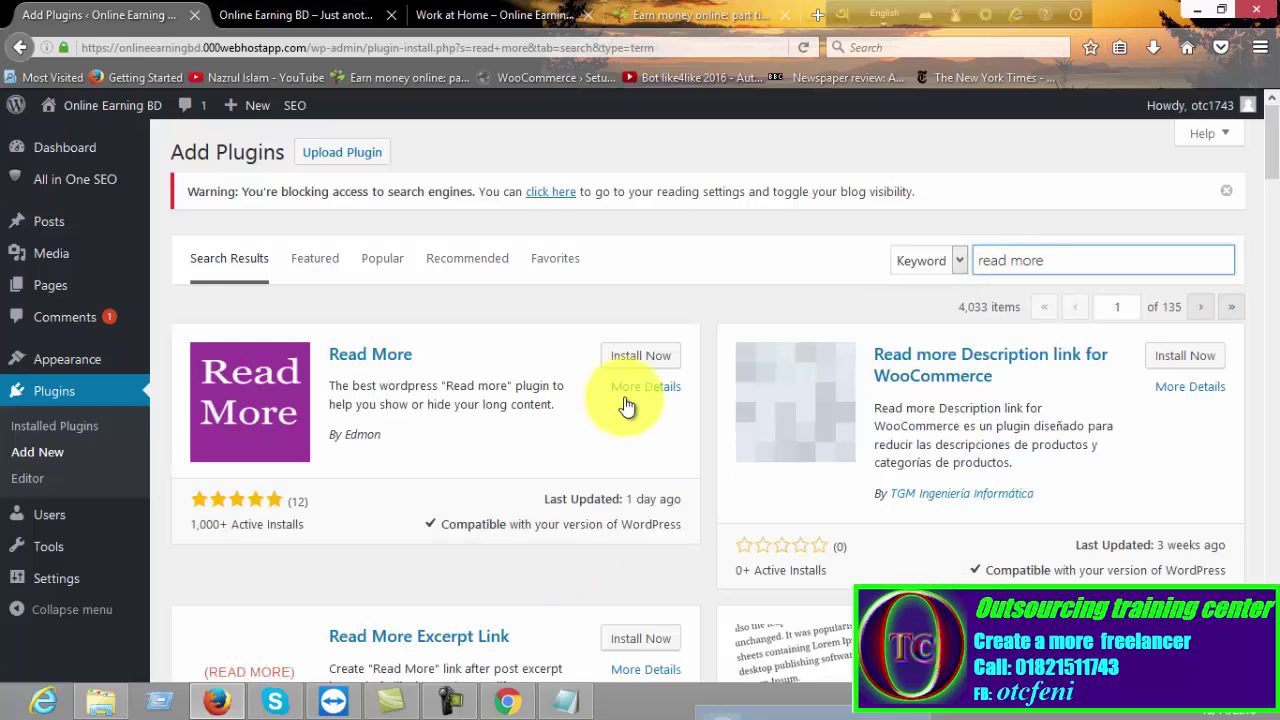
{"action": "left_click", "coordinate": [625, 358]}
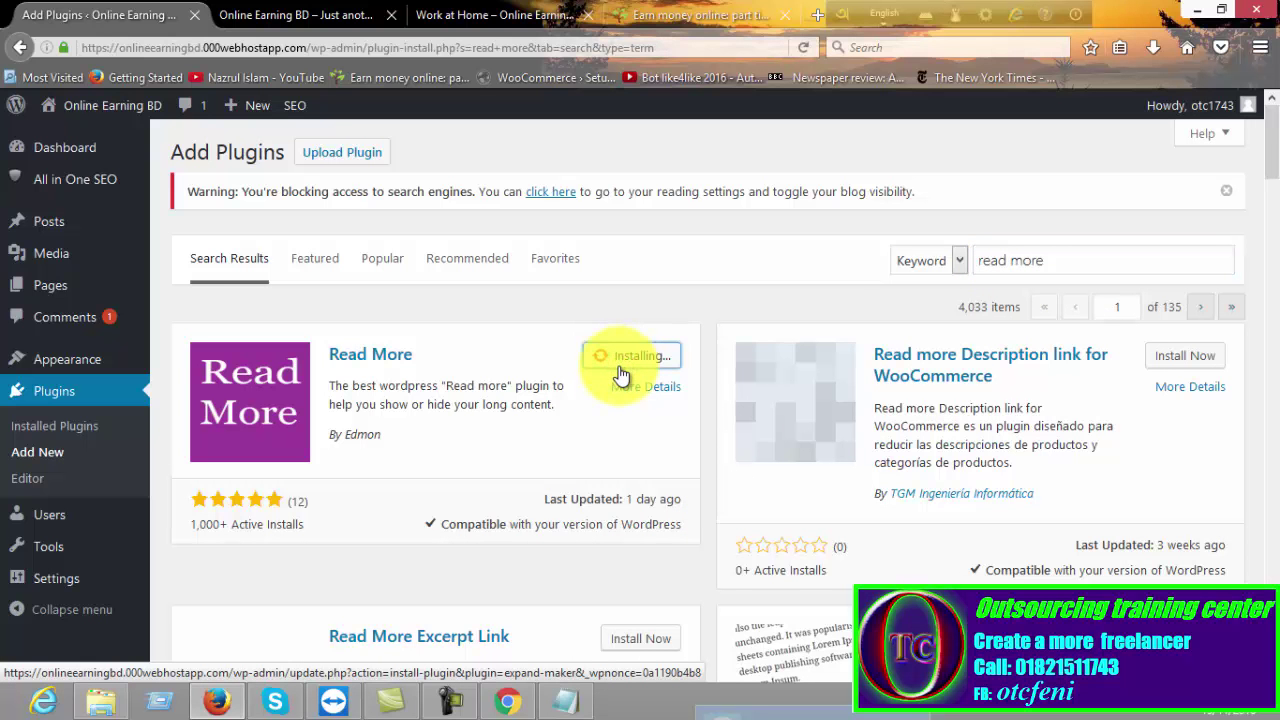
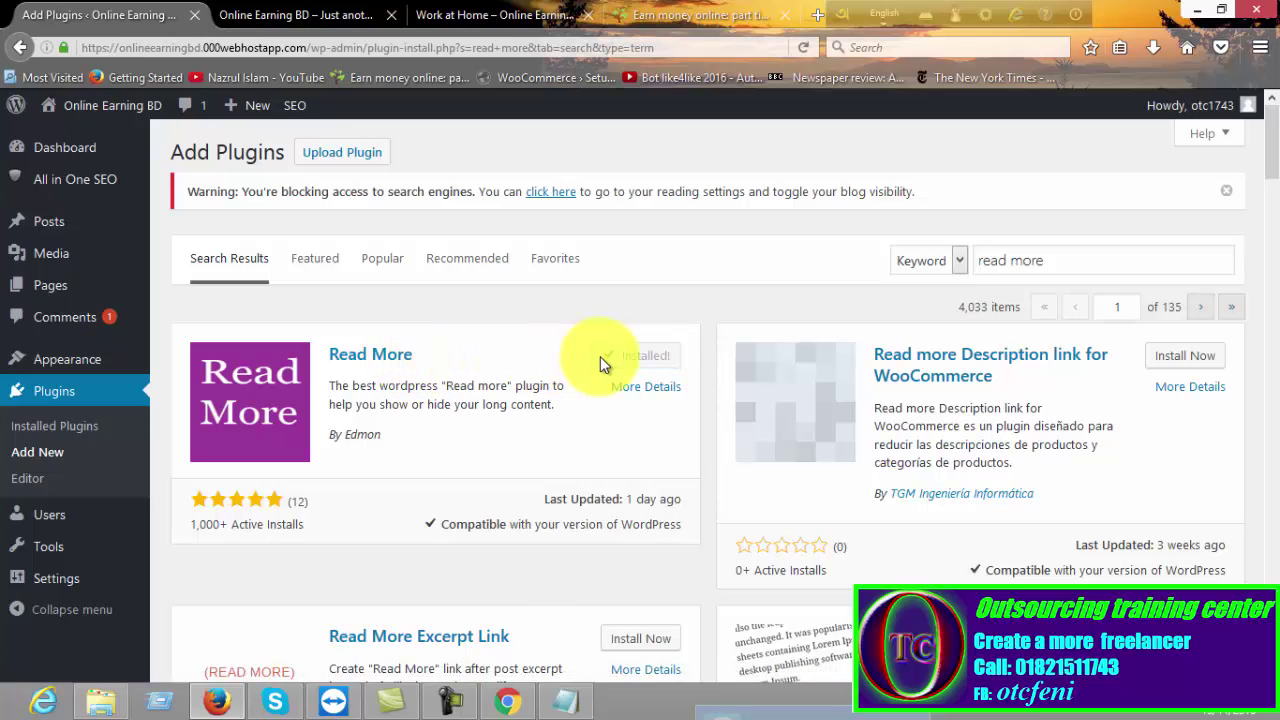
Activate the Read More plugin, reload past the database error, check the Plugins list, then go to Add Plugins
{"action": "left_click", "coordinate": [644, 360]}
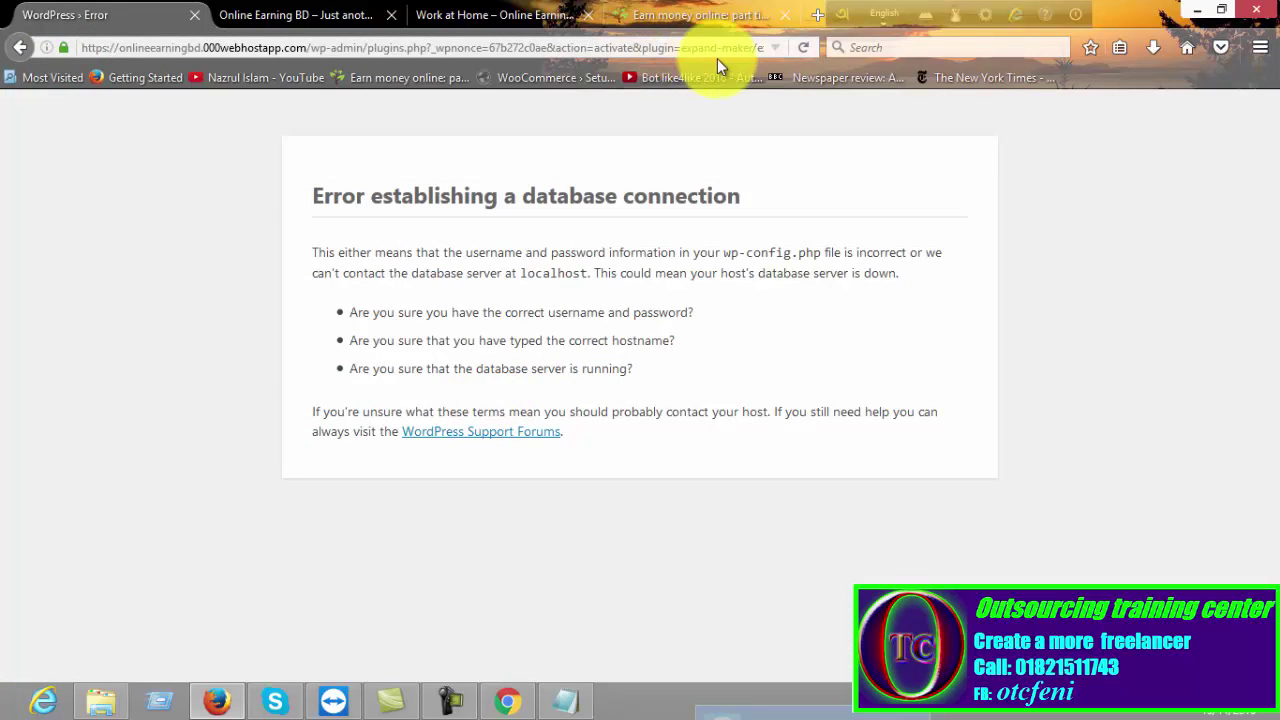
{"action": "left_click", "coordinate": [801, 47]}
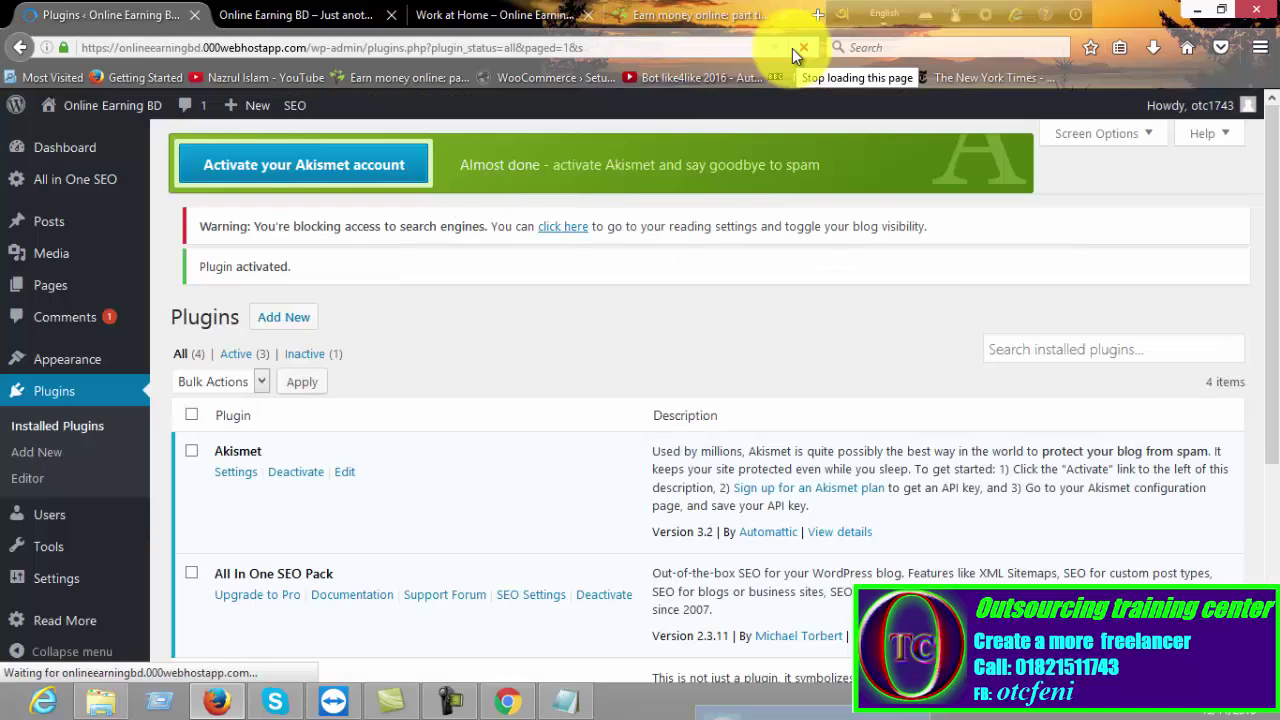
{"action": "scroll", "coordinate": [299, 481], "scroll_direction": "down", "scroll_amount": 1}
{"action": "scroll", "coordinate": [299, 481], "scroll_direction": "down", "scroll_amount": 5}
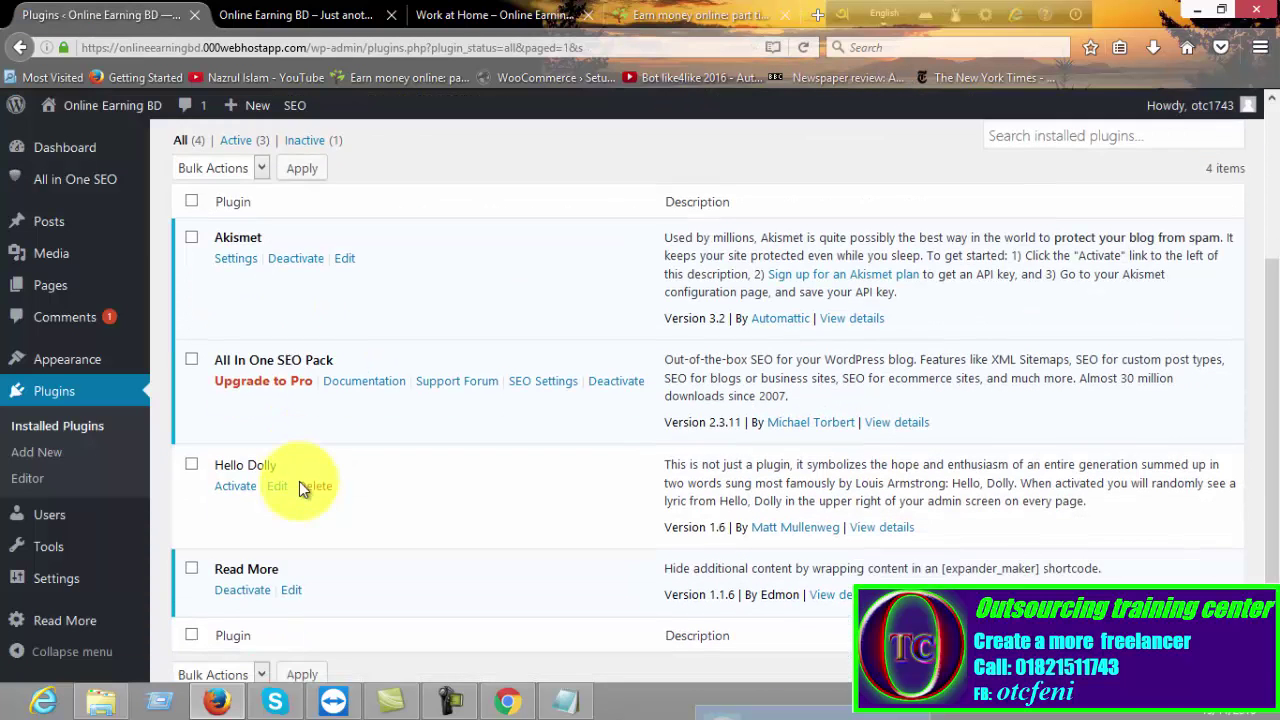
{"action": "scroll", "coordinate": [220, 500], "scroll_direction": "up", "scroll_amount": 6}
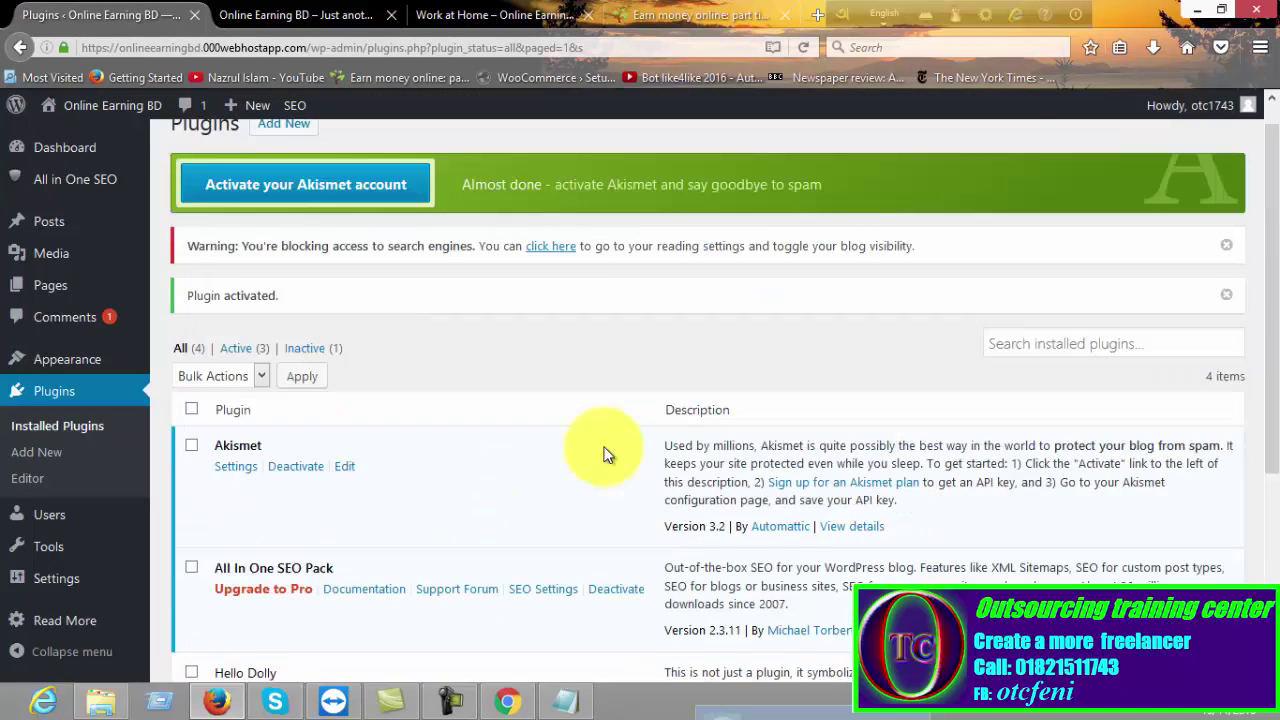
{"action": "left_click", "coordinate": [47, 464]}
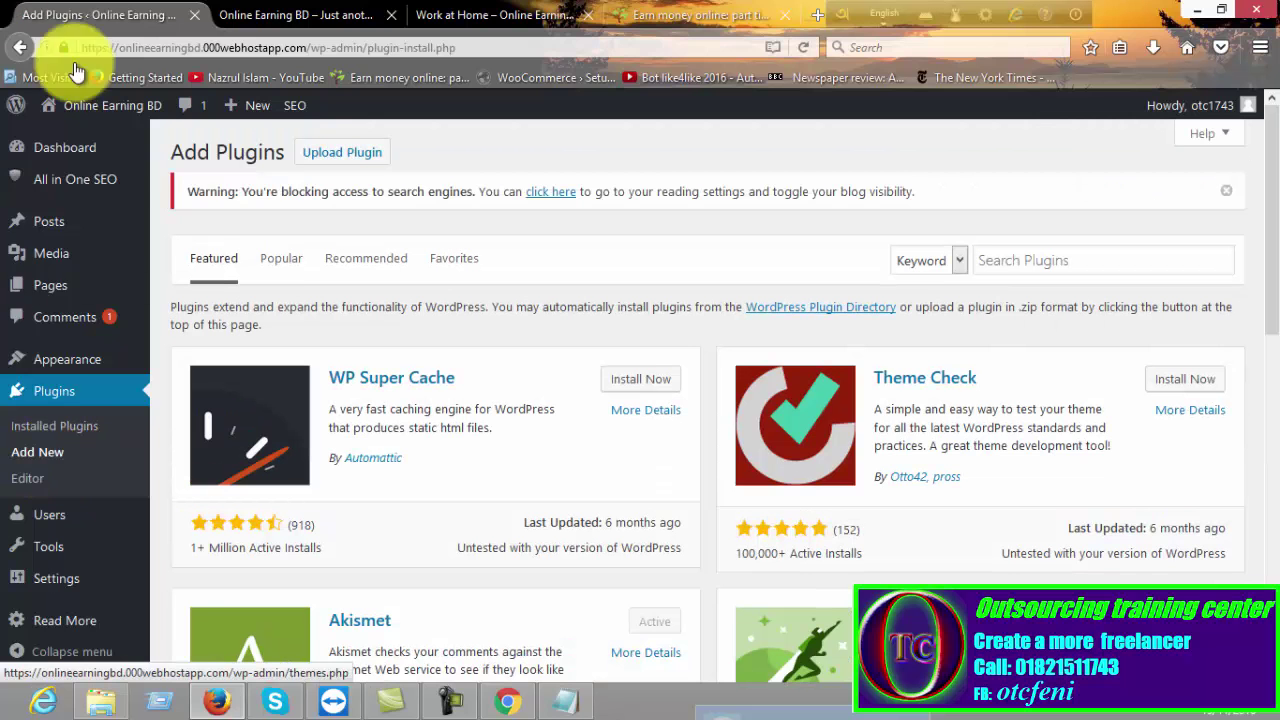
Open 'Work at Home' for editing from All Posts, reloading past the database errors
{"action": "mouse_move", "coordinate": [91, 161]}
{"action": "left_click", "coordinate": [40, 230]}
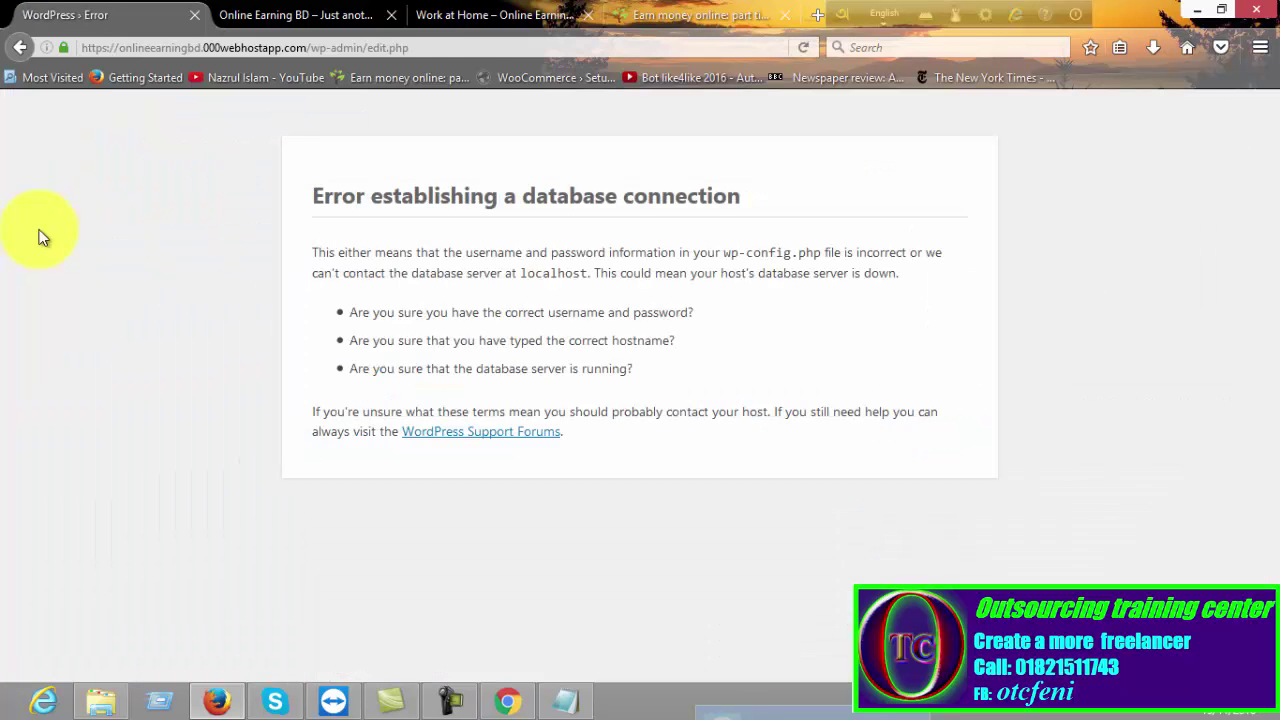
{"action": "left_click", "coordinate": [810, 48]}
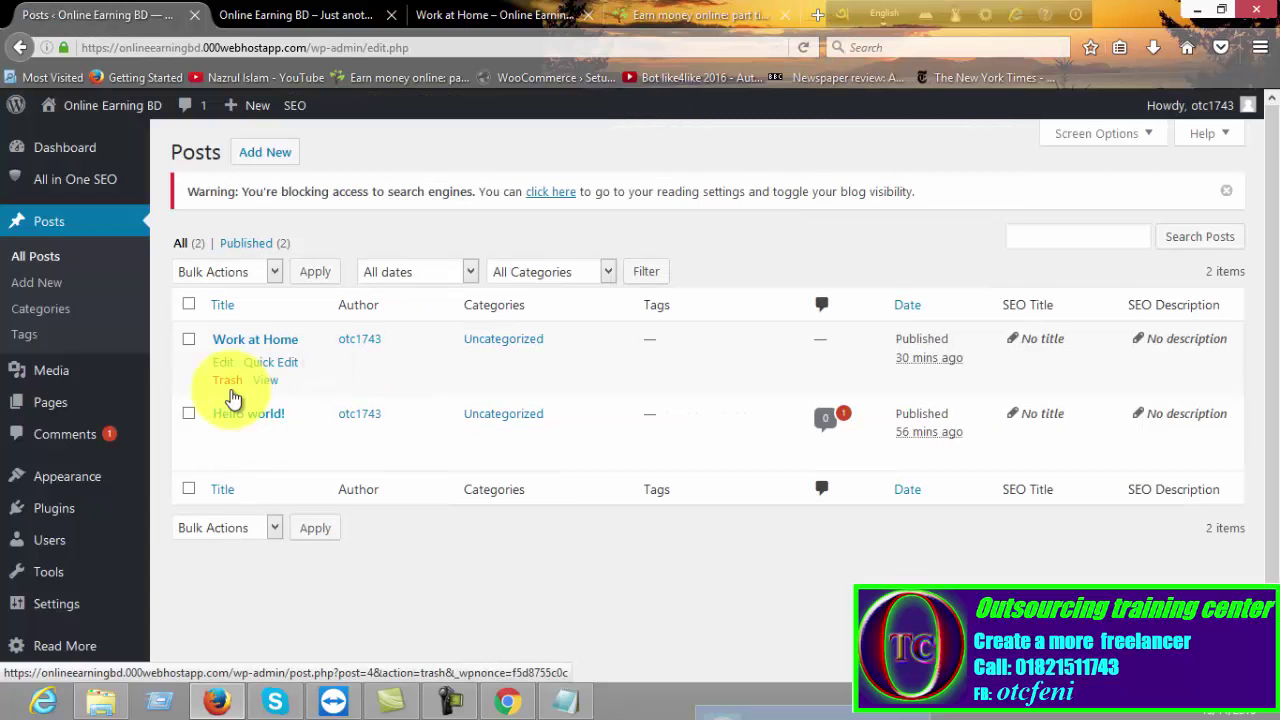
{"action": "left_click", "coordinate": [222, 364]}
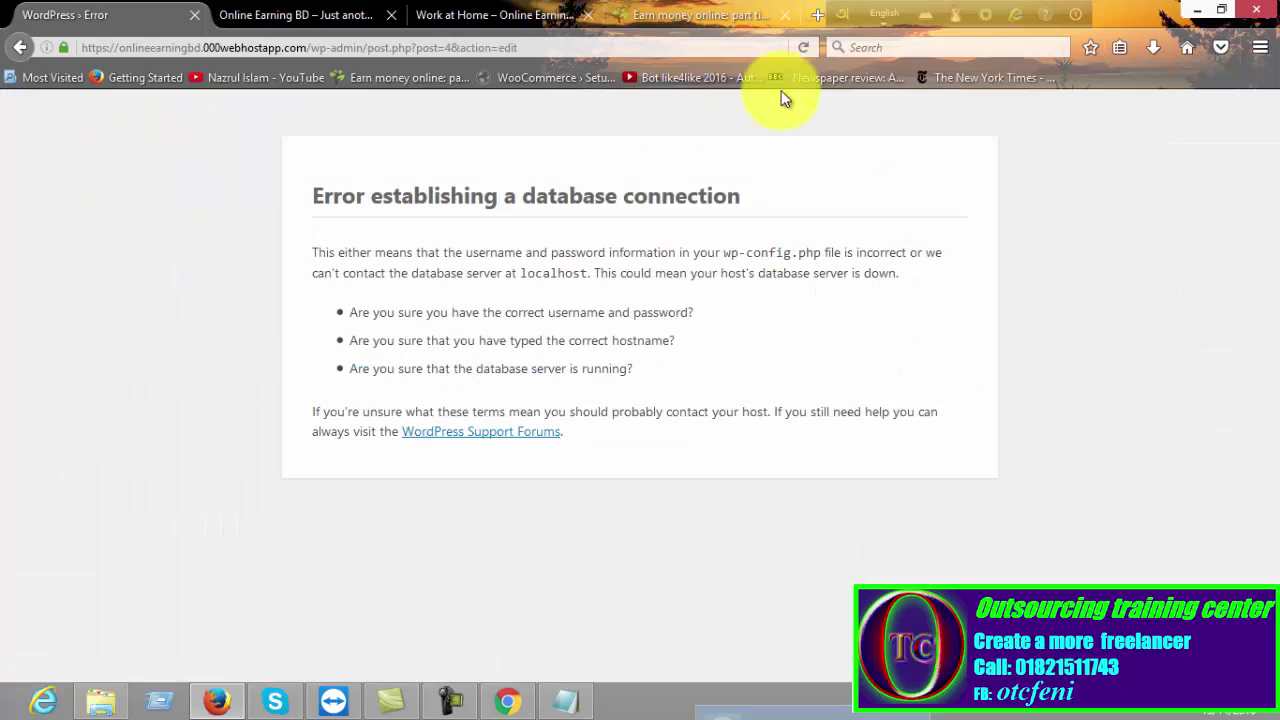
{"action": "left_click", "coordinate": [801, 47]}
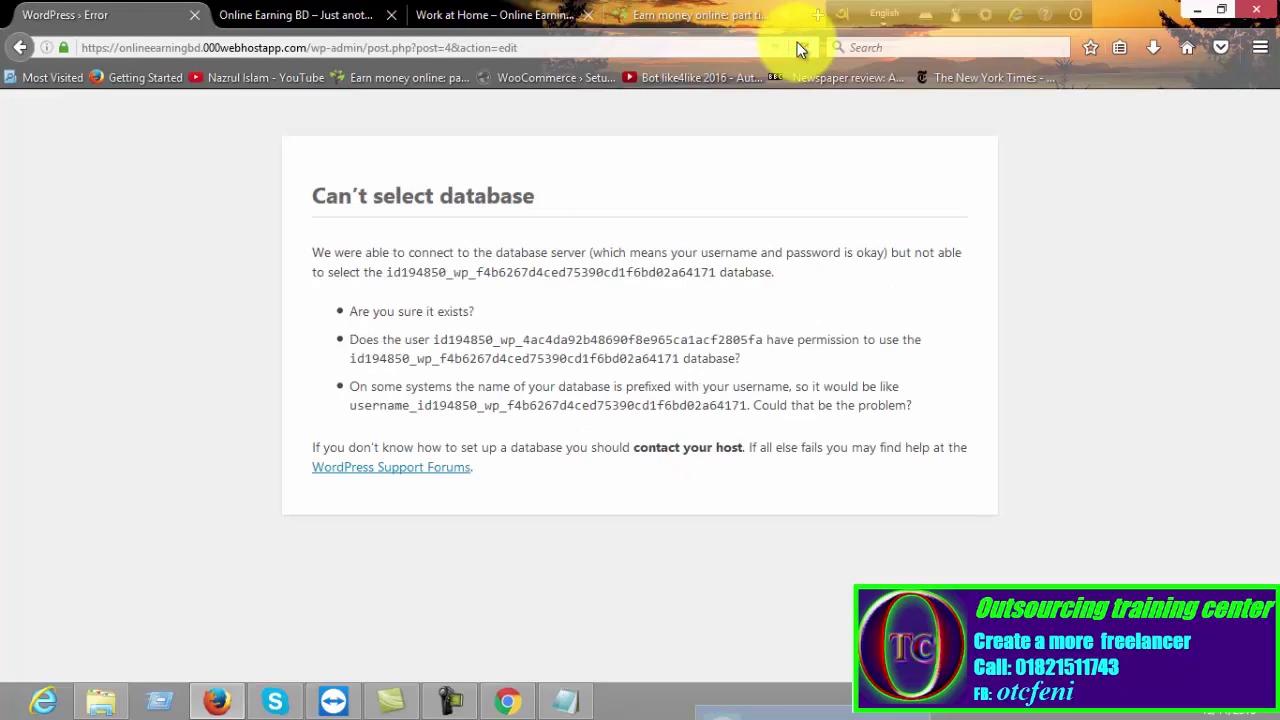
{"action": "left_click", "coordinate": [799, 47]}
{"action": "left_click", "coordinate": [32, 48]}
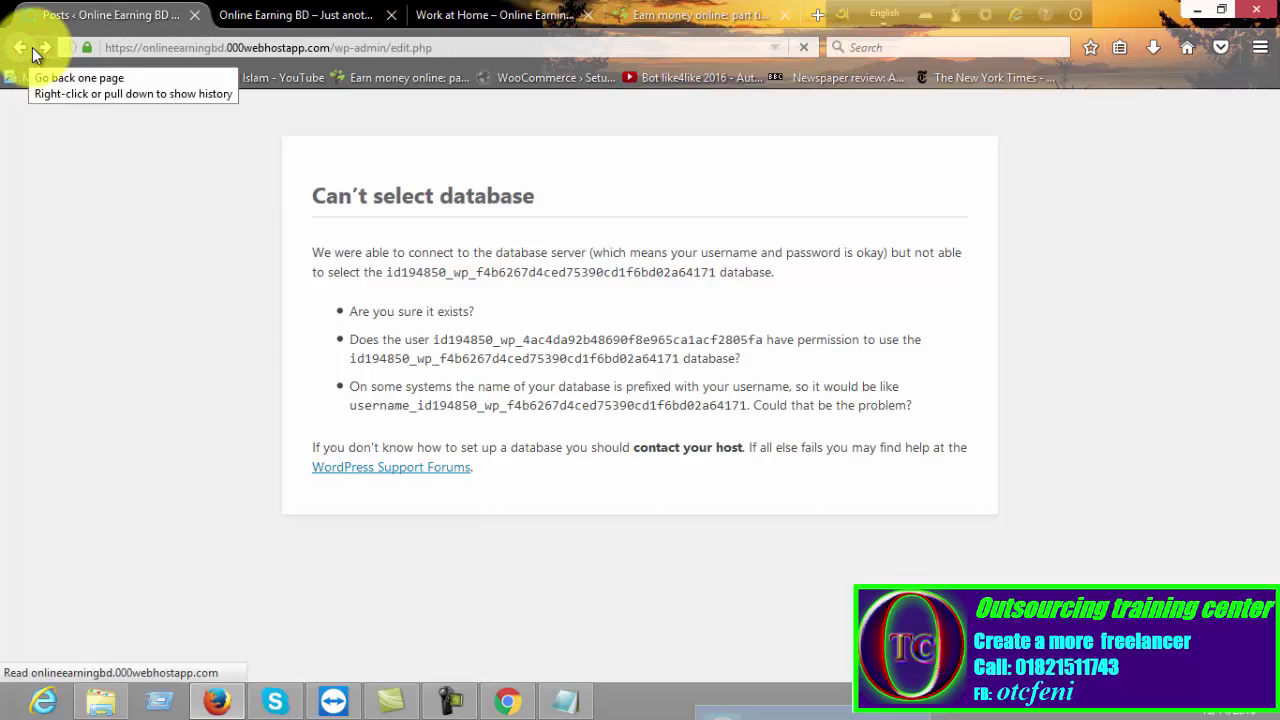
{"action": "left_click", "coordinate": [221, 368]}
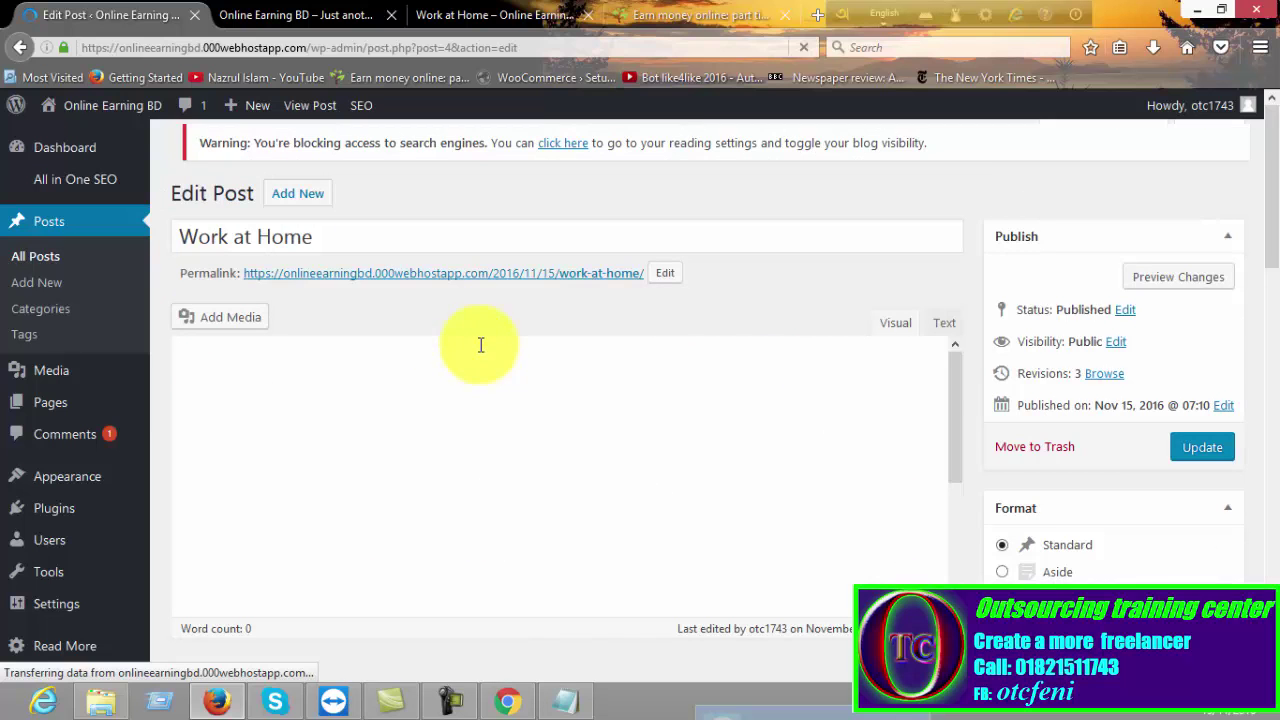
Tick the Home category and untick Uncategorized for the Work at Home post
{"action": "scroll", "coordinate": [1060, 522], "scroll_direction": "down", "scroll_amount": 3}
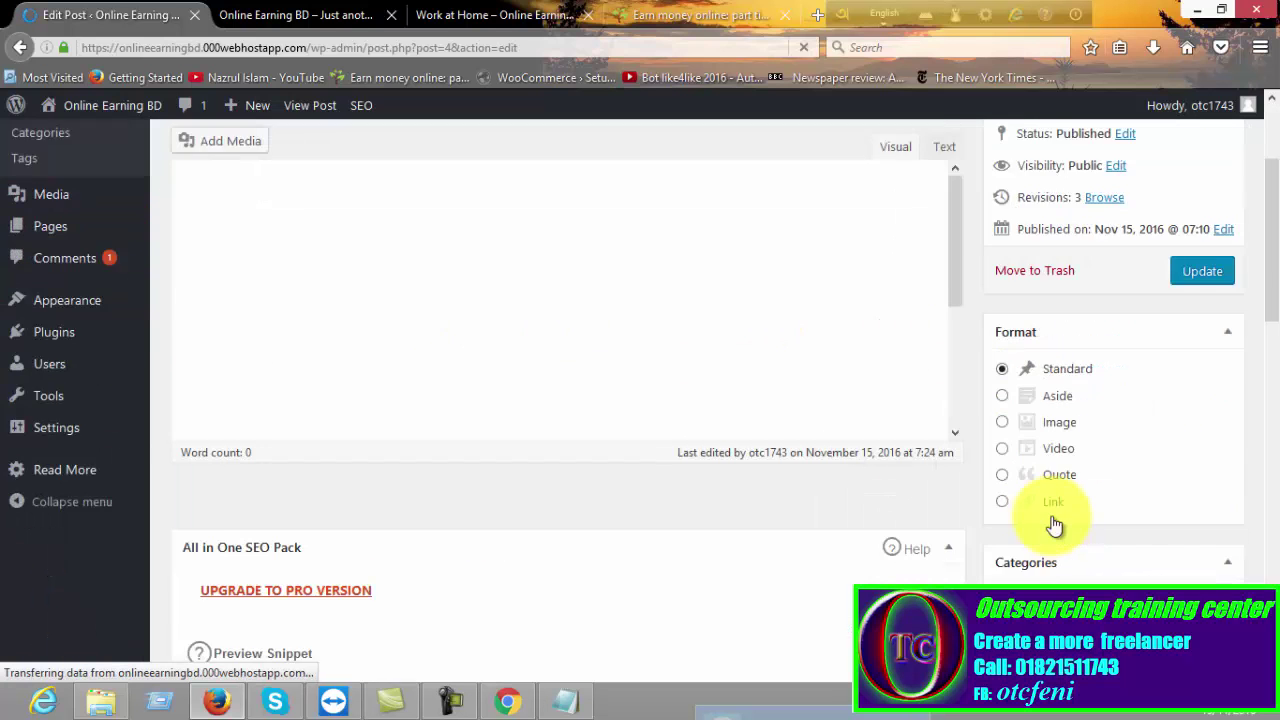
{"action": "scroll", "coordinate": [1052, 522], "scroll_direction": "down", "scroll_amount": 2}
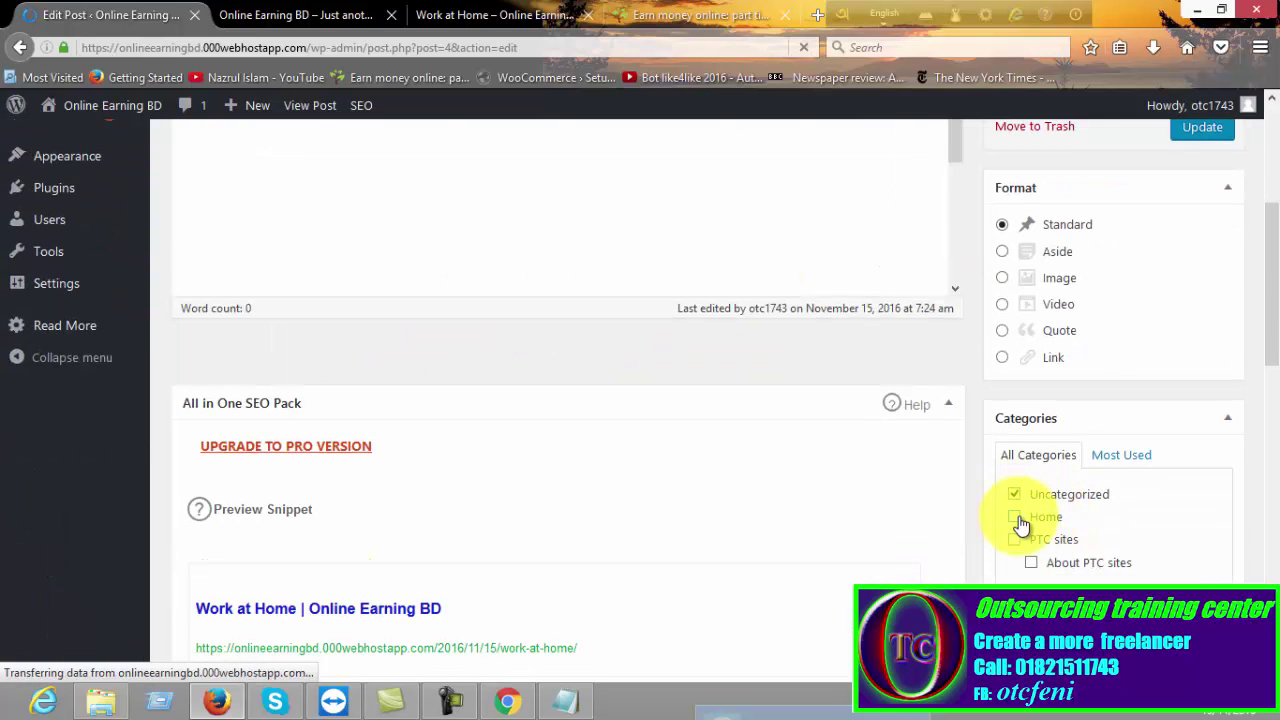
{"action": "left_click", "coordinate": [1016, 518]}
{"action": "left_click", "coordinate": [1015, 497]}
Check the live site tab, then return to the editor and scroll down to the SEO box
{"action": "key", "text": "ctrl+Tab"}
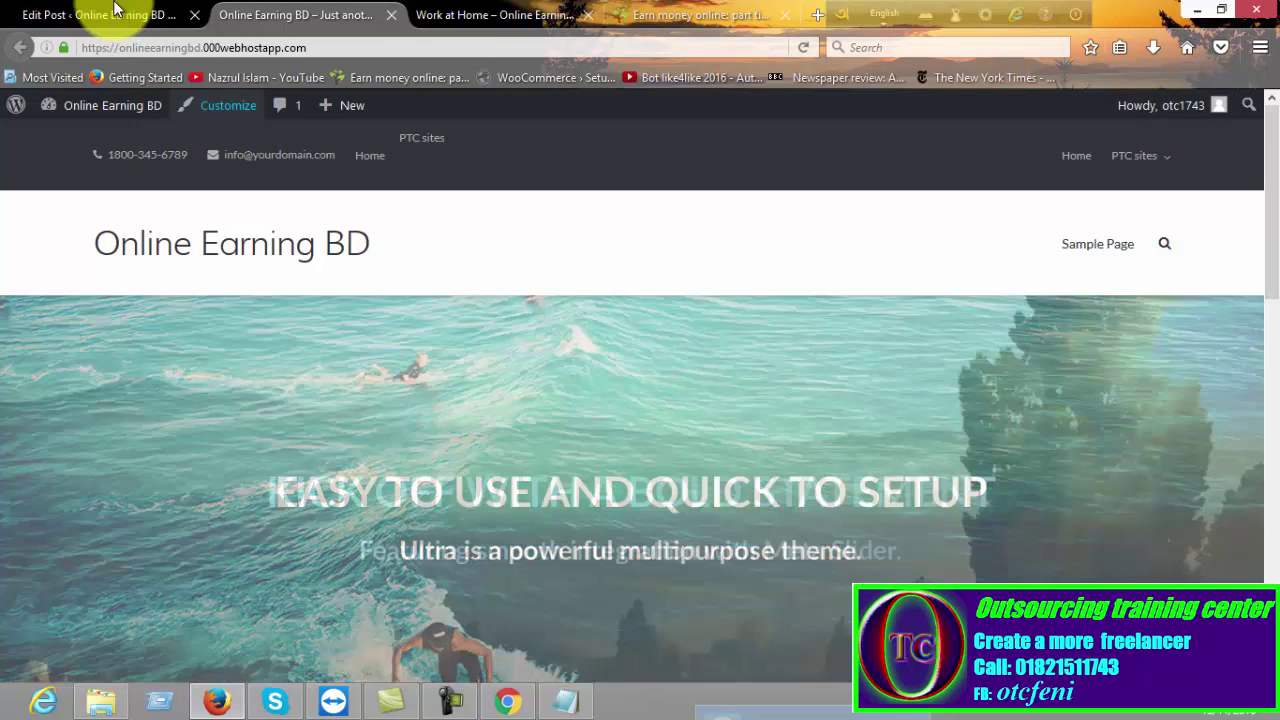
{"action": "left_click", "coordinate": [110, 14]}
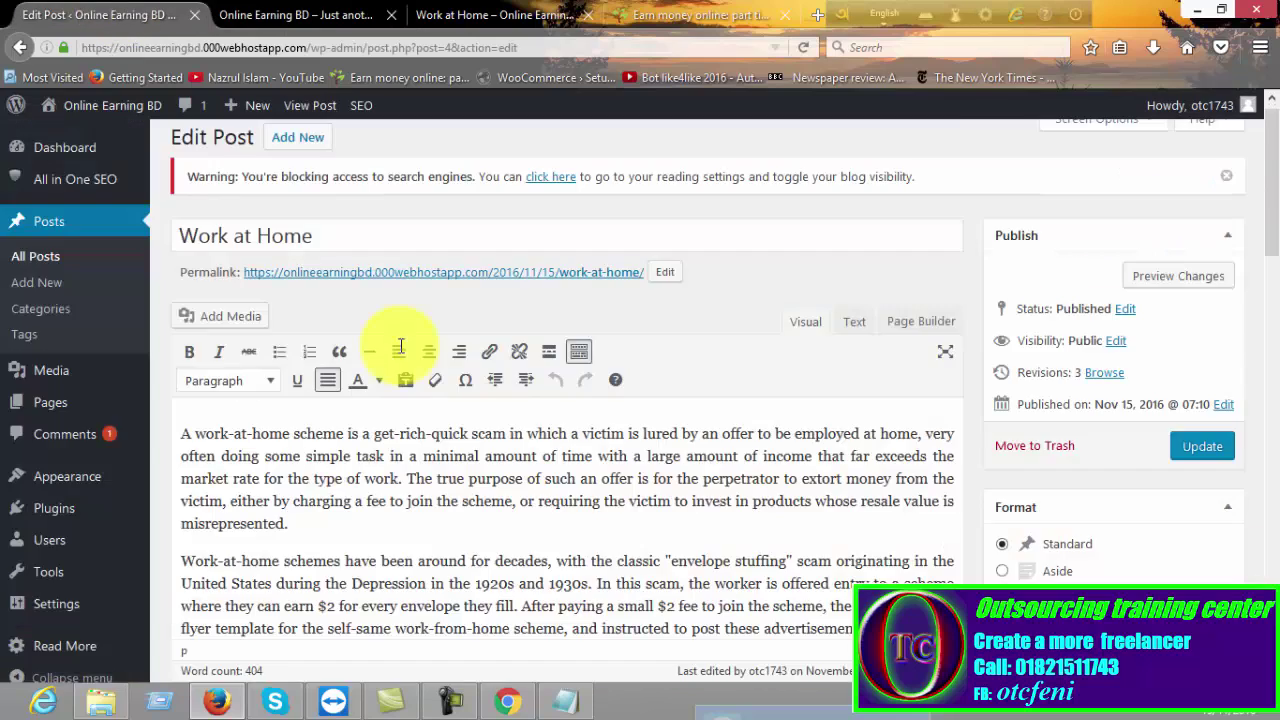
{"action": "scroll", "coordinate": [920, 505], "scroll_direction": "down", "scroll_amount": 5}
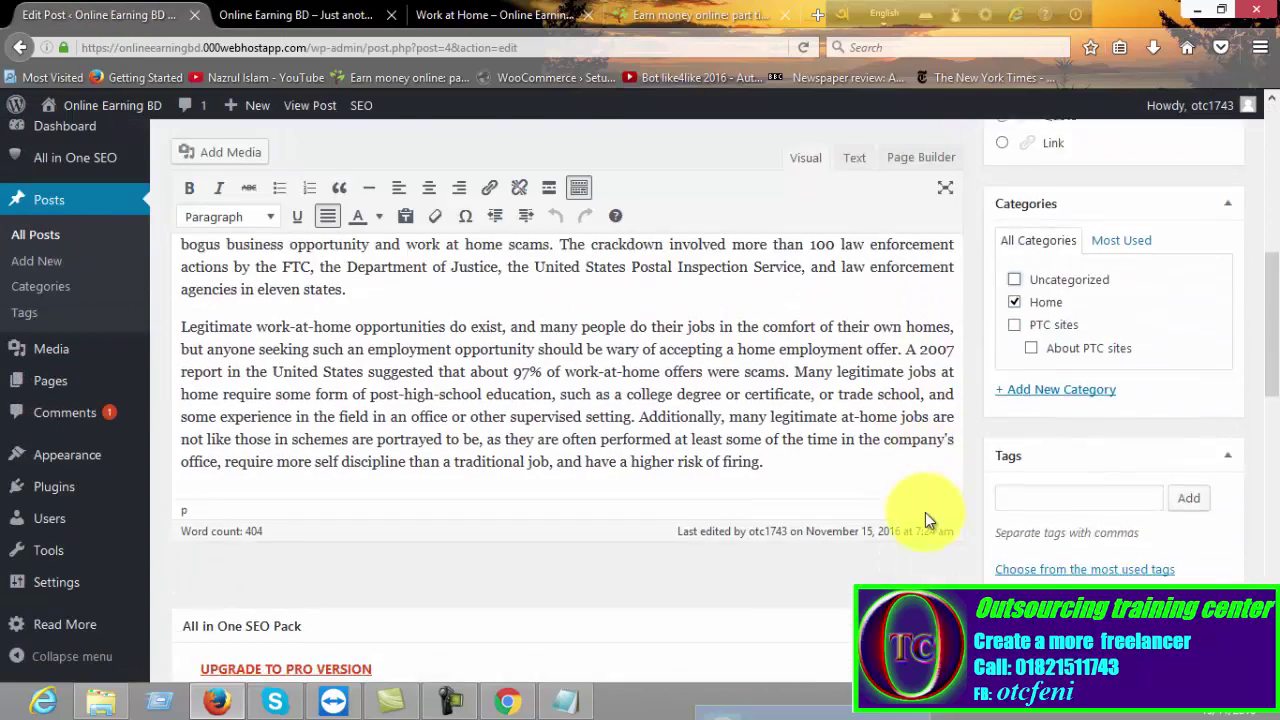
{"action": "scroll", "coordinate": [920, 512], "scroll_direction": "down", "scroll_amount": 4}
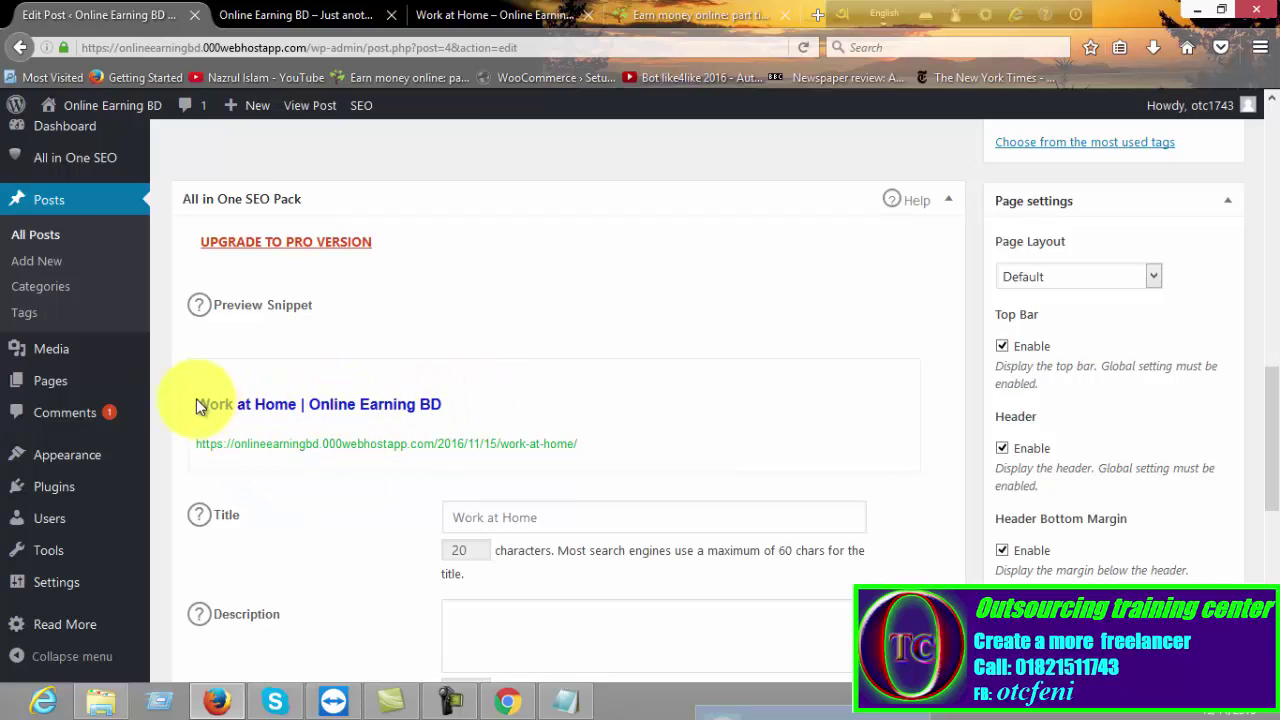
Copy the snippet preview title into the All in One SEO Title field
{"action": "left_click_drag", "start_coordinate": [186, 401], "coordinate": [462, 404]}
{"action": "key", "text": "ctrl+c"}
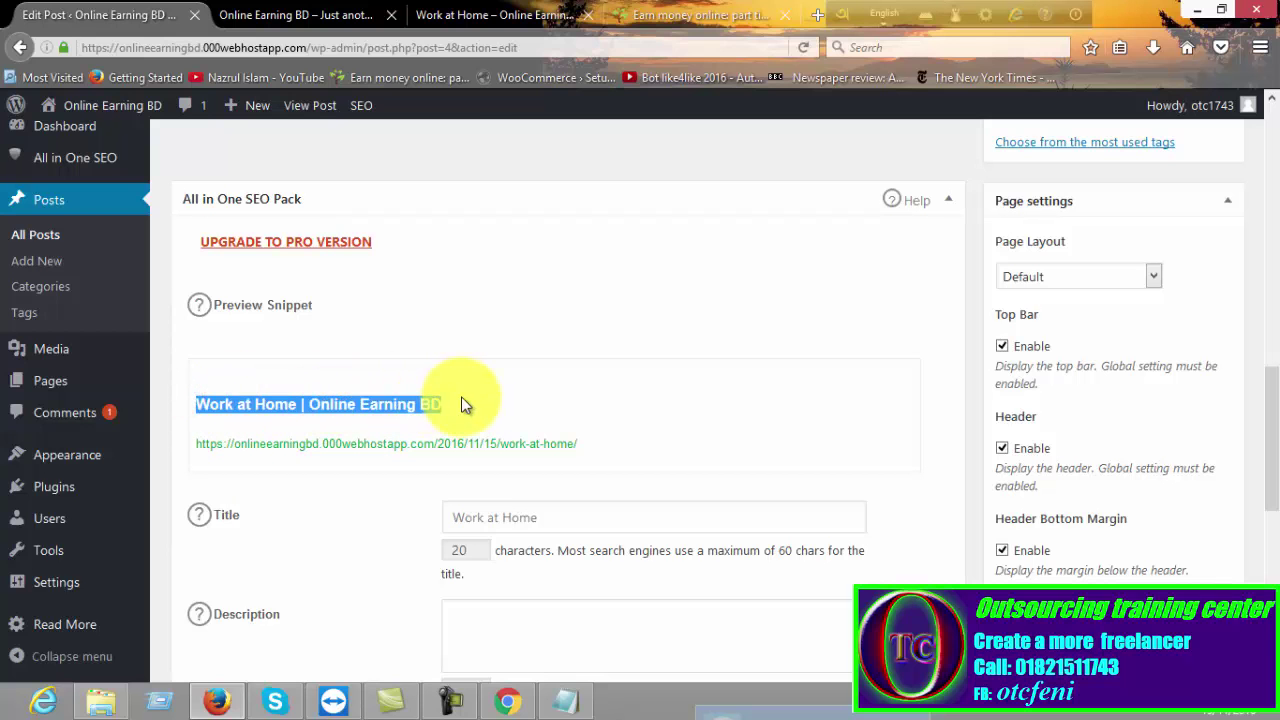
{"action": "left_click", "coordinate": [523, 521]}
{"action": "key", "text": "ctrl+v"}
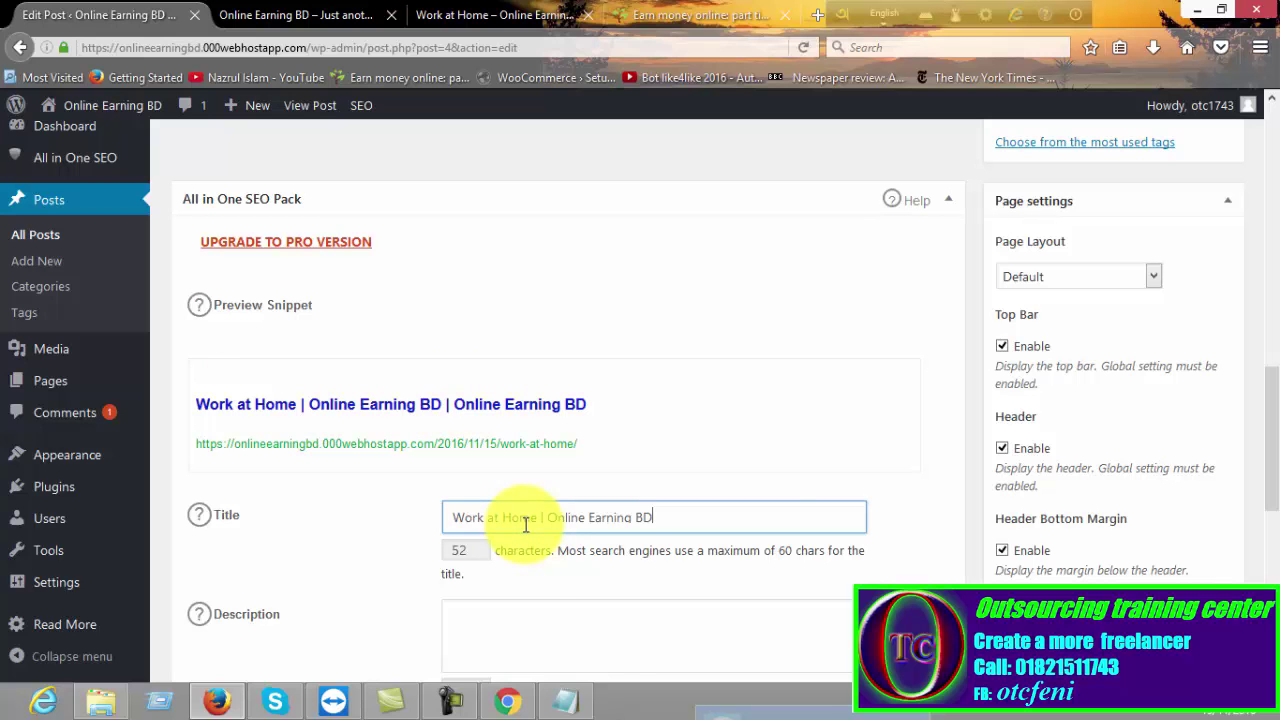
{"action": "left_click", "coordinate": [530, 631]}
Paste the post's first paragraph into the SEO Description, then delete it again
{"action": "scroll", "coordinate": [523, 611], "scroll_direction": "up", "scroll_amount": 15}
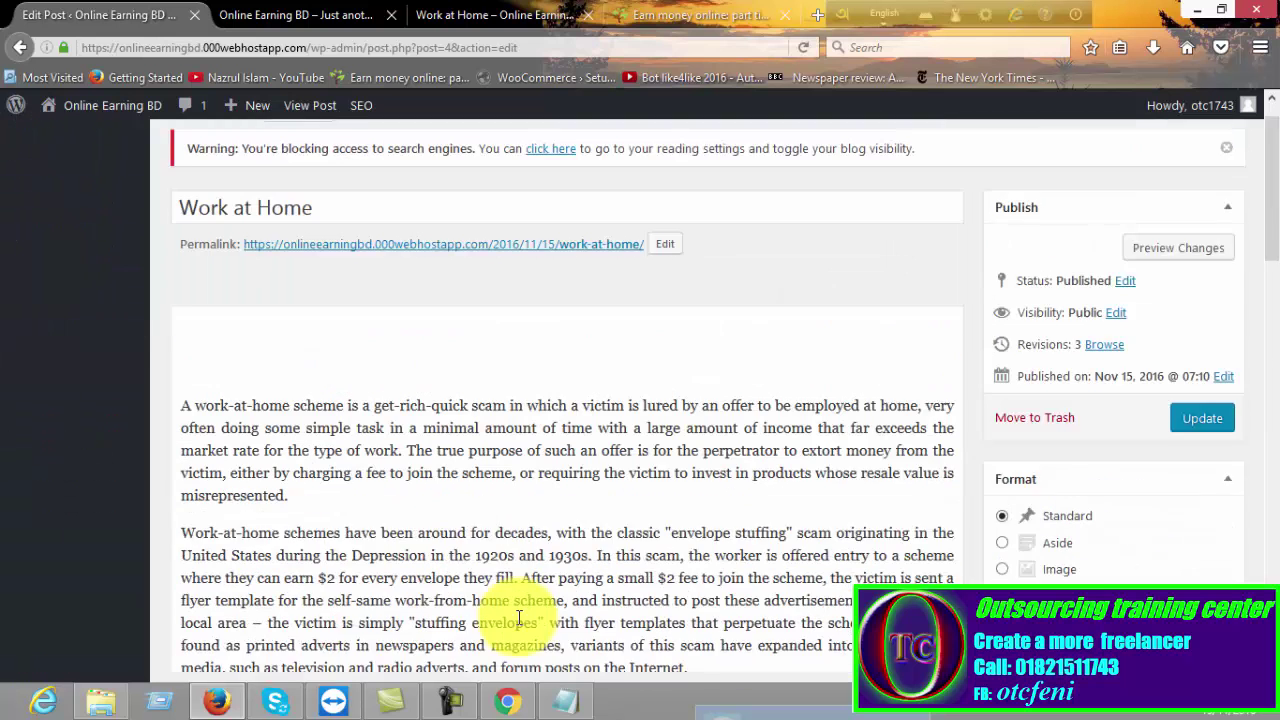
{"action": "left_click_drag", "start_coordinate": [183, 433], "coordinate": [342, 528]}
{"action": "key", "text": "ctrl+c"}
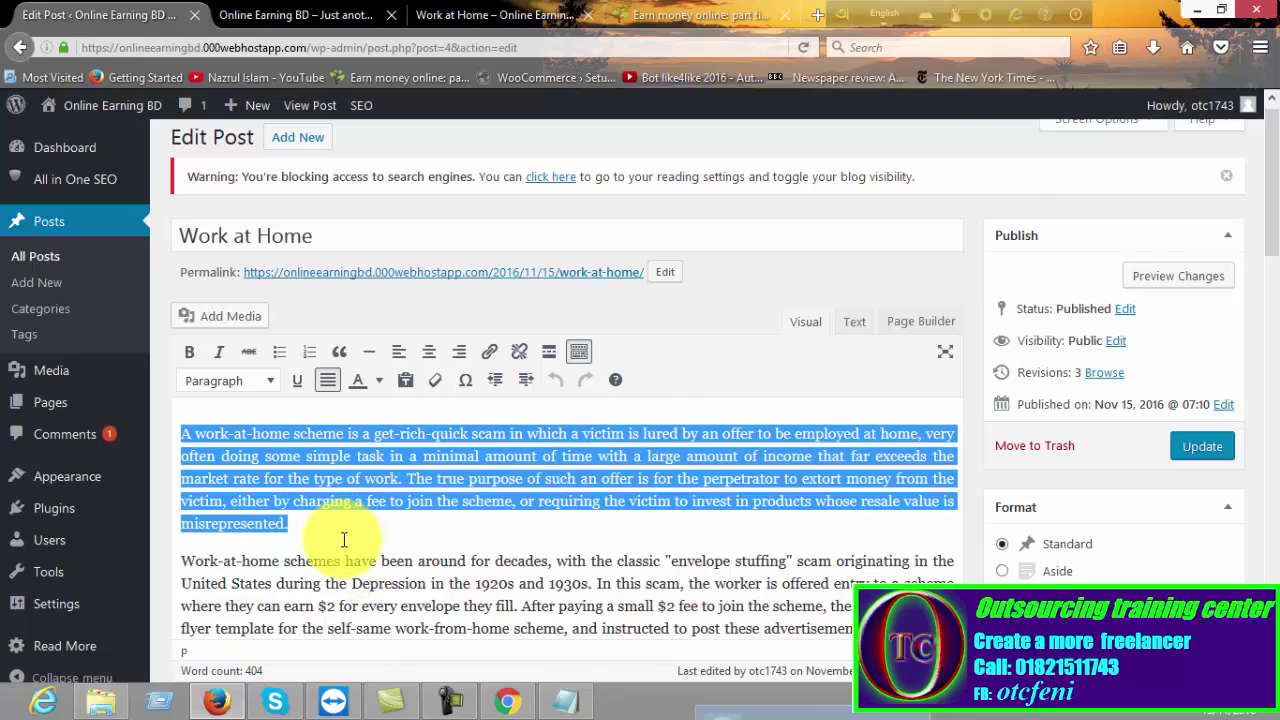
{"action": "scroll", "coordinate": [343, 549], "scroll_direction": "down", "scroll_amount": 10}
{"action": "left_click", "coordinate": [507, 606]}
{"action": "key", "text": "ctrl+v"}
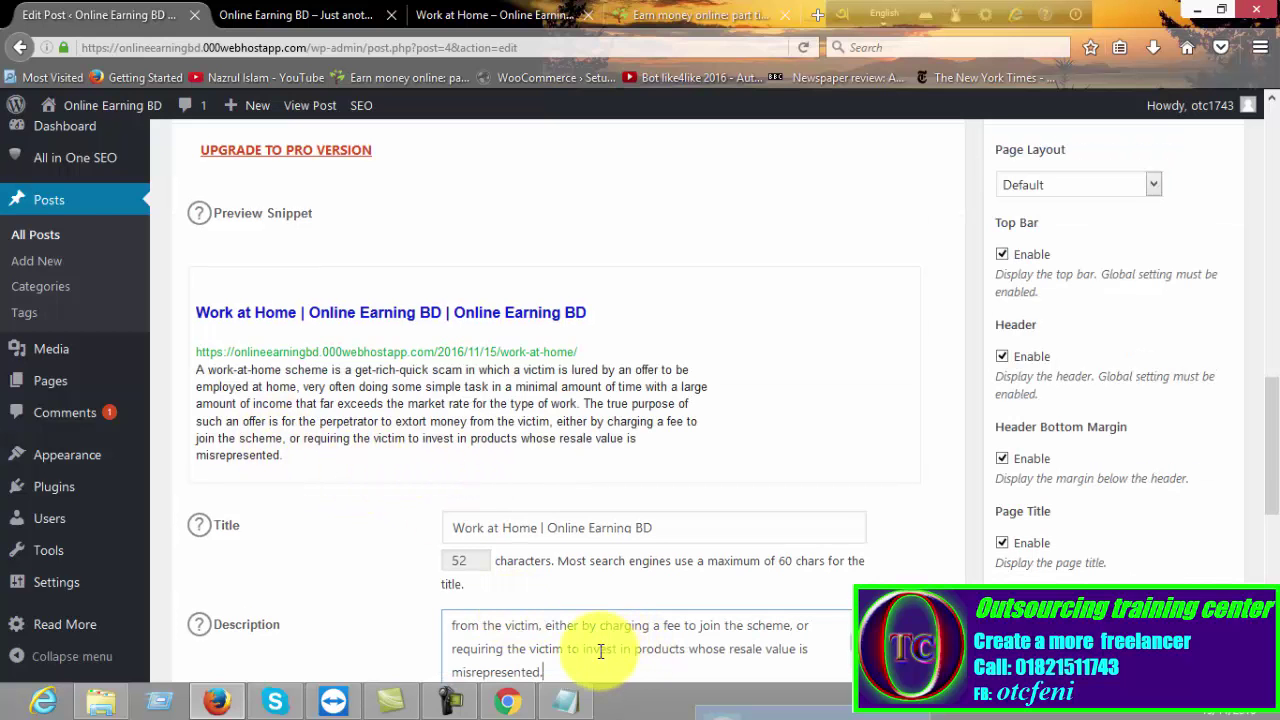
{"action": "left_click_drag", "start_coordinate": [582, 648], "coordinate": [429, 631]}
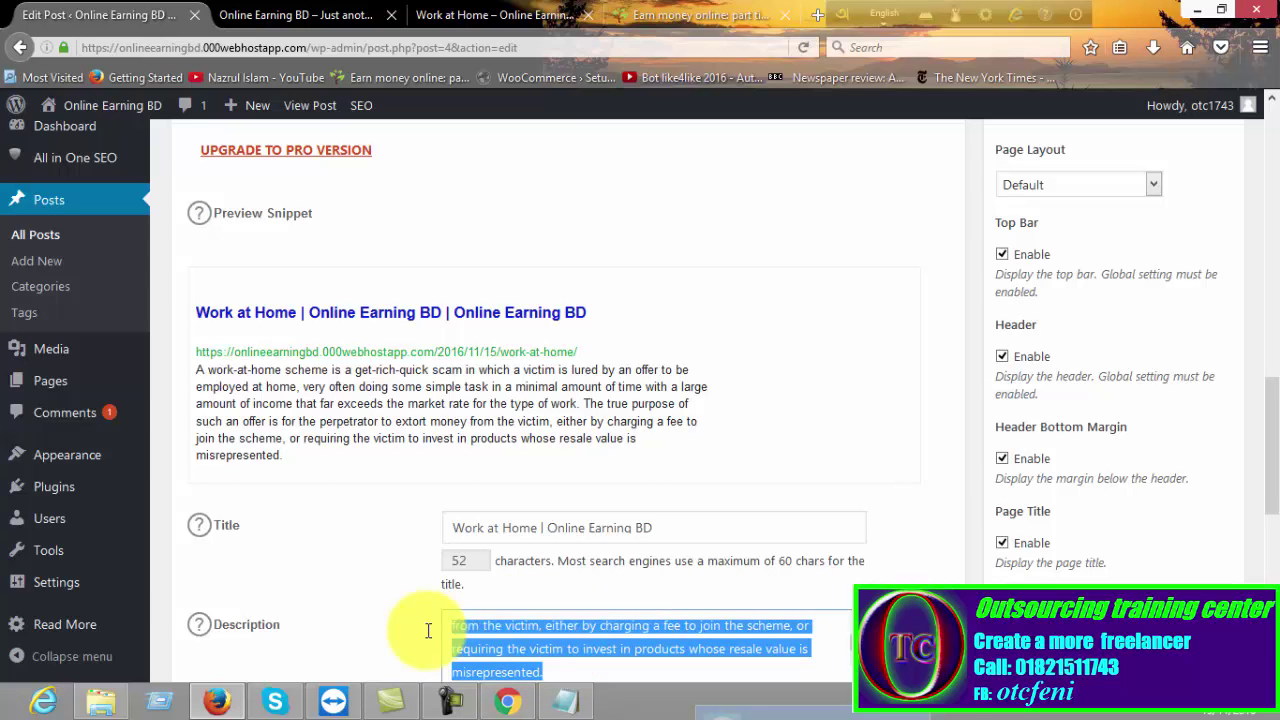
{"action": "scroll", "coordinate": [443, 631], "scroll_direction": "up", "scroll_amount": 2}
{"action": "scroll", "coordinate": [439, 631], "scroll_direction": "down", "scroll_amount": 1}
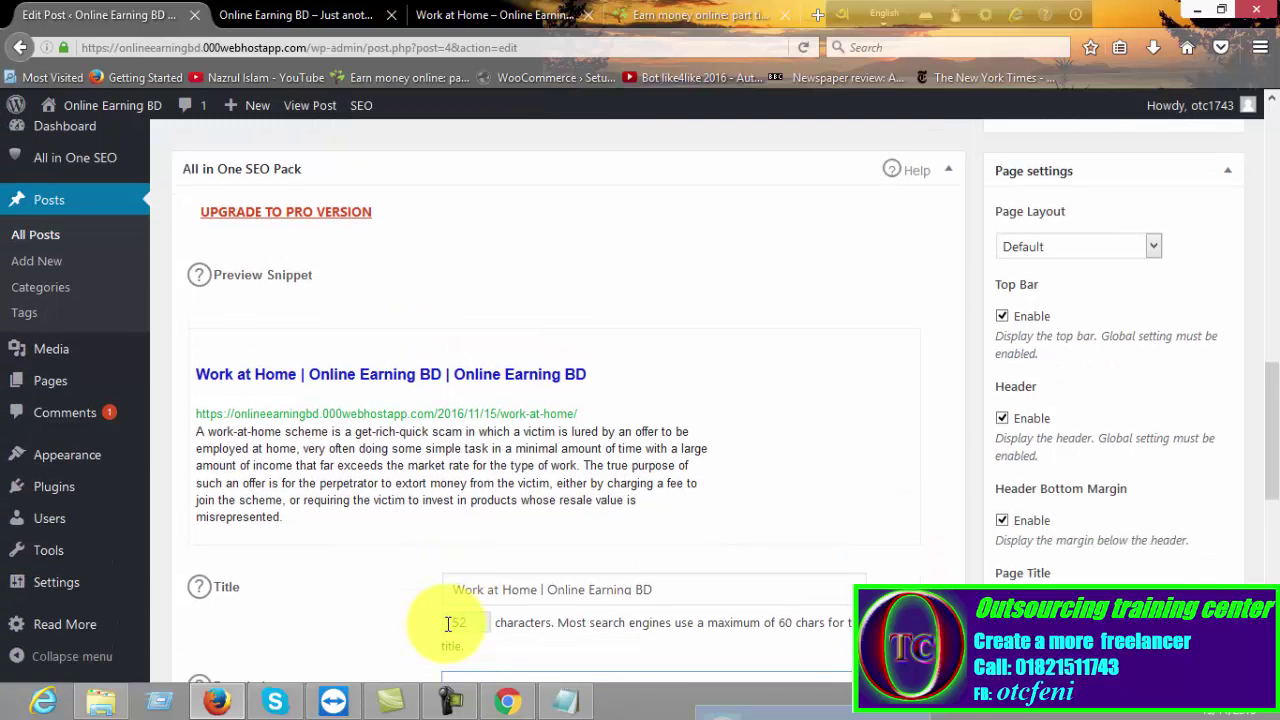
{"action": "key", "text": "BackSpace"}
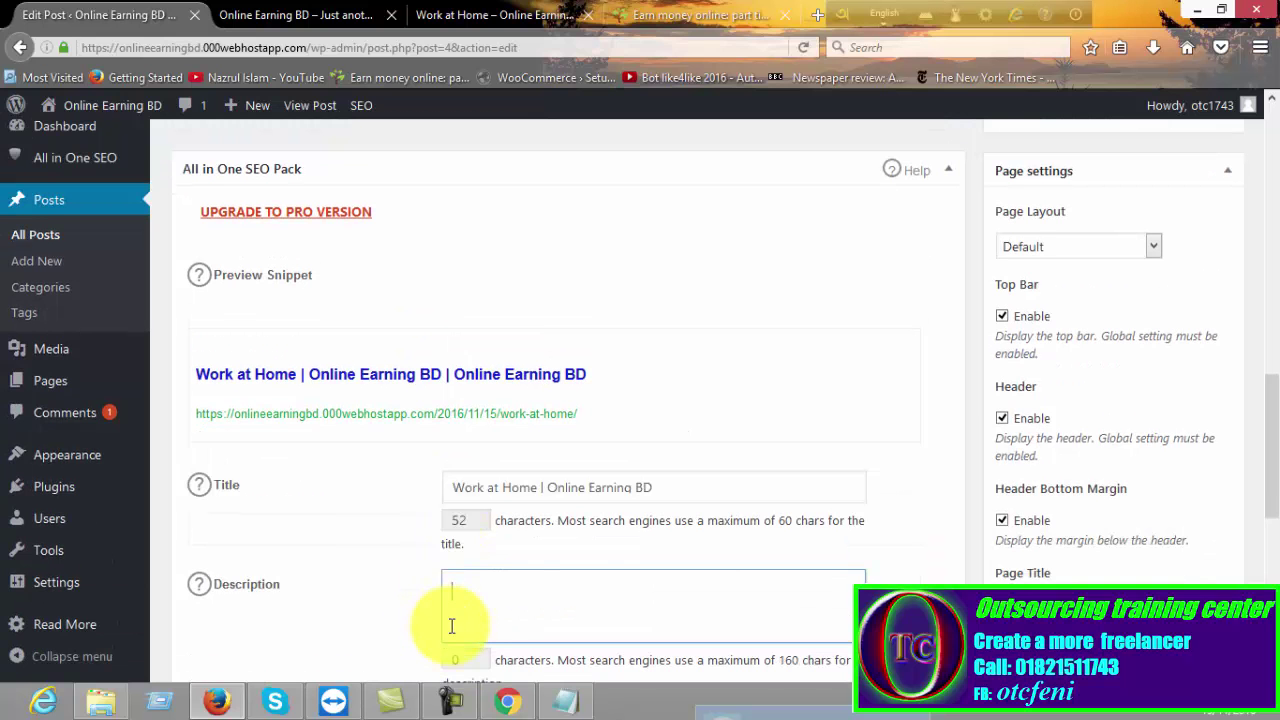
Paste the opening sentence as SEO description, trimmed to 109 characters ending 'employed at home.'
{"action": "scroll", "coordinate": [484, 608], "scroll_direction": "up", "scroll_amount": 15}
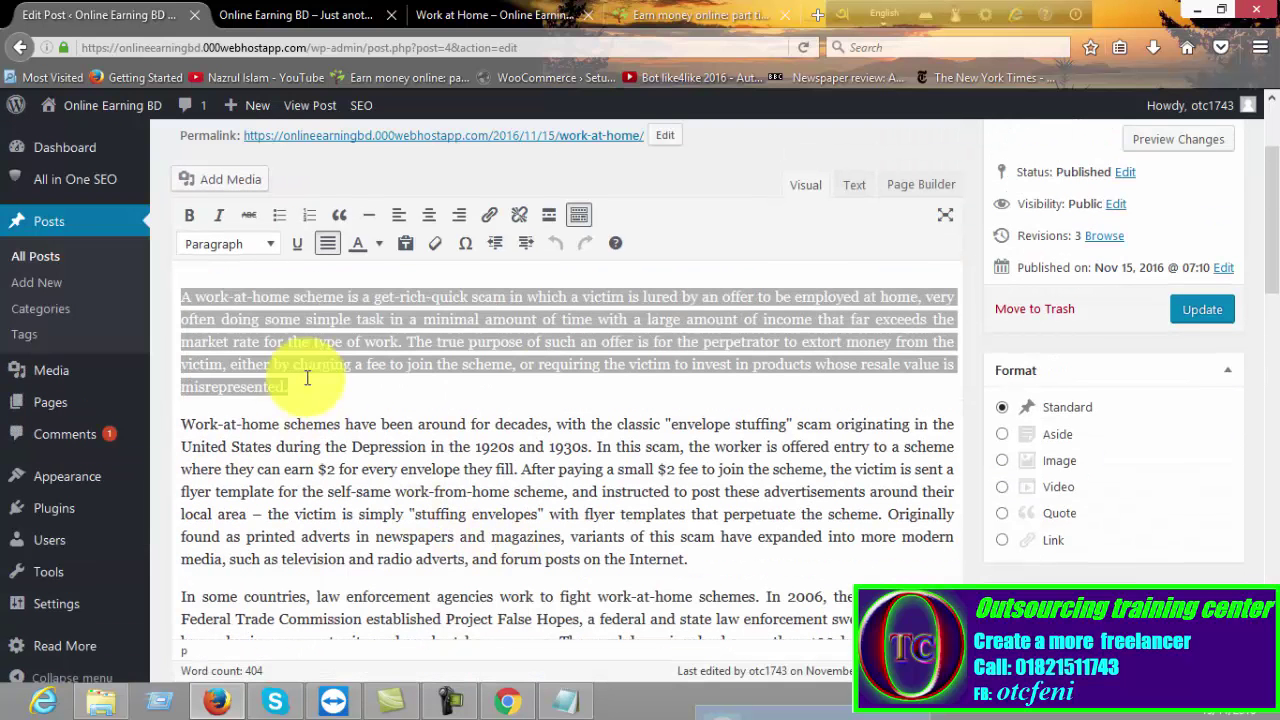
{"action": "left_click", "coordinate": [745, 342]}
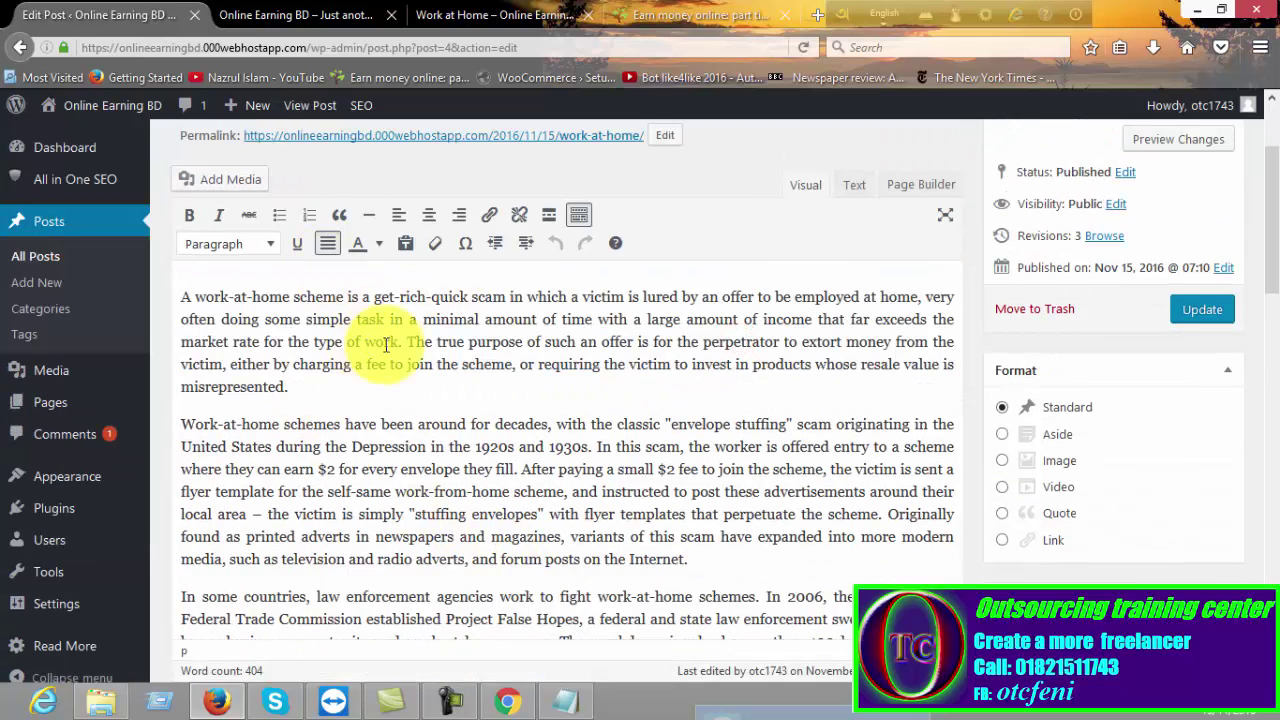
{"action": "left_click_drag", "start_coordinate": [401, 342], "coordinate": [178, 298]}
{"action": "key", "text": "ctrl+c"}
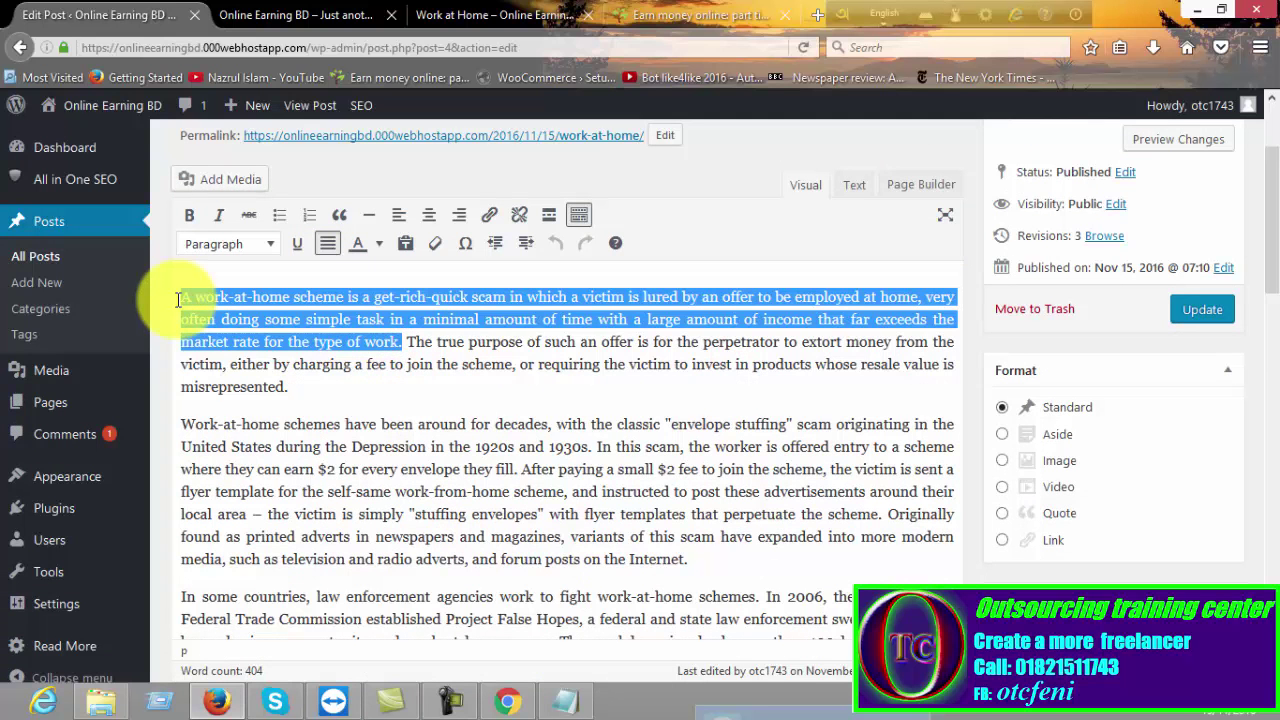
{"action": "scroll", "coordinate": [500, 525], "scroll_direction": "down", "scroll_amount": 15}
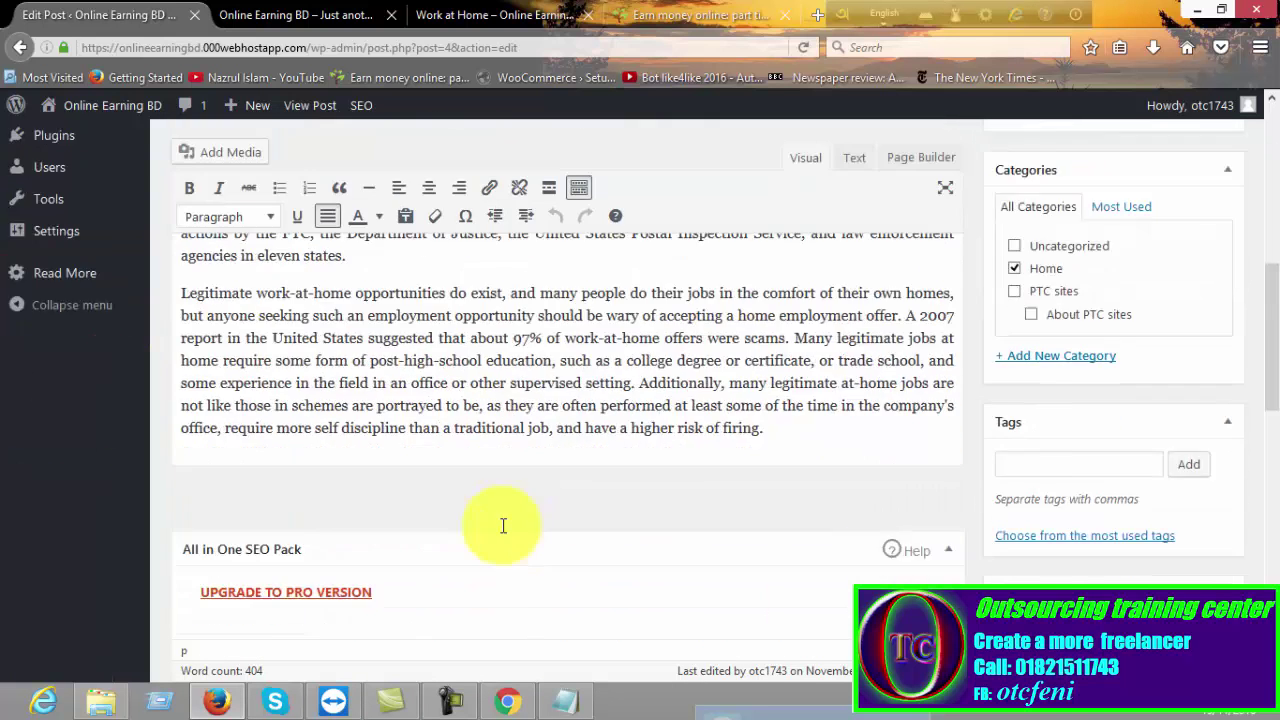
{"action": "left_click", "coordinate": [486, 403]}
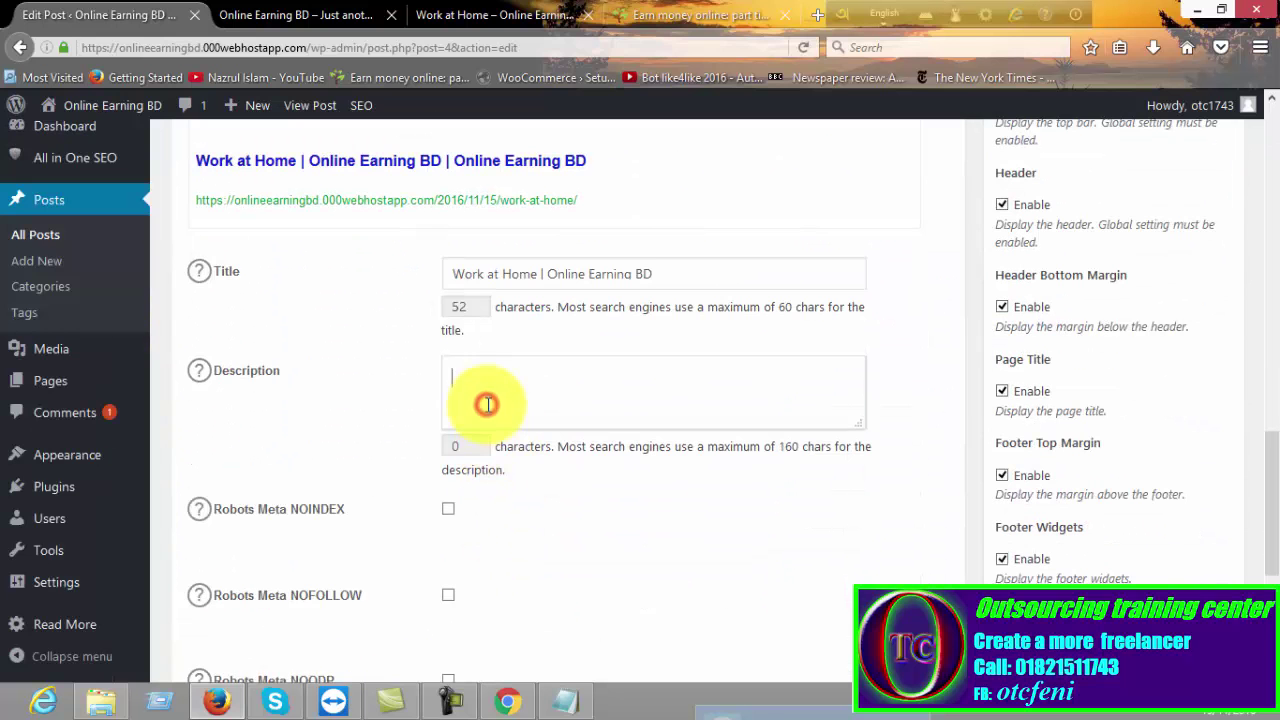
{"action": "key", "text": "ctrl+v"}
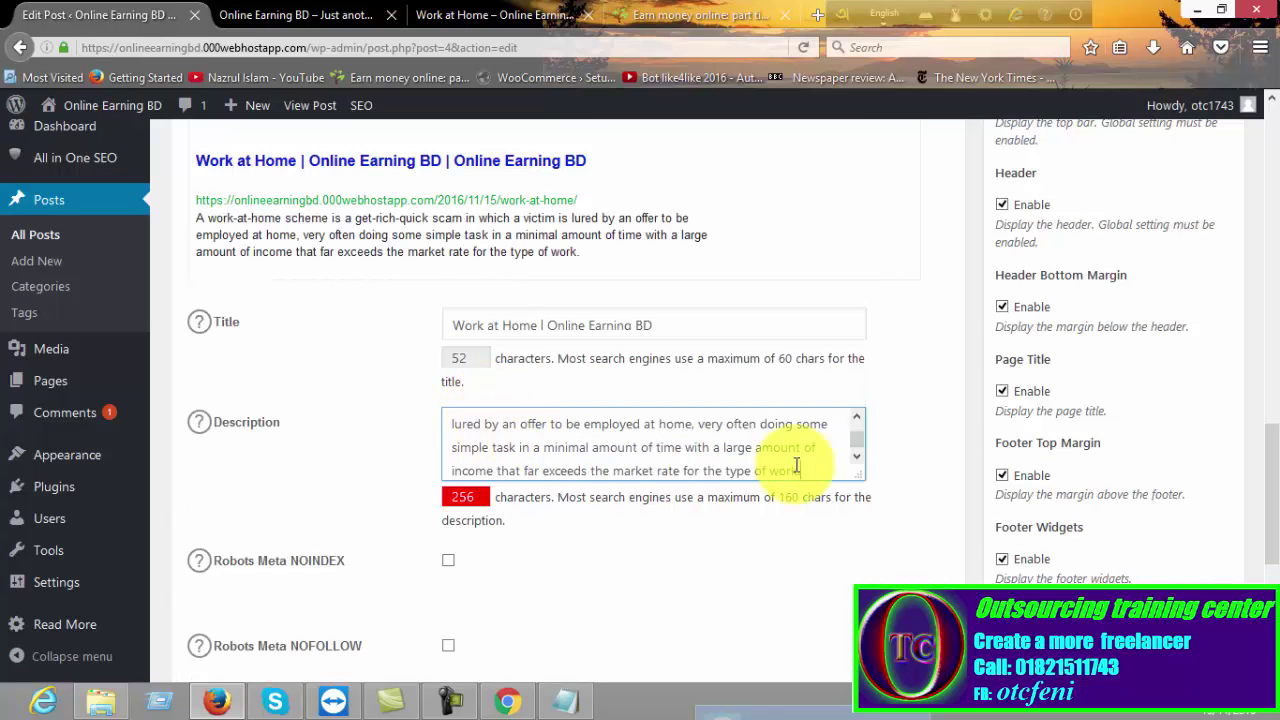
{"action": "left_click", "coordinate": [806, 468]}
{"action": "left_click_drag", "start_coordinate": [806, 468], "coordinate": [704, 420]}
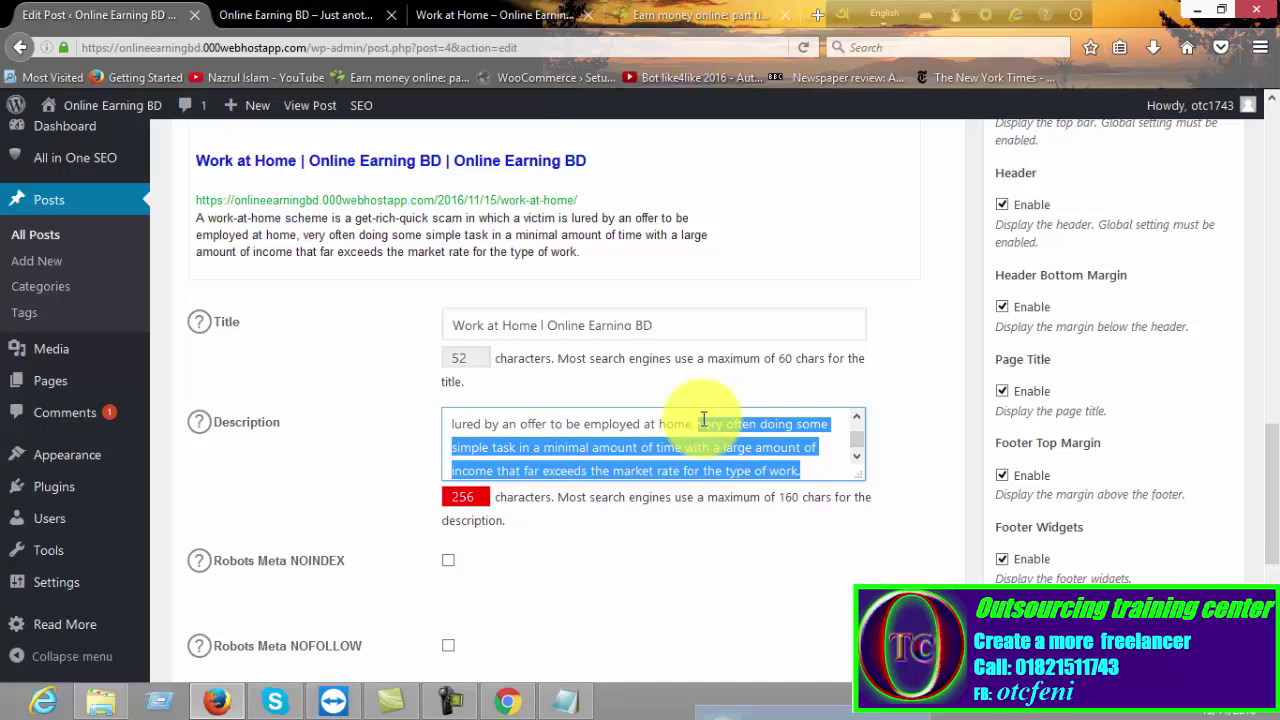
{"action": "key", "text": "BackSpace"}
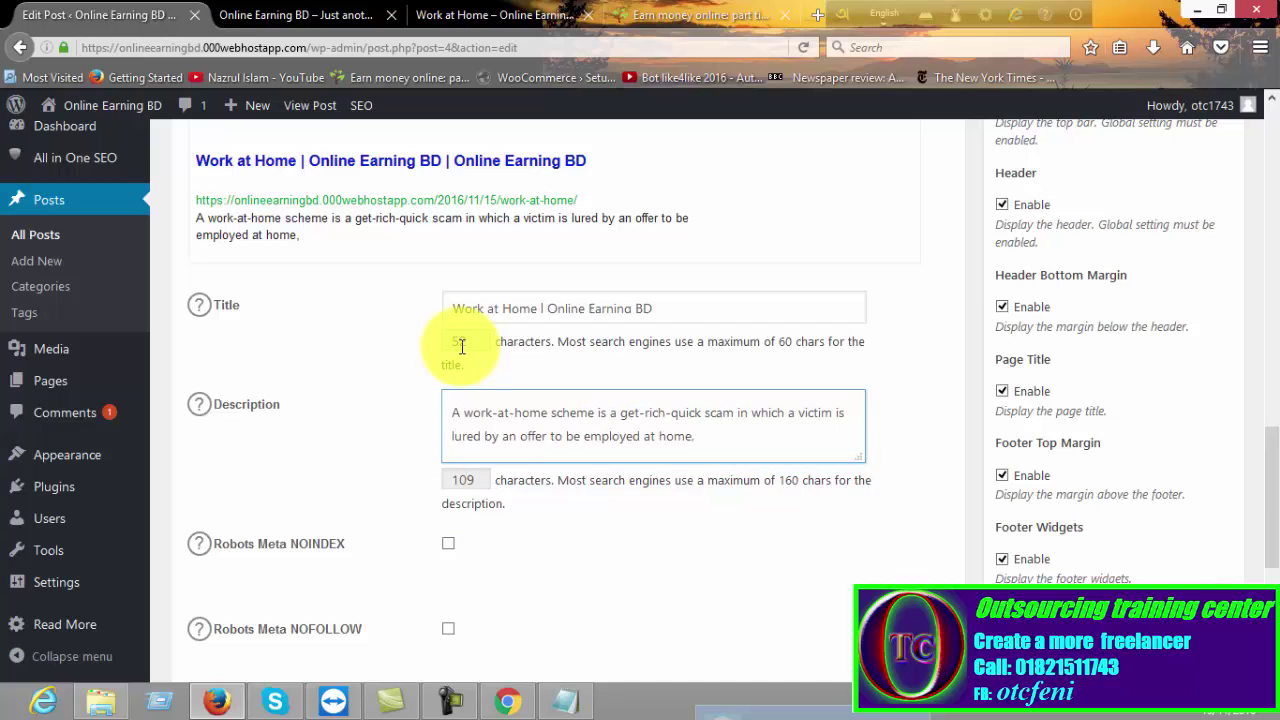
{"action": "scroll", "coordinate": [512, 450], "scroll_direction": "down", "scroll_amount": 3}
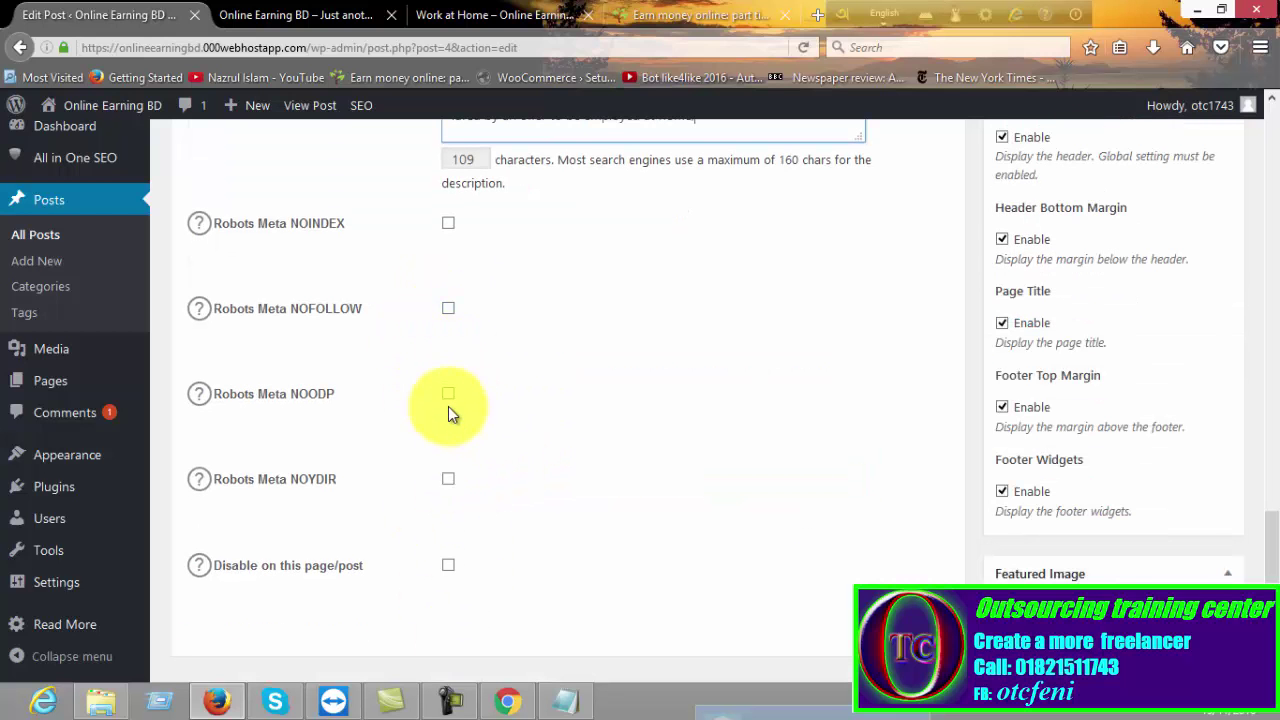
{"action": "scroll", "coordinate": [417, 605], "scroll_direction": "down", "scroll_amount": 1}
{"action": "scroll", "coordinate": [781, 616], "scroll_direction": "up", "scroll_amount": 15}
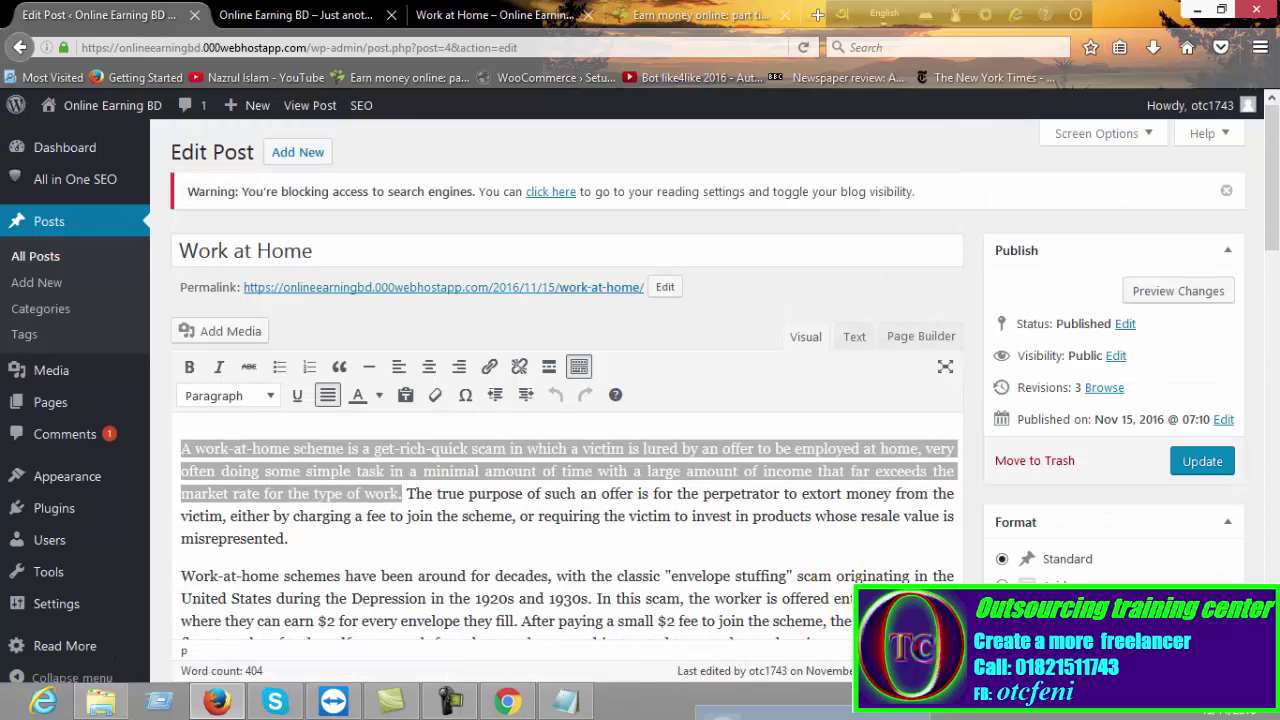
Update the Work at Home post and confirm it is listed on the live Home category page
{"action": "left_click", "coordinate": [1189, 472]}
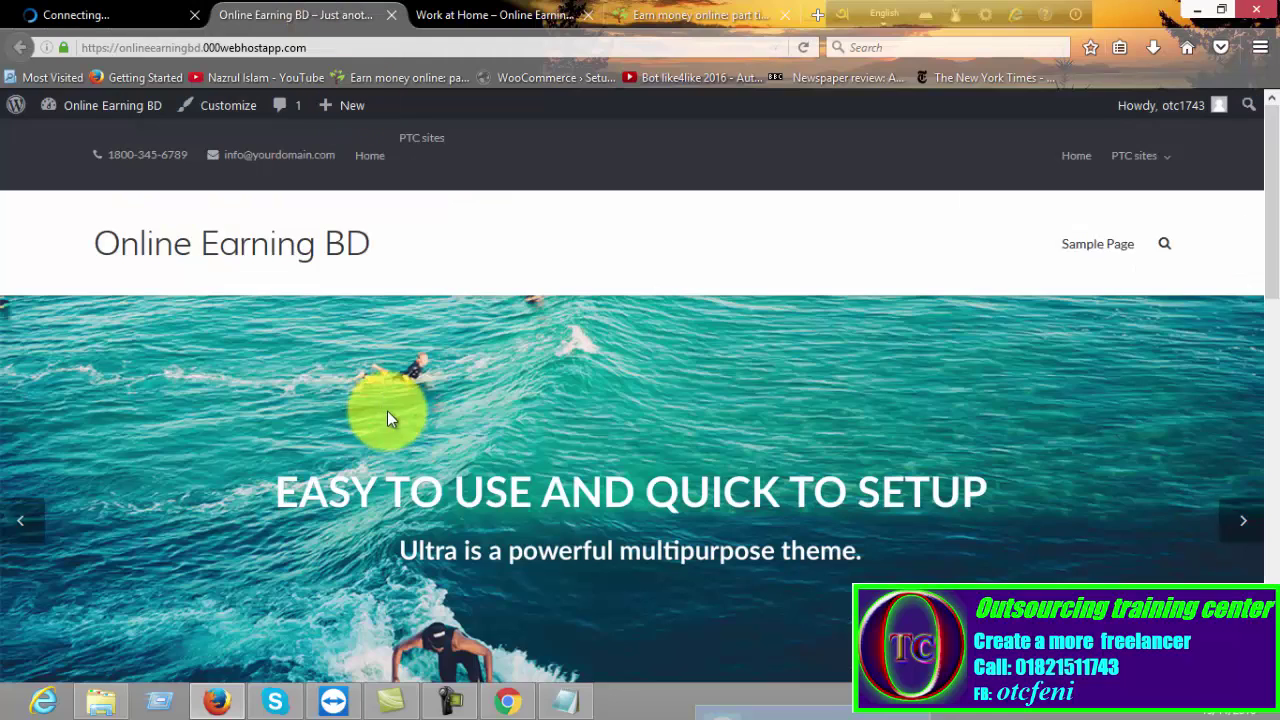
{"action": "scroll", "coordinate": [387, 411], "scroll_direction": "down", "scroll_amount": 3}
{"action": "scroll", "coordinate": [387, 411], "scroll_direction": "up", "scroll_amount": 3}
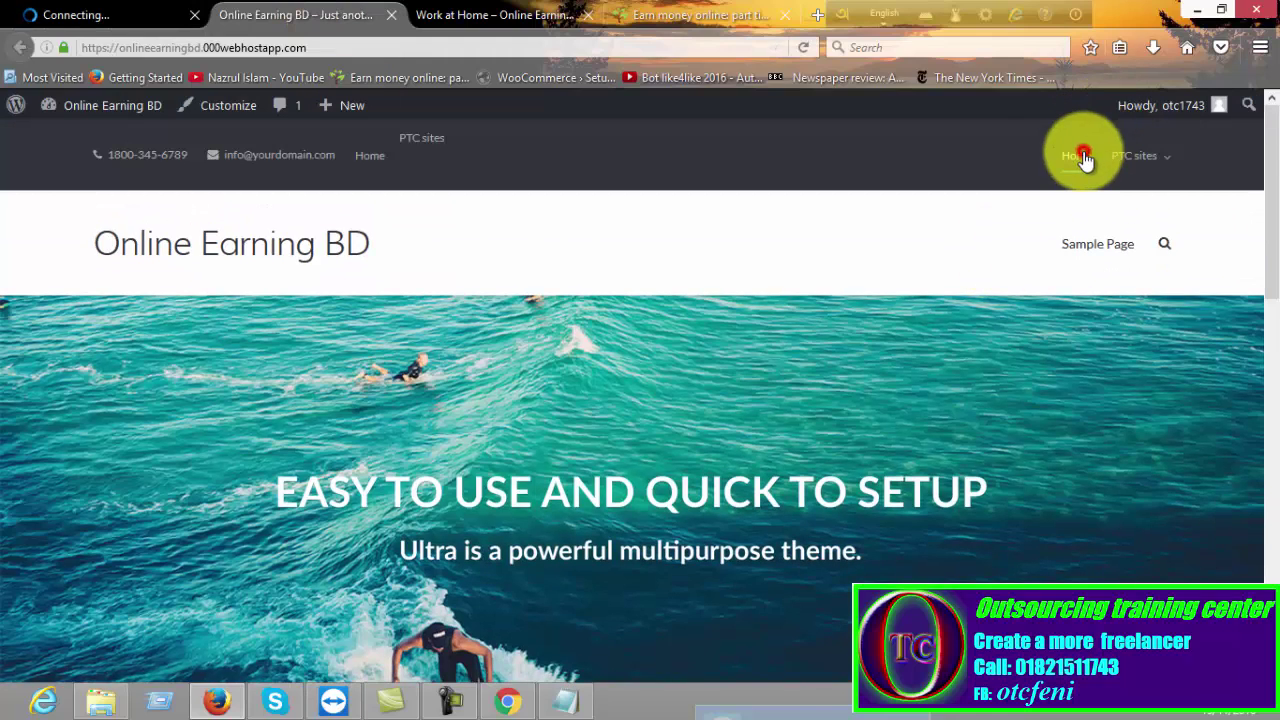
{"action": "left_click", "coordinate": [1078, 155]}
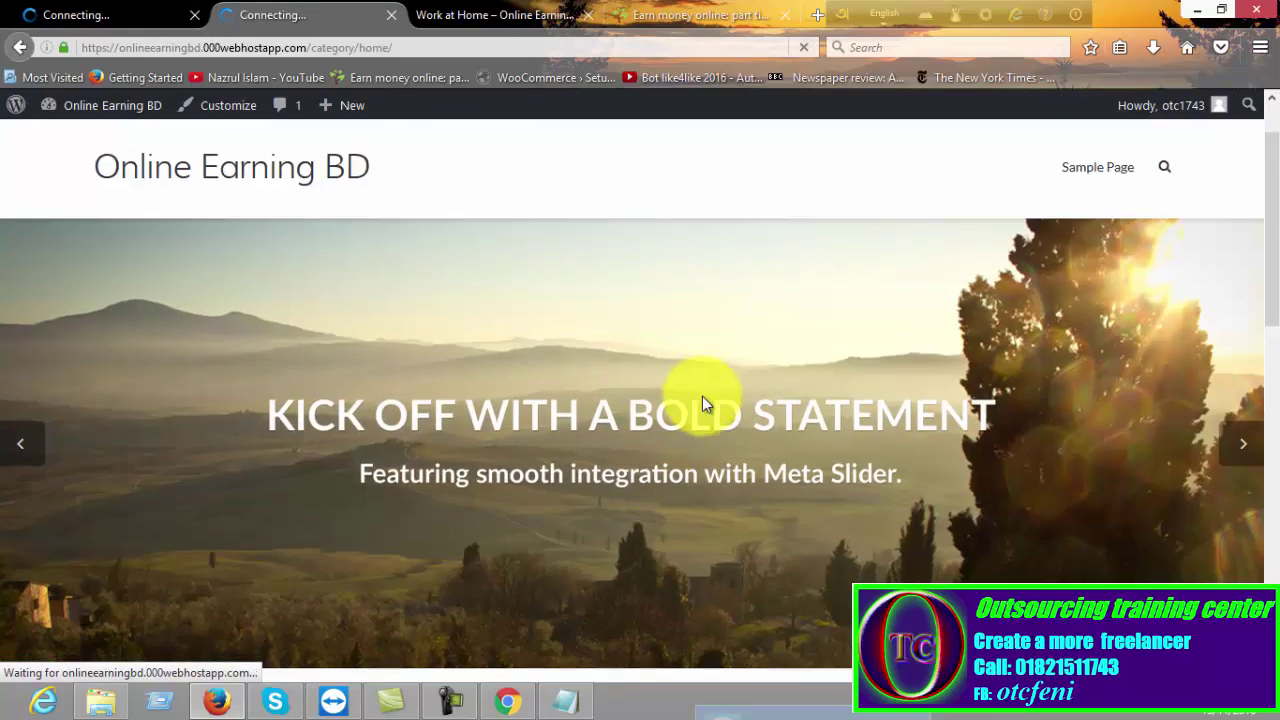
{"action": "scroll", "coordinate": [702, 397], "scroll_direction": "down", "scroll_amount": 10}
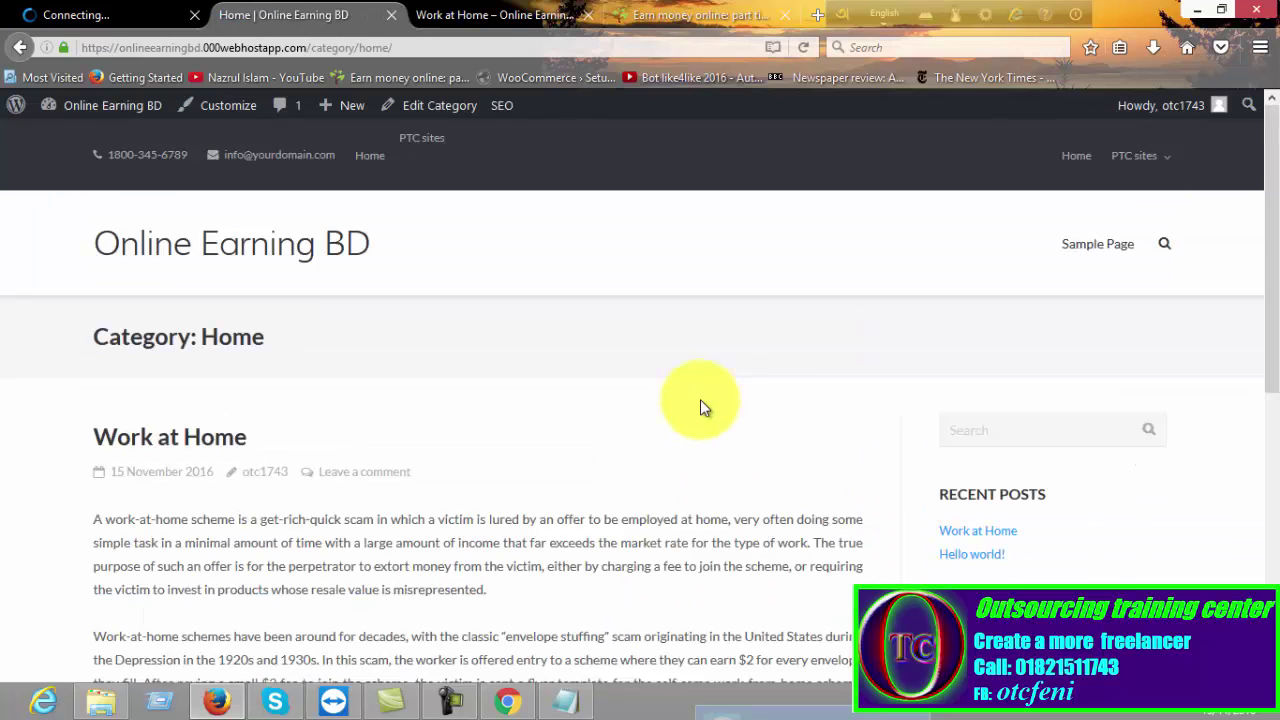
{"action": "scroll", "coordinate": [500, 251], "scroll_direction": "down", "scroll_amount": 3}
{"action": "left_click", "coordinate": [62, 12]}
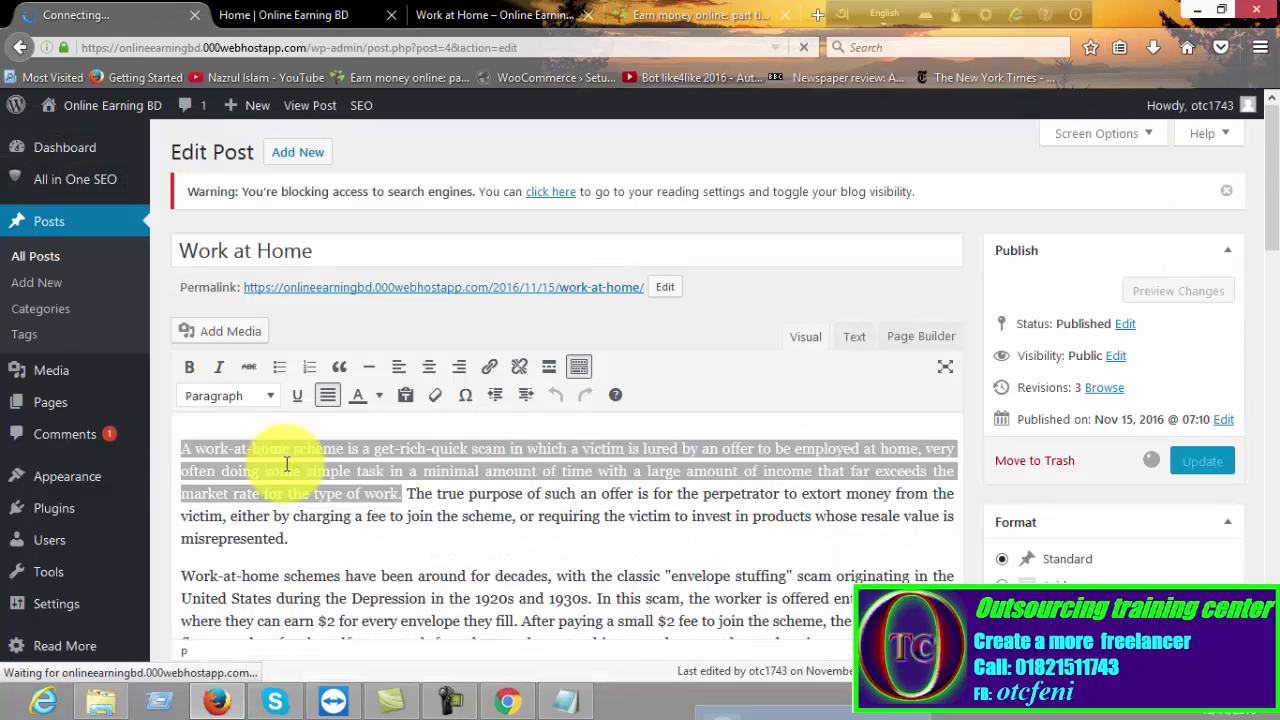
{"action": "scroll", "coordinate": [194, 463], "scroll_direction": "down", "scroll_amount": 3}
{"action": "scroll", "coordinate": [180, 478], "scroll_direction": "down", "scroll_amount": 3}
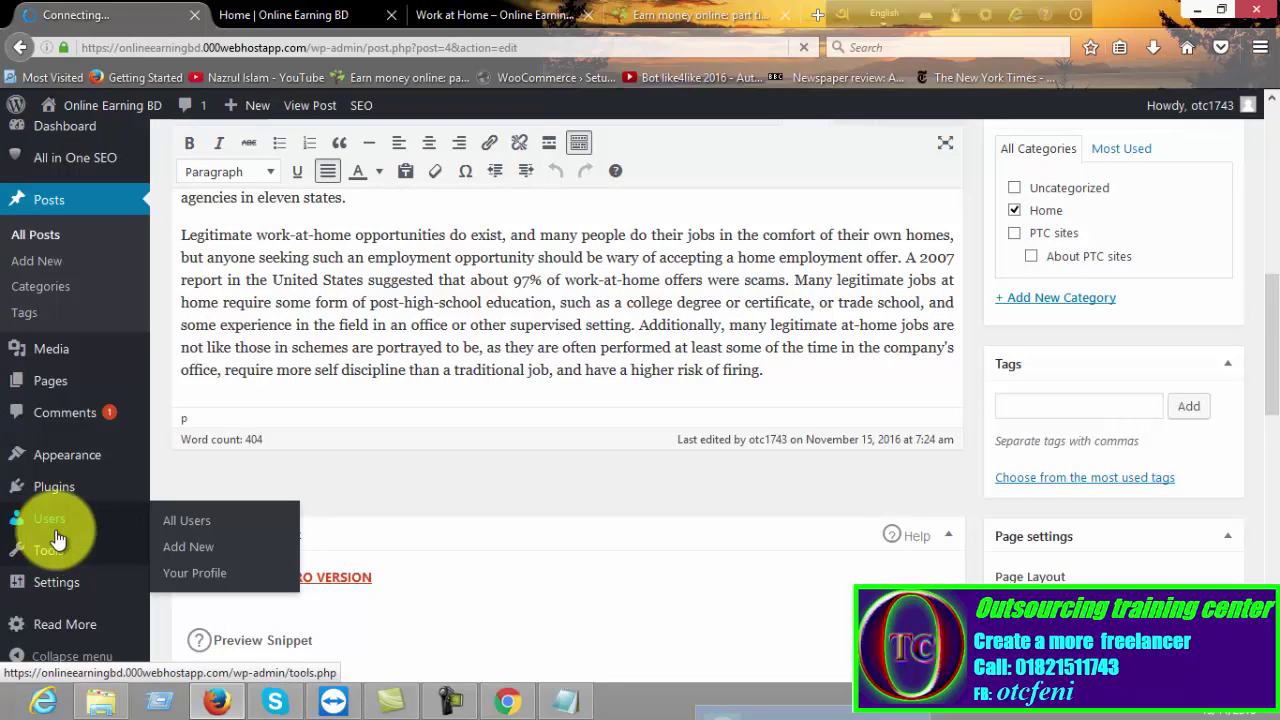
In General Settings, replace the old tagline with the copied site title text
{"action": "left_click", "coordinate": [62, 598]}
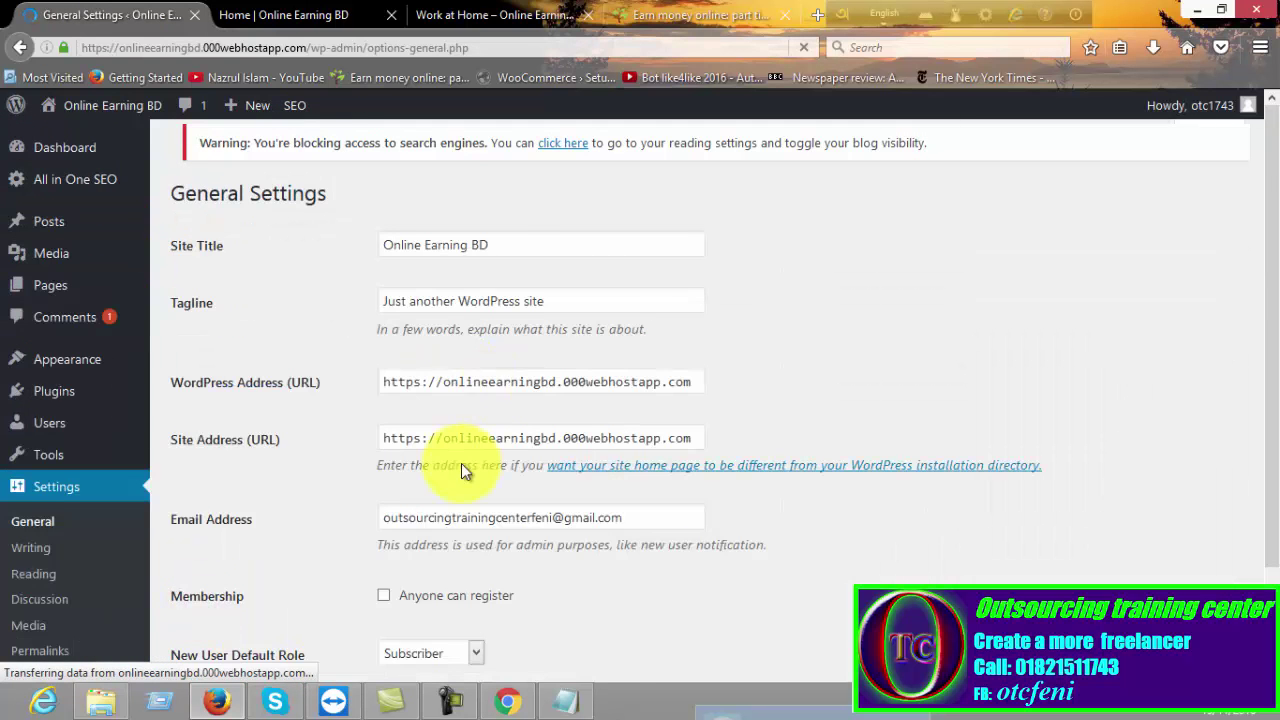
{"action": "scroll", "coordinate": [457, 471], "scroll_direction": "down", "scroll_amount": 5}
{"action": "scroll", "coordinate": [440, 476], "scroll_direction": "down", "scroll_amount": 3}
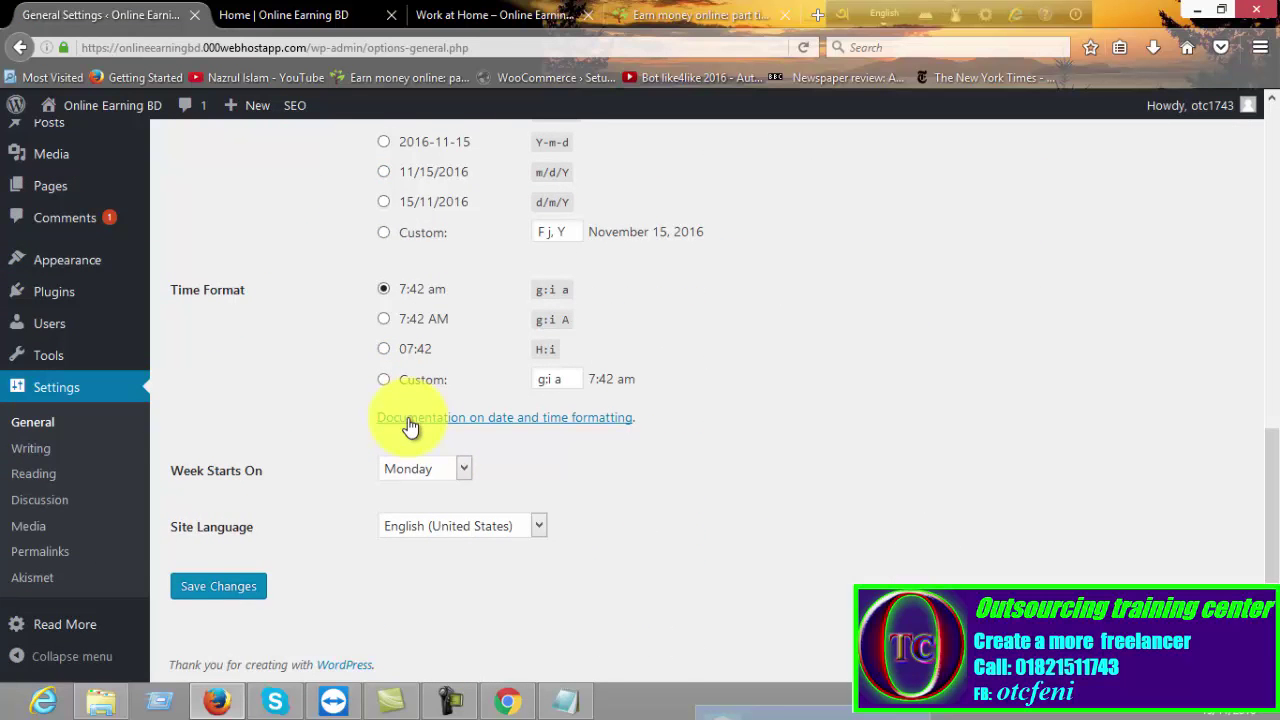
{"action": "scroll", "coordinate": [400, 425], "scroll_direction": "up", "scroll_amount": 3}
{"action": "scroll", "coordinate": [418, 425], "scroll_direction": "up", "scroll_amount": 5}
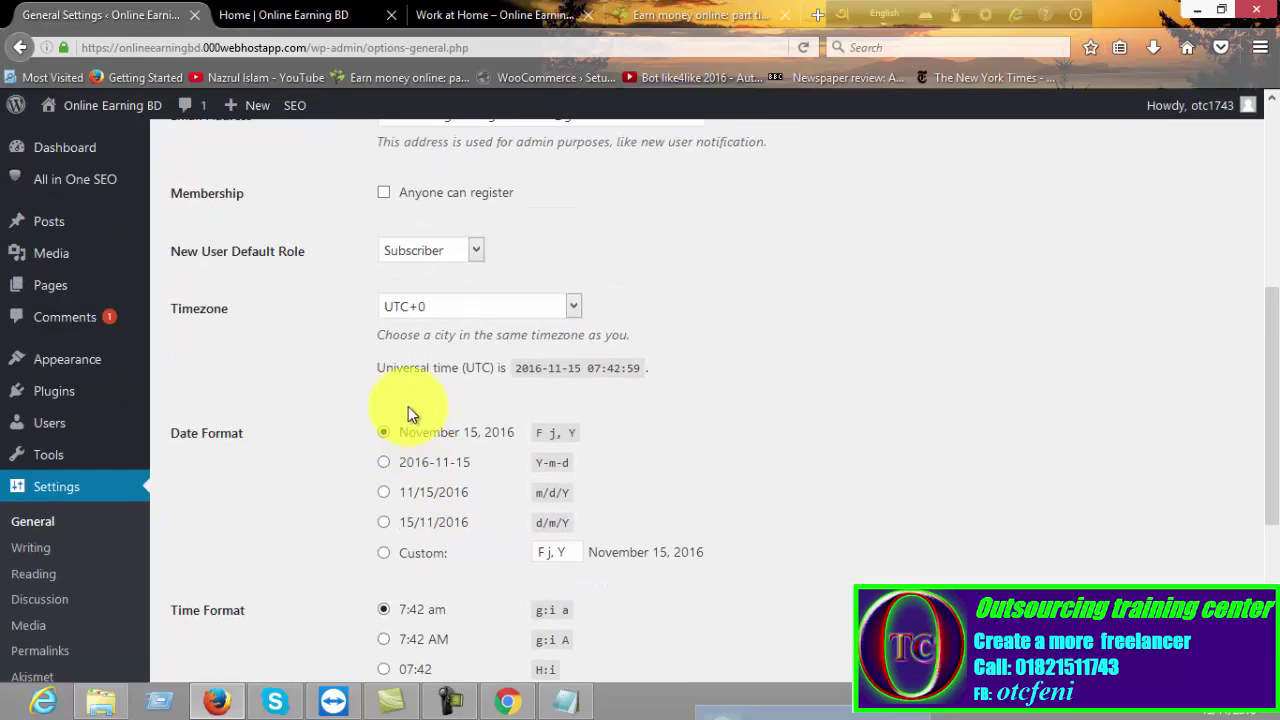
{"action": "scroll", "coordinate": [399, 388], "scroll_direction": "up", "scroll_amount": 1}
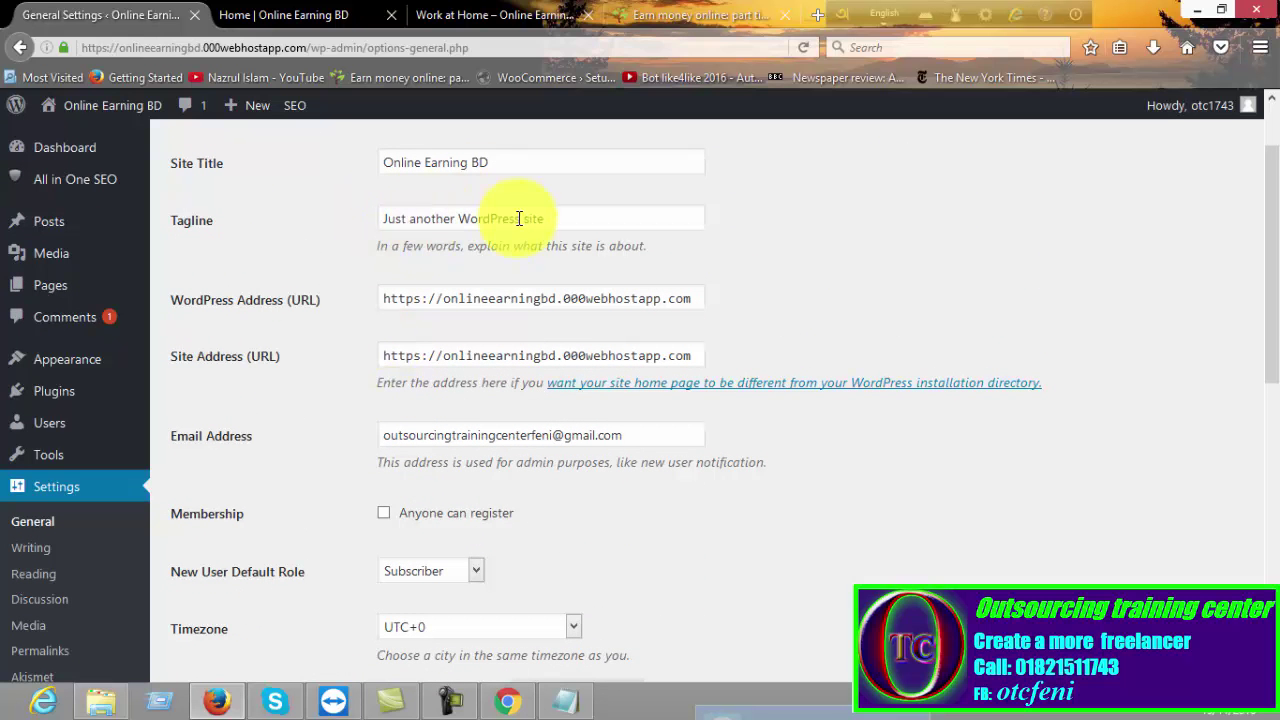
{"action": "triple_click", "coordinate": [554, 219]}
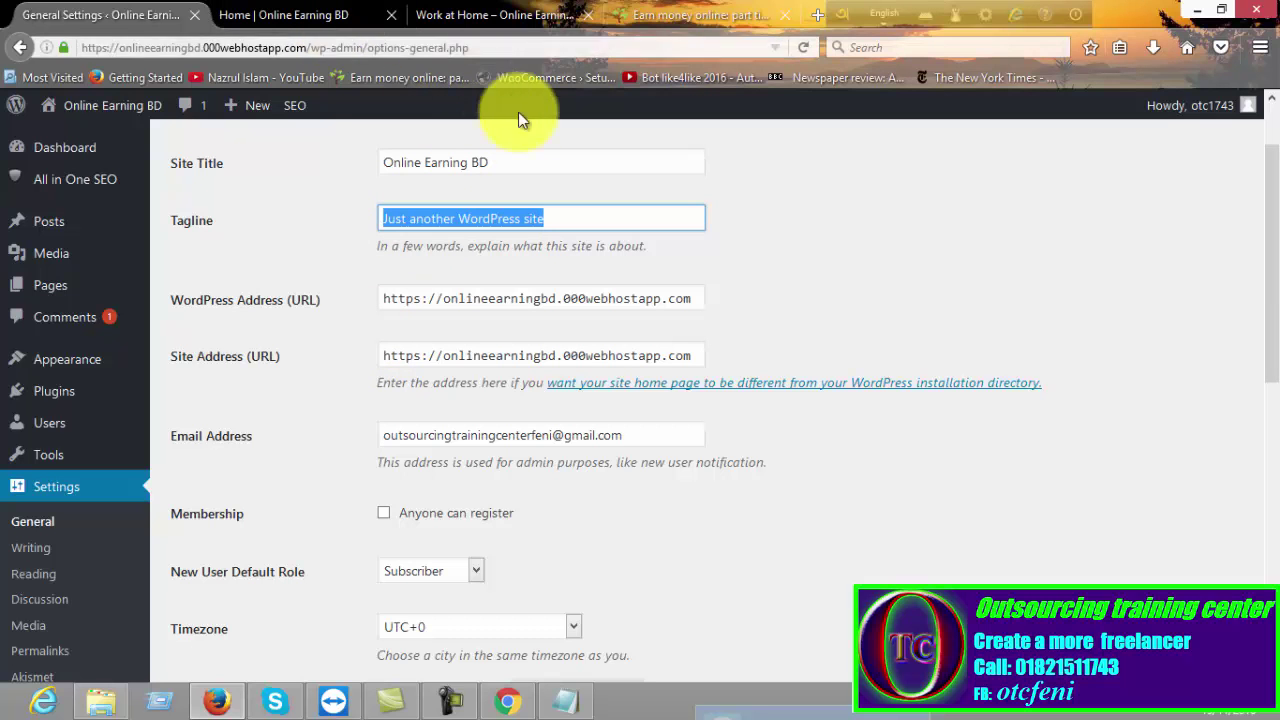
{"action": "left_click_drag", "start_coordinate": [500, 157], "coordinate": [345, 160]}
{"action": "key", "text": "ctrl+c"}
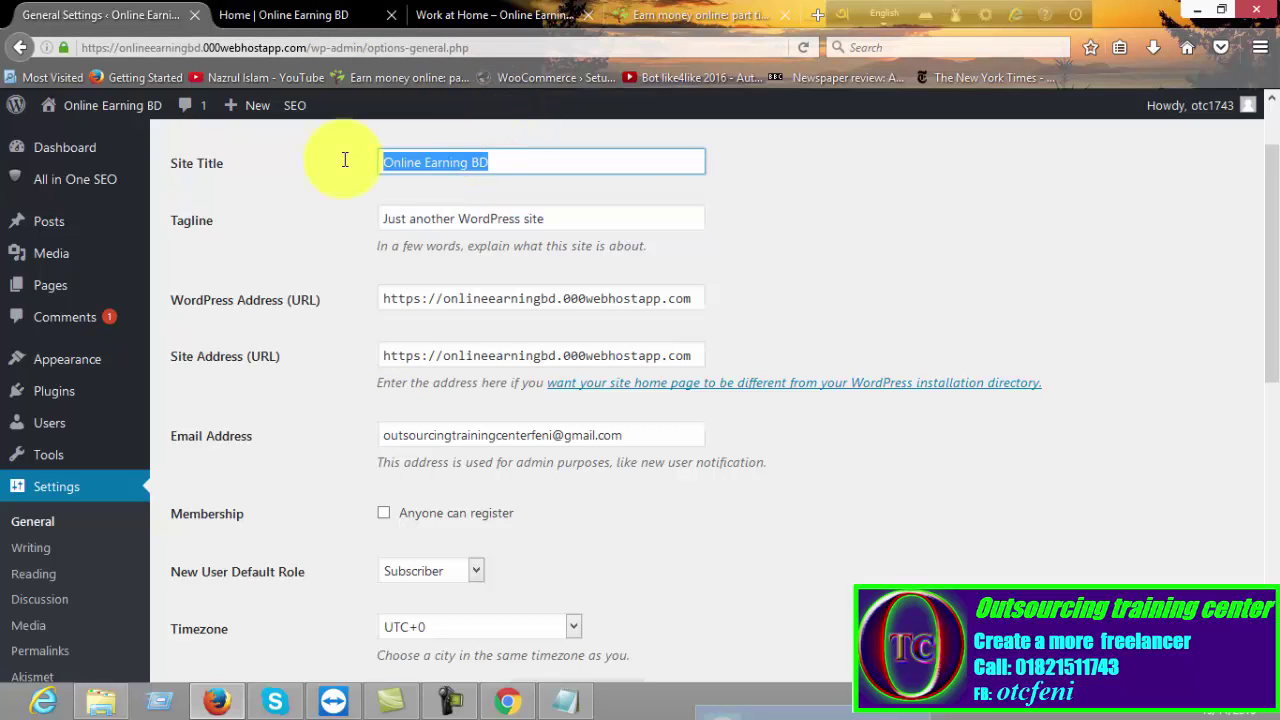
{"action": "left_click_drag", "start_coordinate": [545, 218], "coordinate": [371, 228]}
{"action": "key", "text": "ctrl+v"}
Edit the tagline to read 'Best Online Earning tips in BD' and save the changes
{"action": "left_click", "coordinate": [386, 221]}
{"action": "type", "text": "Te"}
{"action": "type", "text": "st "}
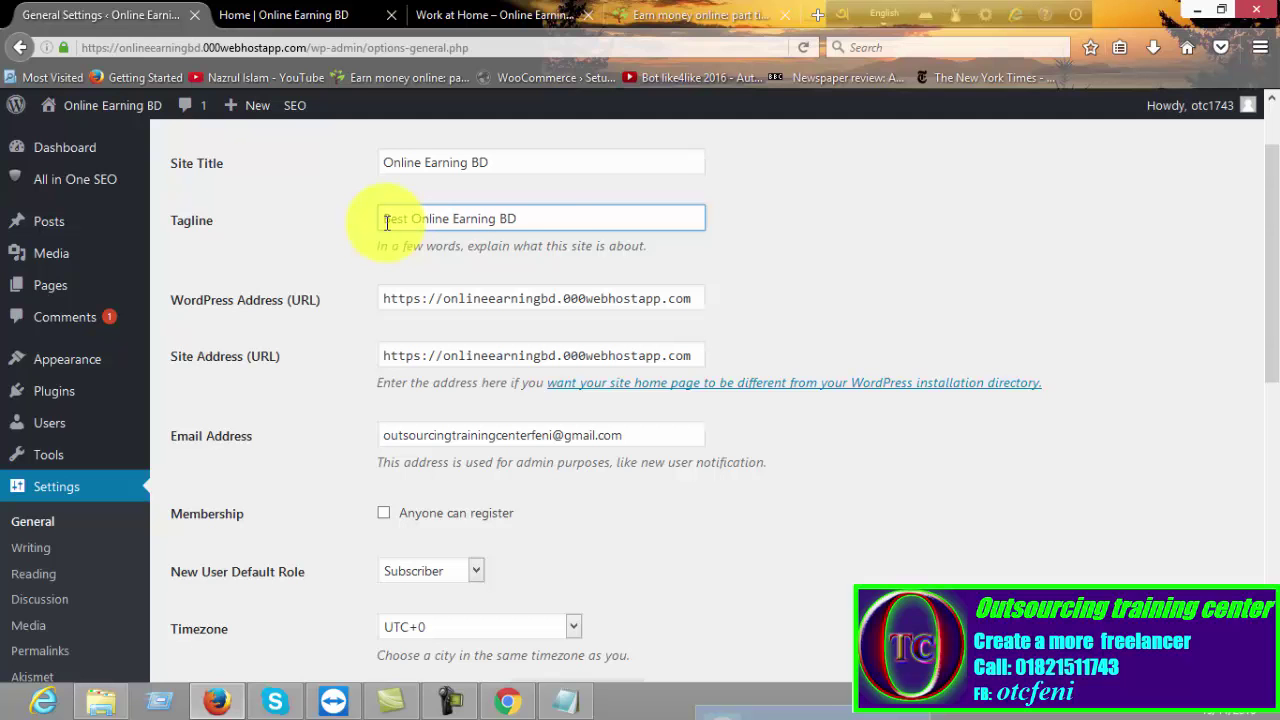
{"action": "type", "text": "Best"}
{"action": "left_click_drag", "start_coordinate": [543, 218], "coordinate": [503, 222]}
{"action": "left_click", "coordinate": [503, 223]}
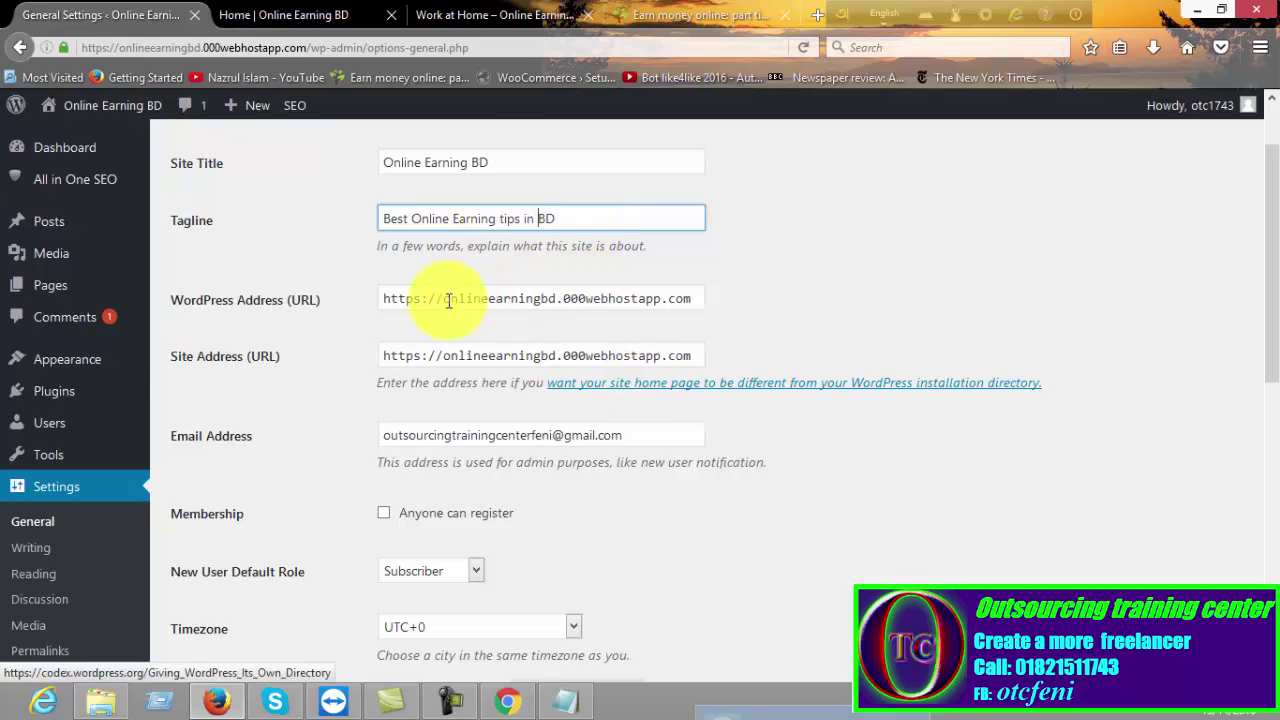
{"action": "scroll", "coordinate": [517, 340], "scroll_direction": "down", "scroll_amount": 7}
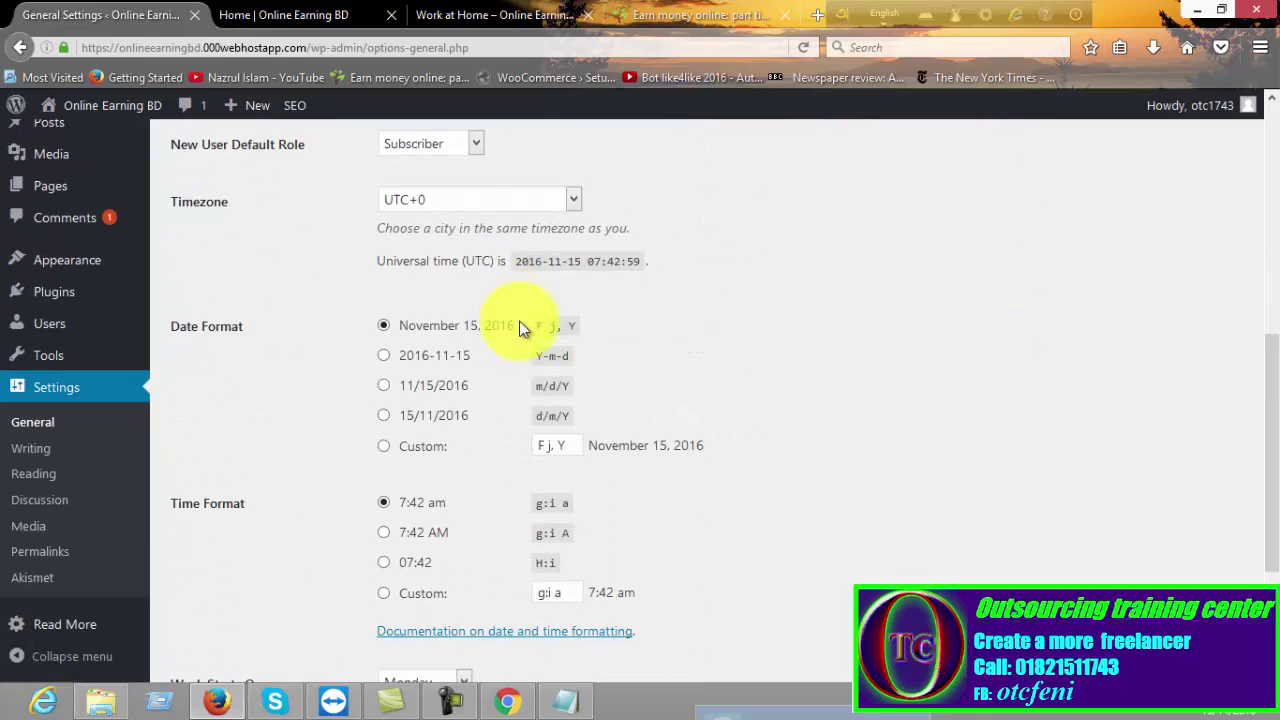
{"action": "scroll", "coordinate": [519, 330], "scroll_direction": "down", "scroll_amount": 3}
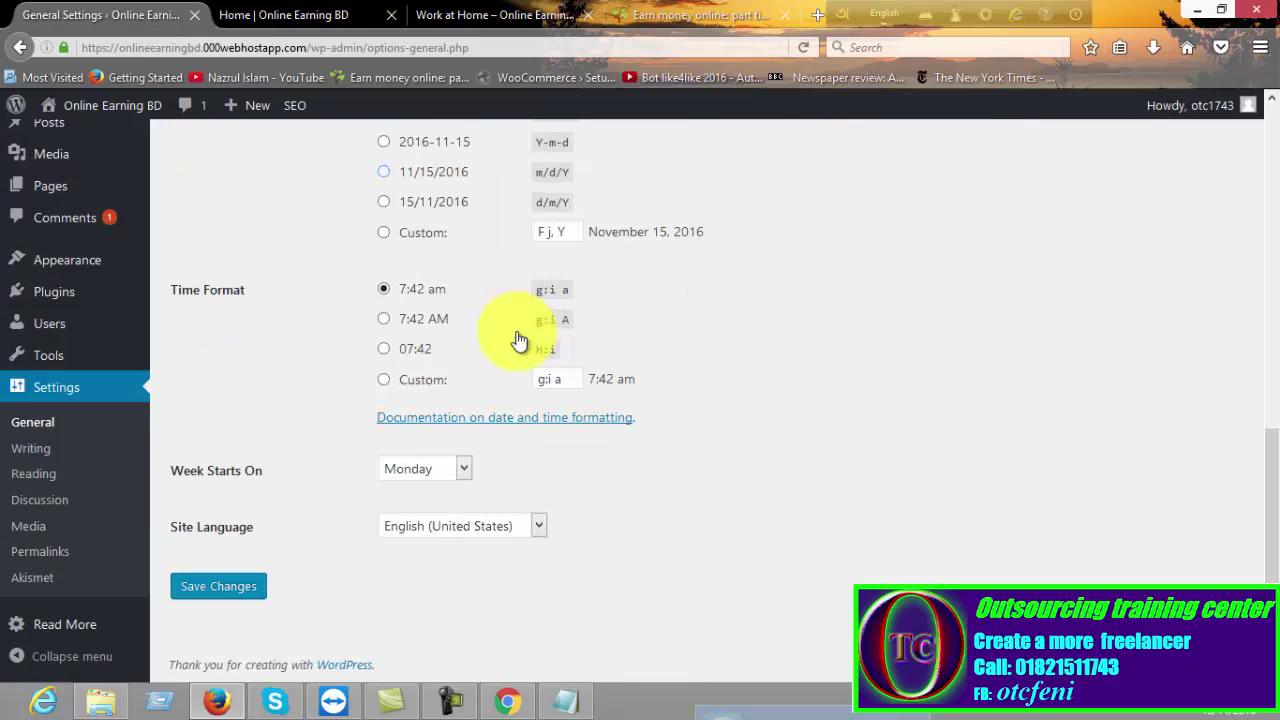
{"action": "left_click", "coordinate": [262, 584]}
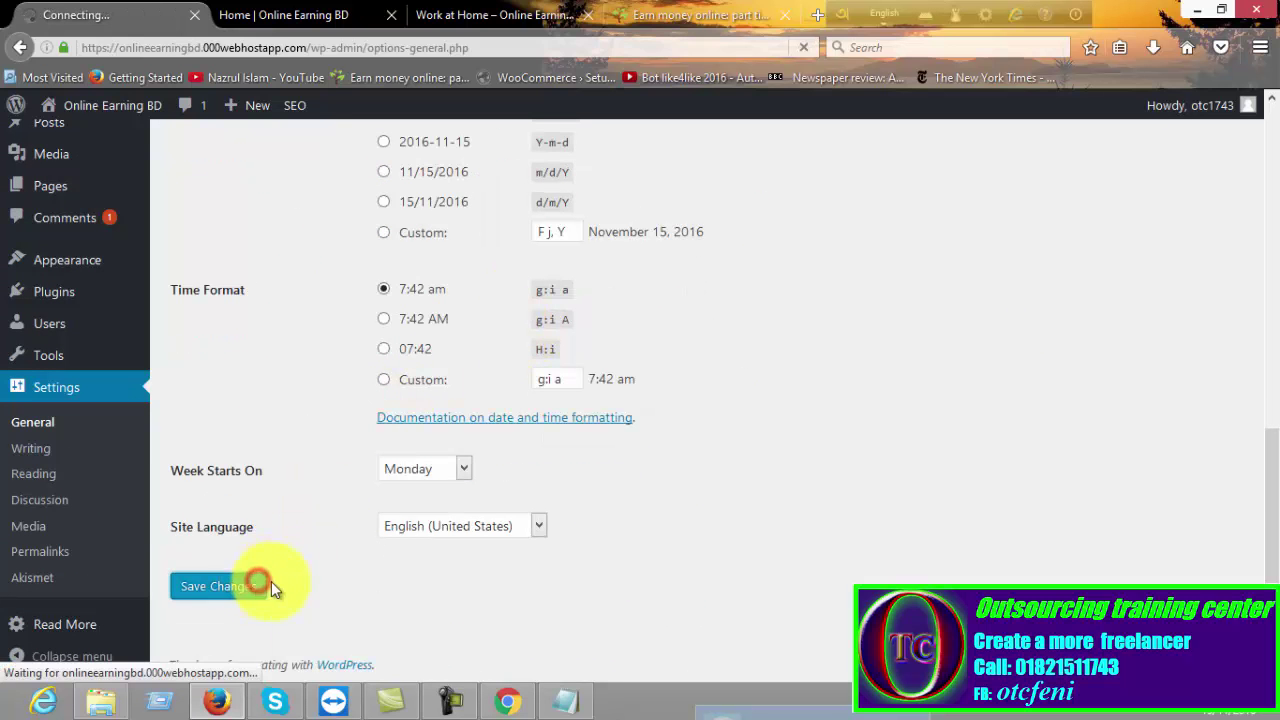
Look through the Writing, Reading, Discussion and Media settings unchanged, then go to Permalinks
{"action": "left_click", "coordinate": [31, 458]}
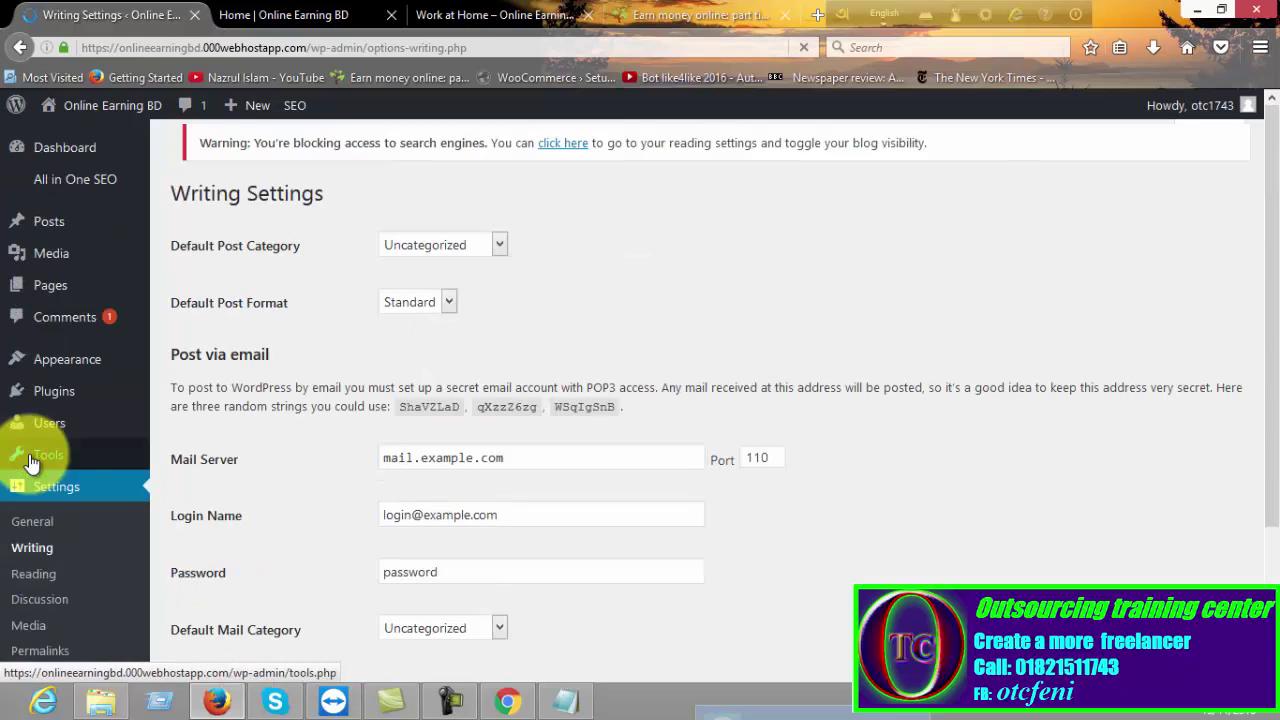
{"action": "scroll", "coordinate": [320, 428], "scroll_direction": "down", "scroll_amount": 3}
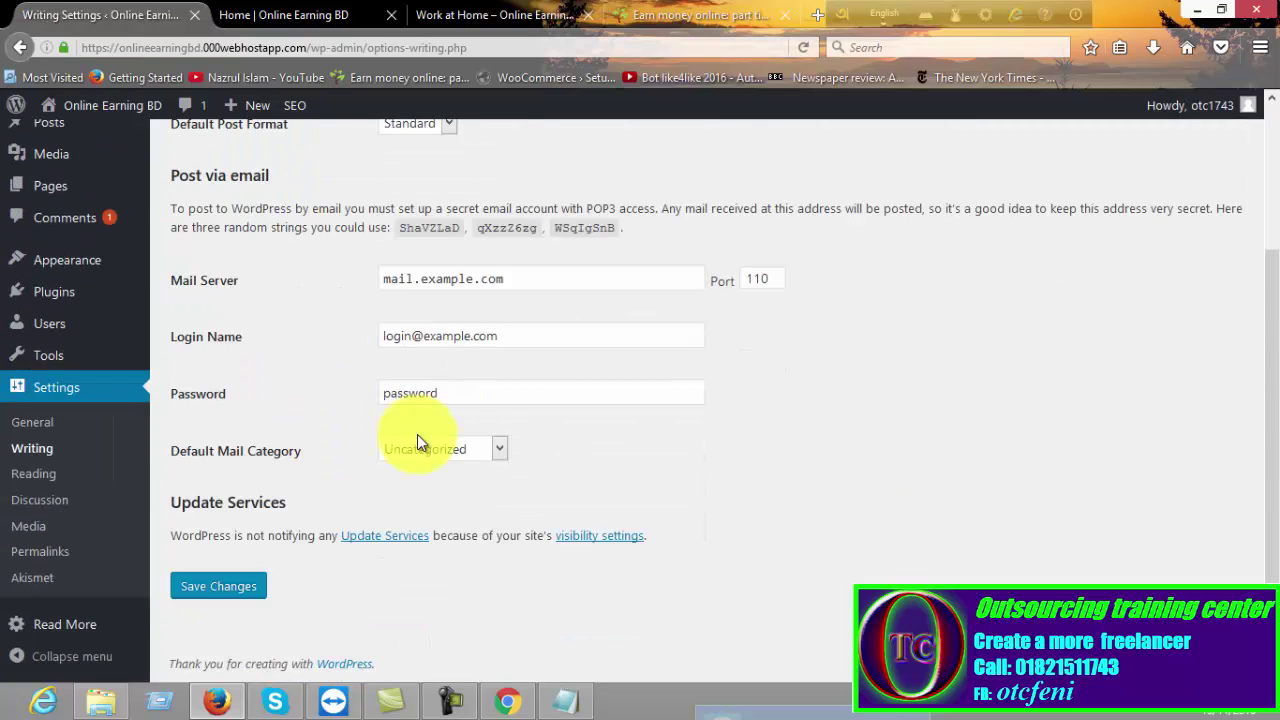
{"action": "left_click", "coordinate": [50, 476]}
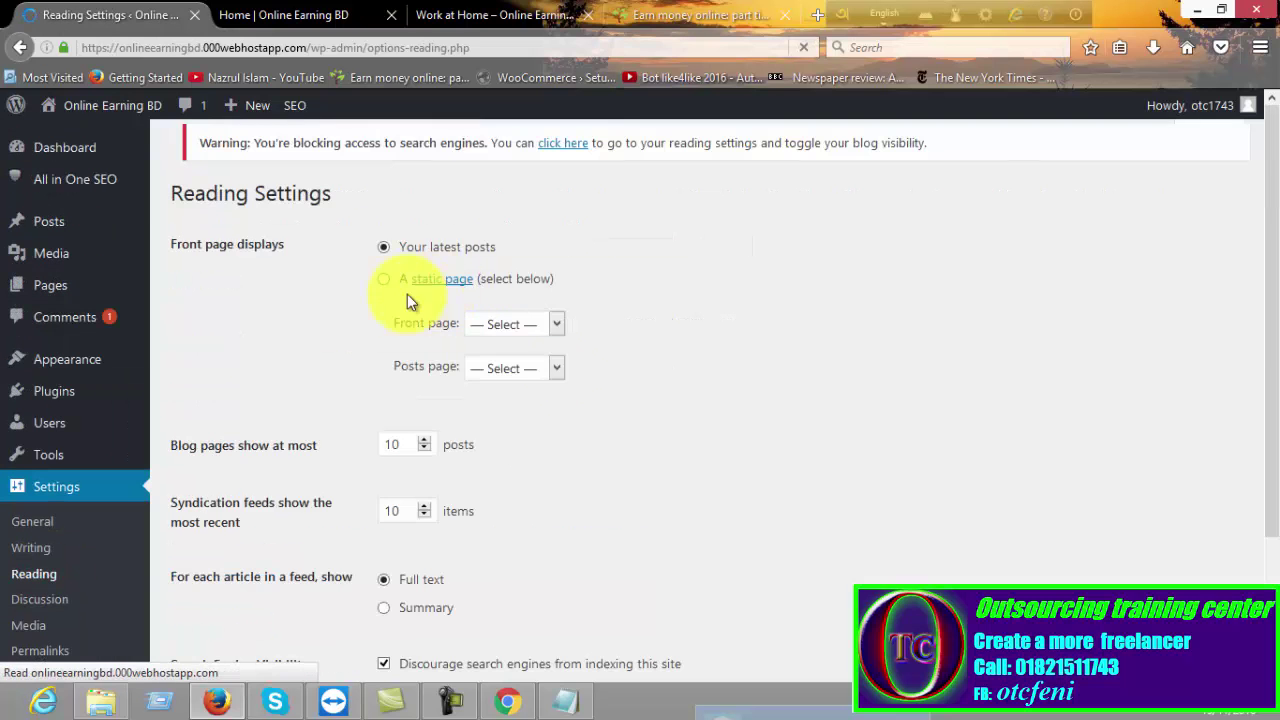
{"action": "scroll", "coordinate": [520, 428], "scroll_direction": "down", "scroll_amount": 3}
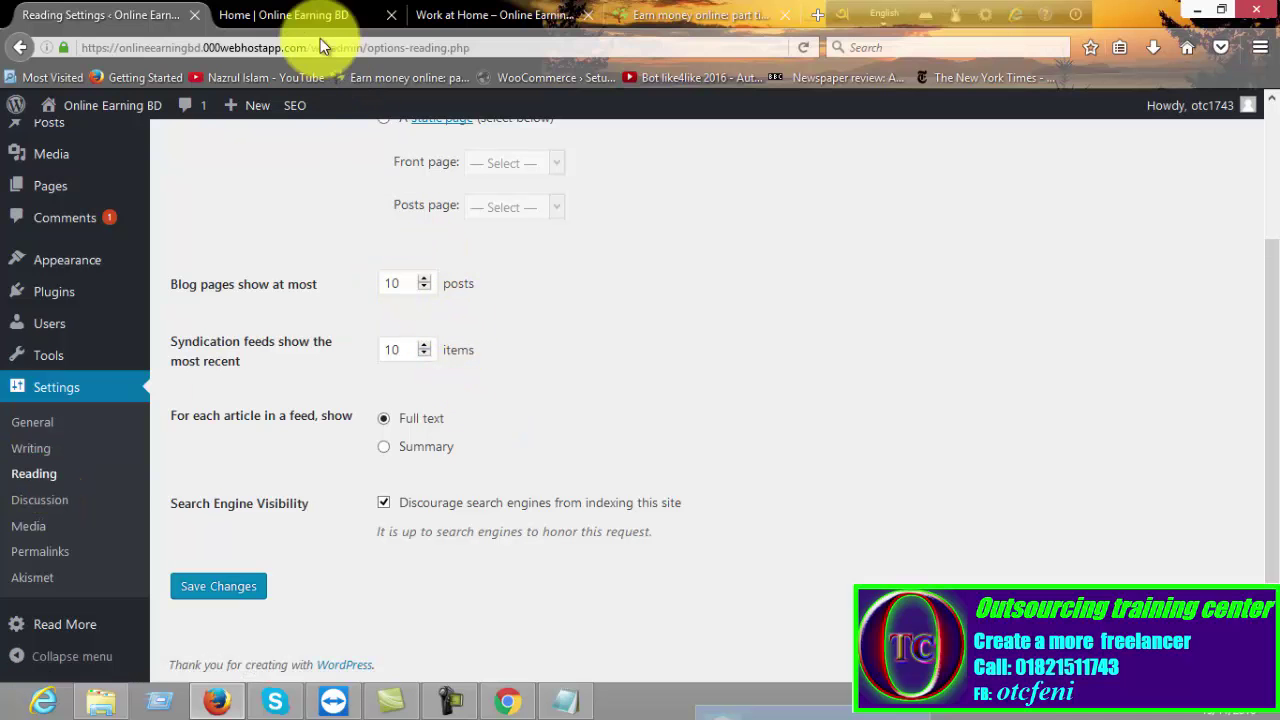
{"action": "left_click", "coordinate": [31, 503]}
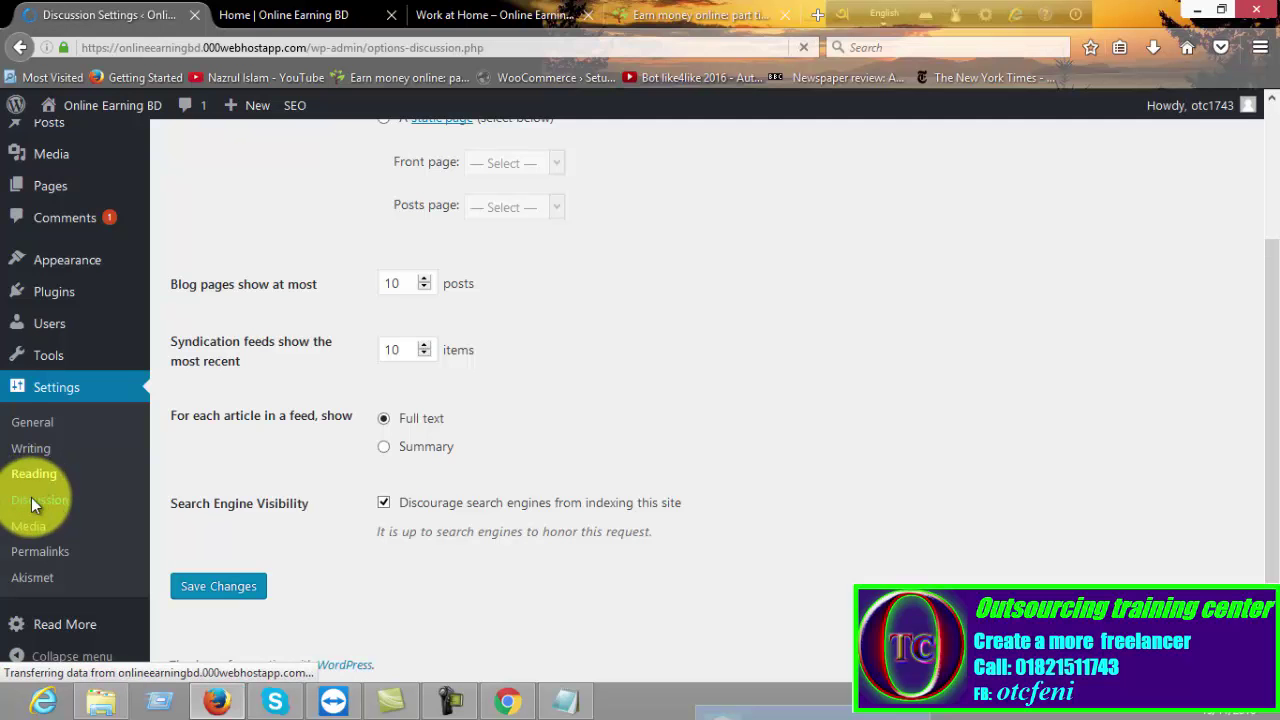
{"action": "scroll", "coordinate": [380, 437], "scroll_direction": "down", "scroll_amount": 1}
{"action": "scroll", "coordinate": [382, 437], "scroll_direction": "down", "scroll_amount": 4}
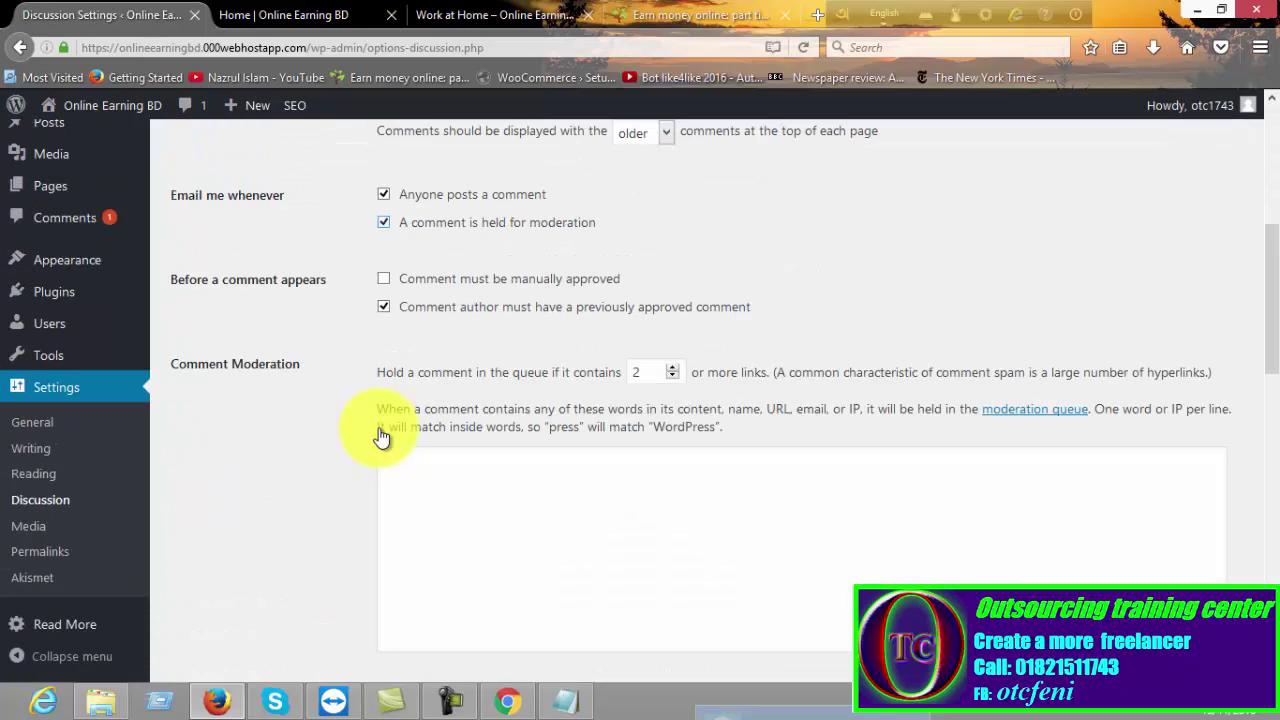
{"action": "scroll", "coordinate": [382, 443], "scroll_direction": "down", "scroll_amount": 2}
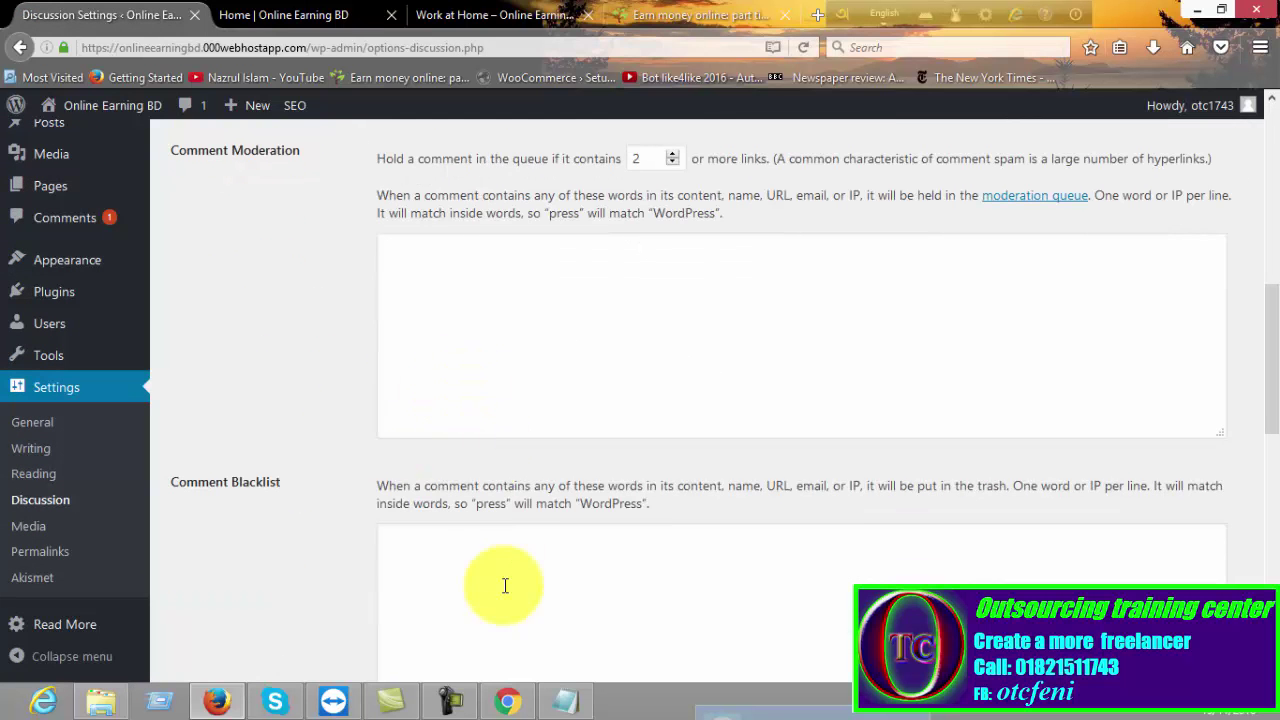
{"action": "left_click", "coordinate": [27, 527]}
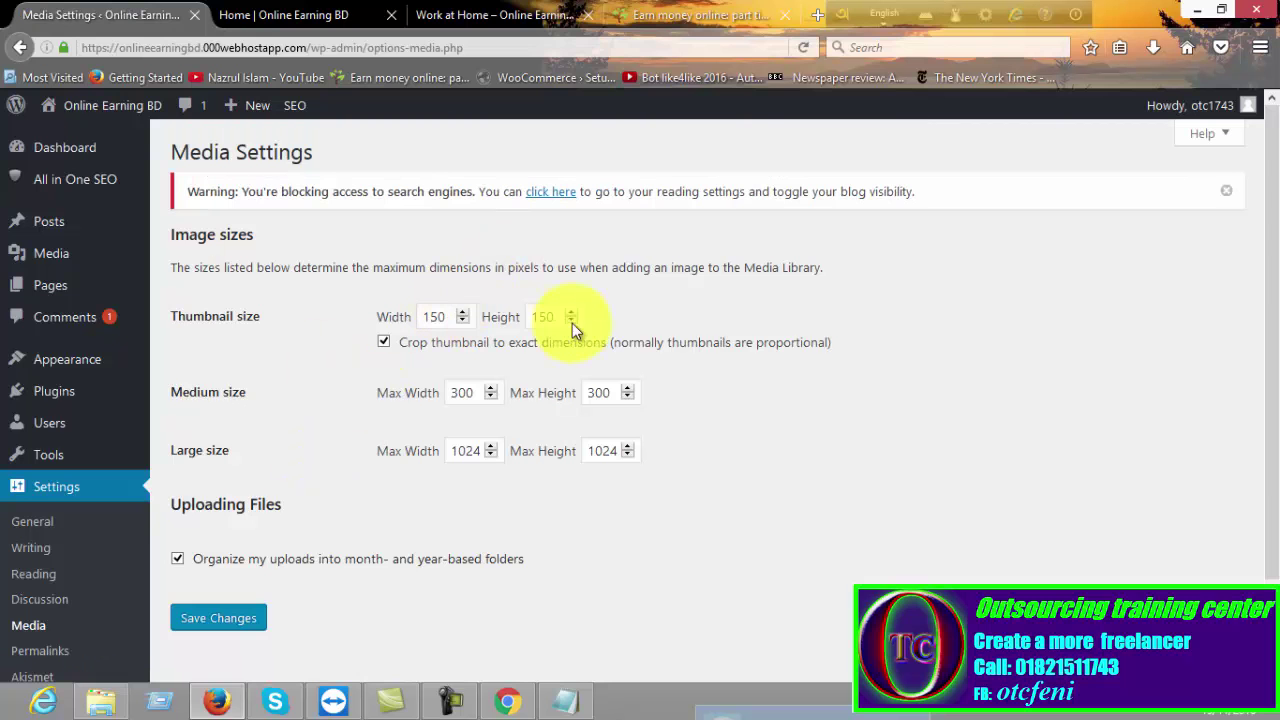
{"action": "scroll", "coordinate": [34, 611], "scroll_direction": "down", "scroll_amount": 2}
{"action": "left_click", "coordinate": [42, 552]}
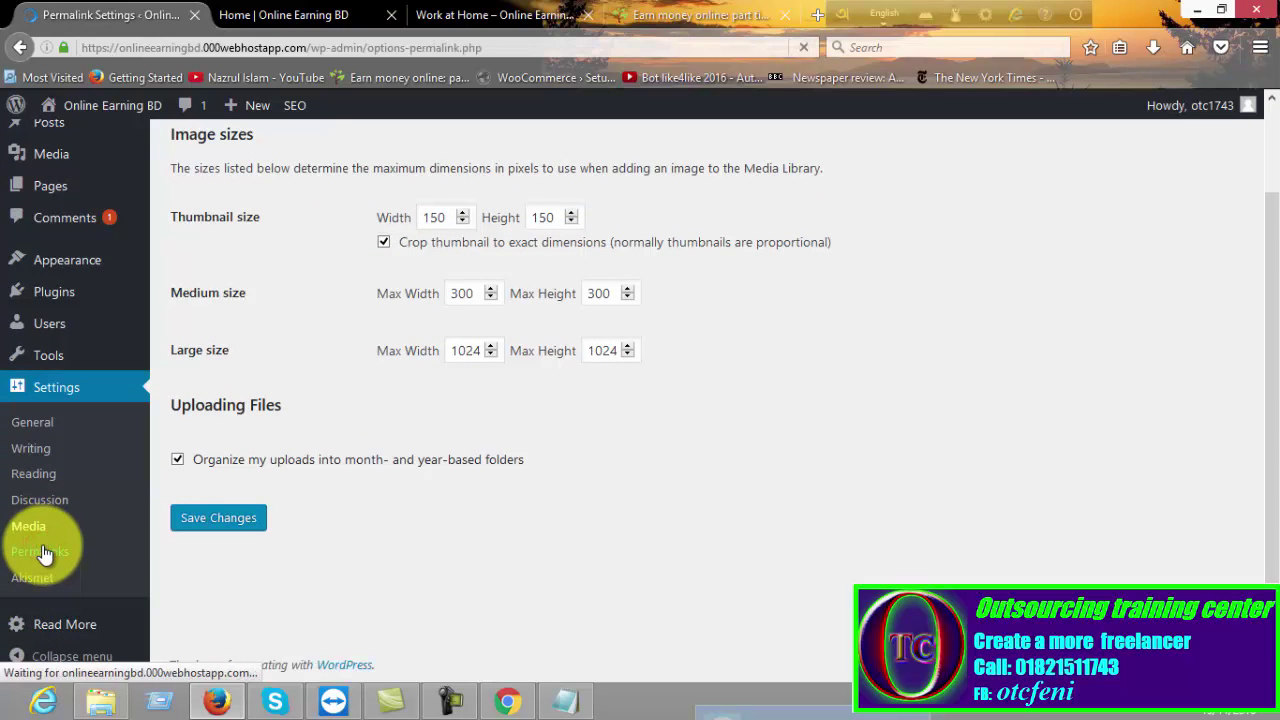
Select the Post name permalink structure (/%postname%/)
{"action": "scroll", "coordinate": [457, 443], "scroll_direction": "down", "scroll_amount": 4}
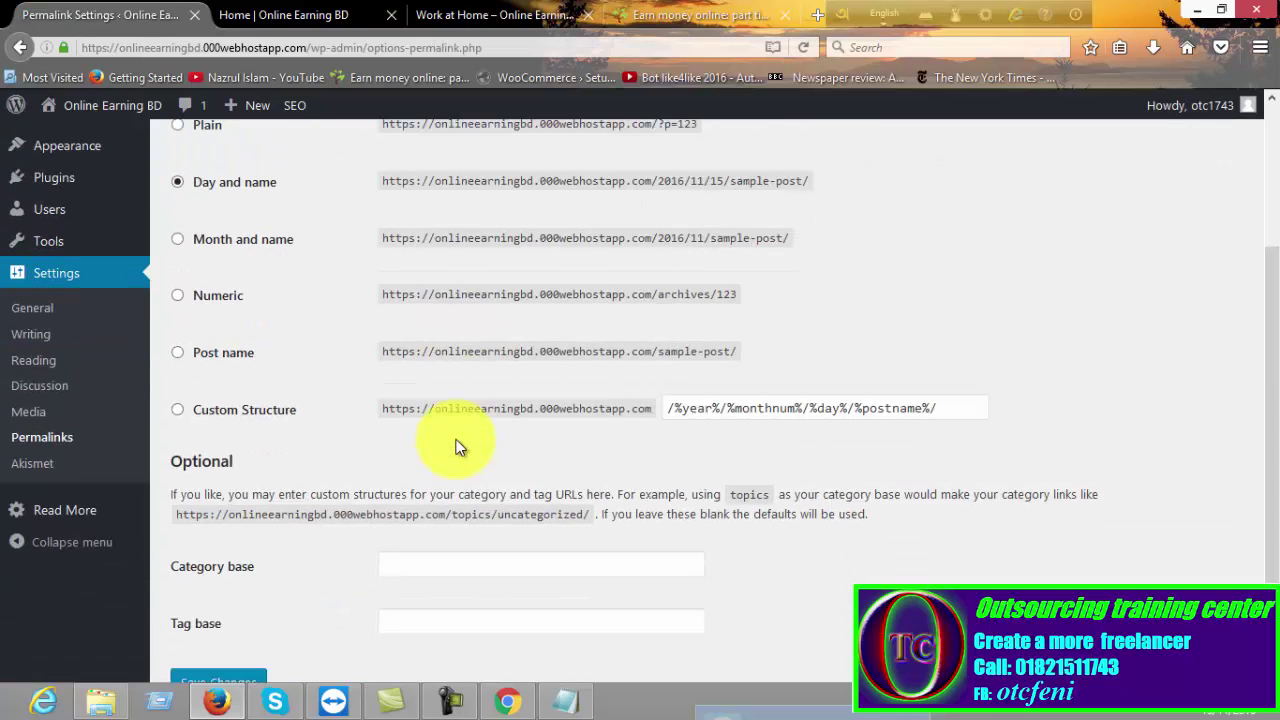
{"action": "left_click", "coordinate": [211, 355]}
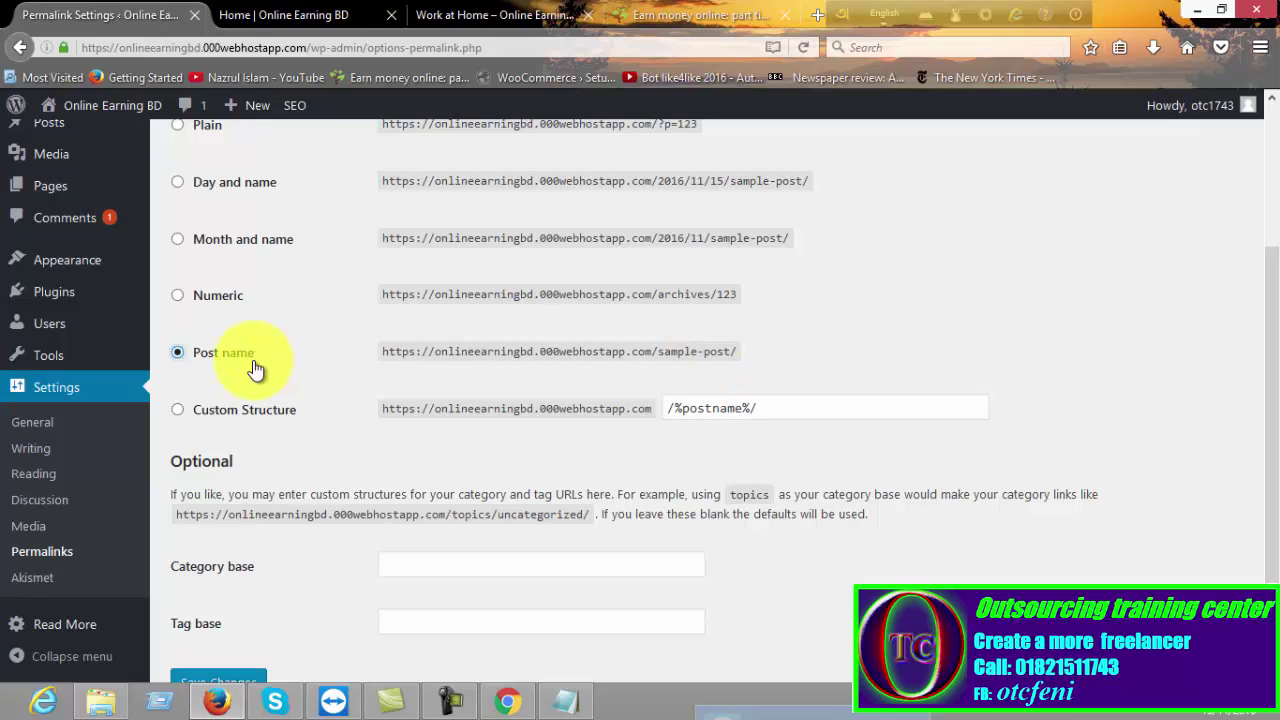
{"action": "left_click", "coordinate": [449, 700]}
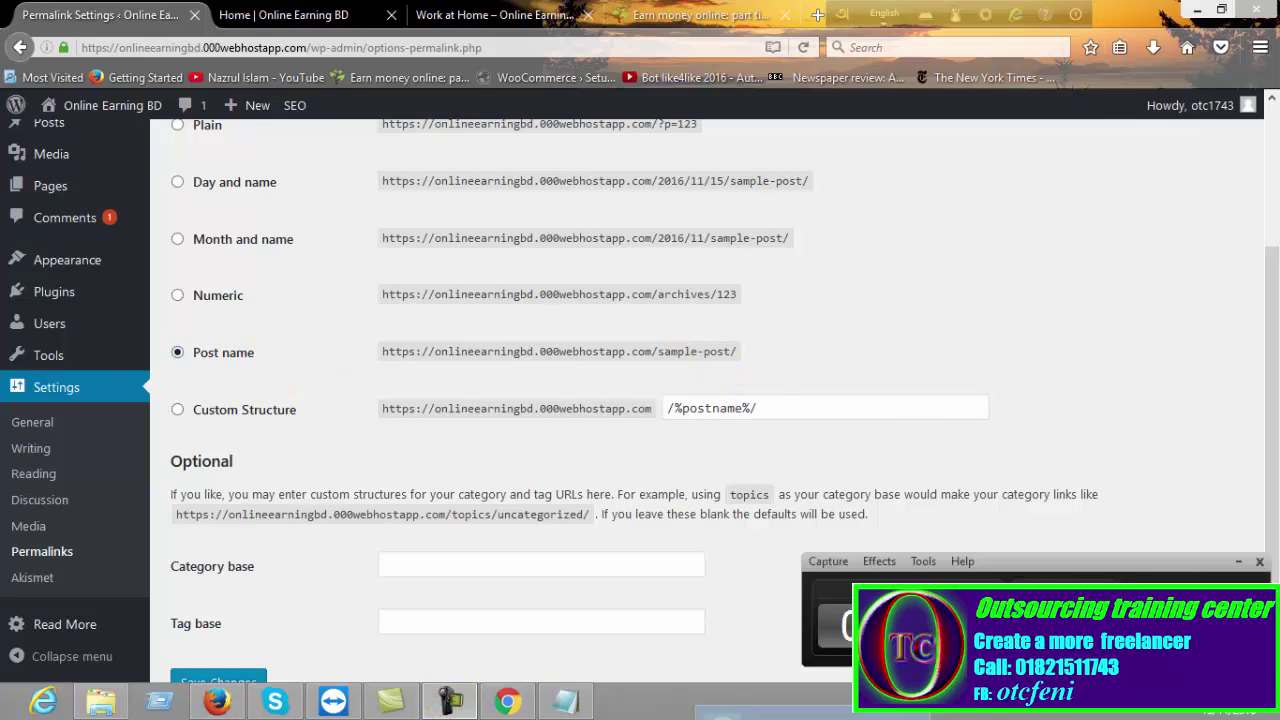
{"action": "left_click", "coordinate": [1183, 588]}
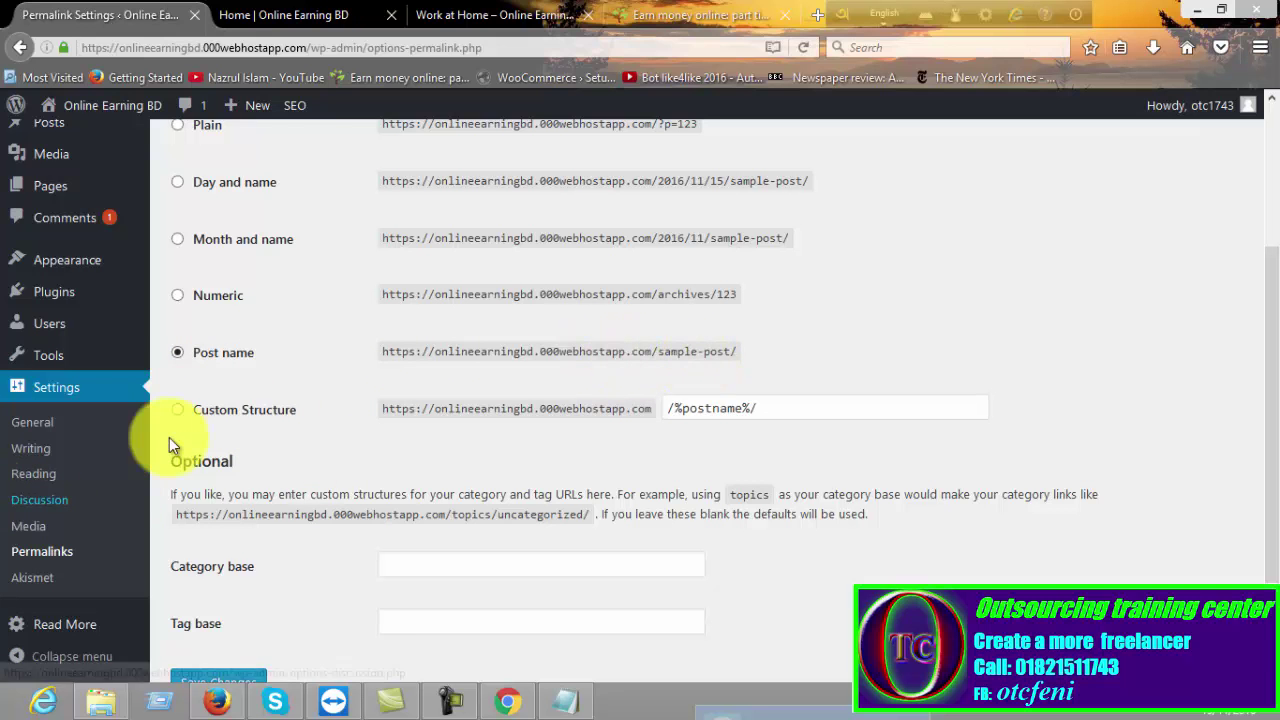
{"action": "left_click", "coordinate": [450, 700]}
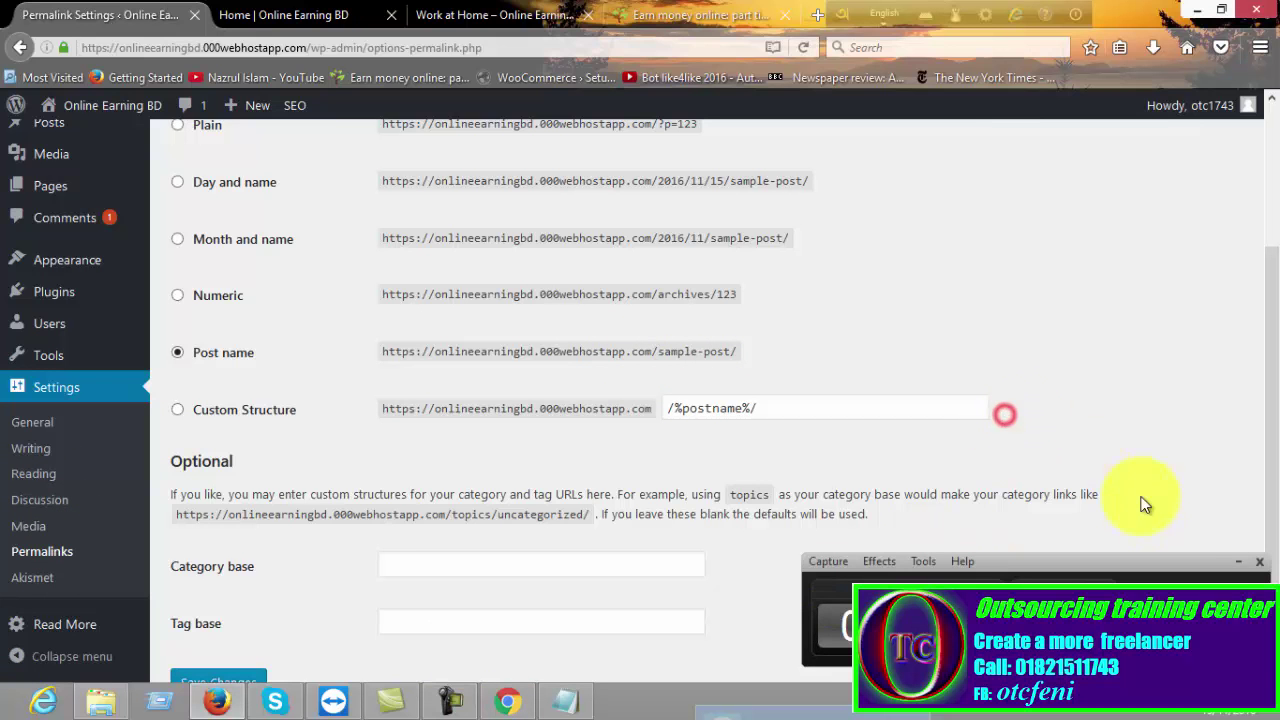
{"action": "left_click", "coordinate": [1237, 561]}
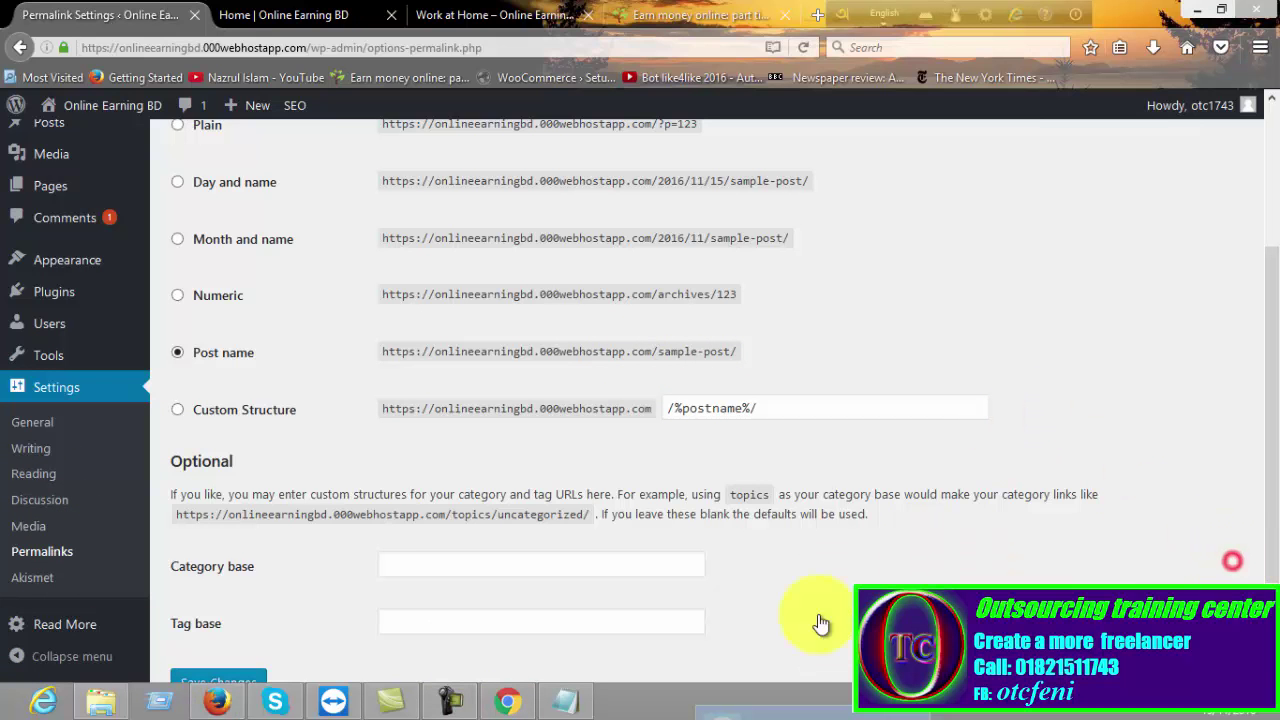
Collapse and re-expand the admin sidebar, then open the Read More plugin's information page
{"action": "left_click", "coordinate": [86, 652]}
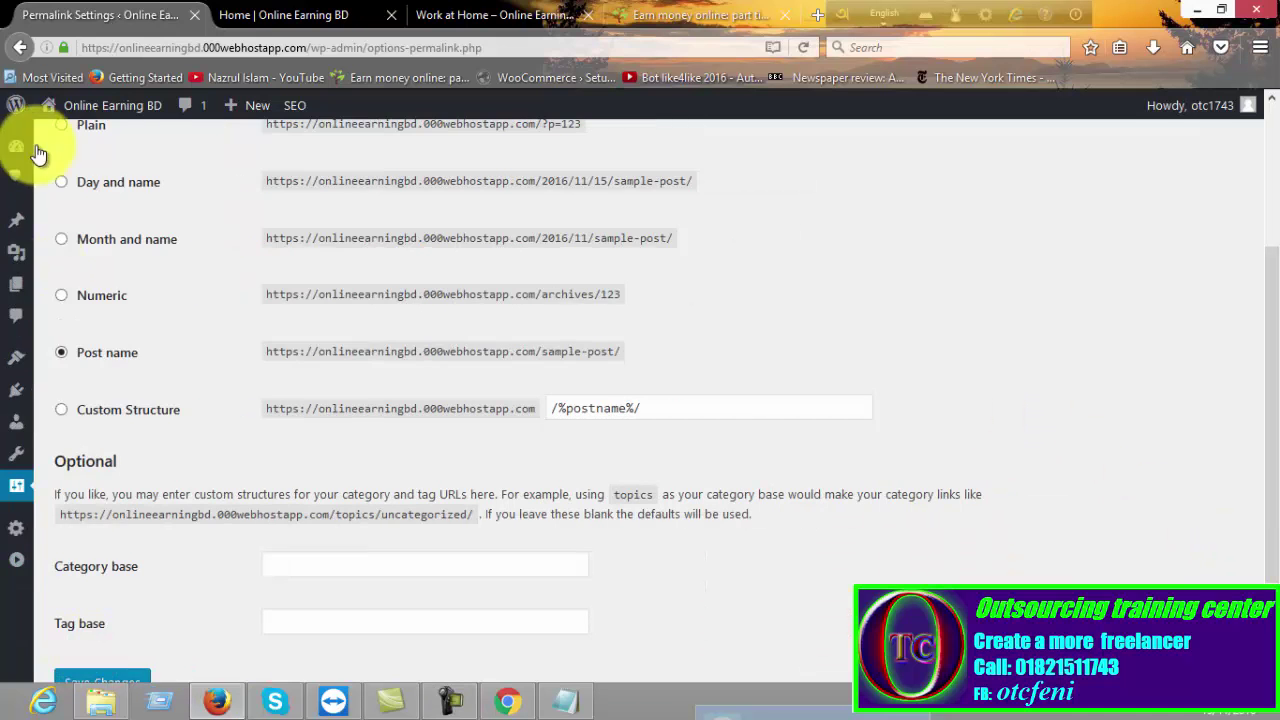
{"action": "left_click", "coordinate": [12, 560]}
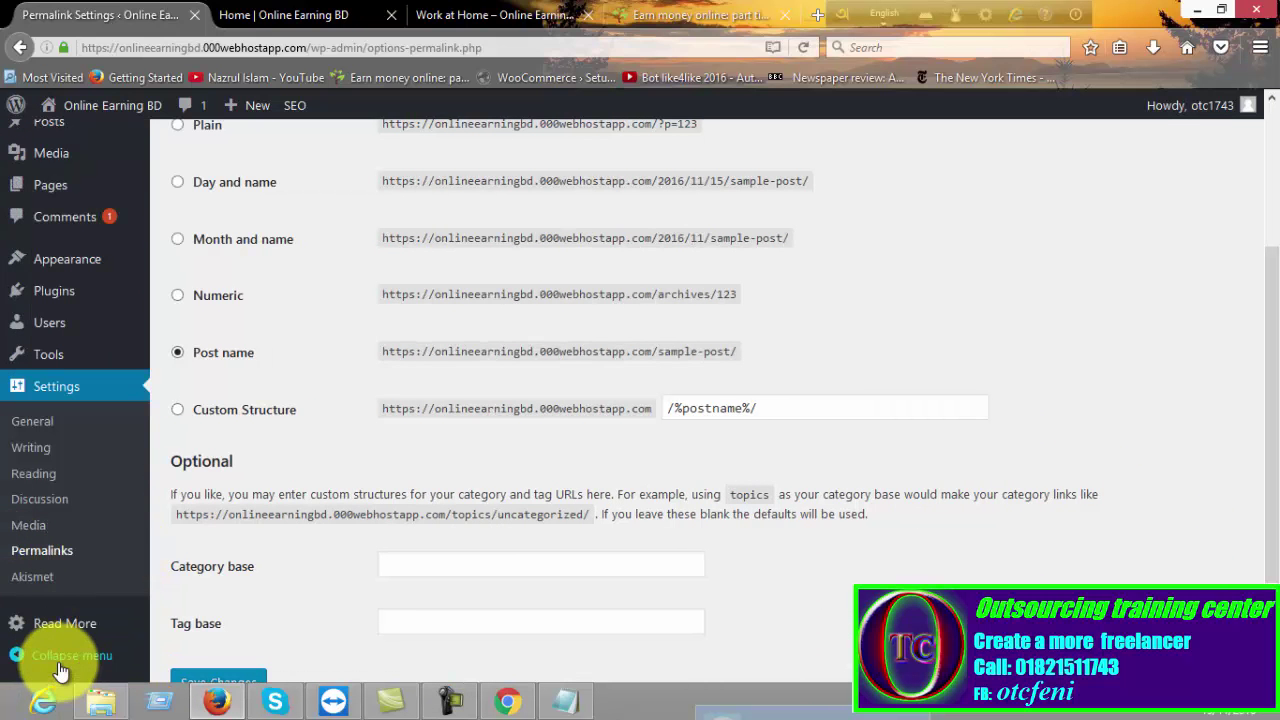
{"action": "scroll", "coordinate": [240, 450], "scroll_direction": "up", "scroll_amount": 3}
{"action": "scroll", "coordinate": [130, 520], "scroll_direction": "down", "scroll_amount": 2}
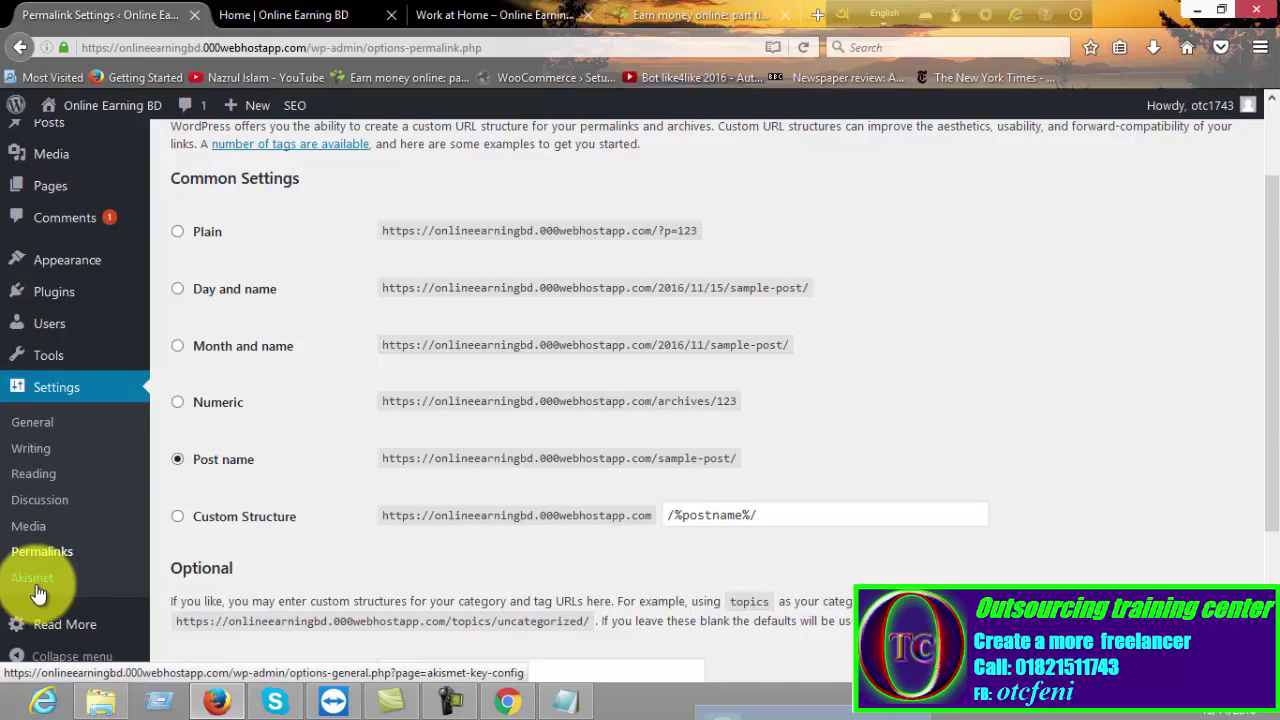
{"action": "scroll", "coordinate": [37, 594], "scroll_direction": "down", "scroll_amount": 3}
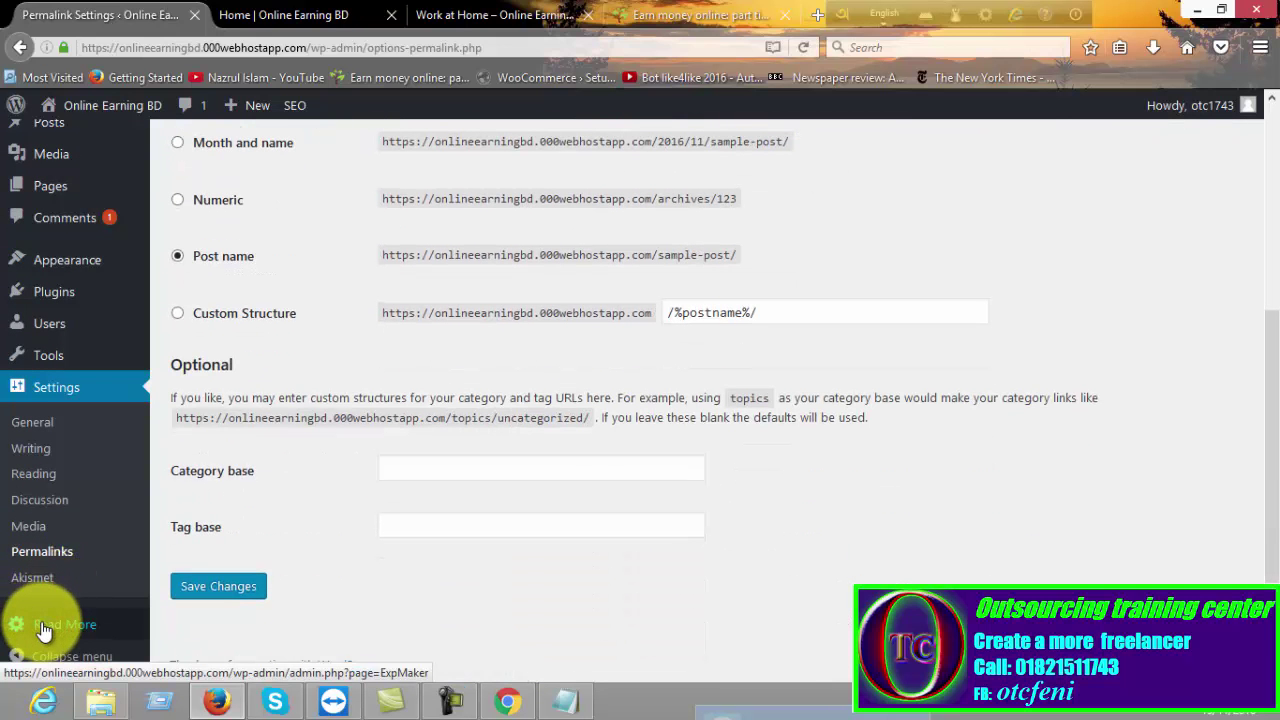
{"action": "left_click", "coordinate": [43, 627]}
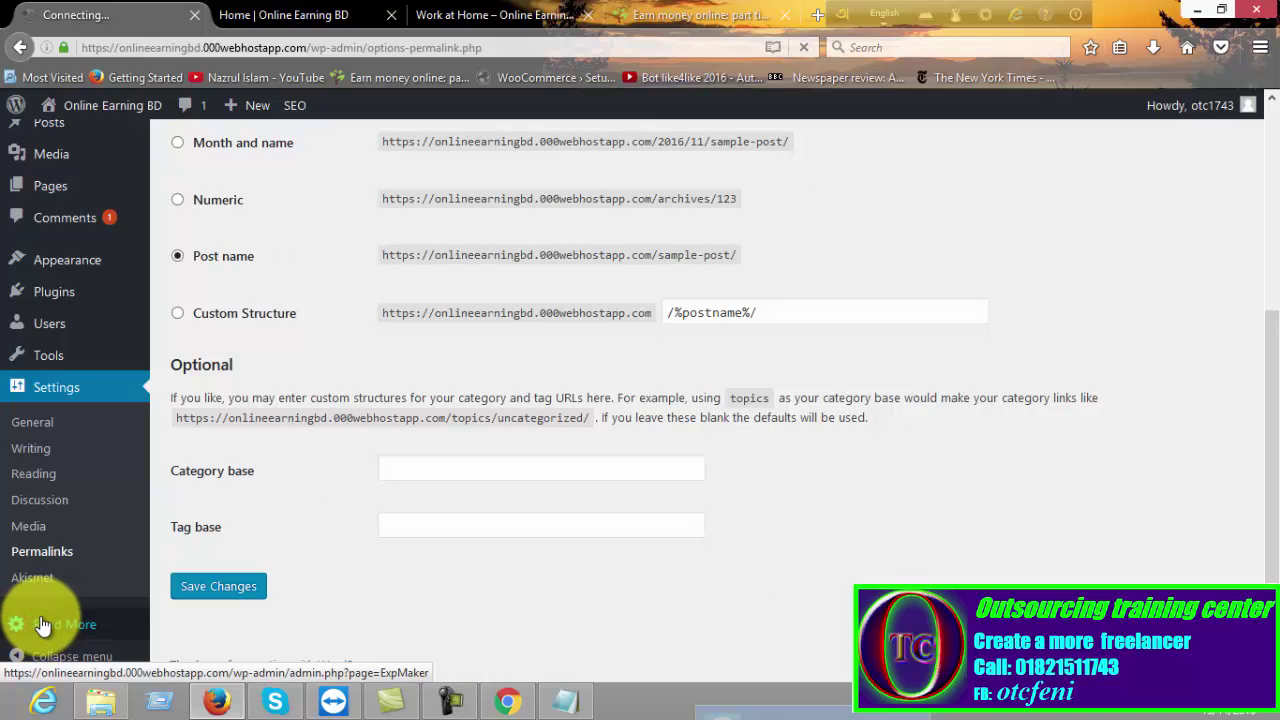
{"action": "scroll", "coordinate": [43, 628], "scroll_direction": "up", "scroll_amount": 3}
Scroll through the All in One SEO General Settings options
{"action": "left_click", "coordinate": [52, 183]}
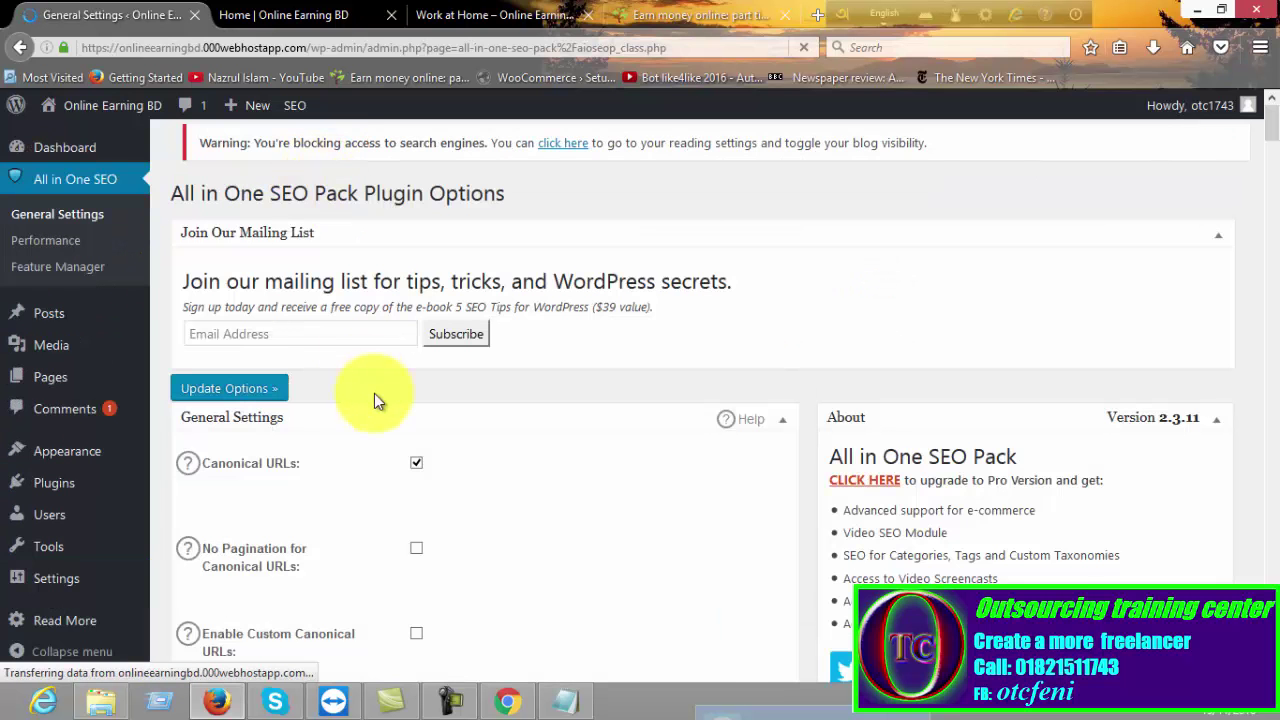
{"action": "scroll", "coordinate": [374, 394], "scroll_direction": "down", "scroll_amount": 15}
{"action": "scroll", "coordinate": [418, 432], "scroll_direction": "down", "scroll_amount": 3}
{"action": "scroll", "coordinate": [471, 457], "scroll_direction": "up", "scroll_amount": 6}
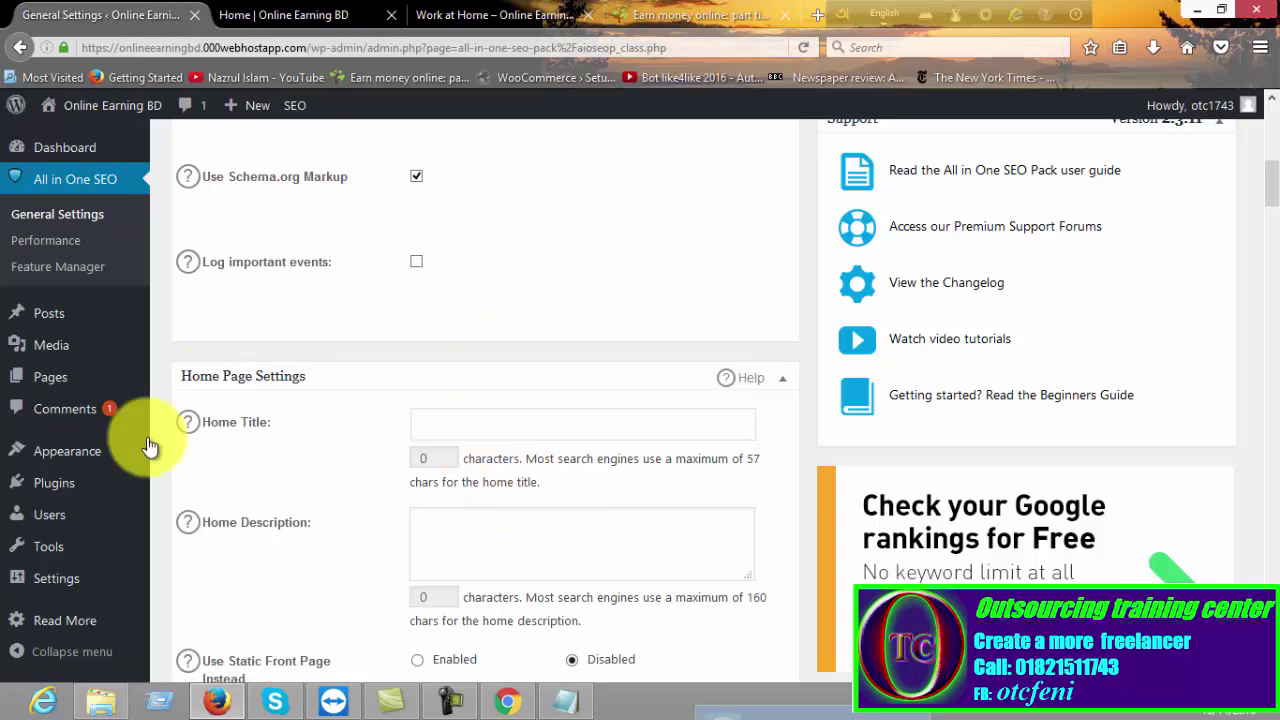
{"action": "scroll", "coordinate": [460, 445], "scroll_direction": "down", "scroll_amount": 4}
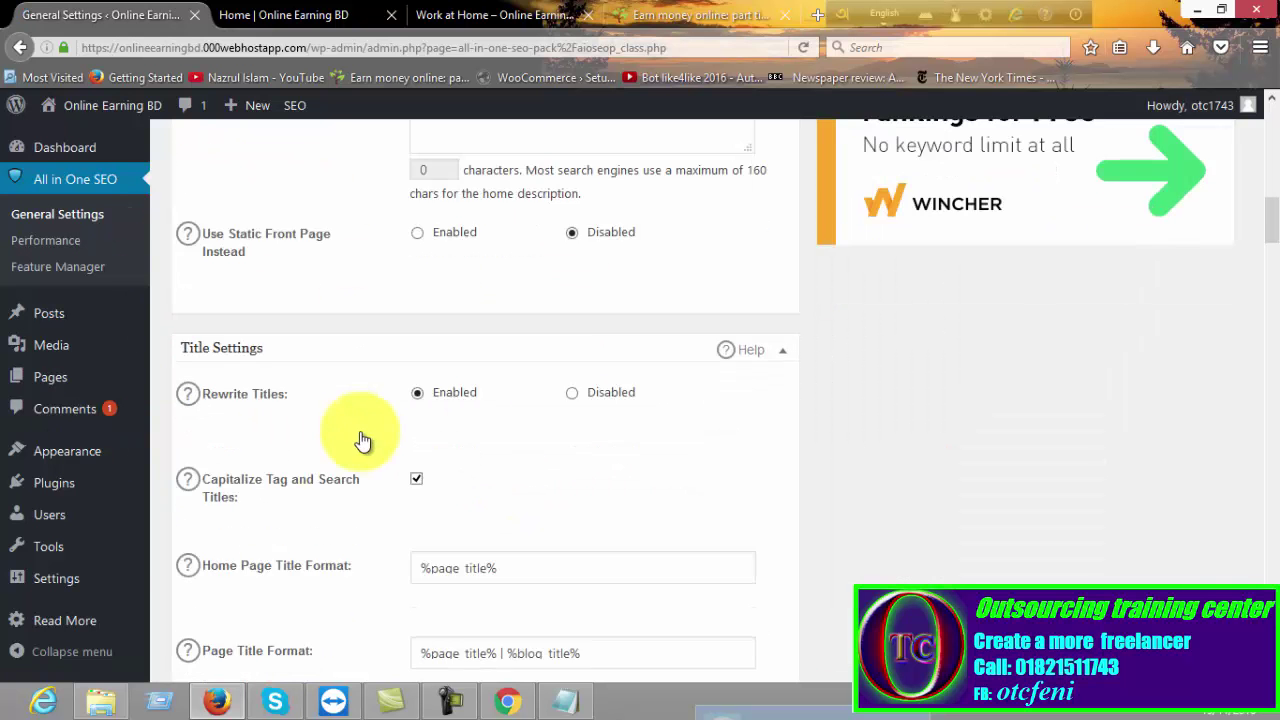
{"action": "scroll", "coordinate": [360, 434], "scroll_direction": "down", "scroll_amount": 3}
{"action": "scroll", "coordinate": [356, 429], "scroll_direction": "up", "scroll_amount": 8}
{"action": "scroll", "coordinate": [93, 632], "scroll_direction": "down", "scroll_amount": 2}
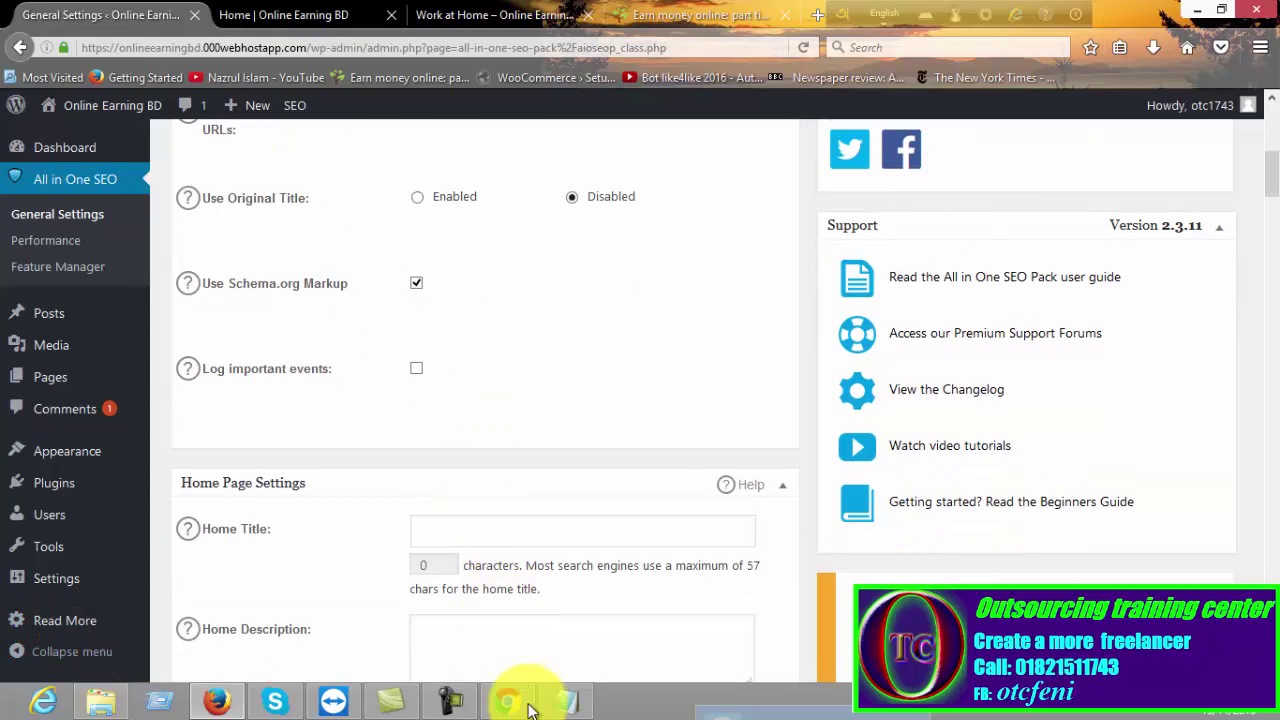
View the site's home page tab, then the live Work at Home post
{"action": "mouse_move", "coordinate": [507, 700]}
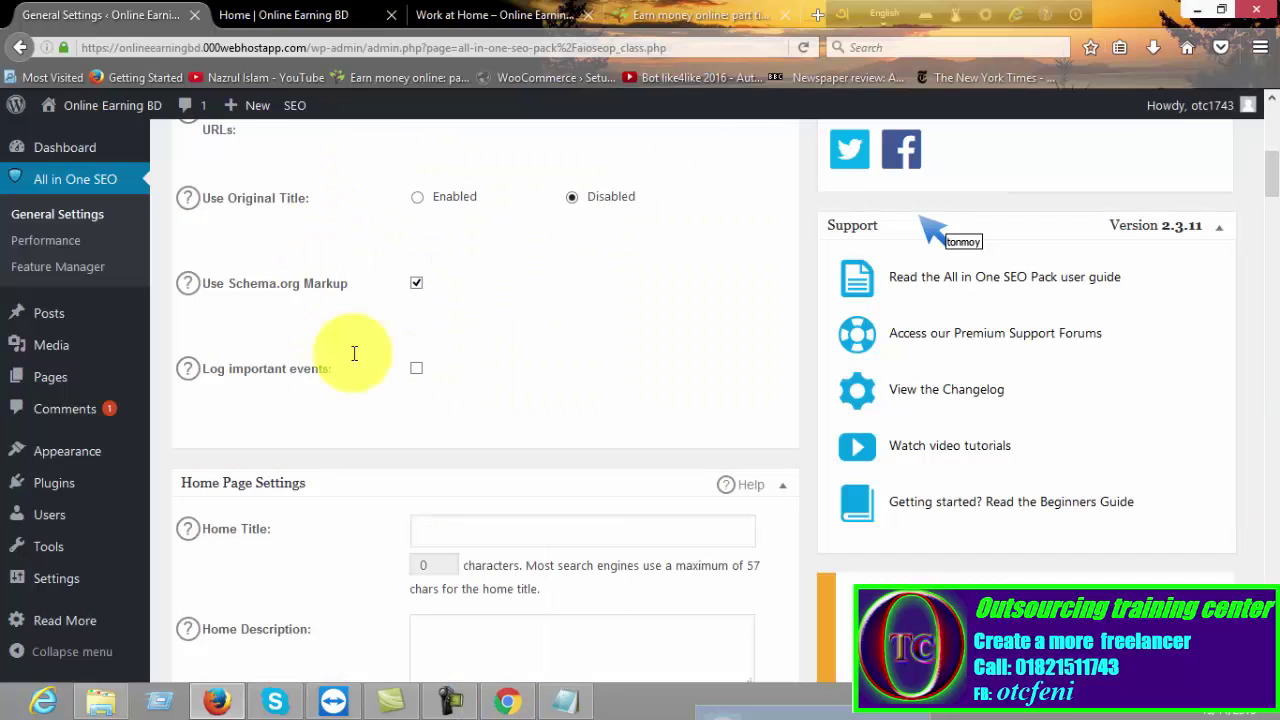
{"action": "left_click", "coordinate": [295, 15]}
{"action": "left_click", "coordinate": [540, 14]}
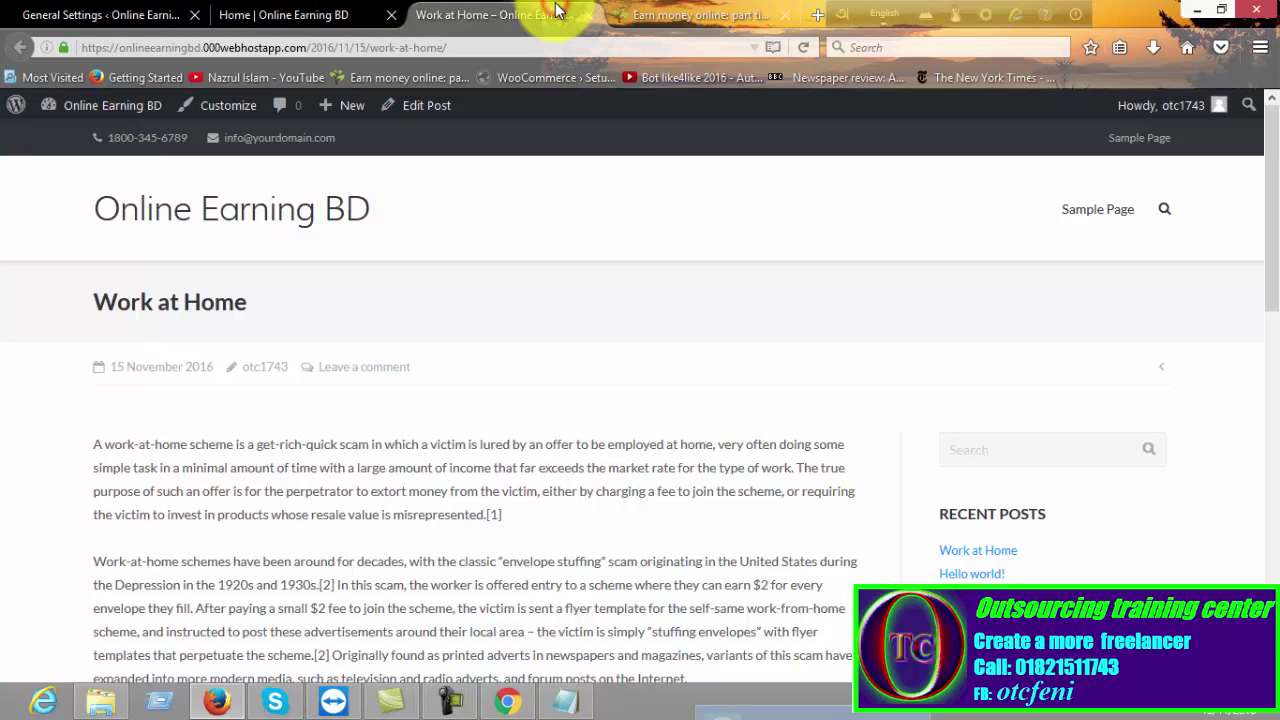
Load youtube.com from the browser address bar
{"action": "left_click", "coordinate": [471, 48]}
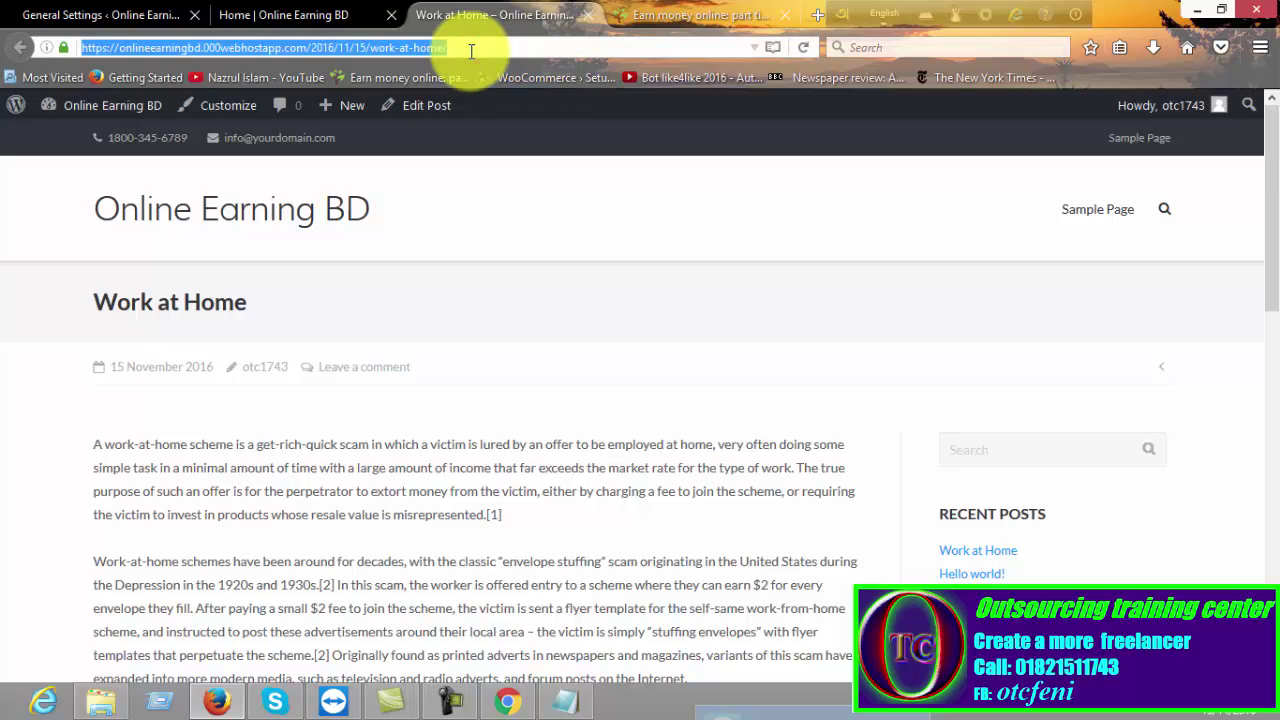
{"action": "type", "text": "you"}
{"action": "key", "text": "Return"}
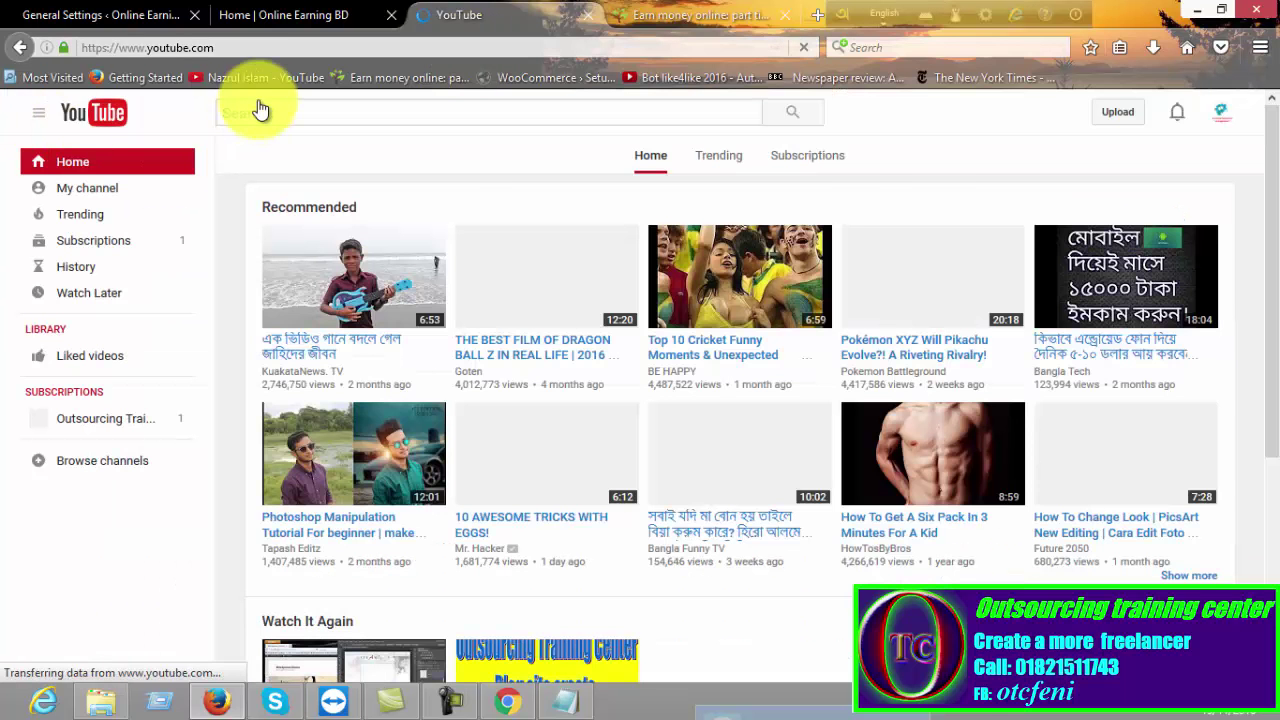
Search YouTube for 'how to use yoast seo plugin' and open the first tutorial video
{"action": "left_click", "coordinate": [258, 110]}
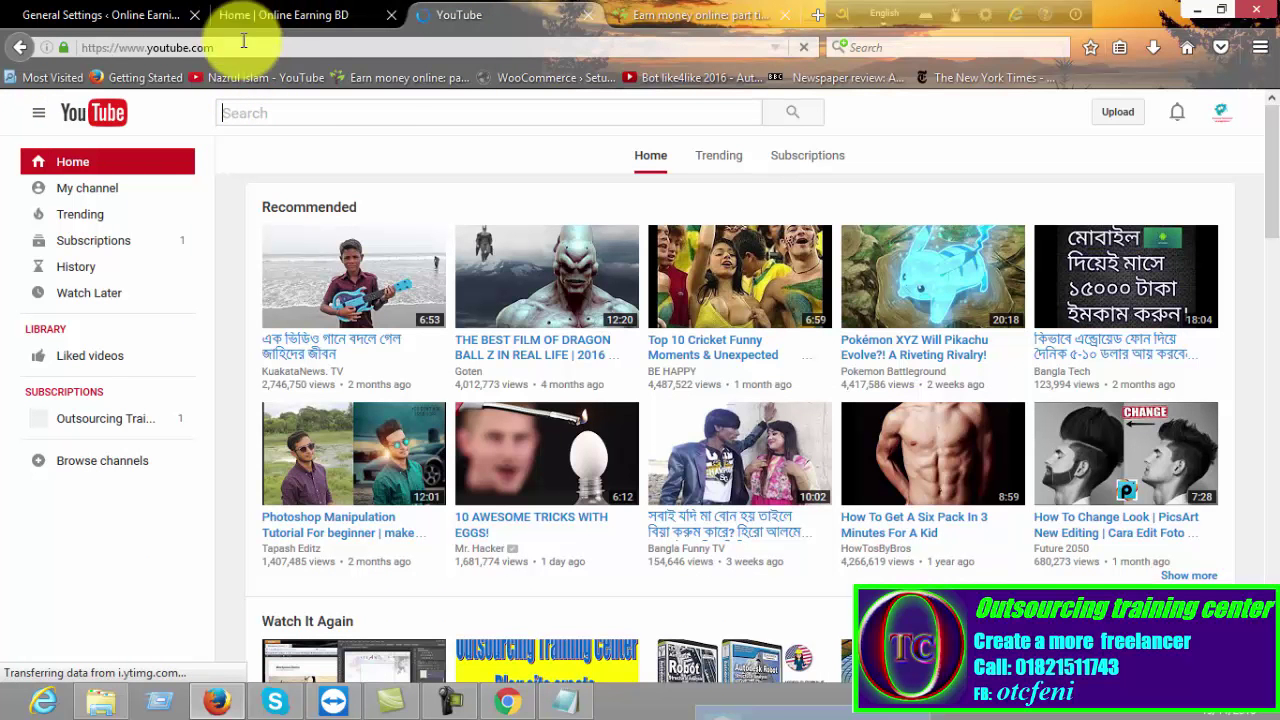
{"action": "left_click", "coordinate": [361, 116]}
{"action": "type", "text": "ho"}
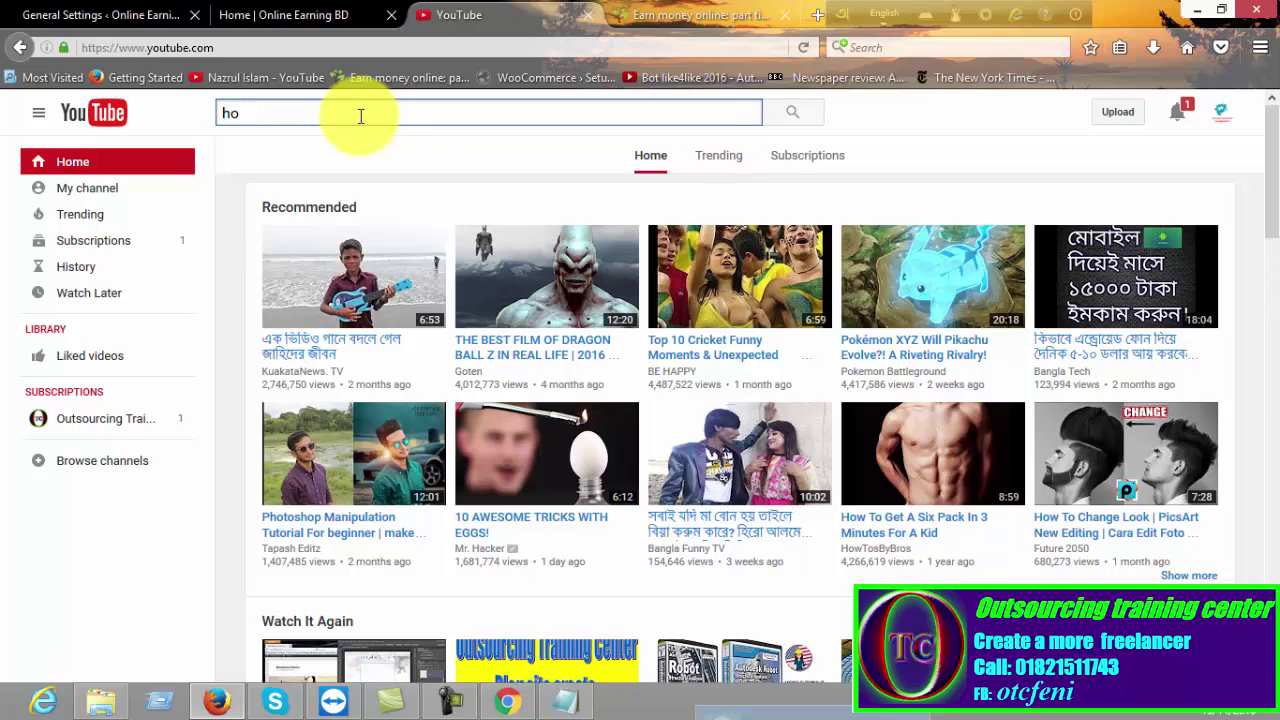
{"action": "type", "text": "ew to usse"}
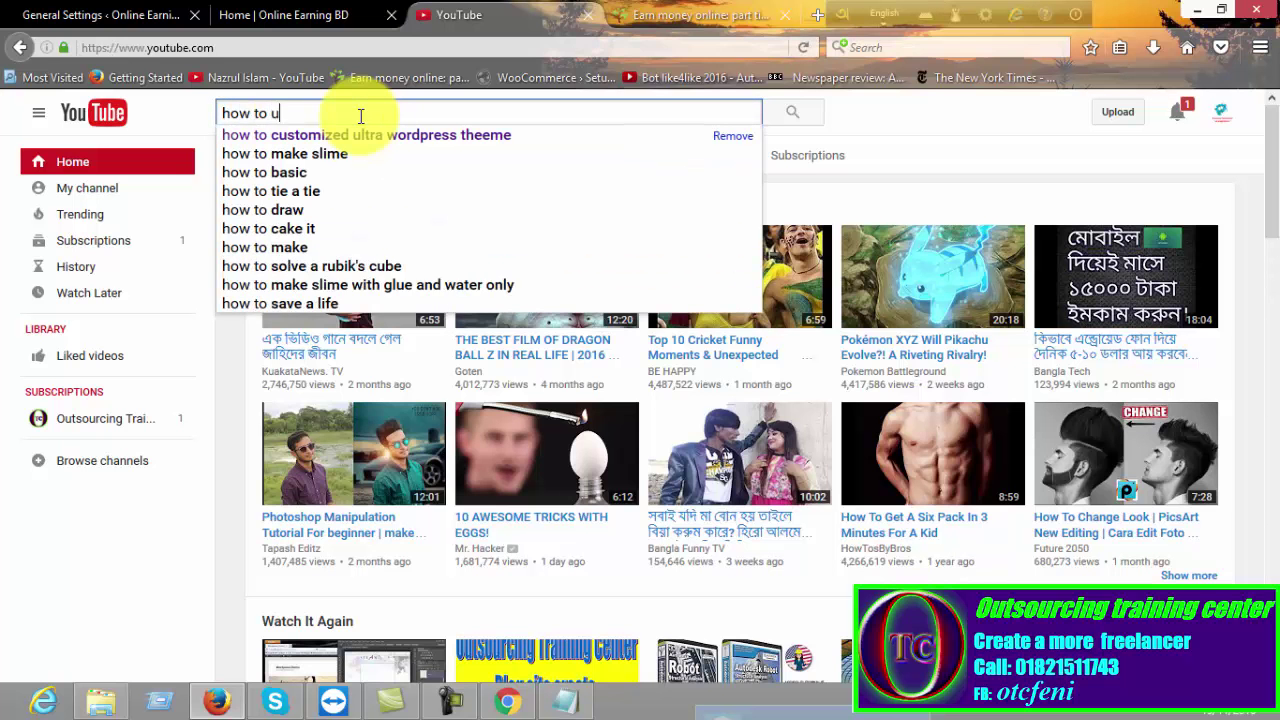
{"action": "key", "text": "BackSpace"}
{"action": "key", "text": "BackSpace"}
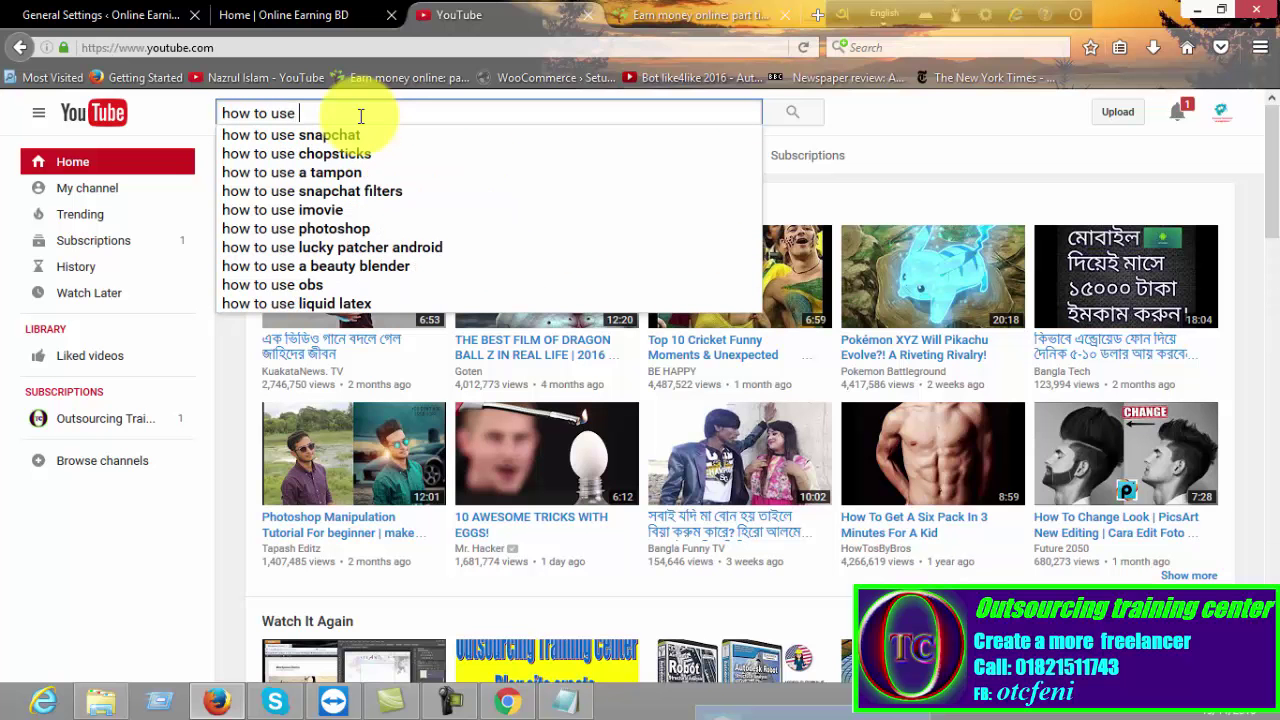
{"action": "type", "text": "yous"}
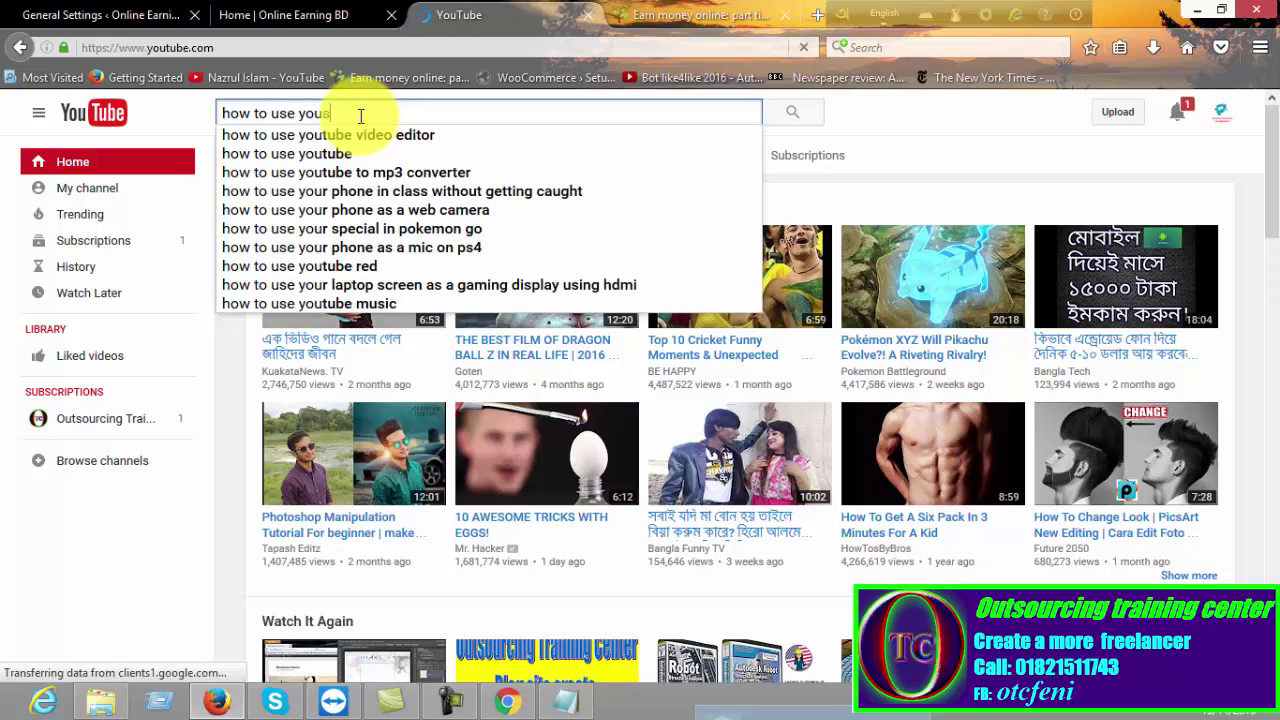
{"action": "type", "text": "t seo"}
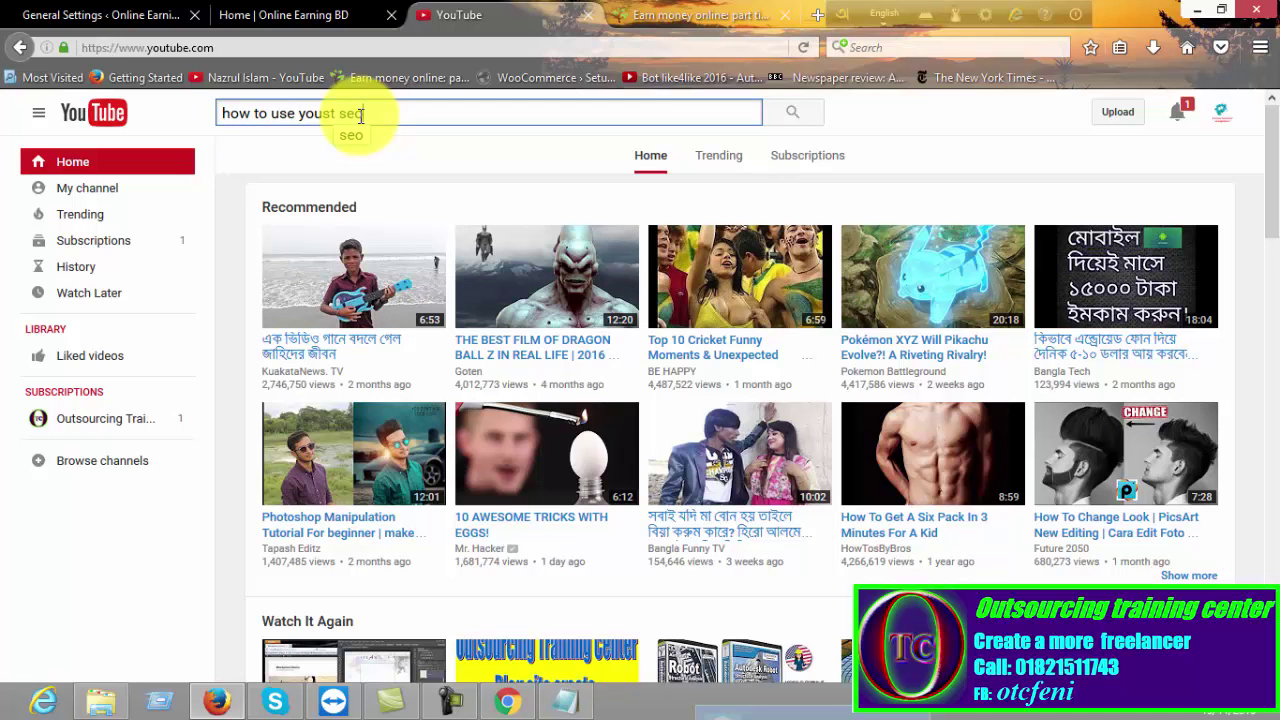
{"action": "type", "text": " p"}
{"action": "key", "text": "Down"}
{"action": "key", "text": "Return"}
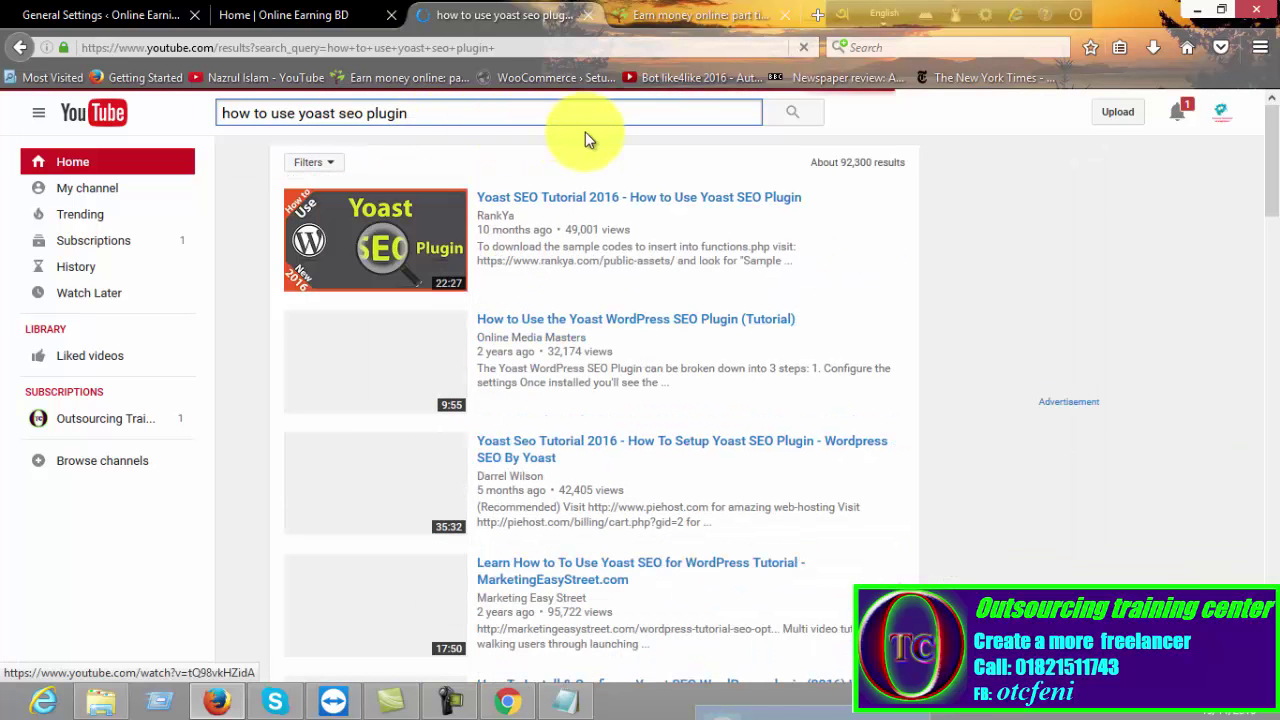
{"action": "left_click", "coordinate": [370, 245]}
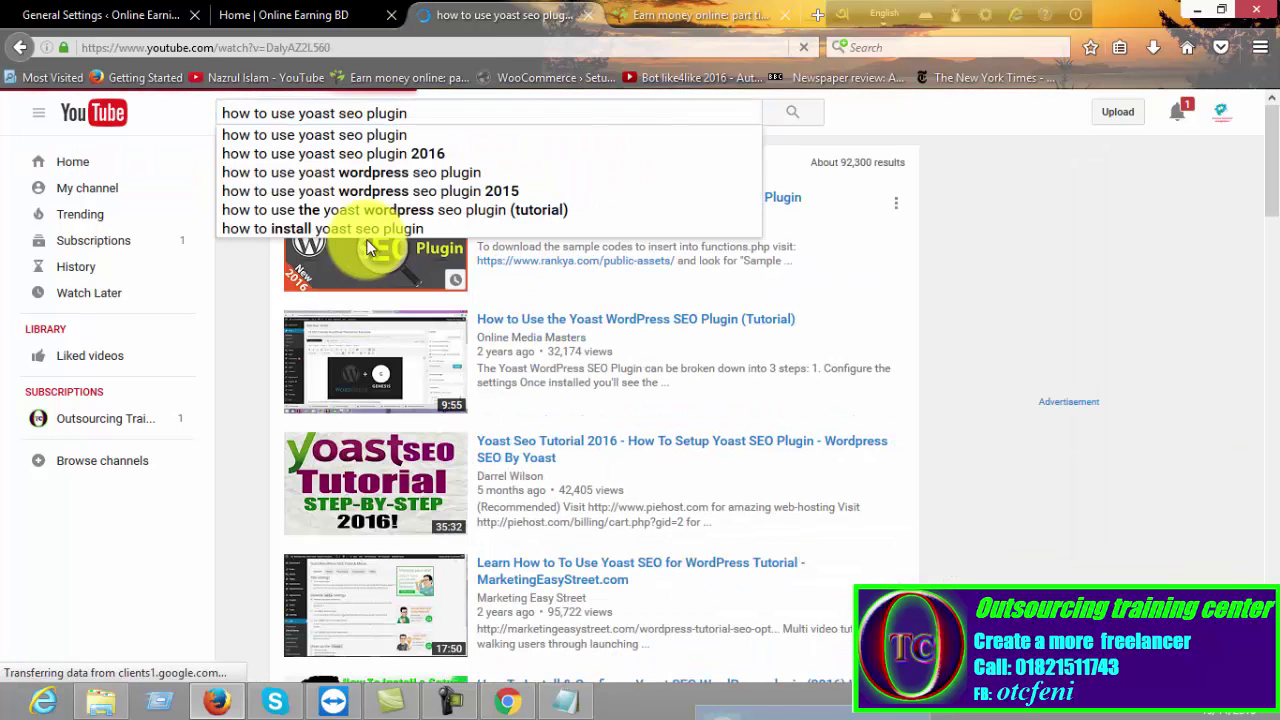